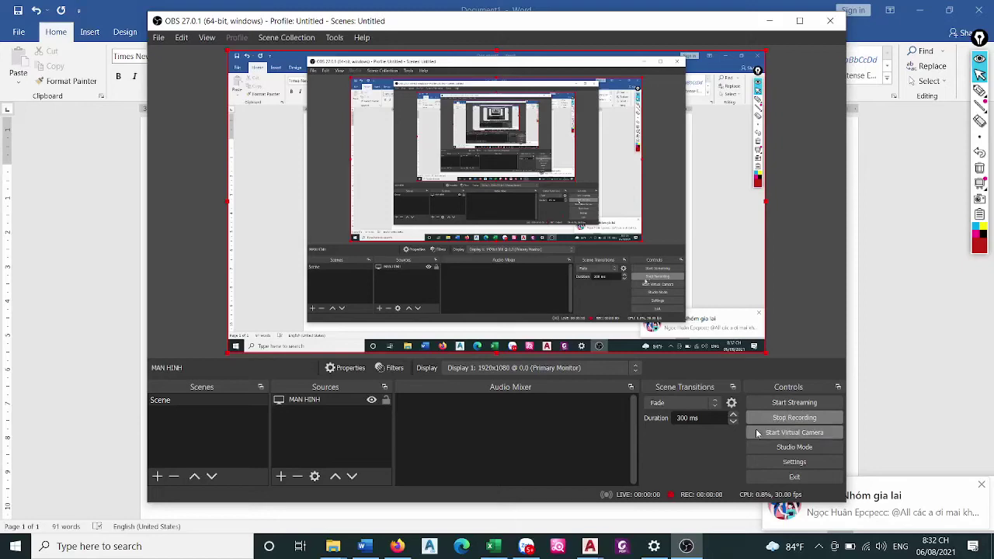
Type the intro line 'MÌNH XIN HƯỚNG DẪN CÁC BẠN FILE LÀM HỒ SƠ, GỒM CÁC BƯỚC SAU ĐÂY' beneath the Word heading
click(365, 546)
click(295, 195)
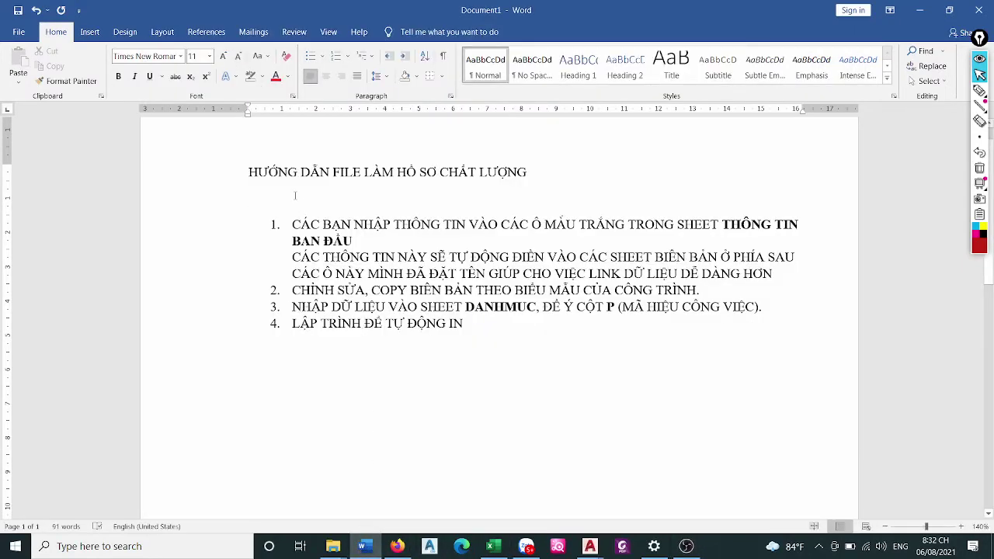
text(MINH)
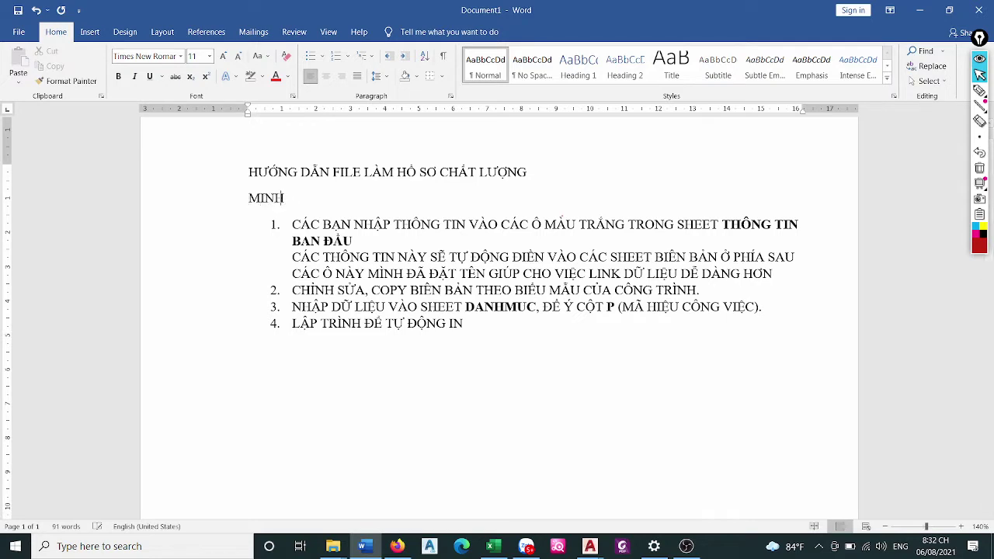
text(IN HƯƠNG)
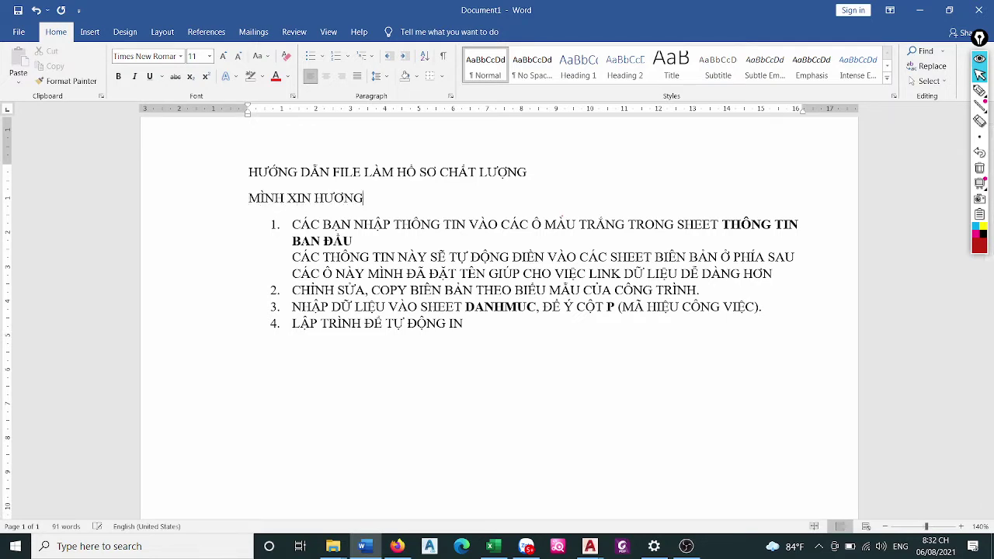
text( DA)
text( CÁC B)
text(ẠN FILE )
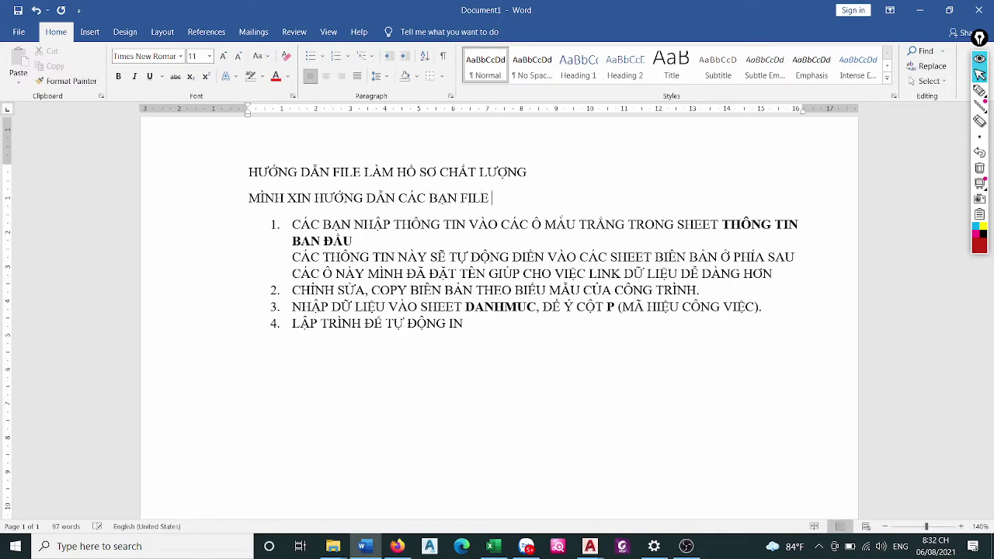
text(LÀM HỒ SƠ)
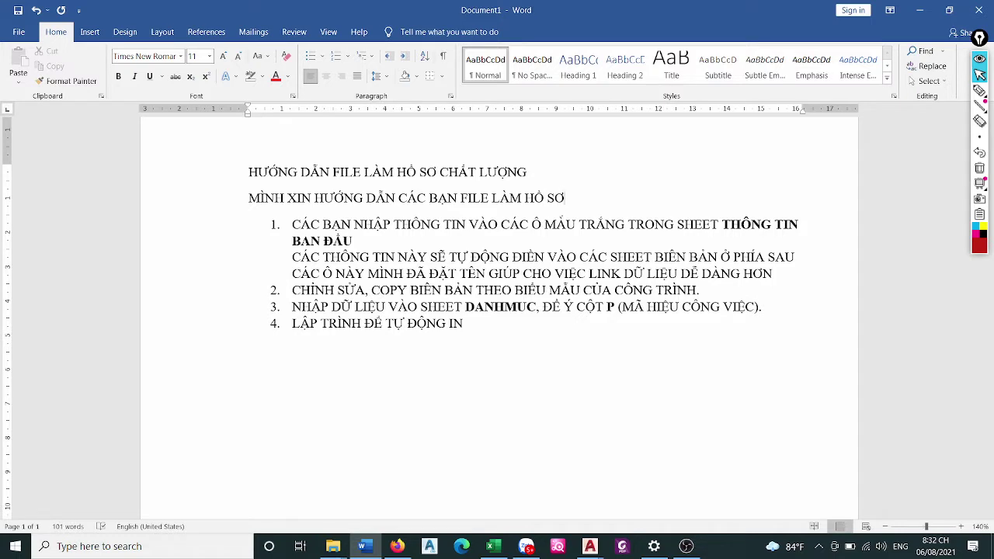
text(, GỒM)
text( AC)
text(CAC)
text(ỚC SAU)
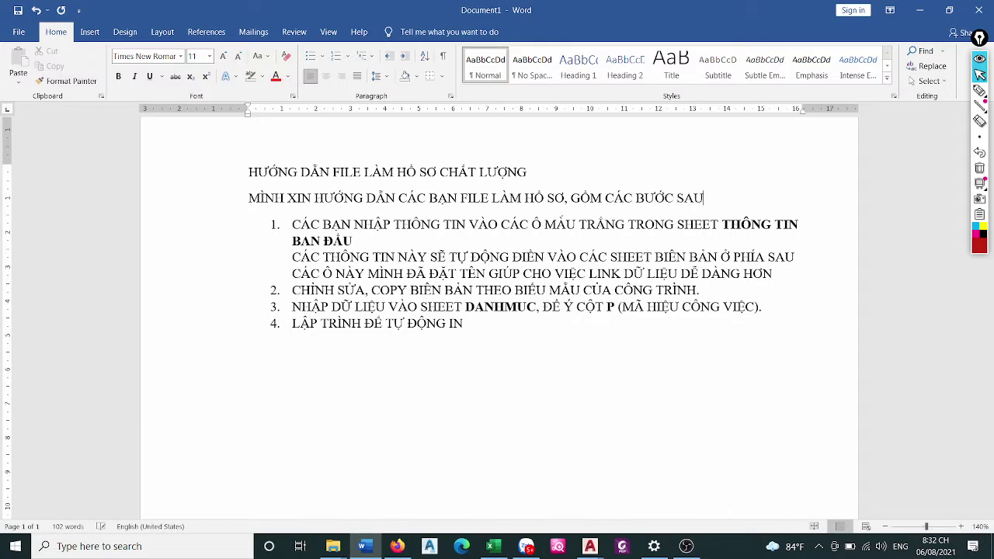
text(ÂY)
Circle the numbered list with the red annotation pen, then erase the loop
click(979, 91)
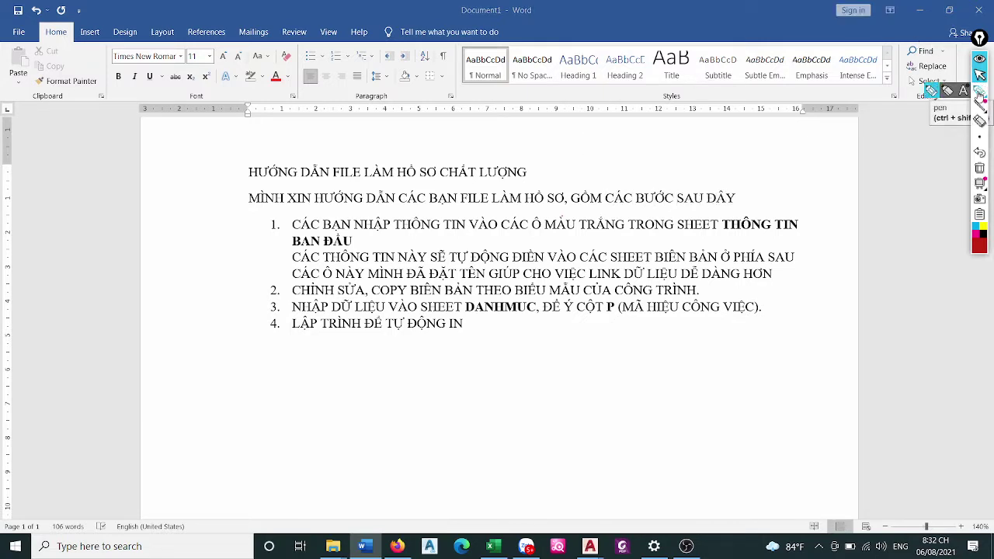
click(931, 91)
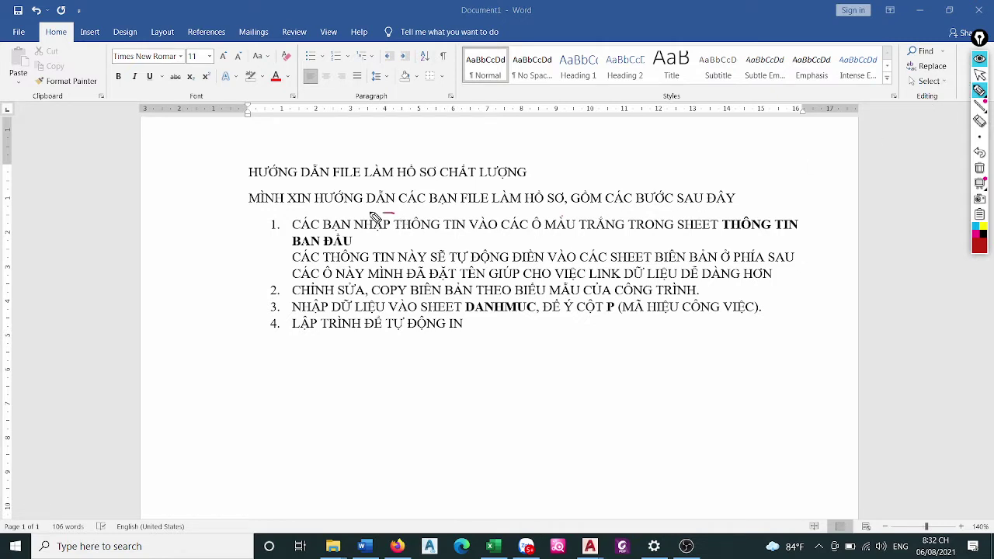
mouse_move(373, 217)
mouse_down()
mouse_move(581, 218)
mouse_move(376, 219)
mouse_up()
click(980, 121)
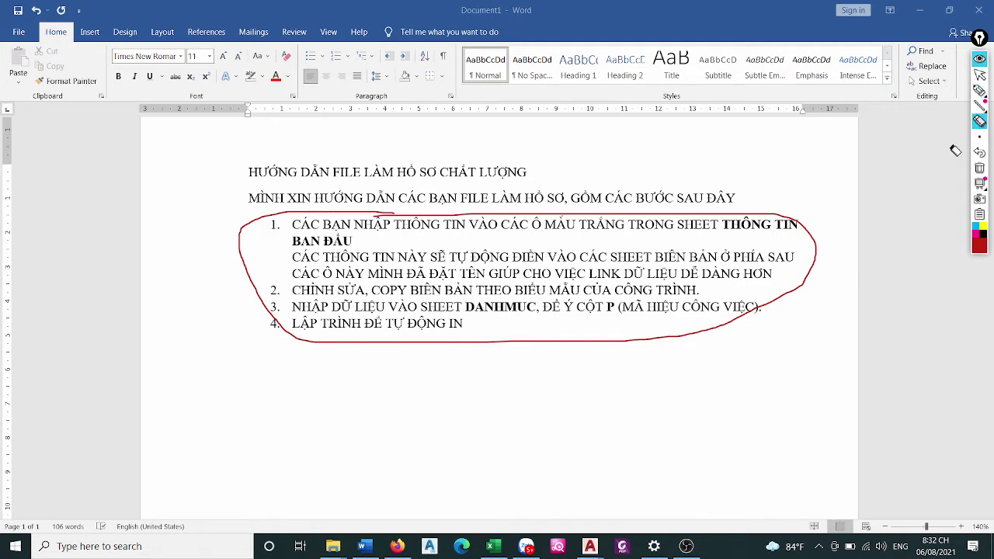
click(816, 238)
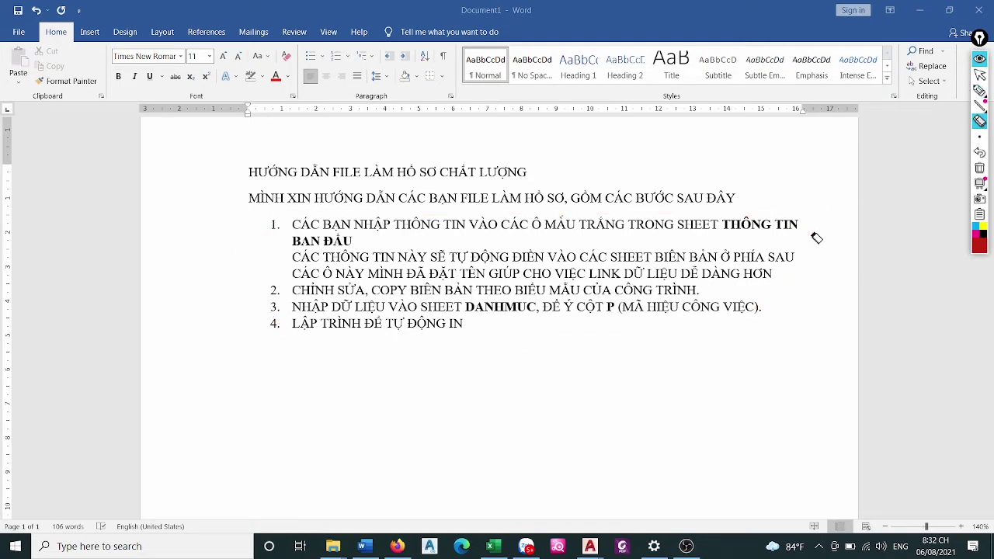
Select numbered step 1 and give it a yellow text highlight
click(367, 242)
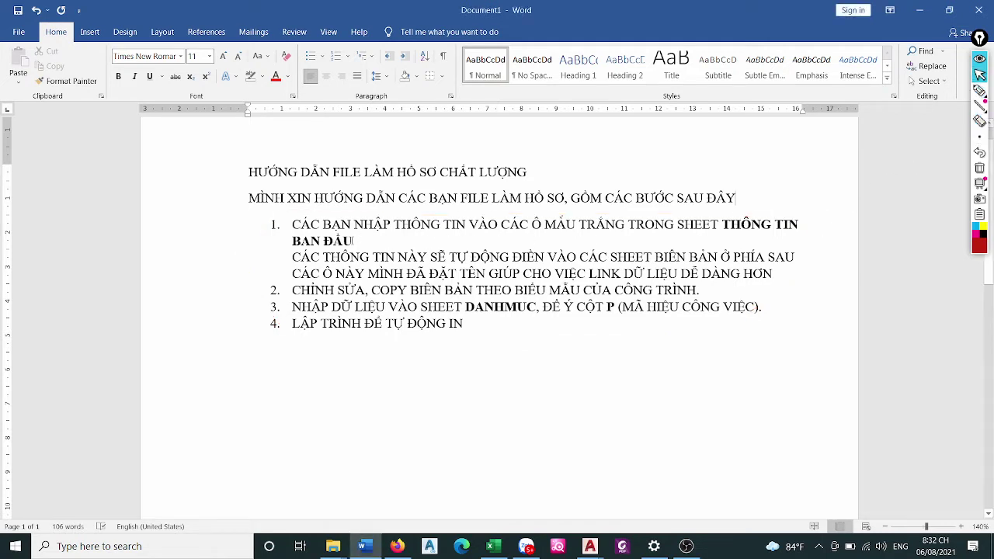
click(293, 225)
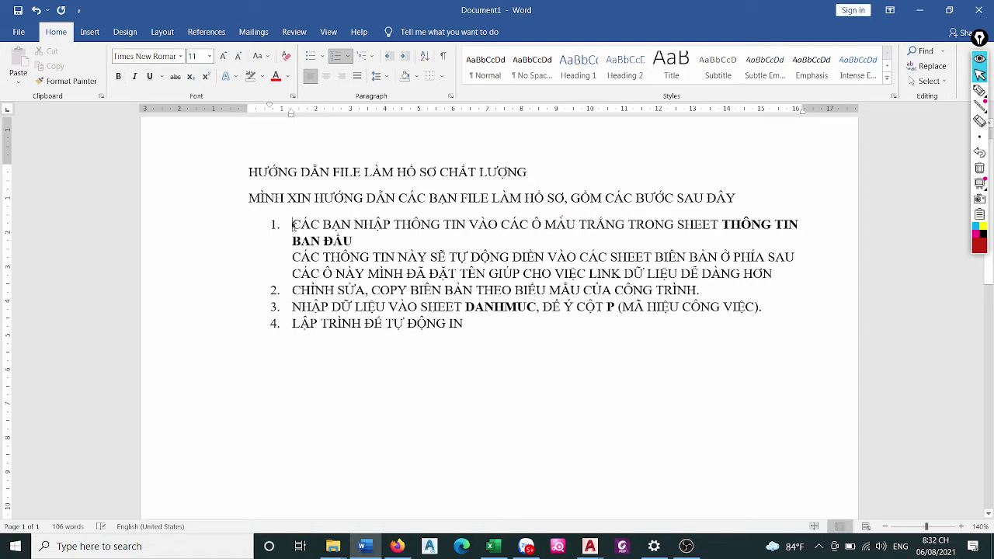
shift+click(356, 239)
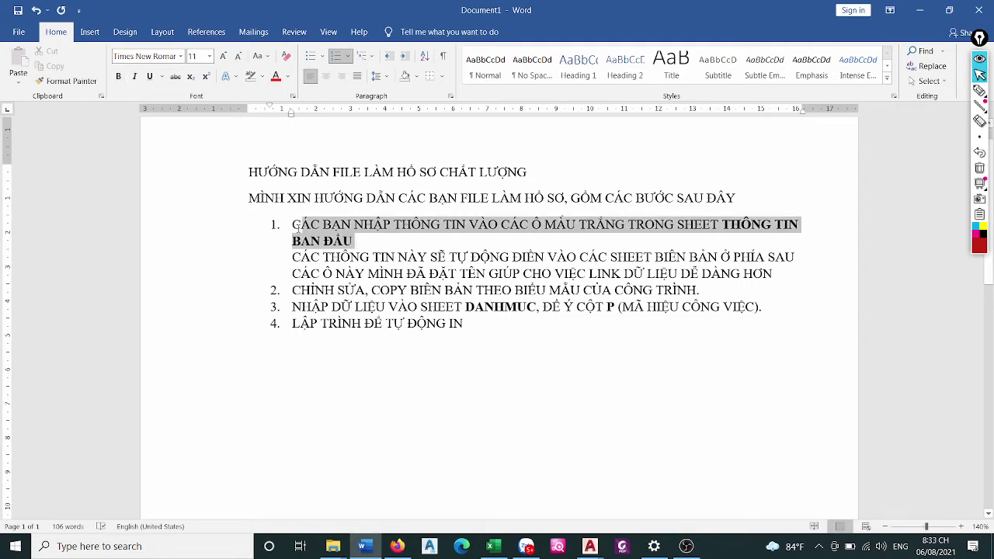
click(260, 76)
click(257, 99)
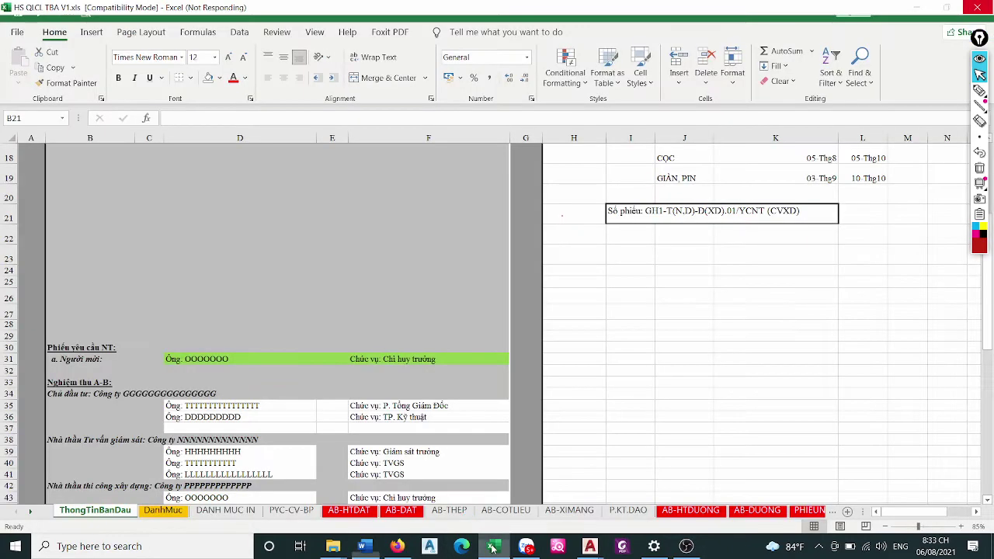
Bring up the HS QLCL TBA V1 workbook and select the project entries D2:F14, then title cell B1
click(494, 545)
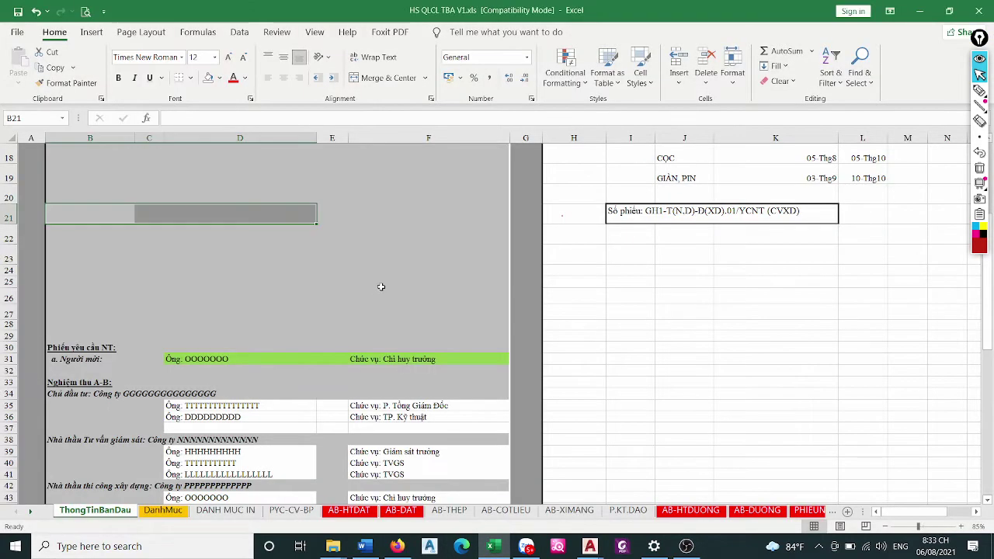
drag(204, 172, 230, 307)
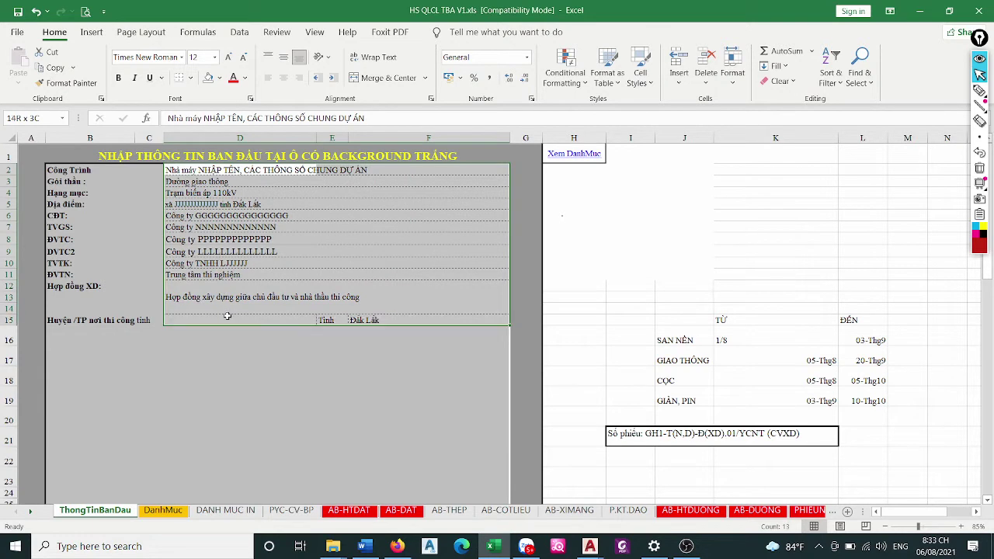
click(124, 155)
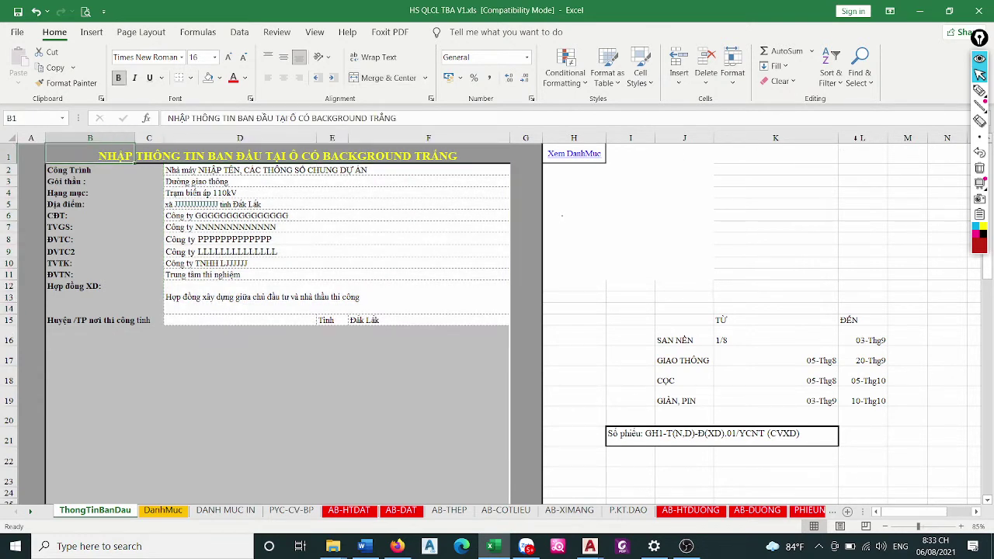
Circle the sheet title in red with the annotation pen, then erase the ellipse
click(980, 91)
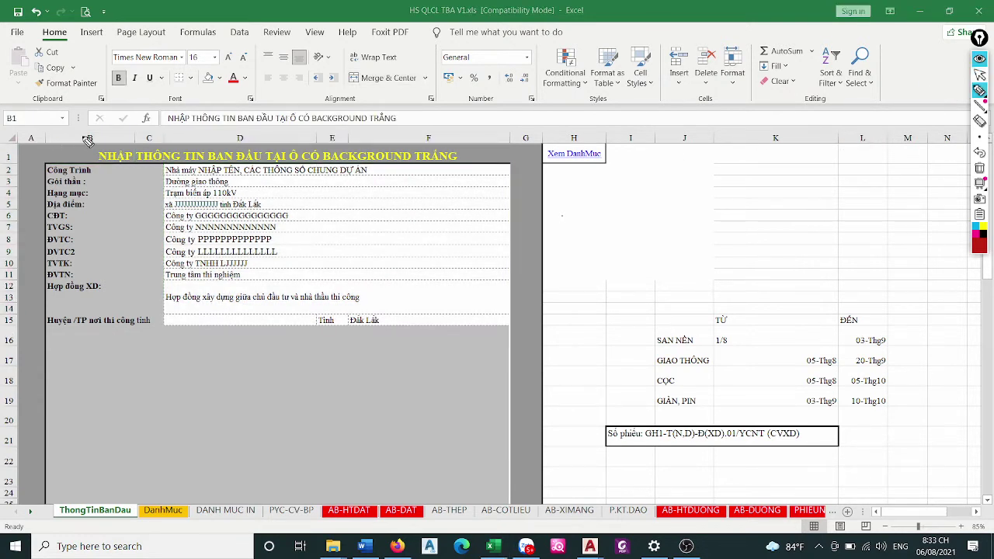
mouse_move(87, 139)
mouse_down()
mouse_move(233, 187)
mouse_move(478, 163)
mouse_move(143, 140)
mouse_move(61, 159)
mouse_up()
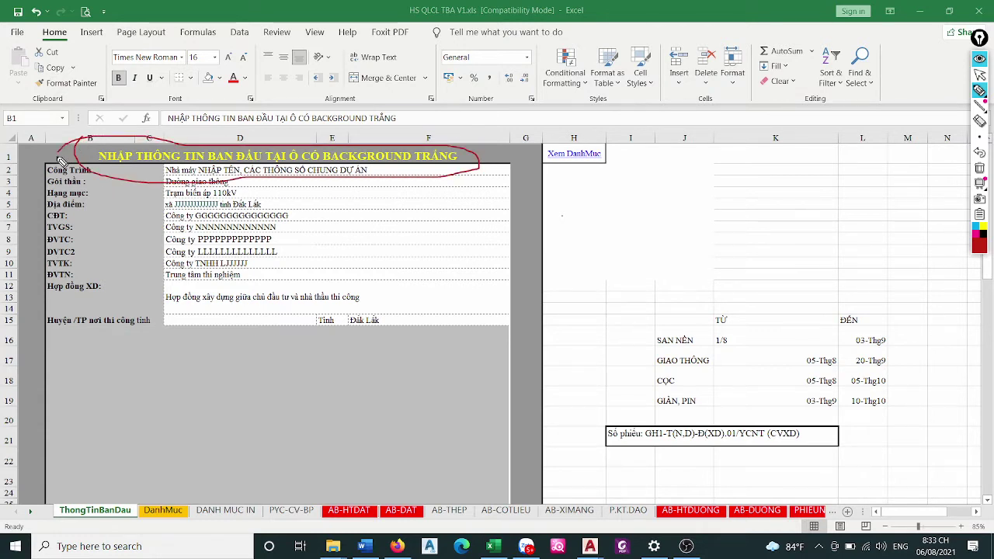
click(980, 120)
click(479, 162)
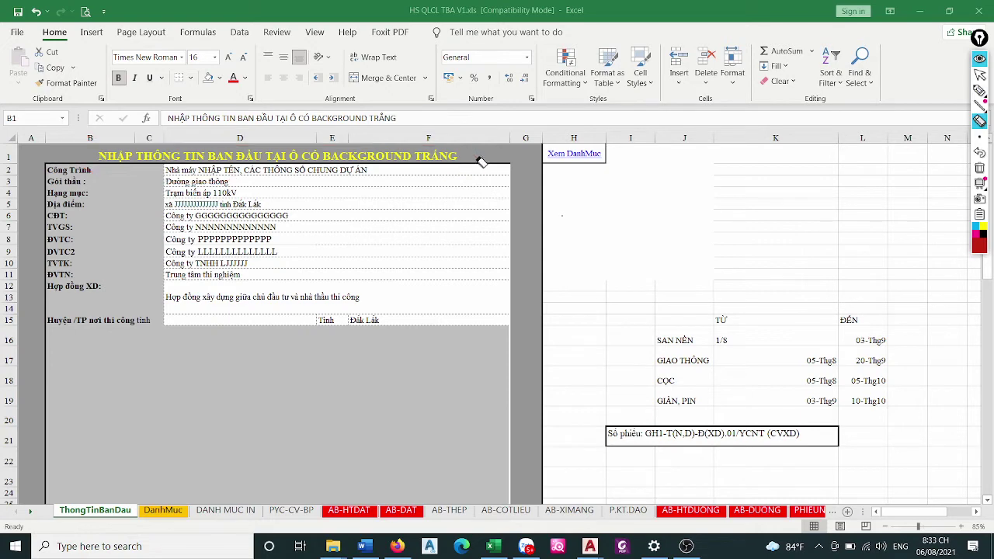
key(Escape)
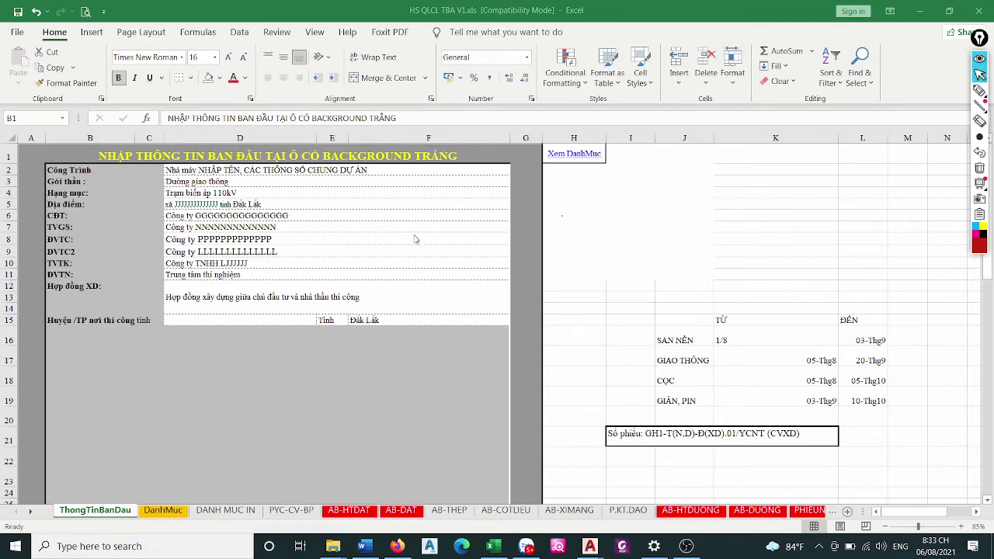
scroll(414, 238, down, 5)
scroll(395, 233, down, 2)
scroll(395, 233, down, 2)
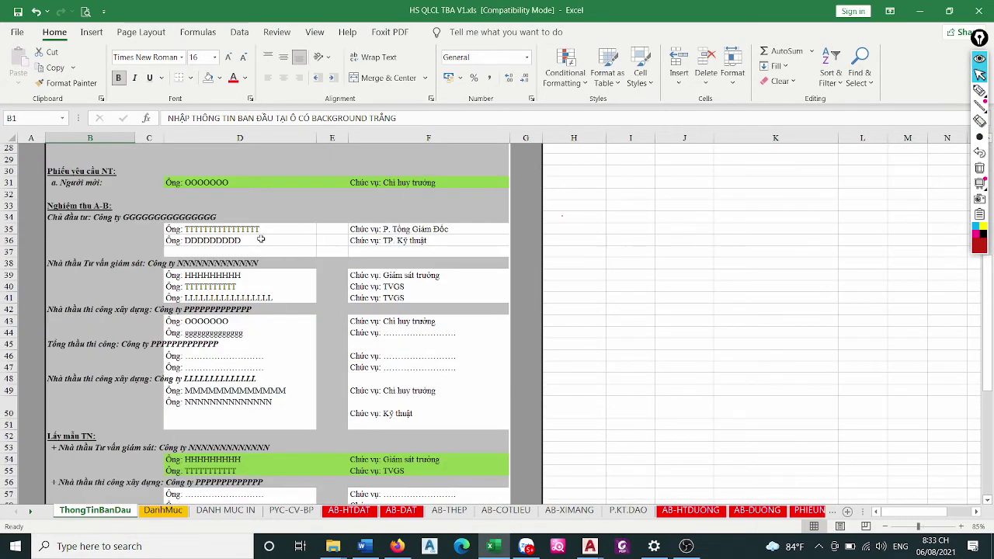
drag(200, 225, 454, 407)
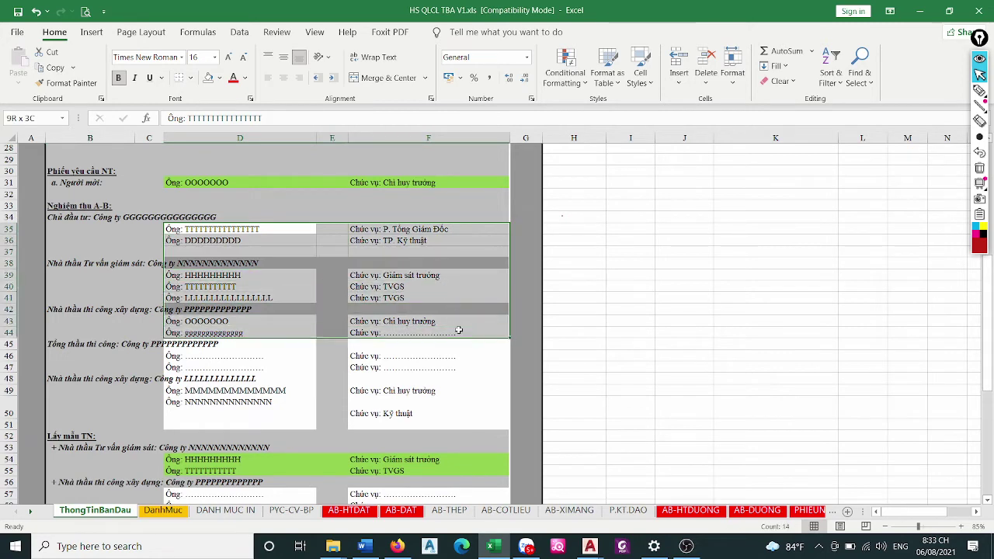
scroll(466, 341, down, 4)
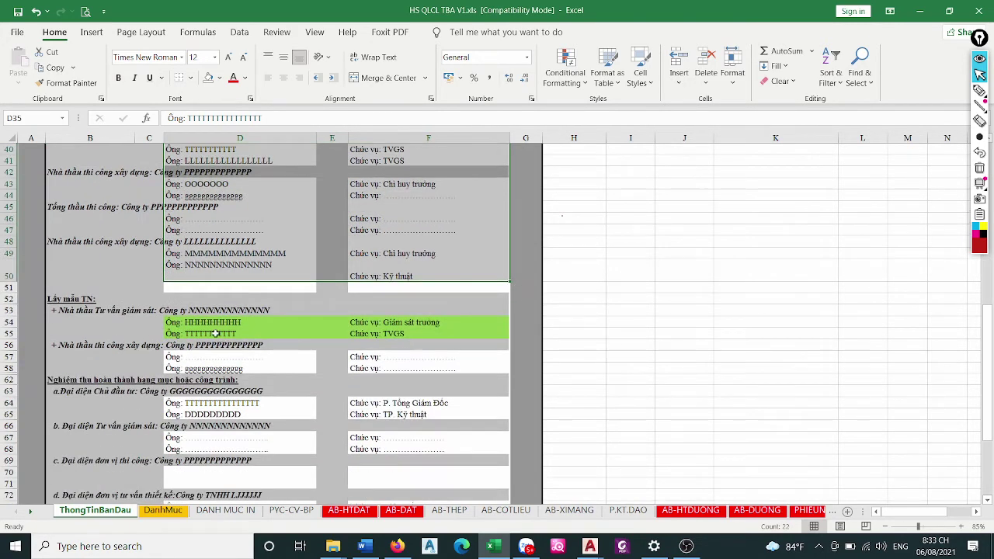
drag(181, 357, 462, 470)
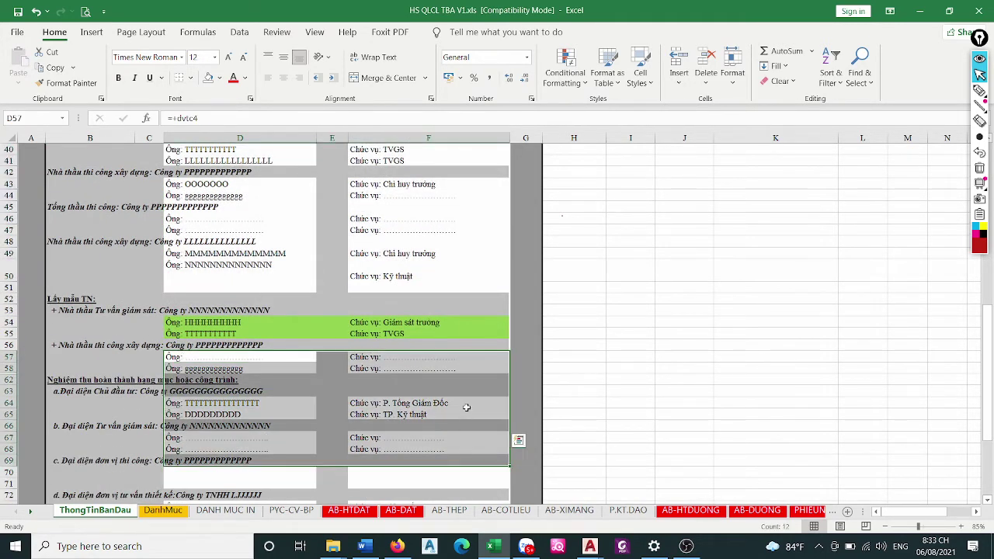
scroll(462, 466, down, 4)
scroll(459, 373, up, 7)
scroll(447, 357, up, 10)
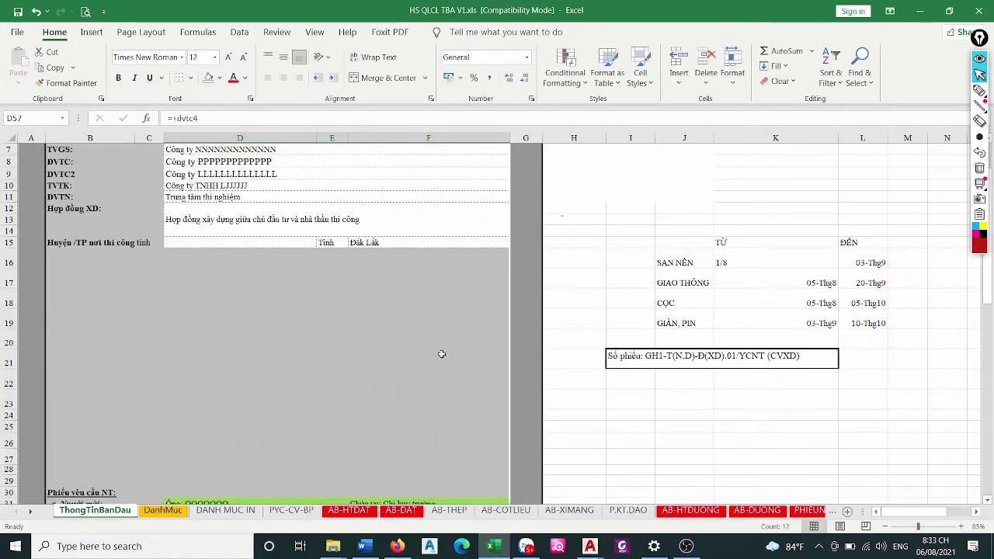
click(206, 218)
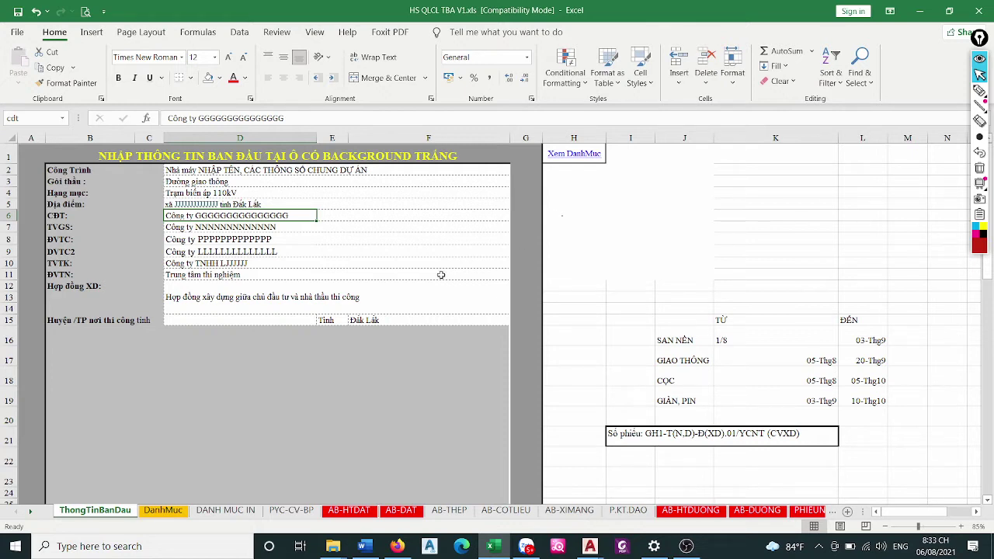
Merge H6:M7 into one centred size-20 cell and type the note 'CÁC Ô ĐÃ ĐƯỢC ĐẶT TÊN ĐỂ DỄ LINK QUA CÁC SHEET BIÊN BẢN'
click(631, 215)
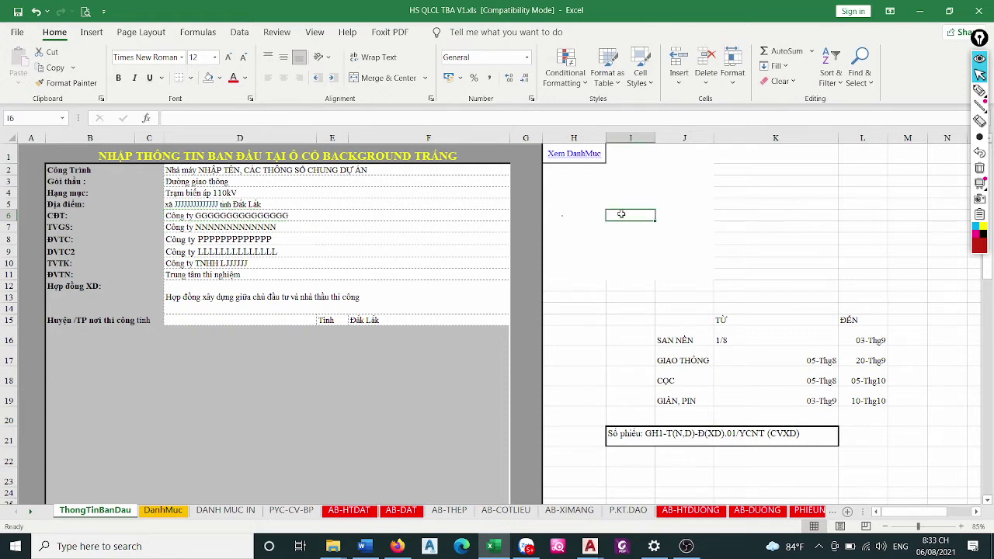
drag(598, 215, 899, 237)
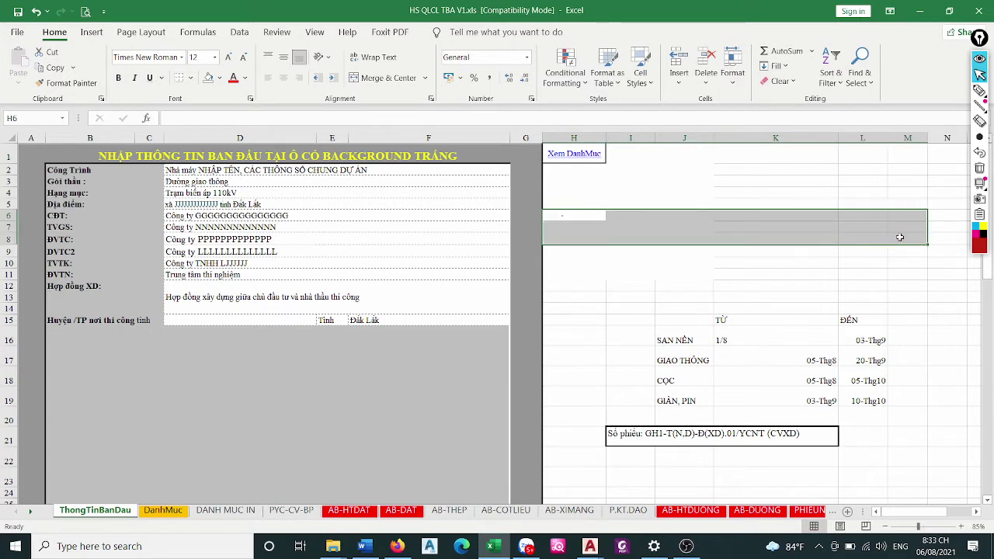
click(373, 78)
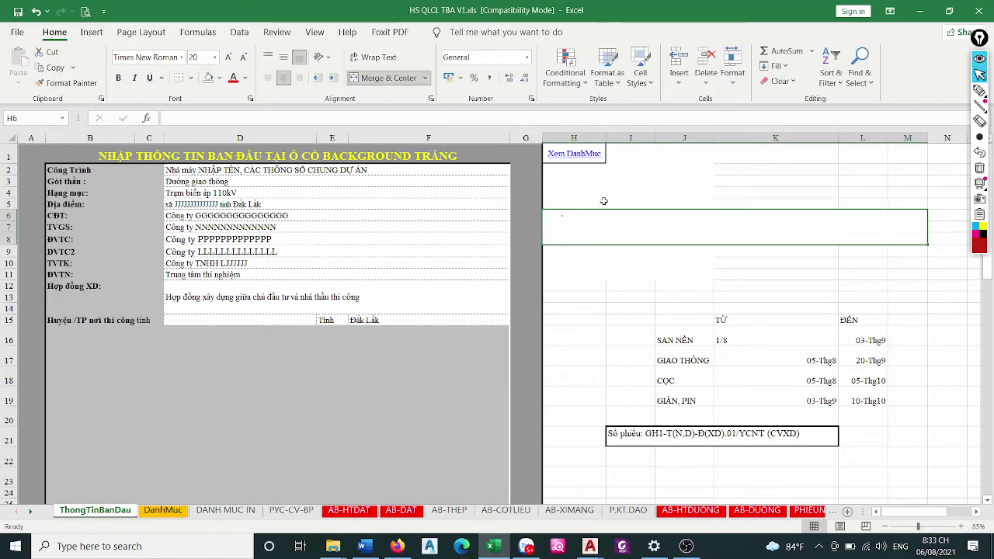
click(647, 224)
text(CÁC Ô )
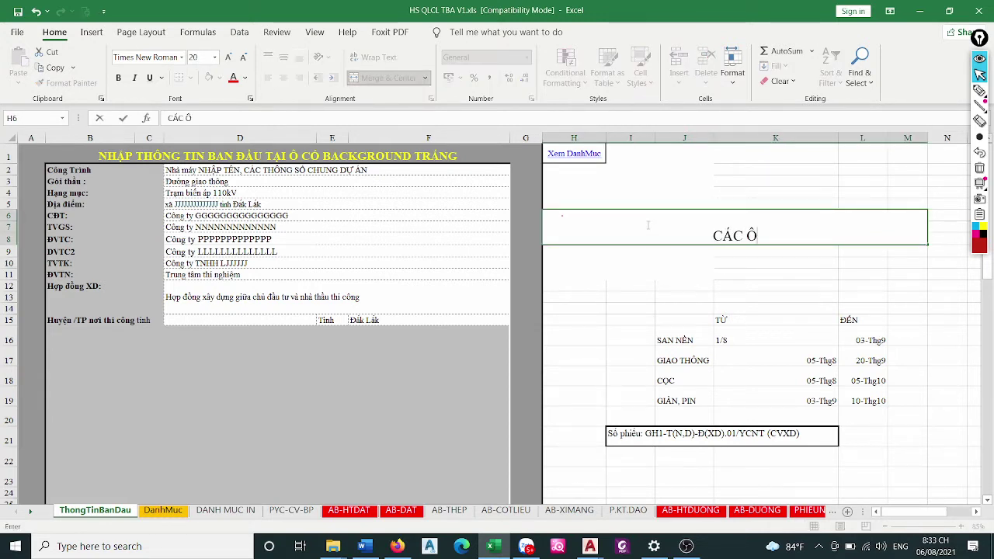
text(D)
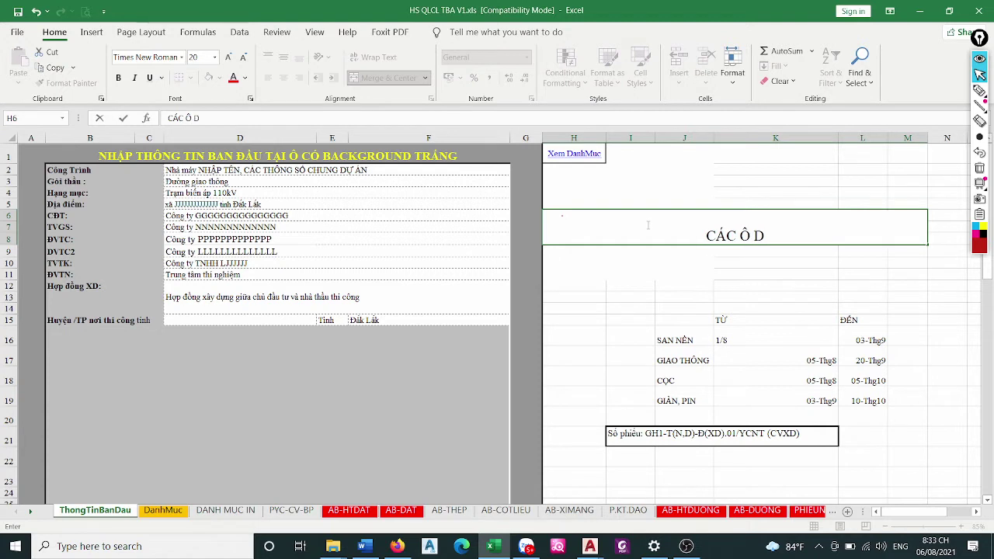
text(Ã DƯỢC )
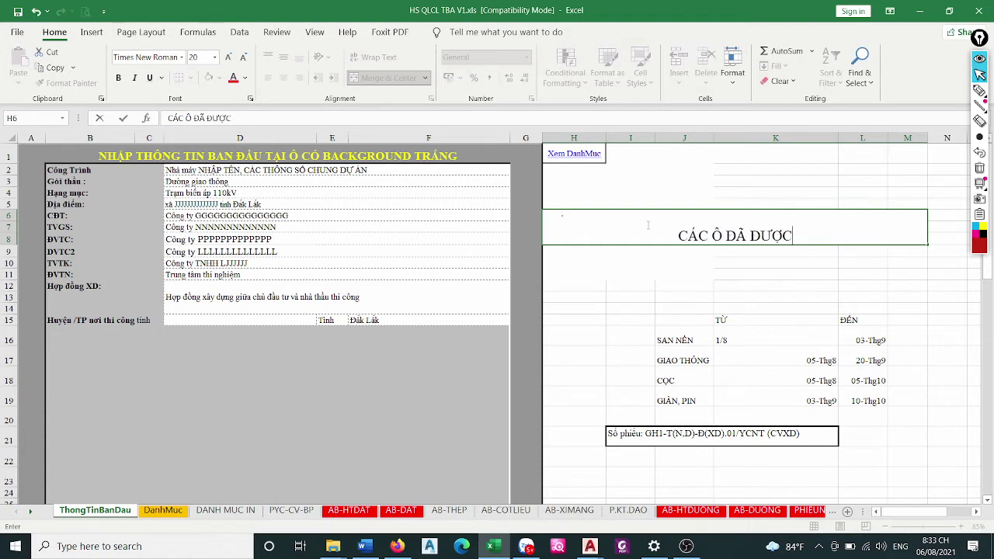
text(DAẶT TE)
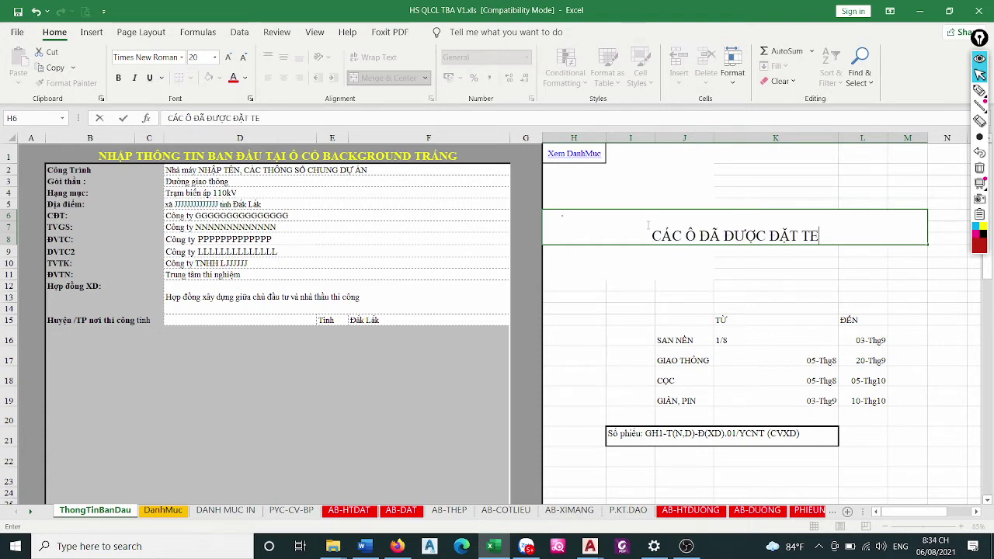
text(ÊN ĐỂ)
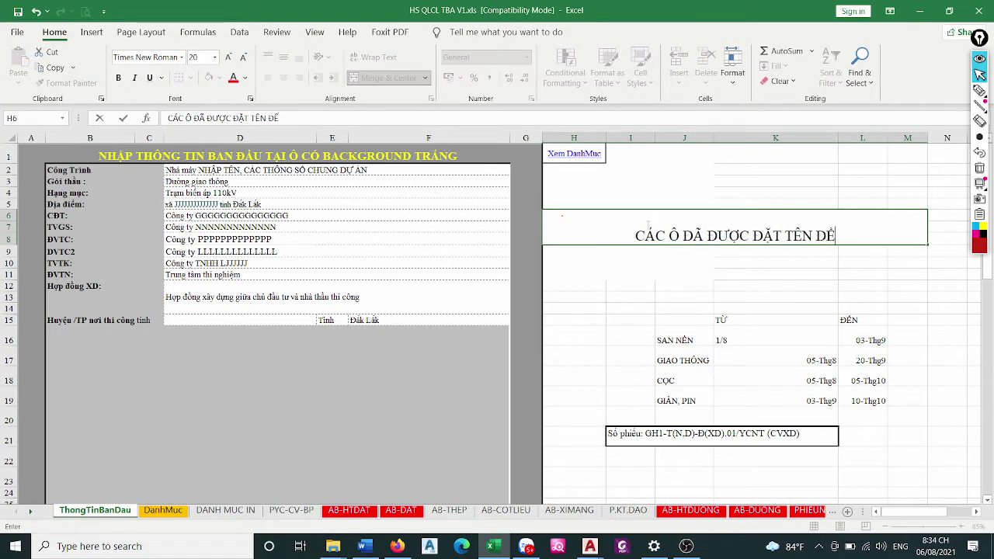
text( ĐỂ)
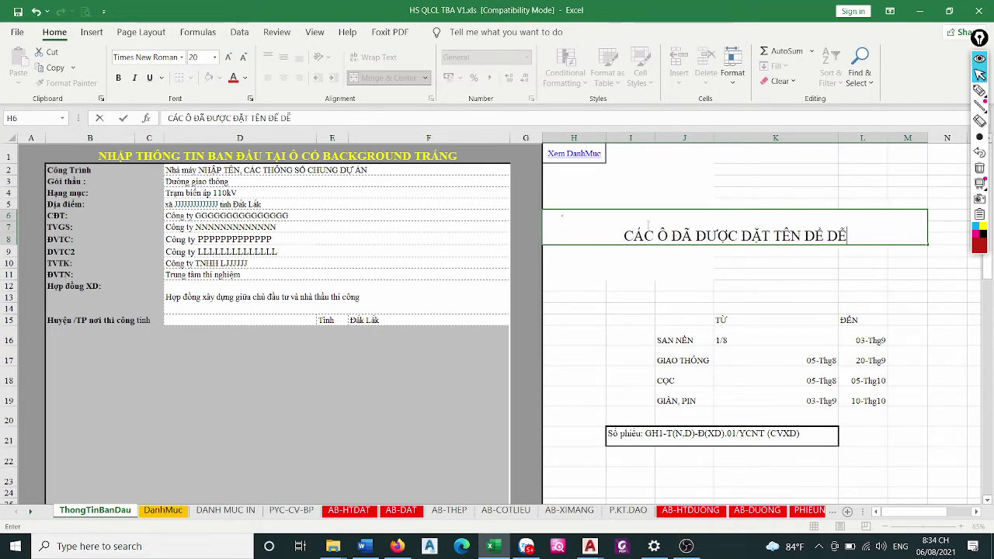
text( LINK)
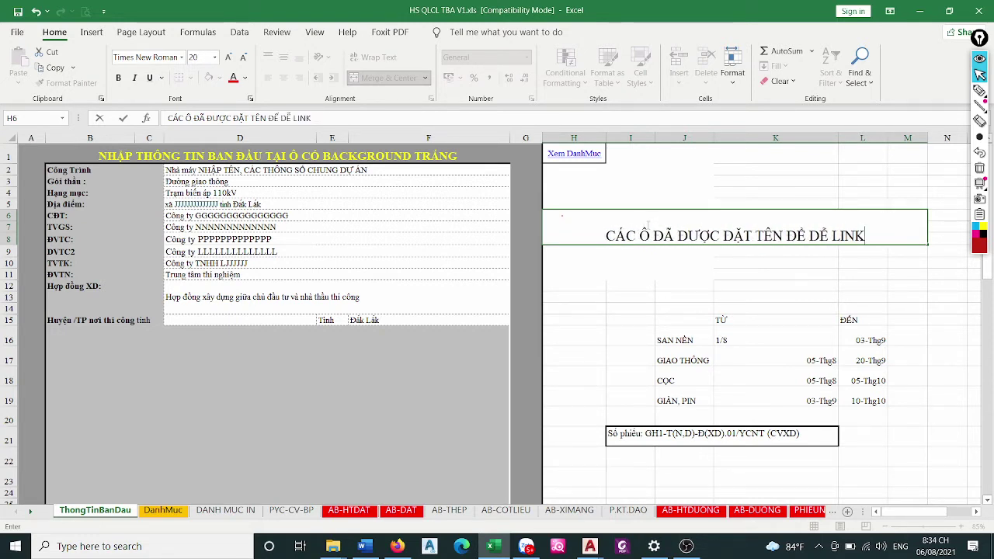
text( QUA CÁC)
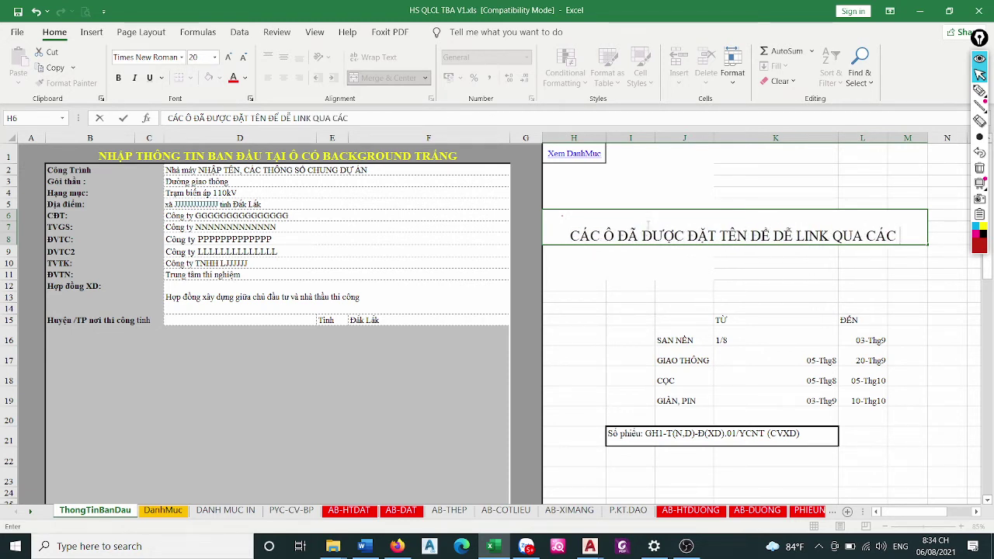
text( SHEET)
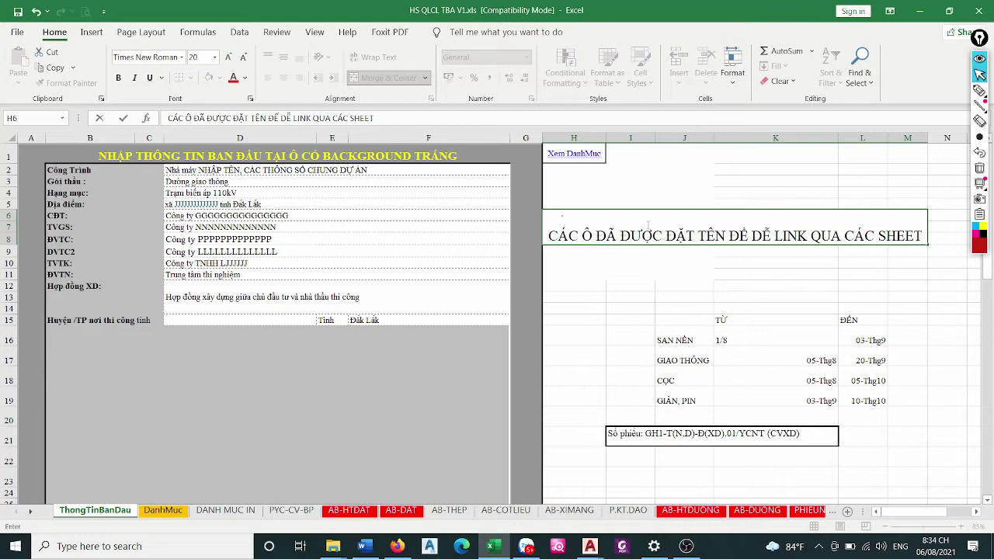
text( BIÊN)
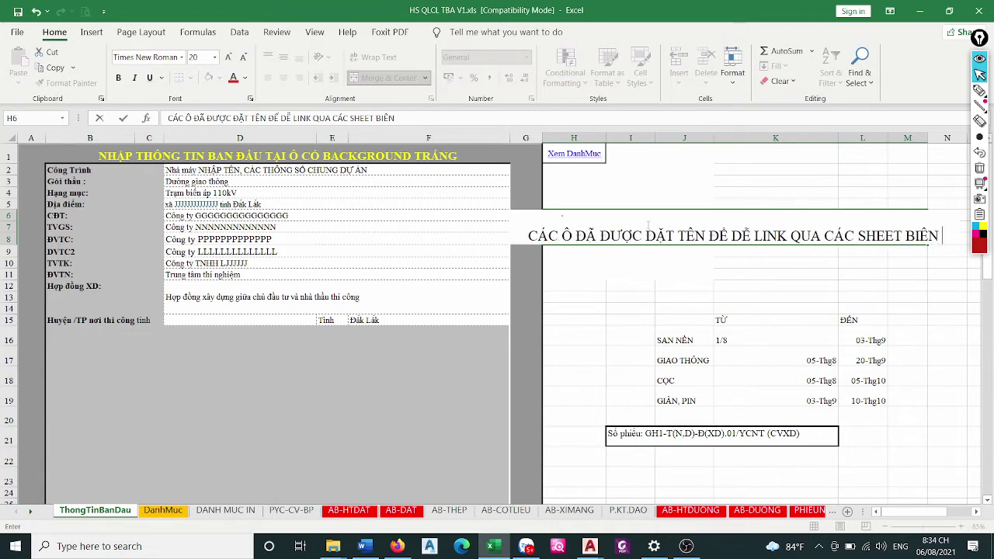
text( BẢN)
Commit the note, select D2 so the Name Box shows ct, and circle that name in red
key(Return)
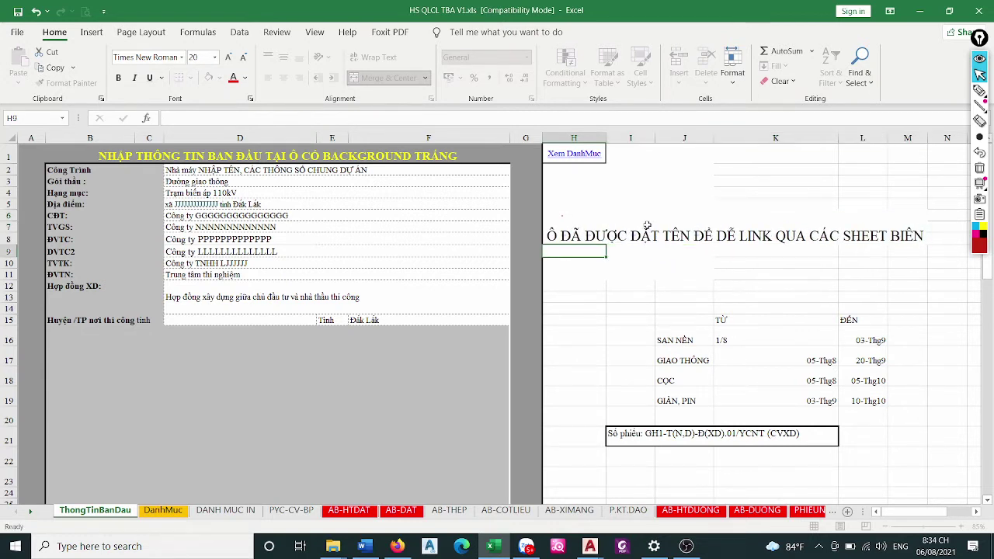
click(211, 177)
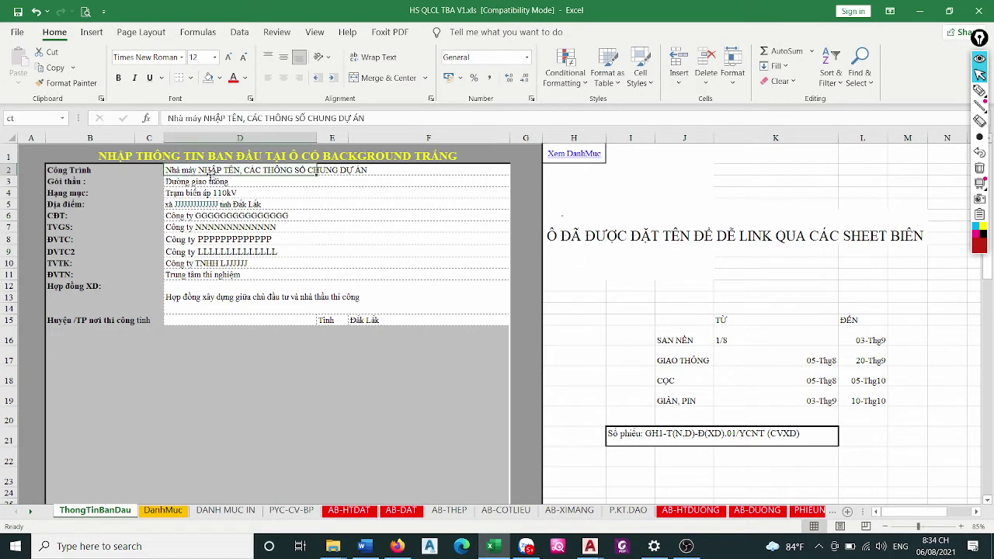
click(979, 90)
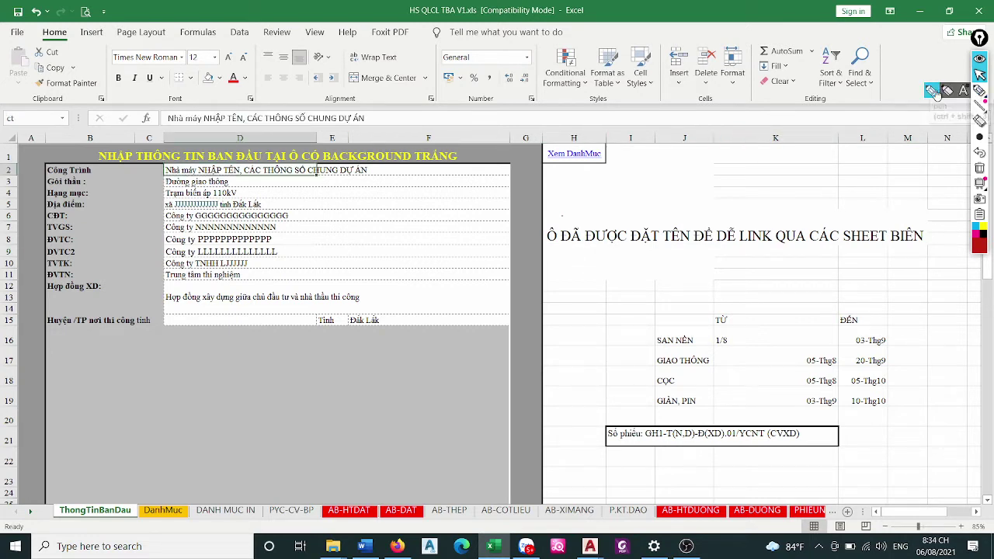
drag(16, 109, 20, 111)
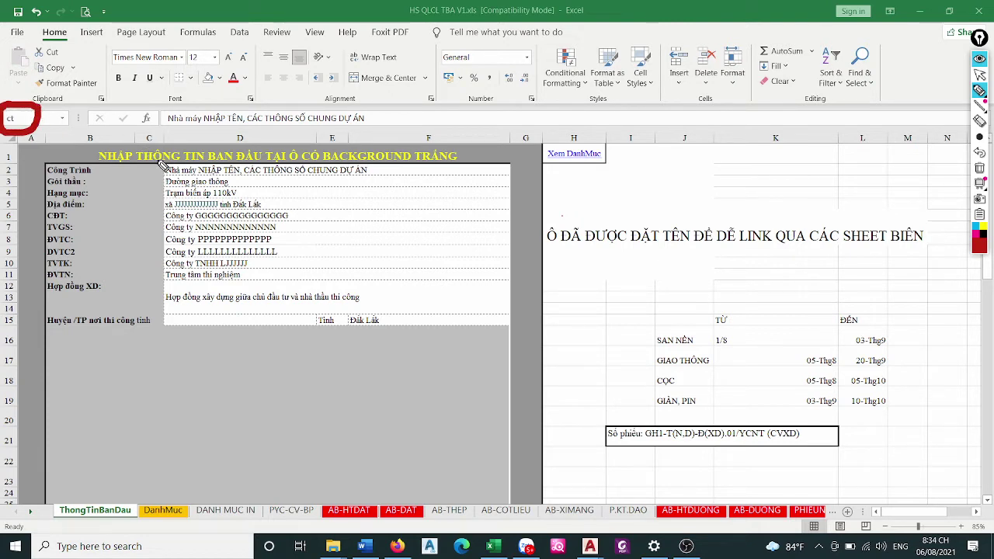
key(Escape)
click(184, 174)
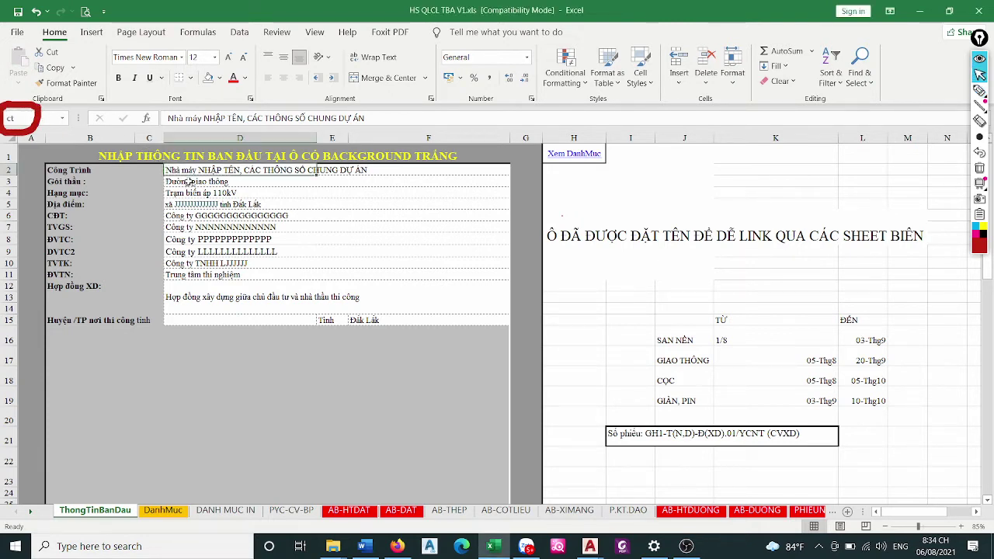
click(191, 181)
click(169, 170)
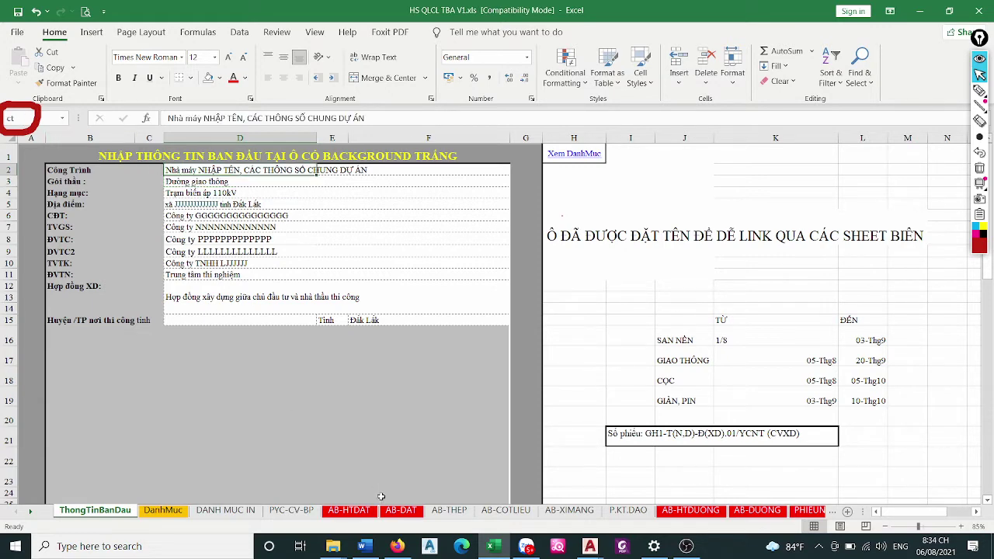
click(445, 512)
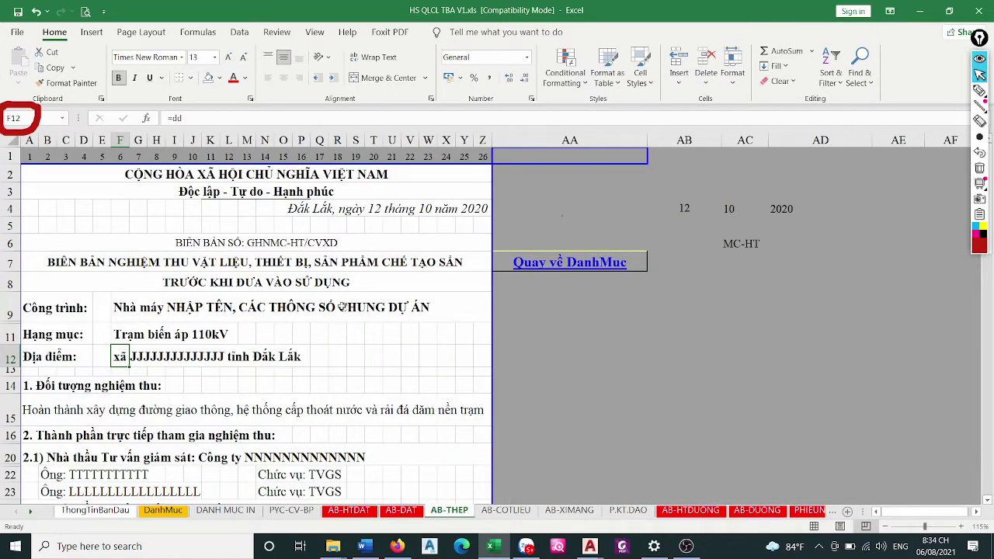
click(121, 305)
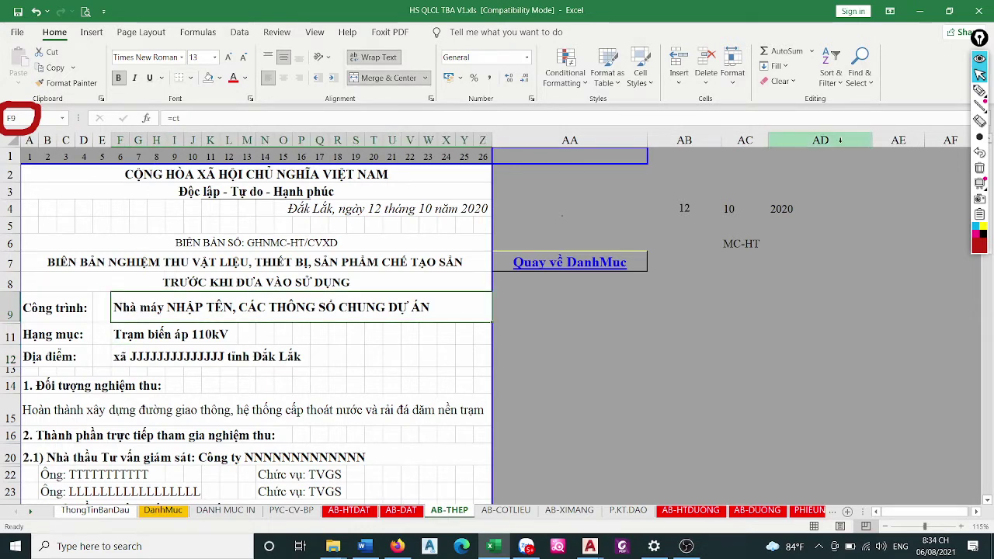
mouse_move(977, 93)
click(931, 91)
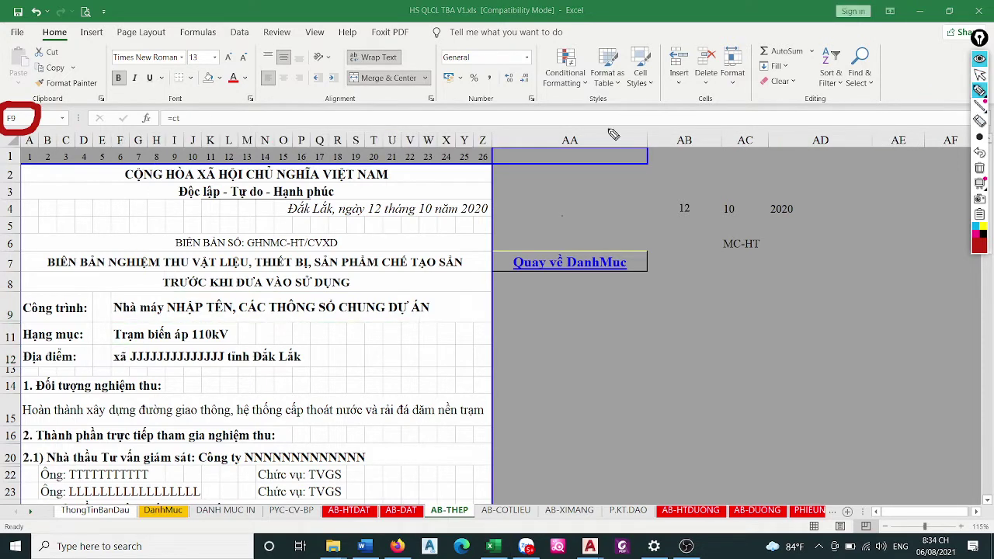
mouse_move(198, 107)
mouse_down()
mouse_move(163, 111)
mouse_move(200, 102)
mouse_up()
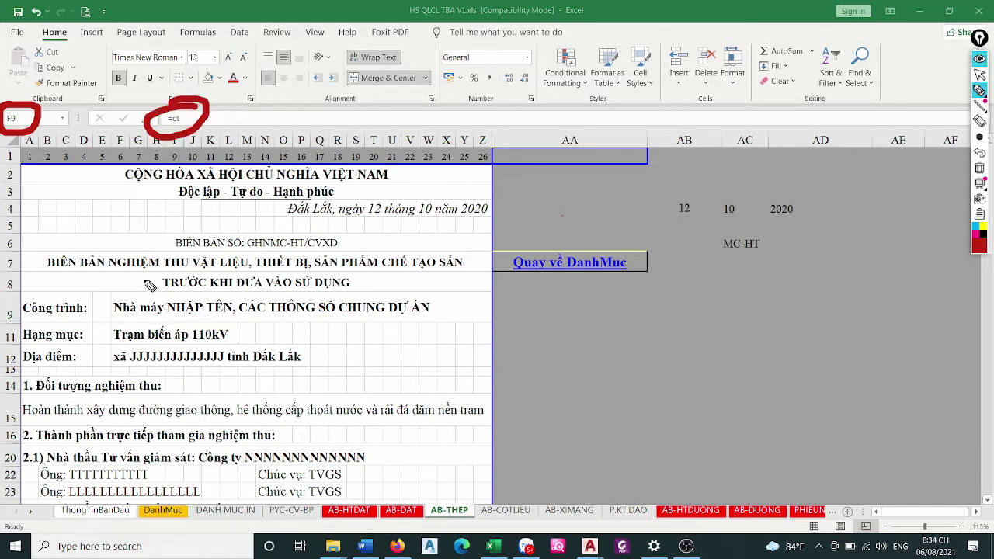
click(126, 304)
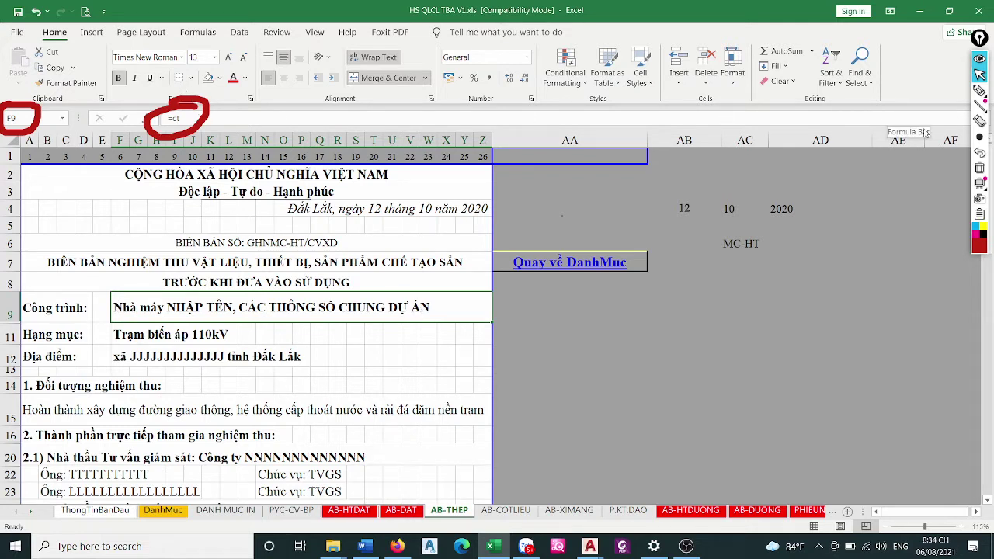
click(979, 122)
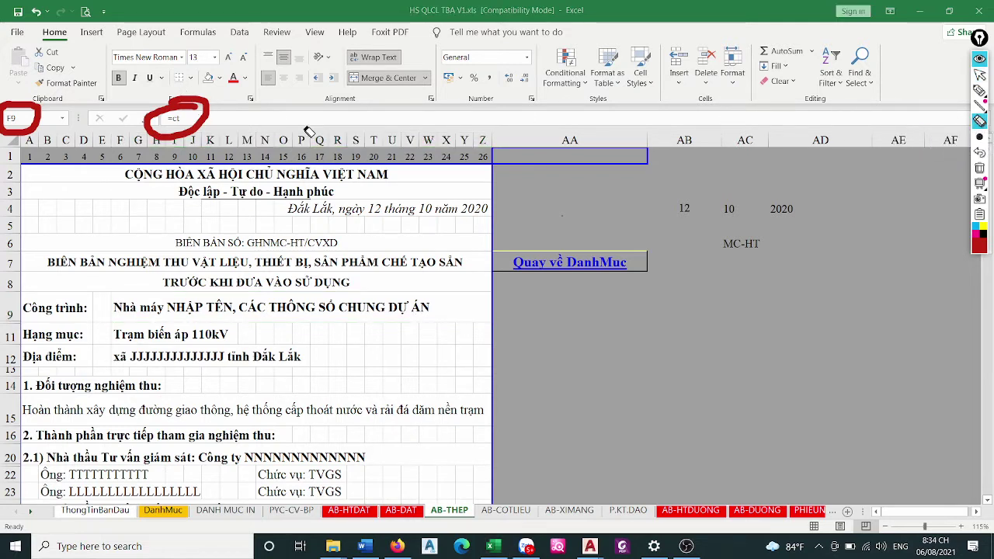
click(205, 117)
click(39, 118)
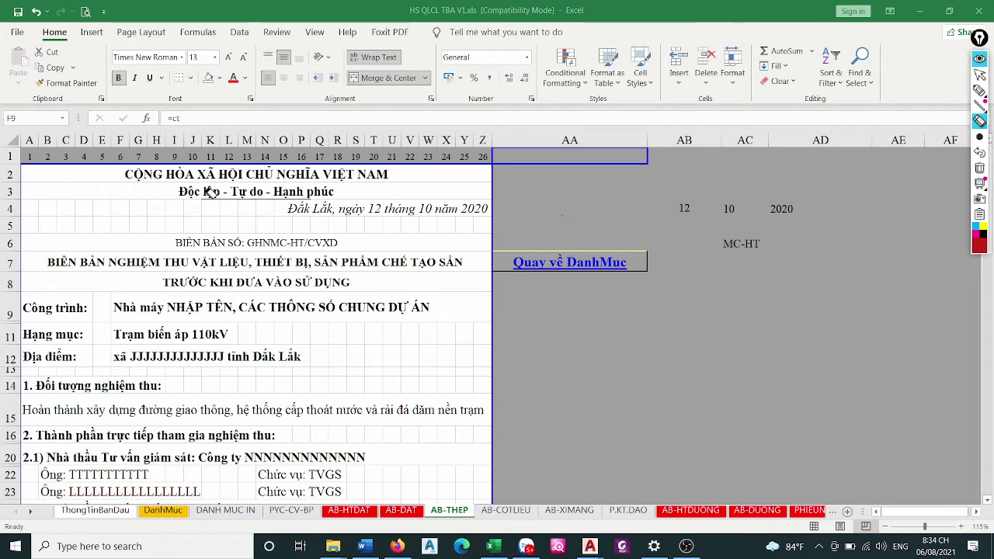
key(Escape)
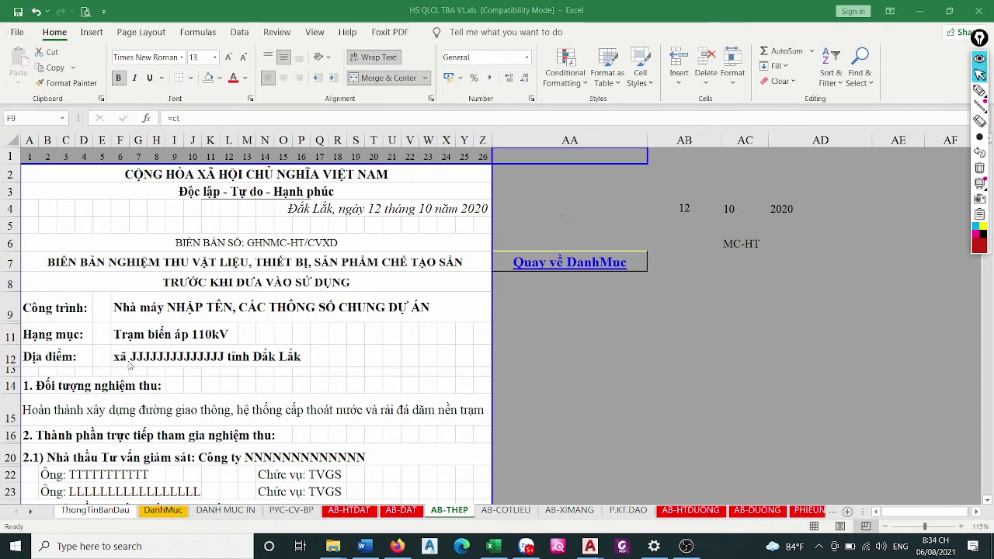
click(128, 340)
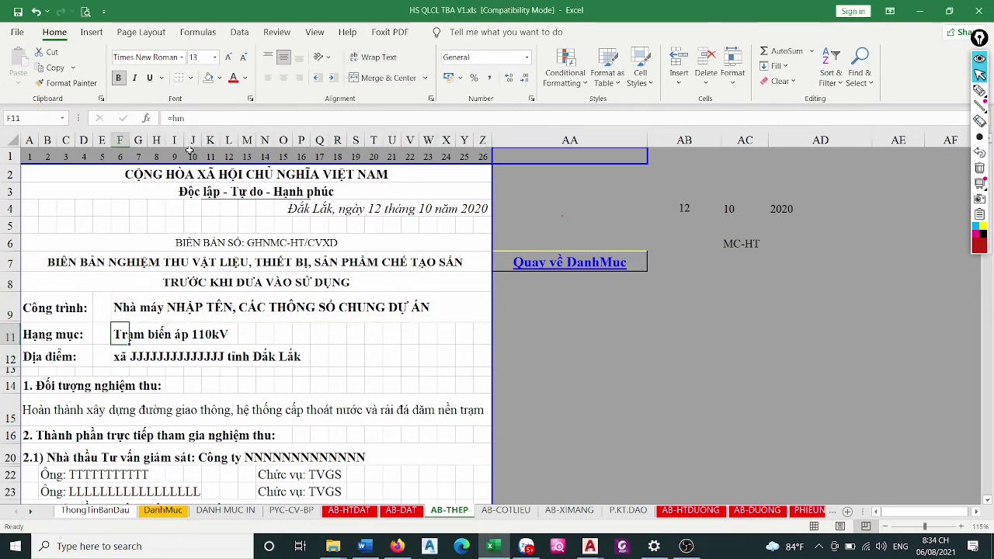
click(122, 360)
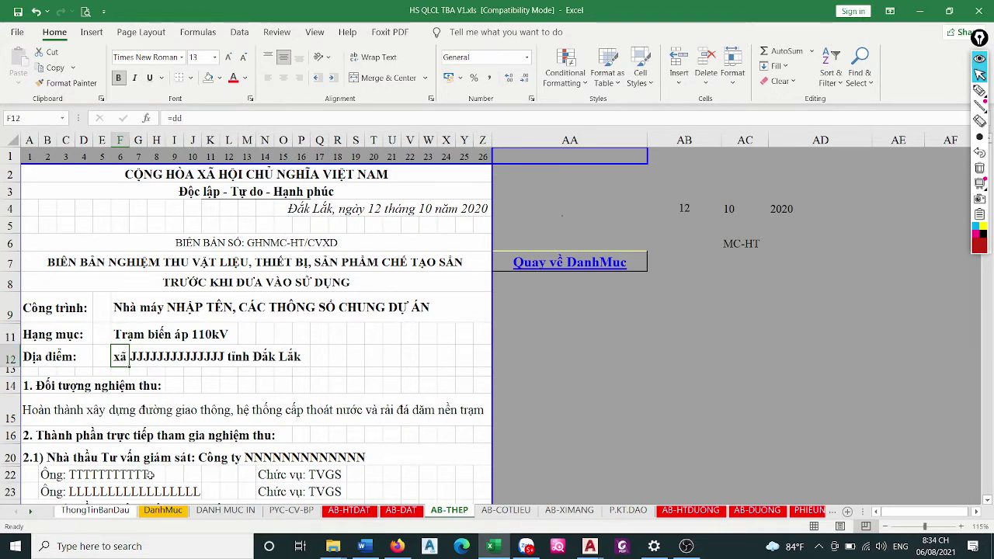
click(115, 512)
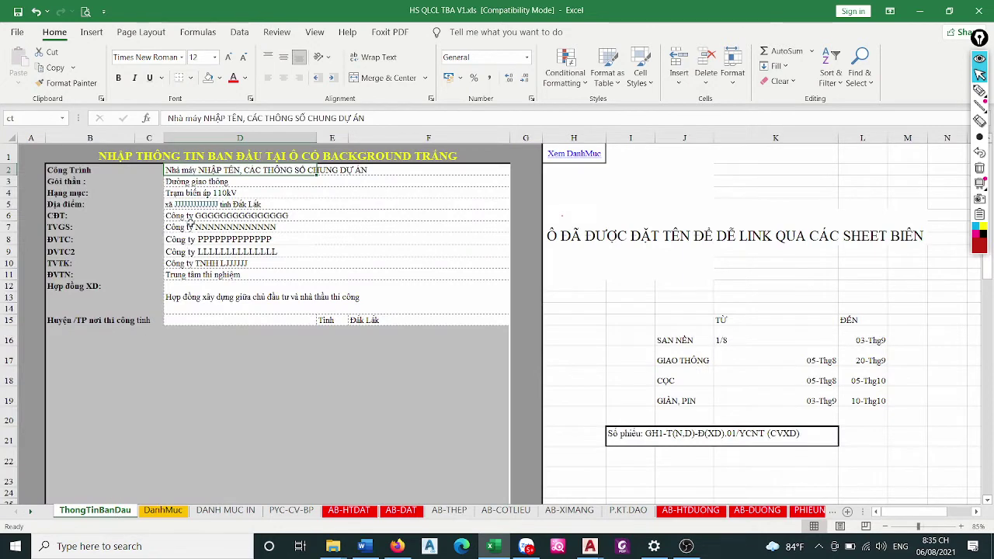
Check the work item (D4) and location (D5) entries, then open the AB-THEP sheet
click(190, 193)
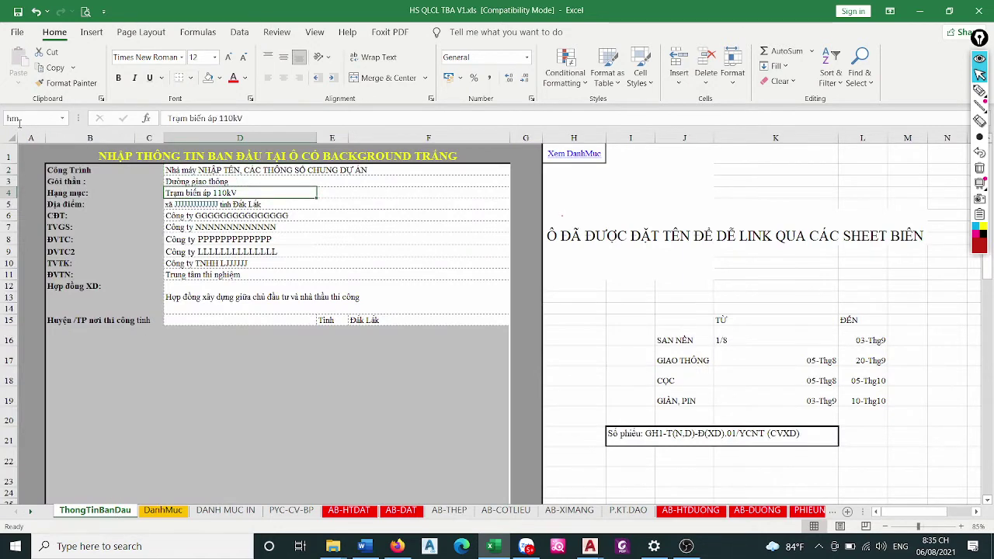
click(169, 204)
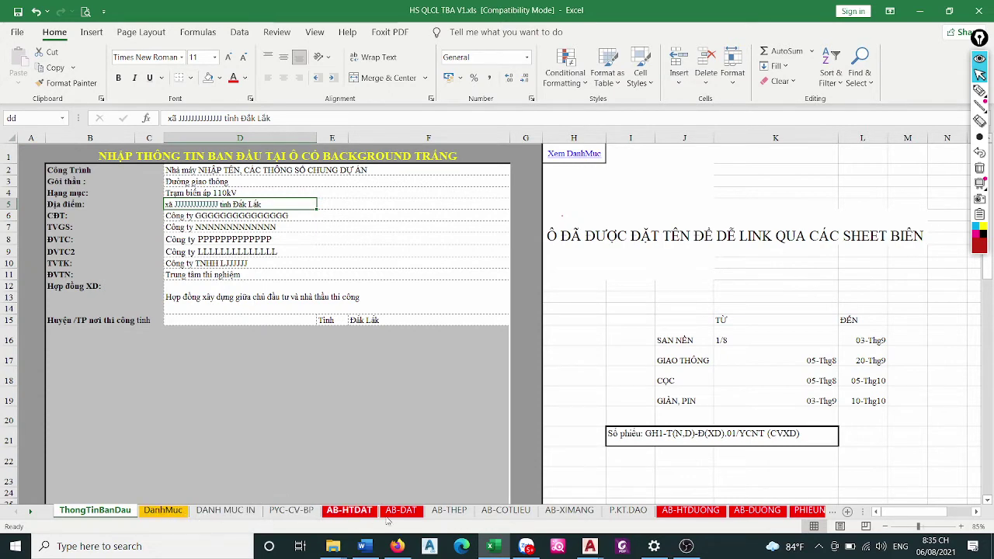
click(452, 512)
scroll(316, 303, down, 2)
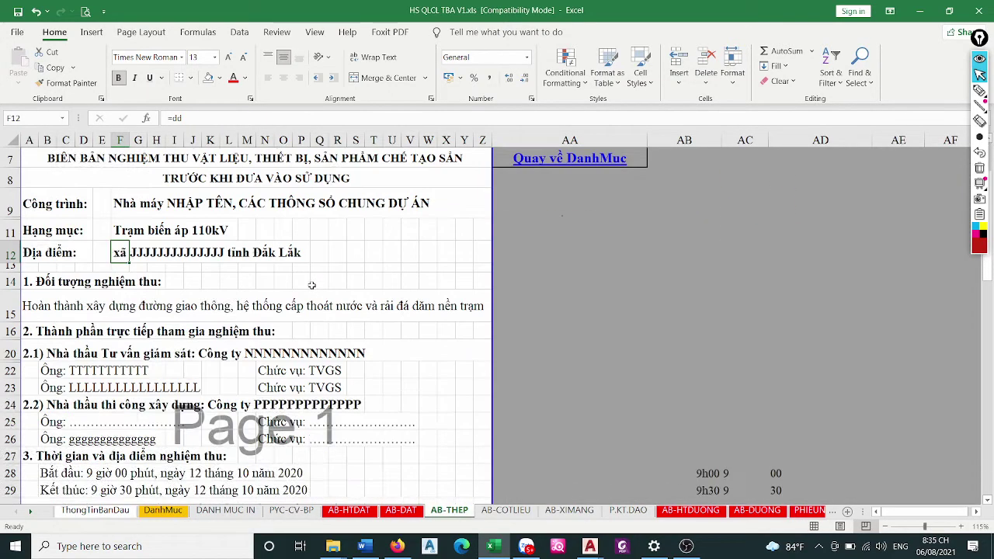
scroll(315, 303, down, 2)
scroll(314, 282, up, 2)
scroll(313, 283, up, 2)
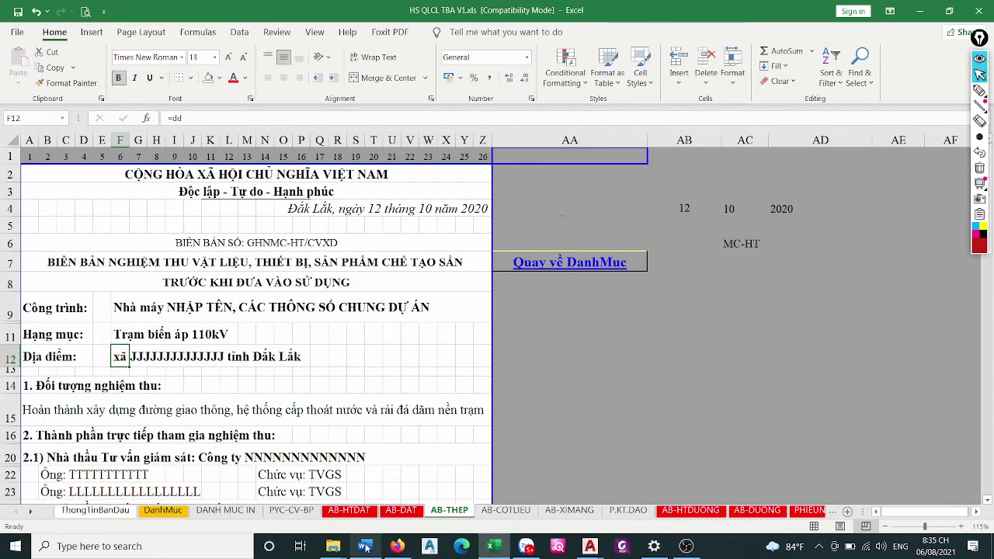
In AA11 of AB-THEP, note that the forms can be adapted per project, watching data-linked cells
mouse_move(366, 546)
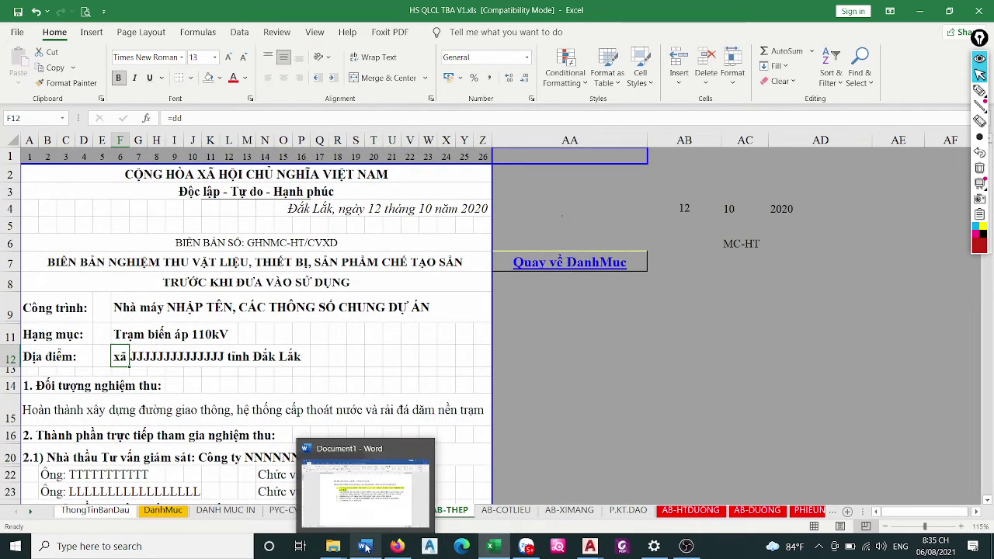
click(502, 328)
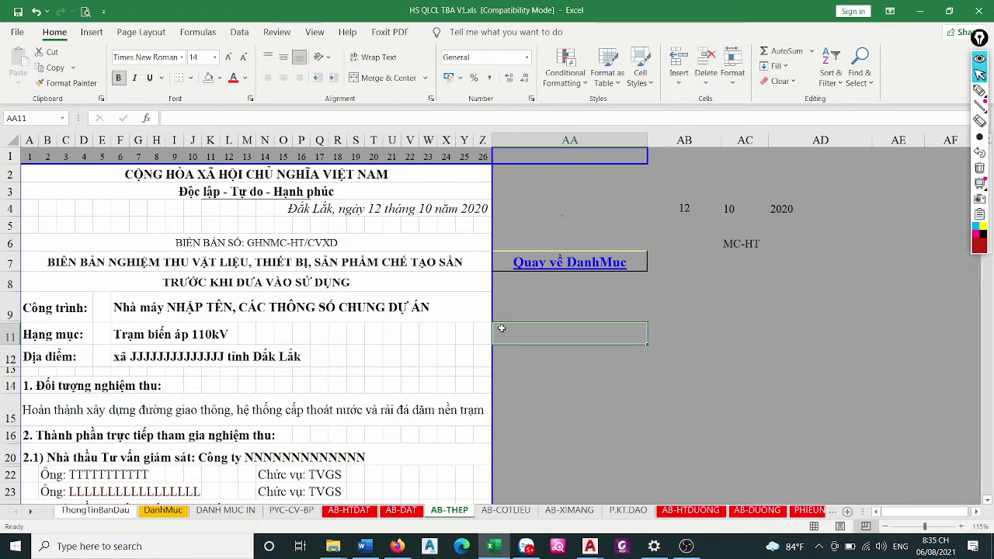
text(CA)
text(FIL)
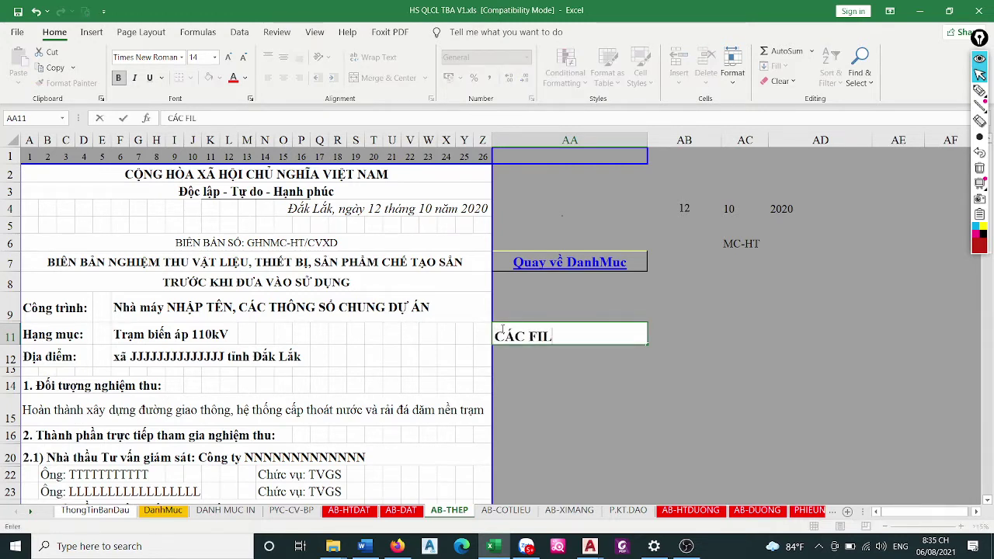
text(BIÊN)
text( BẢN CAC BA)
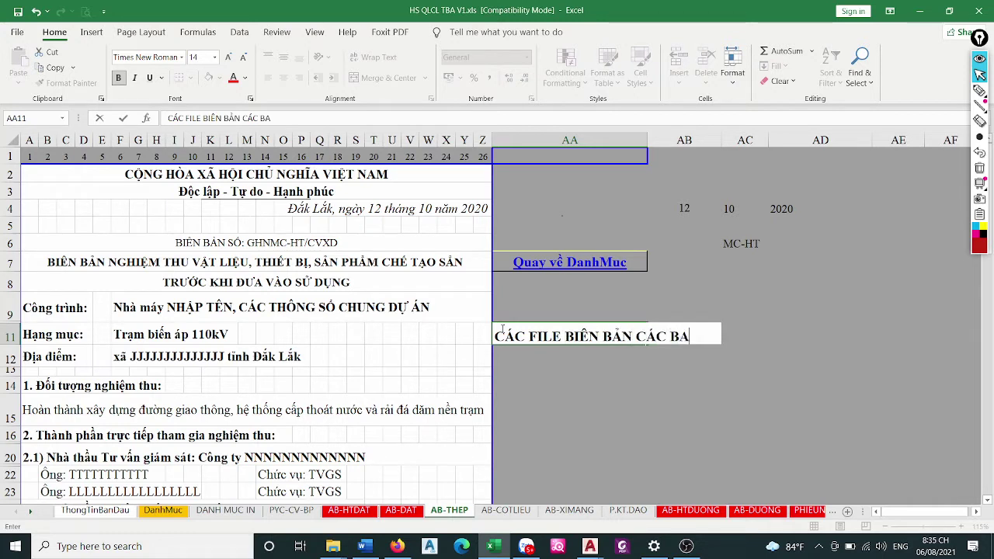
text(N CÓ THE)
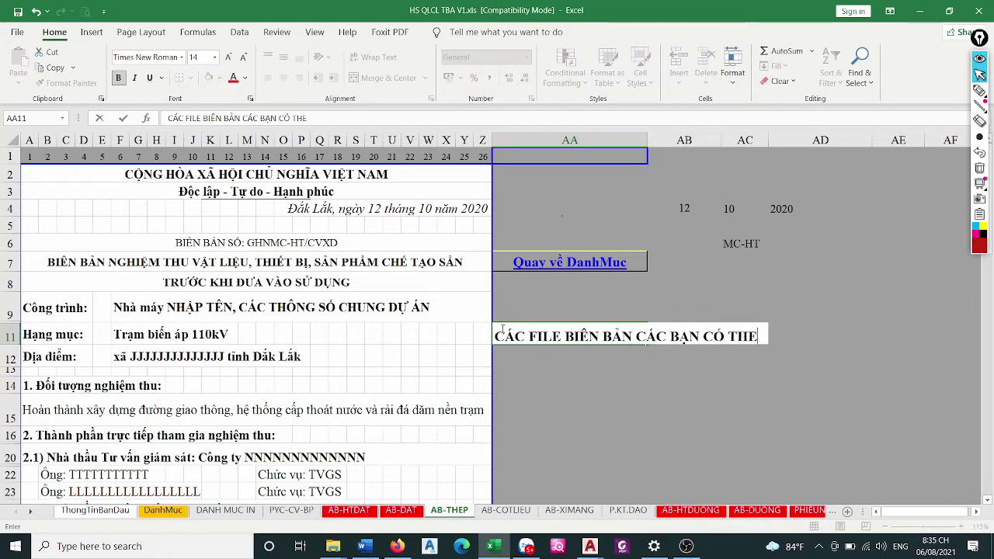
text(Ể HI)
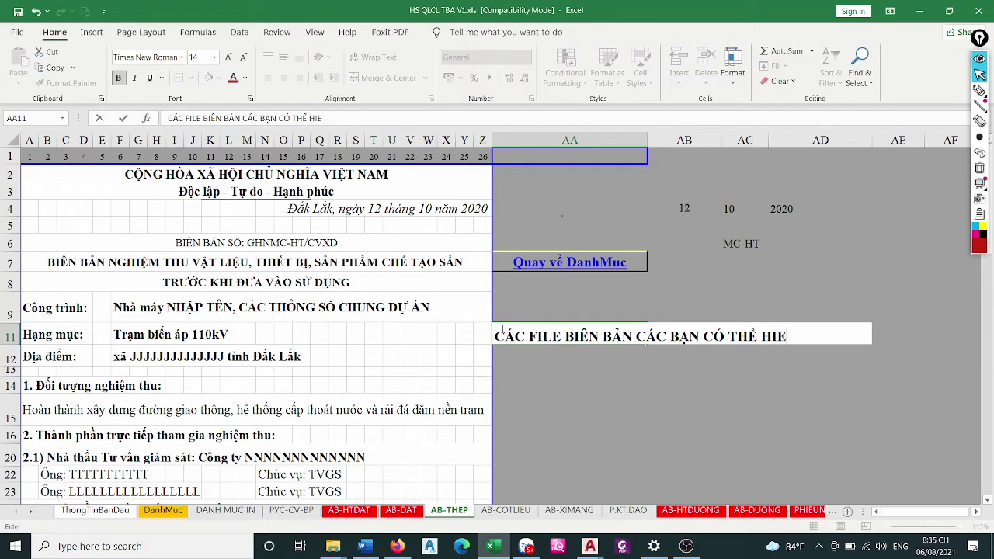
text(ỆU CHIỈNH)
text( THEO BIE)
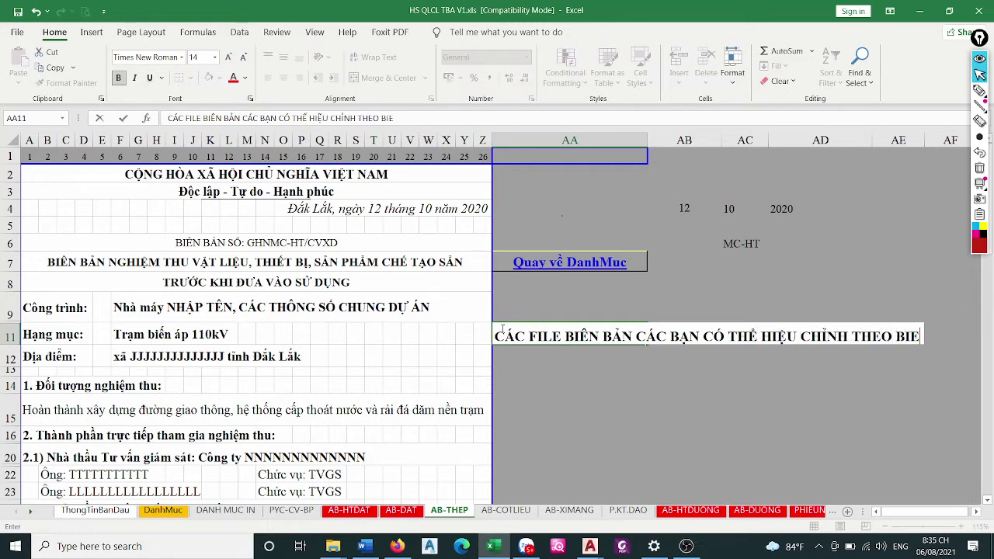
text(ỂU MAẢU)
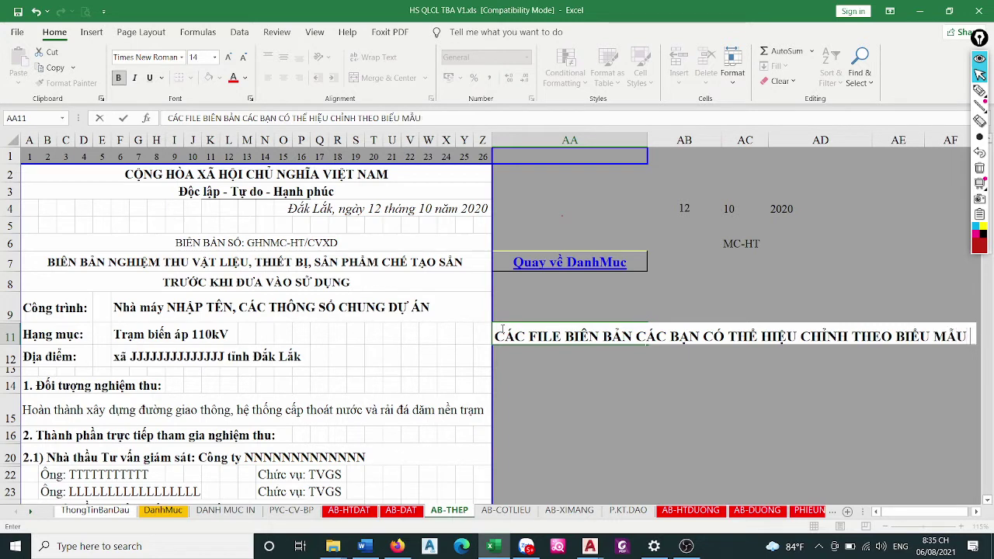
text( CUA)
text(G TR)
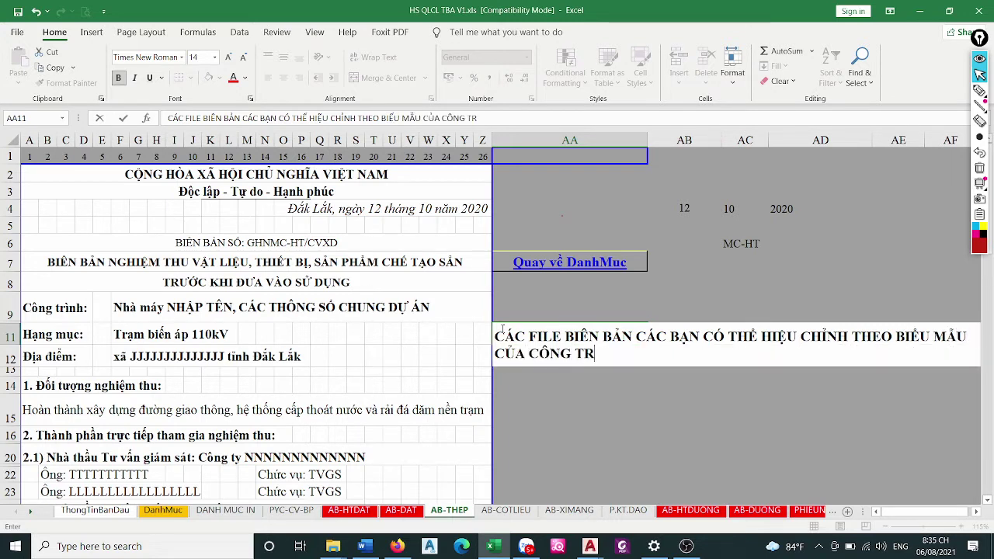
text(INH)
key(BackSpace)
key(BackSpace)
key(BackSpace)
key(BackSpace)
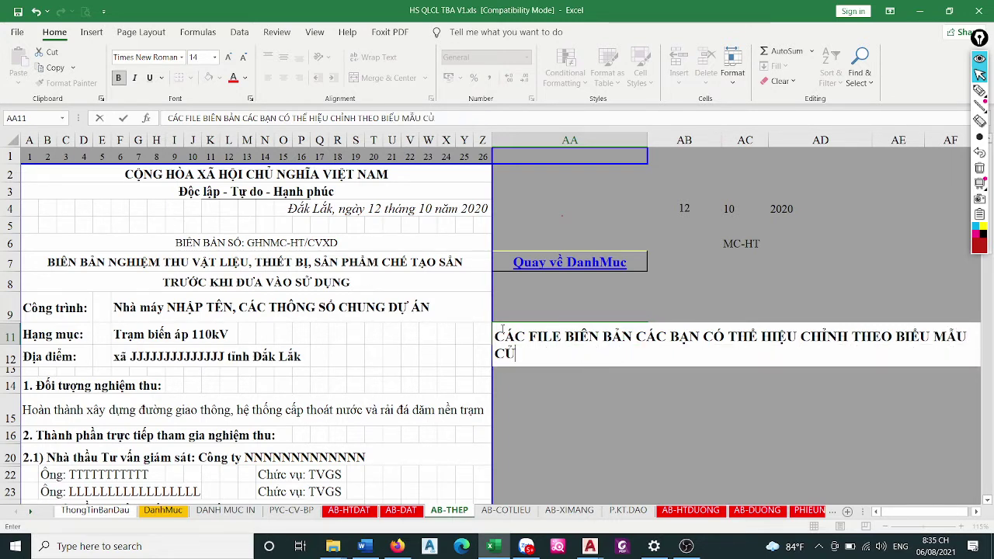
text(A DỰ)
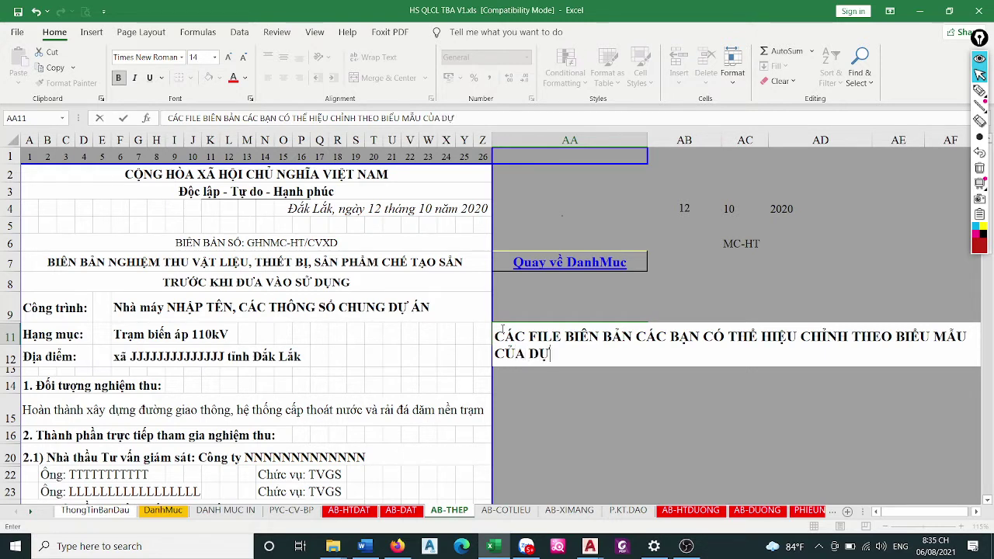
text( ÁN,)
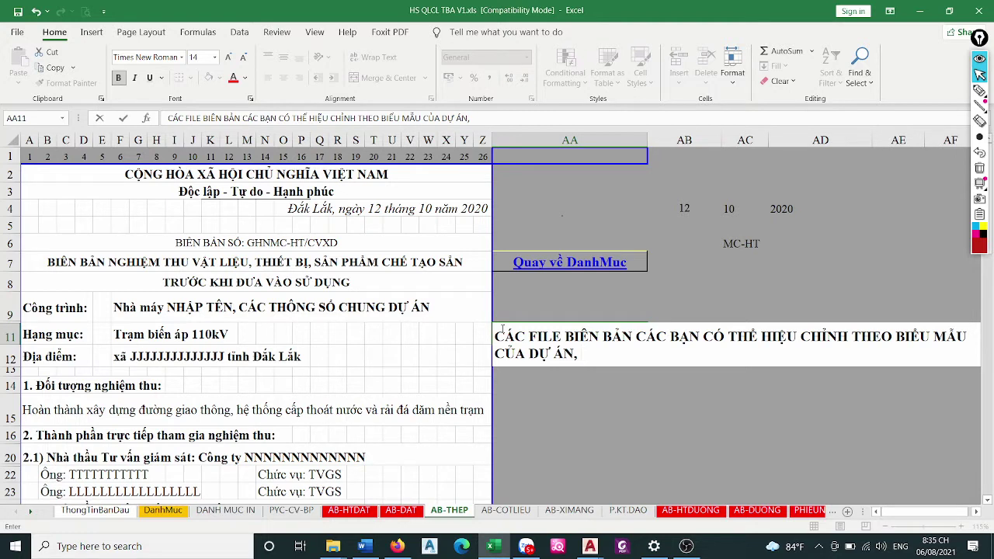
text( ĐỂ)
text( Ý CÁC)
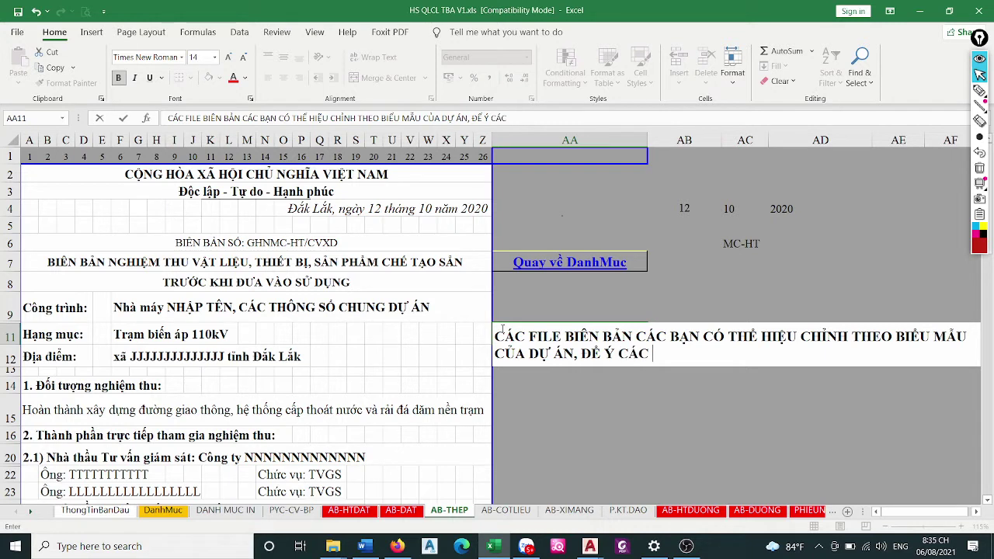
text( CELL)
text(CÓLIN)
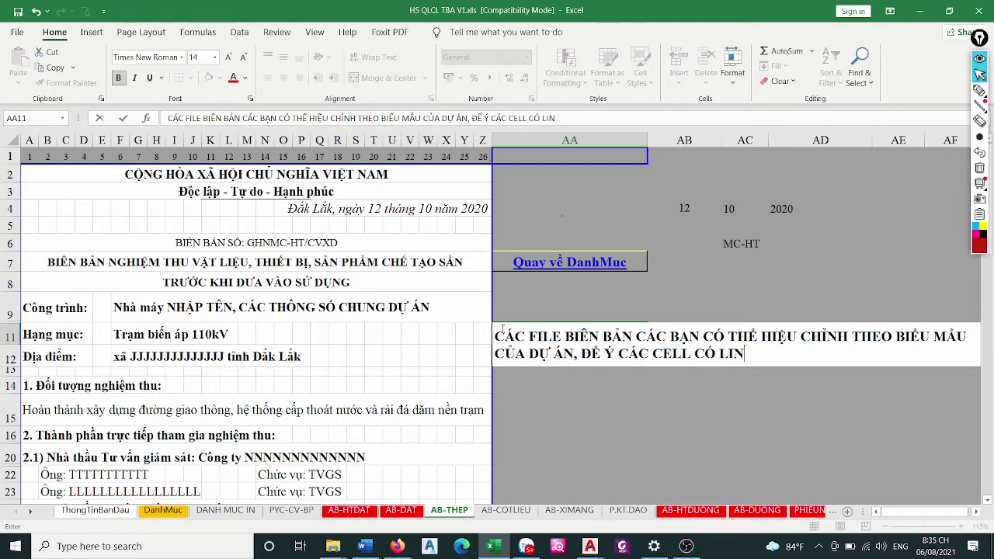
text(K)
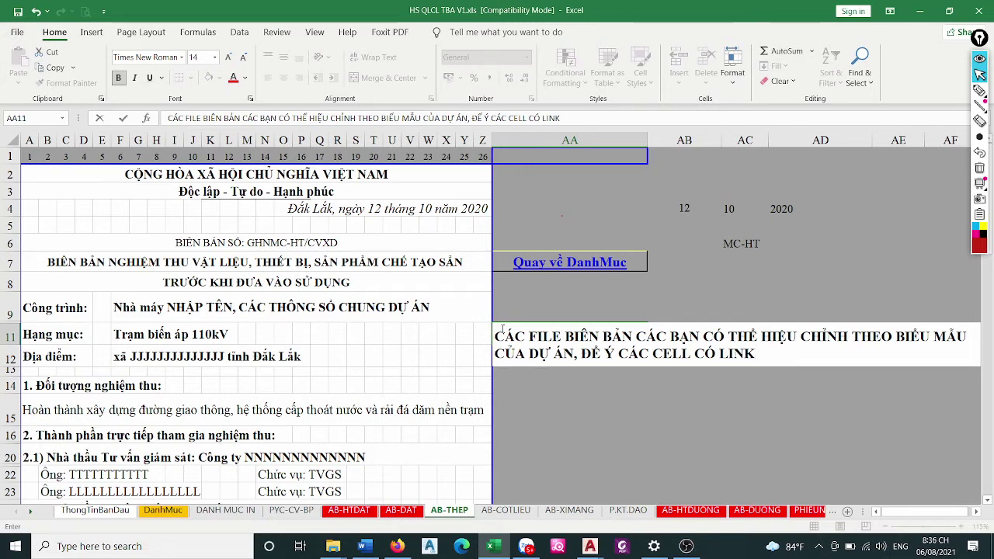
text(DƯ)
text(ỆU)
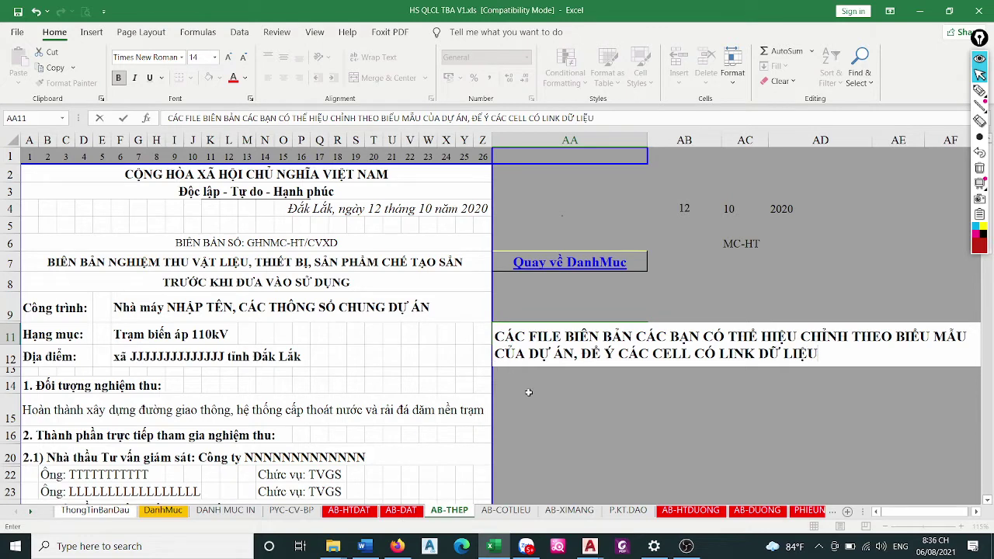
click(528, 392)
Underline the linked project name and circle the work item and location rows with red freehand marks
click(121, 335)
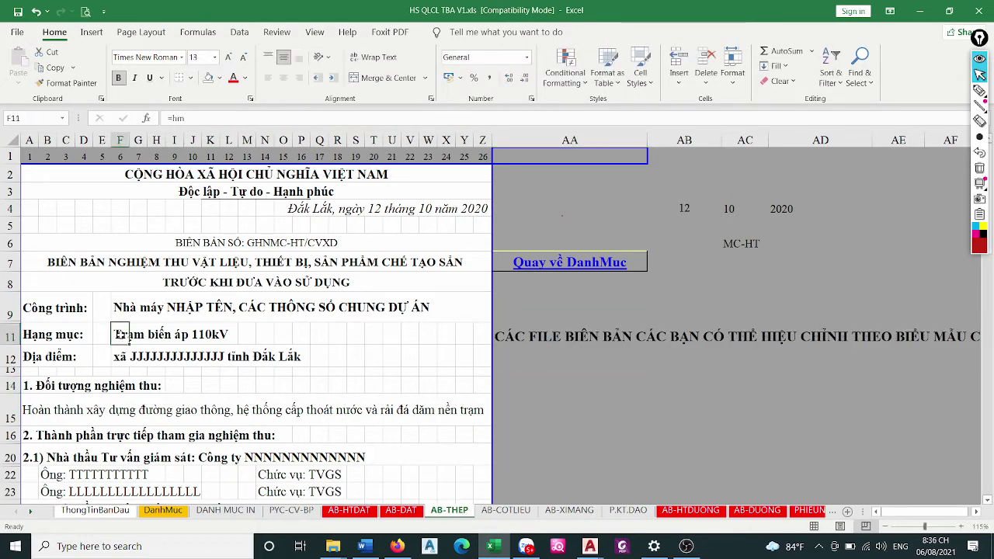
click(980, 90)
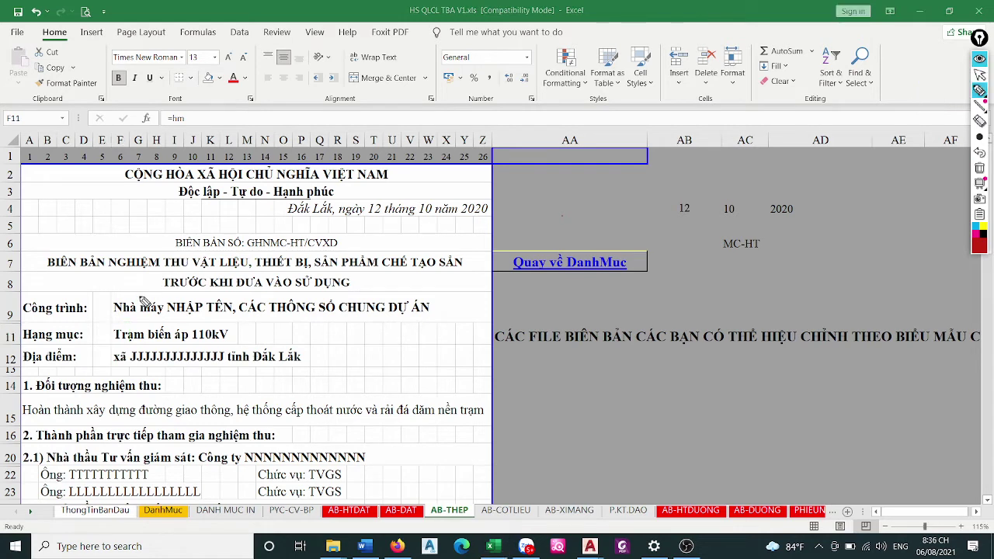
mouse_move(141, 293)
mouse_down()
mouse_move(113, 310)
mouse_move(227, 338)
mouse_move(457, 294)
mouse_up()
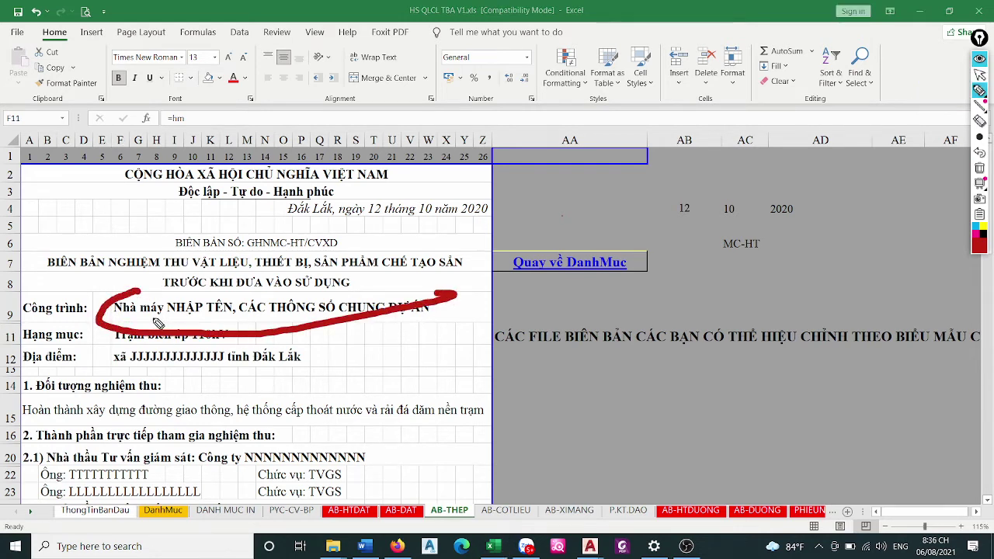
mouse_move(156, 322)
mouse_down()
mouse_move(243, 388)
mouse_move(210, 320)
mouse_move(167, 340)
mouse_up()
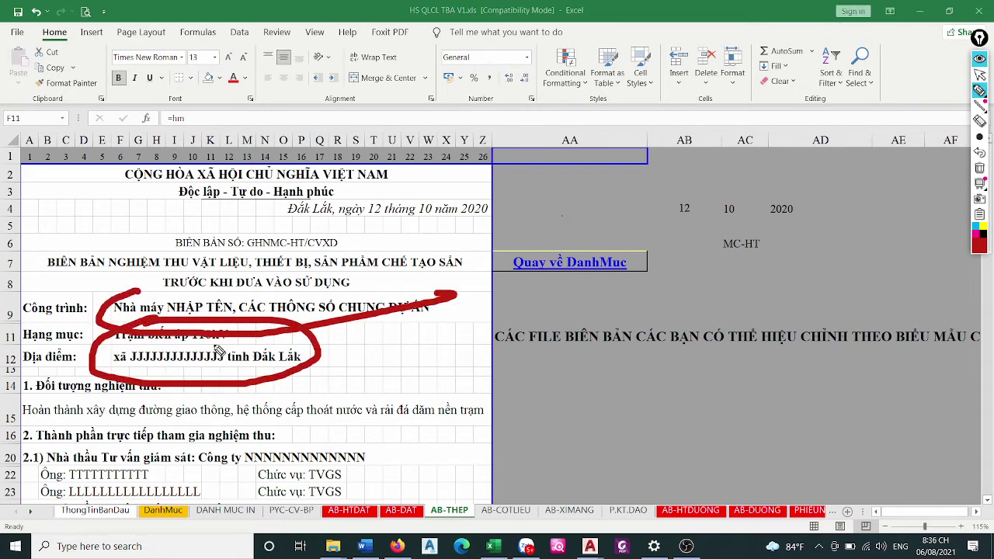
key(ctrl+shift+1)
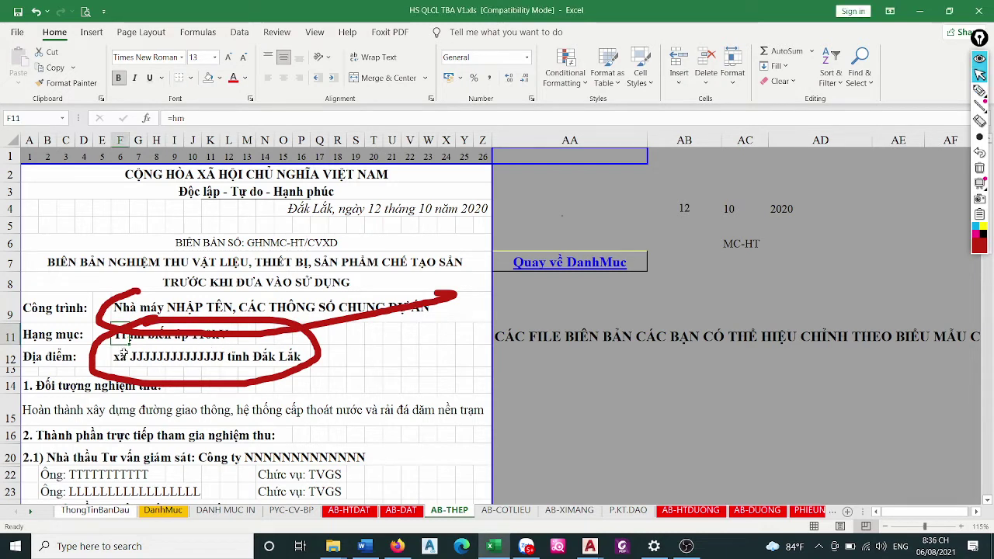
click(133, 303)
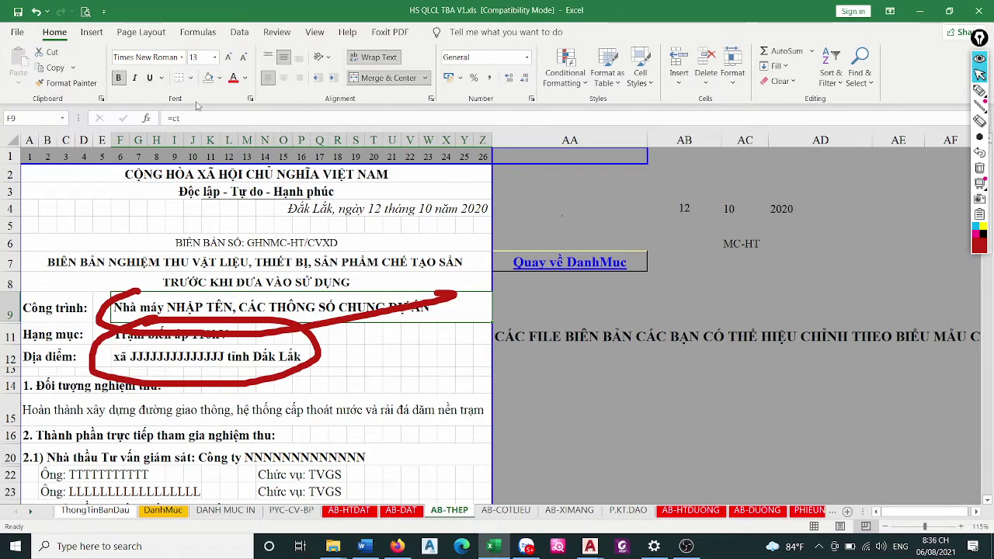
scroll(318, 319, down, 2)
scroll(320, 317, down, 2)
scroll(320, 316, down, 3)
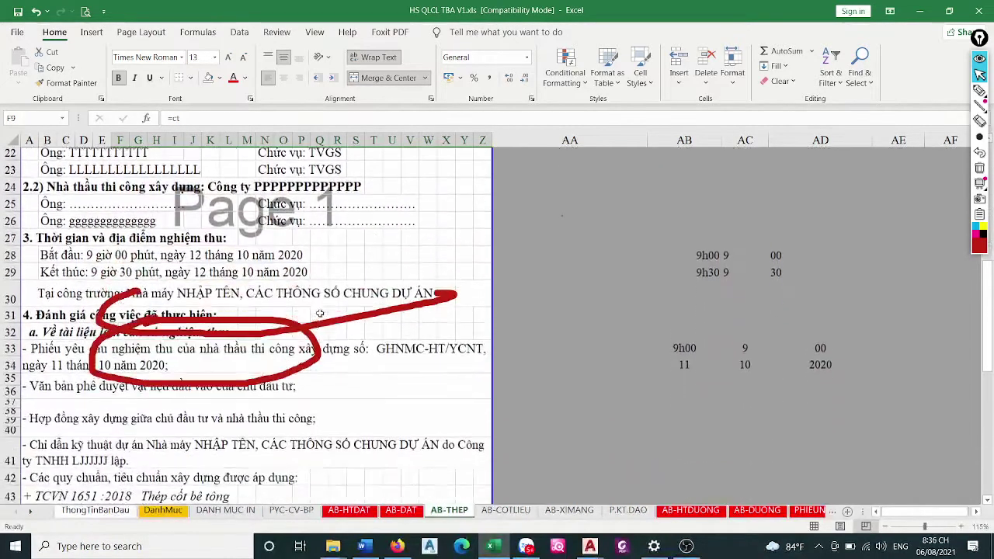
scroll(320, 317, down, 1)
click(979, 168)
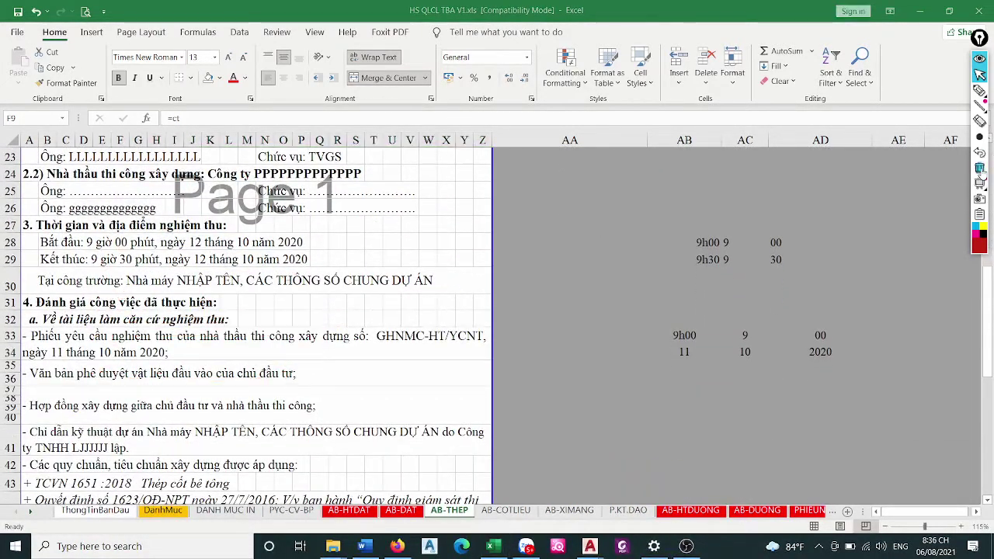
scroll(299, 318, down, 2)
scroll(299, 319, down, 1)
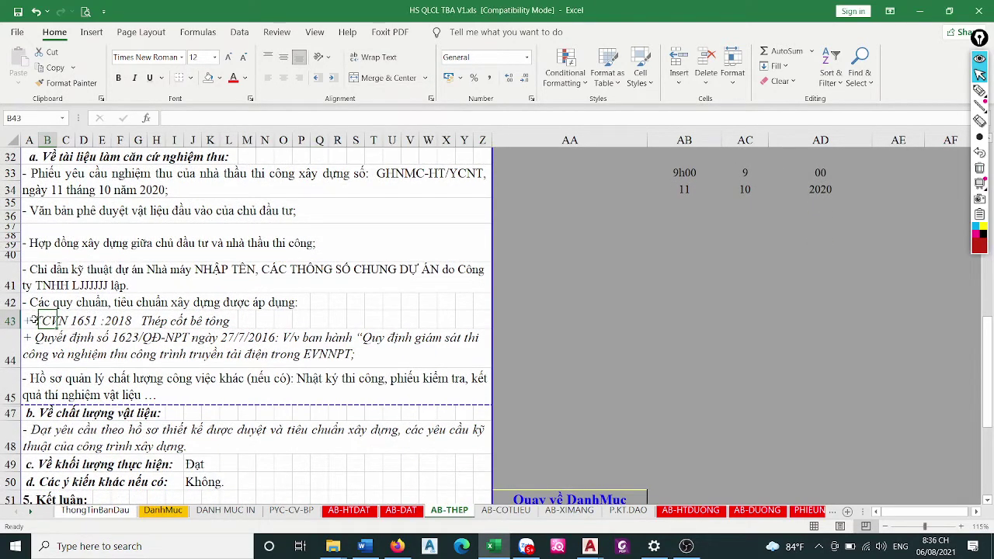
click(32, 322)
click(31, 343)
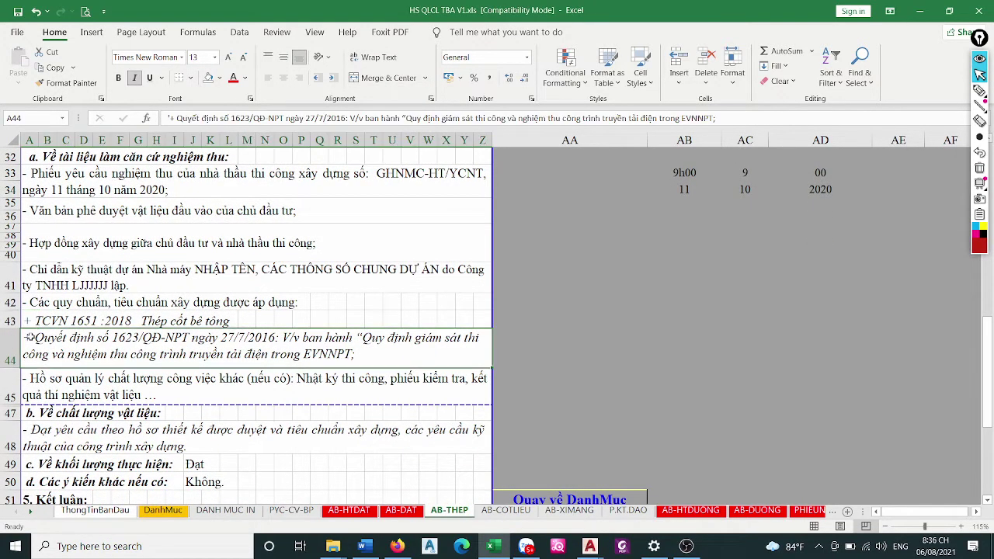
click(33, 378)
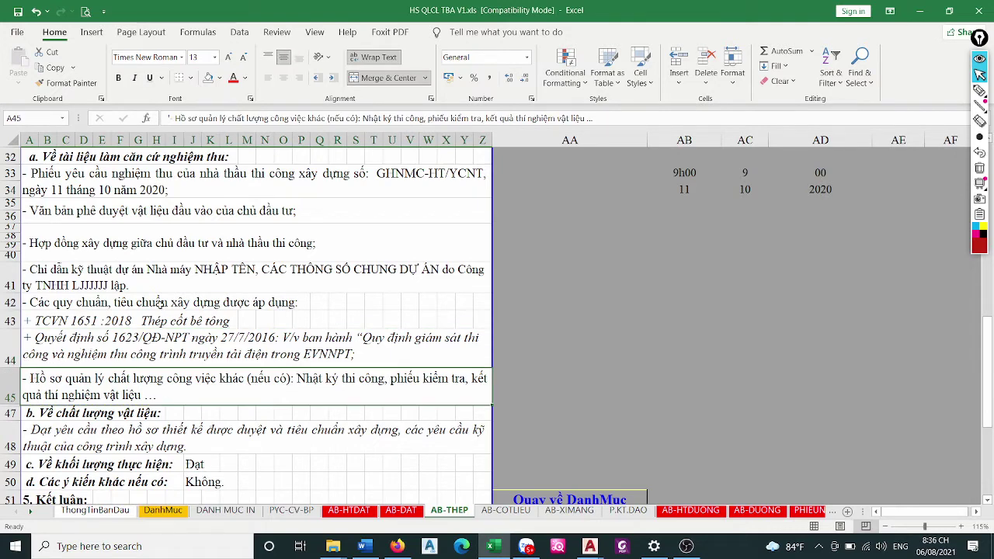
scroll(213, 288, up, 4)
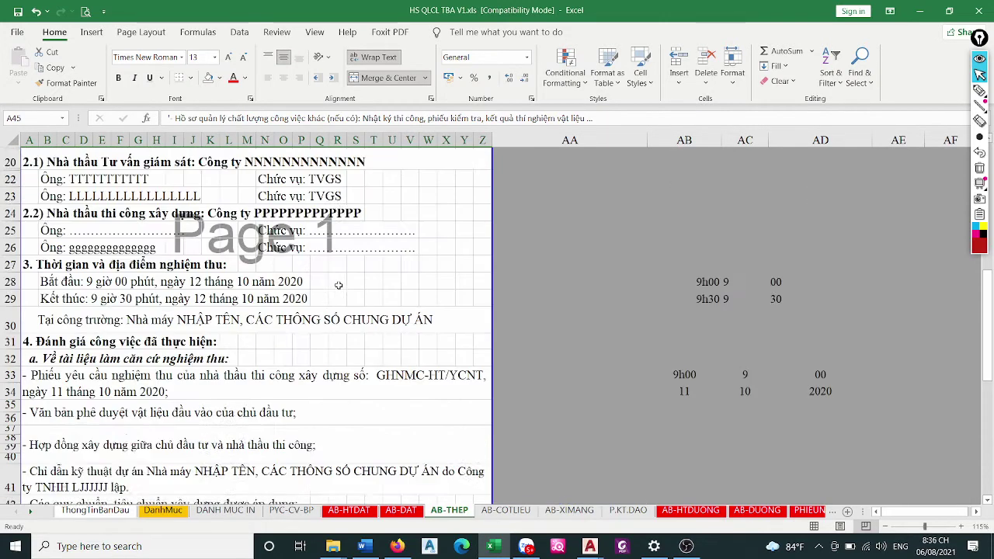
scroll(214, 288, up, 3)
scroll(214, 288, up, 4)
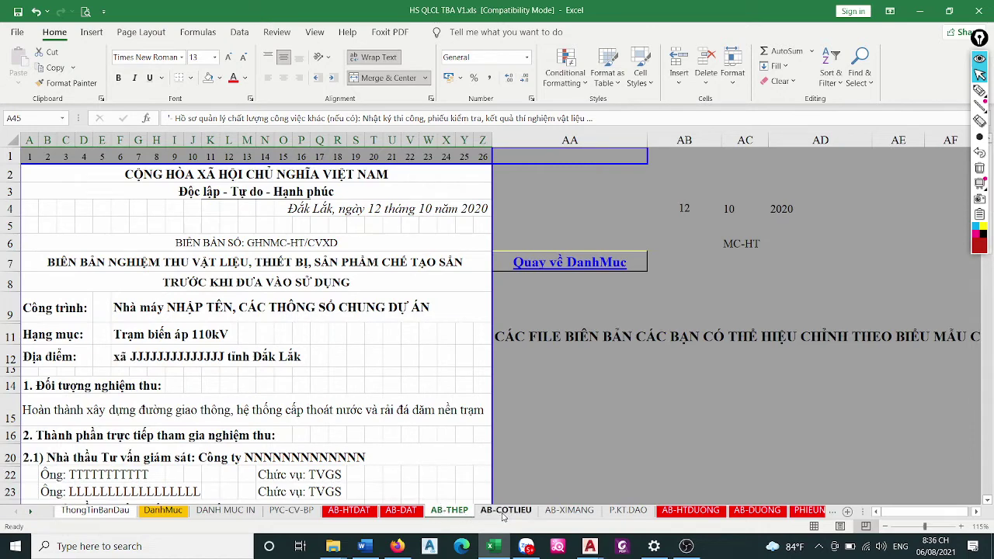
scroll(488, 369, down, 2)
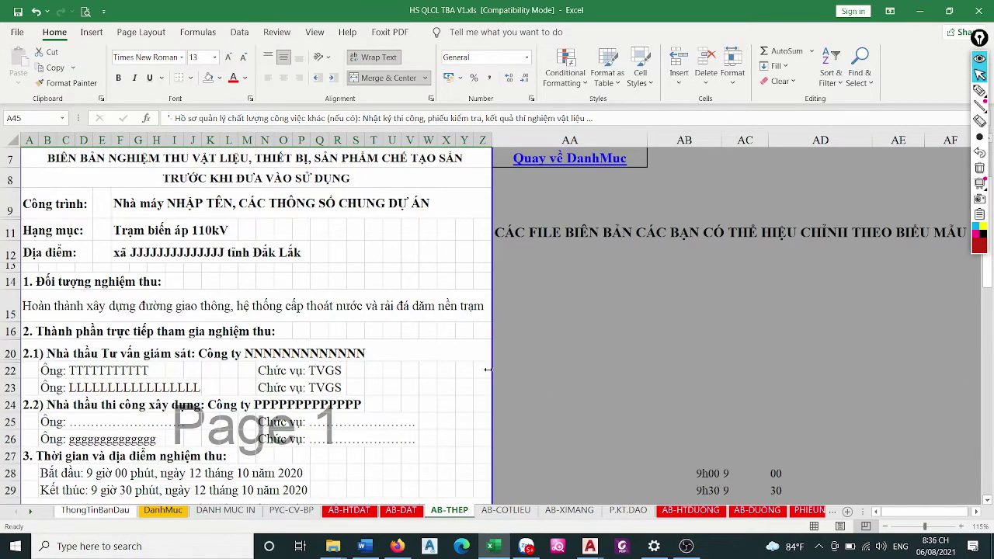
click(517, 404)
Enter 'BIÊN BẢN CHO CÔNG TÁC NÀO THÌ ĐƯA CÁC TIÊU CHUẨN THAM CHIẾU PHÙ HỢP' in AA14, fixing typos
click(526, 260)
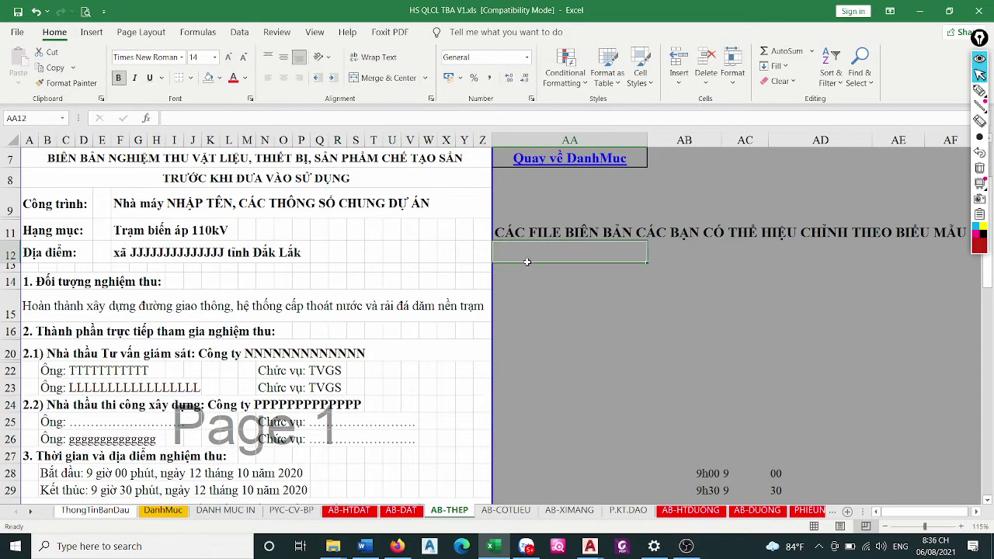
click(525, 274)
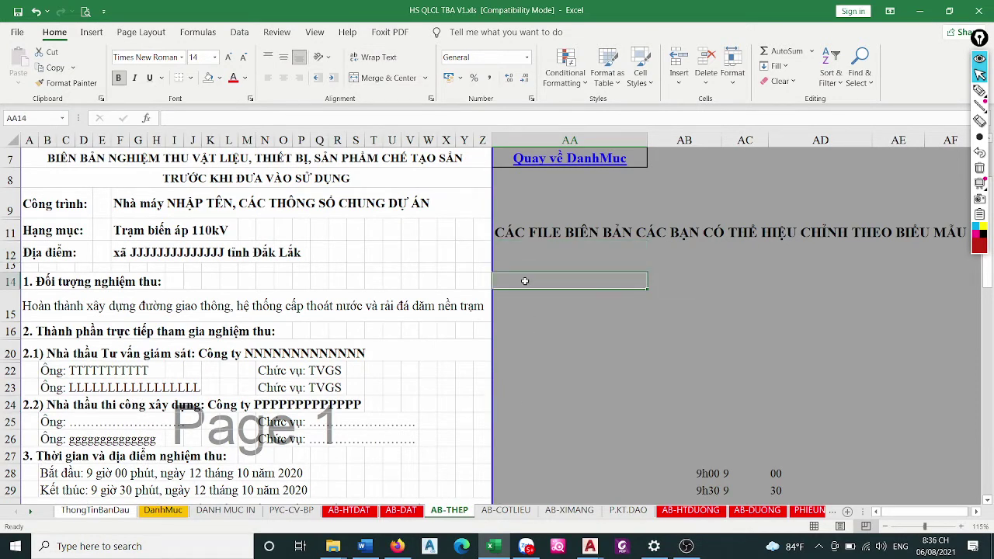
text(BIÊN BAN)
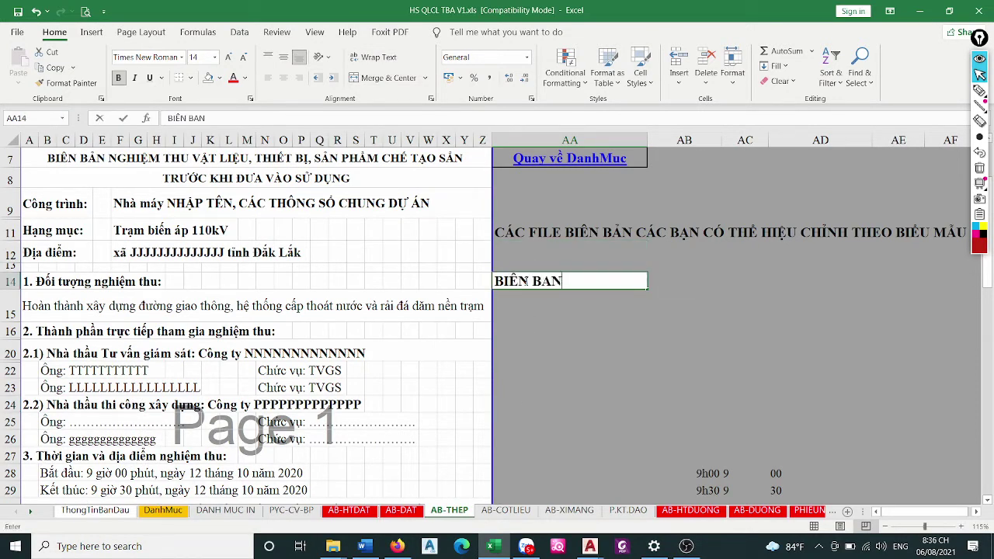
key(BackSpace)
key(BackSpace)
text(ẢN CHO CÔNG T)
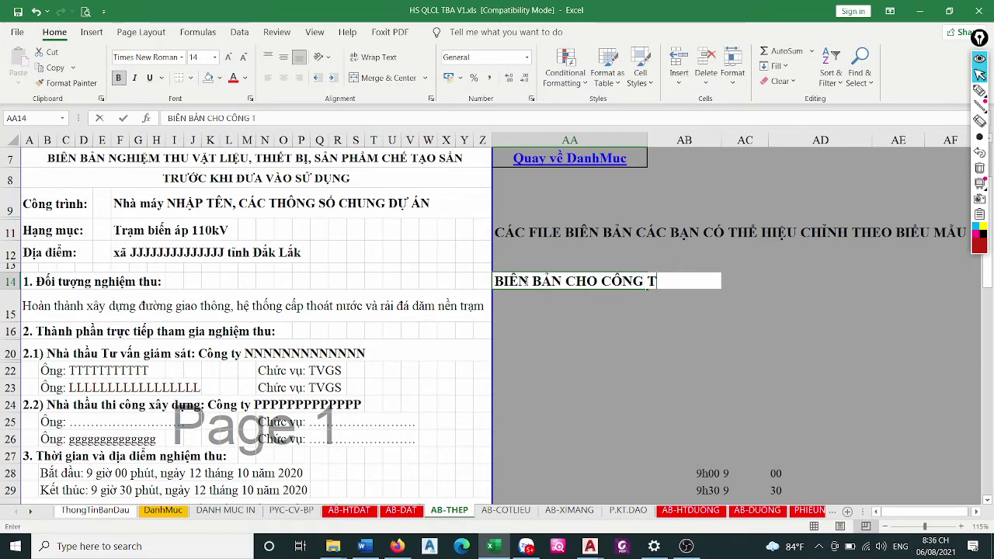
text(ÁC NÀO C)
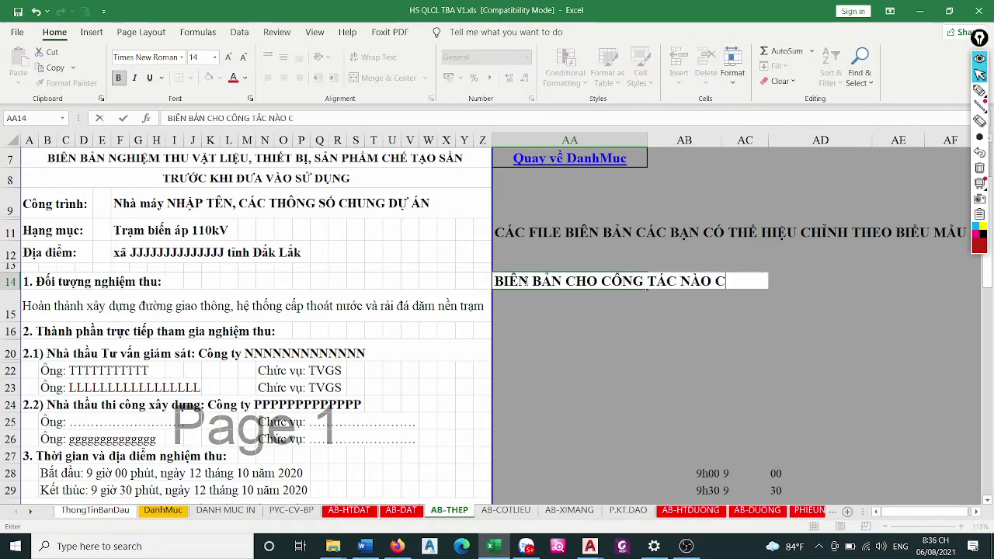
key(BackSpace)
text(THÌ)
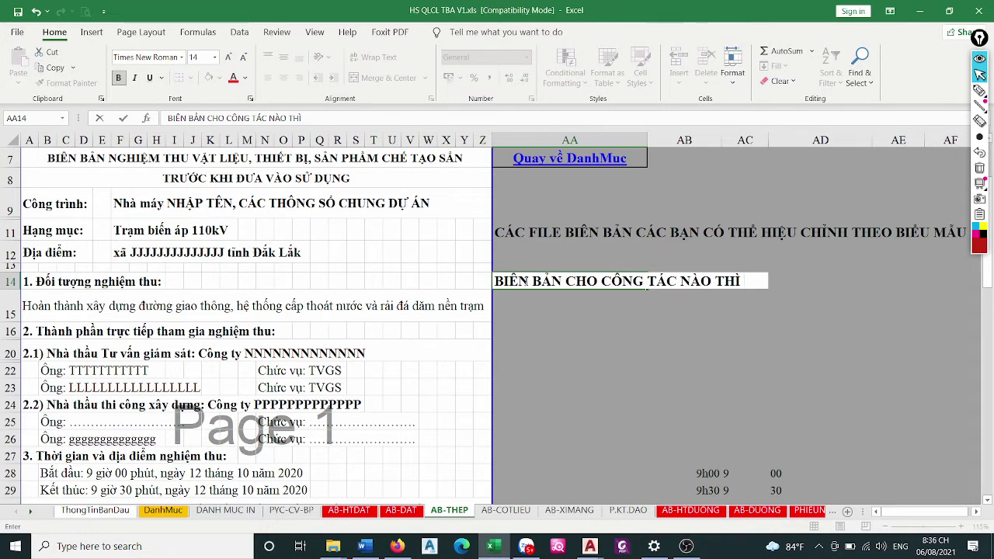
text(Đ)
text(ƯA)
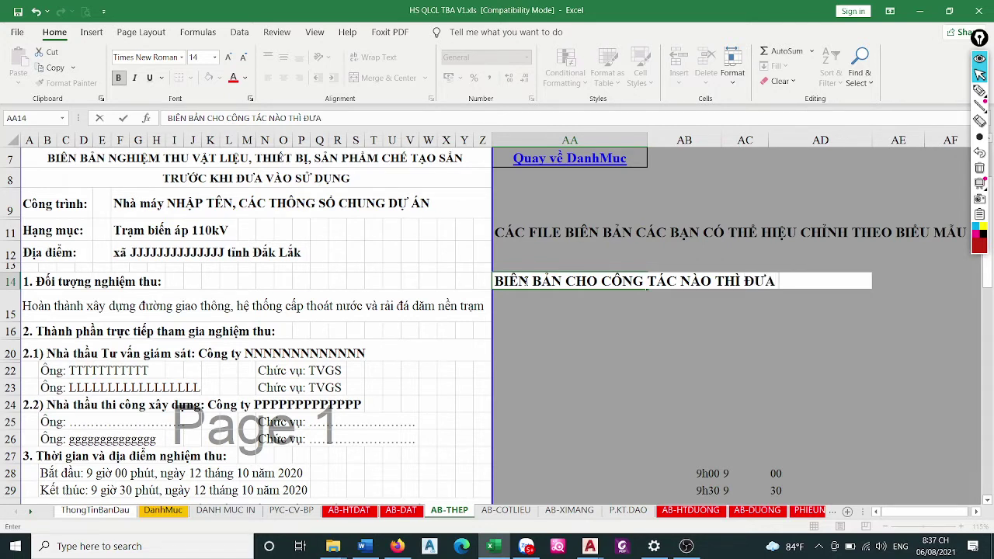
text( CÁC TH)
key(BackSpace)
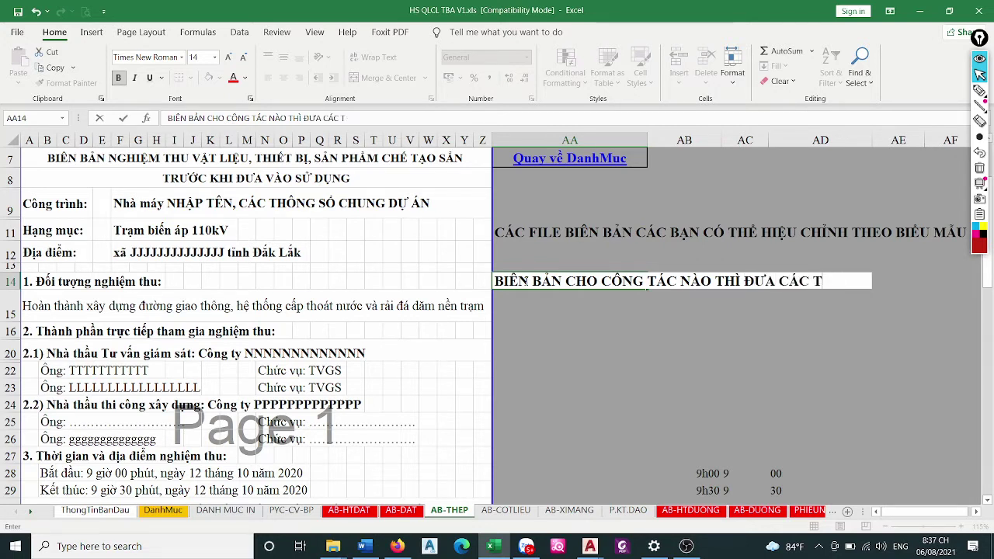
text(IÊU CH)
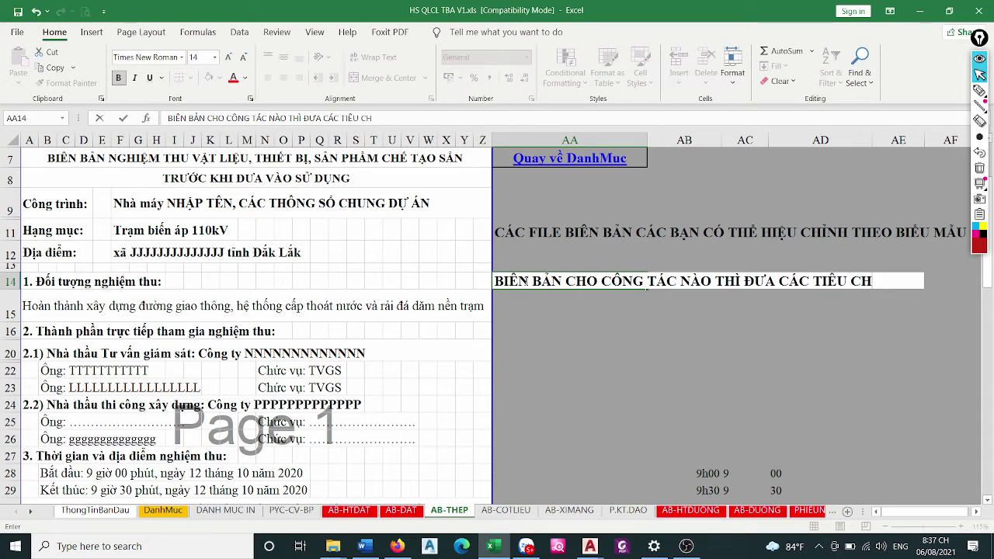
text(UÂN)
text( THAM C)
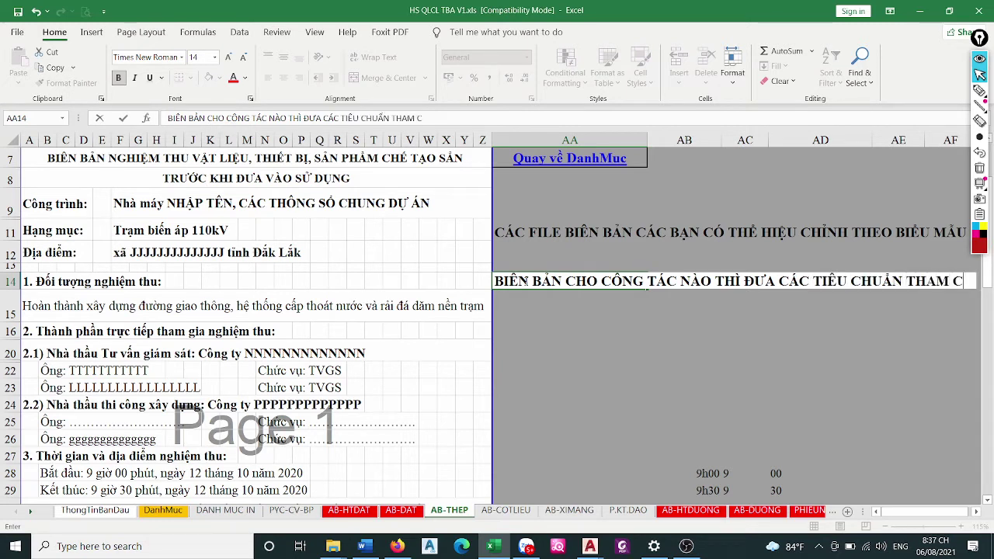
text(HIÊU)
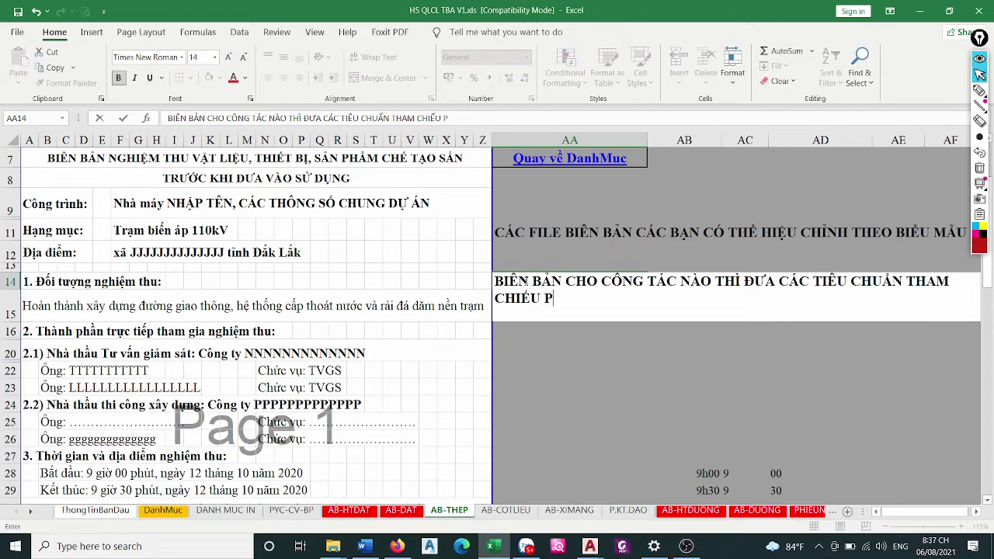
text(HÙ HOỢP)
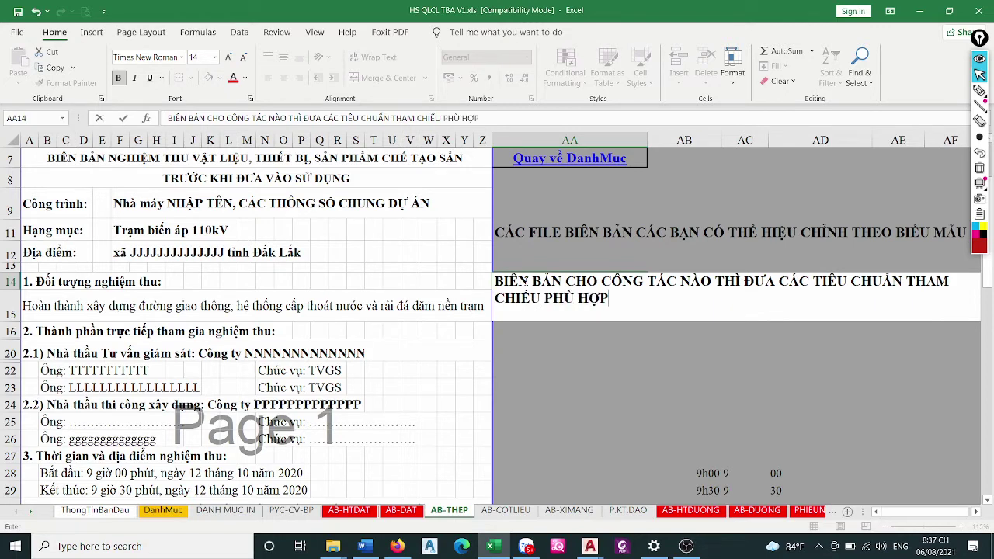
key(Return)
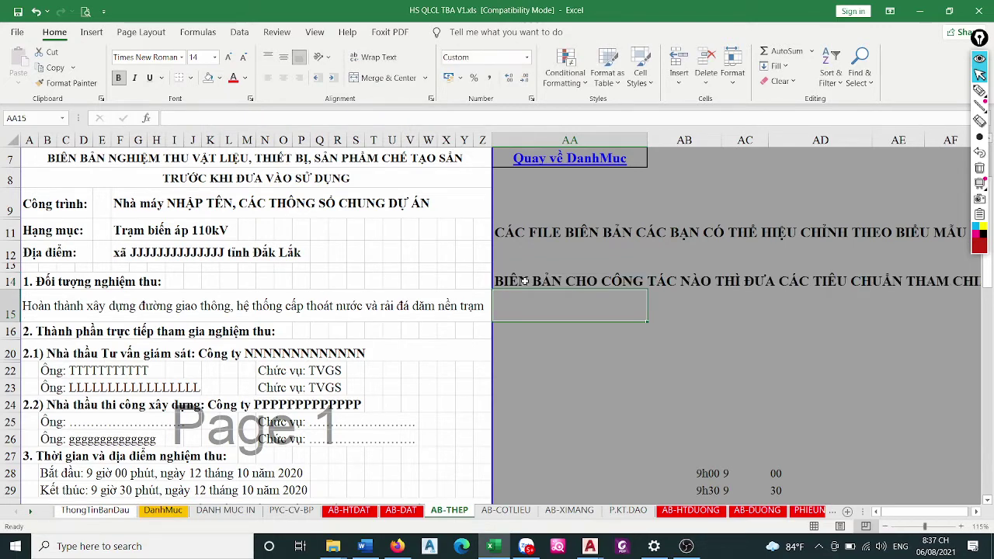
click(525, 281)
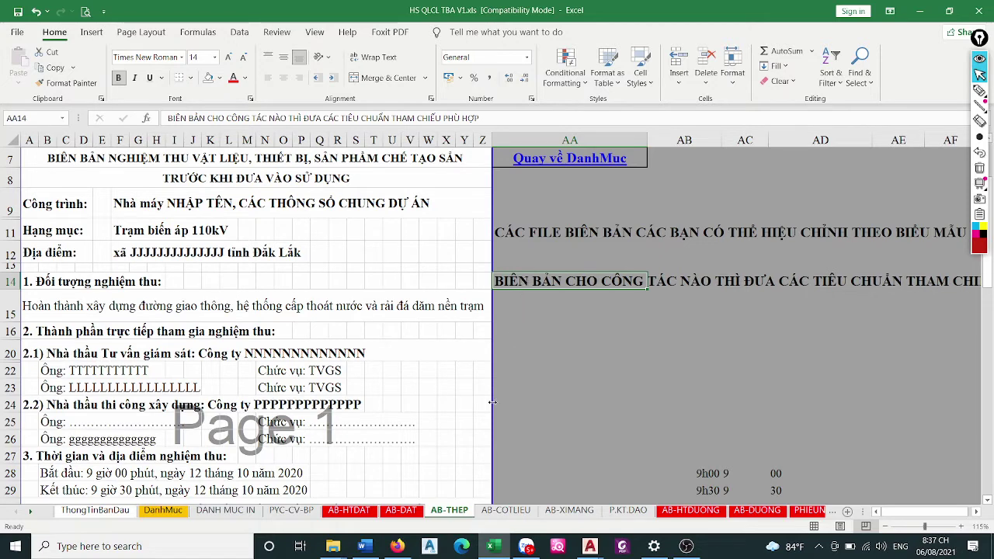
Browse the AB-COTLIEU, AB-XIMANG and P.KT.DAO sheets, settling on AB-XIMANG
click(505, 511)
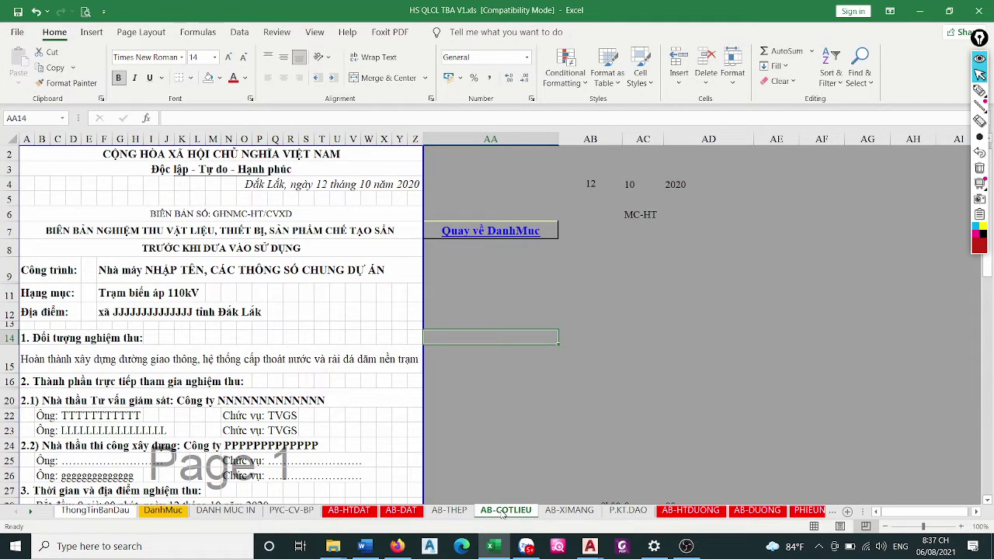
click(569, 511)
click(628, 511)
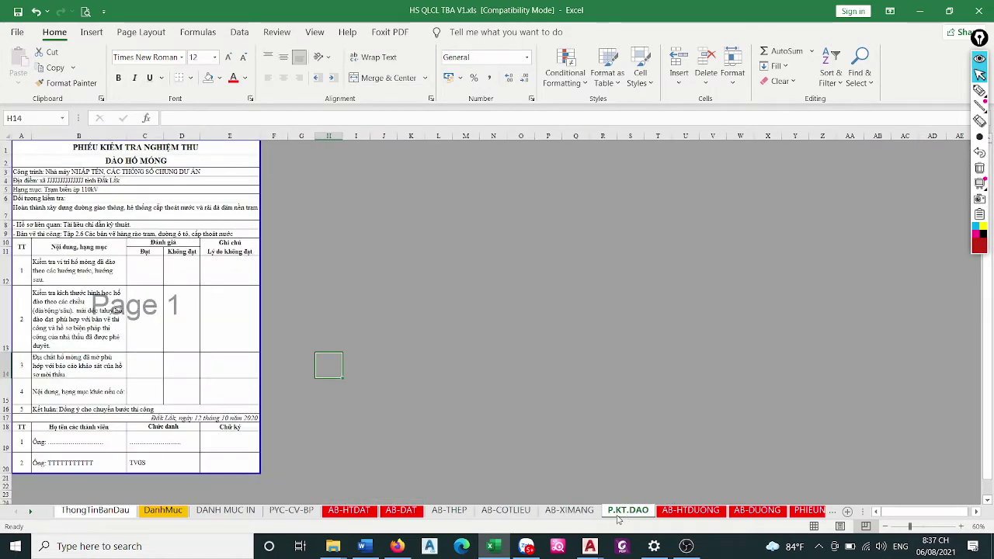
click(574, 511)
In AA55, note that a full form set is needed: minutes, request and inspection forms
click(600, 261)
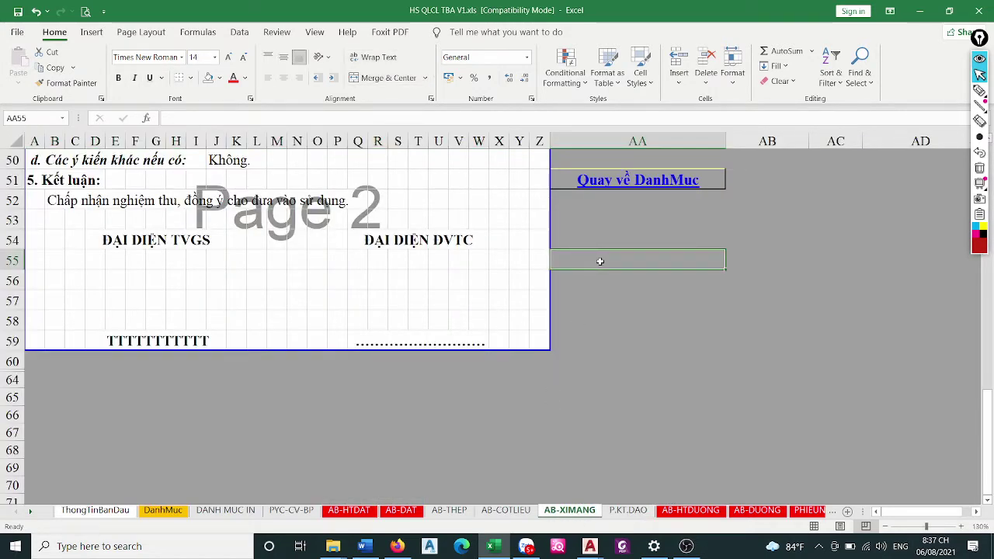
text(TƯƠN)
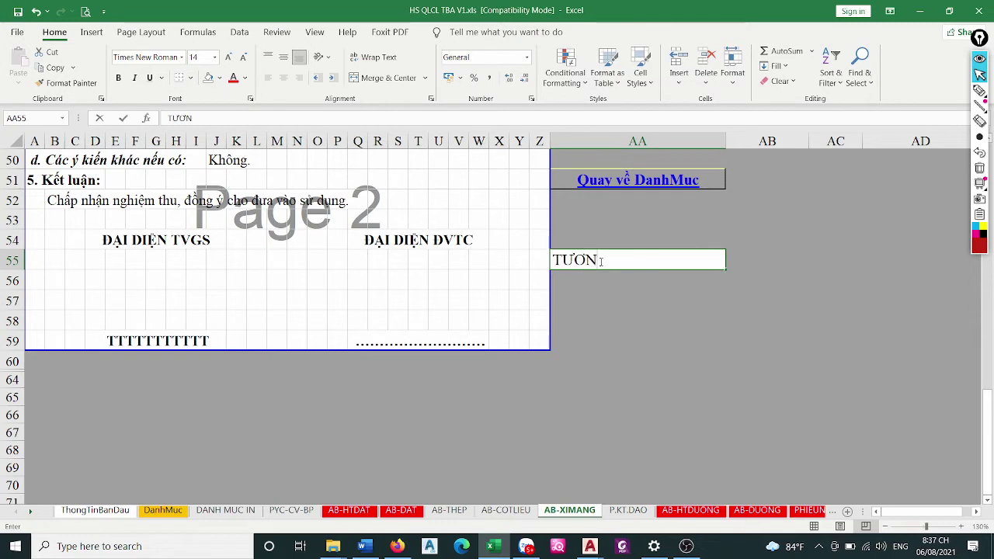
text(G)
text( TU)
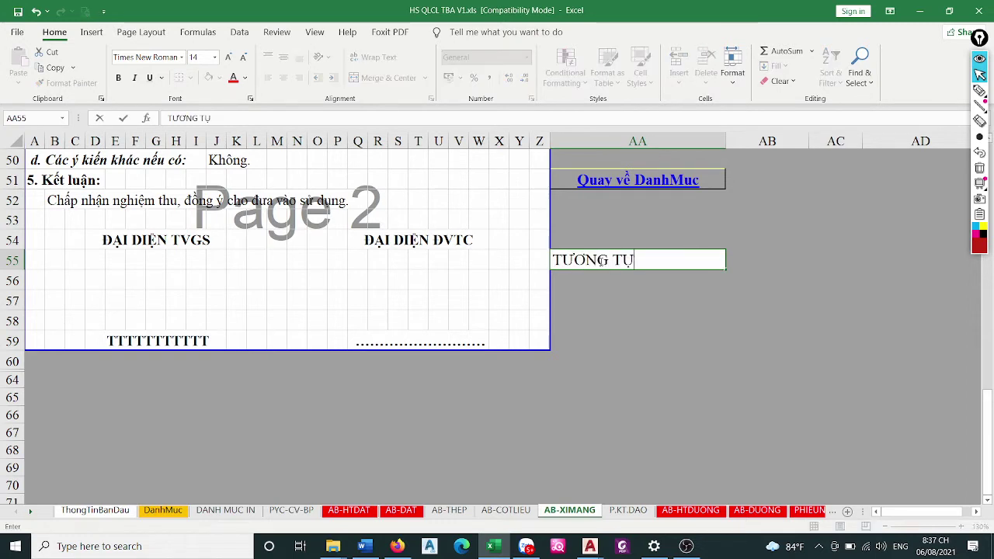
text(LAM)
text( ĐỦ)
text(BỘ )
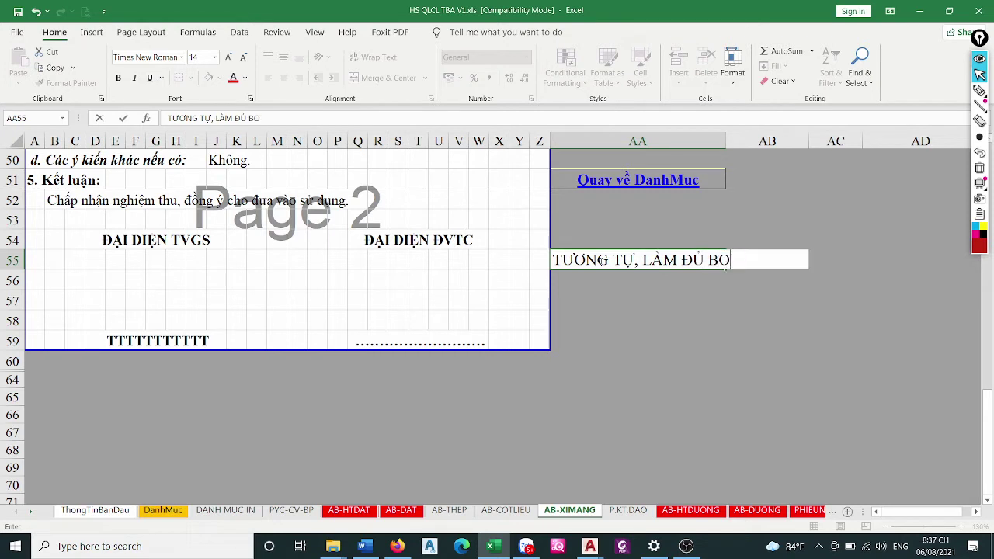
text(BIEỂU M)
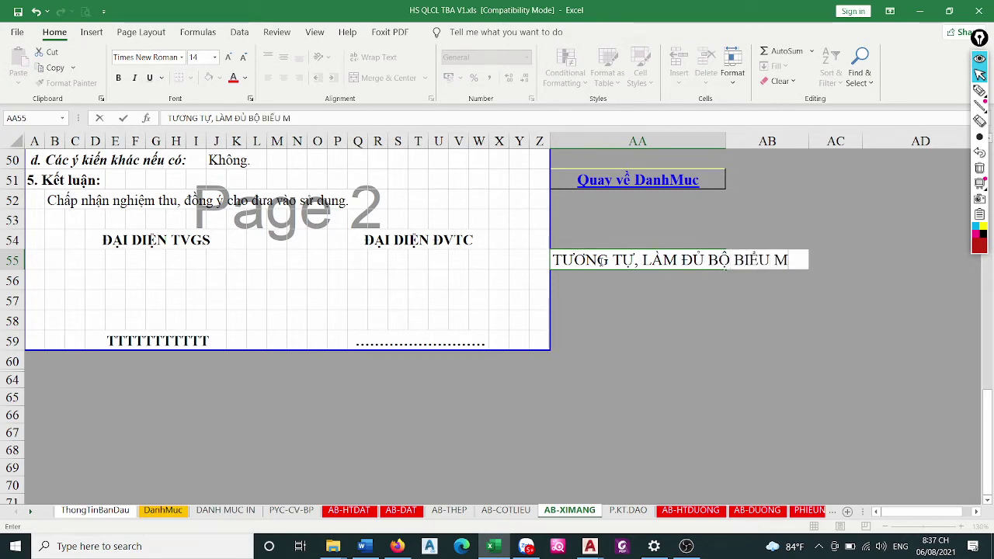
text(ẪU CH)
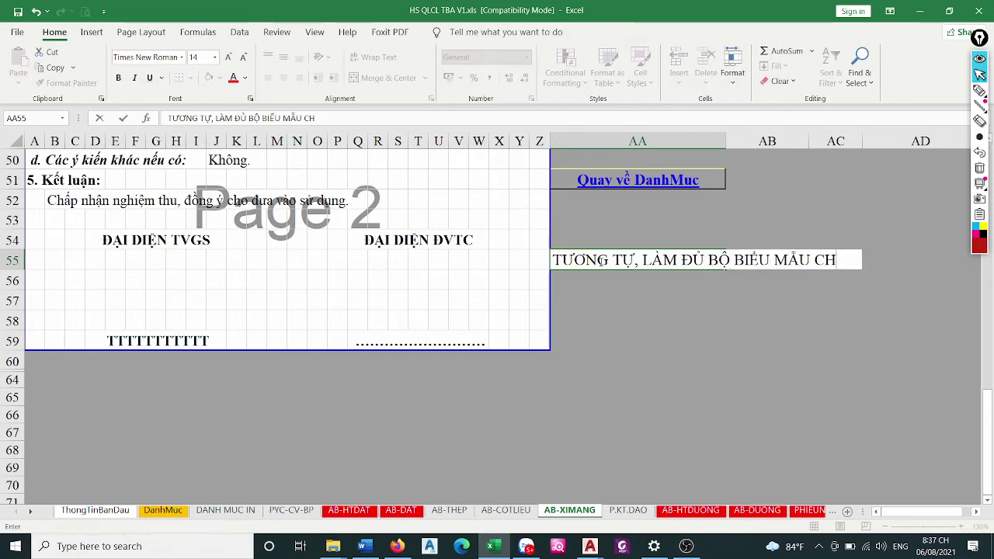
text(O D)
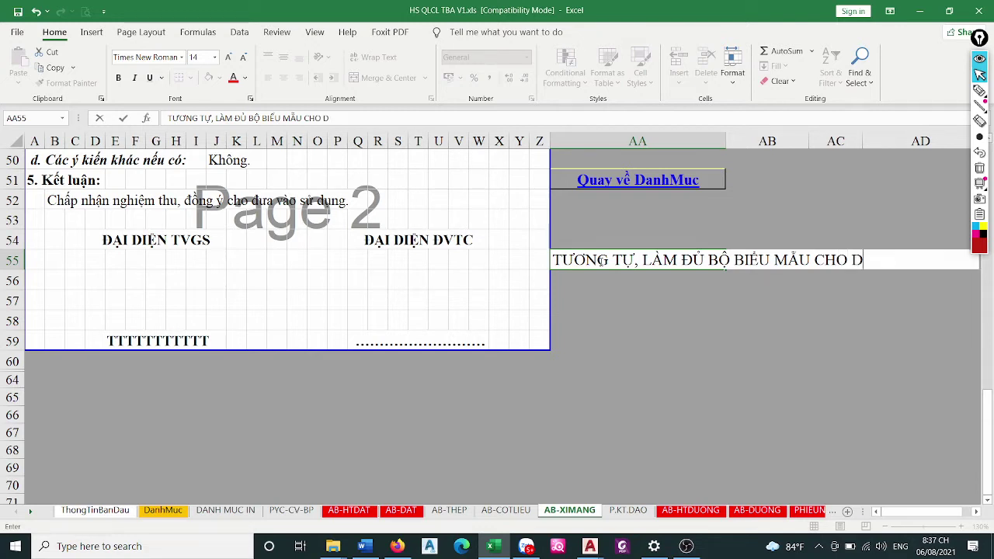
text(Ự ÁN,)
text( BAO GỒM BI)
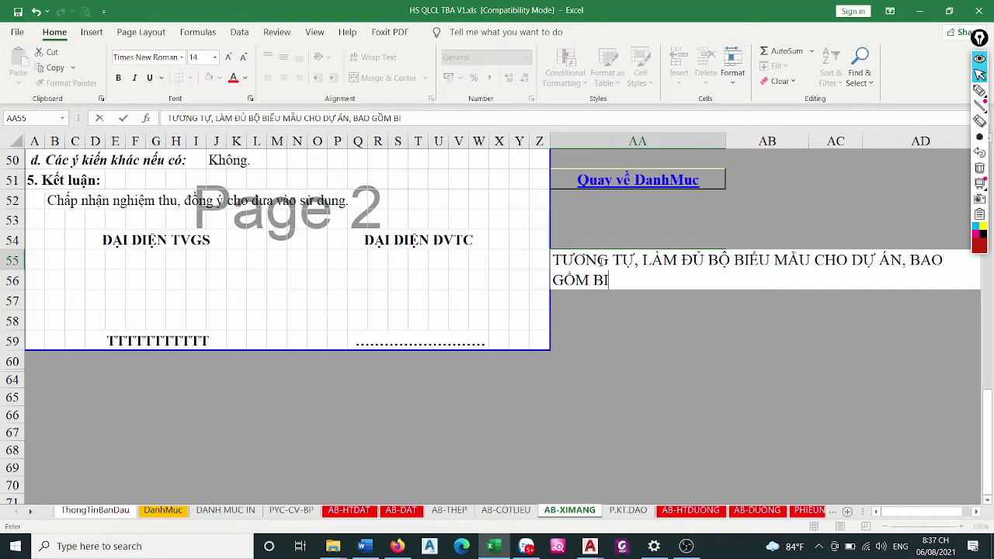
text(ÊN)
text(BAN)
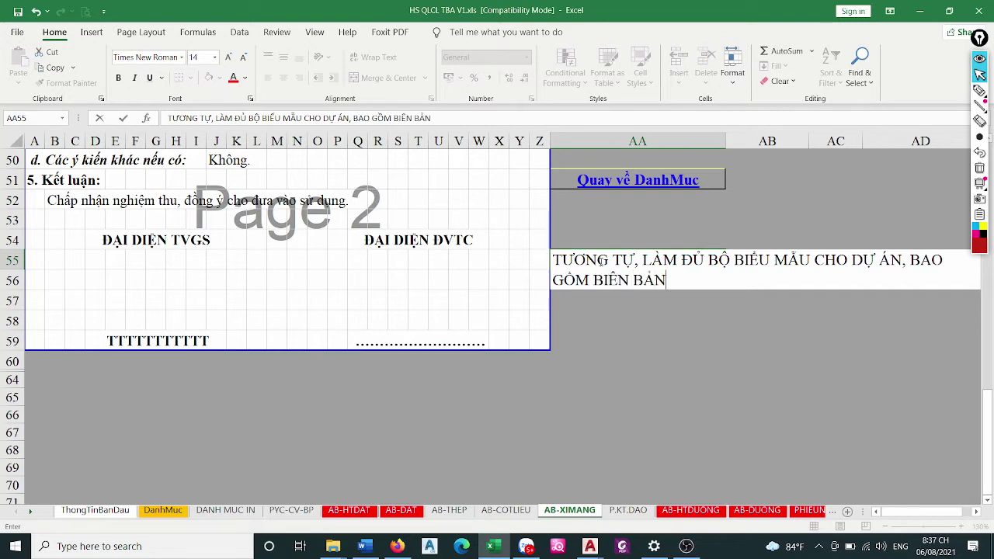
text(, PHIÊU)
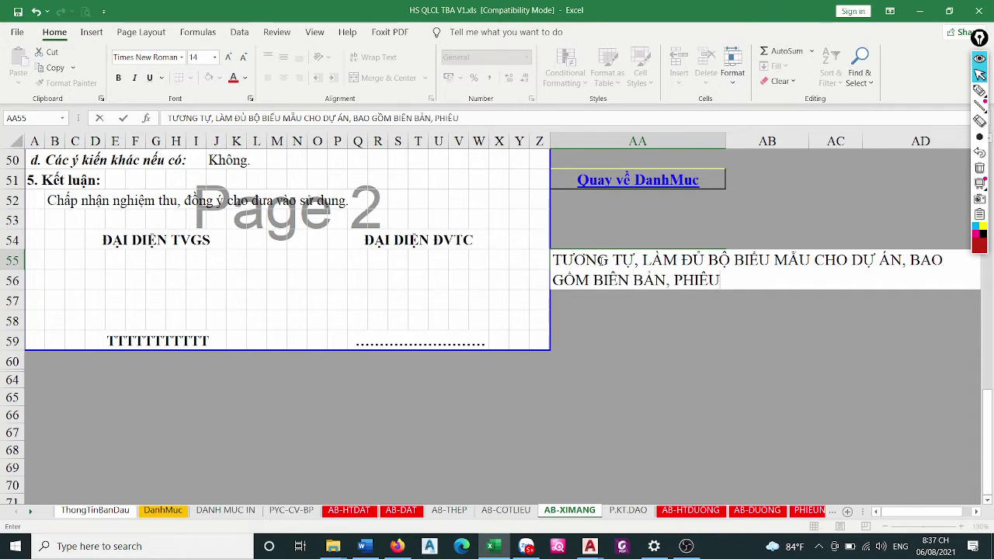
text( YÊU CÂU)
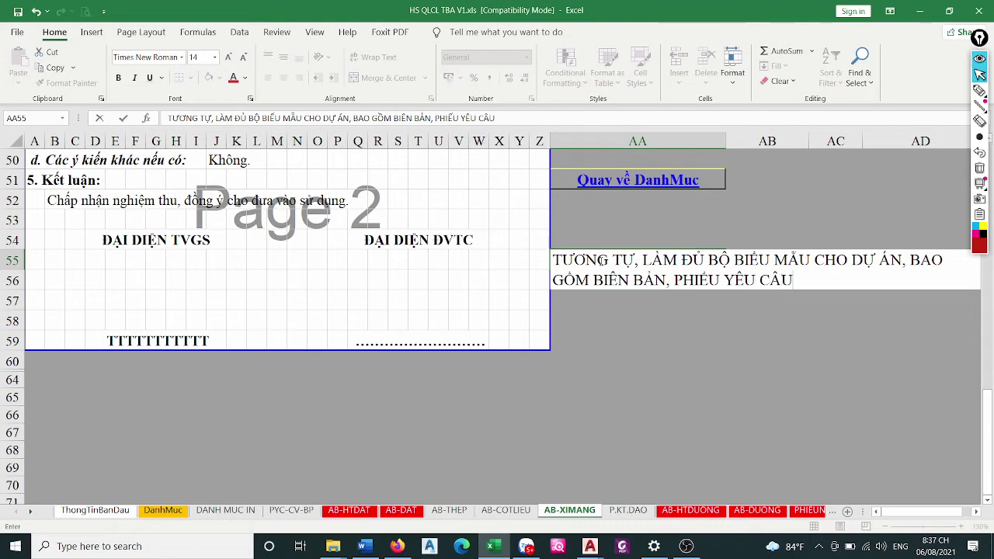
text(f VÀ PHIE)
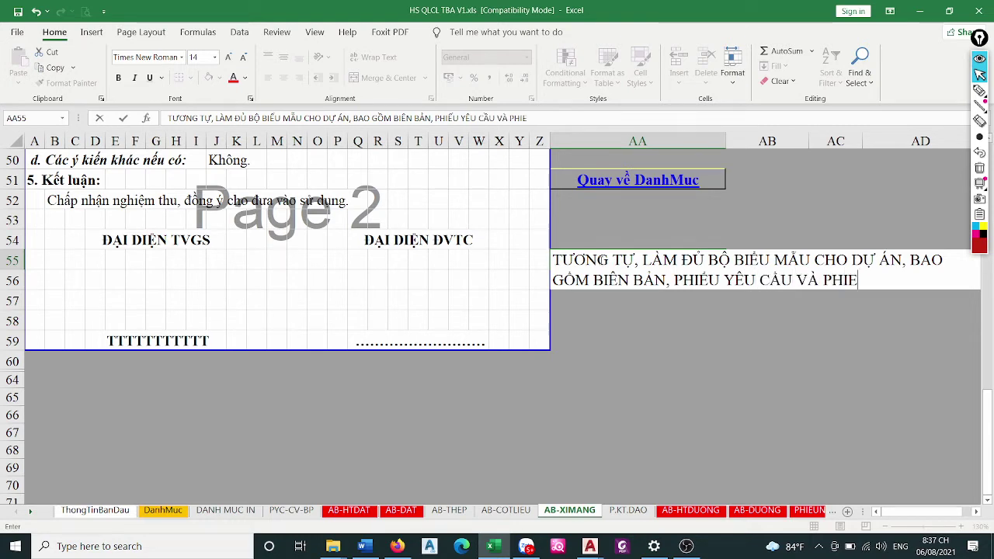
text(U KIÊM)
text(TRA)
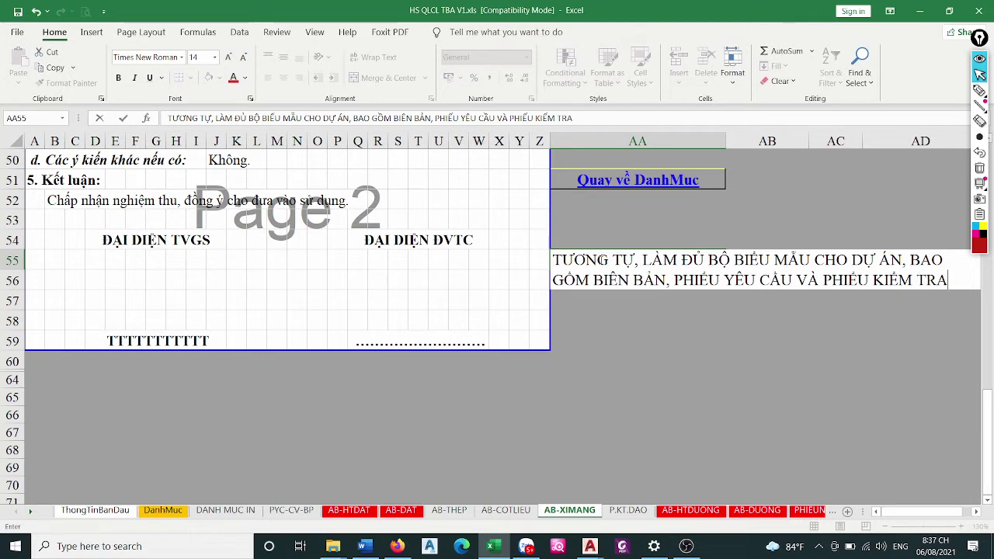
key(Return)
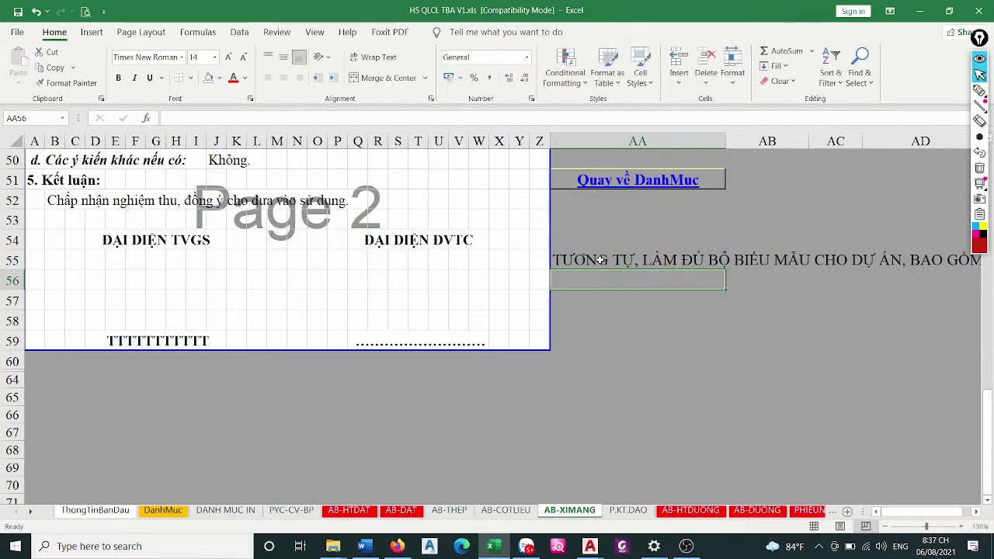
Merge & Center AA55:AD59 and turn on Wrap text so the note fits on two lines
drag(602, 260, 928, 340)
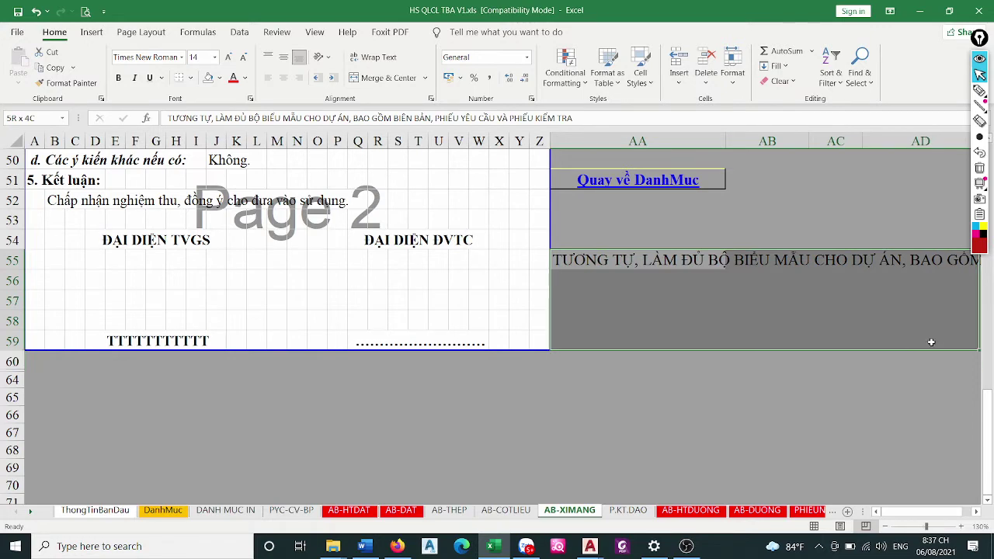
key(alt+h)
key(m)
key(c)
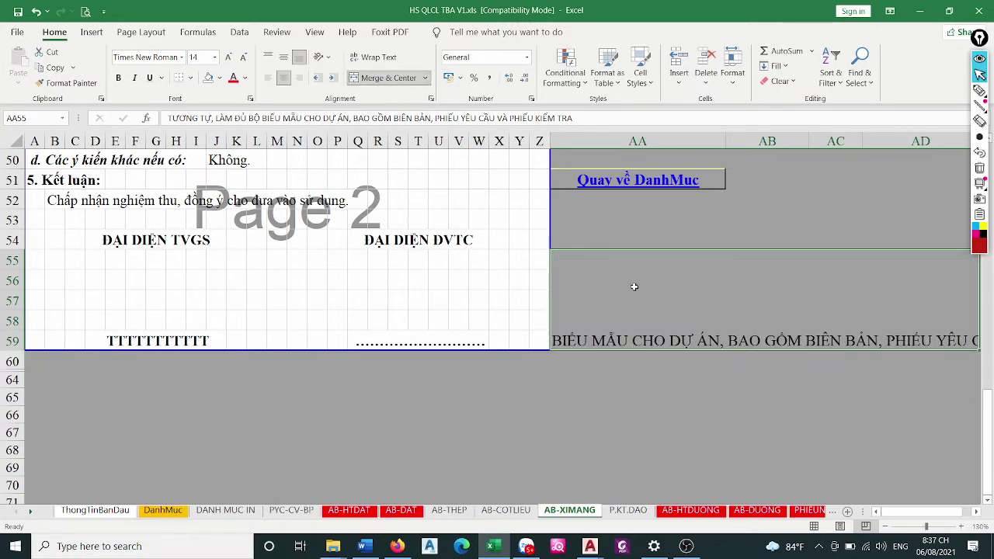
key(ctrl+1)
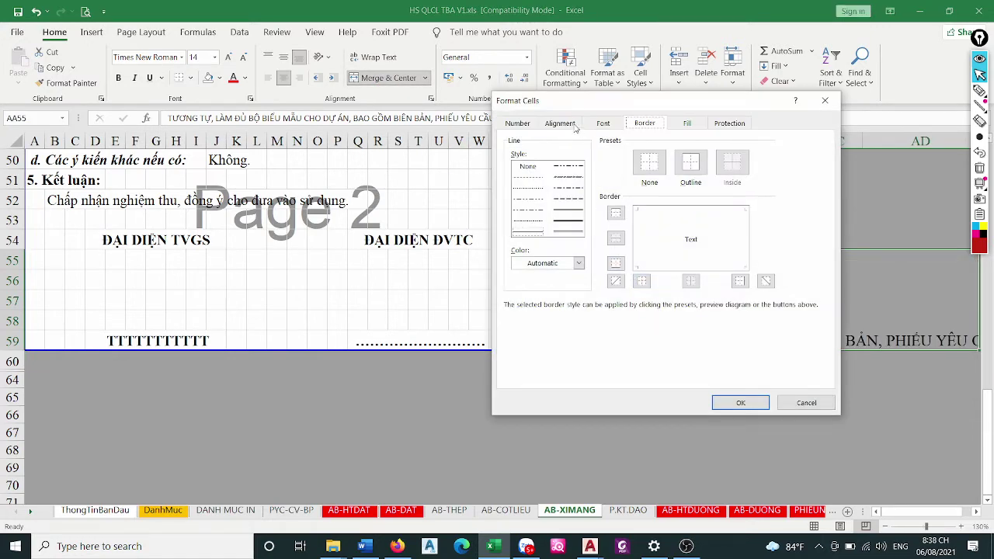
click(575, 125)
click(530, 240)
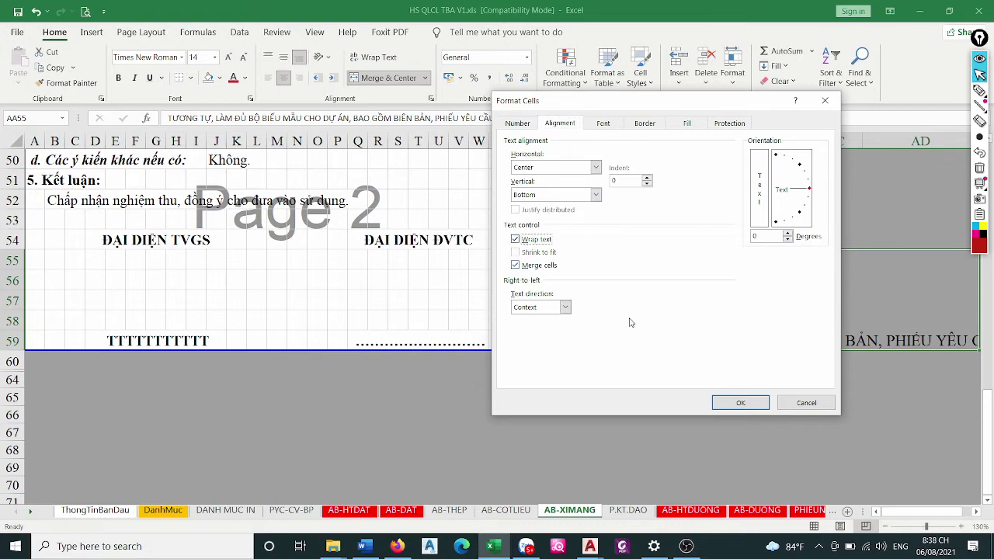
click(739, 404)
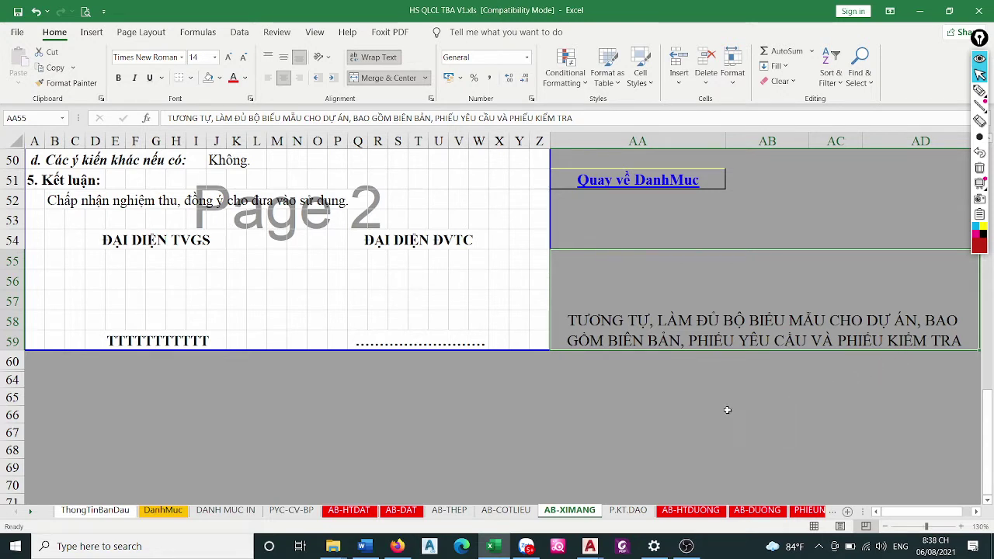
click(564, 420)
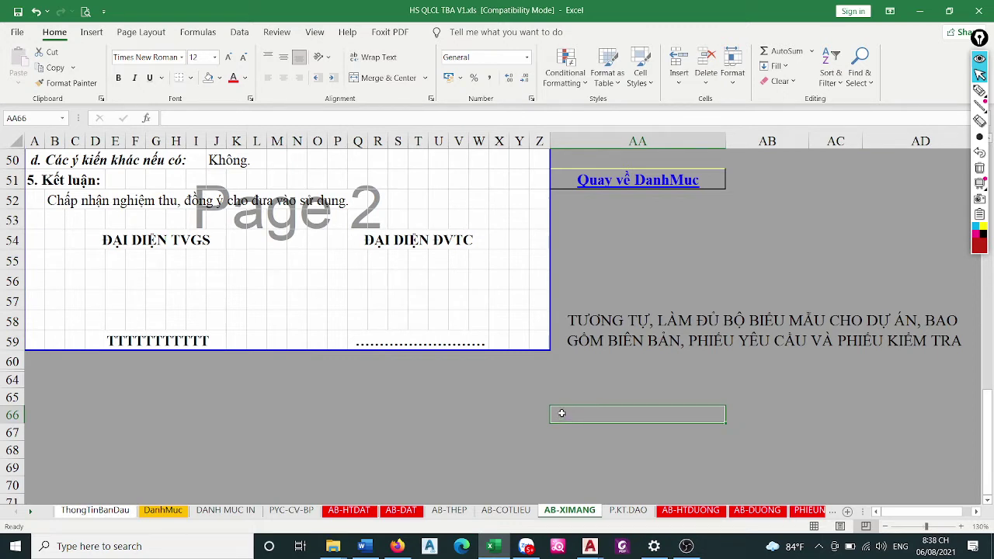
Type the Vietnamese 'VÍ DỤ' note in V65 on excavation work and its inspection sheet, fixing typos
click(457, 398)
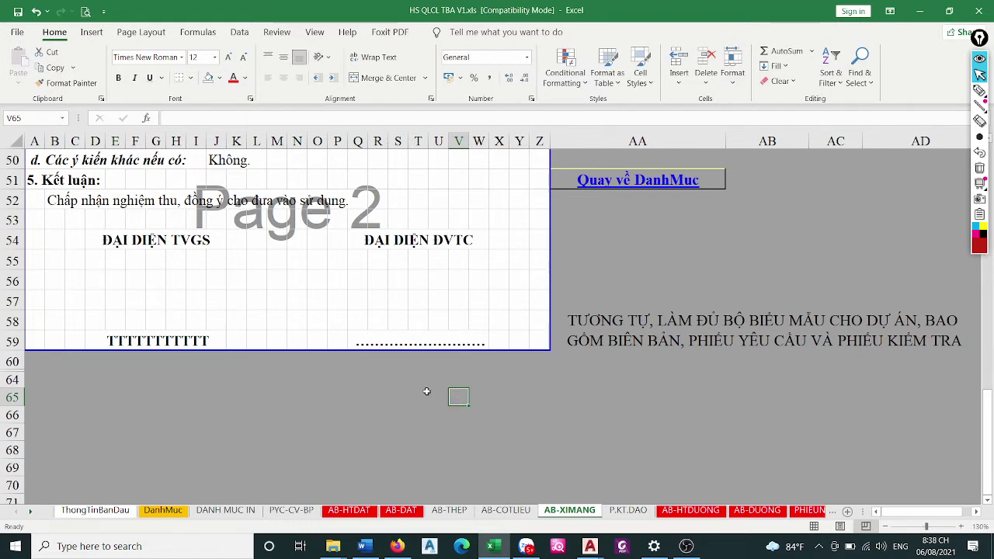
text(VÍ DU)
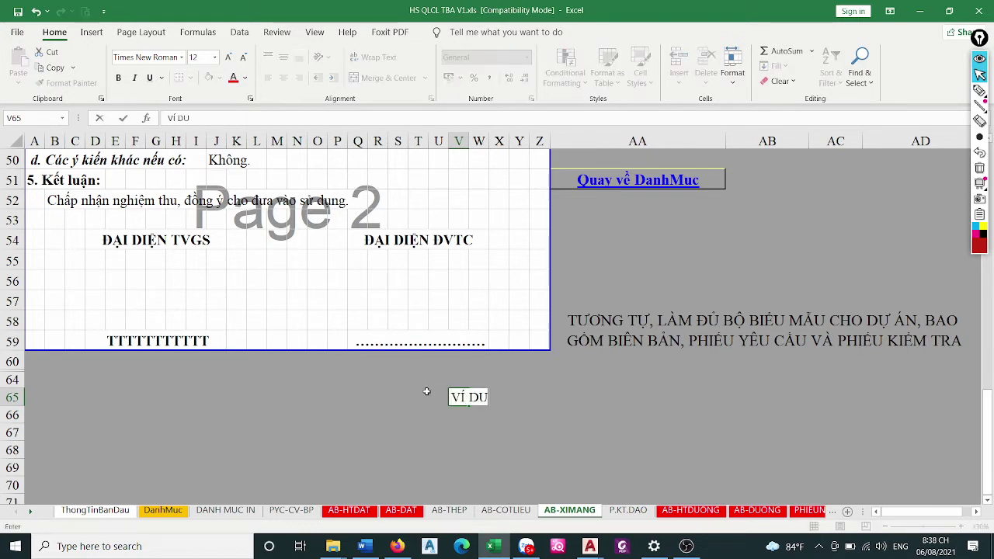
text(j)
text(: MINHf C)
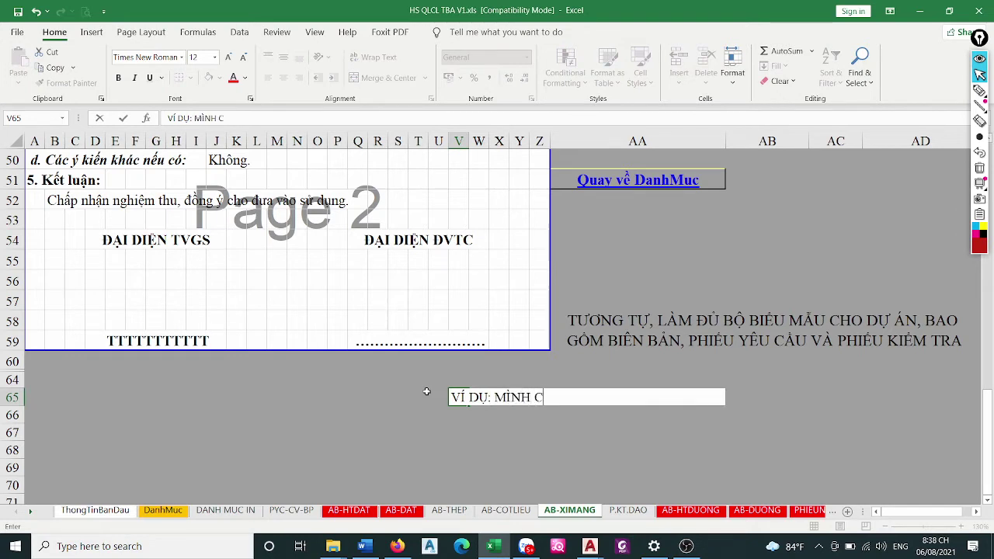
text(Ó BIÊ)
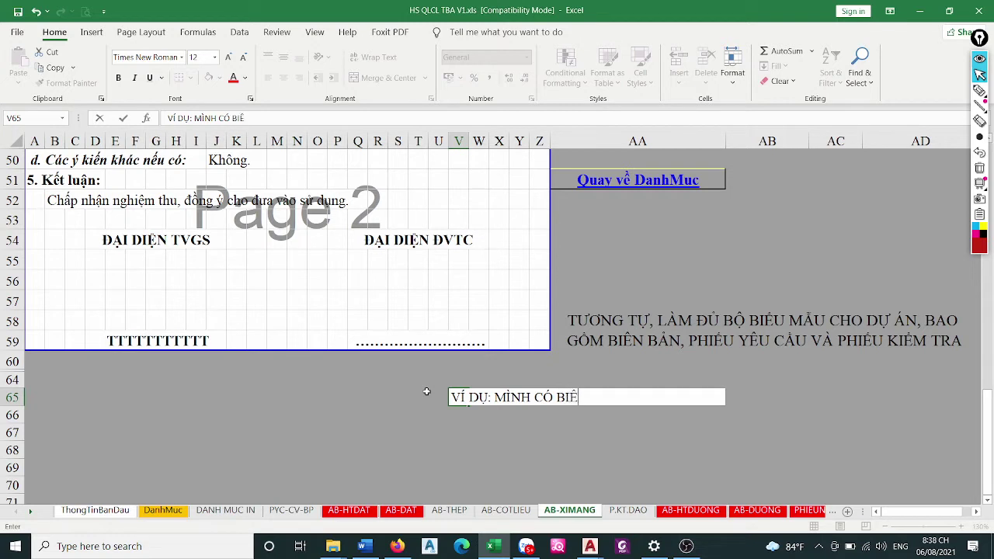
text(N BẢN)
key(BackSpace)
key(BackSpace)
key(BackSpace)
key(BackSpace)
key(BackSpace)
key(BackSpace)
text(H CÓ C)
text(ÔNG TÁC ĐAO)
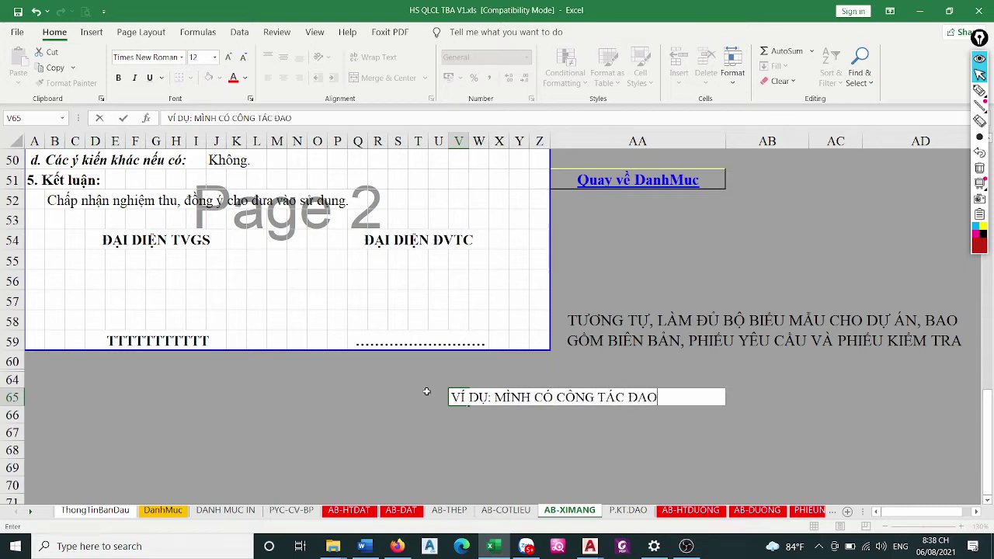
key(BackSpace)
key(BackSpace)
text(ÀO HỐ MONG)
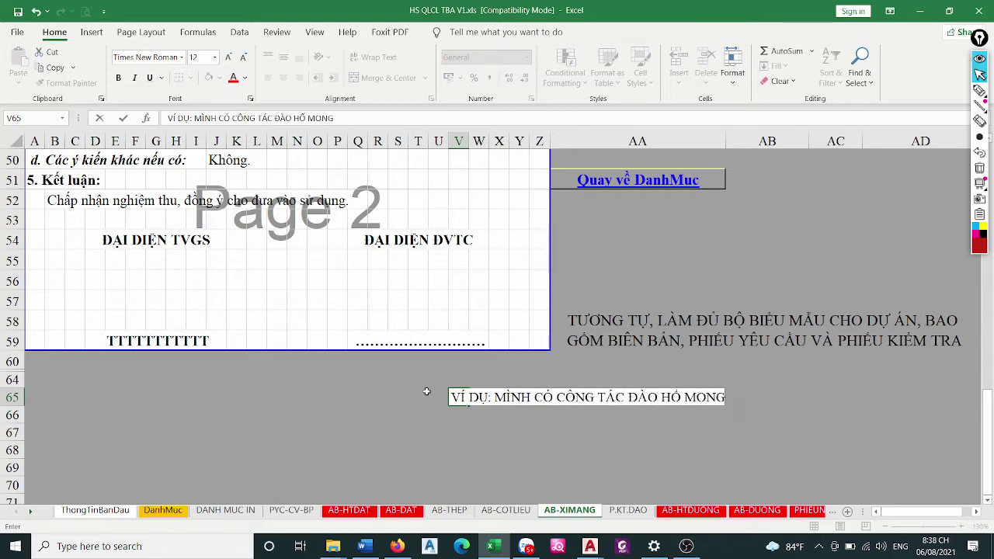
text( THÌ)
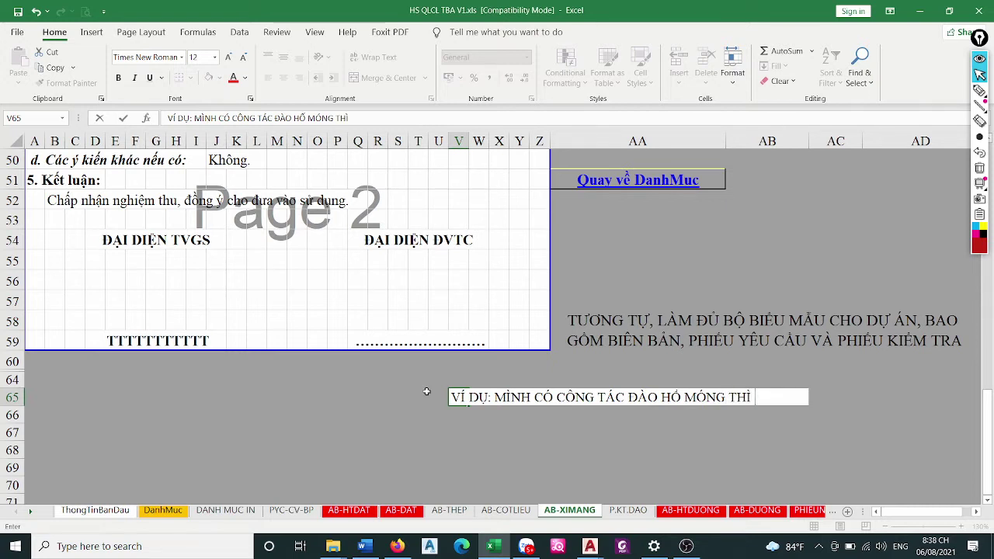
text( ĐI KÈM)
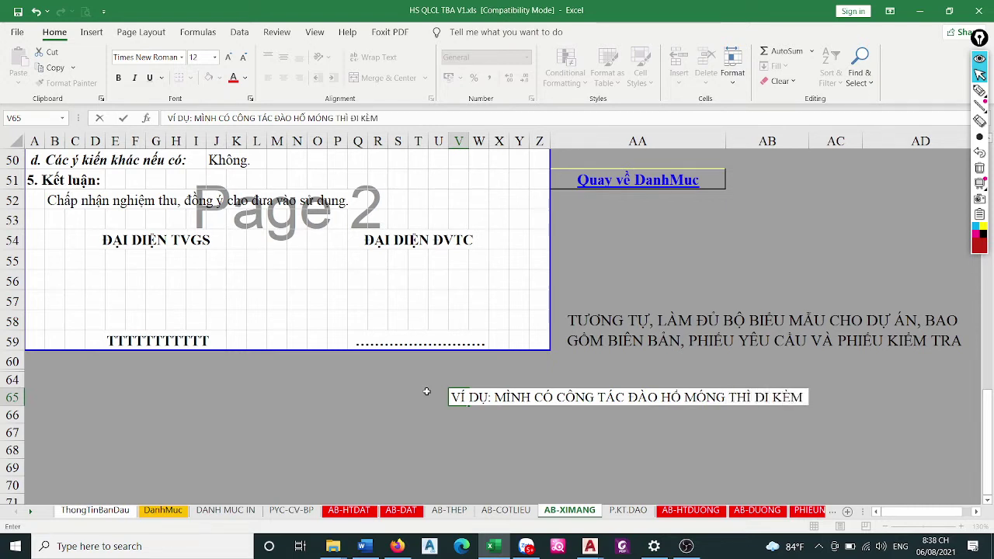
text( L)
text(PHIẾ)
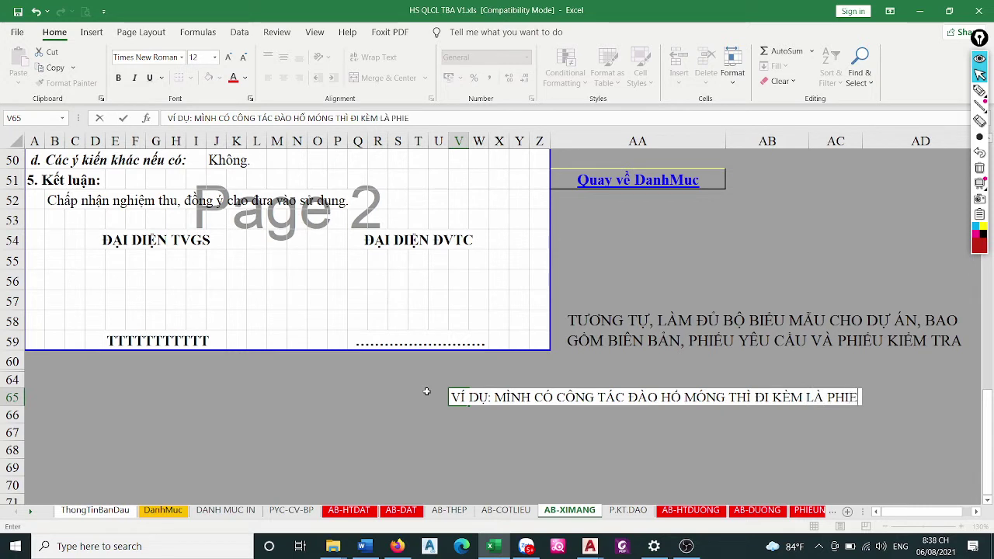
text(U )
text(ÊN)
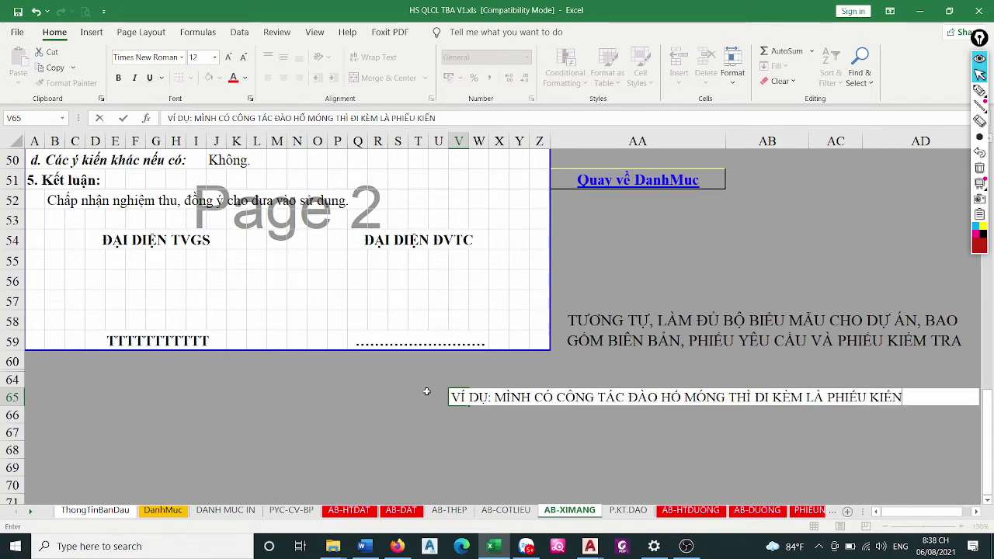
key(BackSpace)
text(M)
text( TRA)
text(ĐÀO)
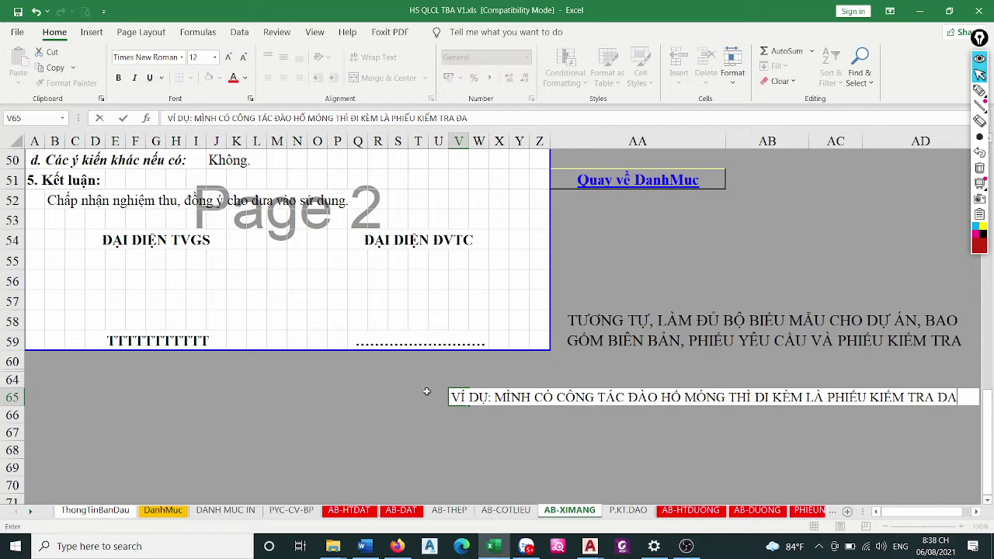
text( HO)
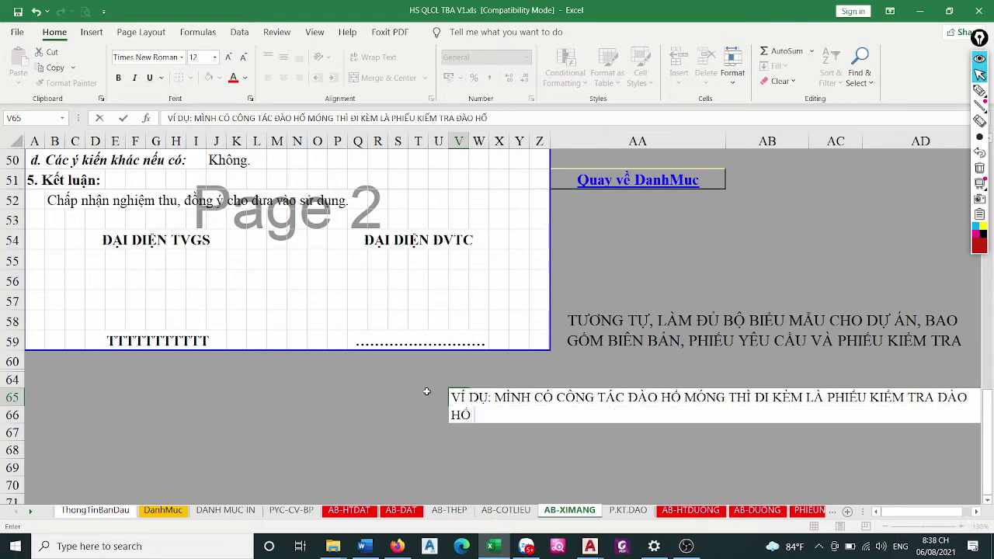
text(MÓNG)
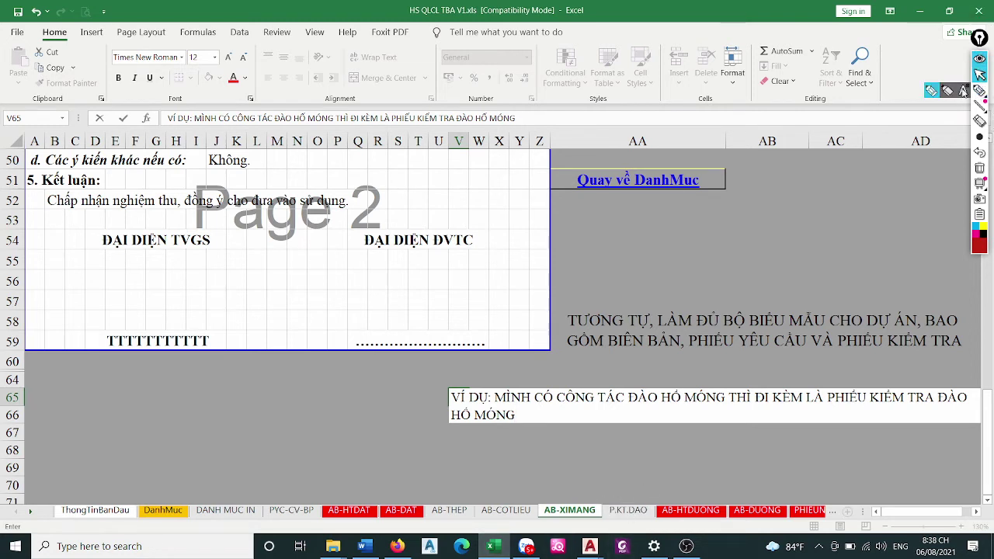
click(979, 90)
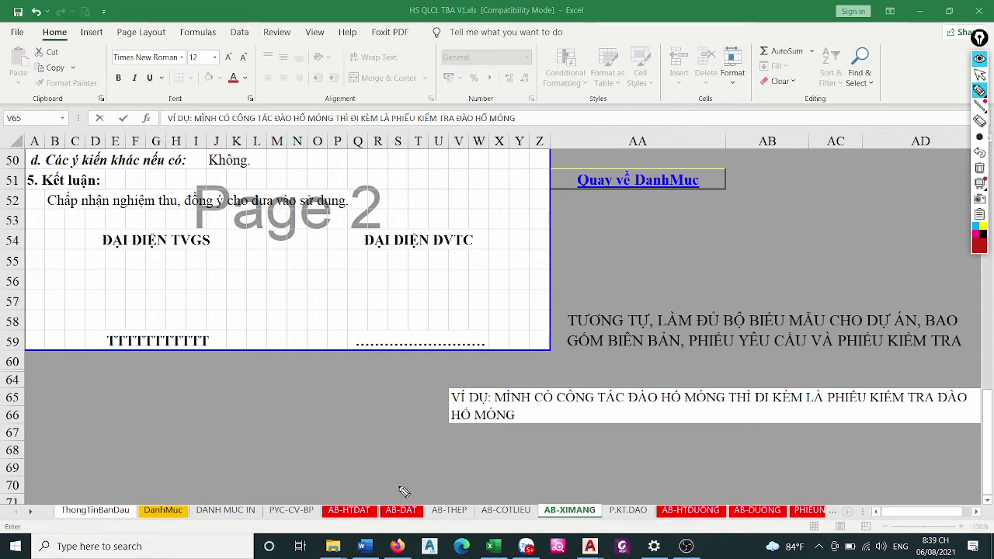
Circle the AB-DAT and P.KT.DAO sheet tabs in red with the screen pen, then erase the marks
drag(411, 482, 385, 486)
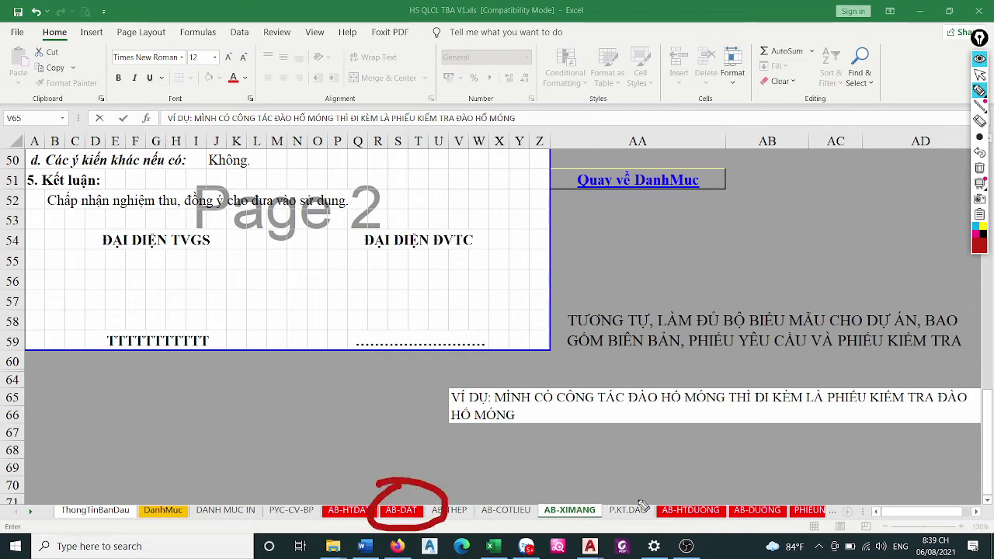
drag(621, 481, 635, 497)
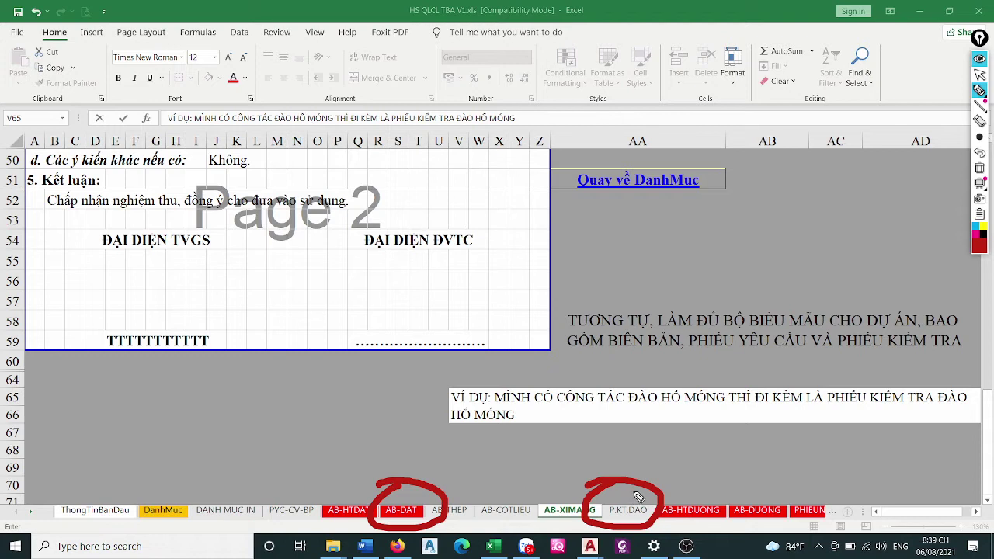
key(Escape)
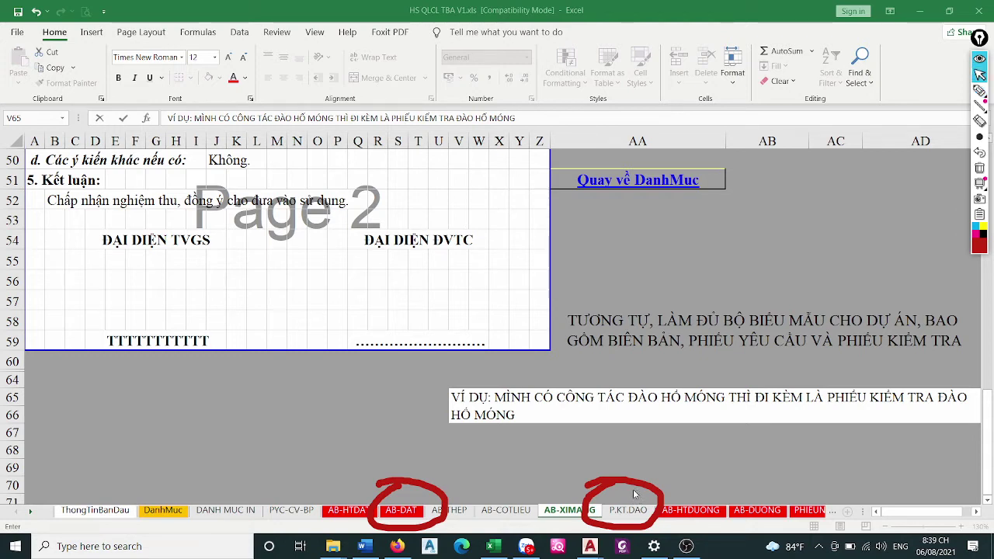
click(980, 167)
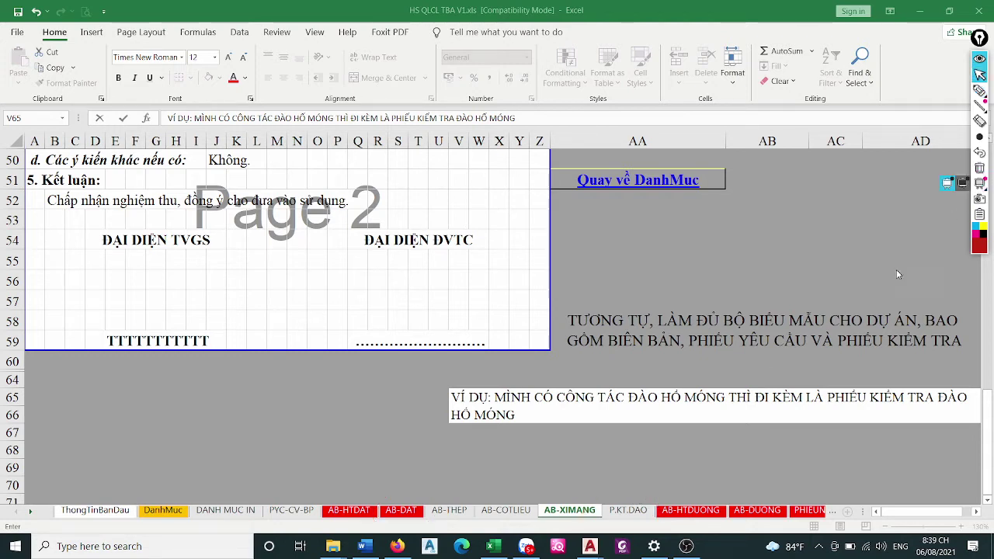
Commit the V65 example note and check it spans W65:AA66 on a single line
click(578, 463)
drag(485, 399, 593, 419)
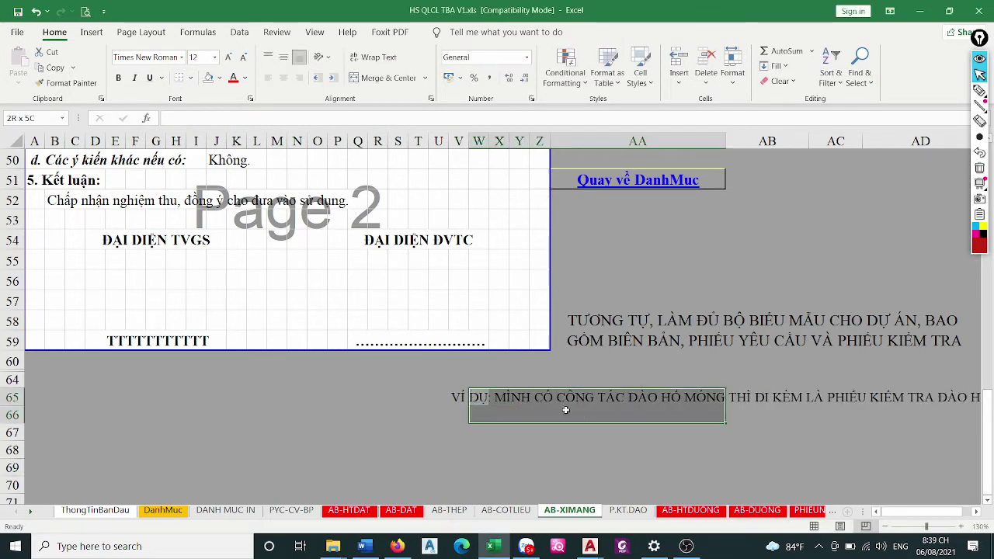
click(479, 399)
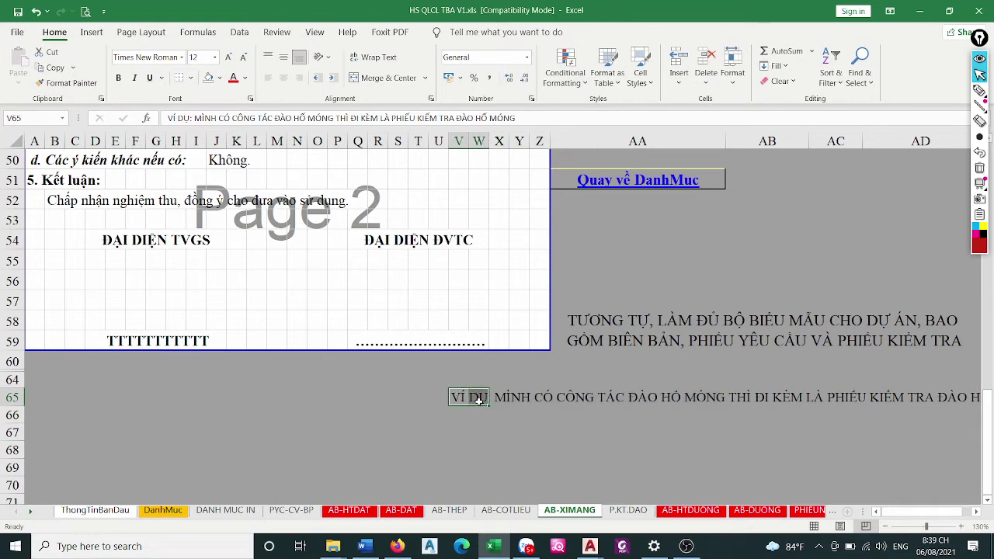
Undo the explanatory notes beside the form and scroll back up to the heading
key(ctrl+z)
key(ctrl+z)
key(ctrl+z)
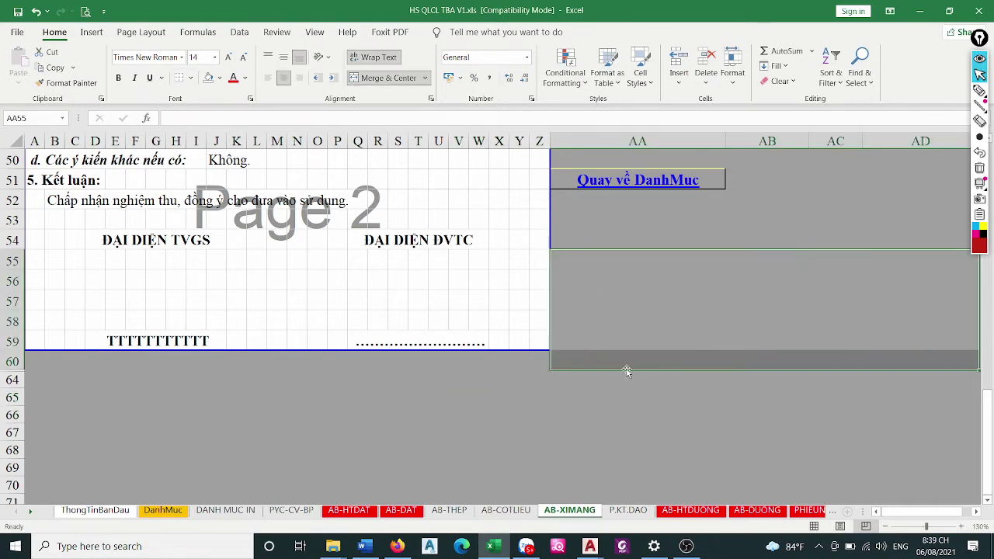
scroll(621, 369, up, 8)
scroll(590, 357, up, 6)
scroll(573, 353, up, 3)
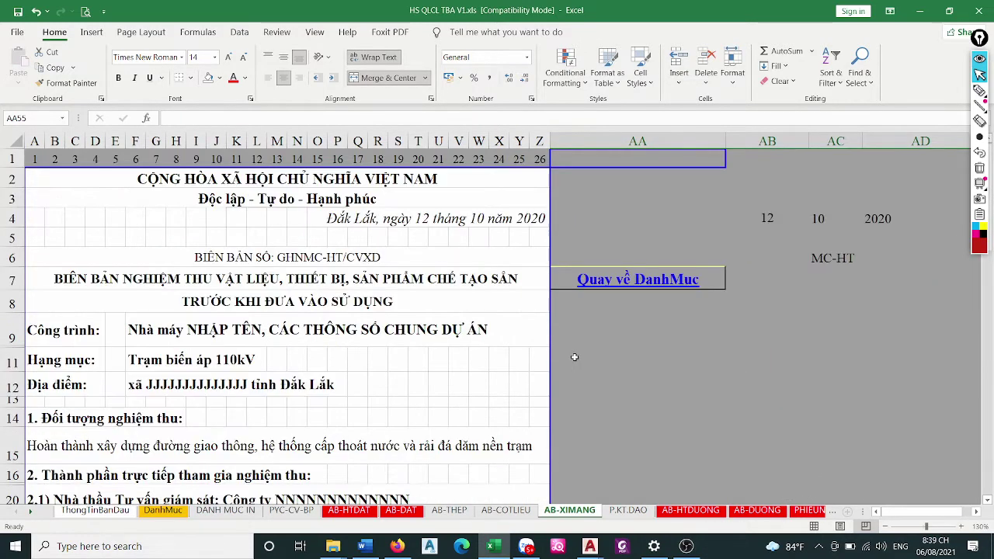
Inspect the row 4 date line formula built from AB4, AC4 and AD4, then select AA2
click(318, 220)
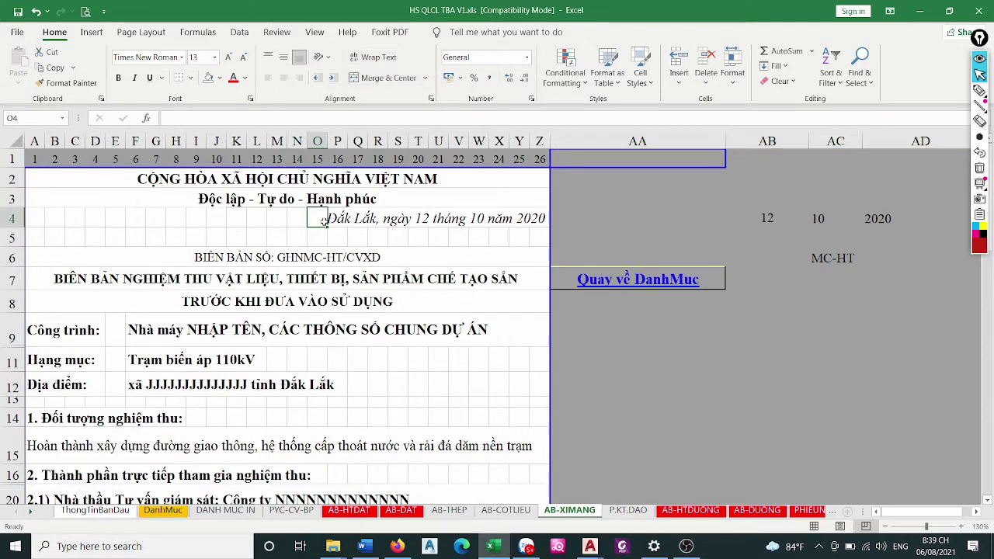
click(358, 221)
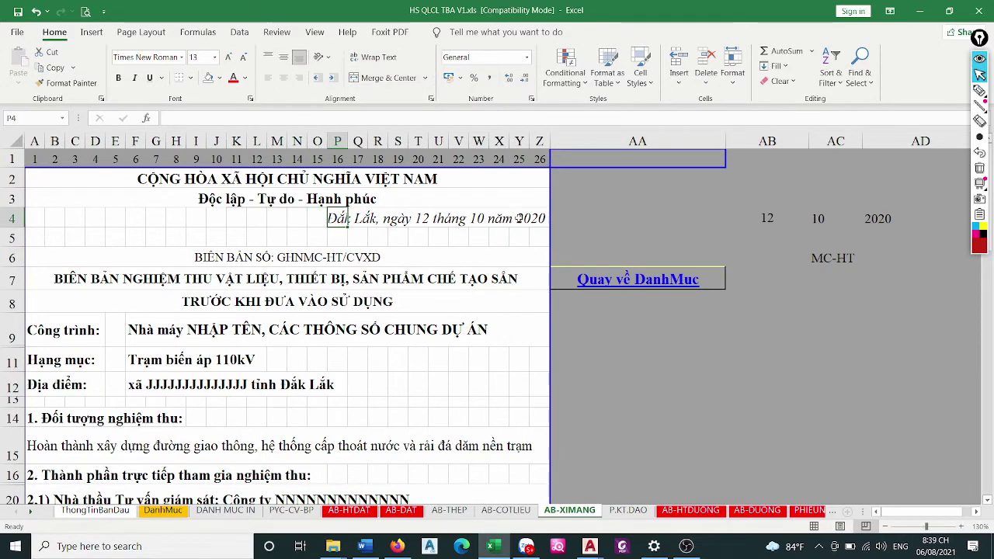
click(543, 219)
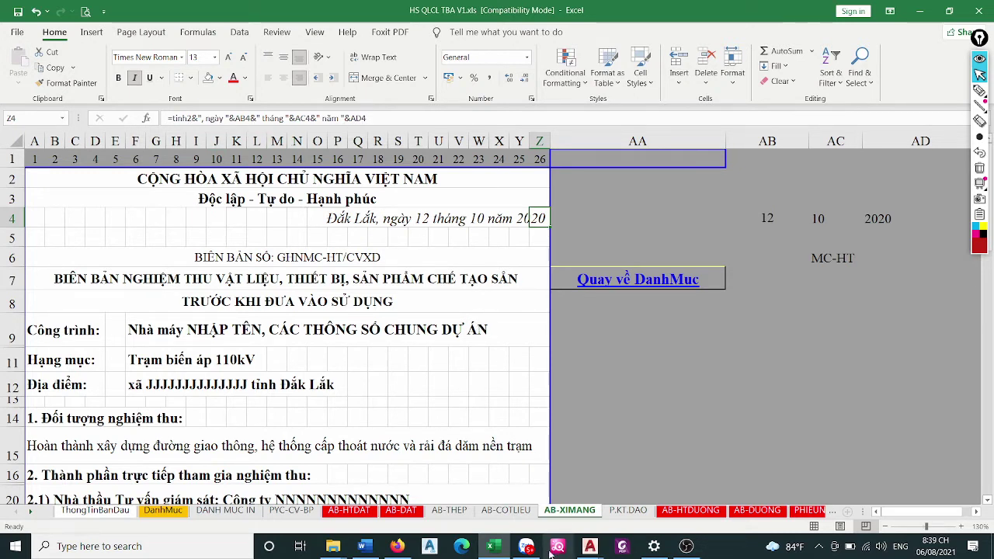
mouse_move(538, 553)
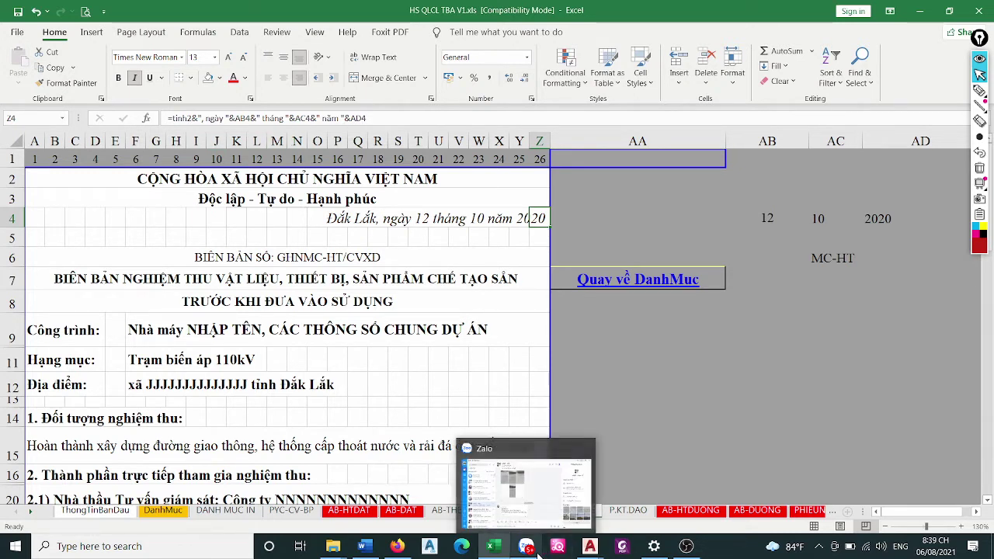
click(621, 186)
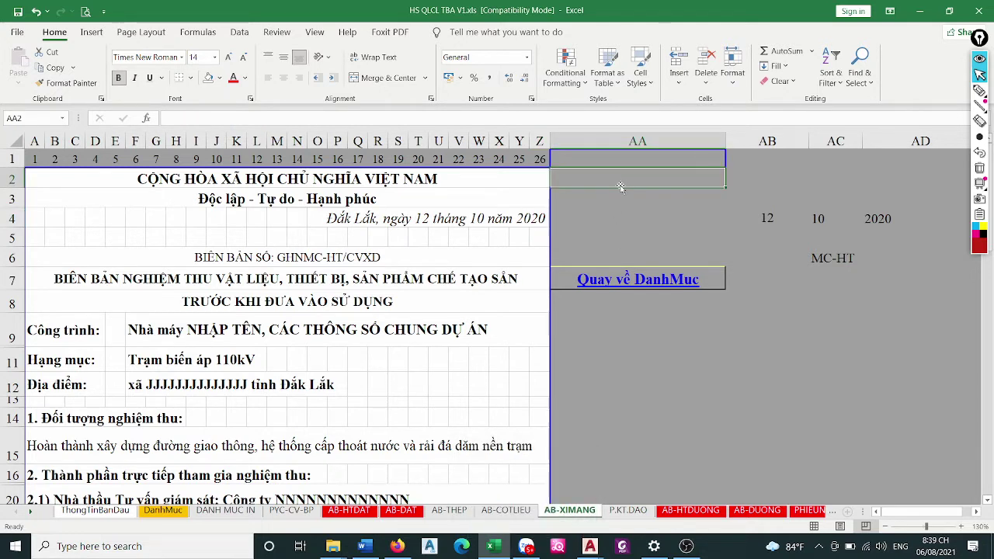
Enter the AA2 note that dates, project, item and signer names link from the summary table
text(NGÀY THANG)
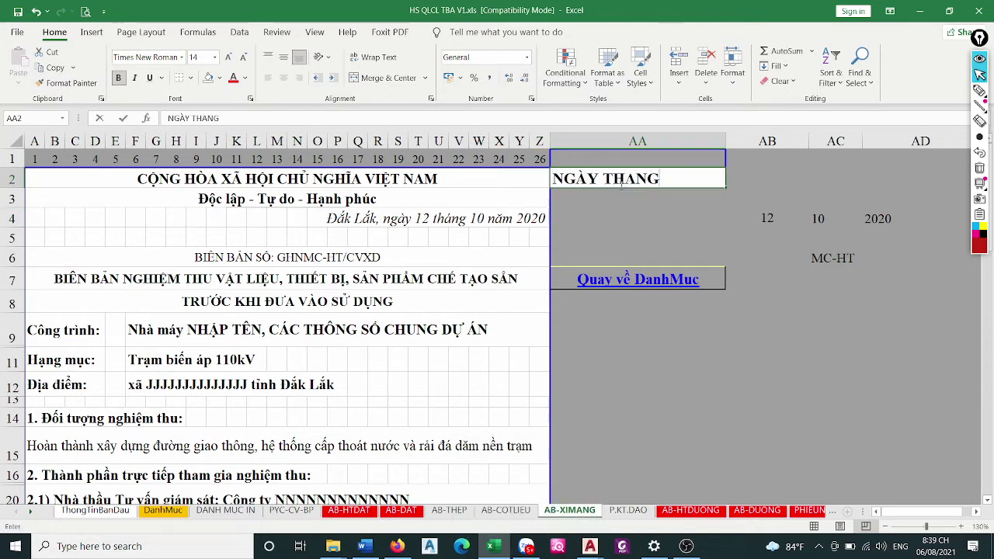
key(BackSpace)
key(BackSpace)
key(BackSpace)
text(ÁNG, TÊN C)
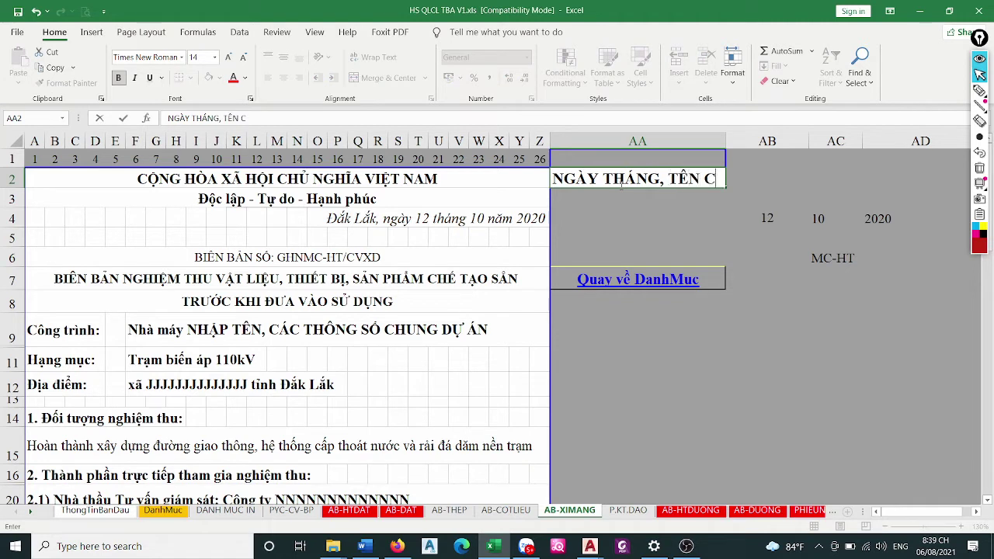
text(ÔNG TRÌNH,)
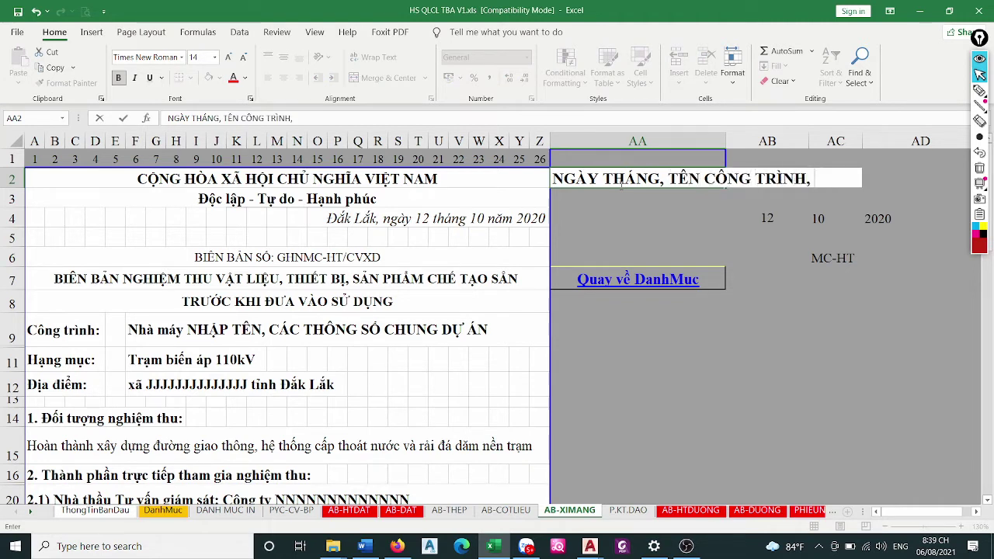
text( HANG MỤC,)
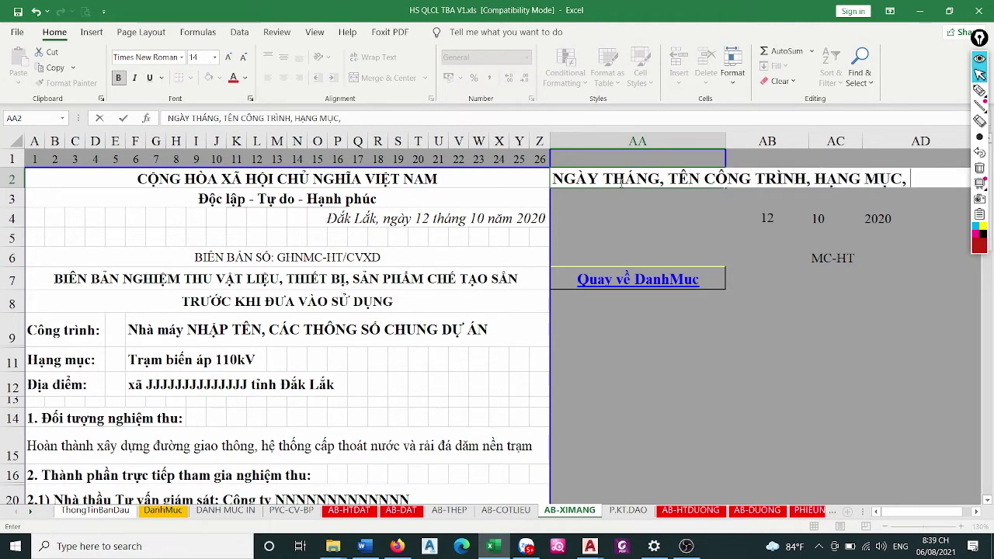
text( TÊN NGƯỜI)
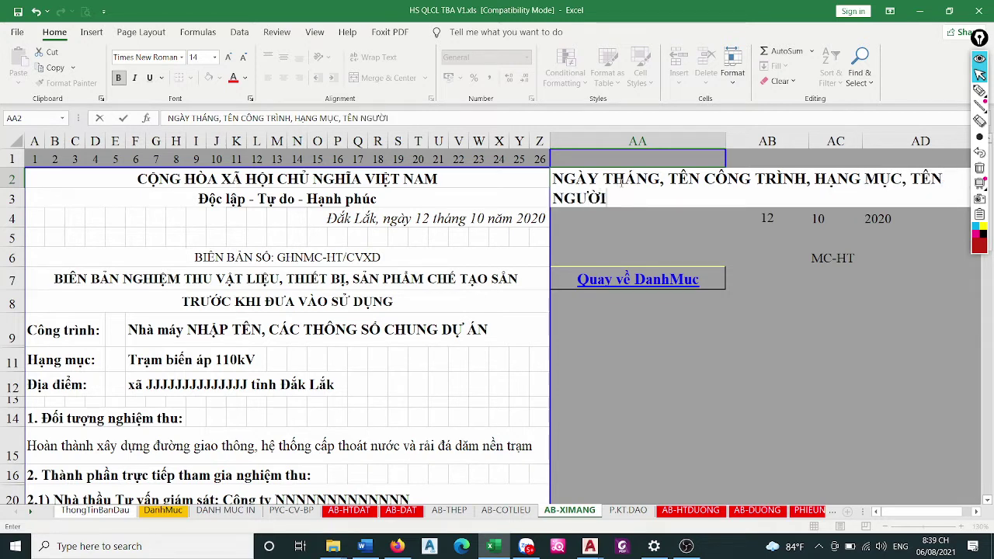
text( KY)
text(.....)
text( Đ)
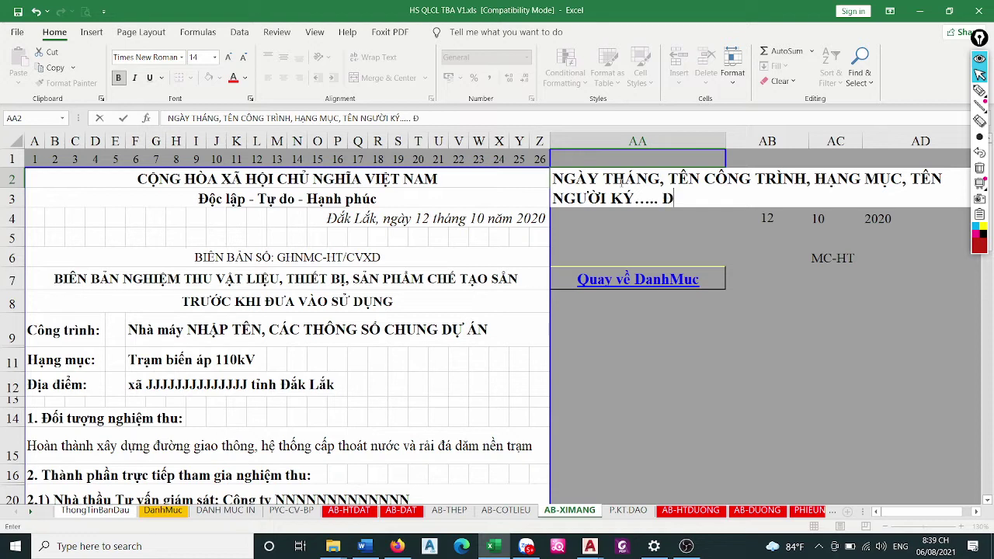
text(ỀU DÃ DƯ)
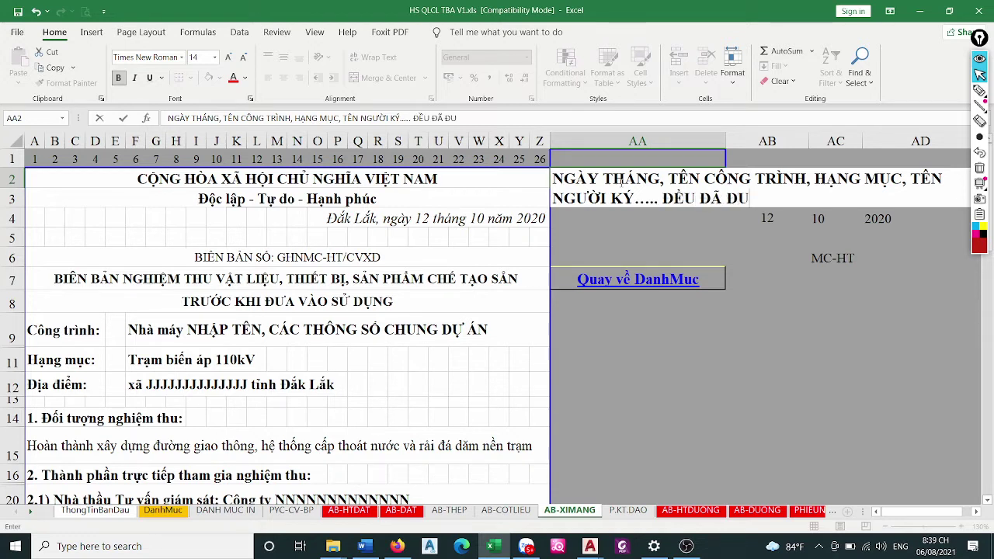
text(ƠCj LINK)
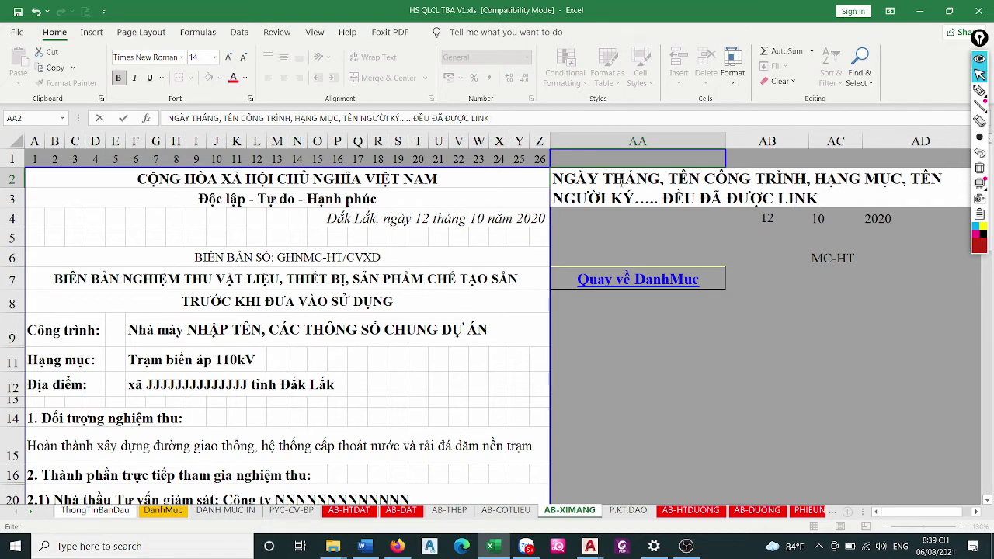
text( TƯ)
text( BẢNG TỔNG.)
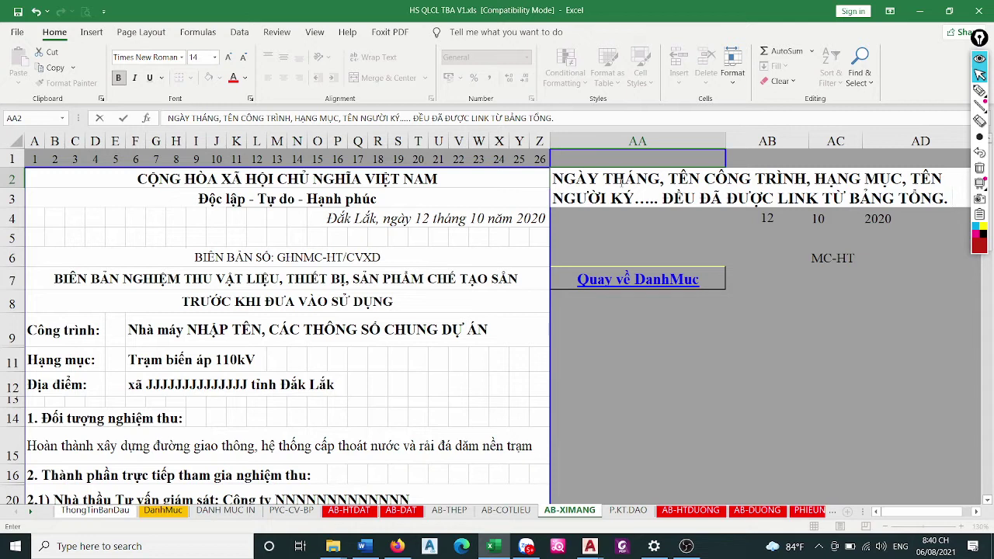
text( ĐỐI TƯƠN)
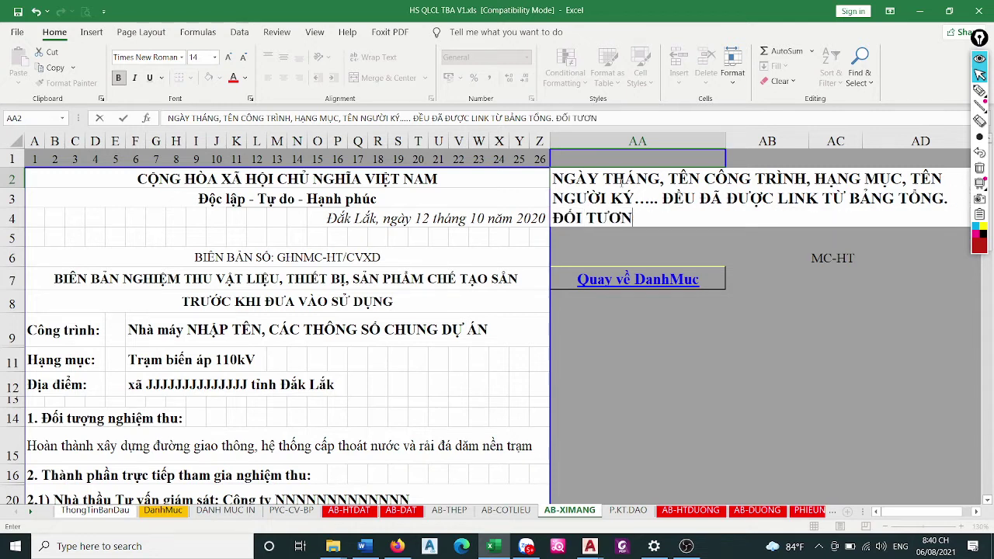
key(BackSpace)
key(BackSpace)
text(ỢNG NGHIỆM)
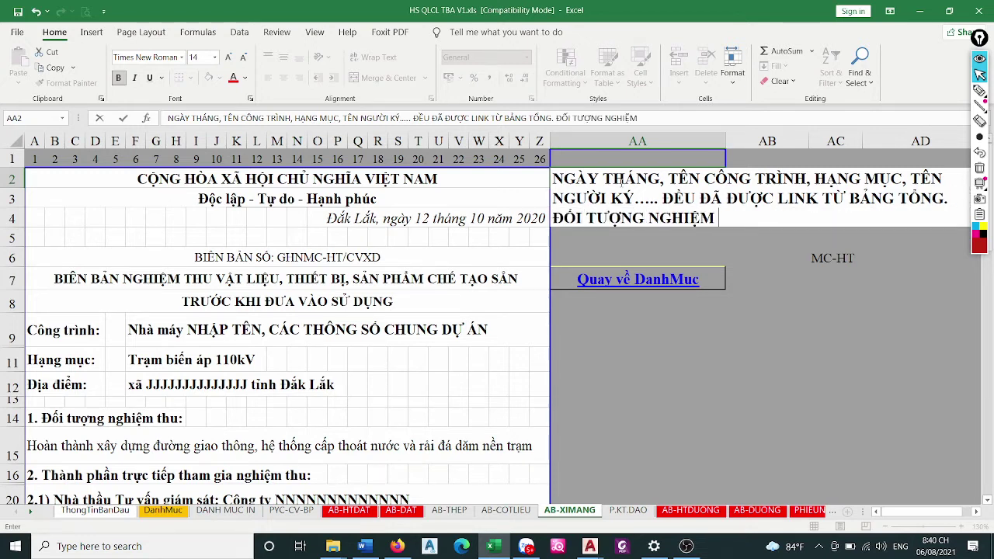
text(THU SẼ ĐƯO)
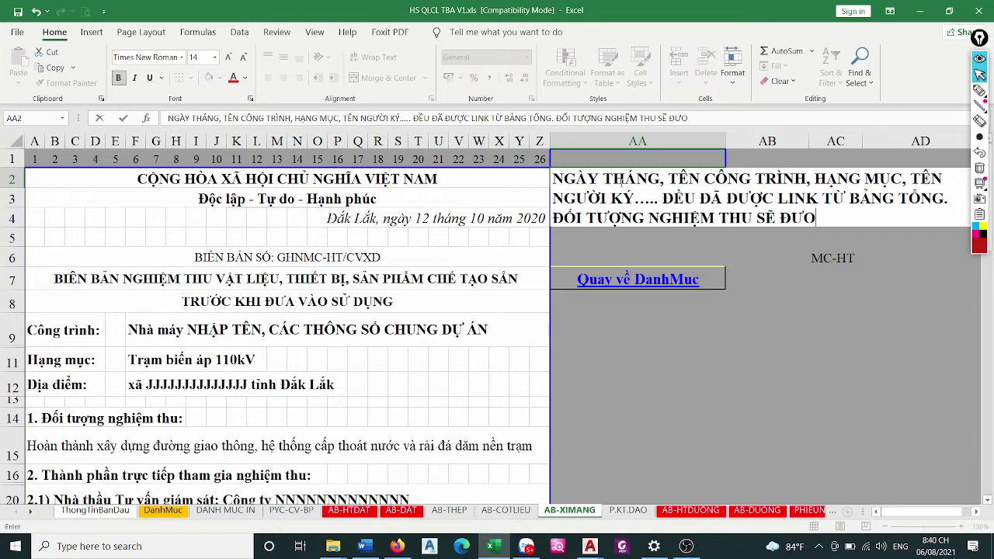
text(ỢC LINK TƯ)
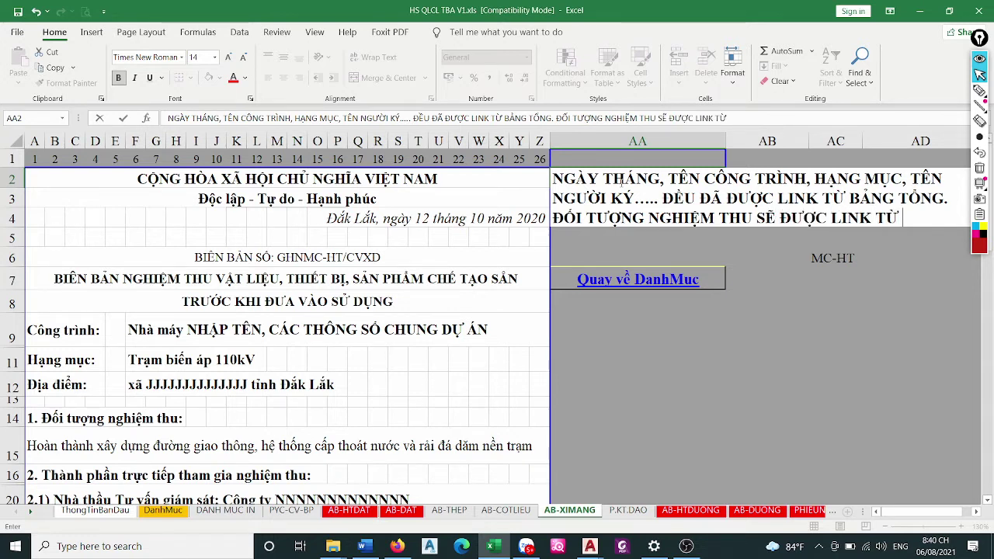
text( SHEET)
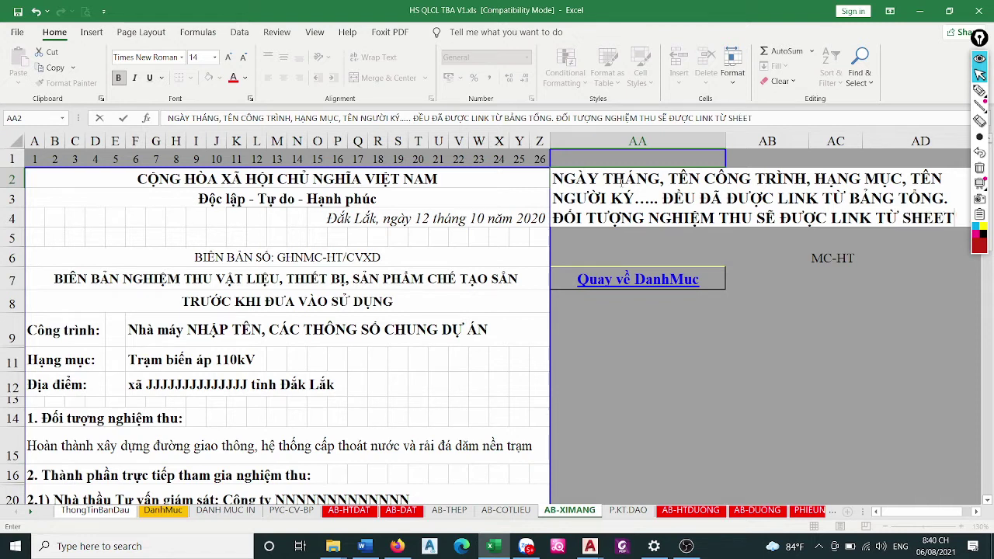
text( DANHMUC)
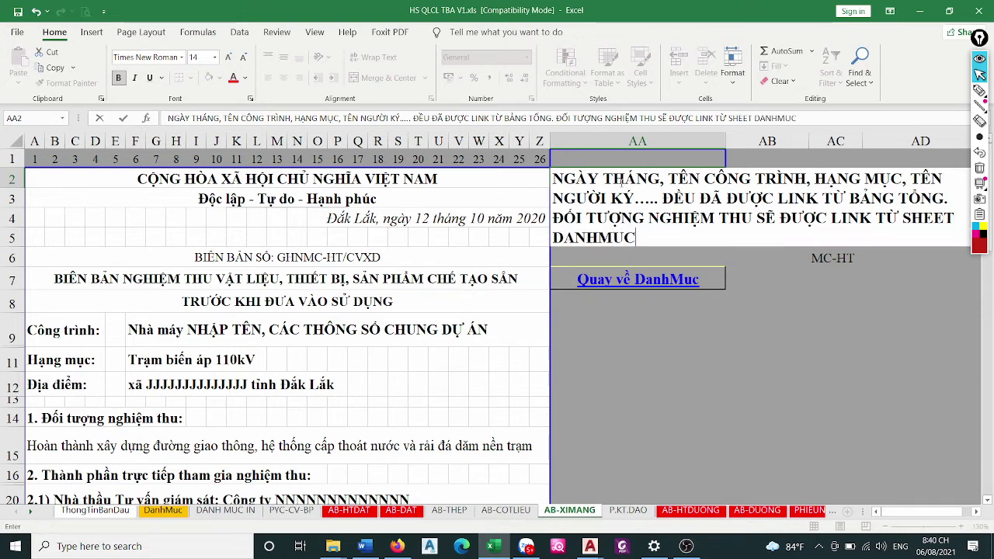
text(,)
text( MÌNH SẼ N)
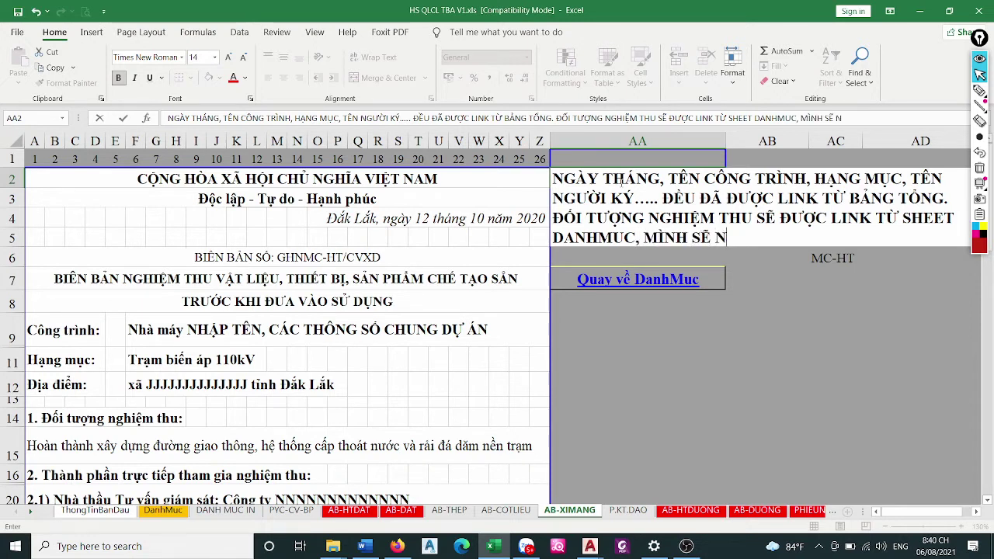
text(ÓI SAU)
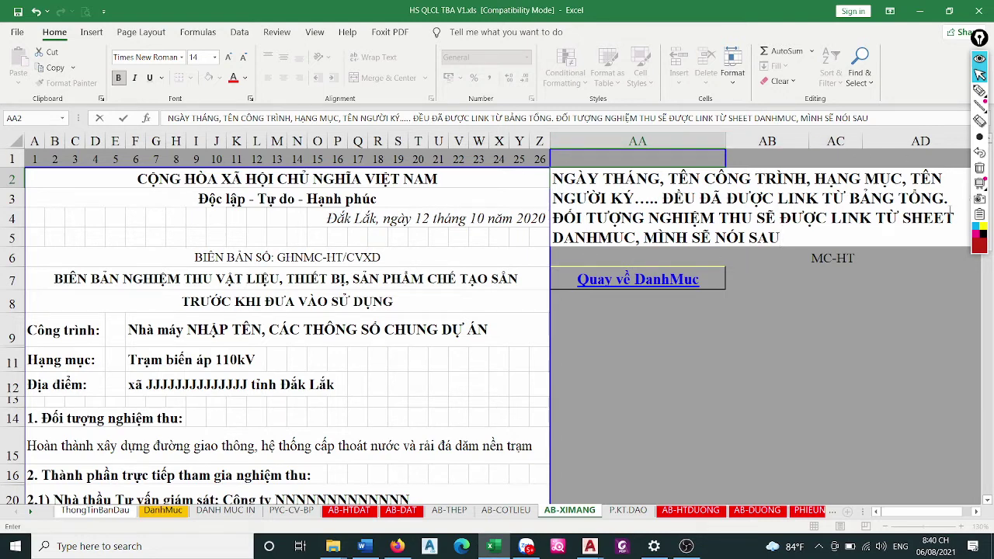
key(Return)
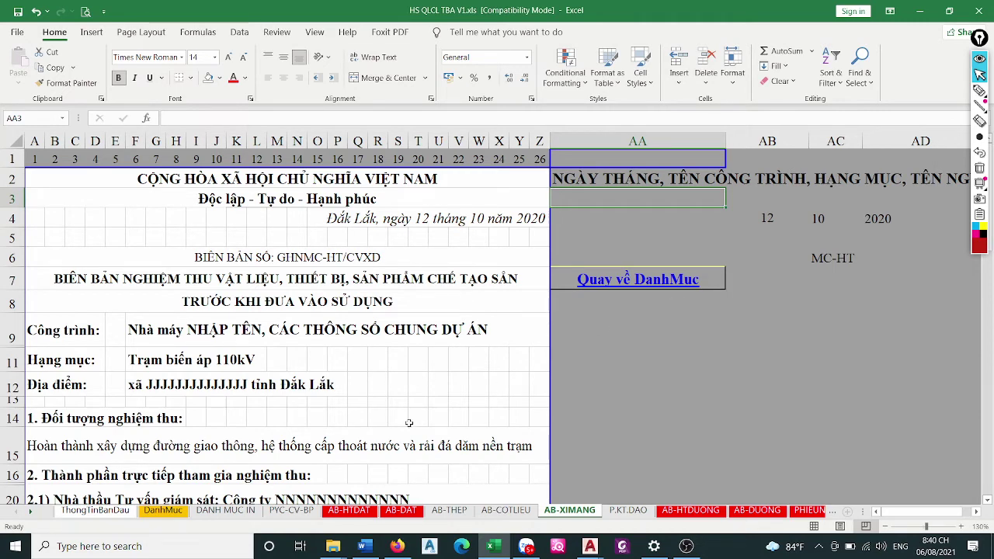
click(628, 510)
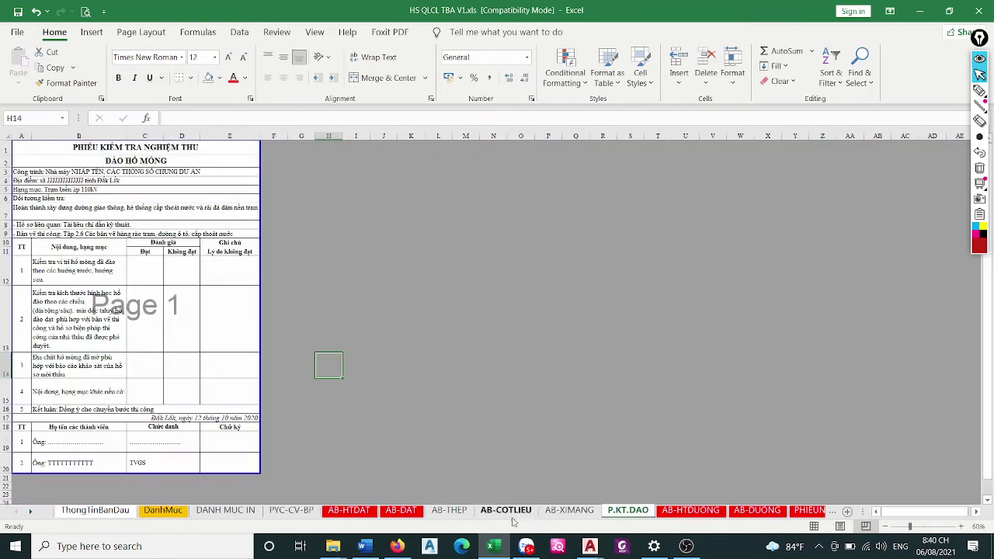
click(371, 548)
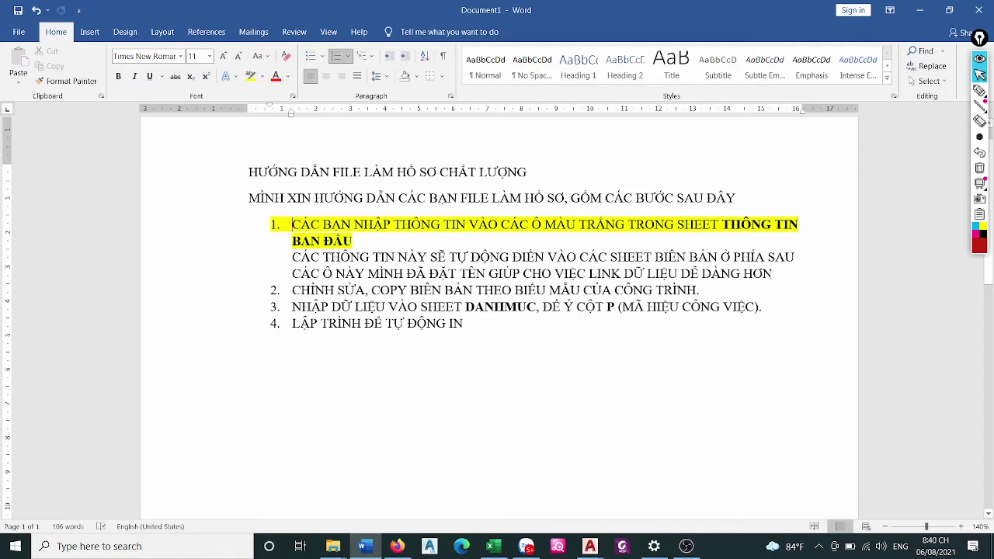
Highlight the two explanation lines under step 1 in yellow, then select the step 2 line
drag(774, 274, 292, 256)
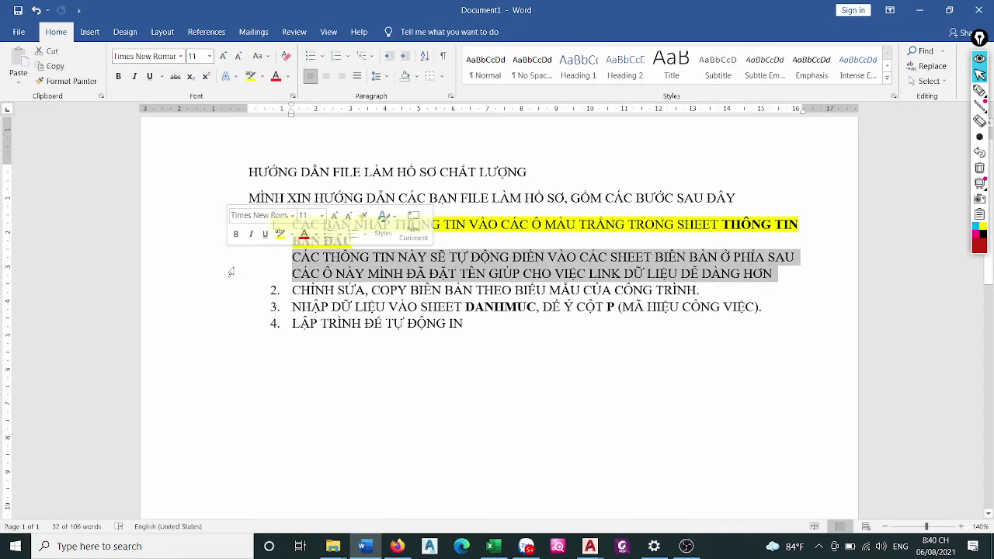
click(250, 75)
key(Left)
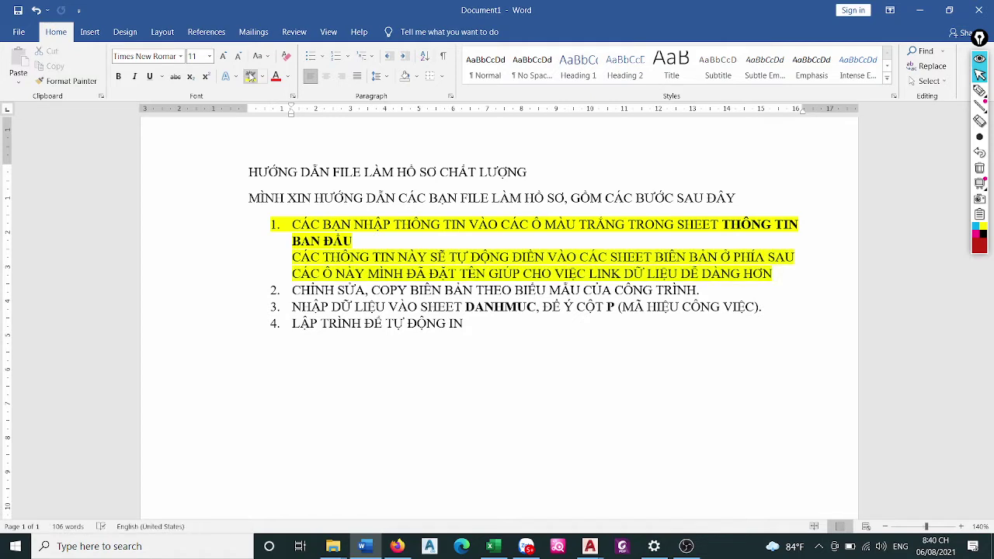
click(292, 290)
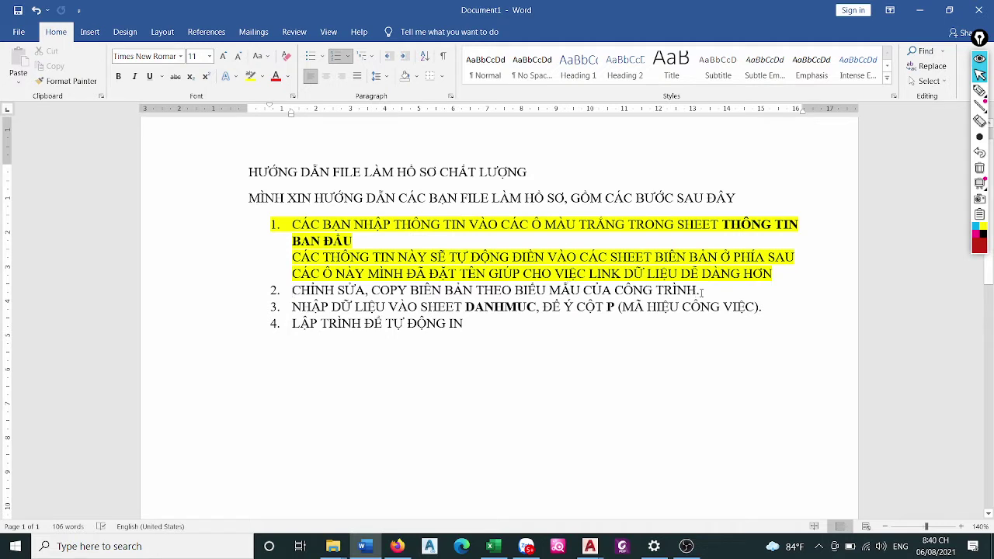
drag(702, 291, 264, 291)
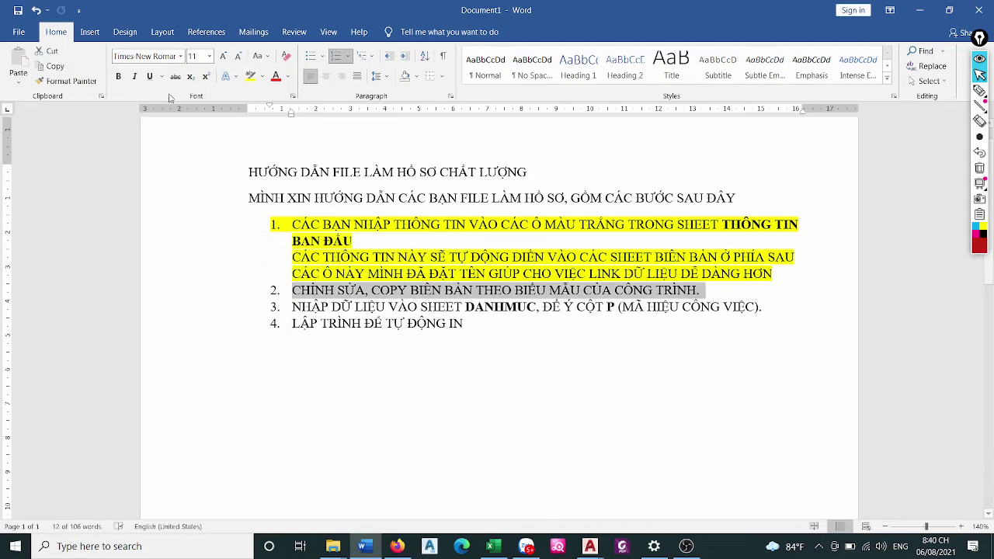
Highlight step 2 yellow and add '(MÌNH VỪA LÀM LUÔN BƯỚC 2 RỒI 😊), GIỜ QUA BƯỚC 3'
click(248, 80)
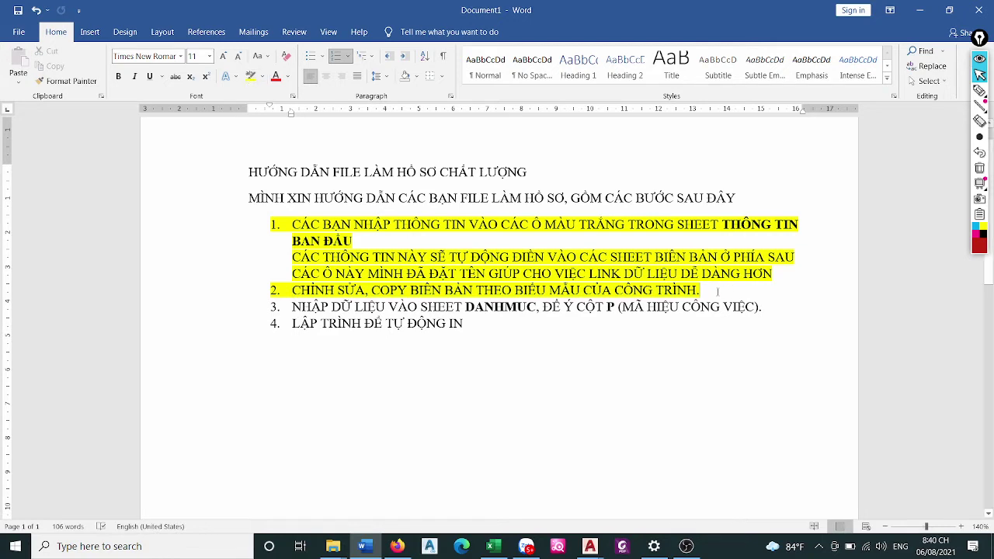
text(()
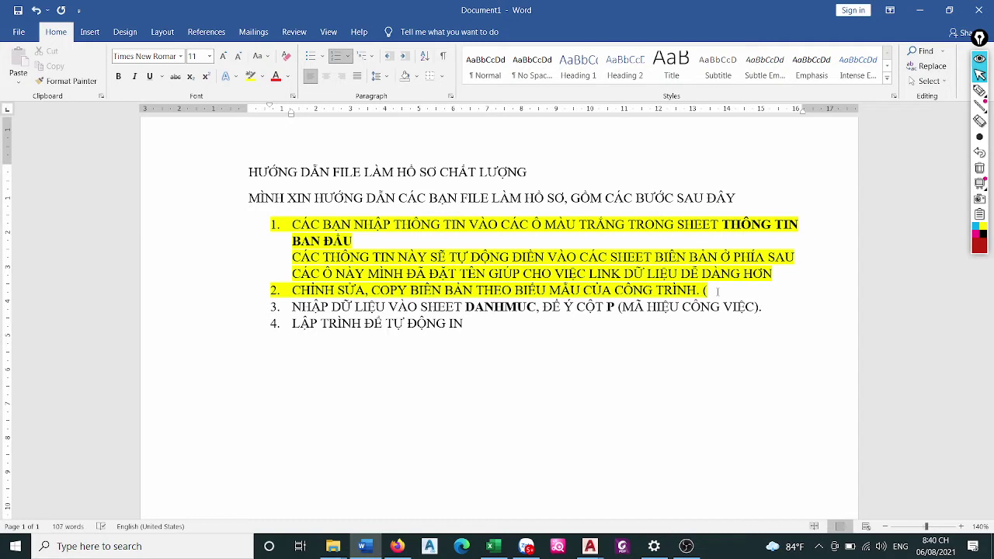
text(MÌNH V)
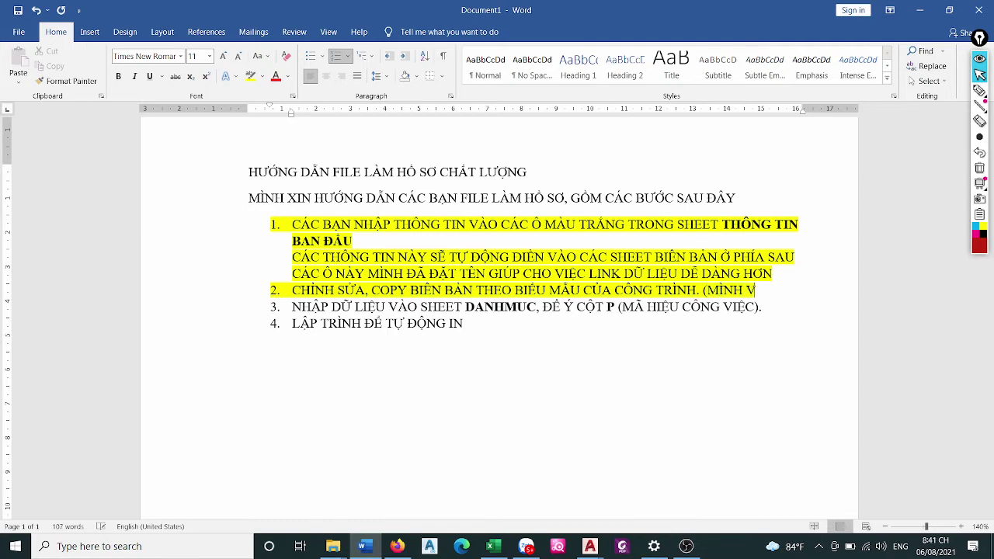
text(ỪA LÀM LU)
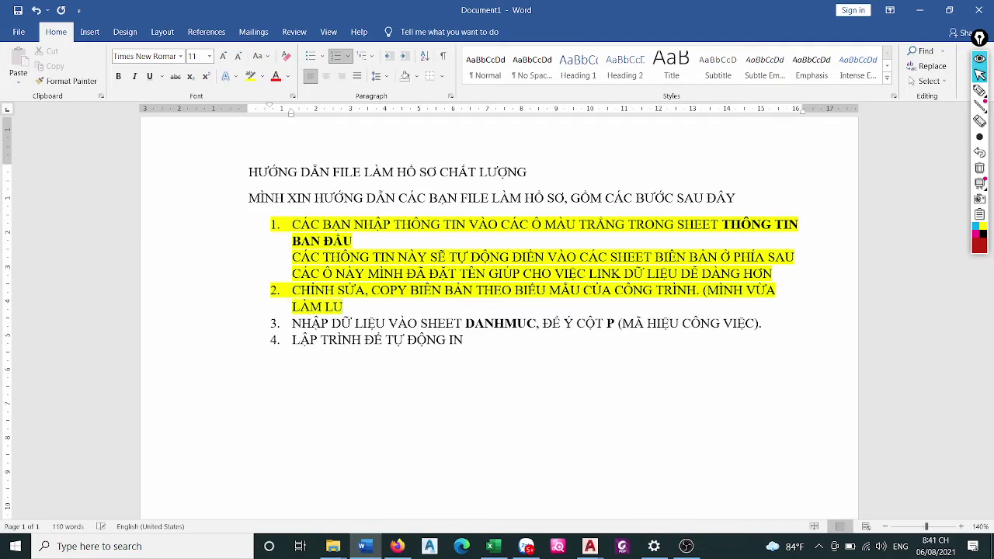
text(ÔN B)
text(ƯỚC 2)
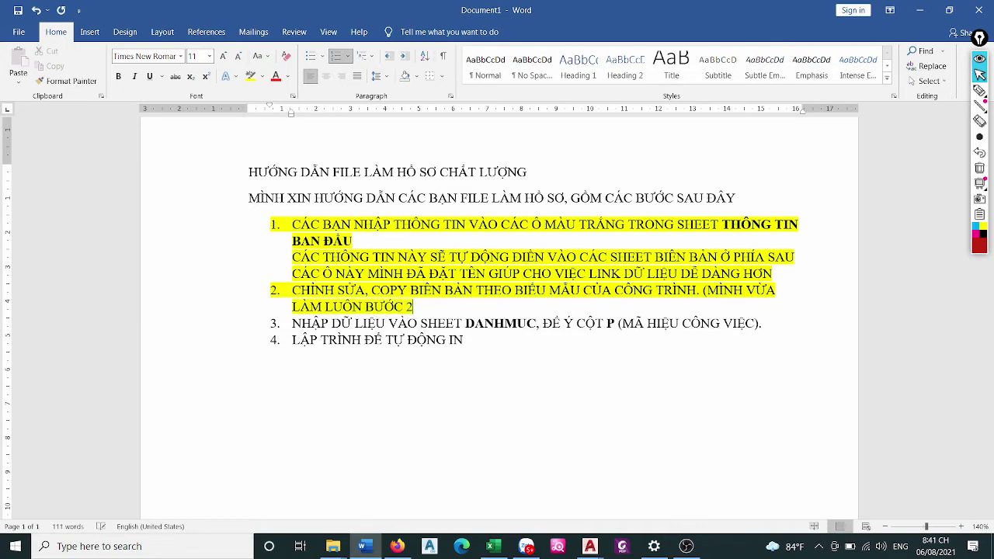
text( RO)
text( :))
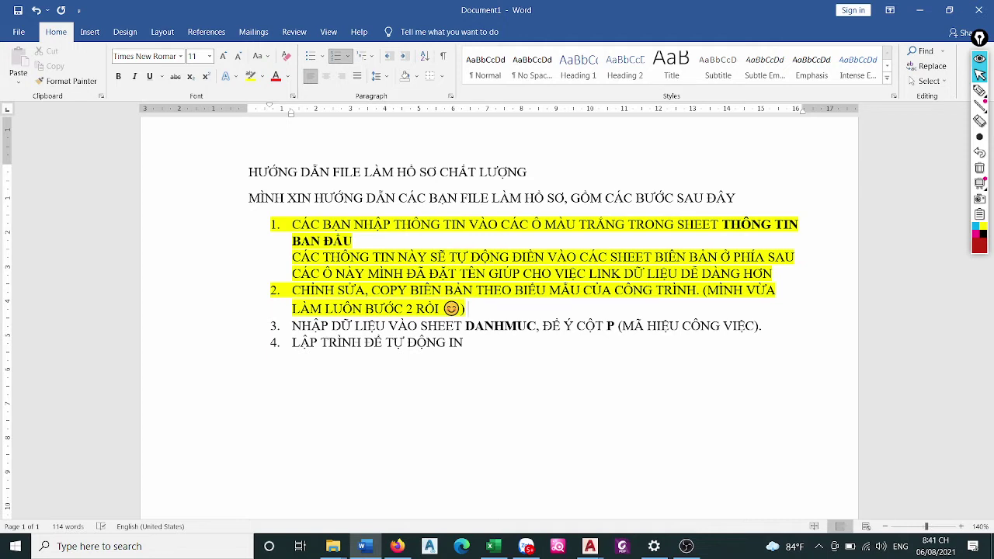
text(,)
text( GIỜ QUA B)
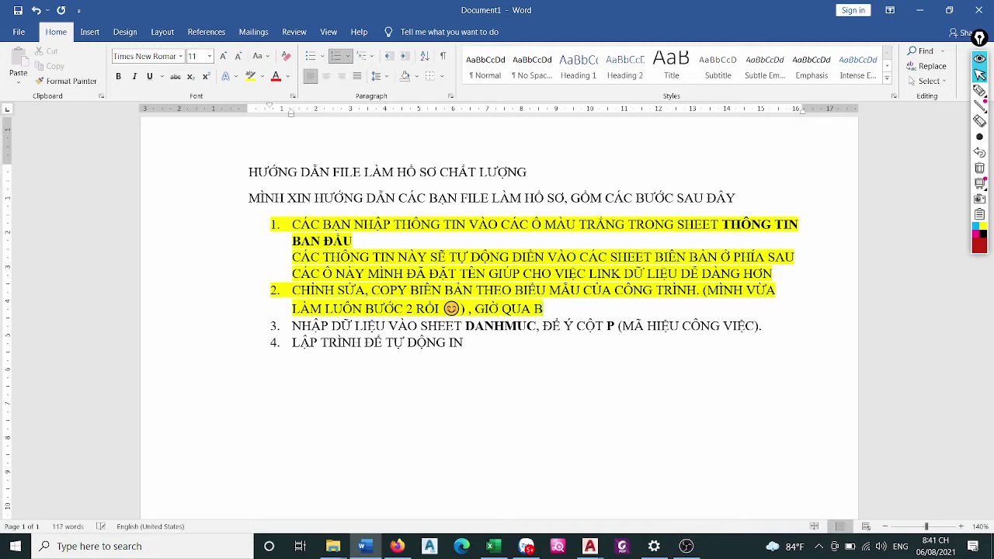
text(ƯỚC 3)
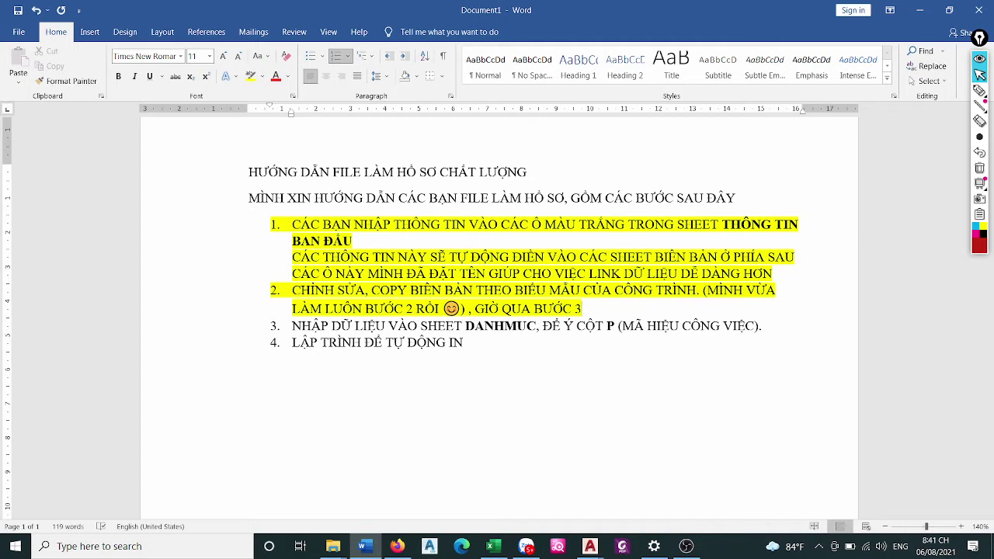
Highlight the step 3 line in yellow and return to the Excel workbook
click(702, 292)
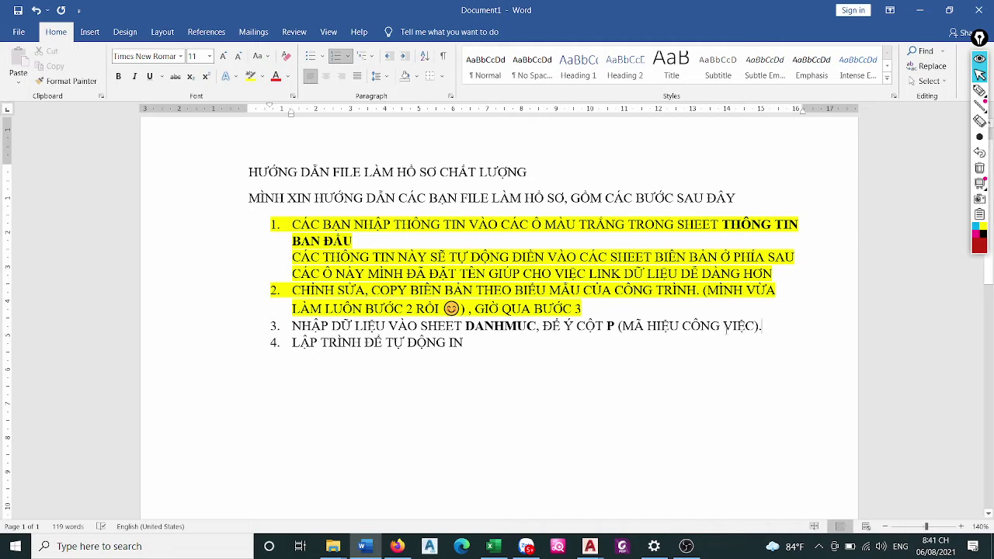
drag(764, 326, 289, 327)
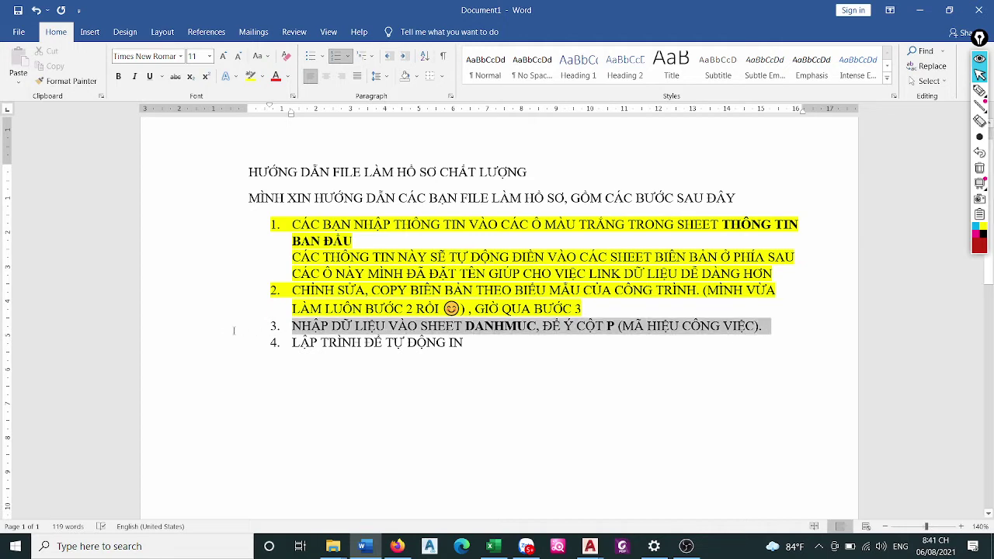
click(249, 76)
click(503, 387)
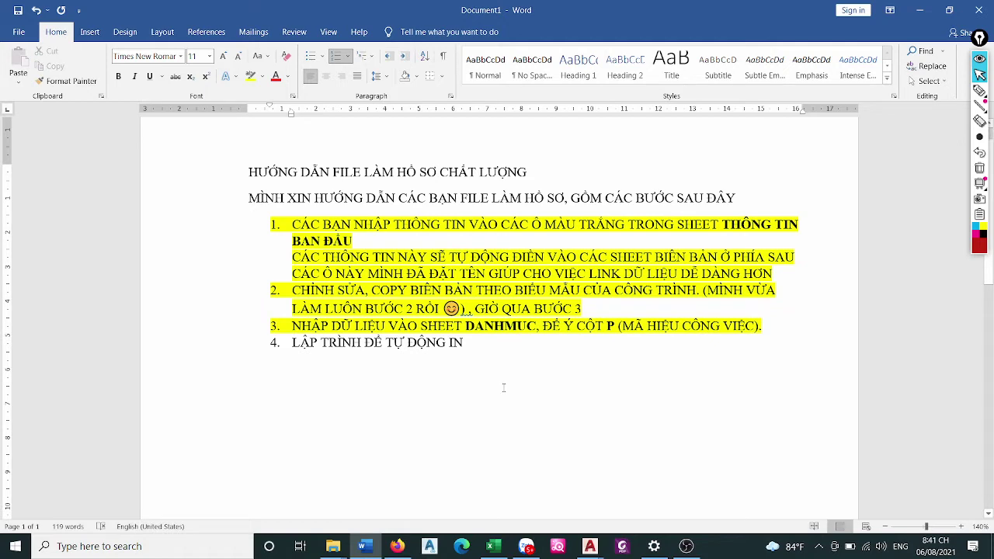
click(494, 546)
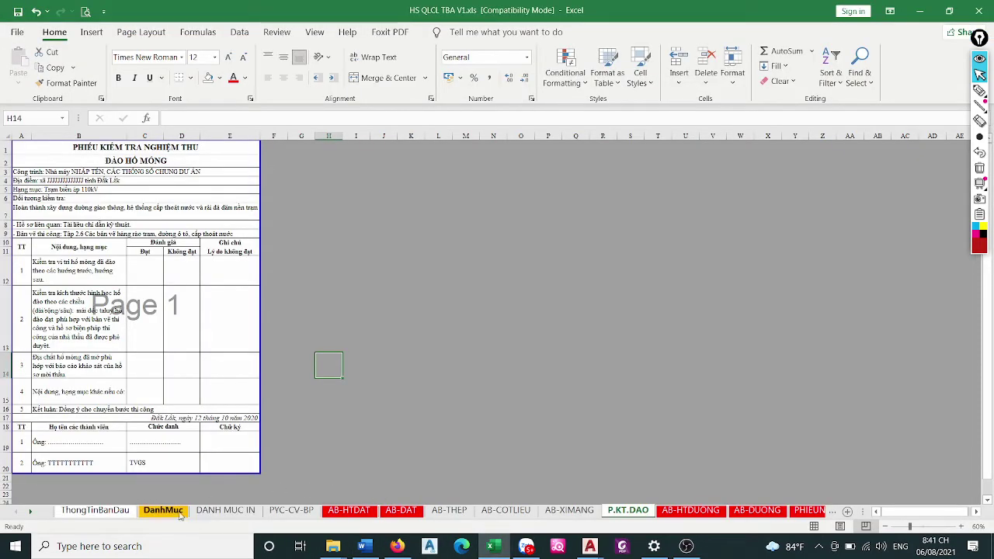
Open the DanhMuc sheet, marking its tab with the screen pen and then erasing the mark
click(175, 515)
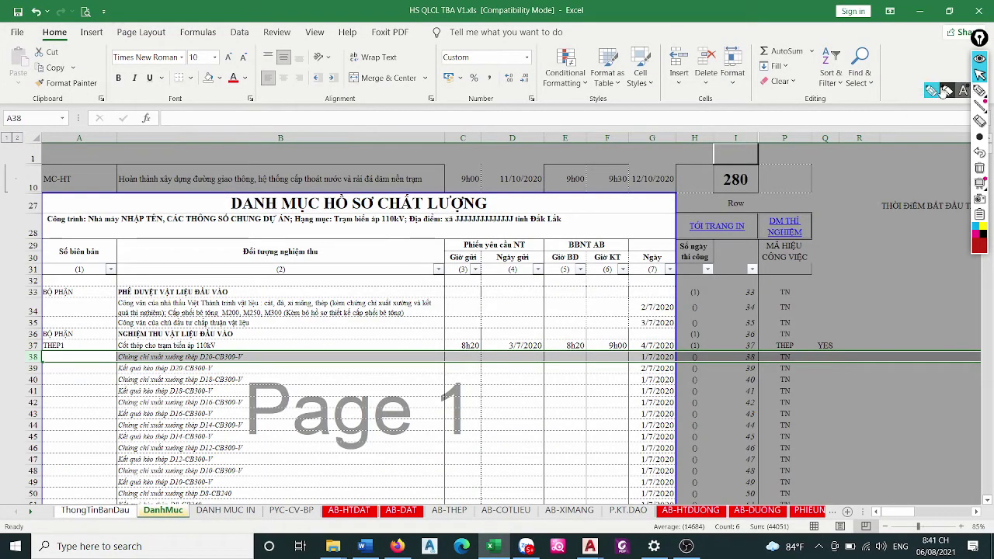
click(948, 90)
drag(159, 495, 172, 500)
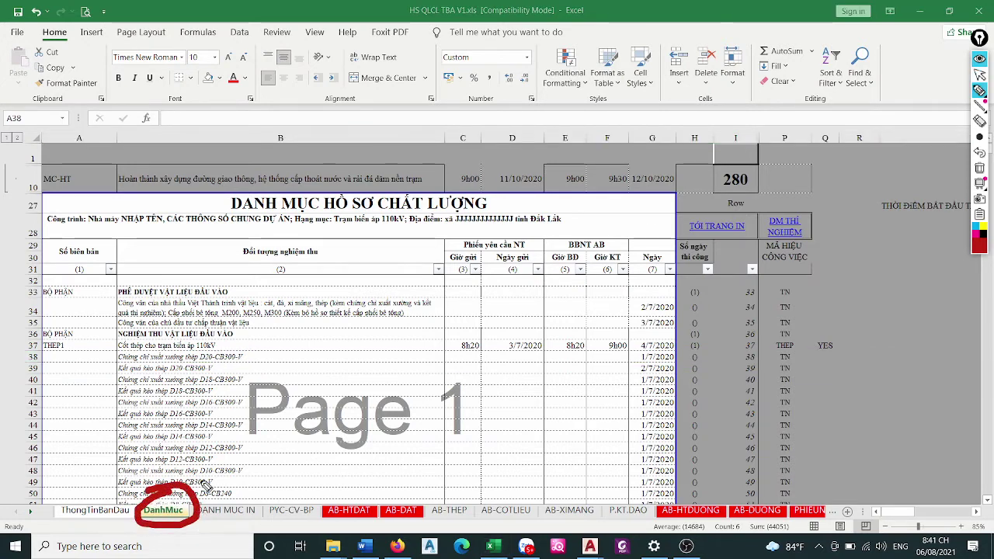
key(Escape)
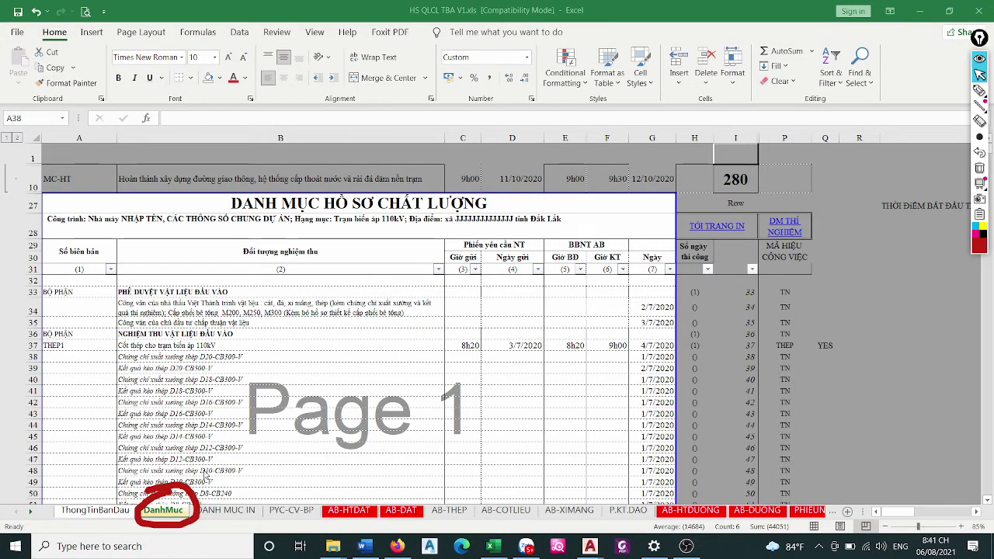
click(980, 168)
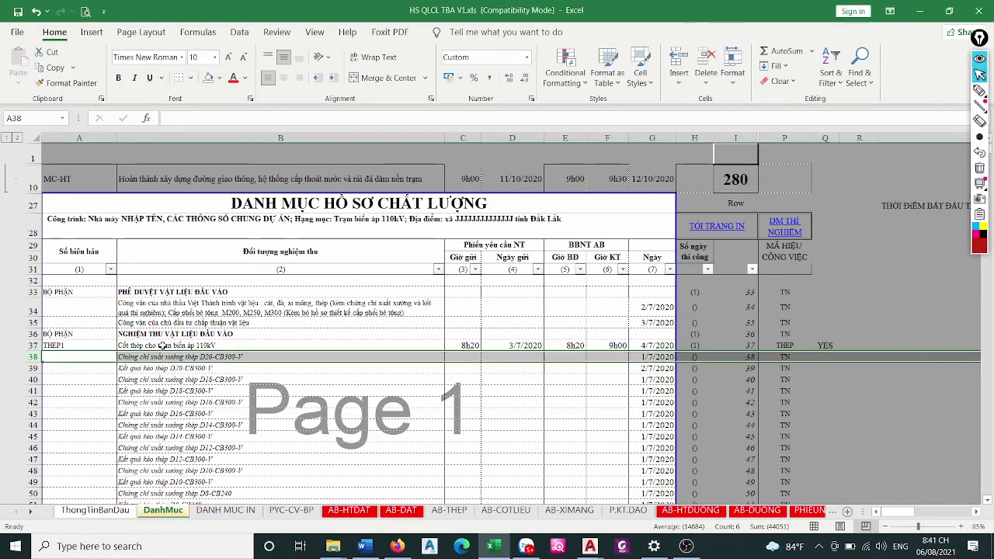
Zoom DanhMuc to 115% and review the material approval and acceptance headings and THEP1 row 37
scroll(212, 333, down, 1)
scroll(212, 333, down, 1)
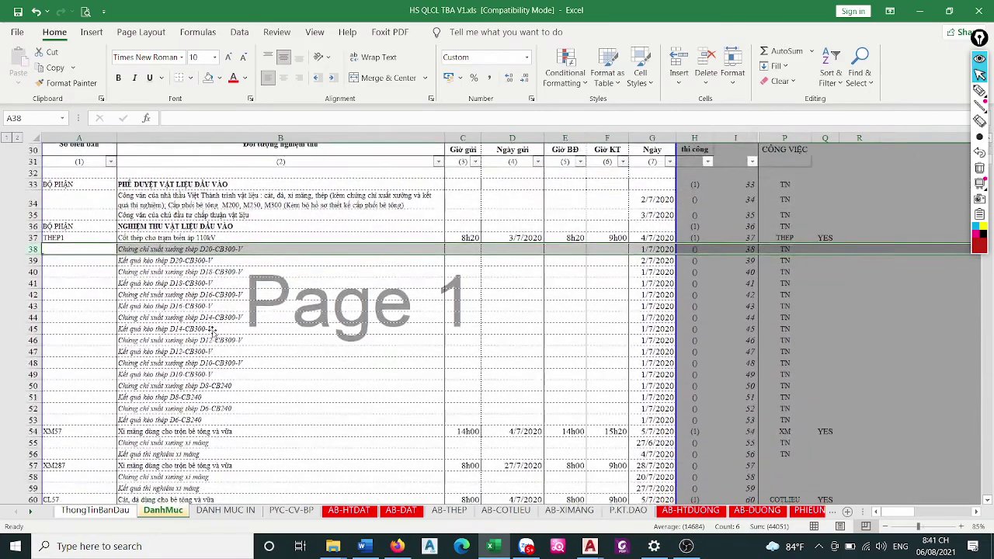
scroll(212, 332, up, 1)
ctrl+scroll(114, 252, up, 1)
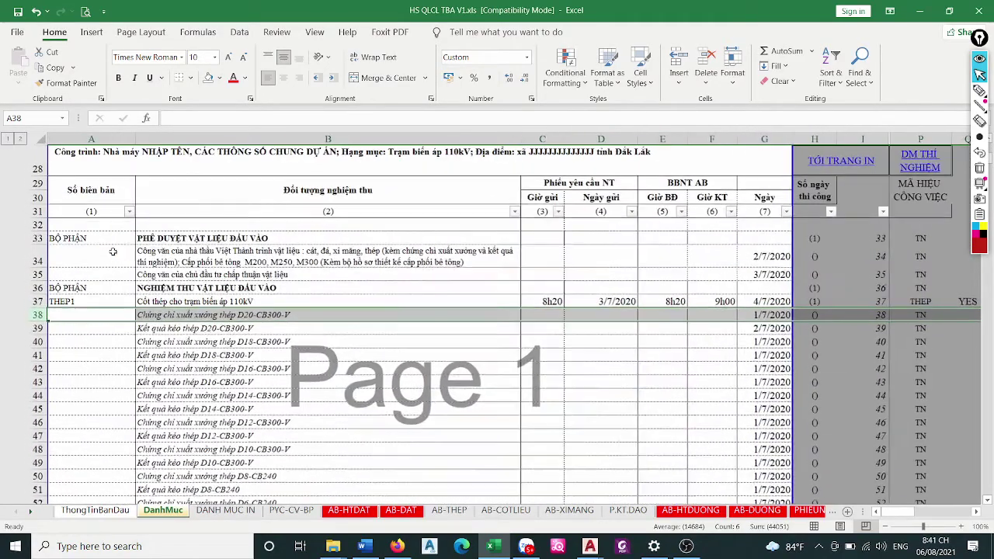
ctrl+scroll(114, 252, up, 1)
click(180, 238)
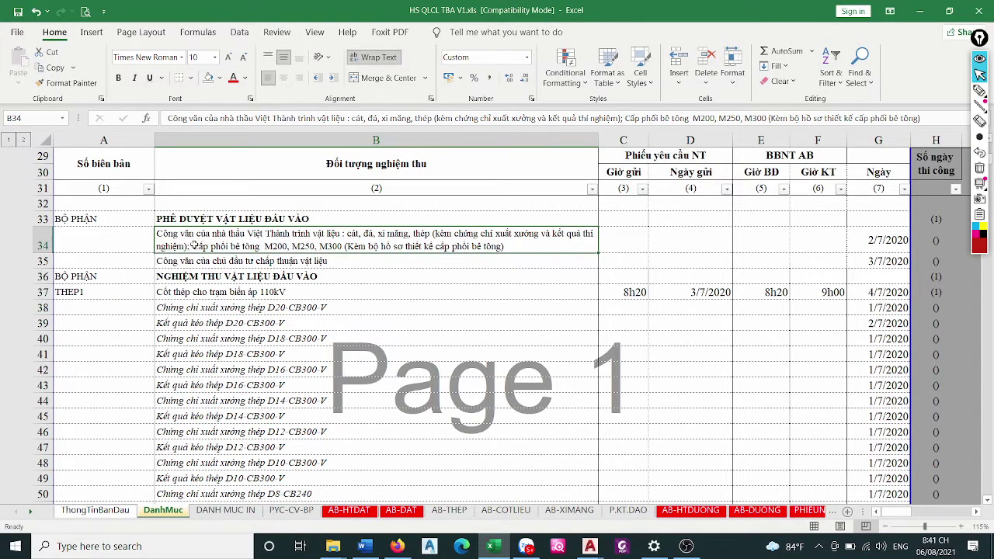
click(204, 277)
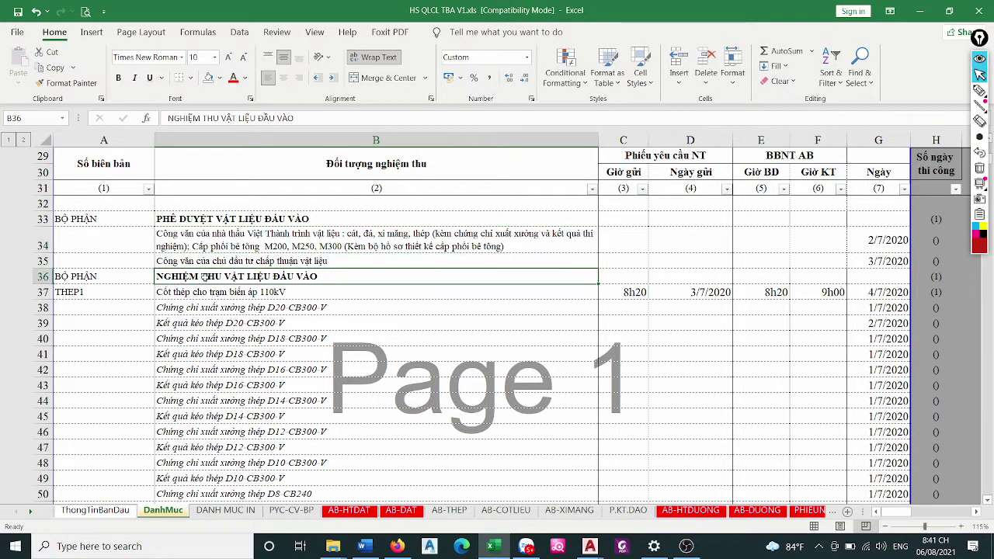
click(208, 221)
click(201, 278)
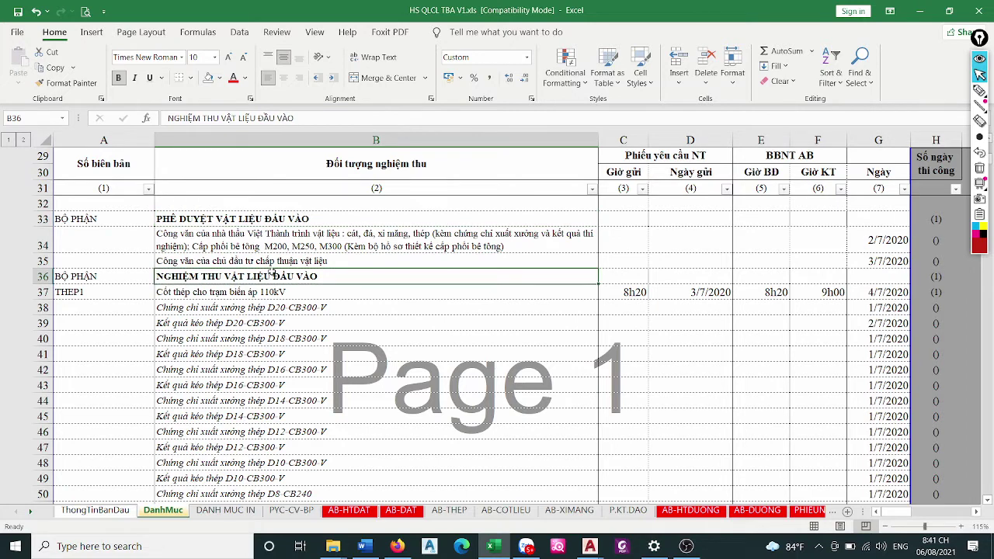
scroll(272, 271, down, 1)
drag(103, 248, 571, 247)
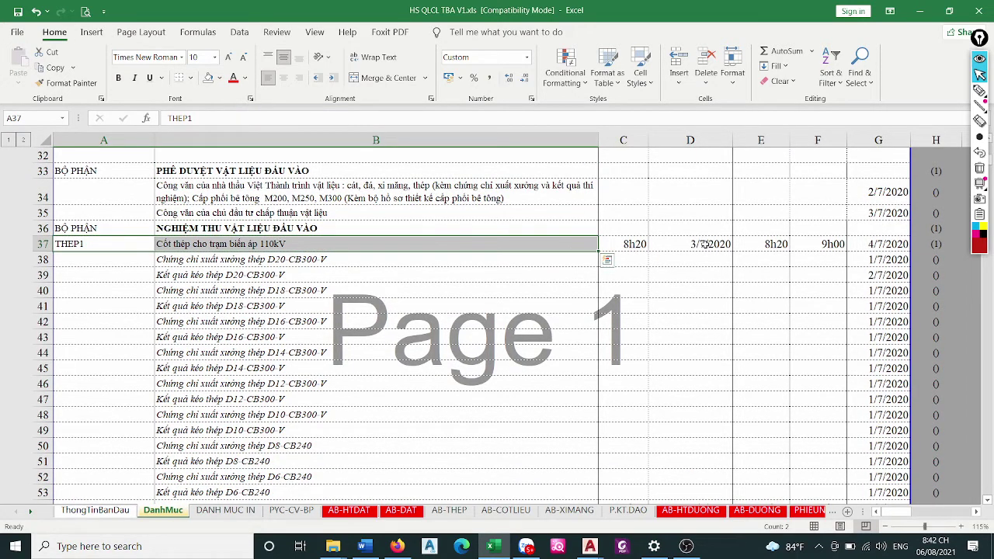
Label D36 'NGÀY' above the THEP1 send date
click(688, 246)
click(699, 224)
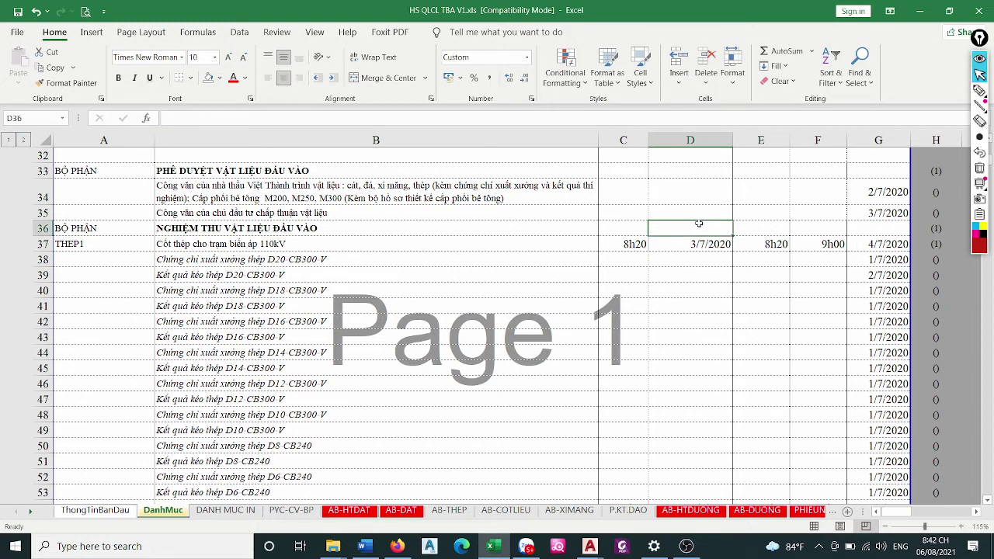
text(NGÀY gửi)
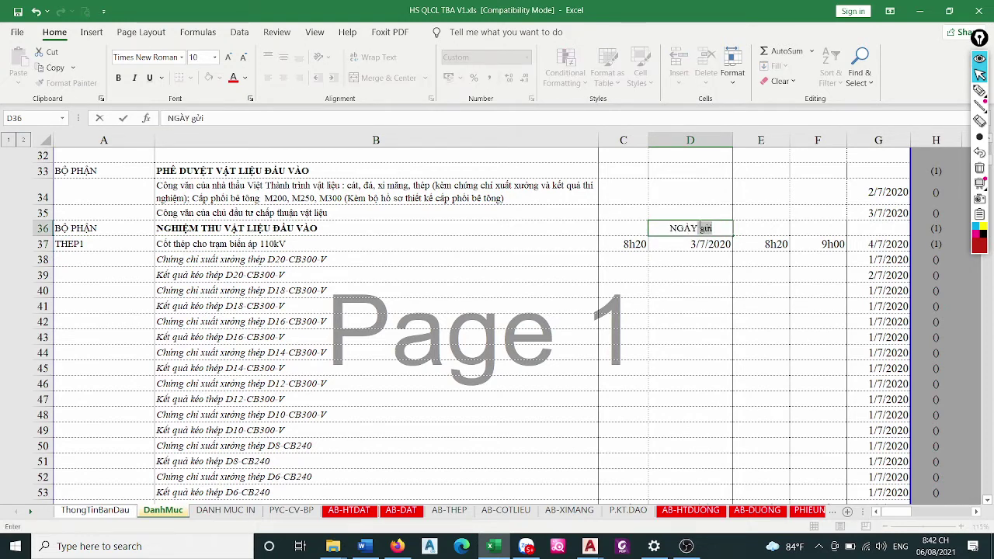
key(BackSpace)
key(Tab)
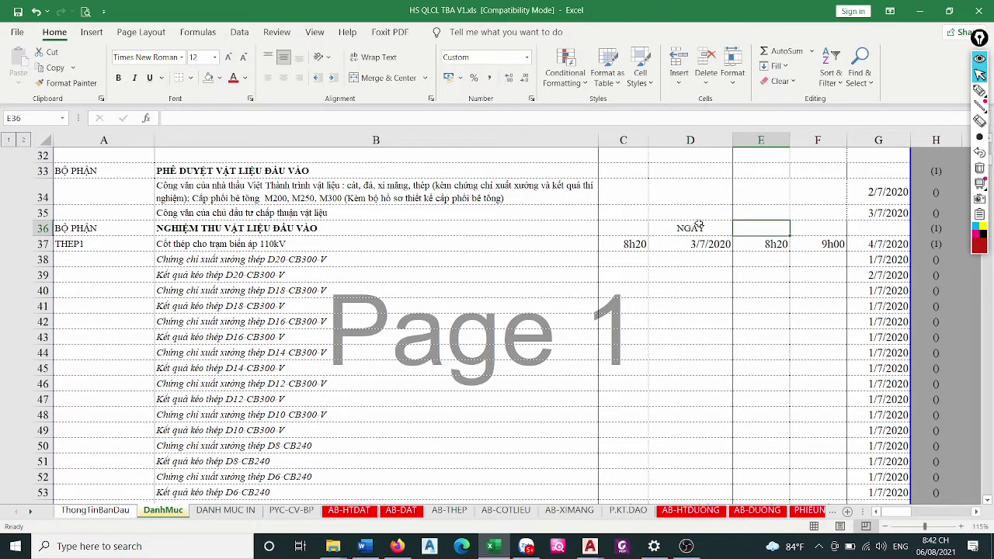
Enter 'GIỜ' as the E36 heading and click back through A36–A38 to THEP1 in A37
text(GIỜ BĐ)
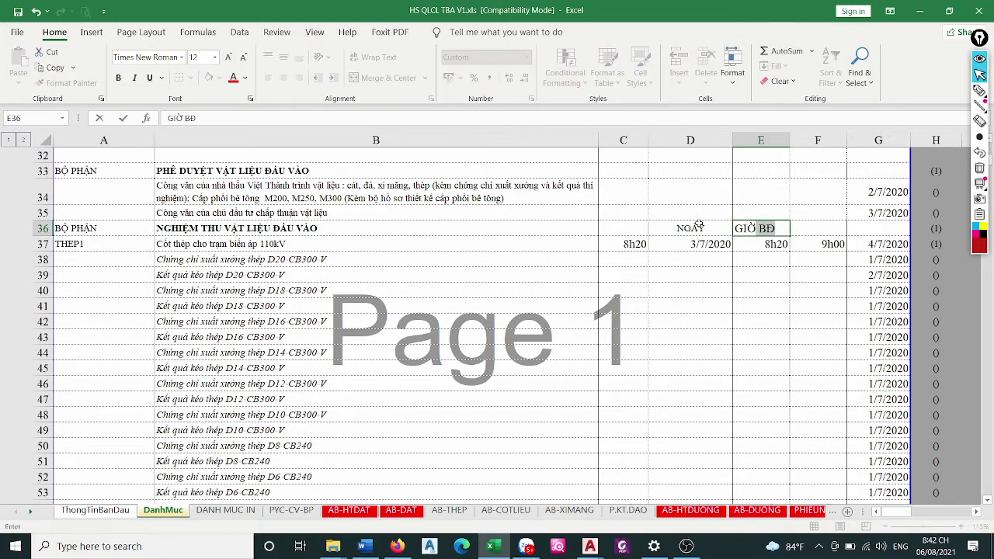
key(BackSpace)
key(Return)
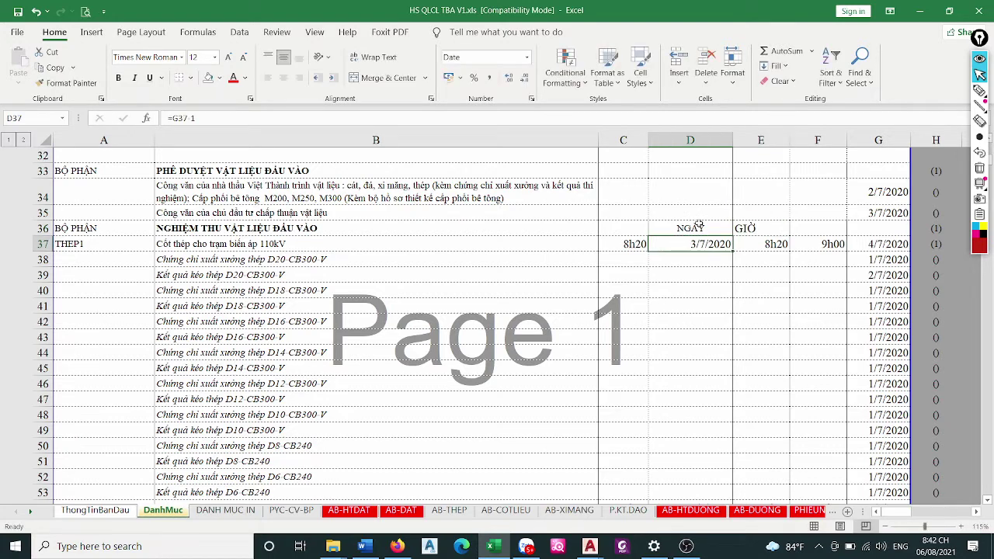
click(303, 233)
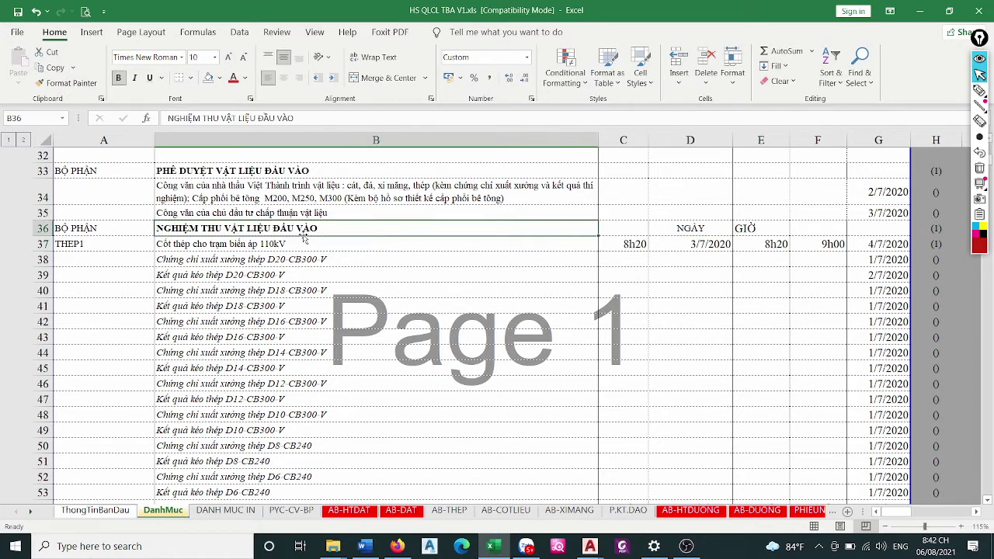
click(105, 230)
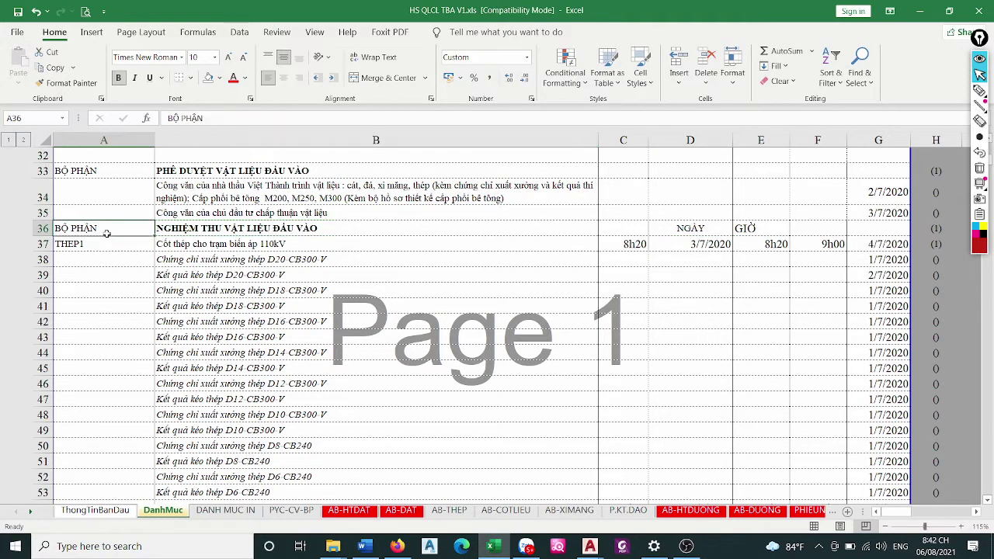
click(99, 243)
click(76, 256)
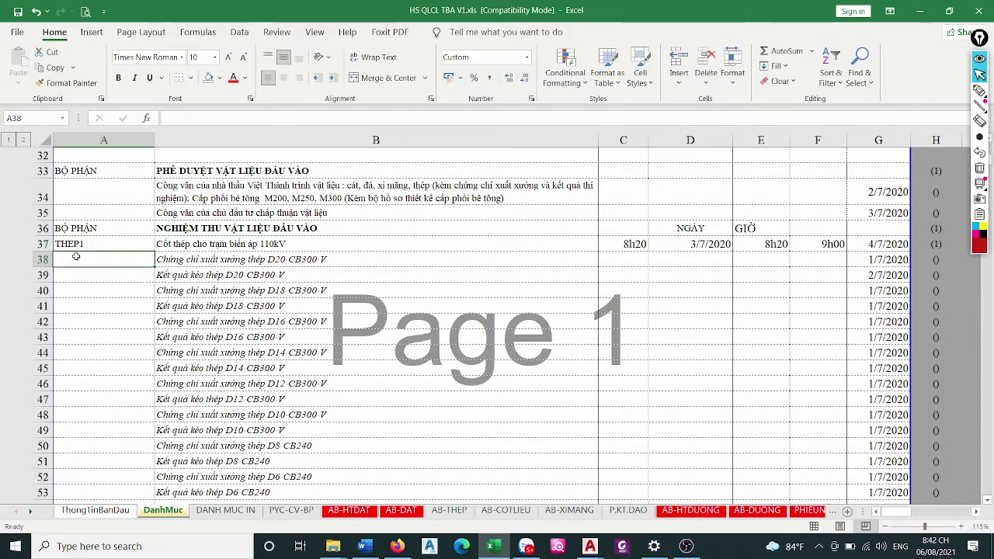
click(78, 245)
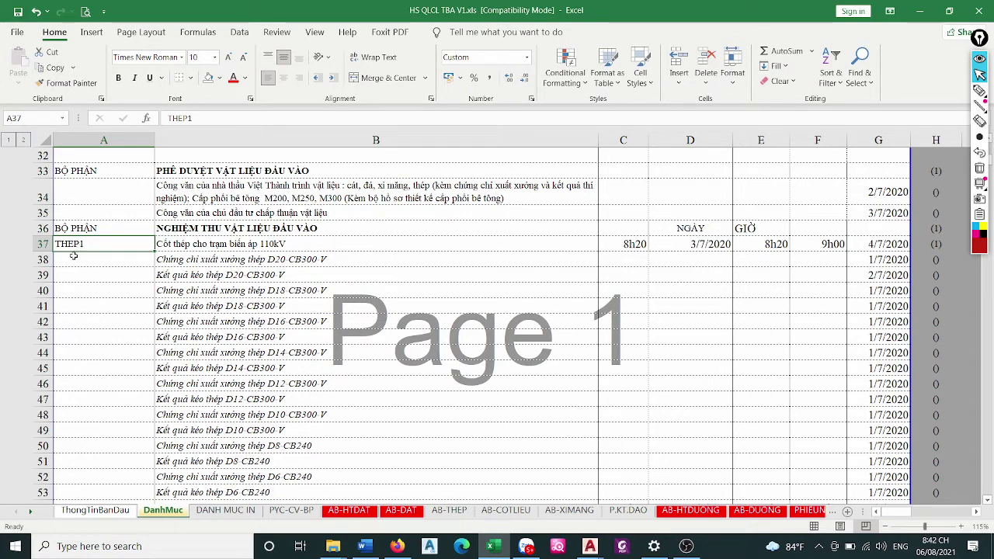
Fill A37 yellow and enter 'CHỖ NÀY SẼ GHÉP VÀO SỐ BIÊN BẢN' in A38
click(220, 78)
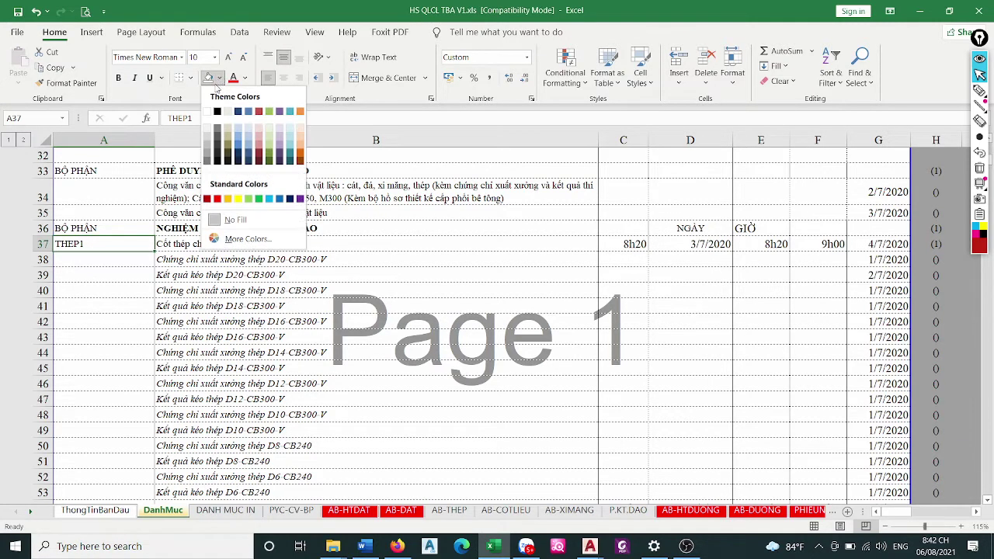
click(238, 199)
click(84, 257)
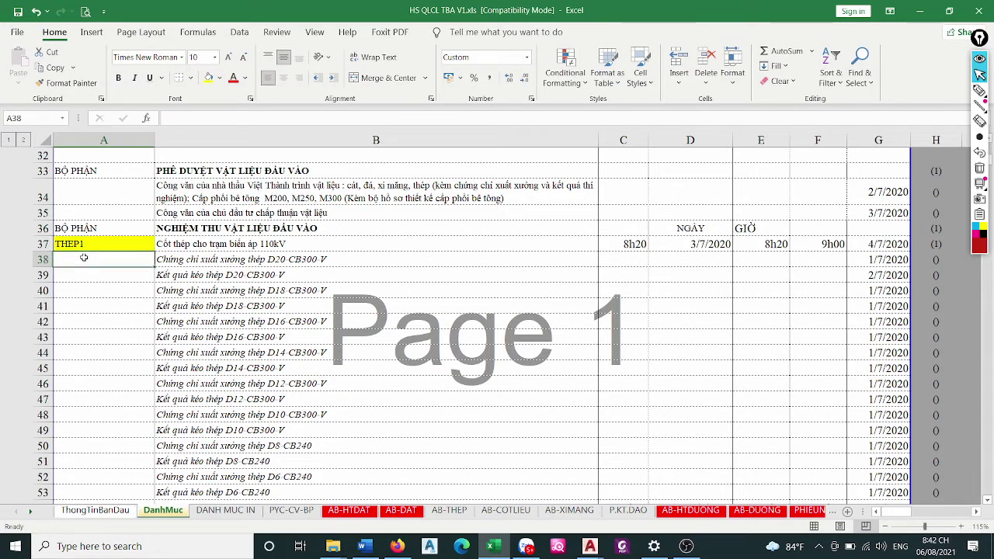
text(CHỜ)
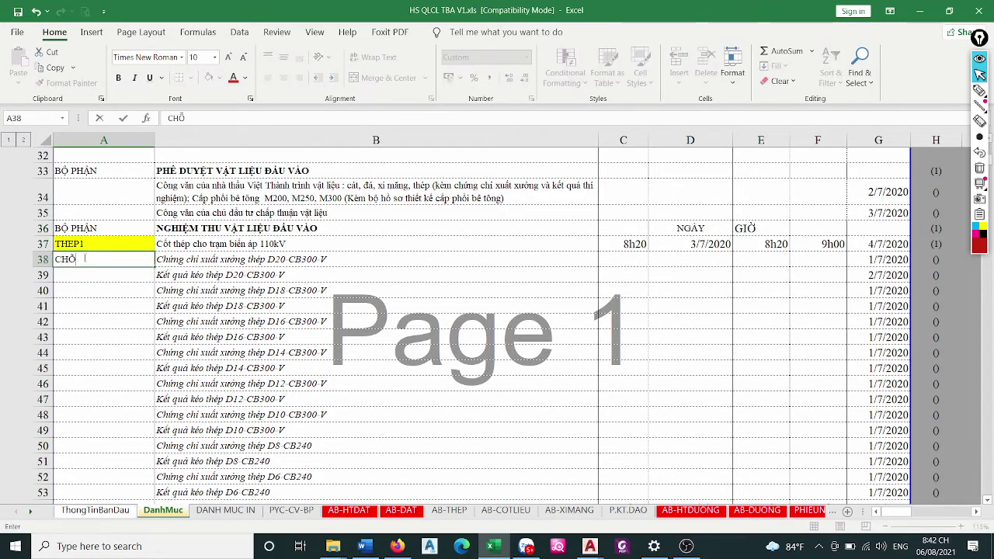
text( NÀY SẼ)
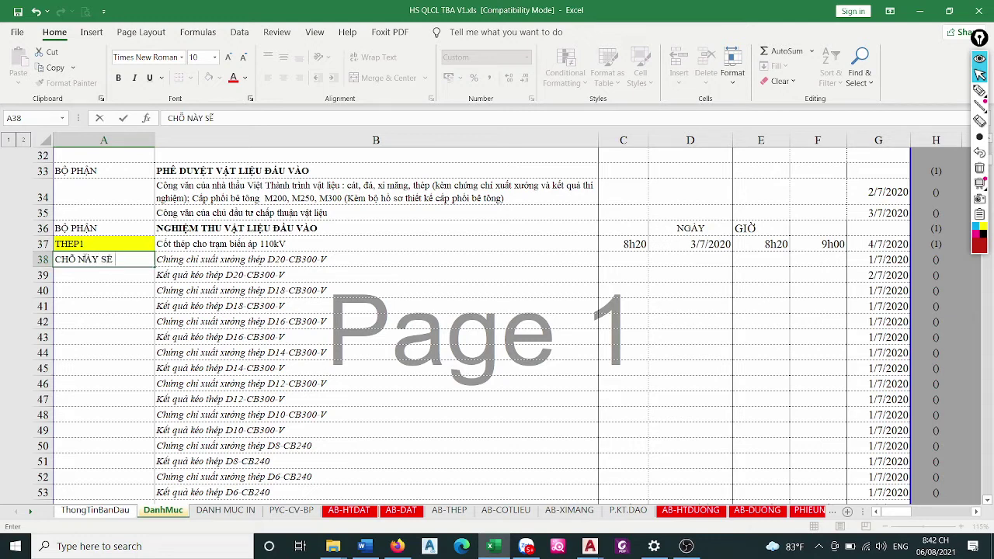
text(LA)
key(BackSpace)
key(BackSpace)
text(GHÉP VAO)
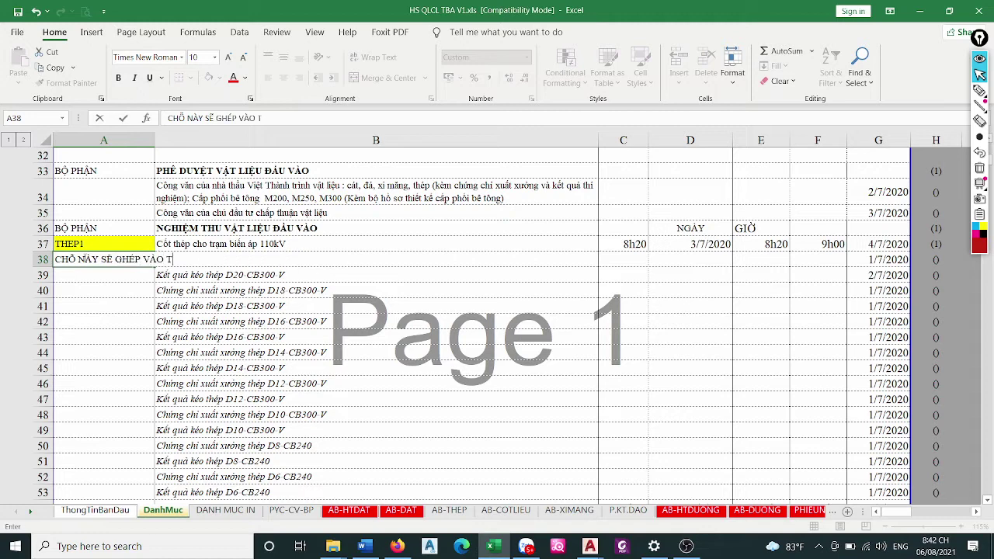
text(N)
key(BackSpace)
key(BackSpace)
key(BackSpace)
text(MA)
text( H)
key(BackSpace)
key(BackSpace)
key(BackSpace)
key(BackSpace)
key(BackSpace)
text(Ố BI)
text(ÊN BAN)
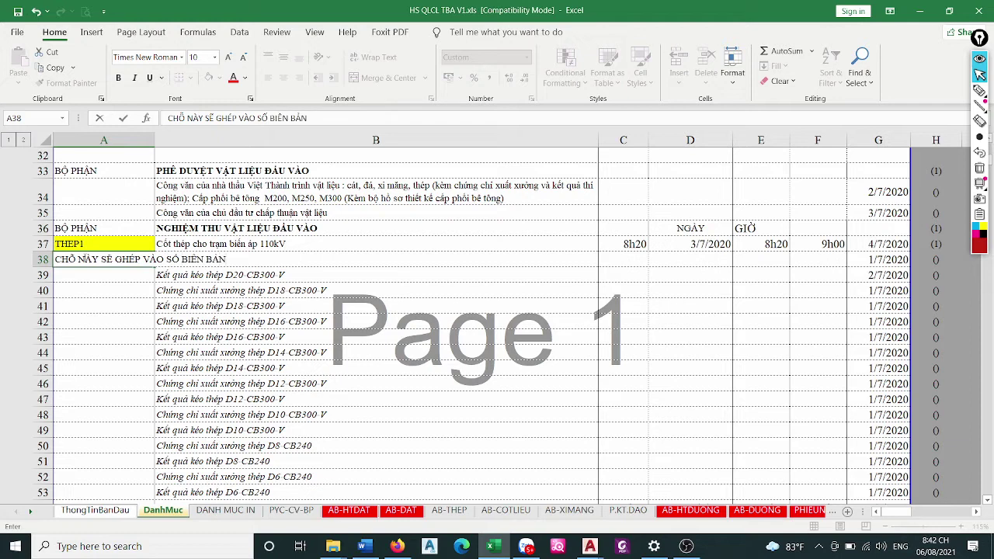
key(Return)
Review the THEP1 row cells A37, B37, B38 and the 4/7/2020 date in G37
click(84, 247)
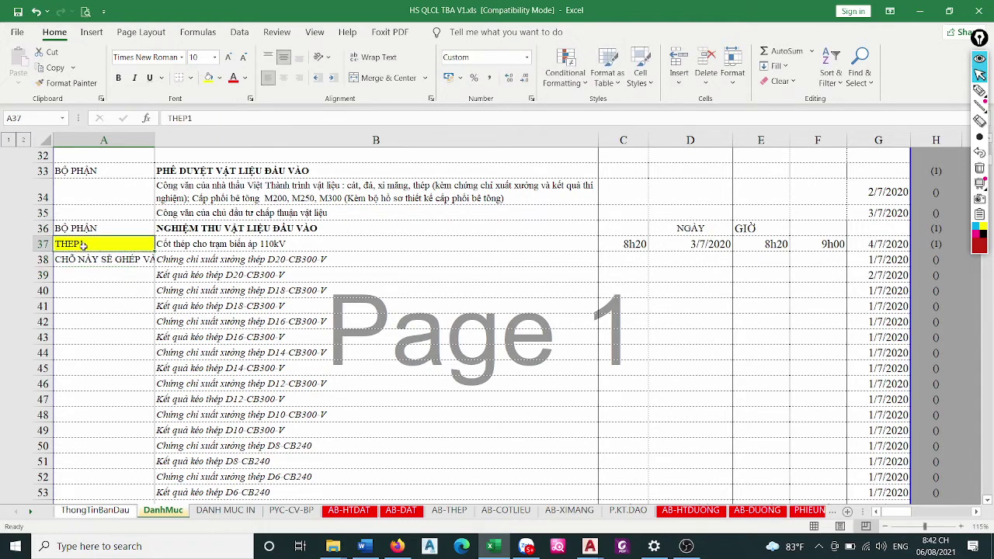
click(207, 258)
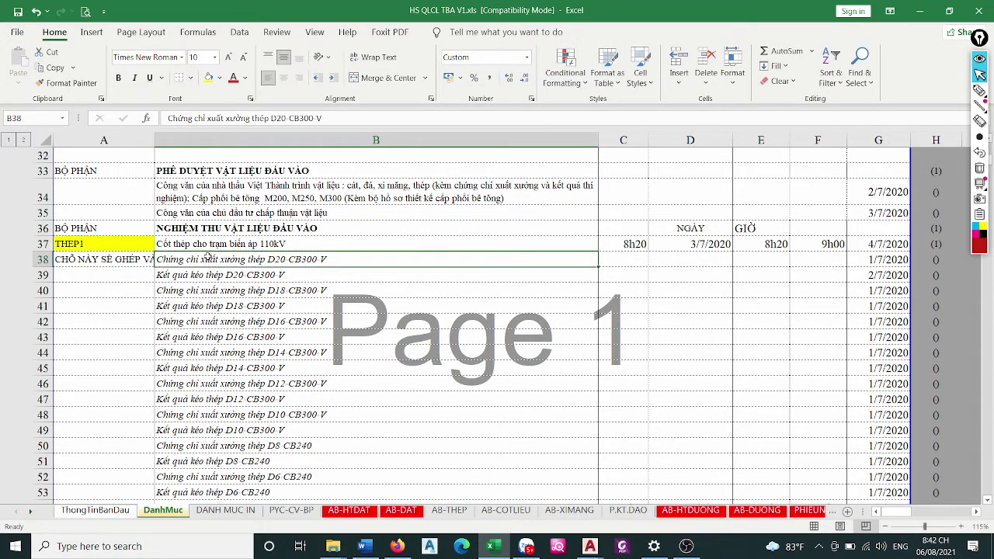
click(204, 245)
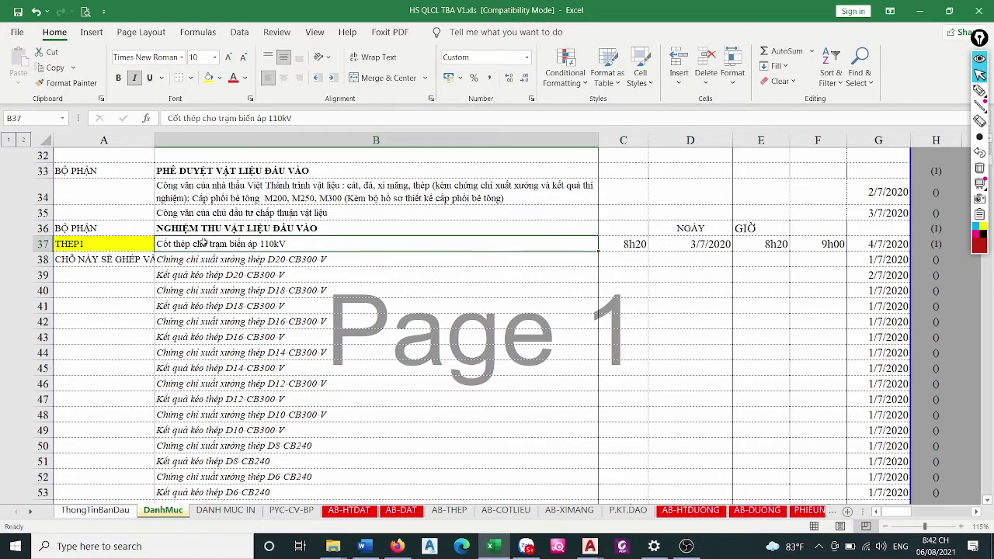
click(888, 243)
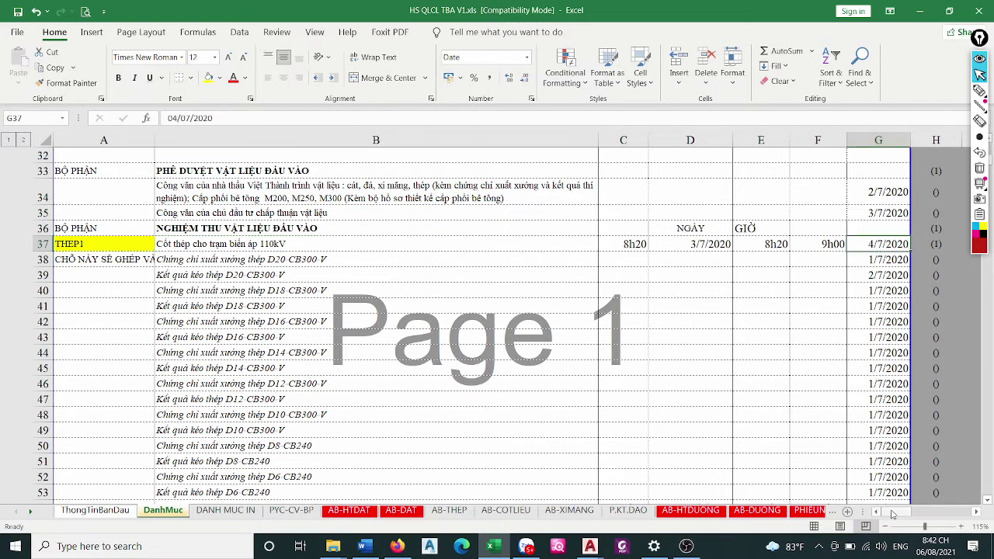
Circle the MÃ HIỆU CÔNG VIỆC work-code column, down to THEP, in red freehand ink
drag(893, 513, 901, 513)
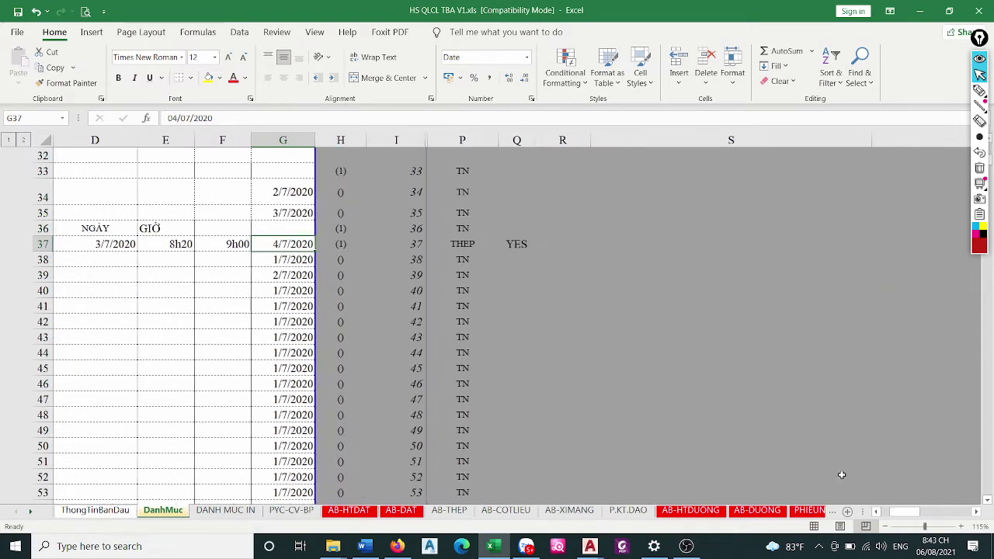
click(462, 243)
scroll(462, 248, up, 3)
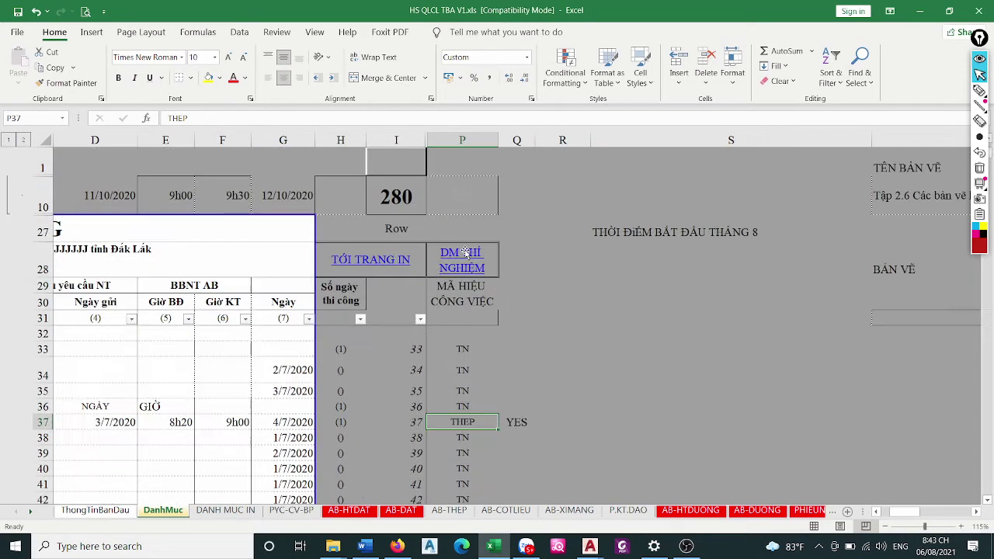
click(979, 91)
mouse_move(486, 231)
mouse_down()
mouse_move(527, 362)
mouse_move(514, 237)
mouse_move(485, 233)
mouse_up()
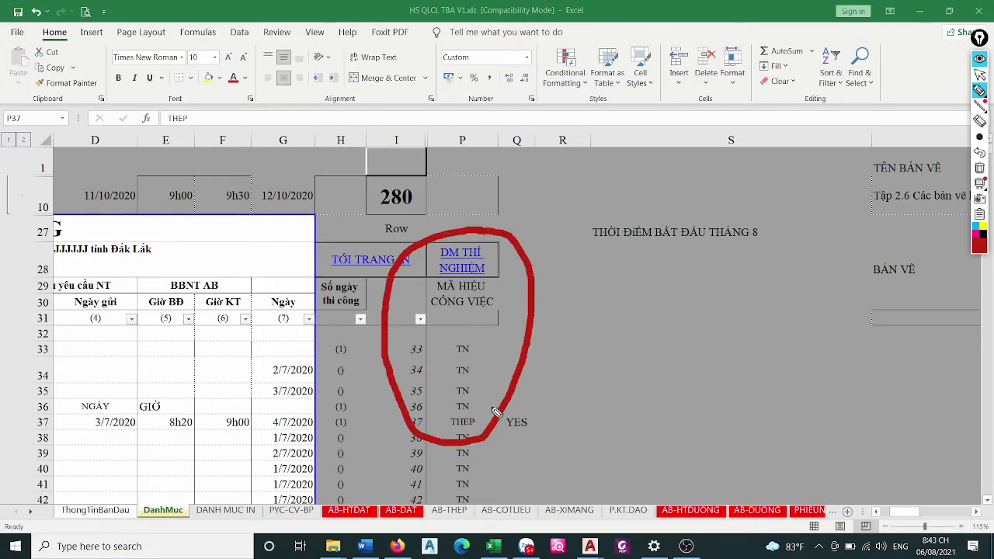
mouse_move(451, 334)
mouse_down()
mouse_move(457, 447)
mouse_move(452, 339)
mouse_up()
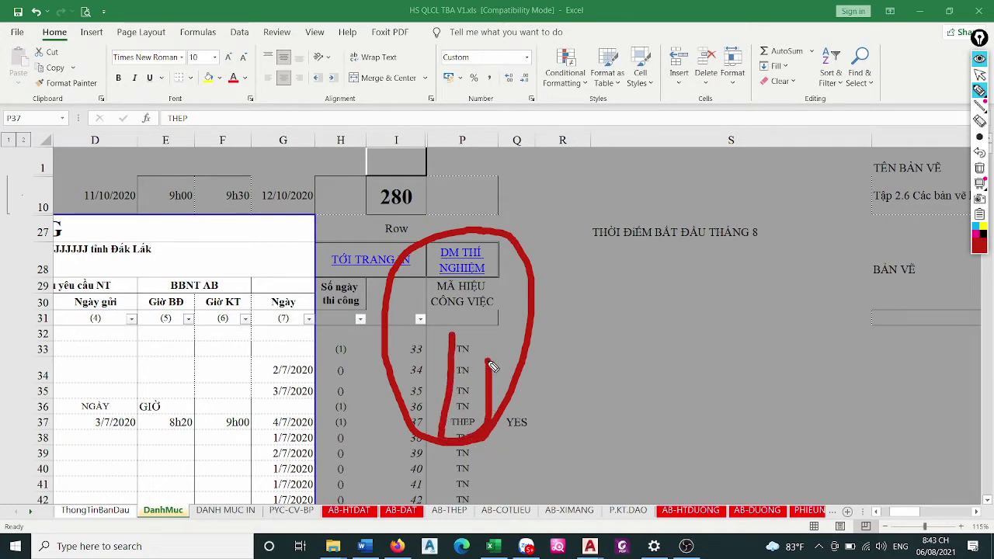
Type the note 'BẠN ĐẶT TÊN CHO CÁC CÔNG TÁC' into R37 beside YES
click(557, 370)
click(554, 425)
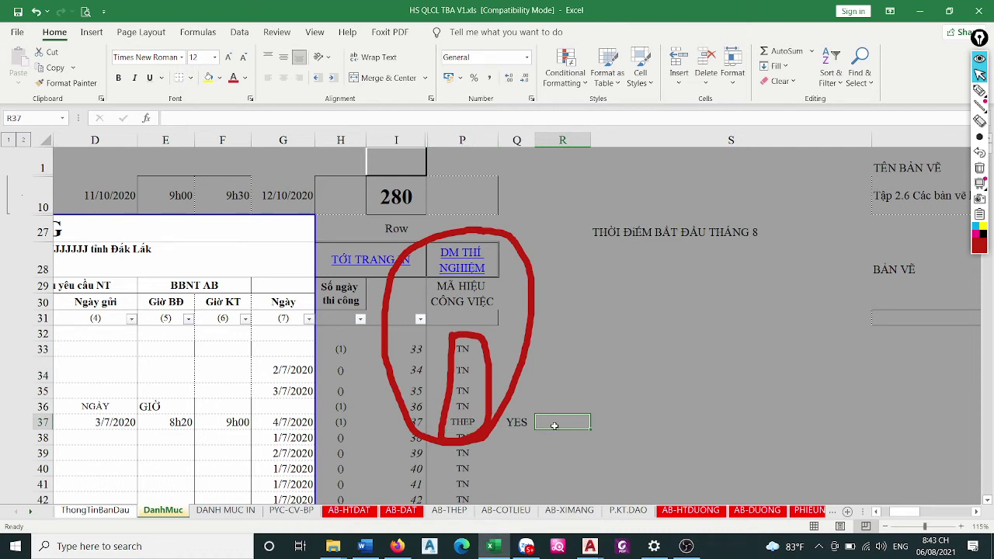
text(BẠN Đ)
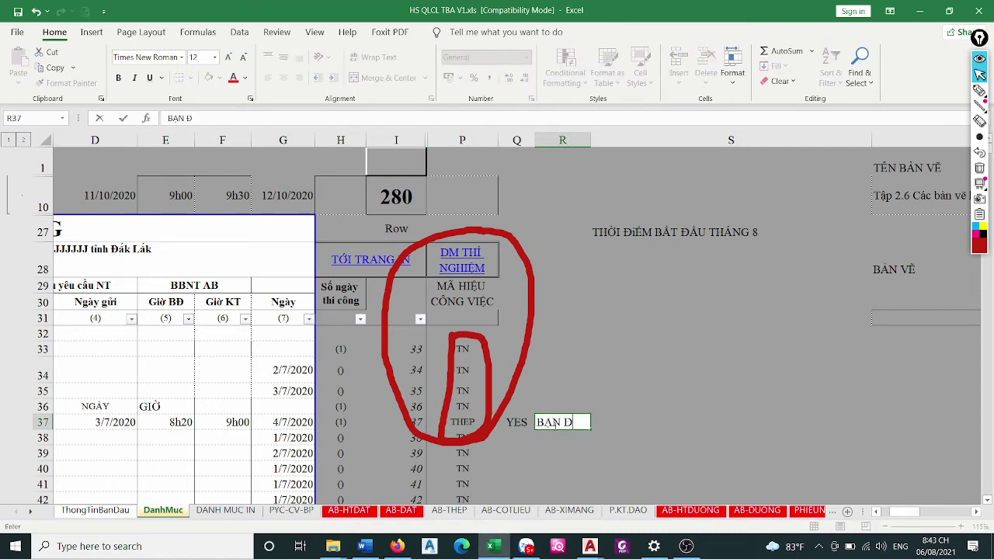
text(ẶT TÊN)
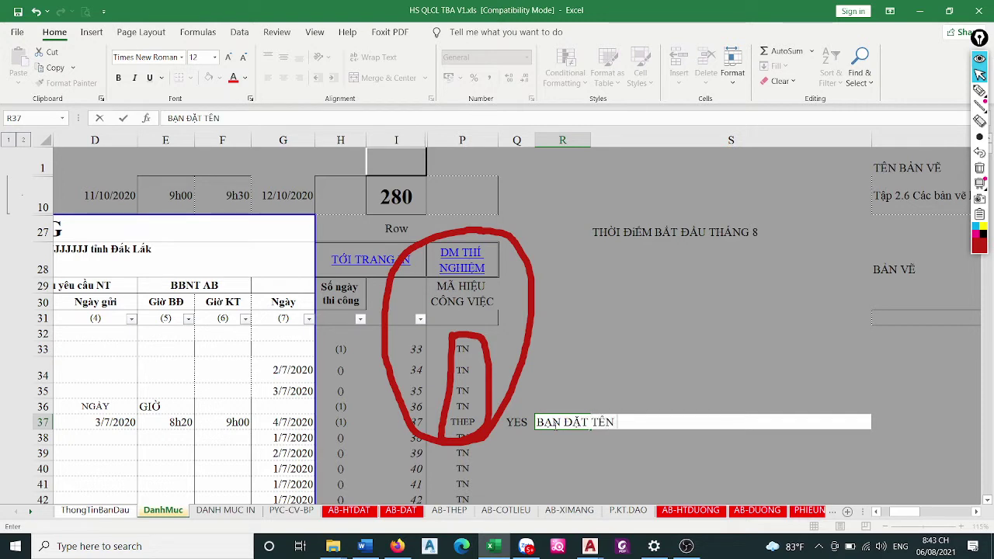
text( CHO)
text( CÁC)
text( CÔNG T)
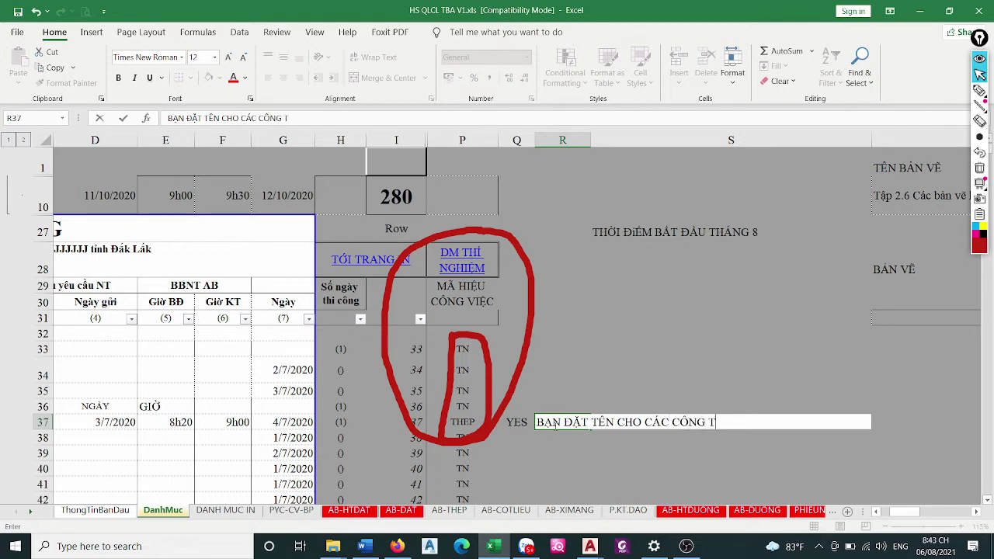
text(ÁC, VÚ)
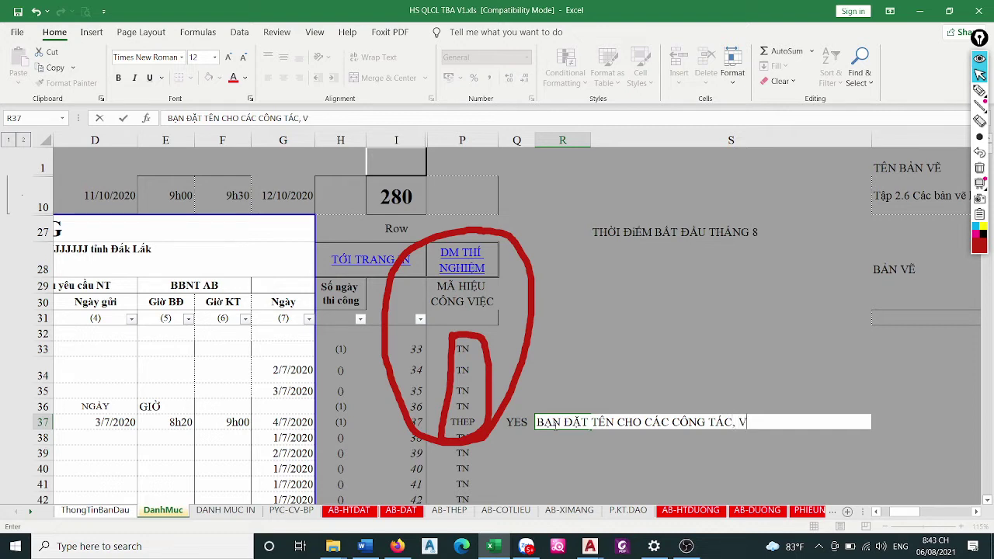
Abandon the partly typed note in R37, leaving the cell empty
text(Ú)
key(BackSpace)
text(I)
text( DỤ: )
text(TH)
text(EPs)
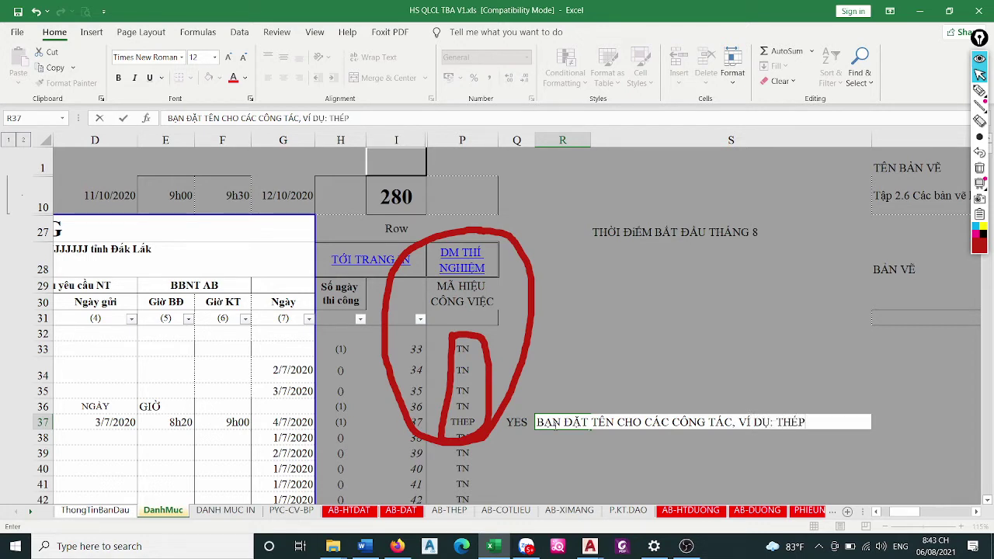
text(, CỐ)
key(BackSpace)
key(Escape)
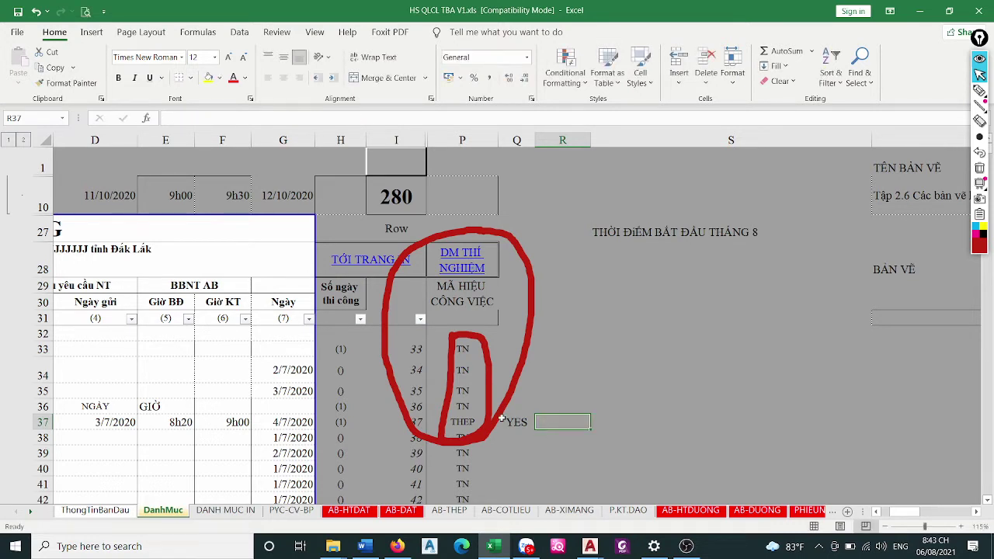
Enter the code XM in cell R54 beside the XM row
click(979, 168)
scroll(503, 325, down, 1)
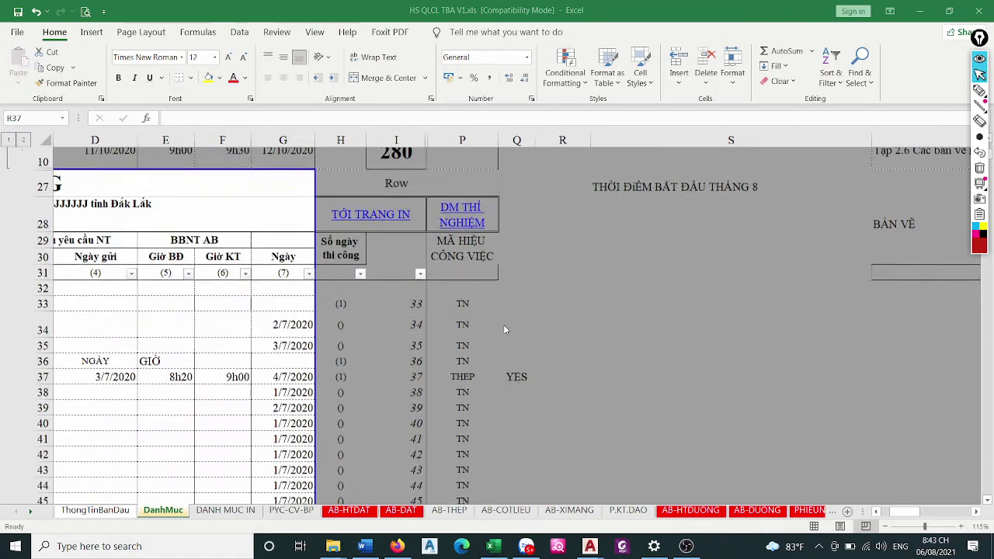
scroll(505, 326, down, 3)
scroll(505, 326, down, 2)
scroll(464, 341, down, 1)
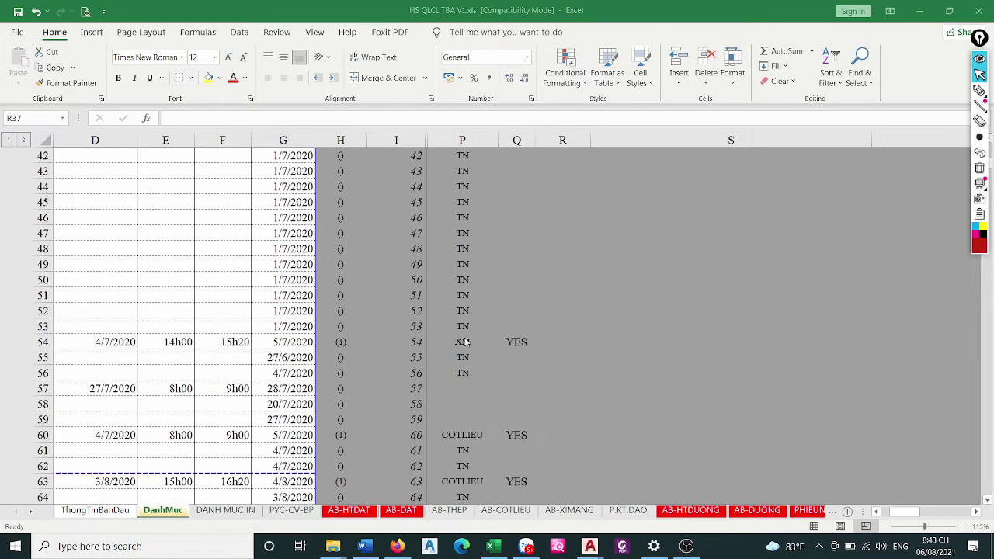
click(562, 341)
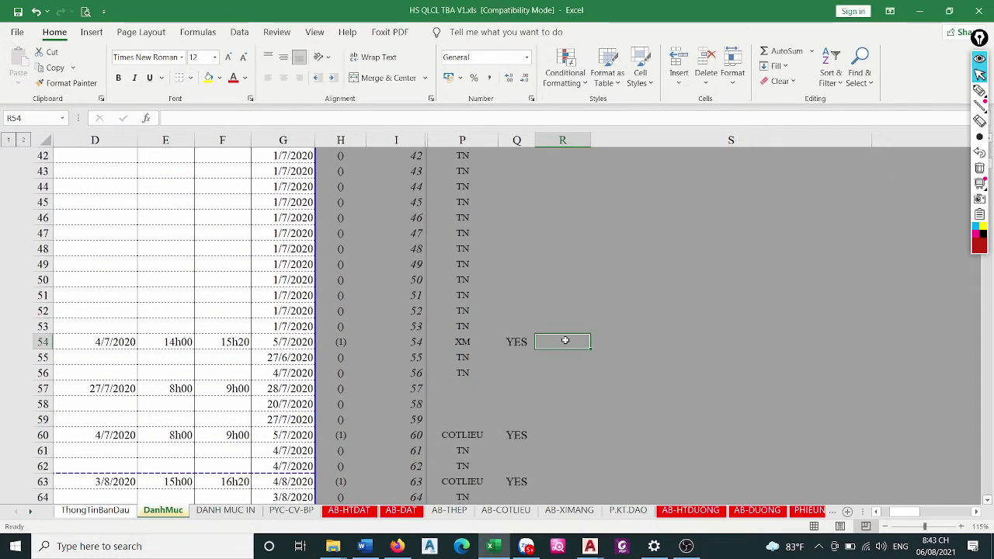
text(XM)
click(576, 316)
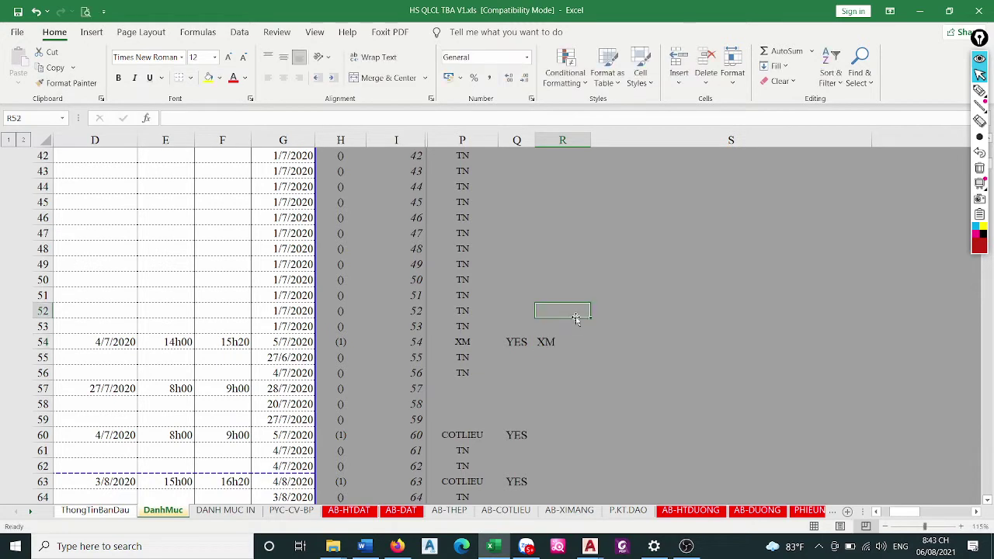
click(556, 342)
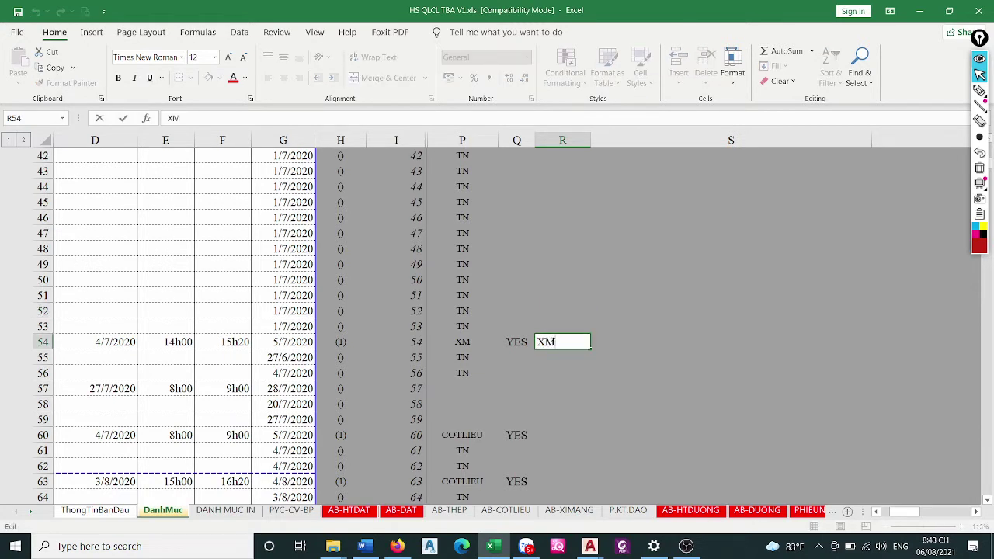
key(Escape)
Inspect the COTLIEU code in P60 and the TN code in P55 without changing them
scroll(529, 380, down, 2)
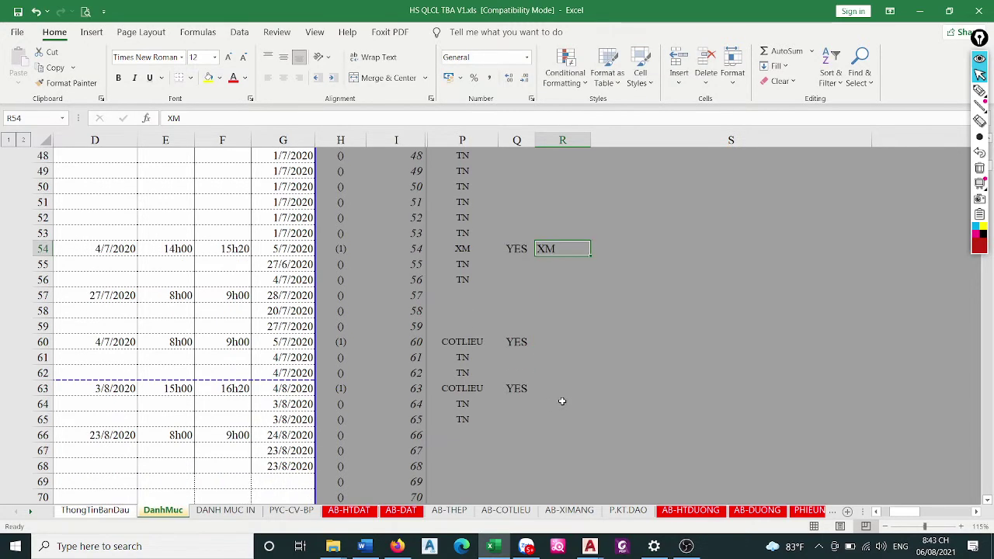
double_click(472, 341)
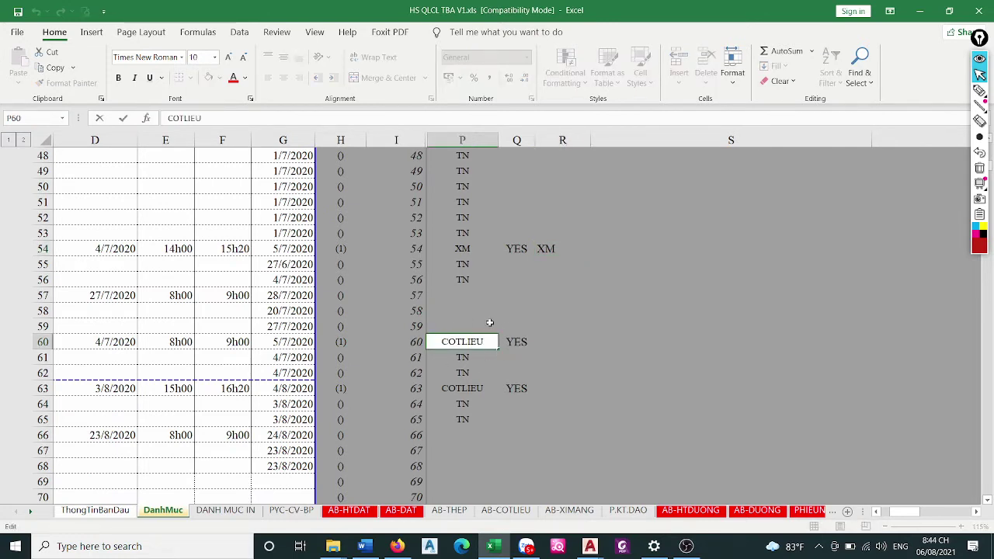
click(490, 312)
double_click(464, 265)
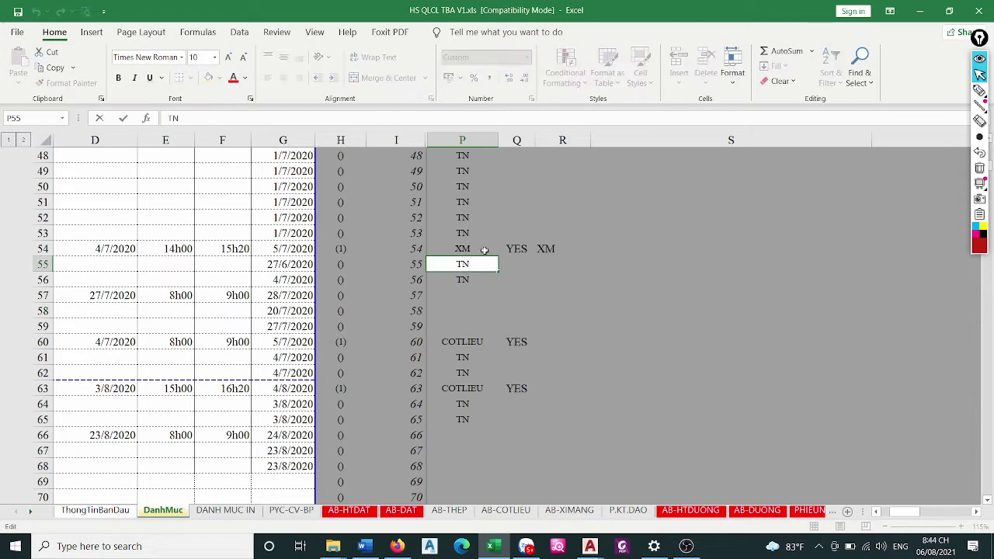
drag(916, 512, 904, 514)
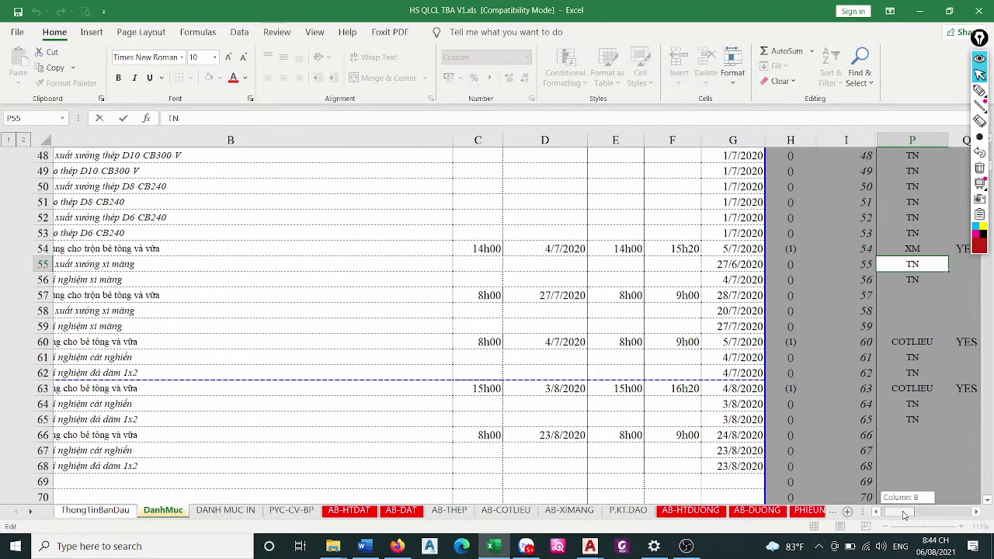
drag(905, 515, 915, 512)
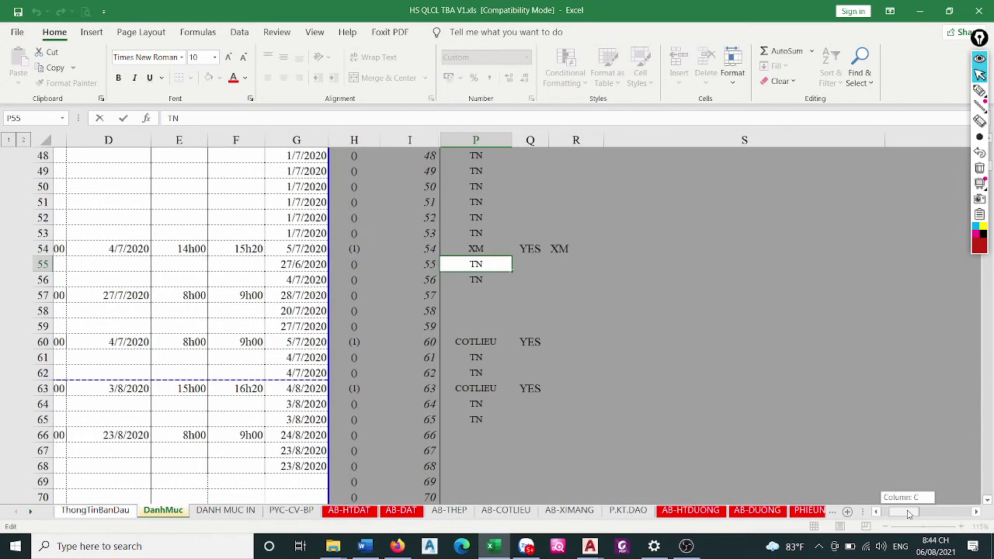
Type a Vietnamese note in R55 explaining TN covers material input documents or 'kết quả thí nghiệm'
click(576, 267)
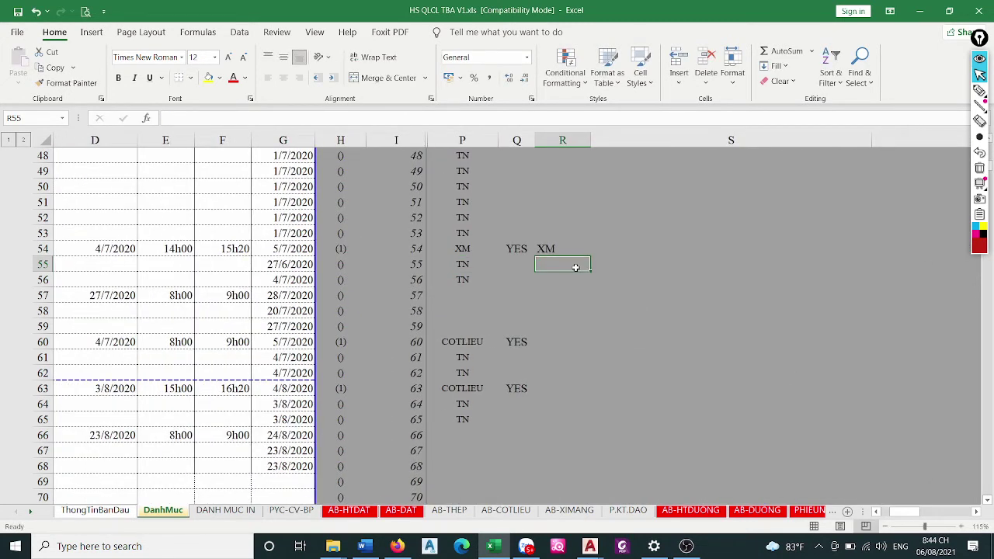
text(TN M)
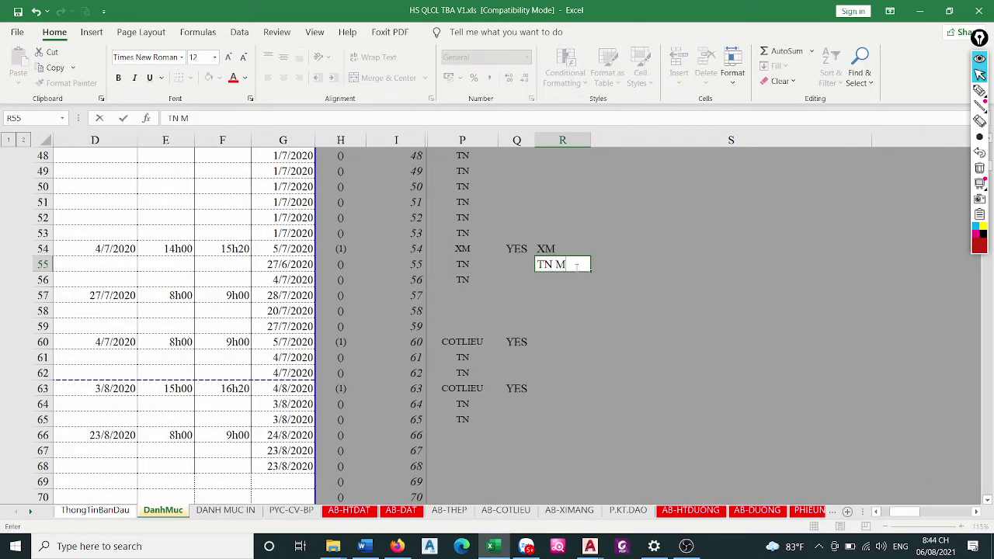
key(BackSpace)
text(min)
text(h đất)
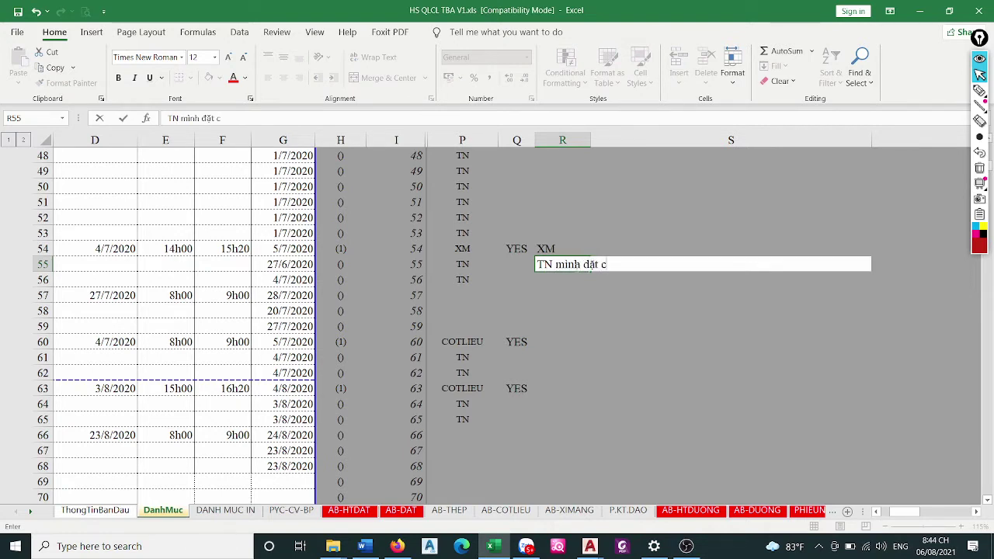
text(ho)
text( tài)
text( liệu)
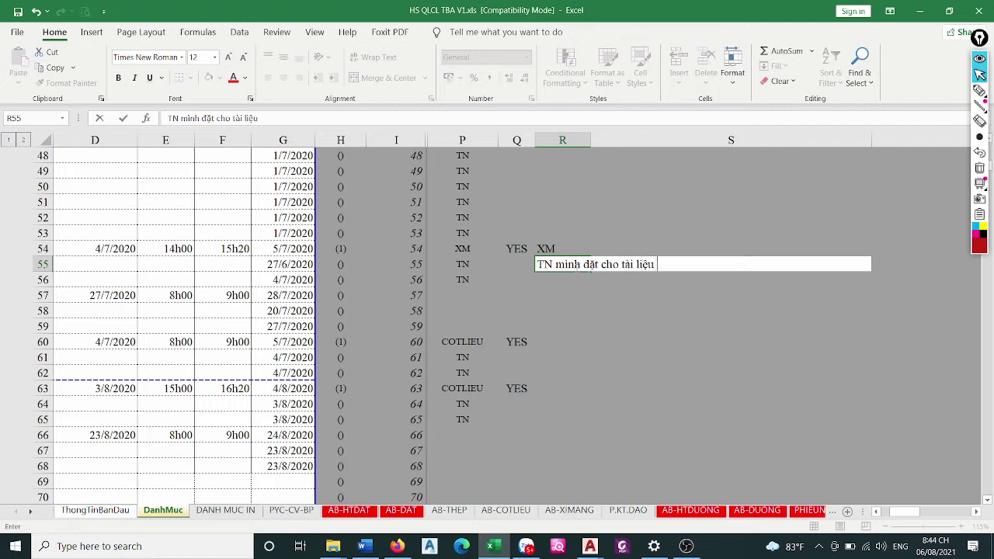
text(đ)
key(BackSpace)
key(BackSpace)
text(đầu vào của)
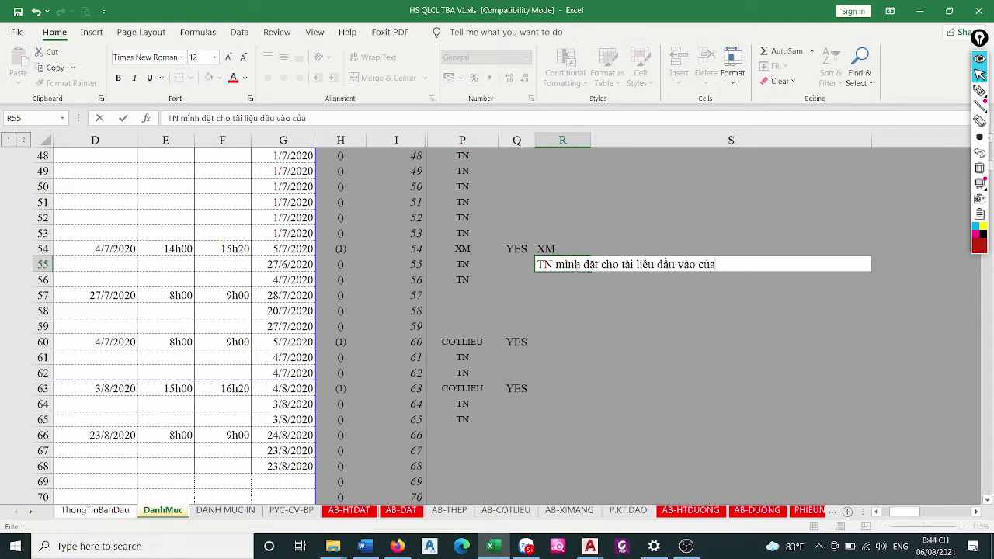
text( vâtk)
key(BackSpace)
key(BackSpace)
text(iệ)
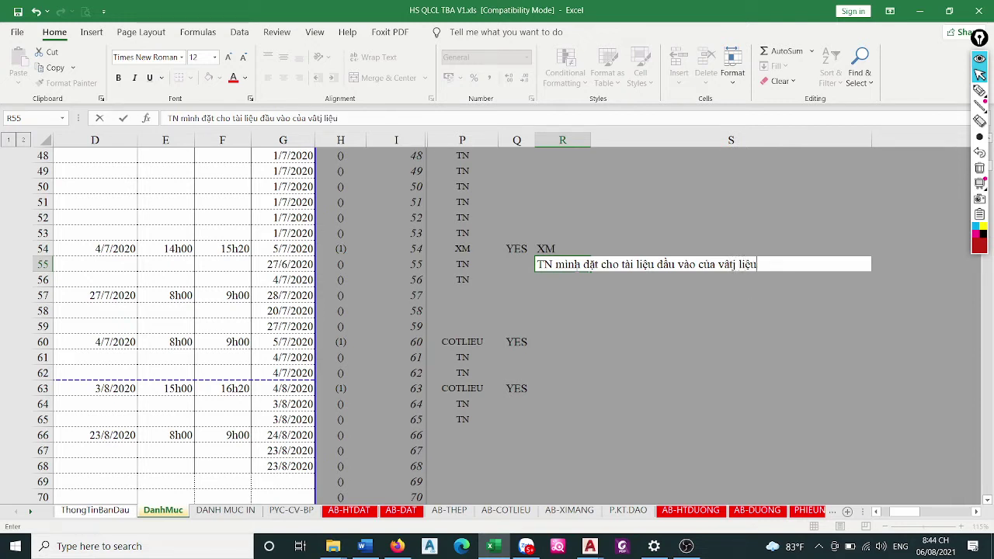
text(u)
text( hoă)
text( kết qu)
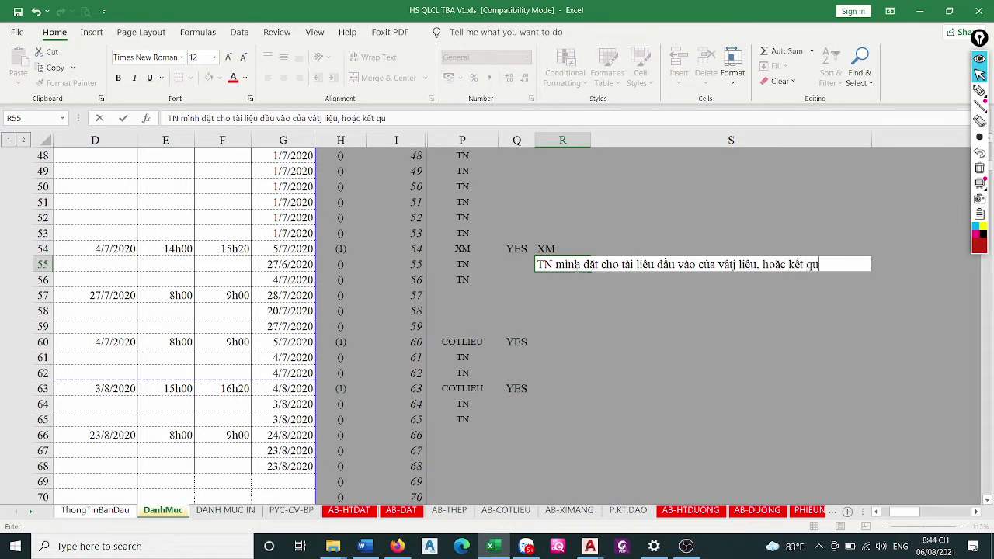
text(ả thí nghiệ)
text(m)
key(Return)
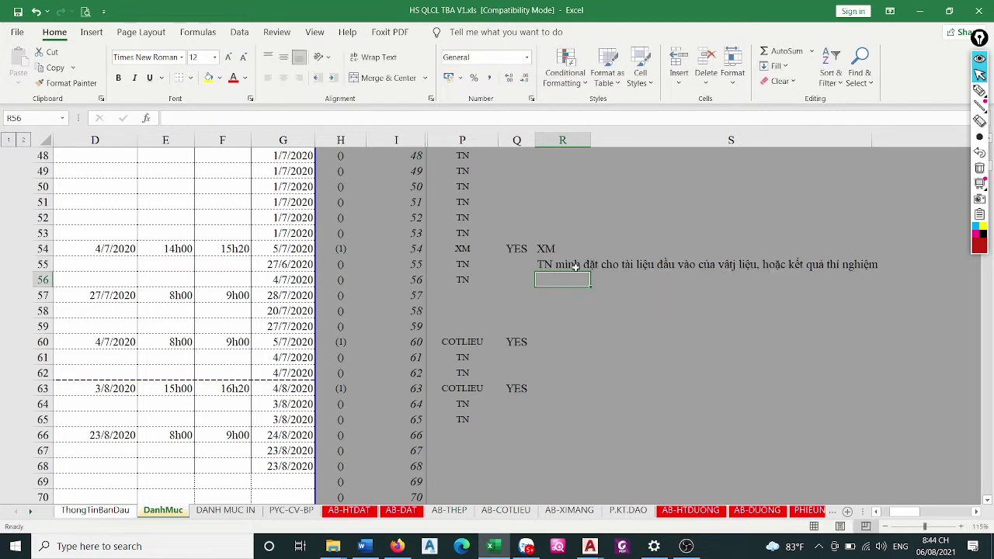
Review the TN note in R55, then delete it
click(557, 265)
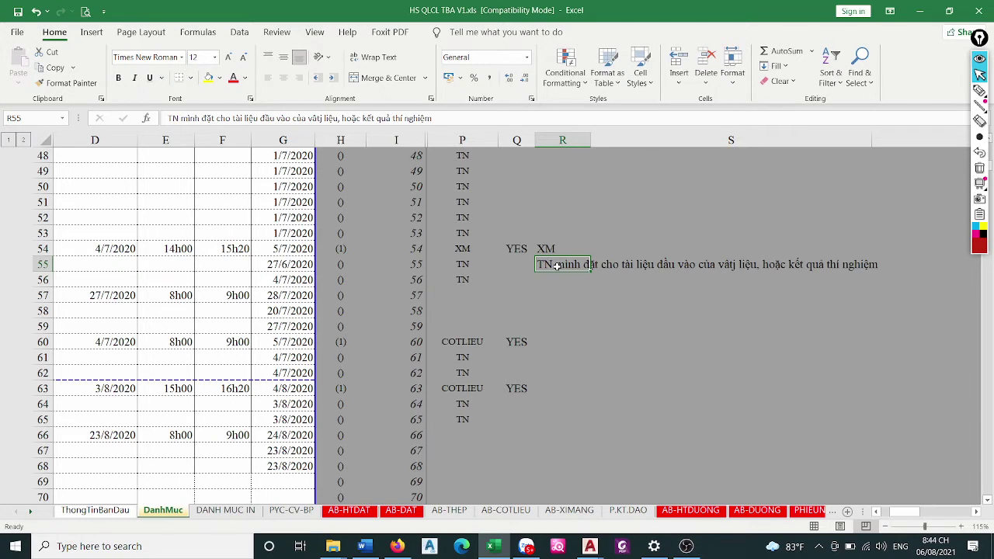
double_click(557, 266)
click(584, 308)
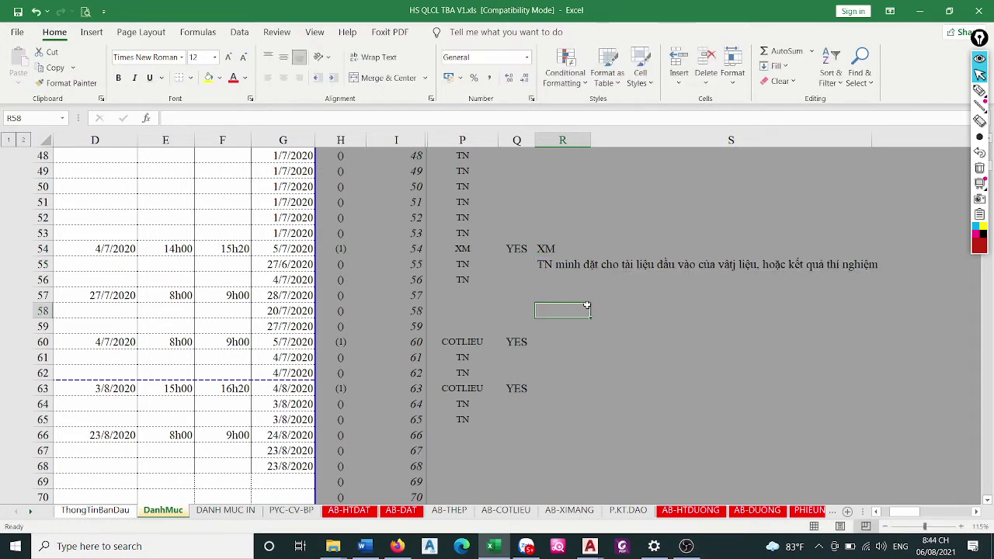
click(562, 266)
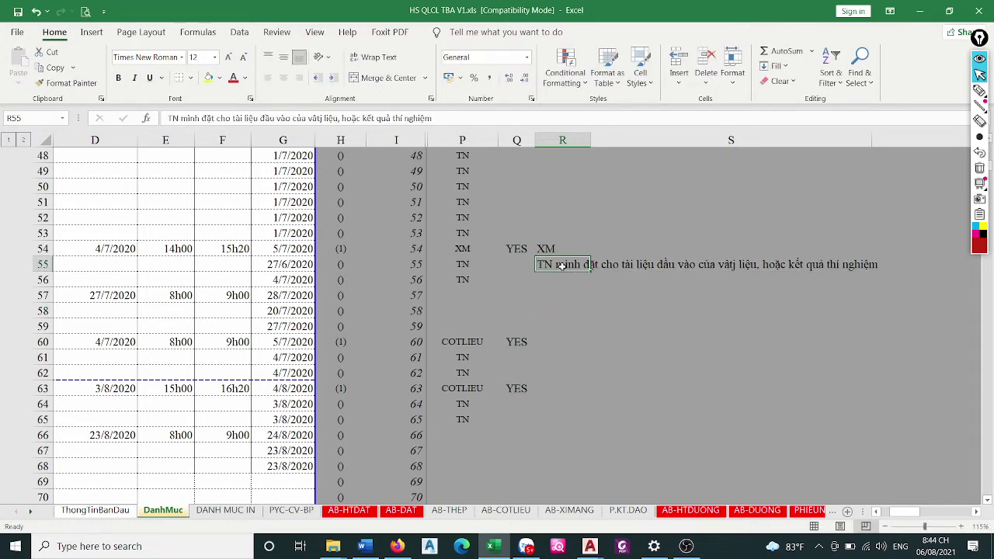
key(Delete)
Start typing 'CỐT THÉP VÁN KHUÔN MONG' in S80 beside the CTVKM code, then cancel it
scroll(560, 265, down, 3)
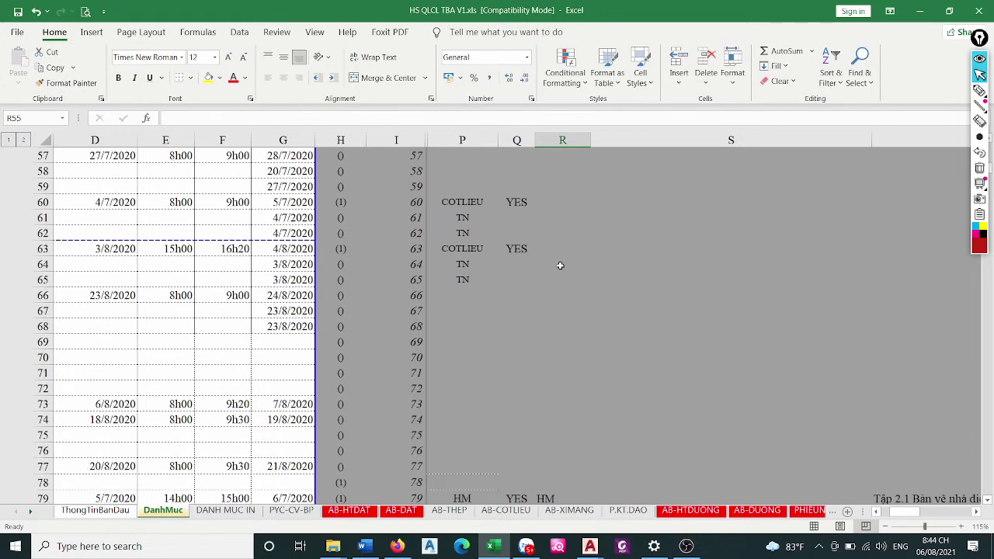
scroll(560, 266, down, 1)
scroll(560, 266, down, 3)
click(454, 328)
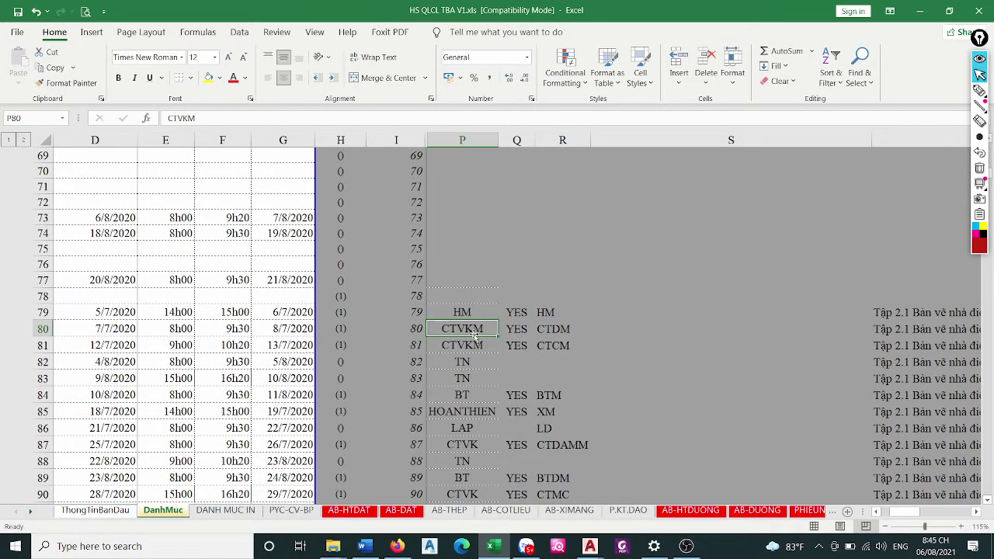
click(595, 331)
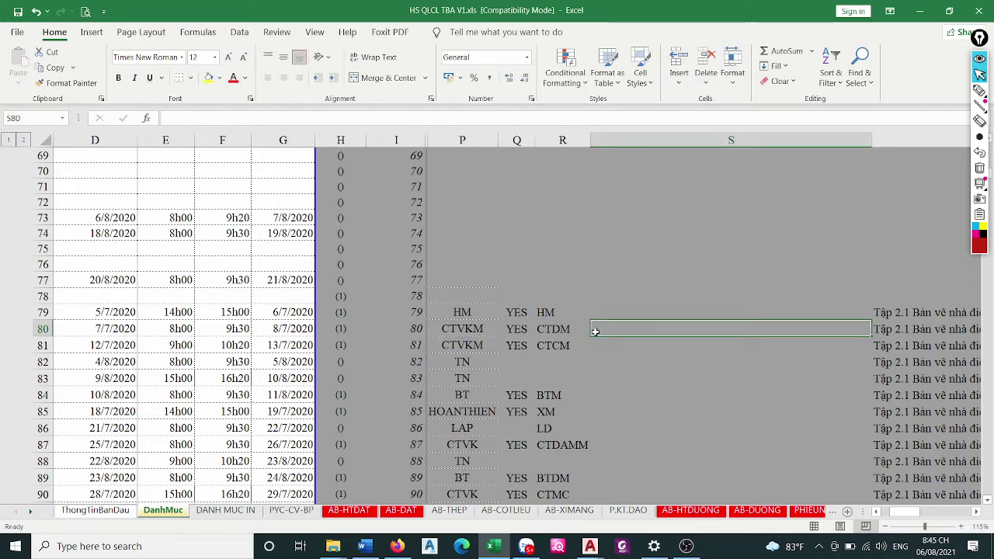
text(CỐT THEP)
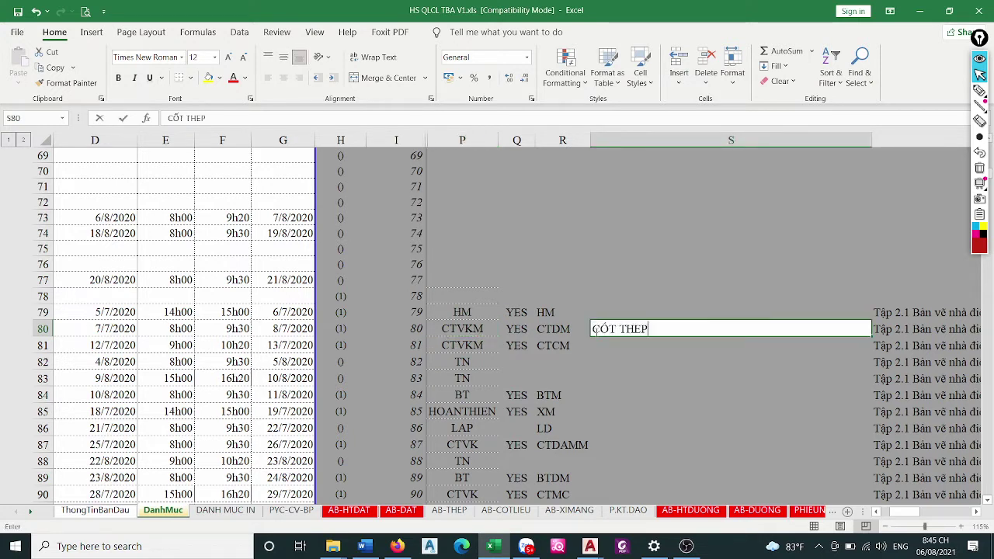
key(BackSpace)
key(BackSpace)
text(ÉP VÁN KHU)
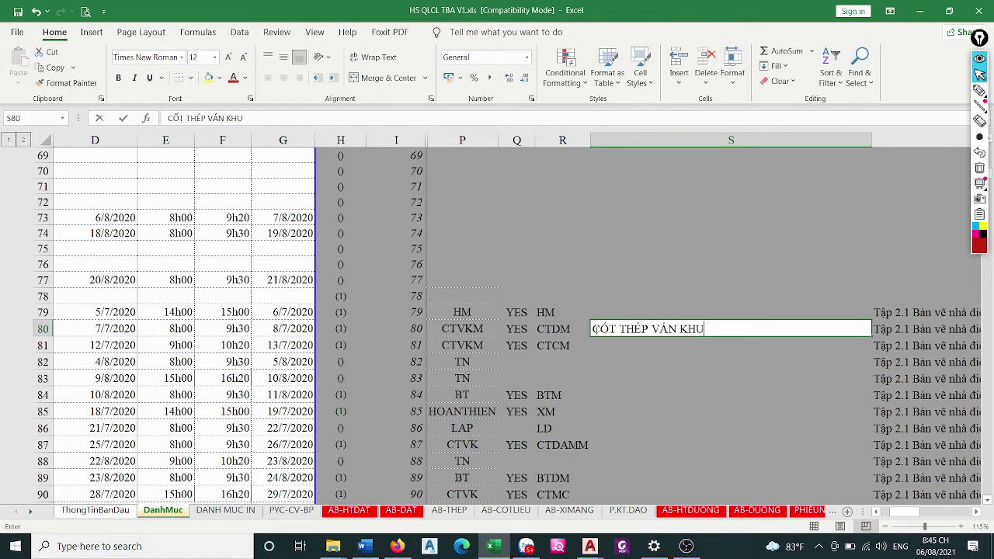
text(ÔN MONG)
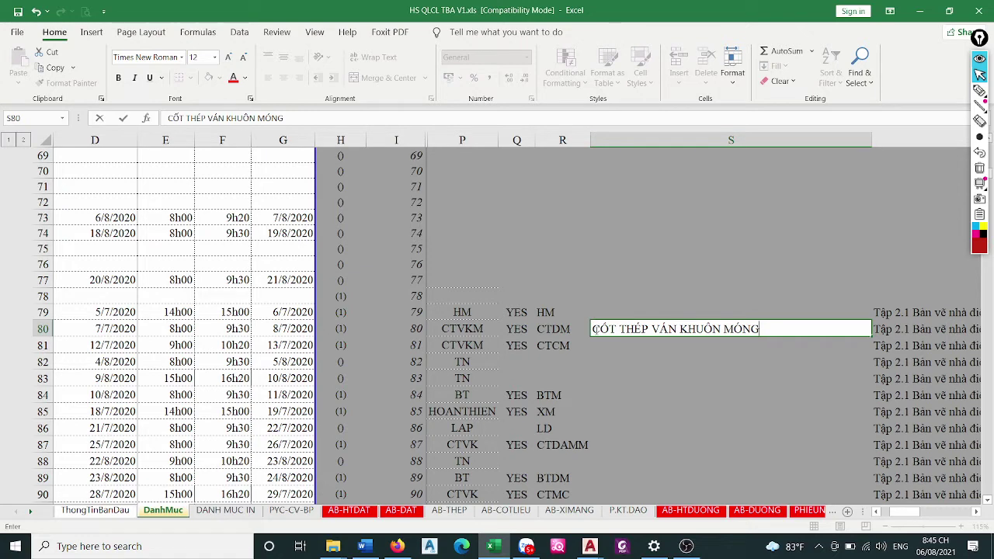
key(Escape)
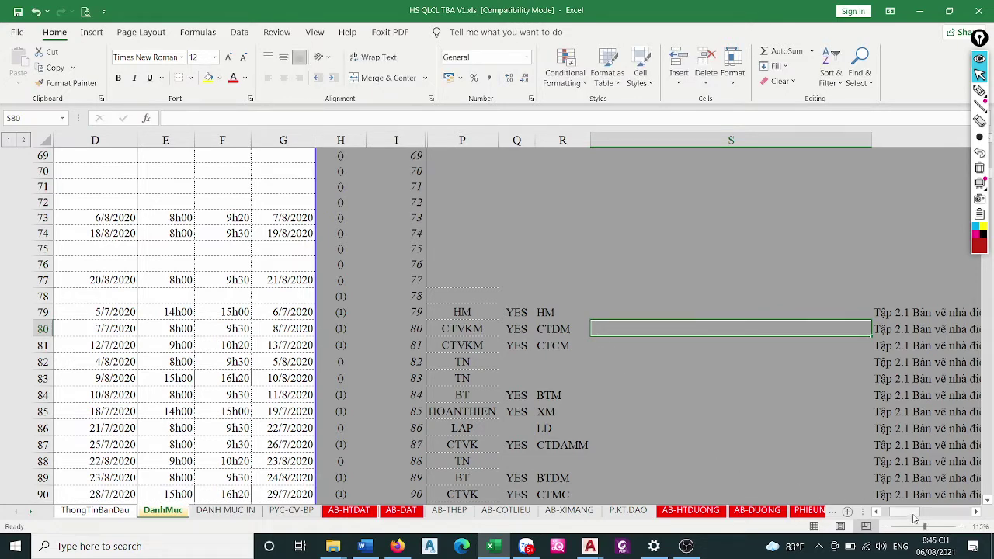
Inspect the tasks in B79–B82 and the job-code formula in A81, then switch to the Word guide
drag(915, 518, 893, 521)
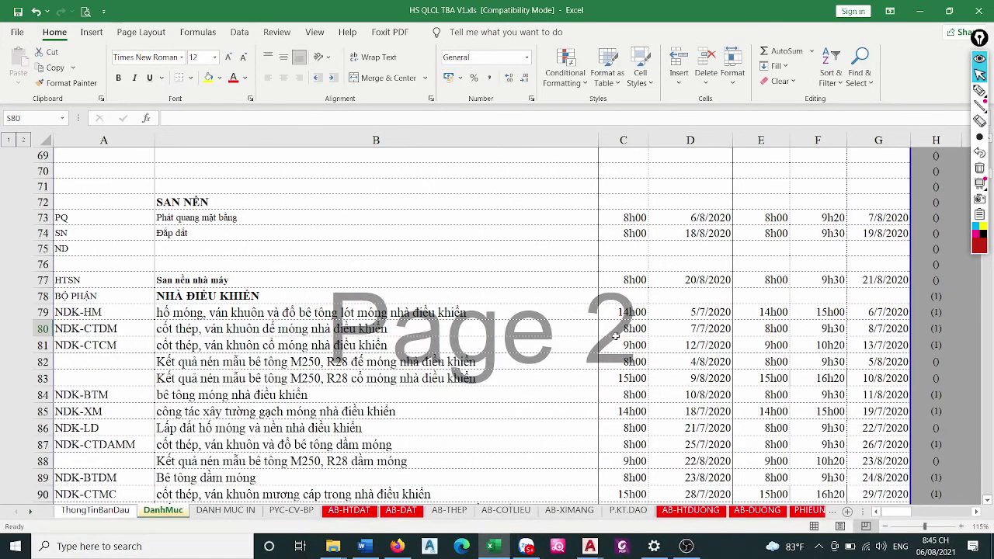
scroll(615, 336, down, 4)
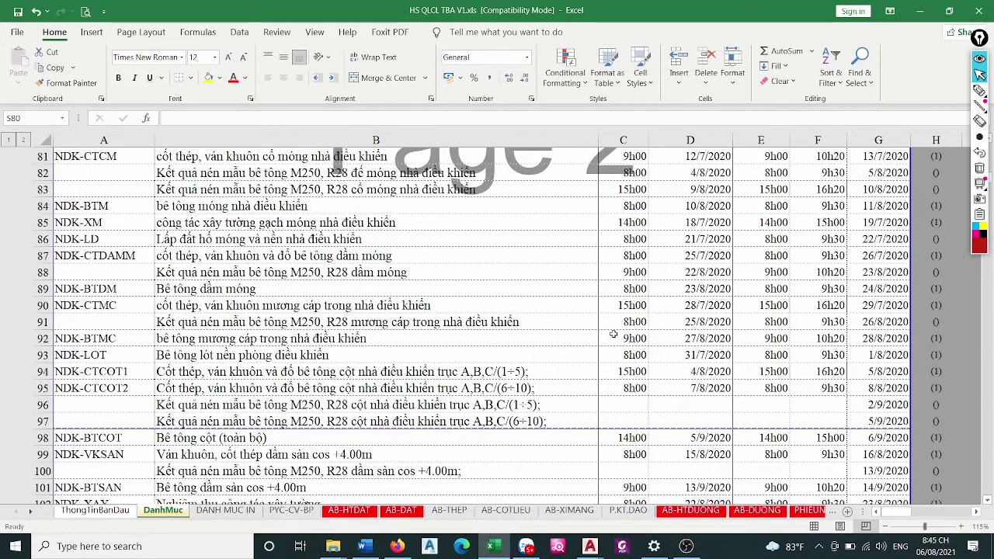
scroll(430, 327, up, 5)
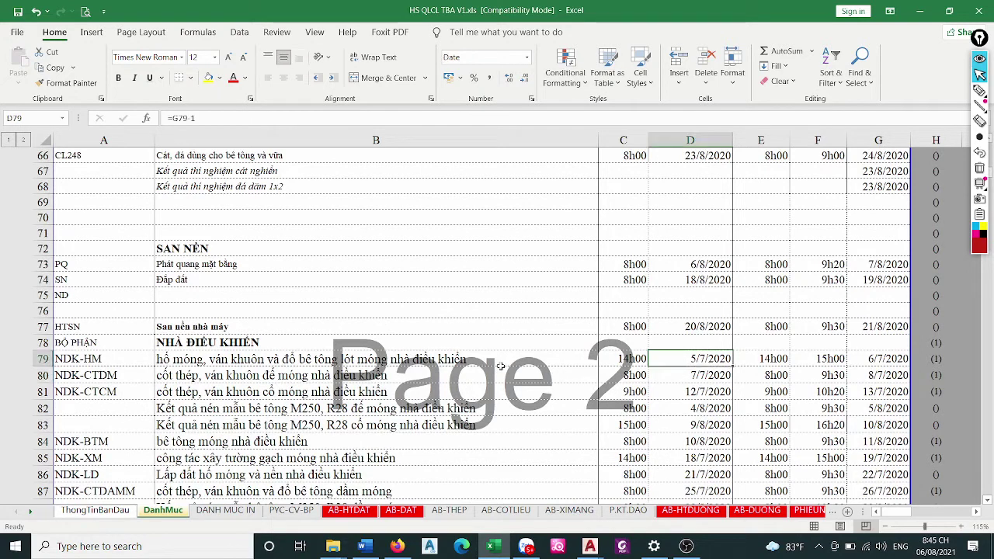
click(275, 362)
click(233, 375)
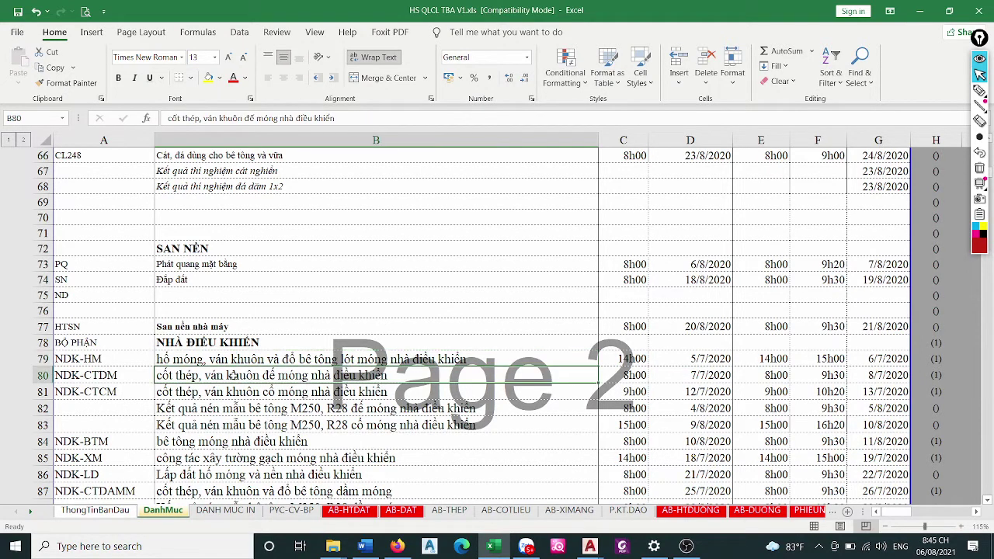
click(267, 392)
click(263, 404)
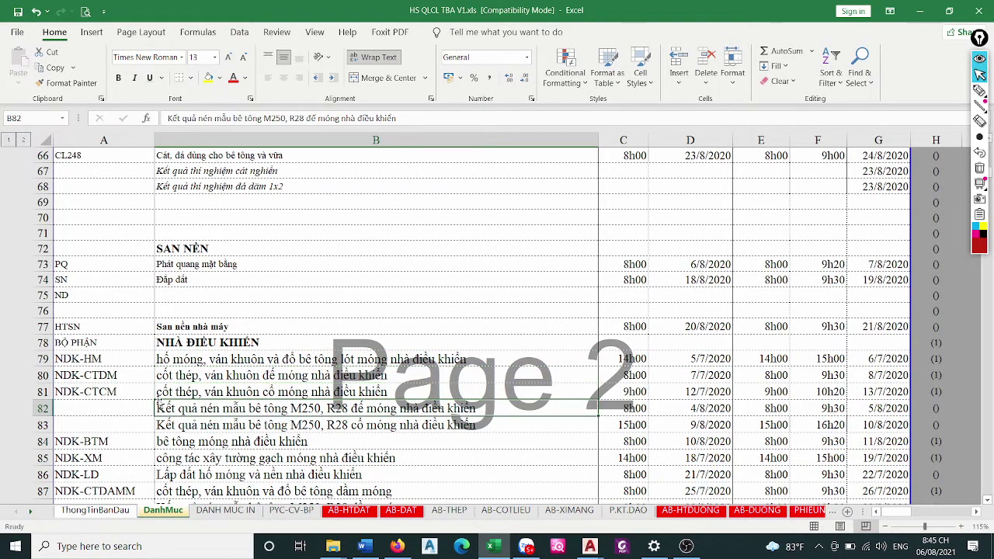
click(131, 395)
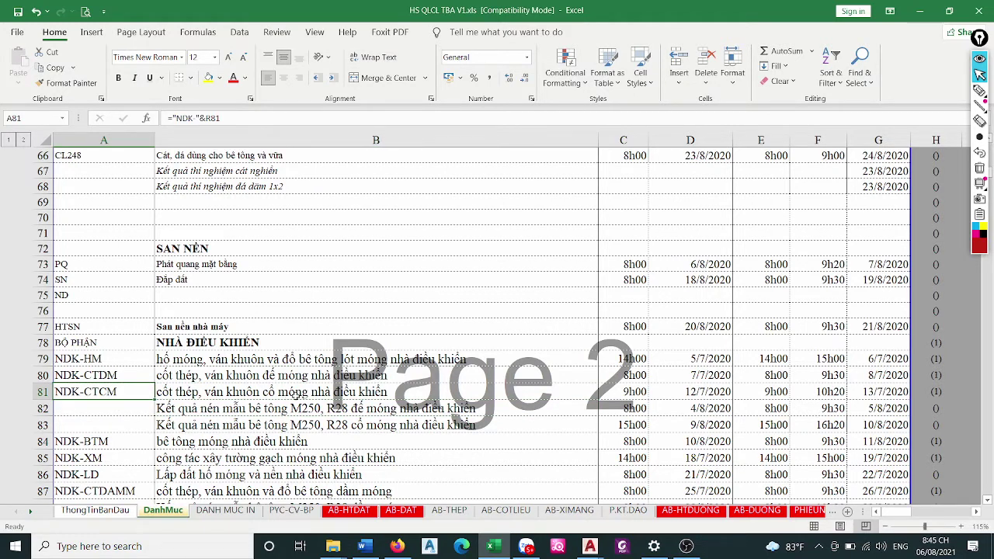
scroll(784, 397, up, 2)
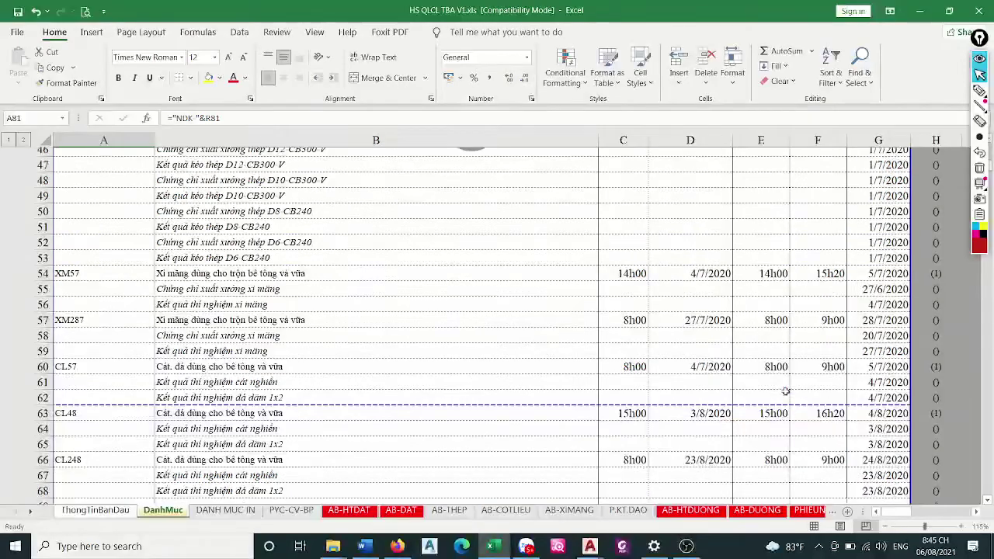
click(364, 546)
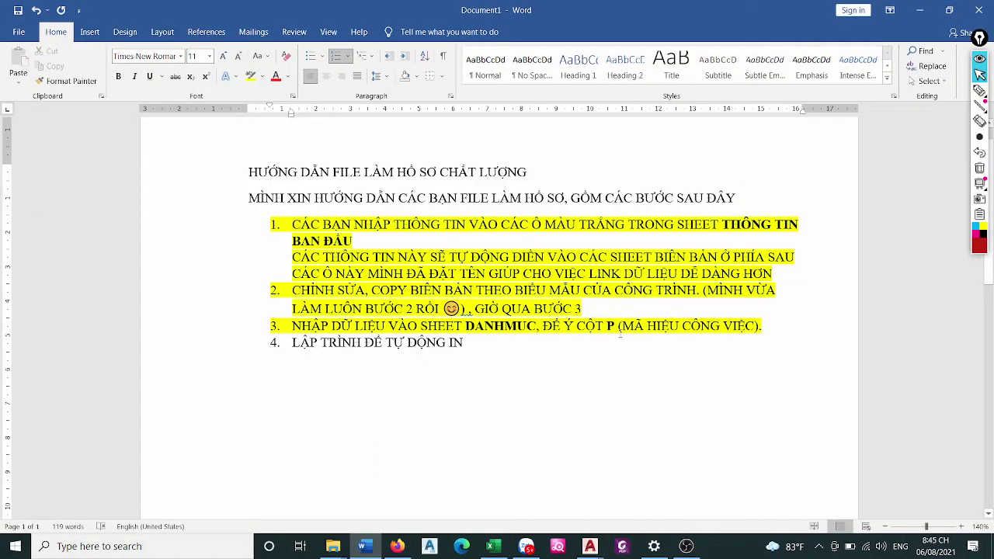
Append ' CHUYỂN QUA BƯỚC 4' to the end of step 3 in the guide
drag(761, 327, 543, 327)
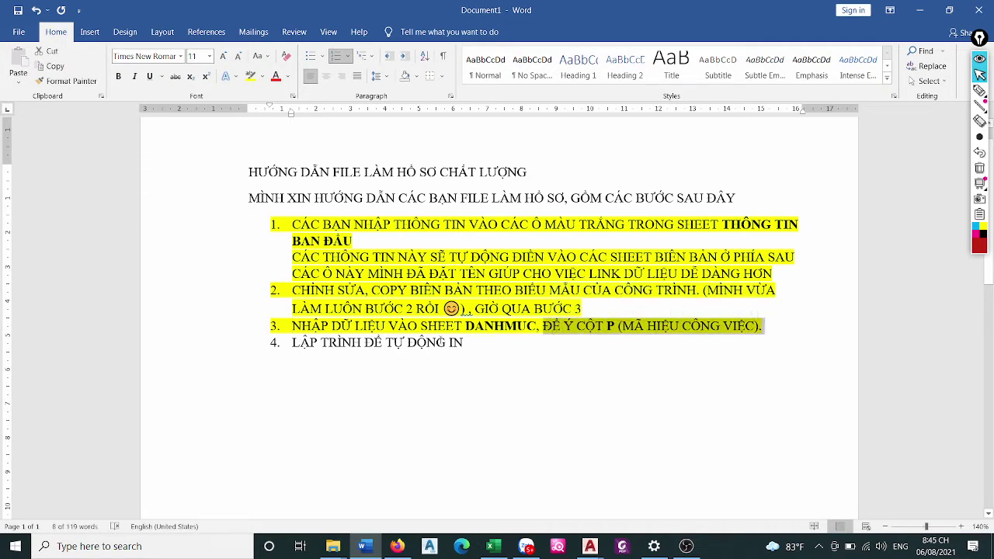
click(471, 344)
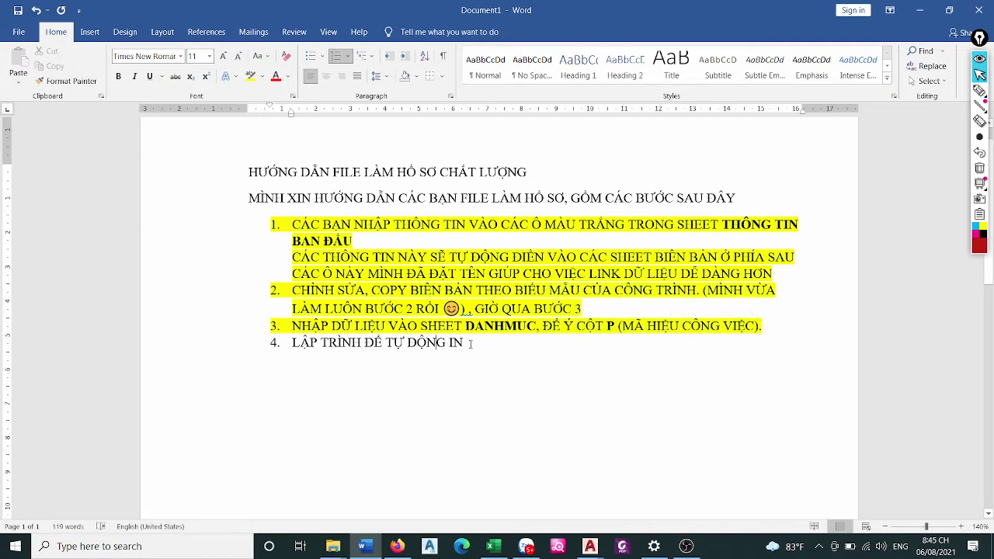
click(772, 327)
text(CHUYÊ)
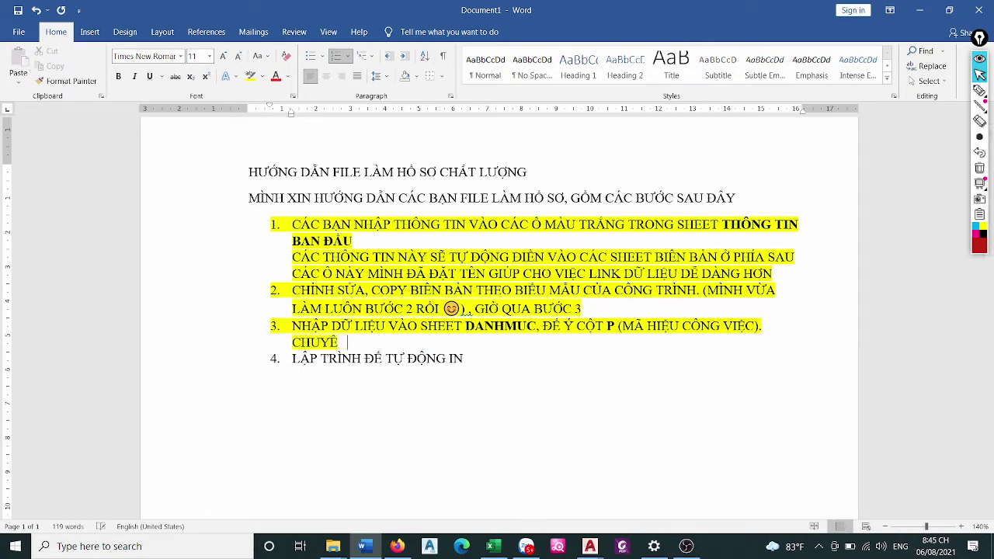
key(BackSpace)
text(ỂN QUA BƯ)
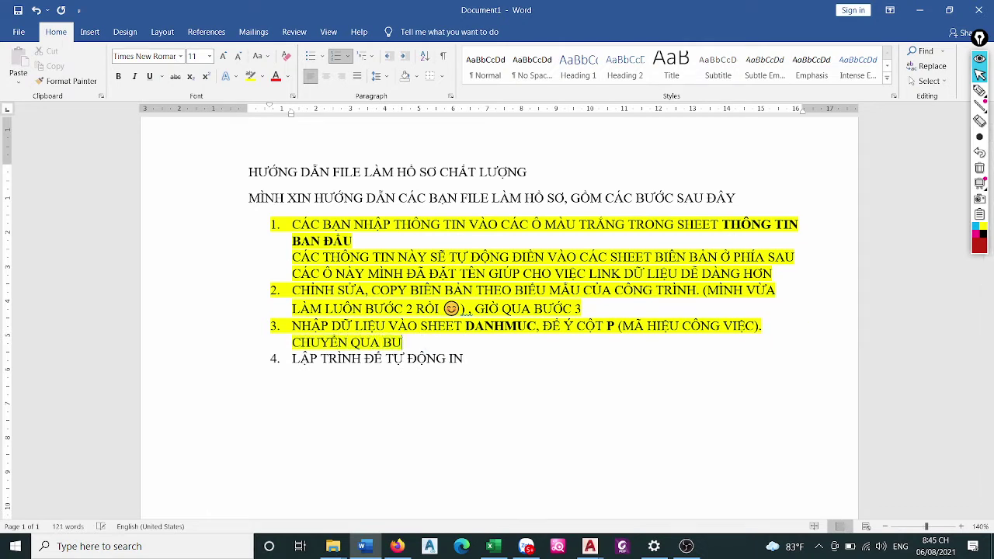
text(ỚC)
text( 4)
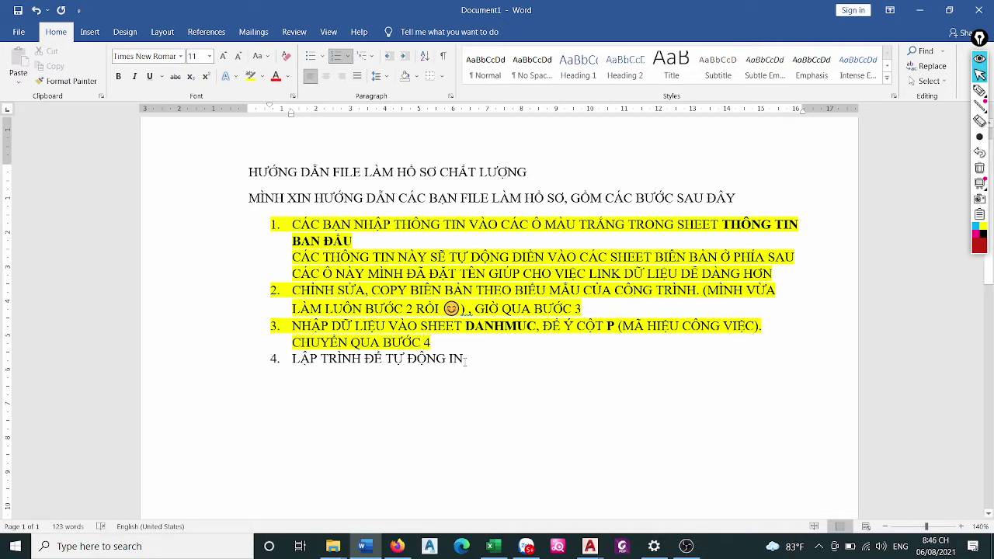
Highlight step 4 in yellow and minimize Word to return to Excel
drag(466, 359, 266, 363)
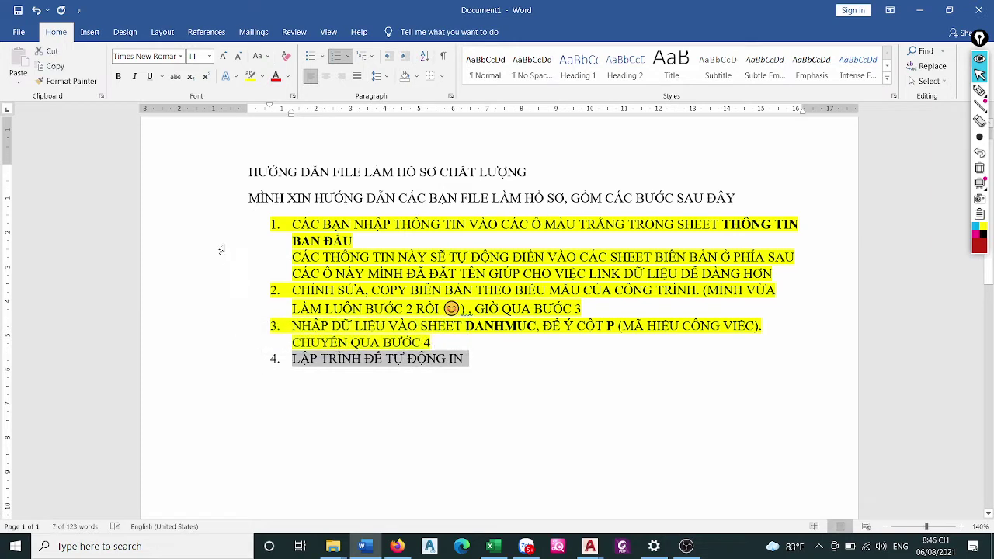
click(250, 76)
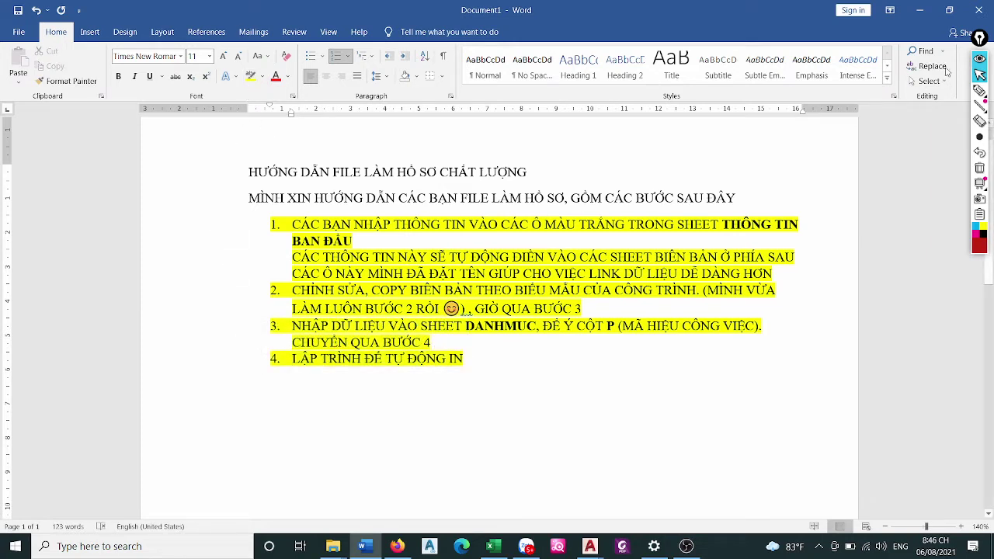
click(920, 10)
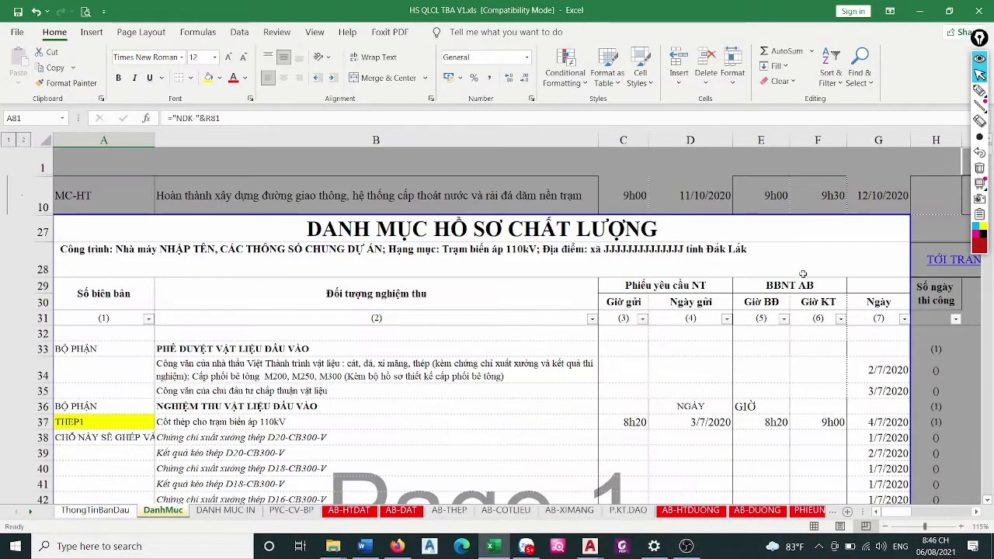
Follow the 'TỚI TRANG IN' link from DanhMuc to the IN sheet and select C12
click(893, 514)
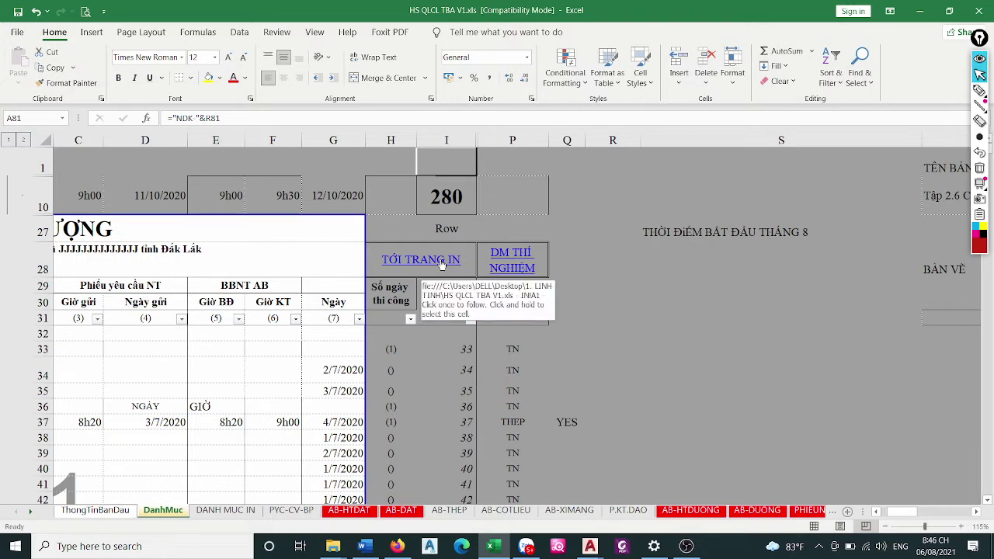
click(441, 264)
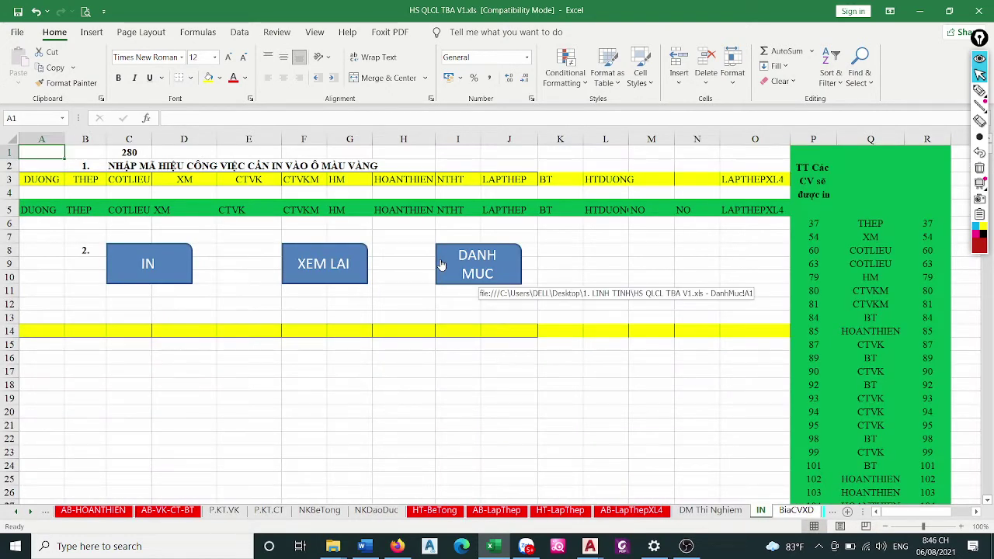
click(128, 304)
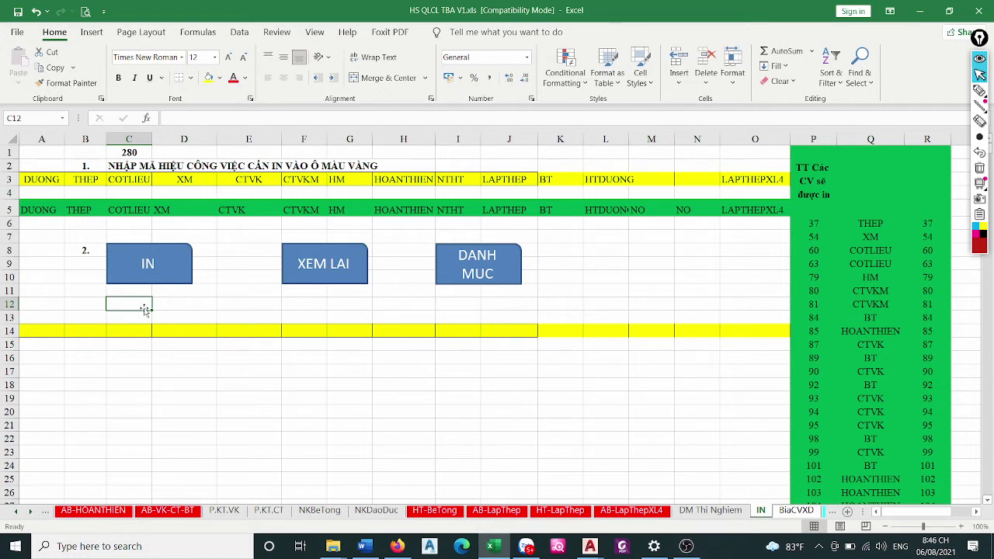
text(TRONG 3 NU)
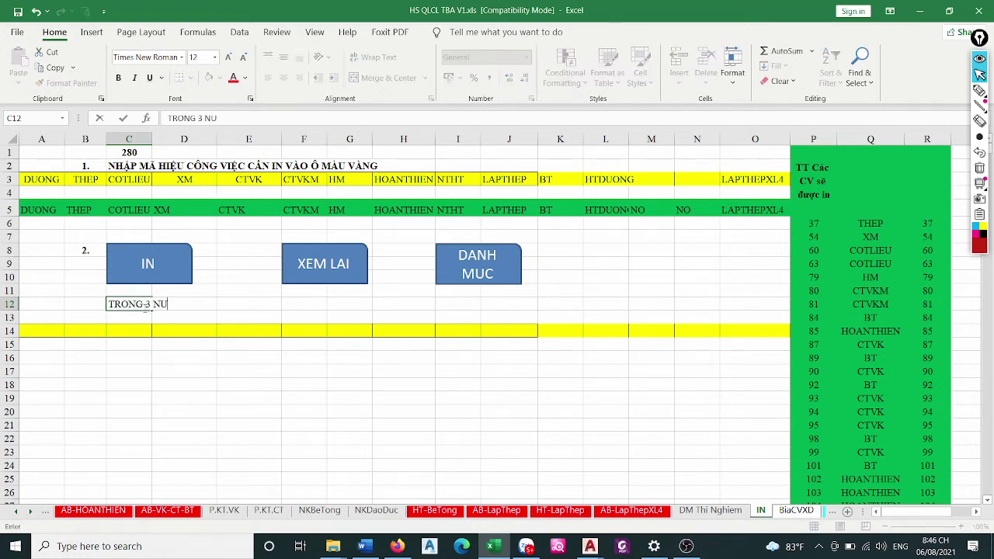
text(T)
key(BackSpace)
key(BackSpace)
key(BackSpace)
key(BackSpace)
key(BackSpace)
key(BackSpace)
key(BackSpace)
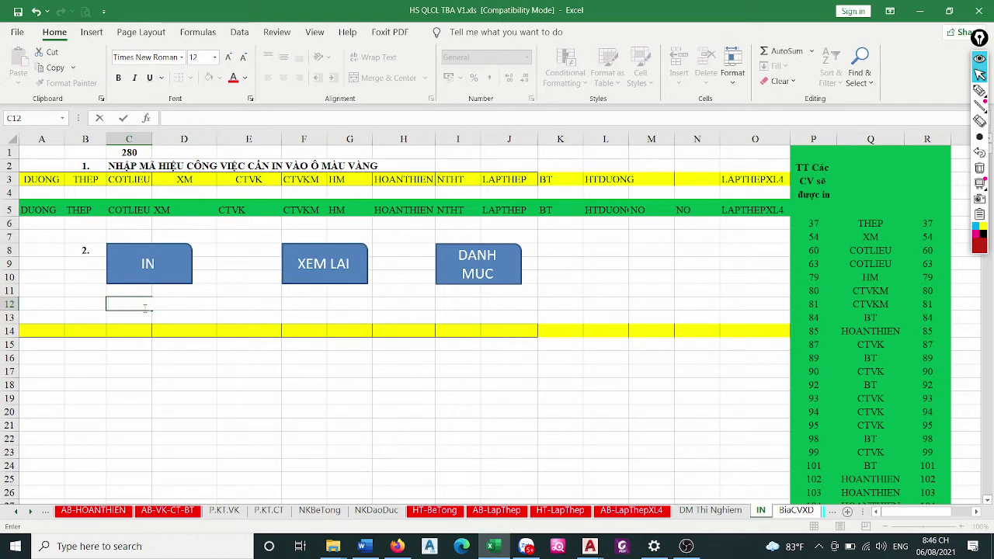
text(NUT)
text( IN)
text( MÌNH Đ)
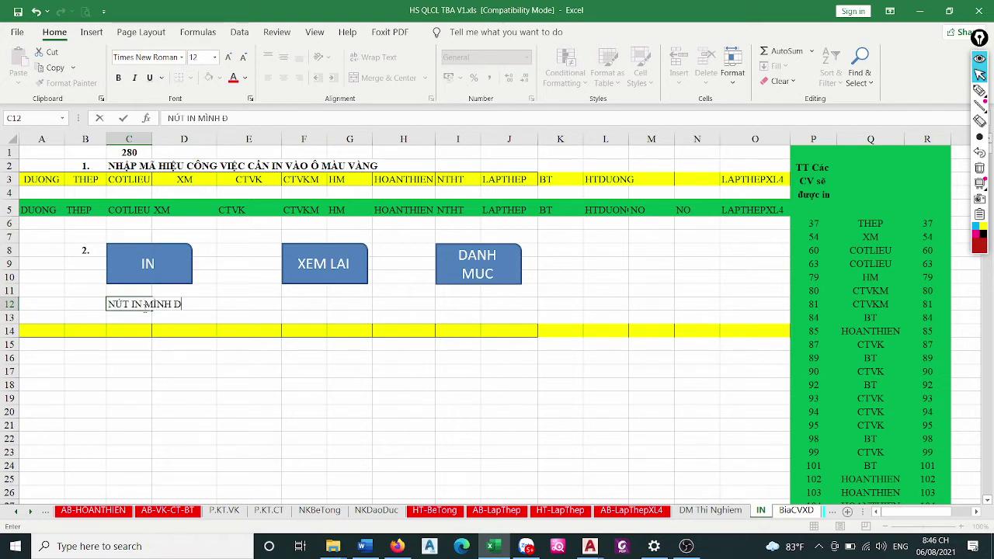
text(Ã)
text( GĂN)
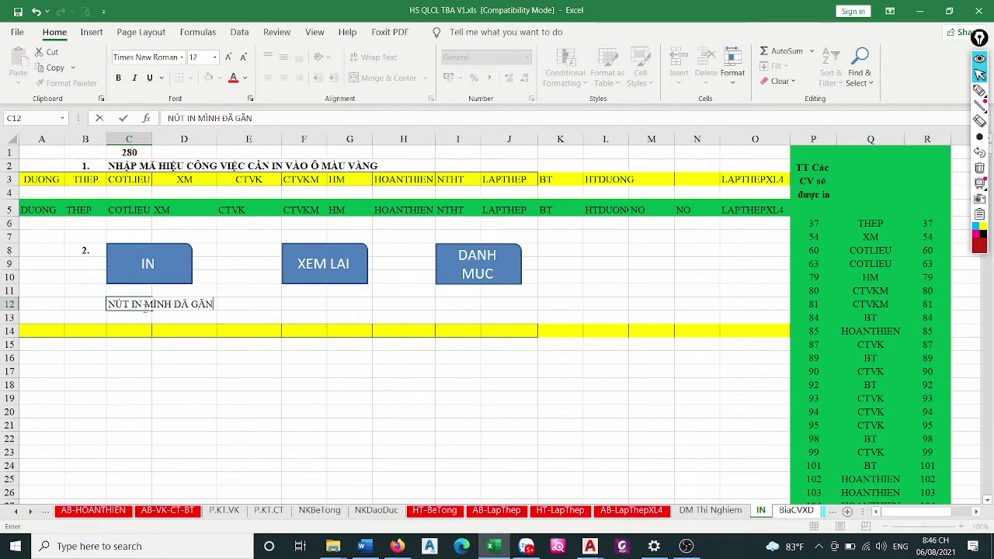
text( M)
text(RO )
text(CHẠY I)
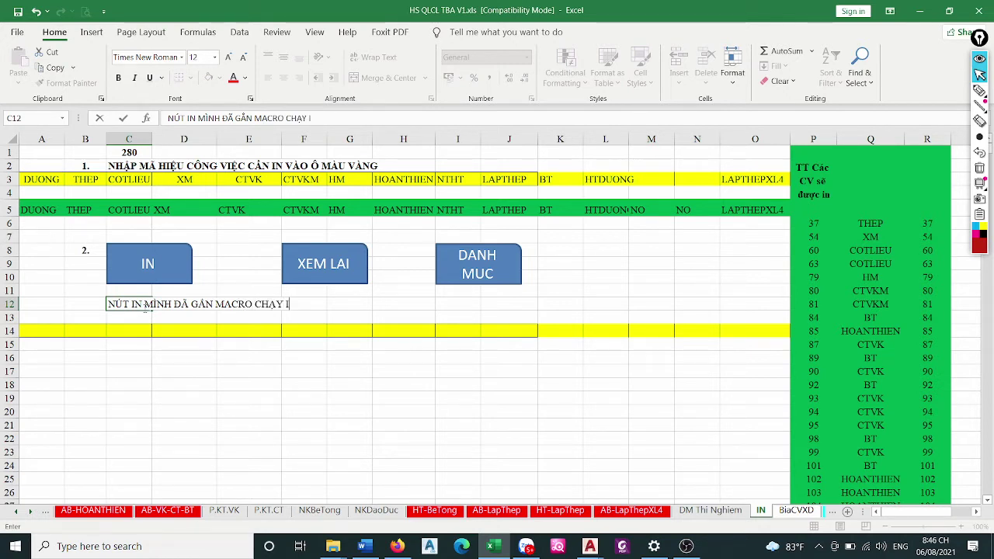
text(Ự)
text(ỘN)
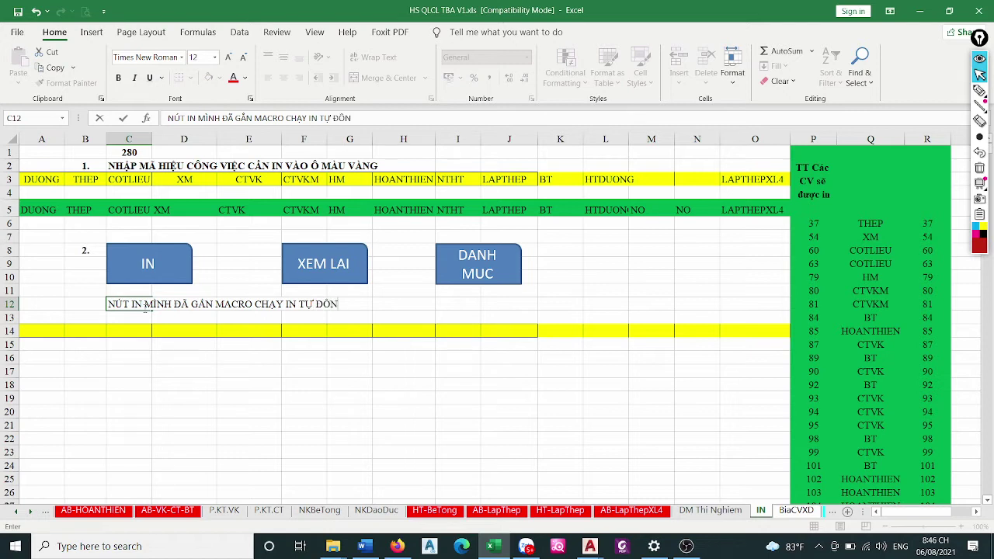
text(G)
click(129, 353)
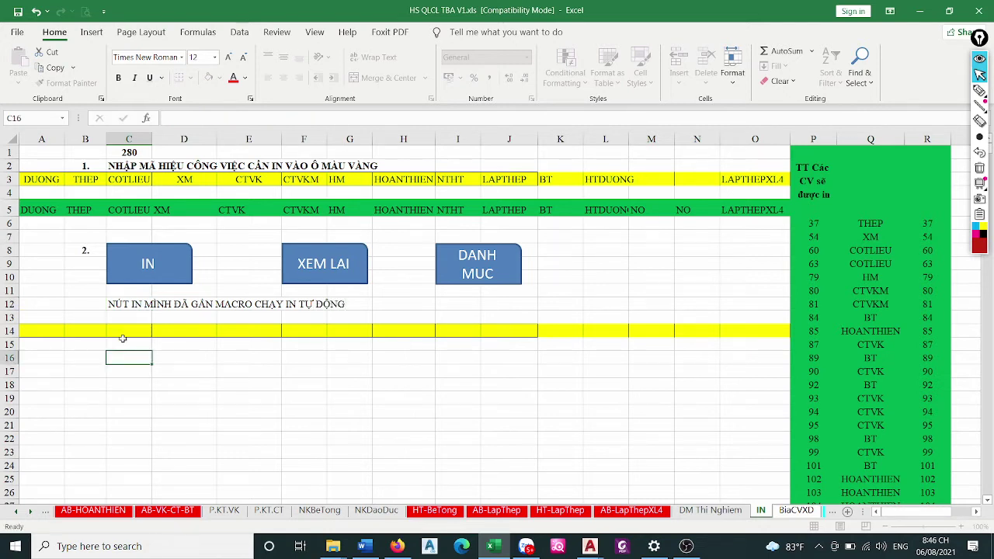
click(129, 305)
click(203, 57)
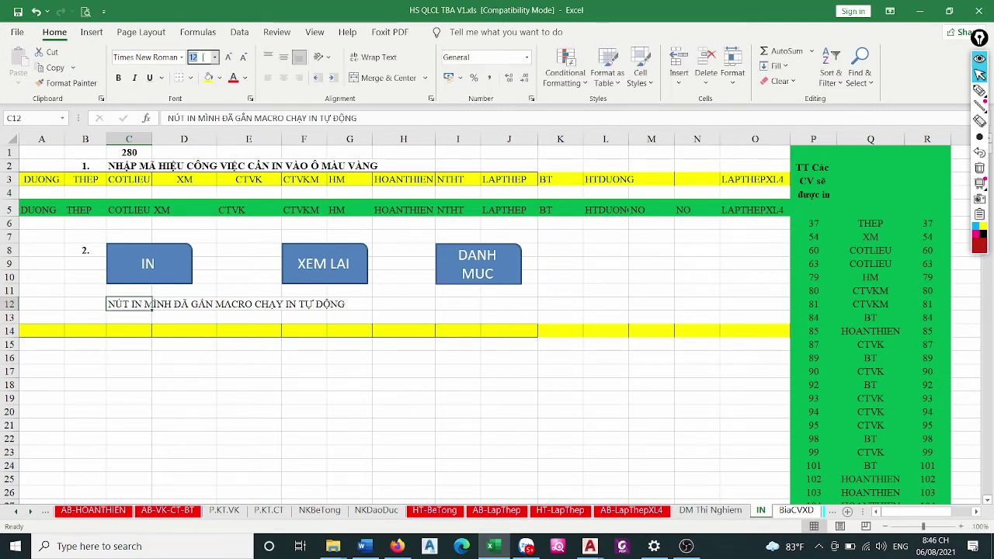
text(2)
key(Return)
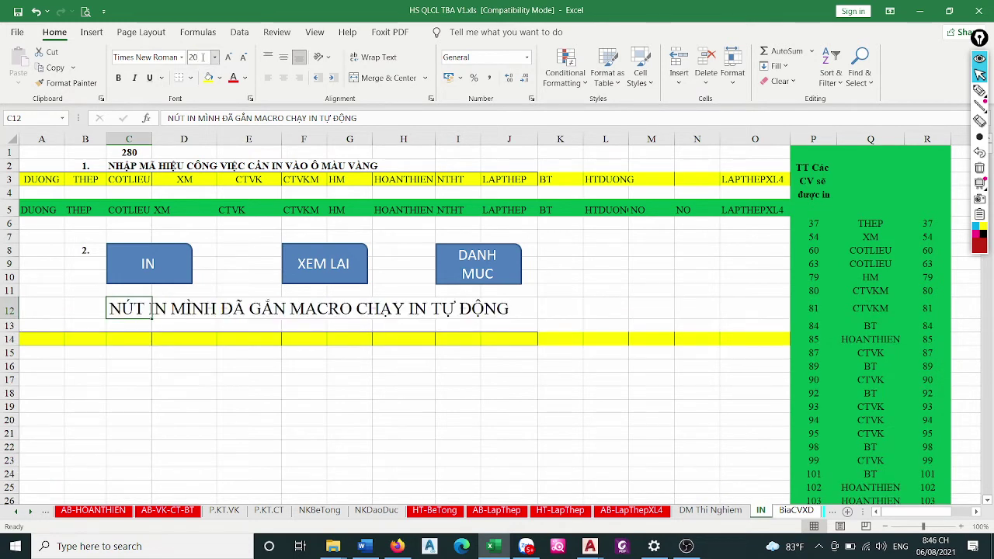
click(177, 368)
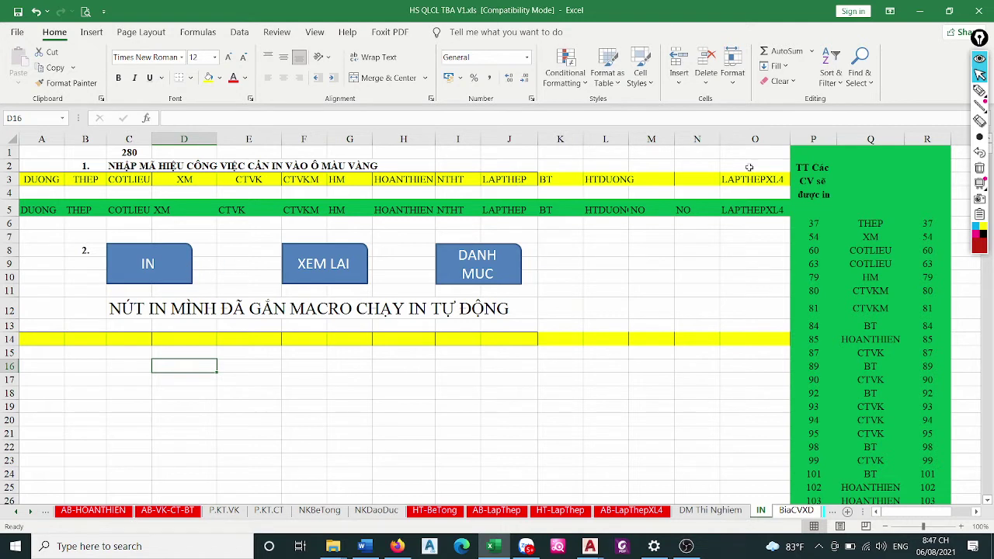
click(979, 90)
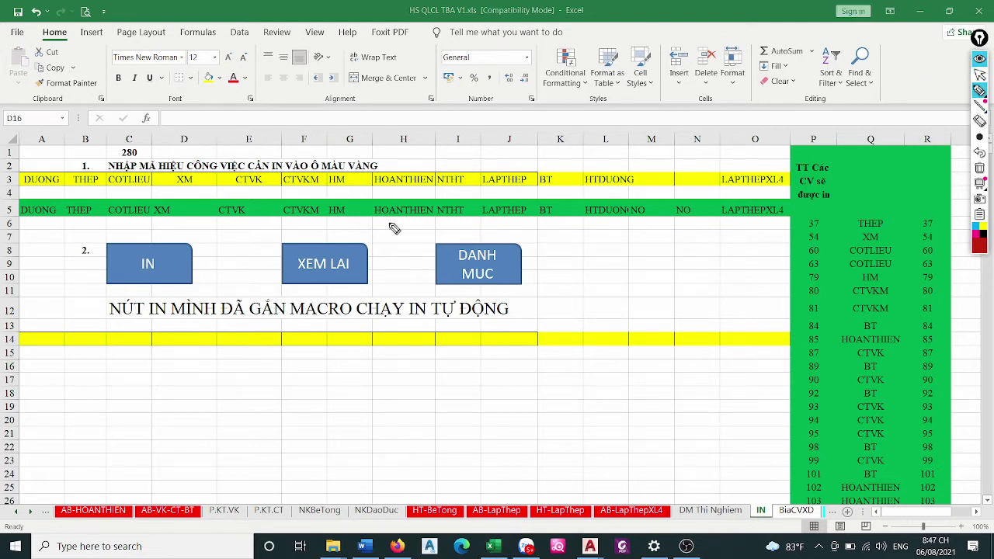
drag(143, 240, 127, 243)
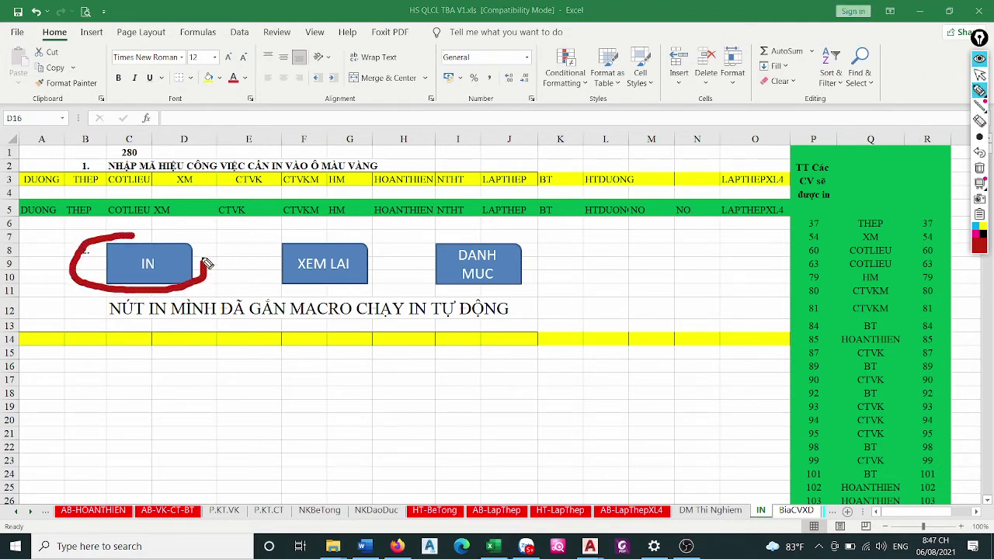
key(Escape)
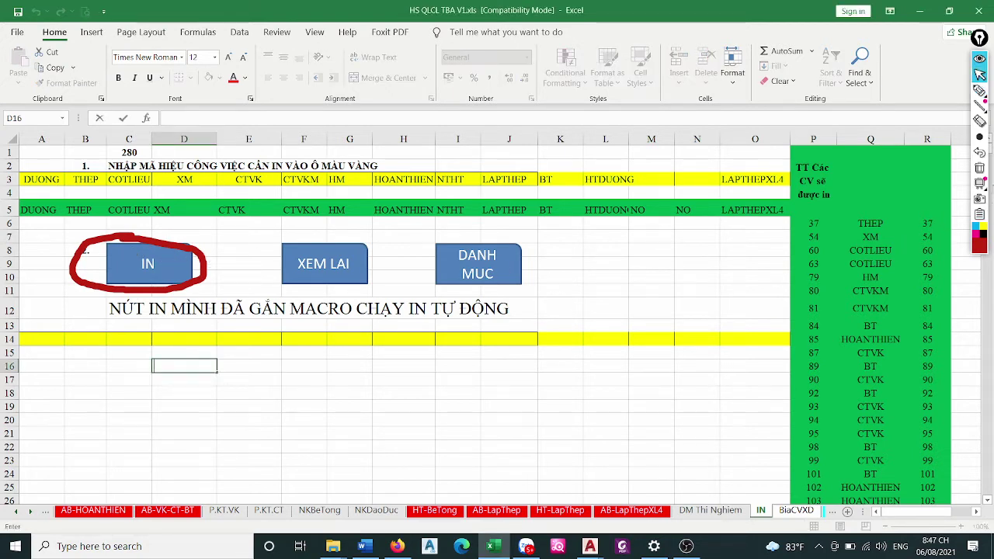
click(980, 168)
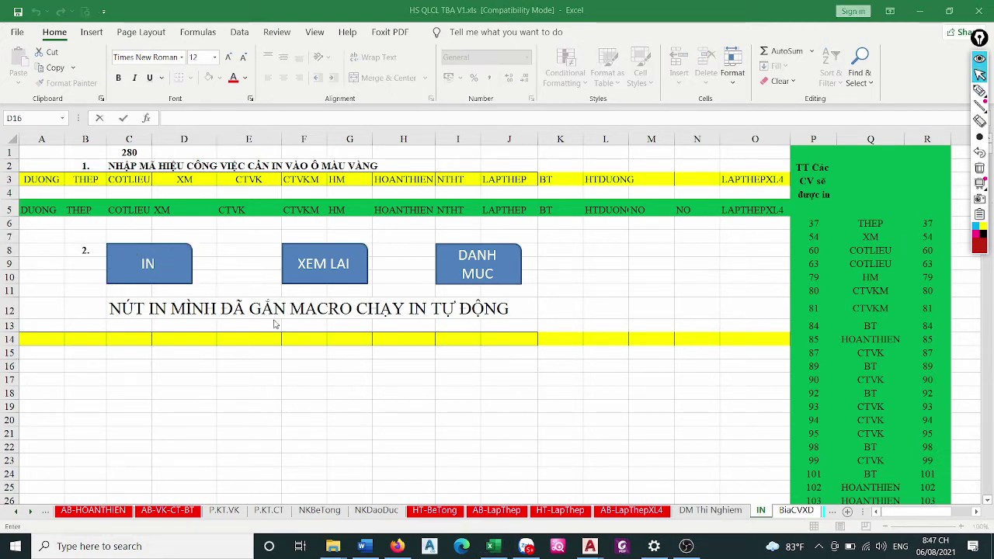
right_click(162, 266)
key(Escape)
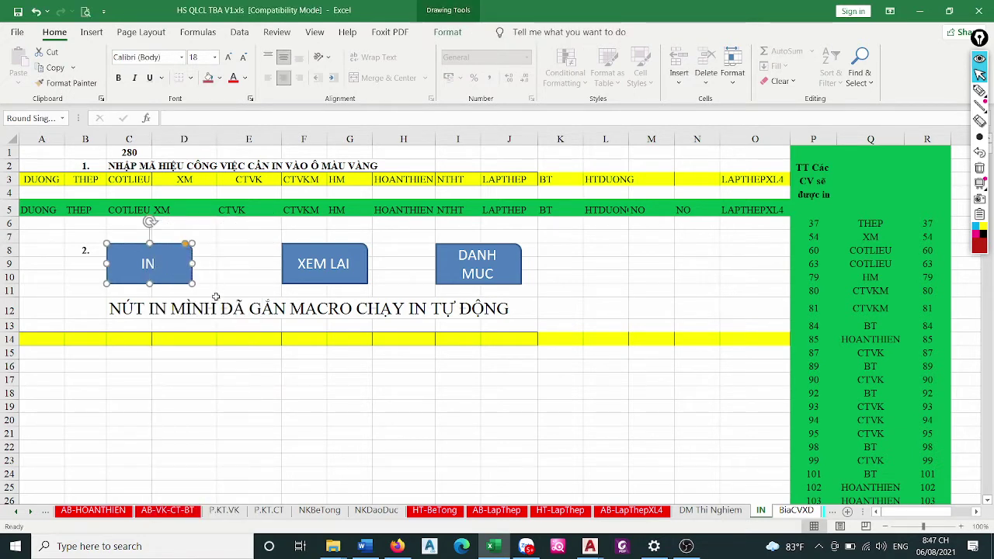
click(148, 312)
Set C13 to font size 20 and type 'ĐỂ TẠO IN TỰ ĐỘNG, CÁC BẠN LÀM NHƯ SAU'
click(133, 324)
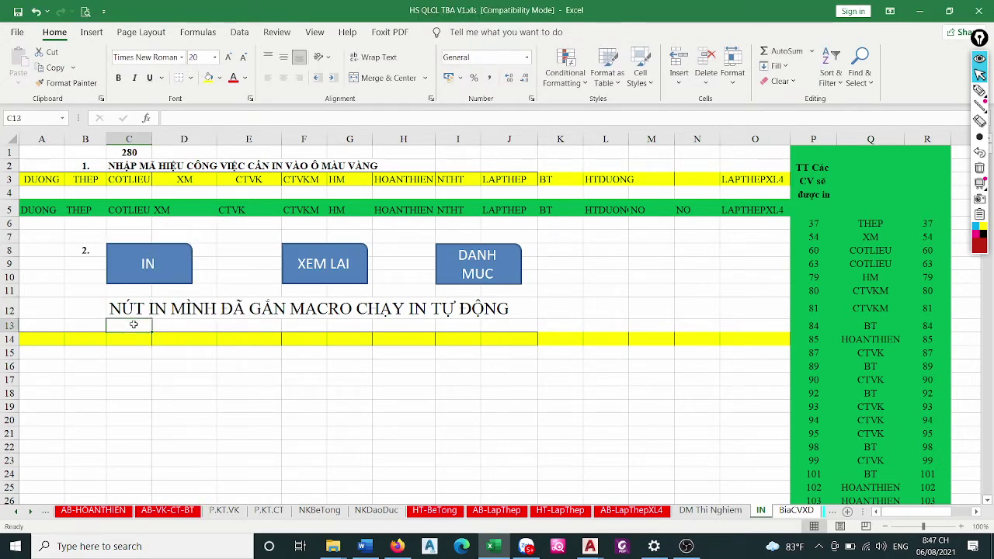
text(ĐỀ)
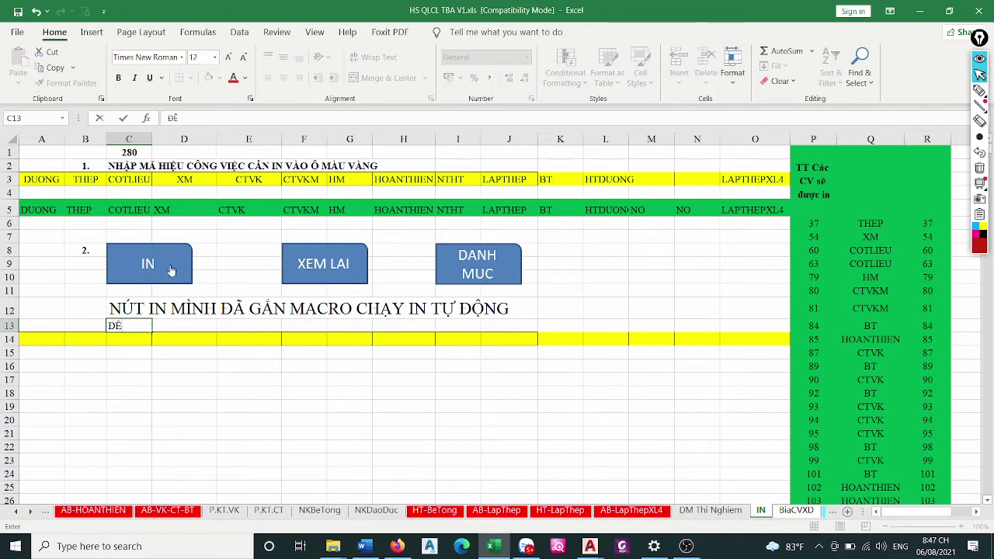
key(Escape)
click(199, 58)
text(2)
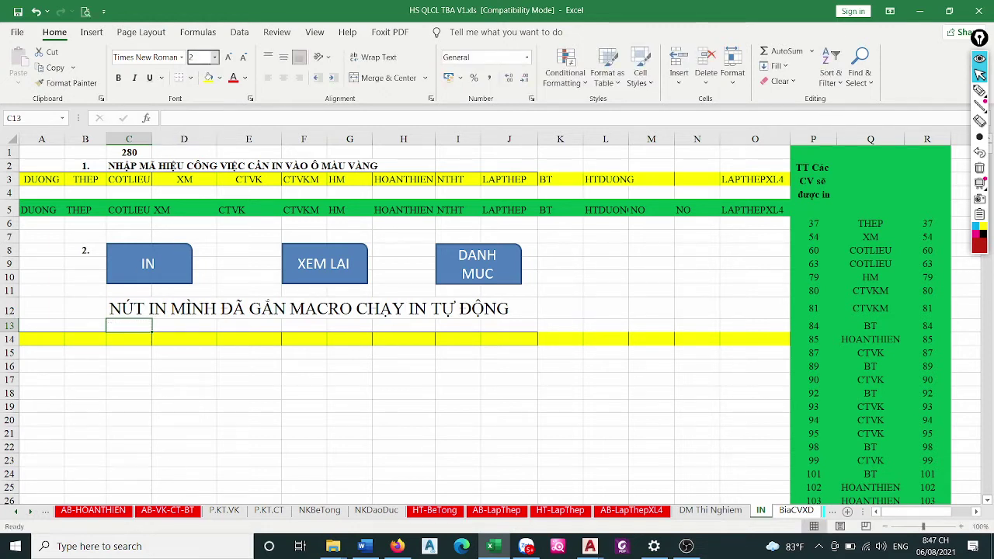
key(Return)
text(Đ)
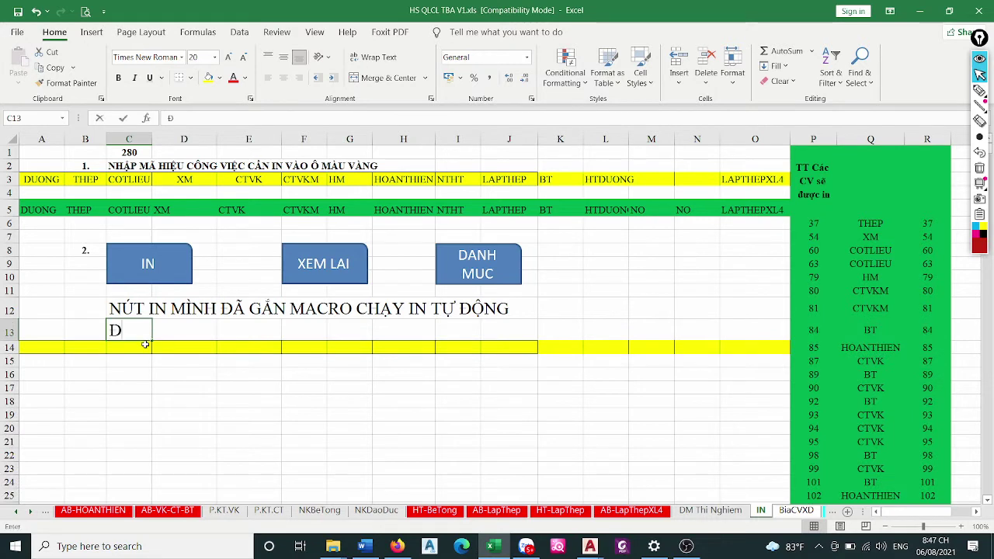
text(Ề H)
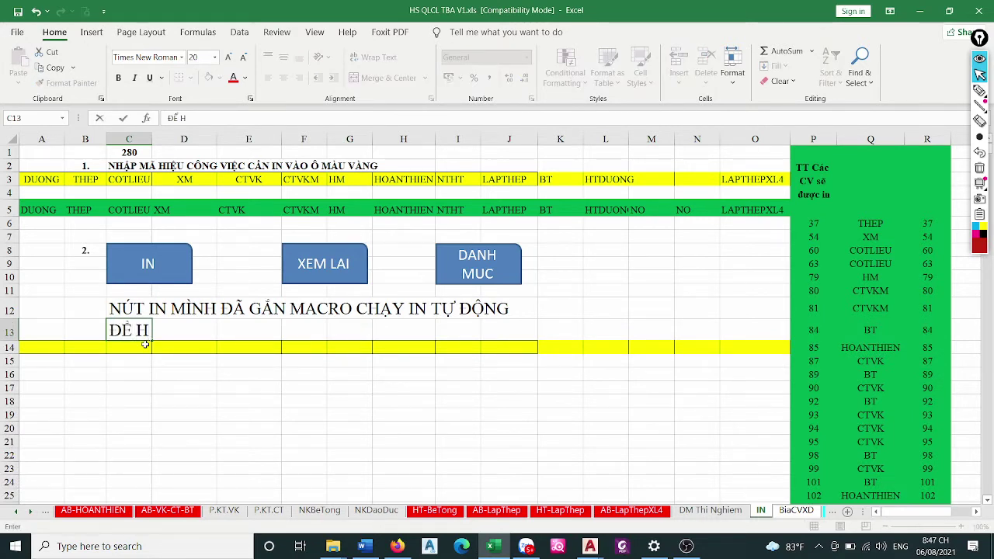
key(BackSpace)
text(TẠO)
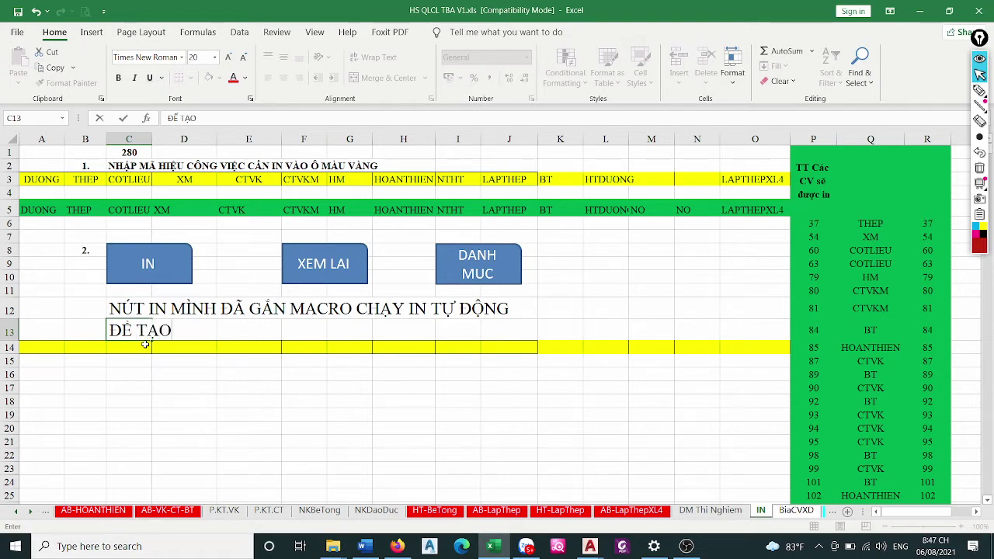
text(N TỰ ĐÔ)
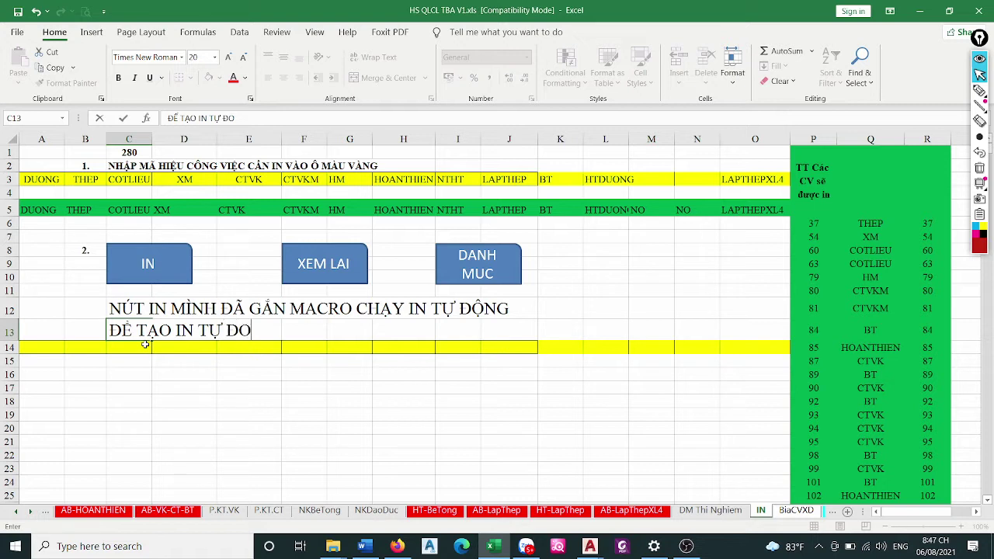
text(NG, CAC)
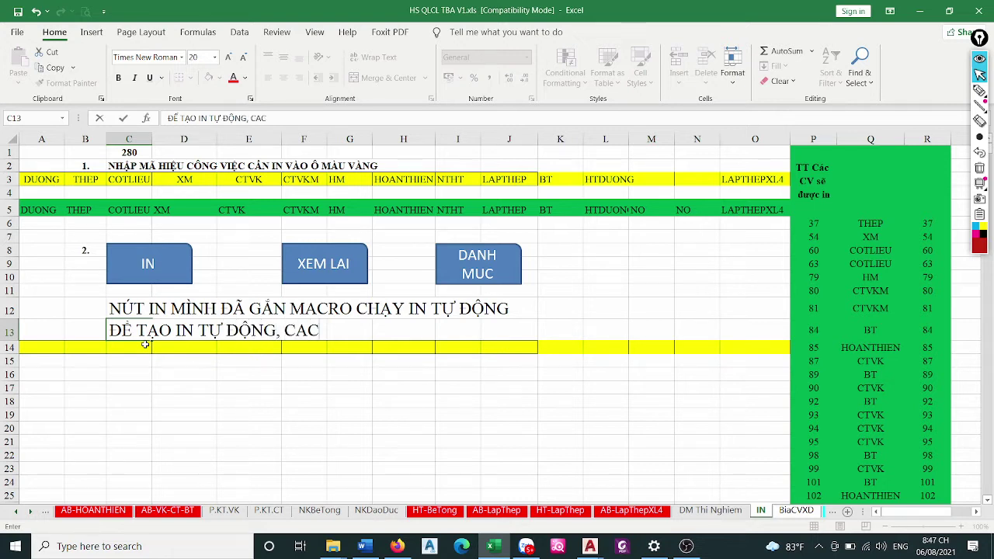
text( BAN LAM)
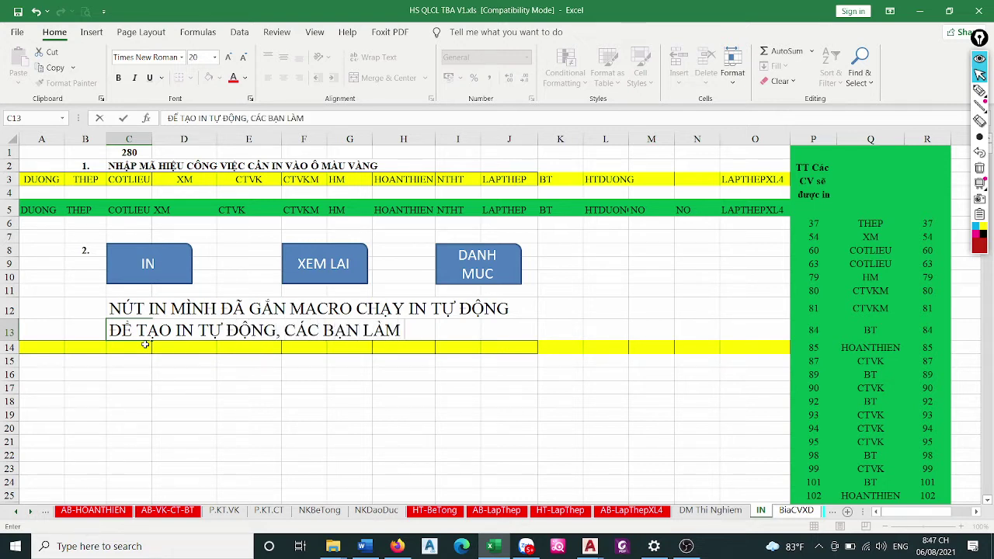
text( NHƯ SAU)
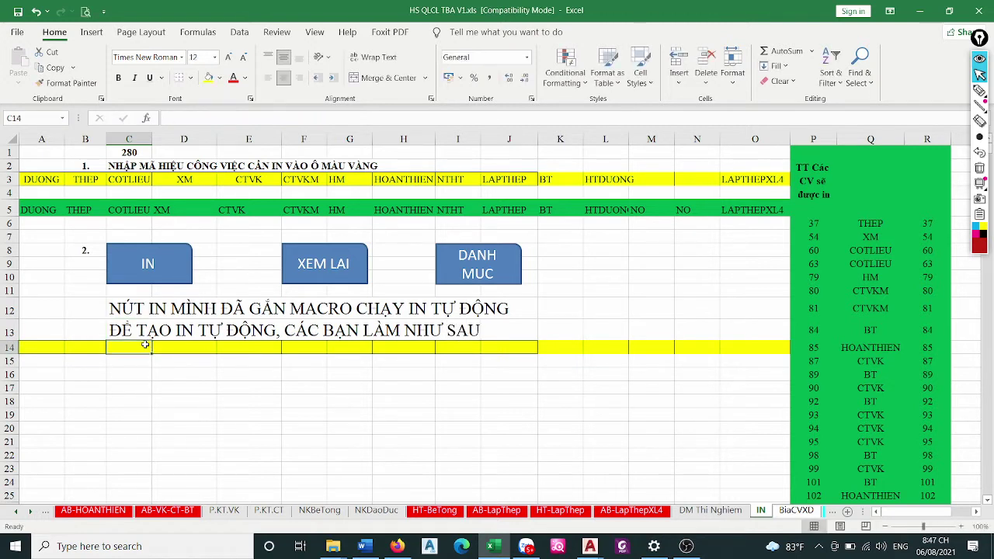
Check the IN button's assigned macro via Assign Macro and open Sheet40.print_BT for editing
right_click(150, 262)
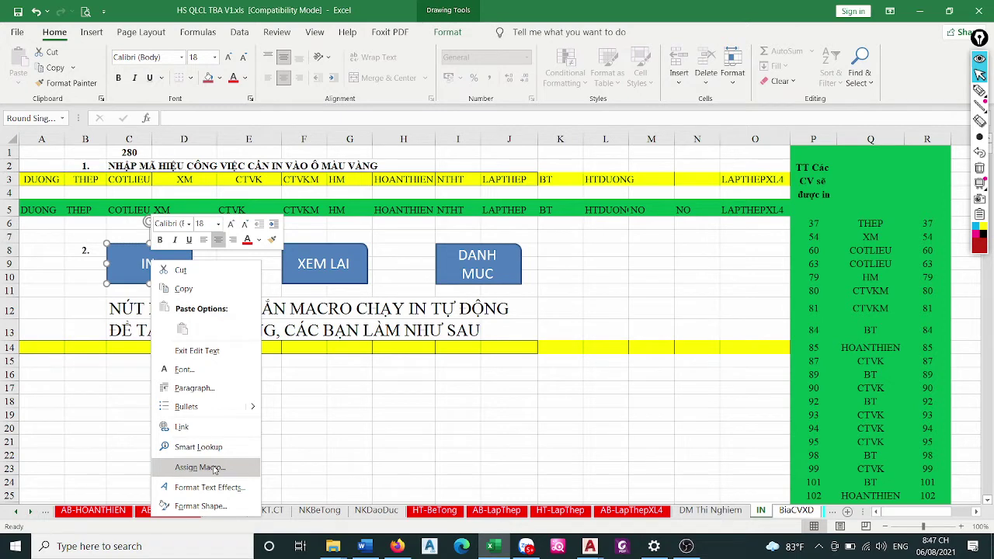
click(215, 468)
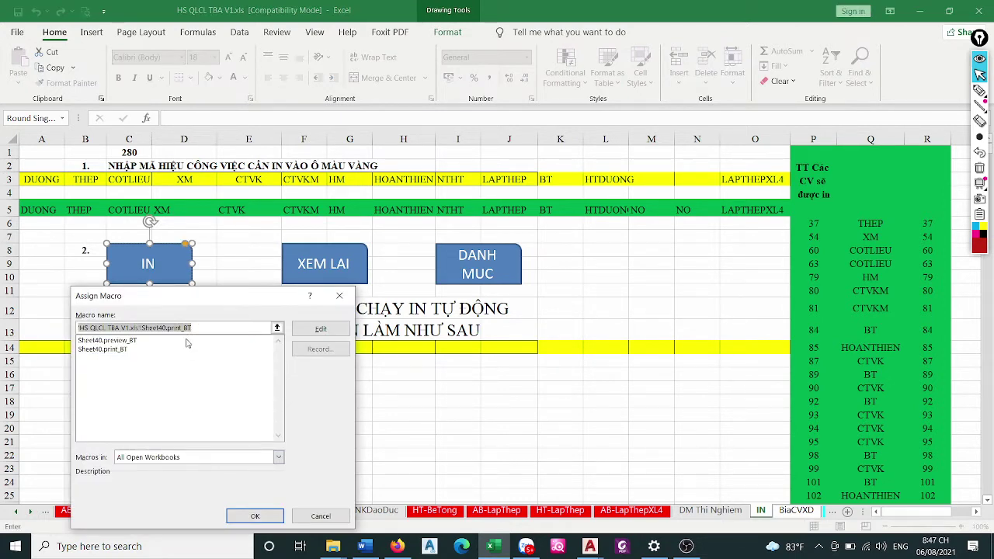
click(215, 328)
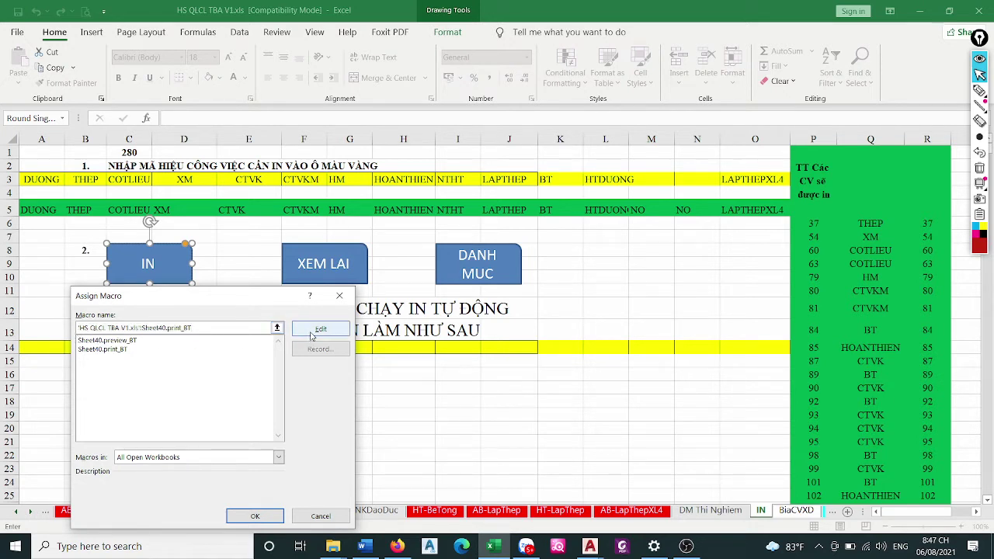
click(979, 91)
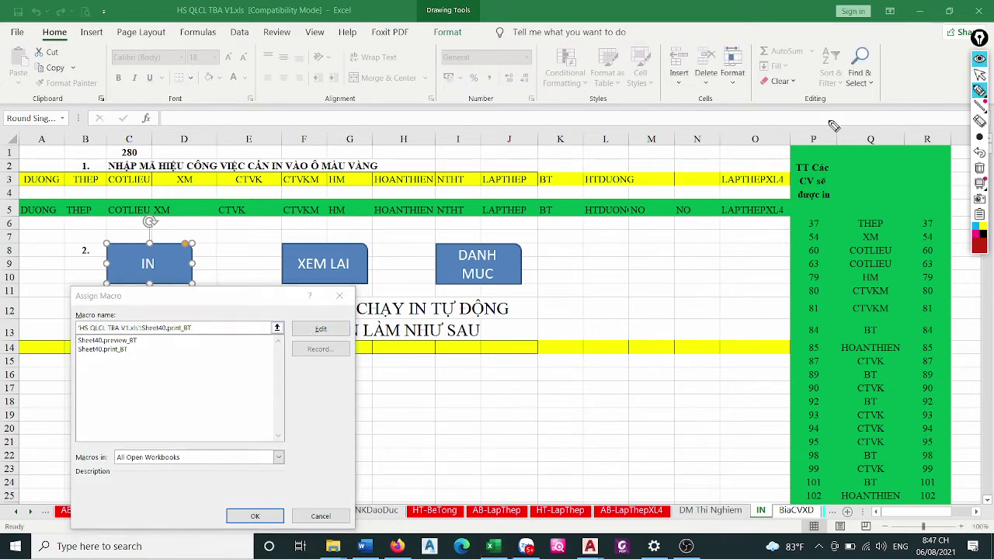
drag(307, 318, 295, 320)
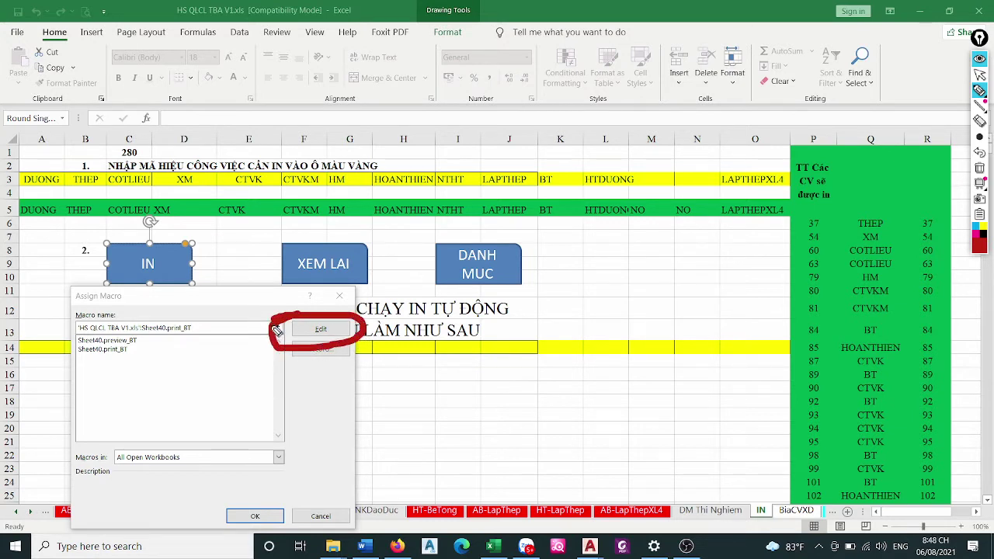
click(980, 120)
click(357, 332)
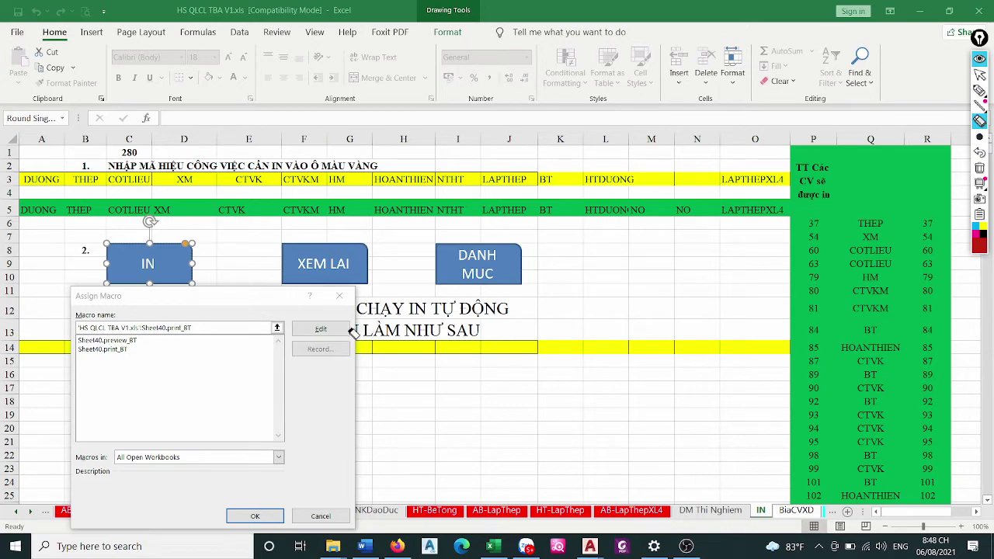
click(340, 330)
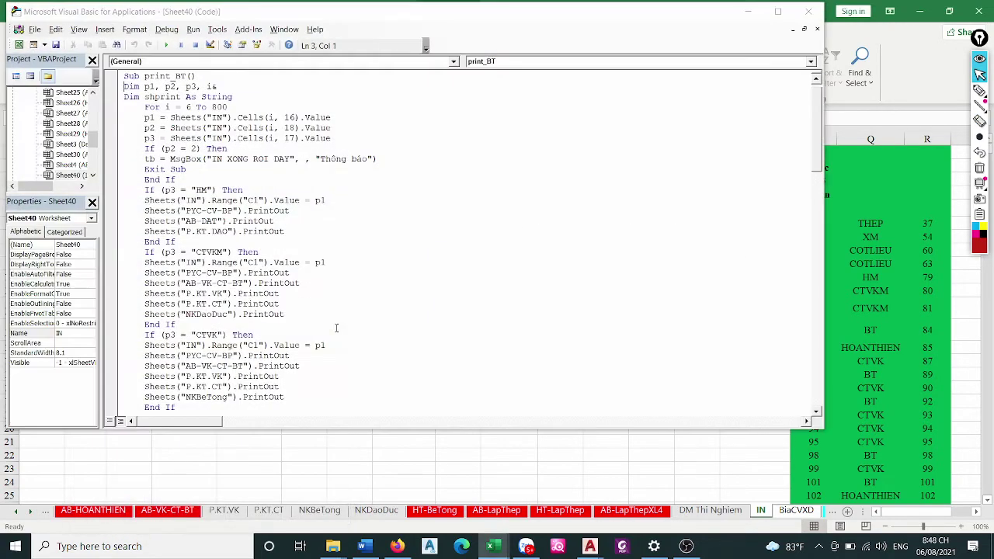
Review the whole print_BT routine, which loops rows 6 to 800, in the maximized editor, then minimize it
click(777, 11)
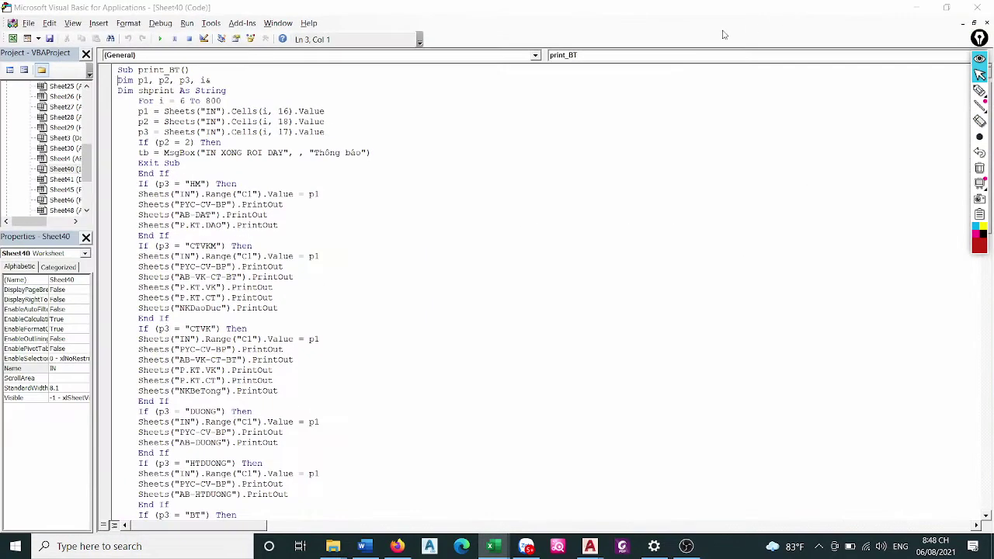
scroll(262, 101, up, 1)
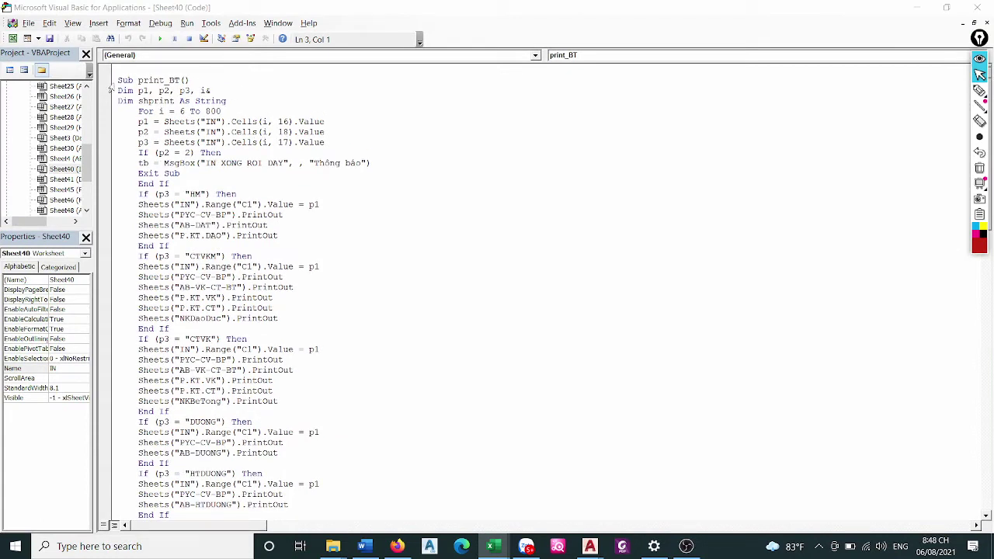
drag(119, 80, 346, 508)
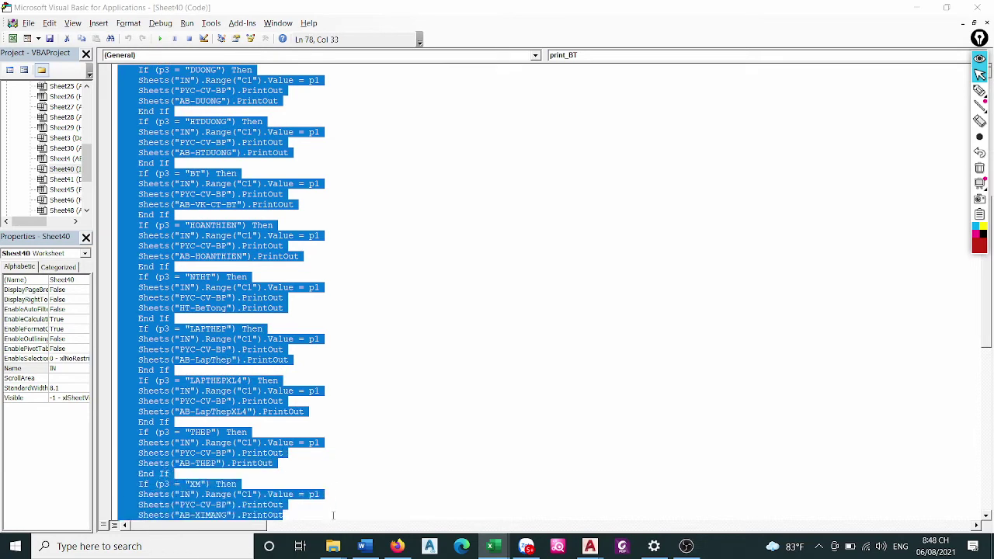
drag(346, 507, 267, 119)
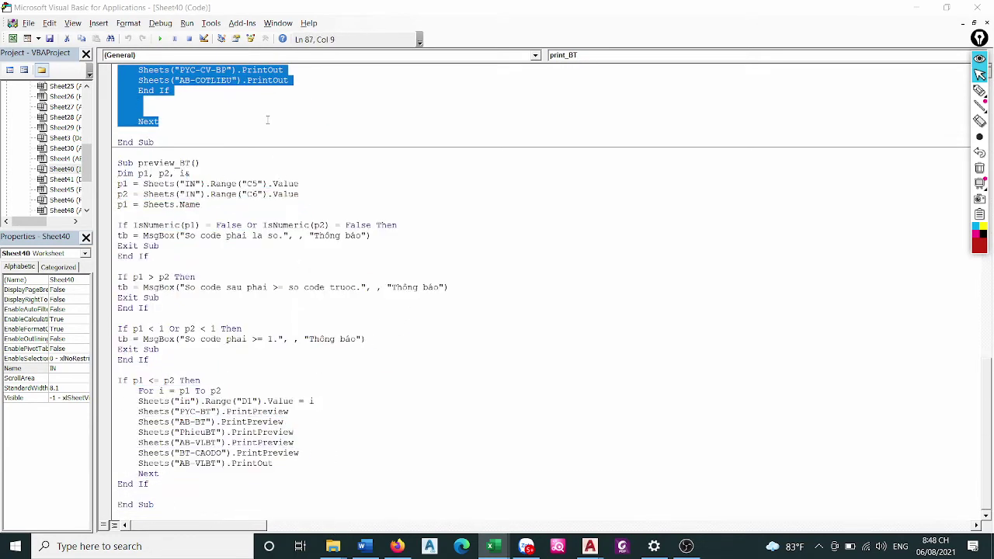
scroll(349, 151, up, 8)
scroll(353, 153, up, 8)
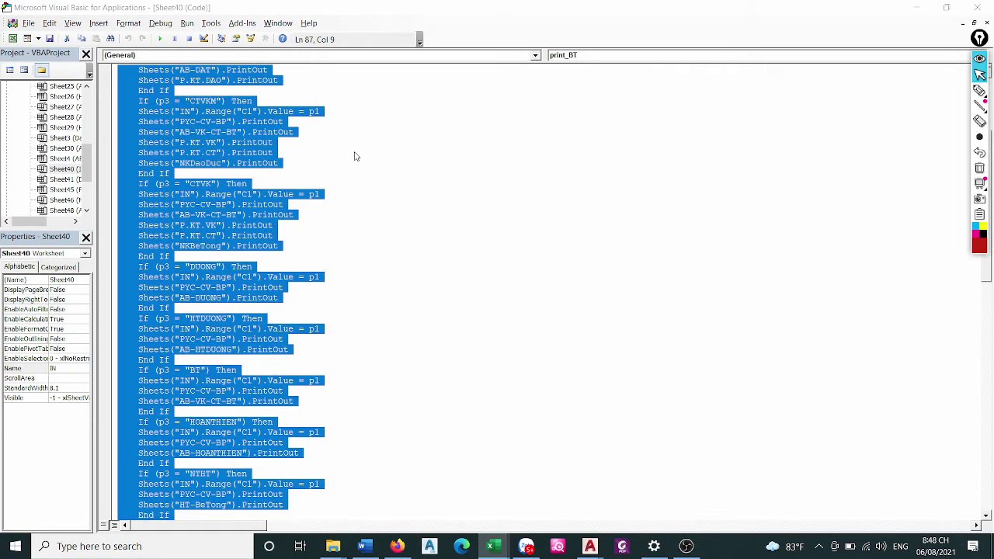
scroll(361, 155, up, 8)
click(243, 102)
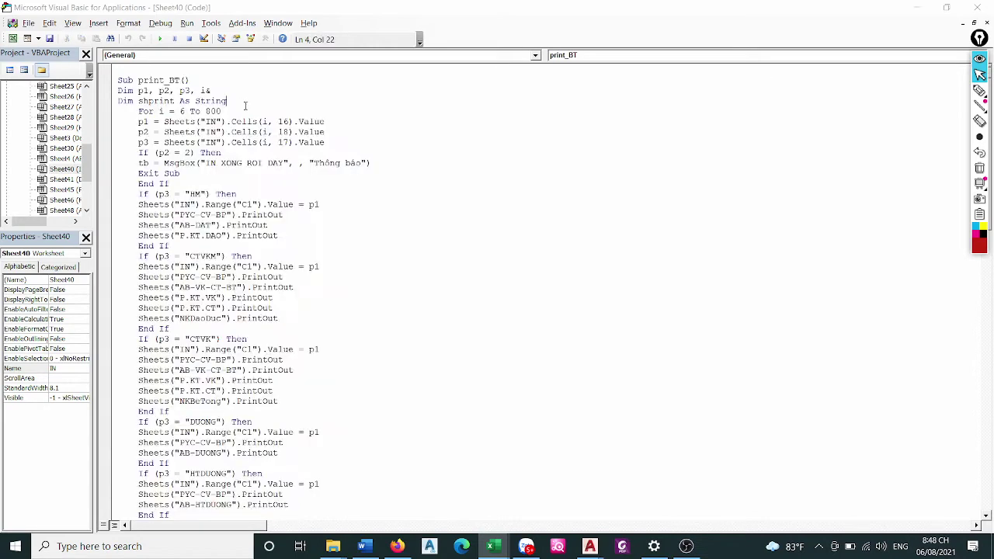
click(918, 10)
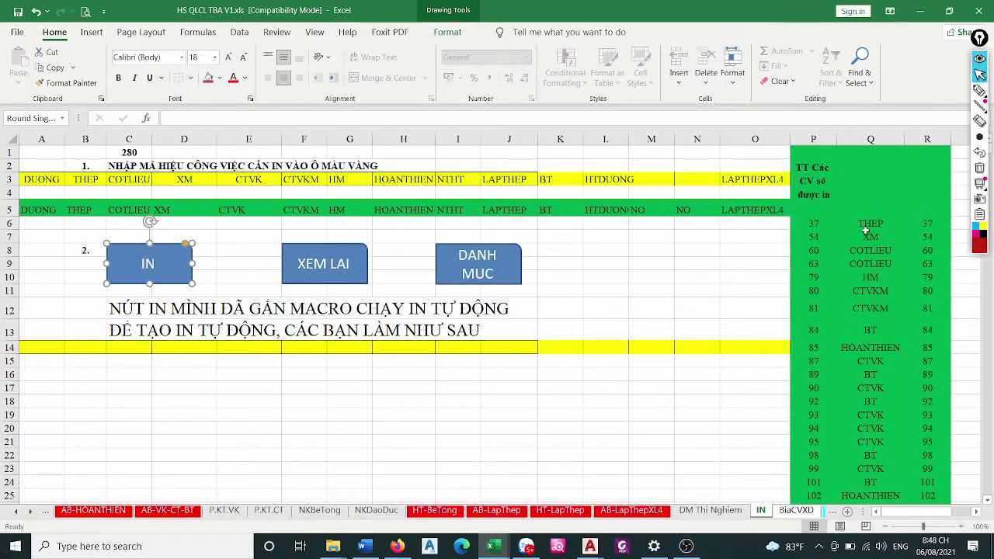
Select the job list P6:R19, then cell P6 to check its MATCH formula
click(865, 231)
click(871, 224)
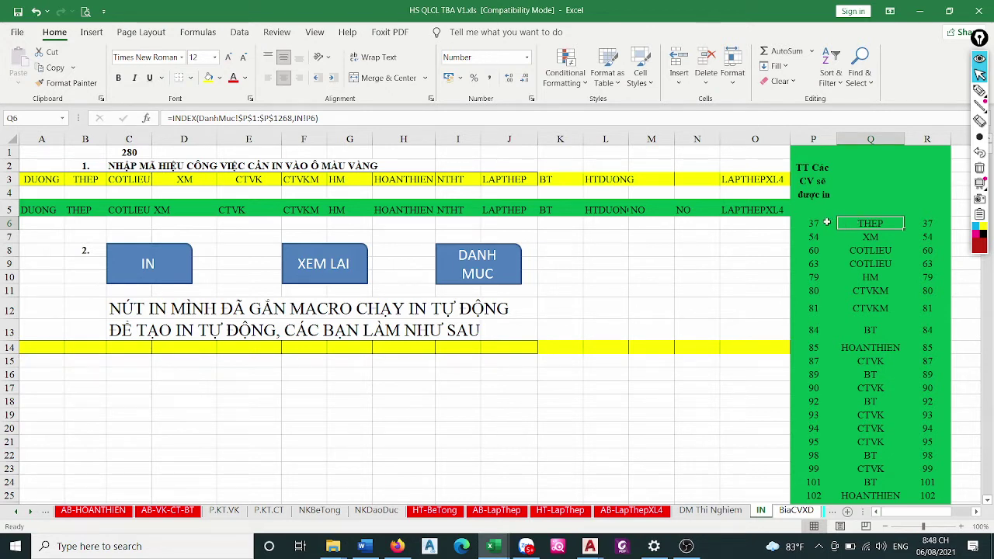
mouse_move(814, 224)
mouse_down()
mouse_move(937, 415)
mouse_move(937, 430)
mouse_up()
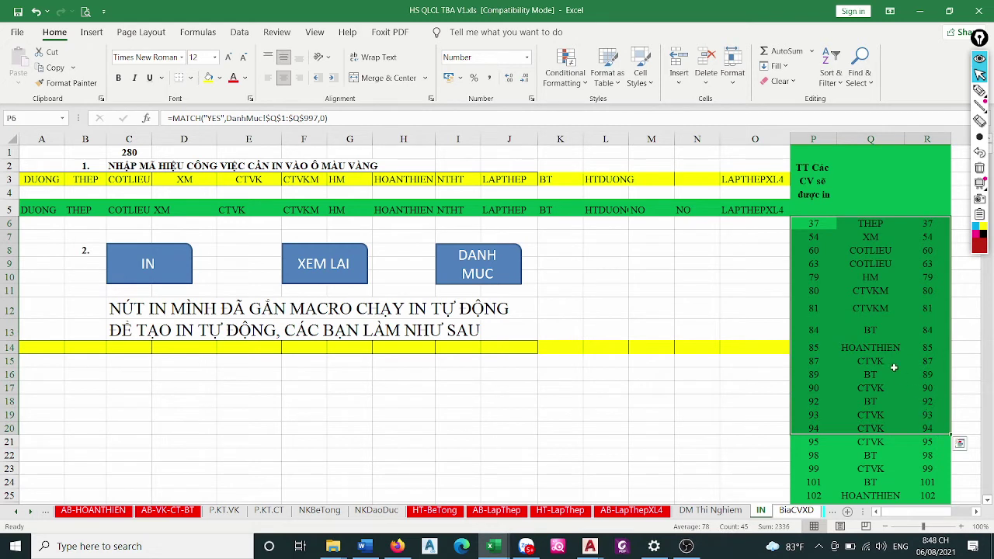
click(815, 224)
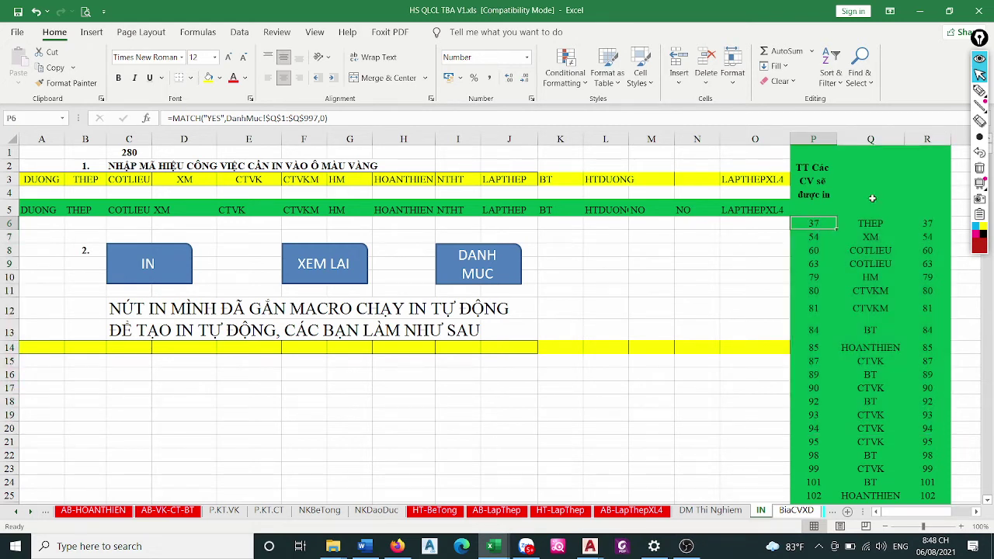
Draw a red freehand loop around the P–R job list, then return to the arrow tool
mouse_move(980, 91)
click(931, 93)
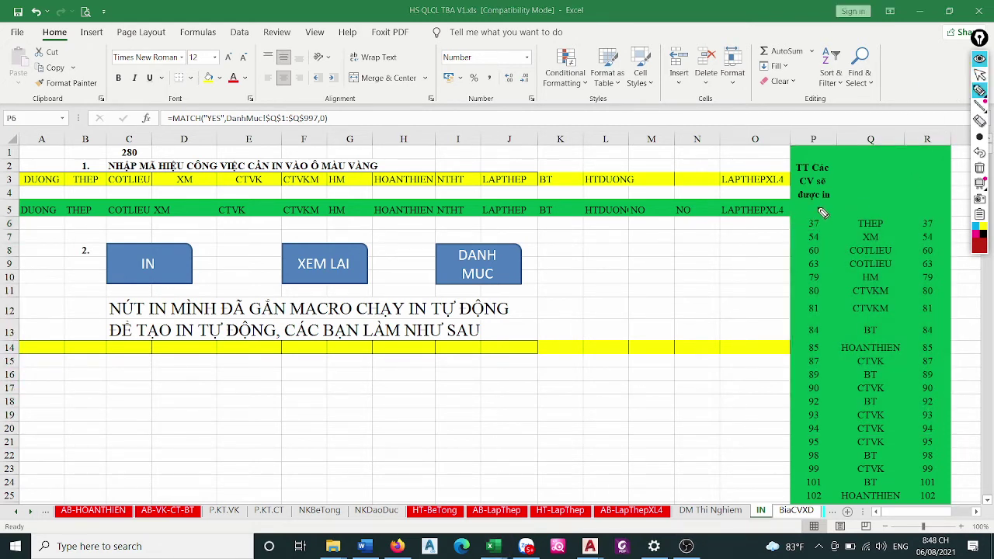
mouse_move(817, 204)
mouse_down()
mouse_move(845, 500)
mouse_move(828, 205)
mouse_up()
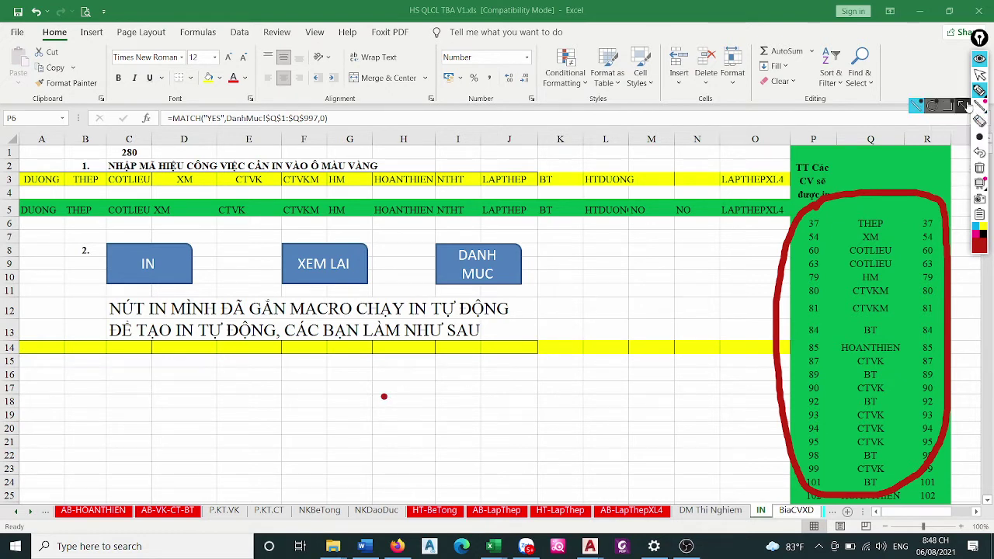
click(980, 74)
Merge cells D16:N23 into one box and give it a 20-point font size
click(248, 375)
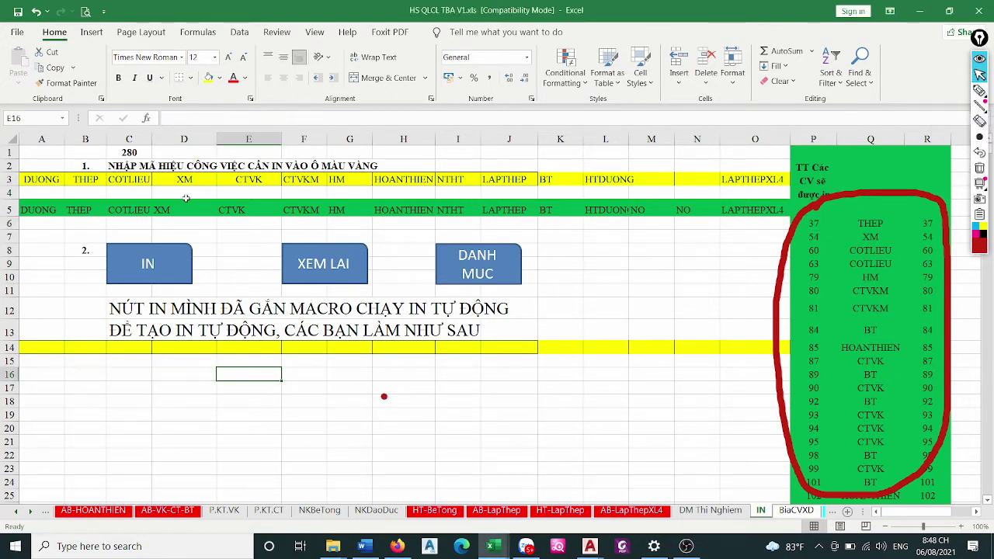
click(195, 58)
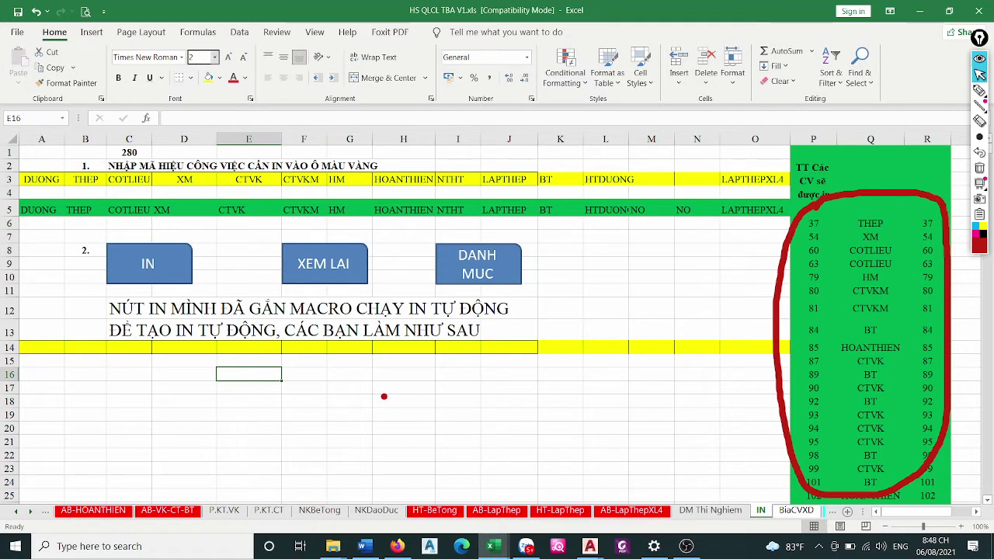
text(20)
key(Return)
drag(175, 375, 703, 480)
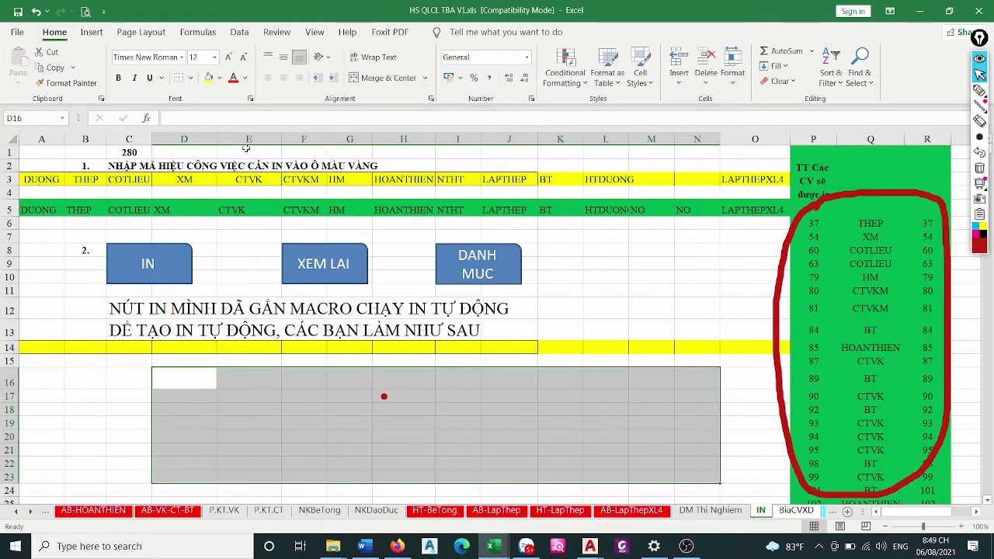
click(384, 78)
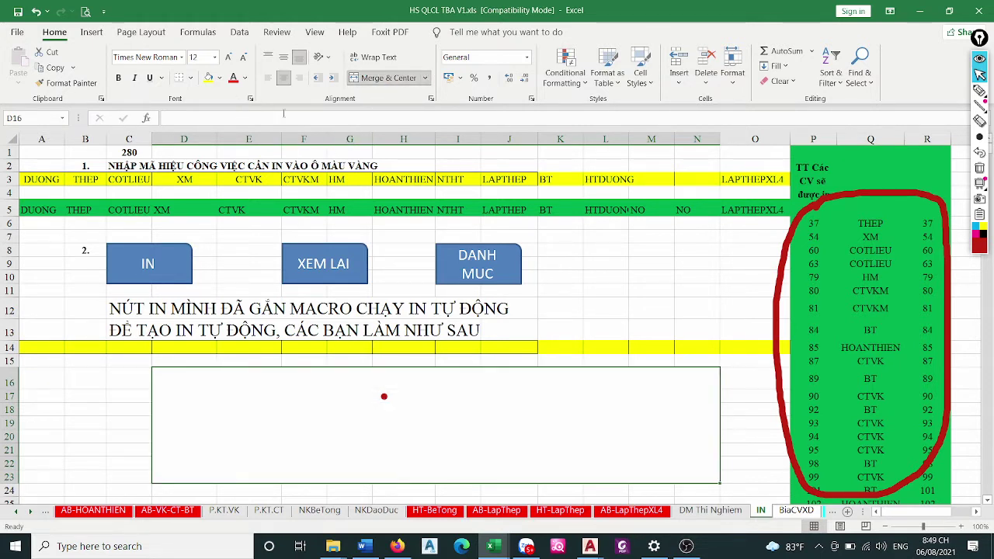
click(198, 56)
text(20)
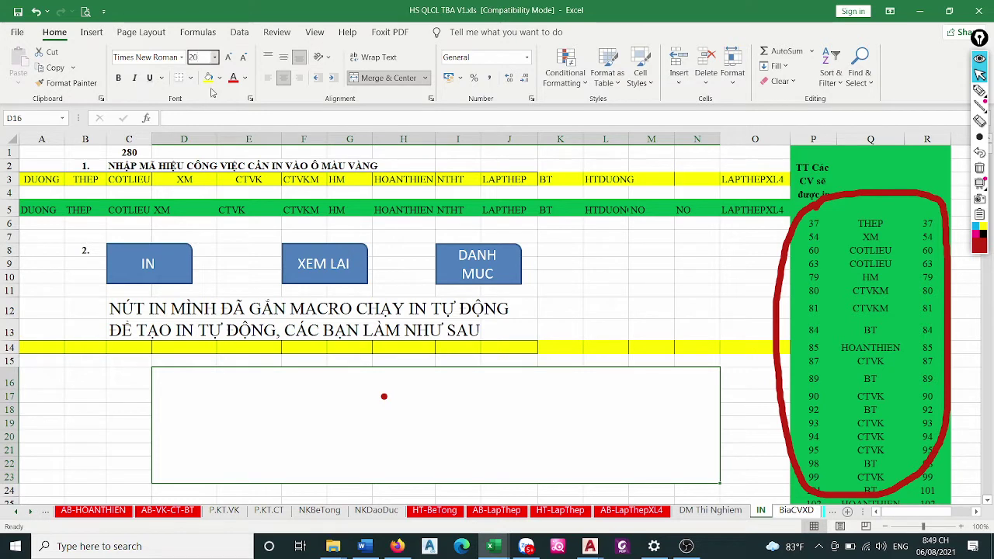
key(Return)
Type the D16 note saying the circled list is print jobs and column P is the DANHMUC row order
text(CHỖ MIN)
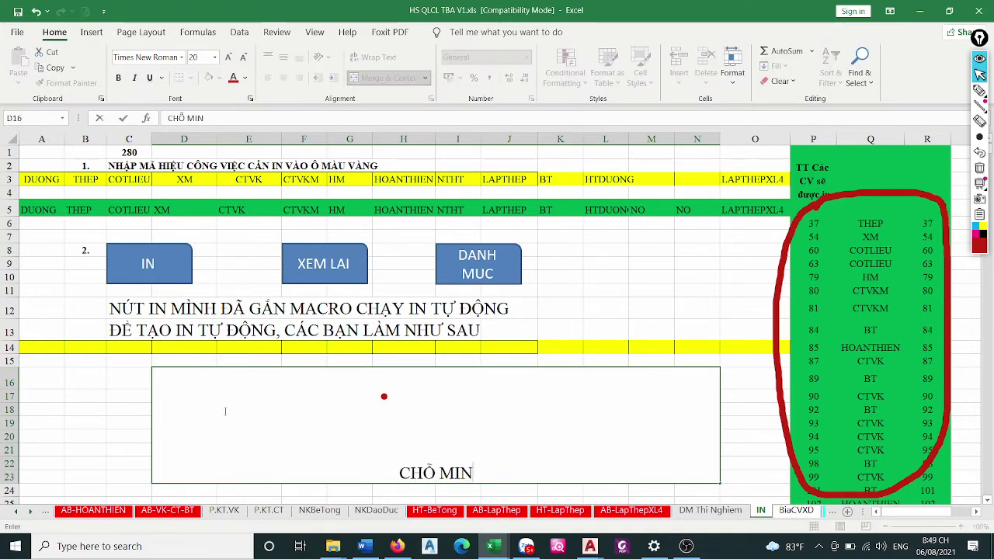
key(BackSpace)
key(BackSpace)
text(ÌNH VỪA KHO)
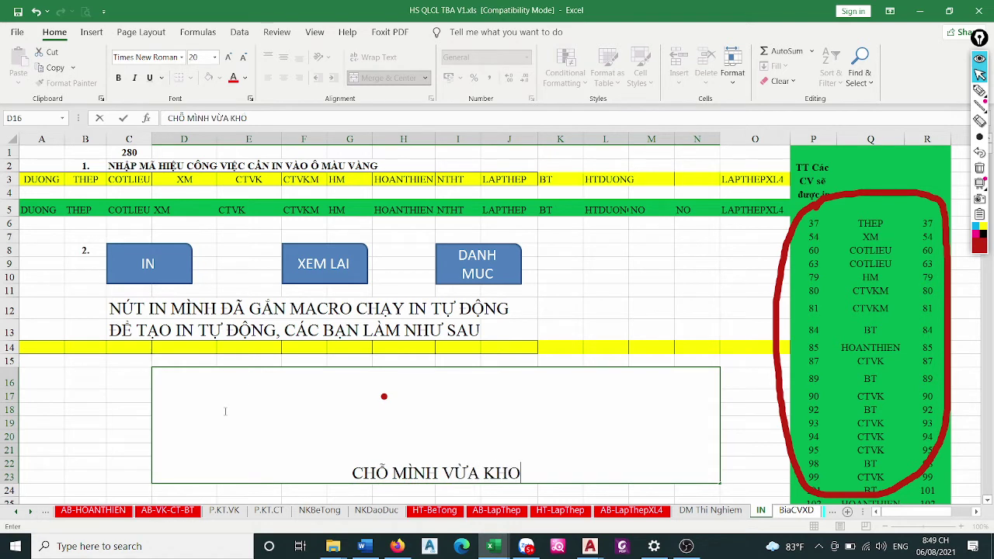
text(ANH LÀ)
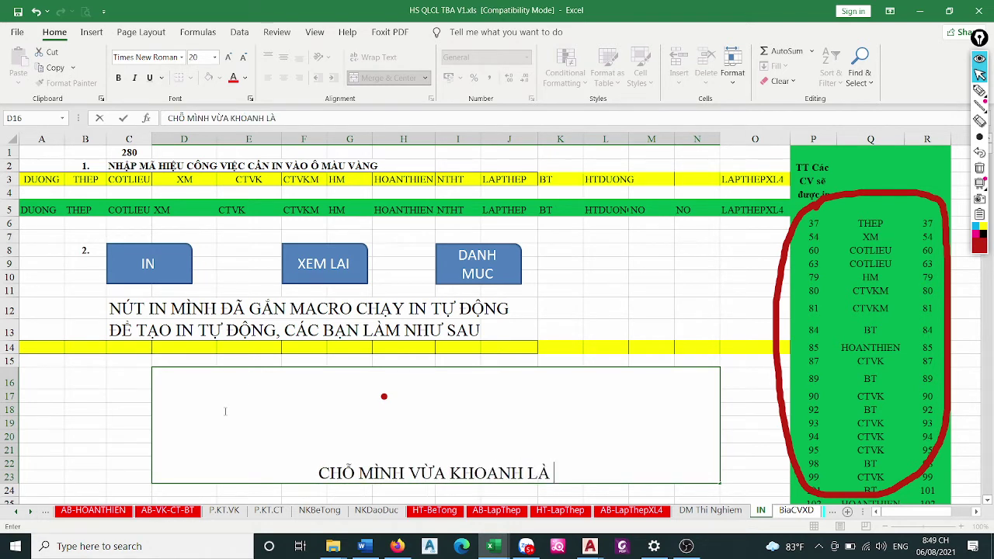
text( DANH MỤC)
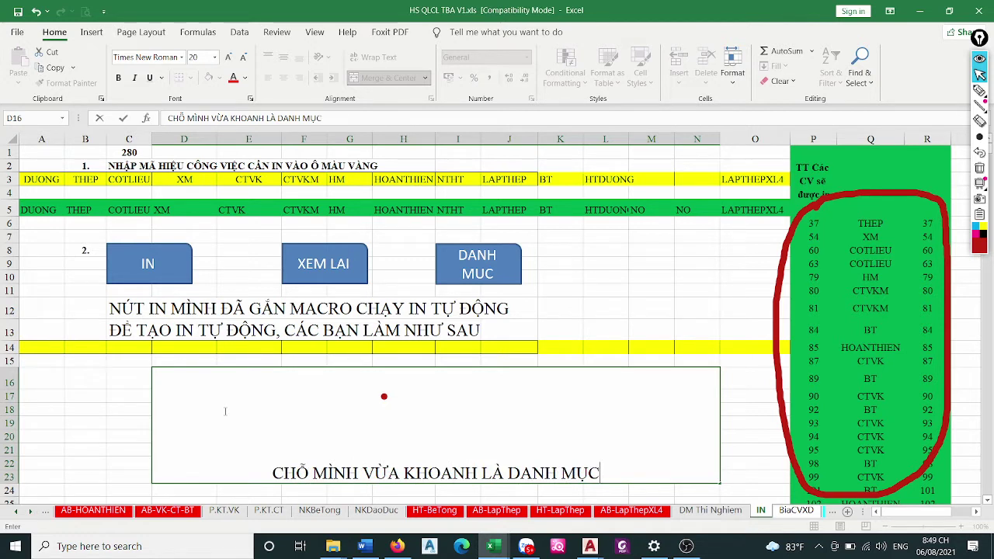
text( CÁC)
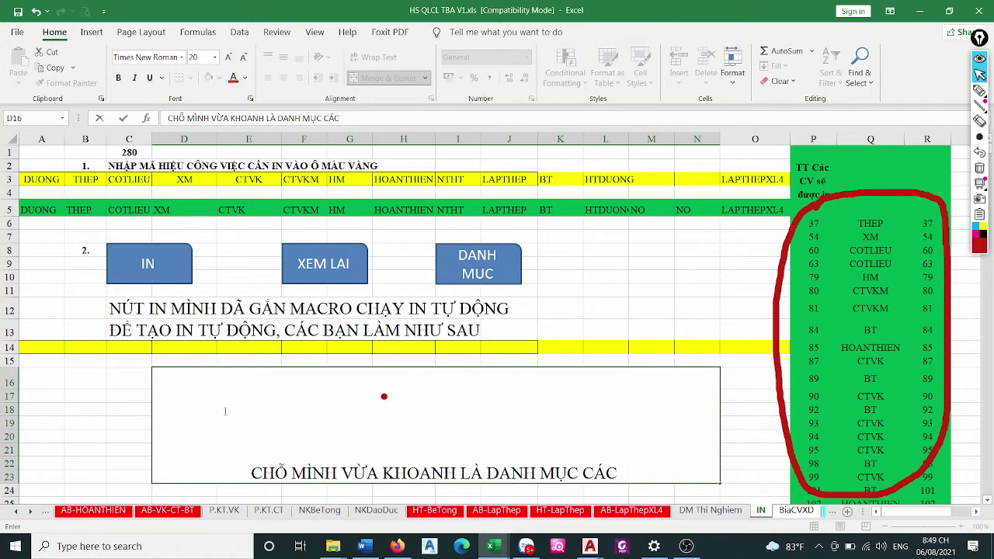
text( CÔ)
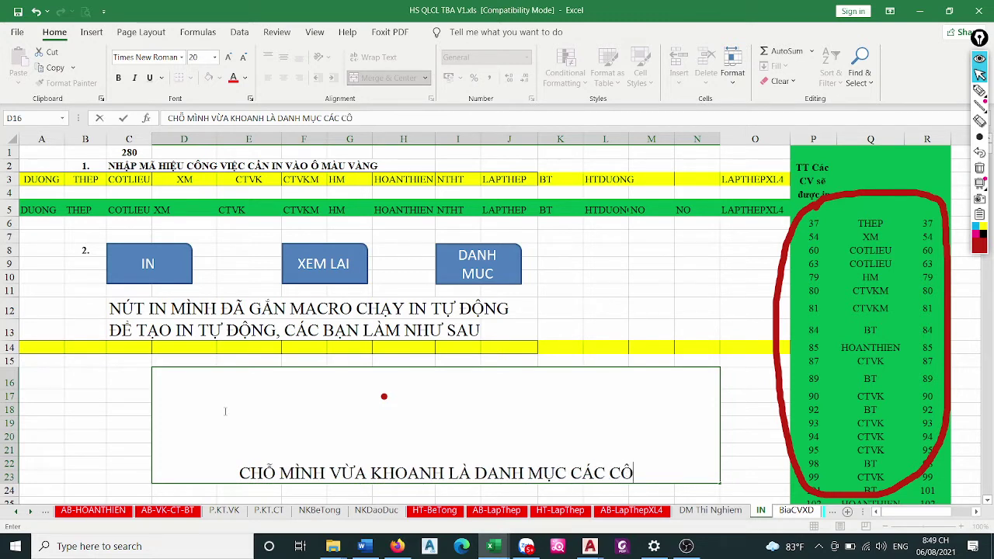
text(NG VIỆC)
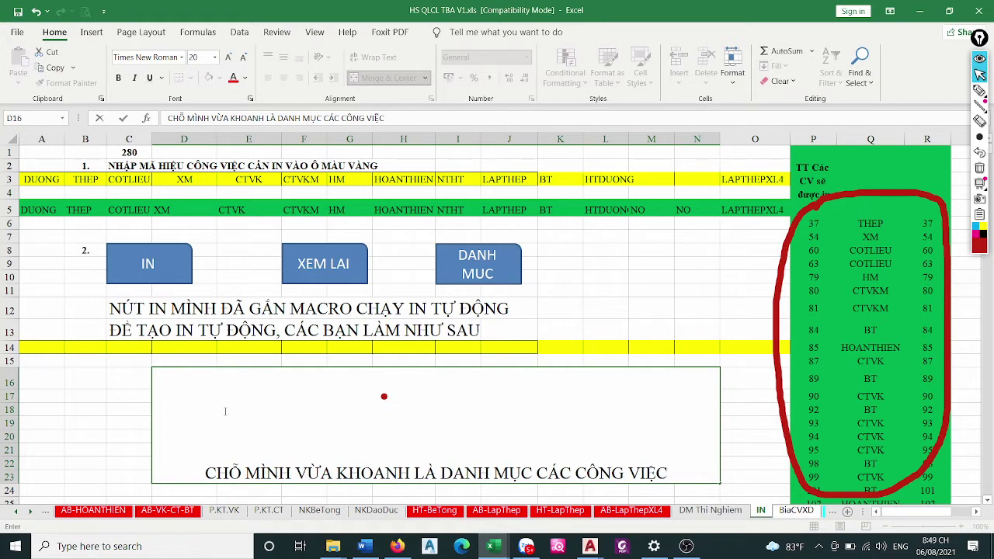
text( SẼ IN)
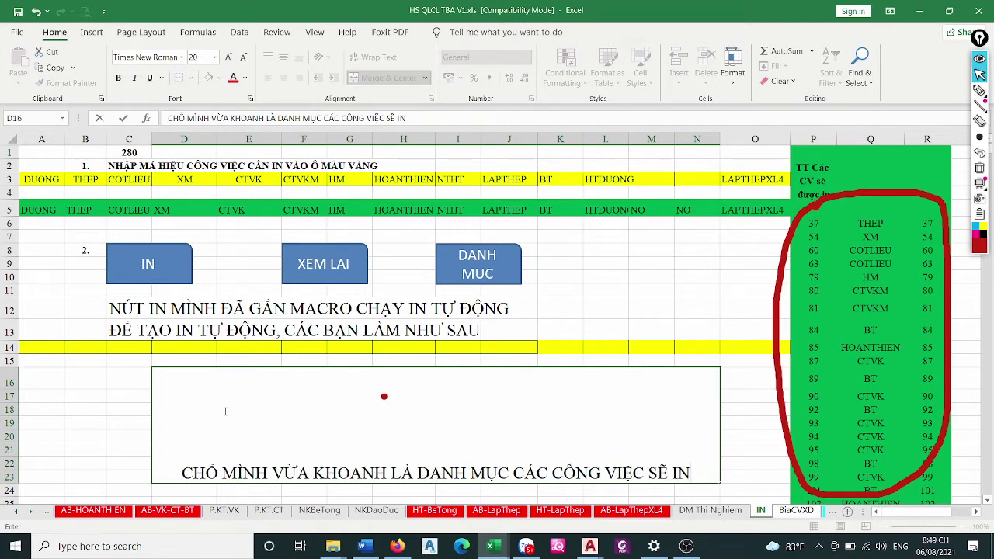
text(, THAM CH)
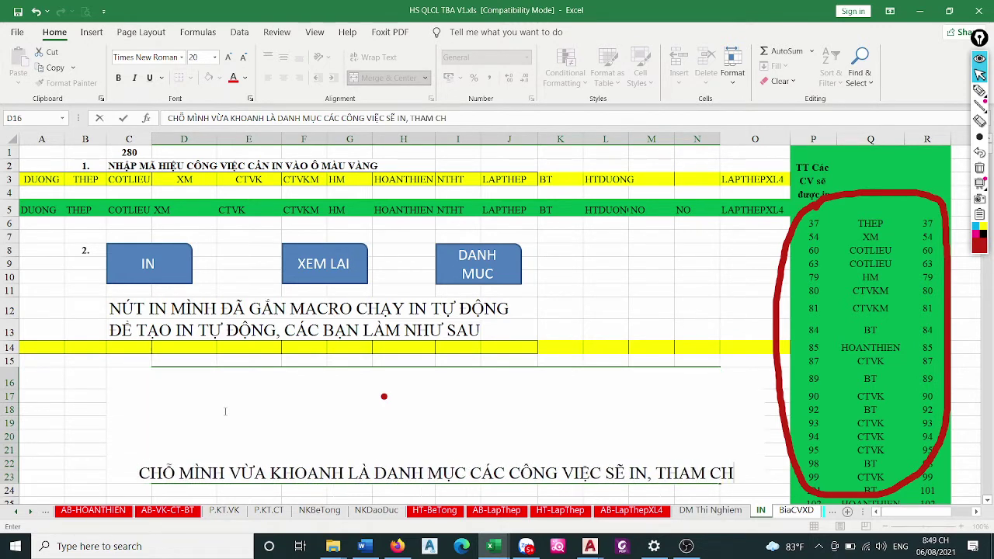
text(IÊU)
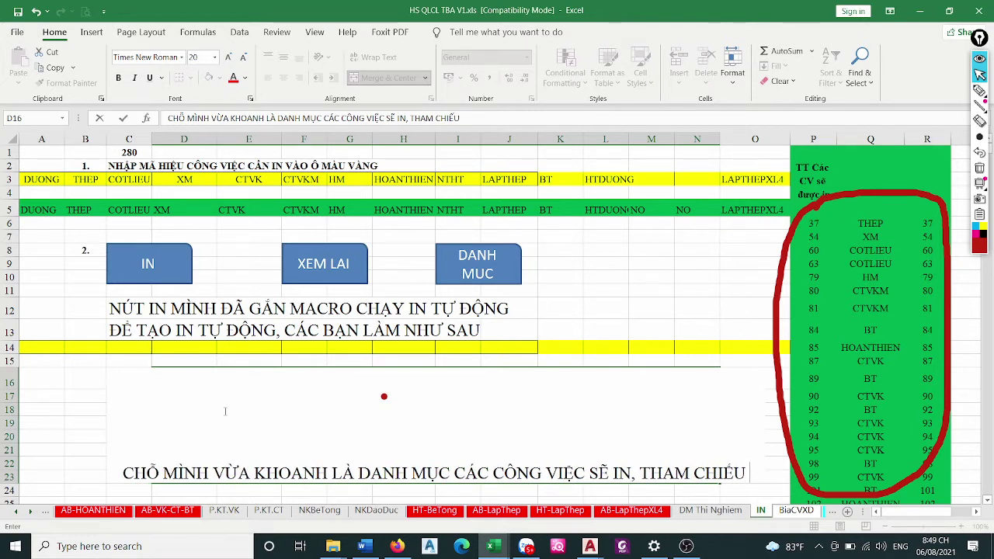
text( TRONG)
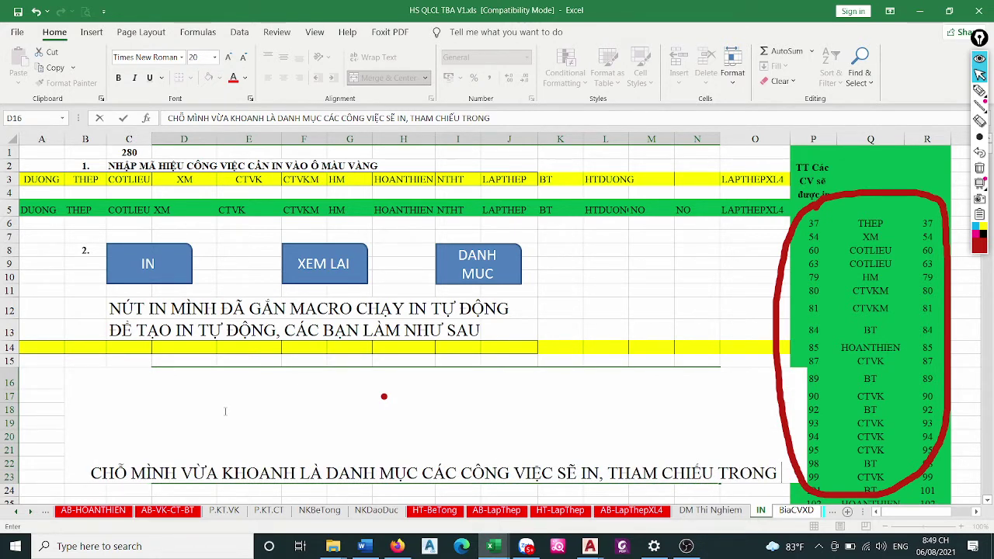
text( SHE)
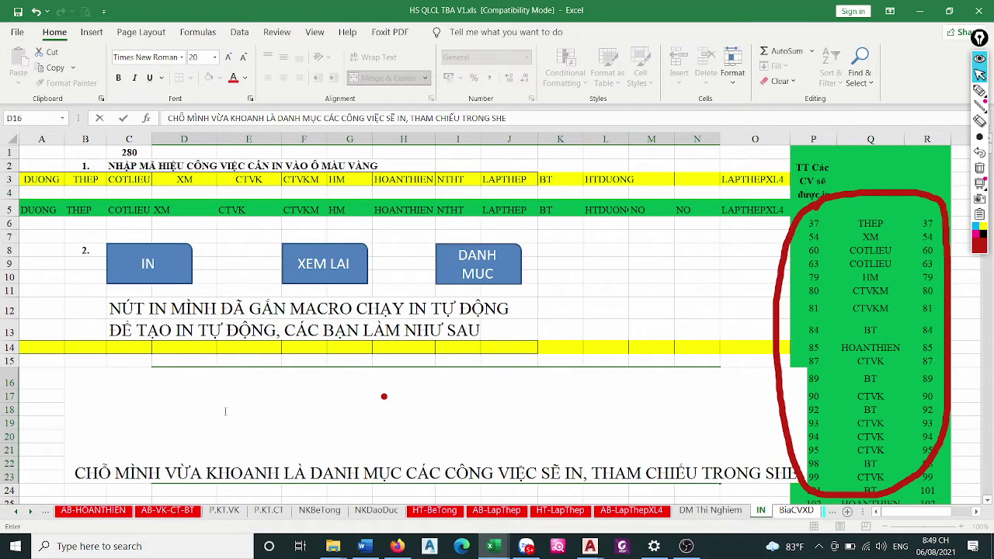
key(BackSpace)
text(ÊT)
key(BackSpace)
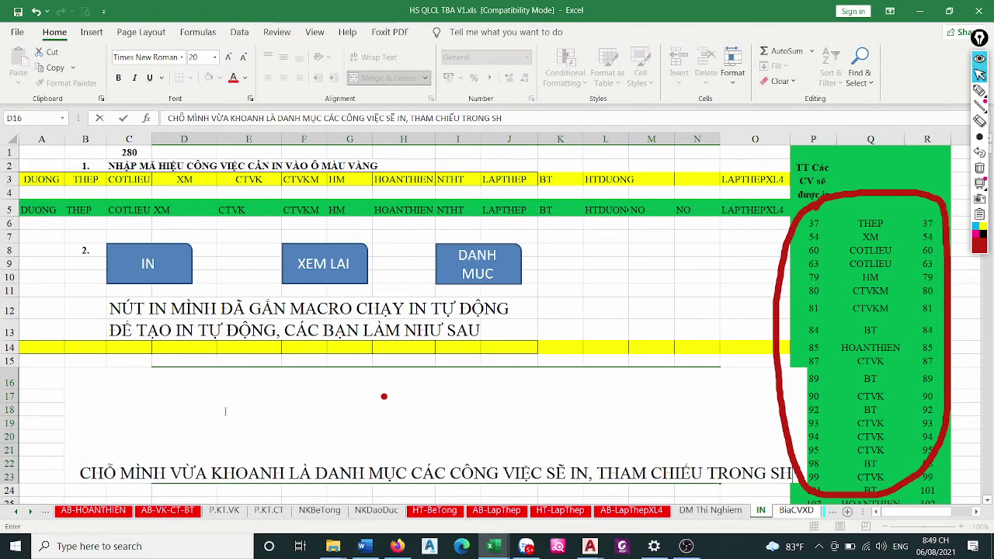
text(EET)
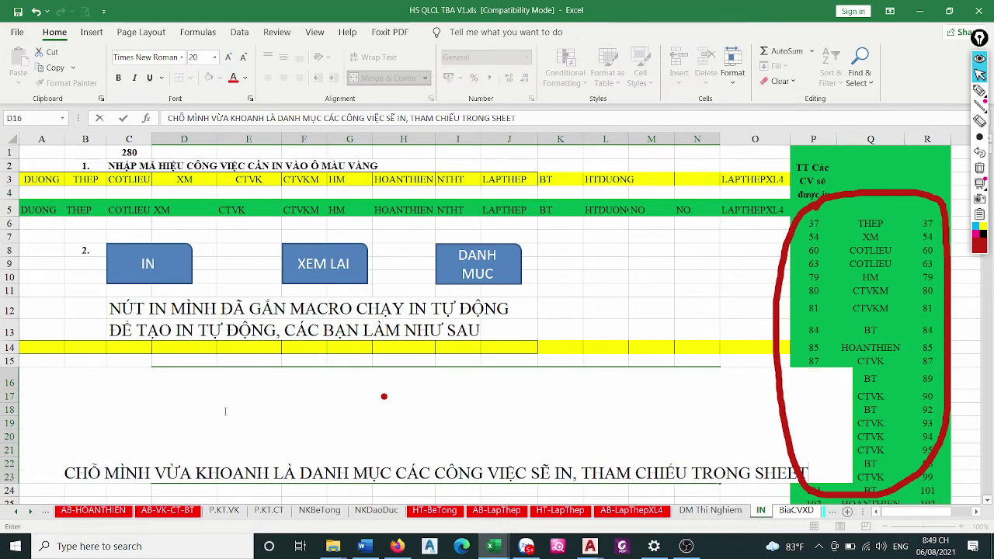
text( D)
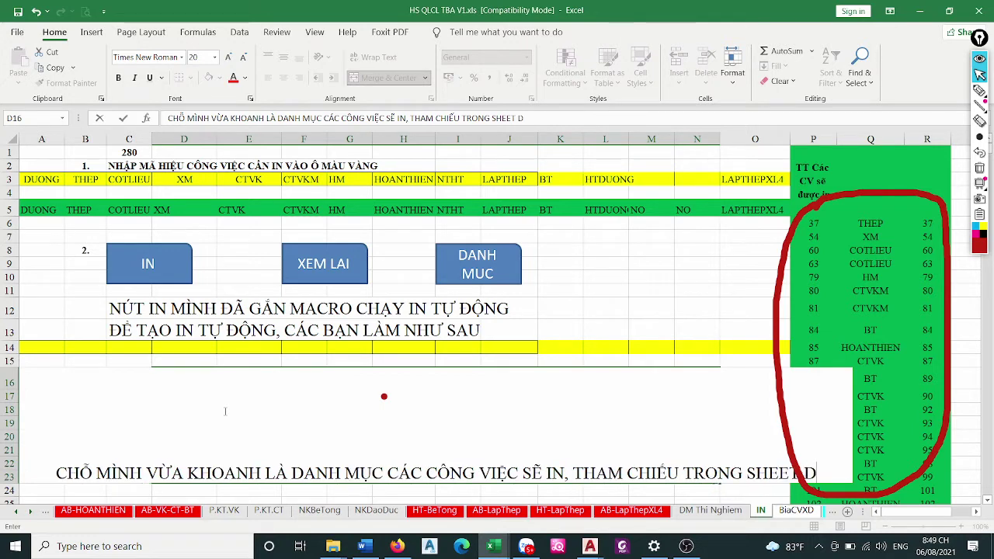
text(ANHMUC)
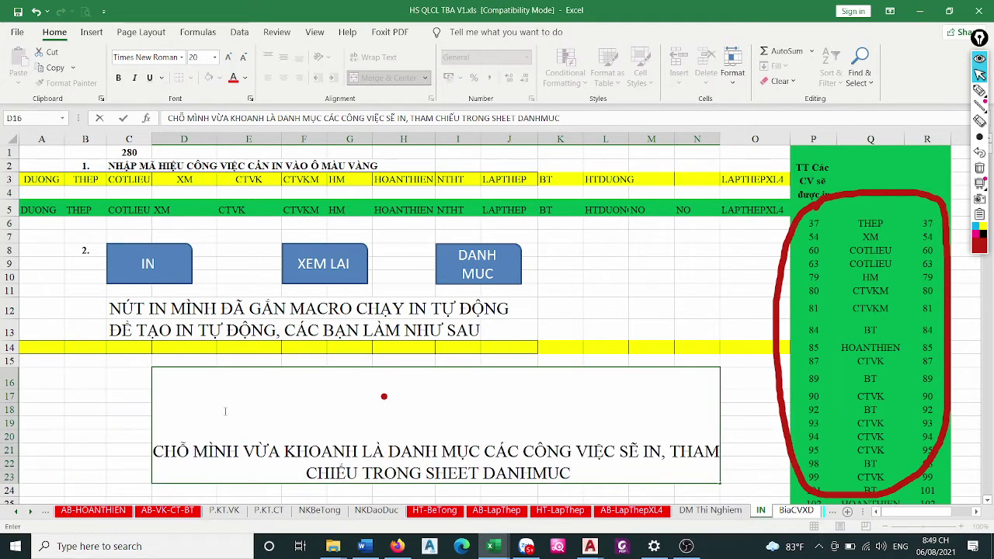
text(,)
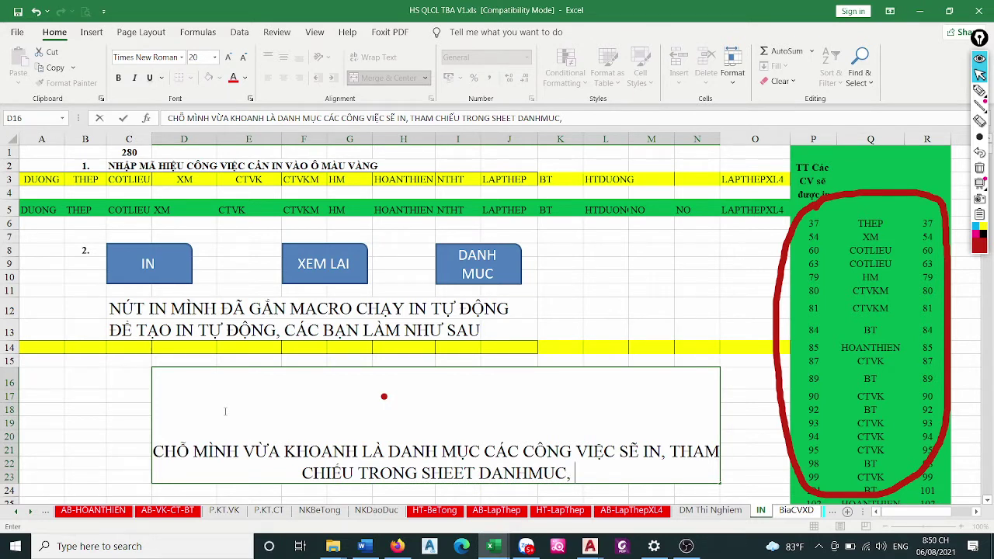
text( TRONG Đ)
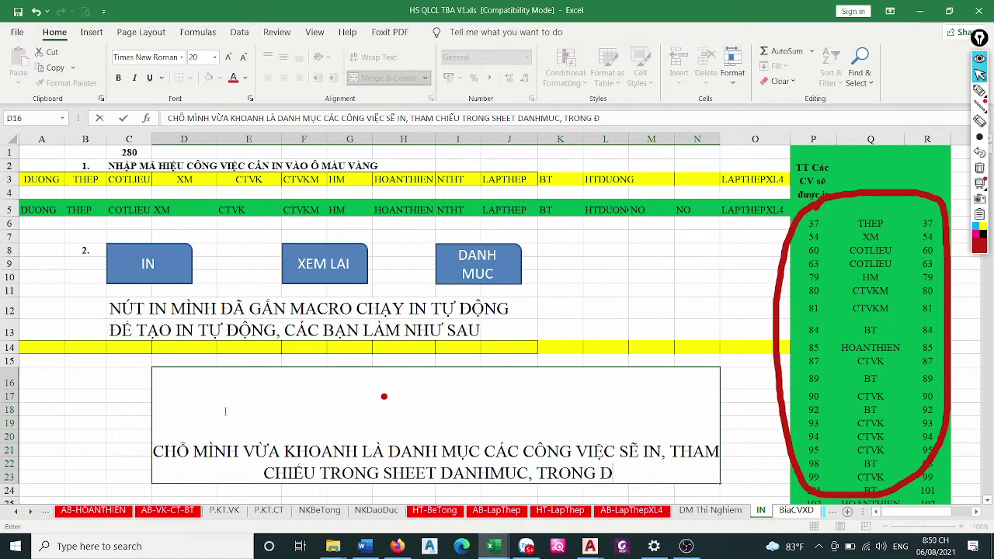
text(Ó CÔT )
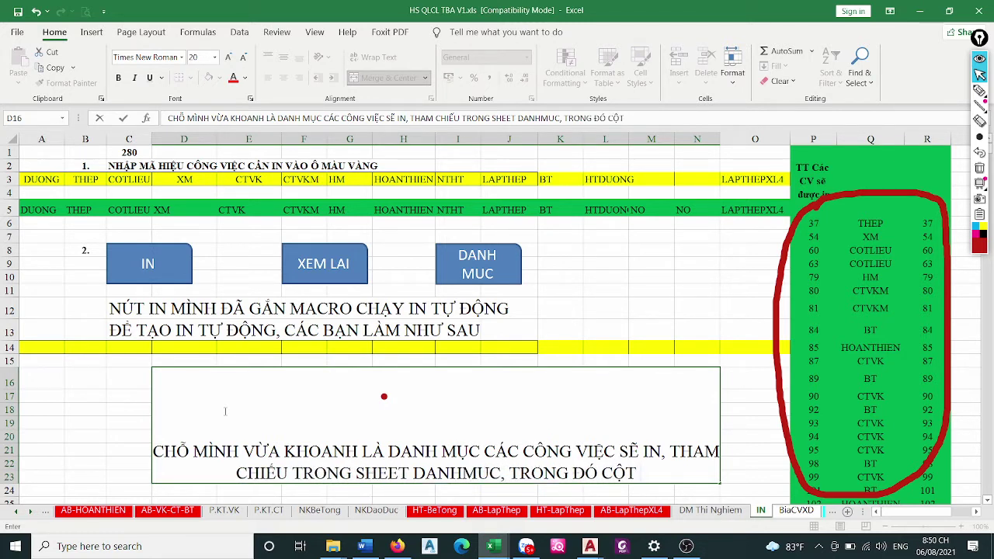
text( P)
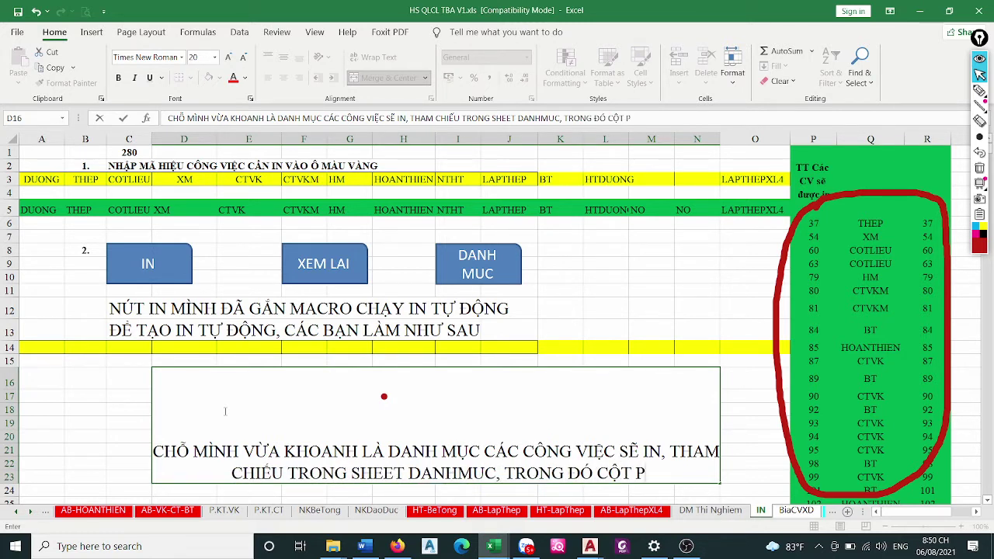
text( LÀ )
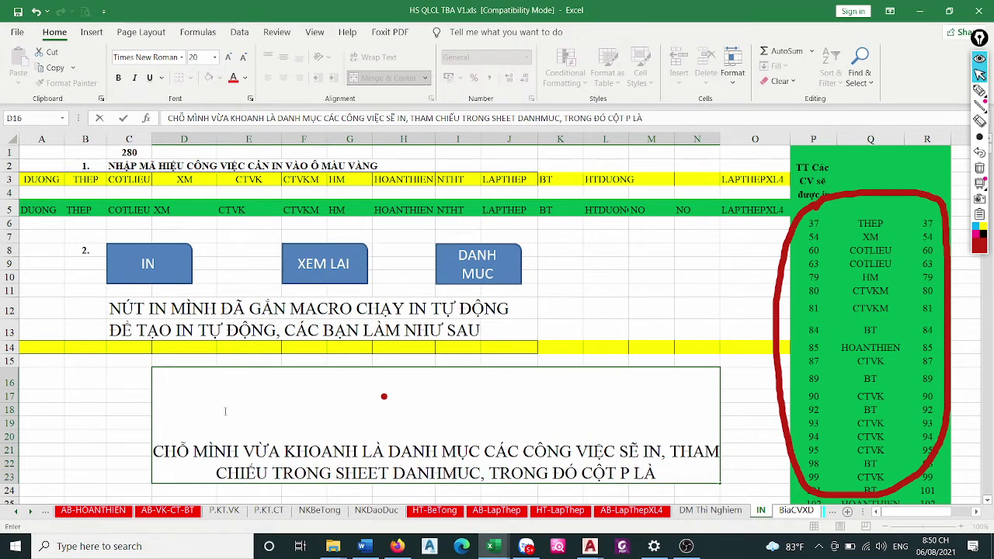
text(SỐ)
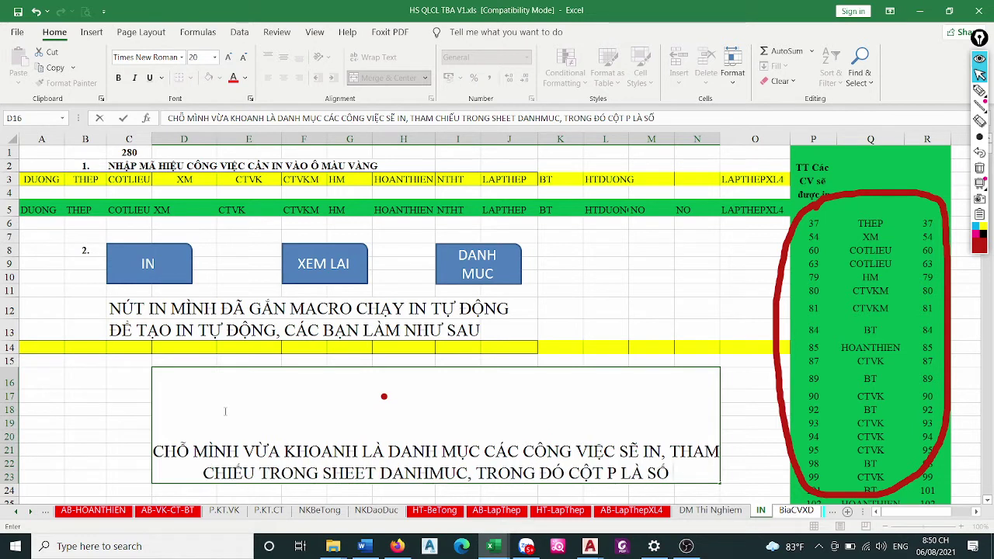
text( THỨ)
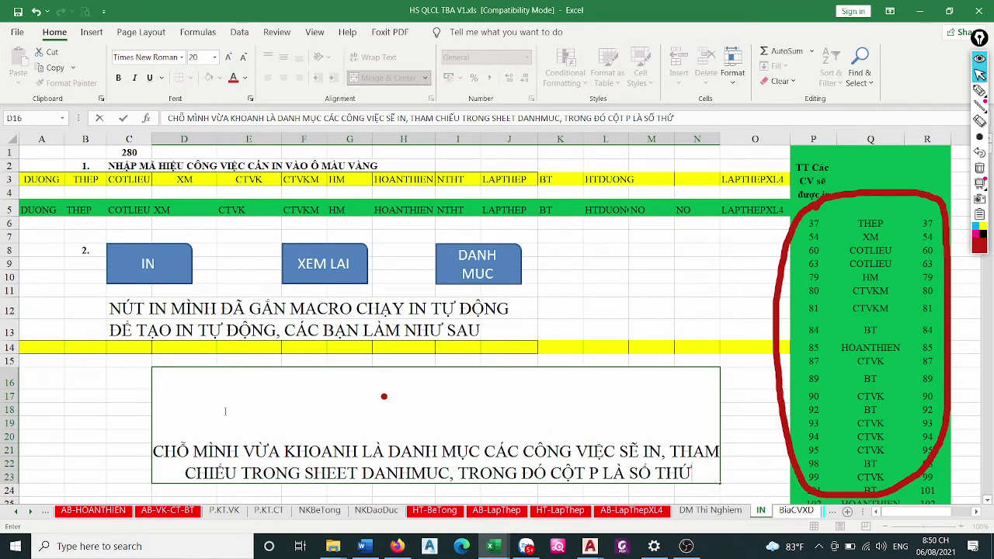
text( TỰ)
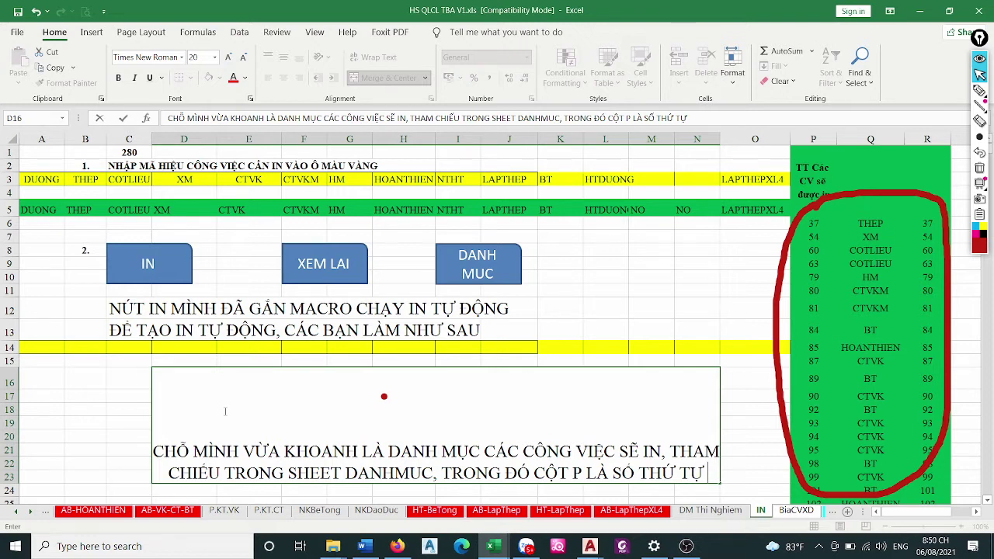
text(HANG)
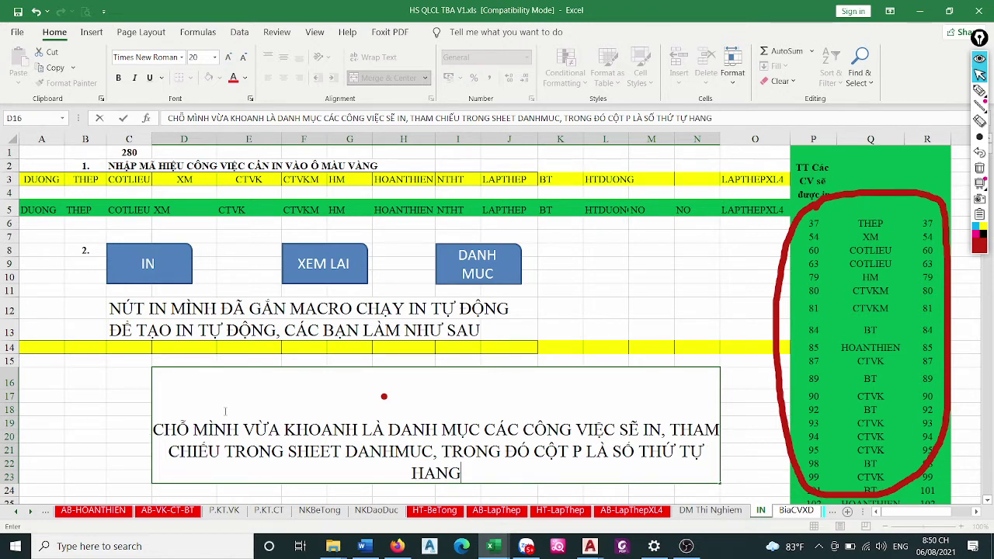
key(BackSpace)
key(BackSpace)
key(BackSpace)
text(ÀNG BÊN )
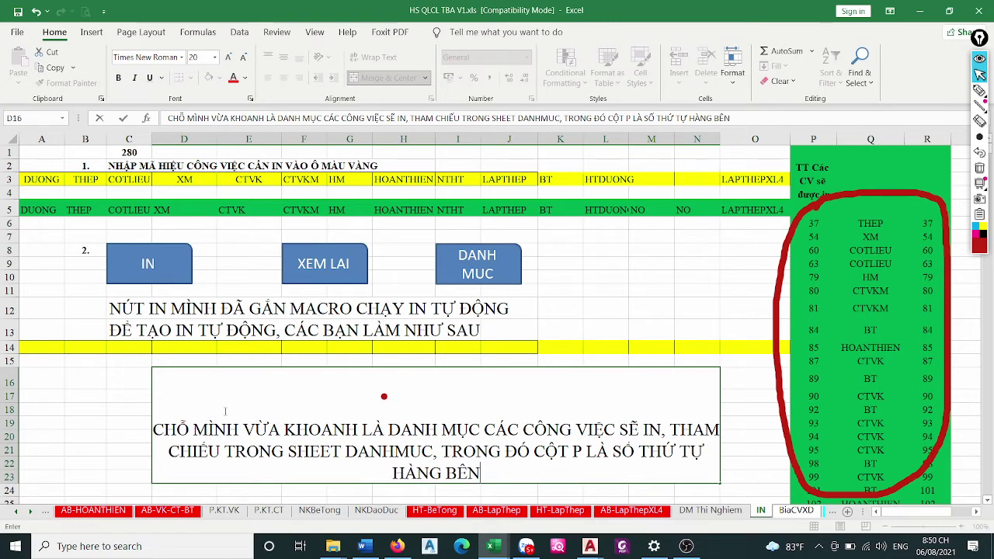
text(DANHMU)
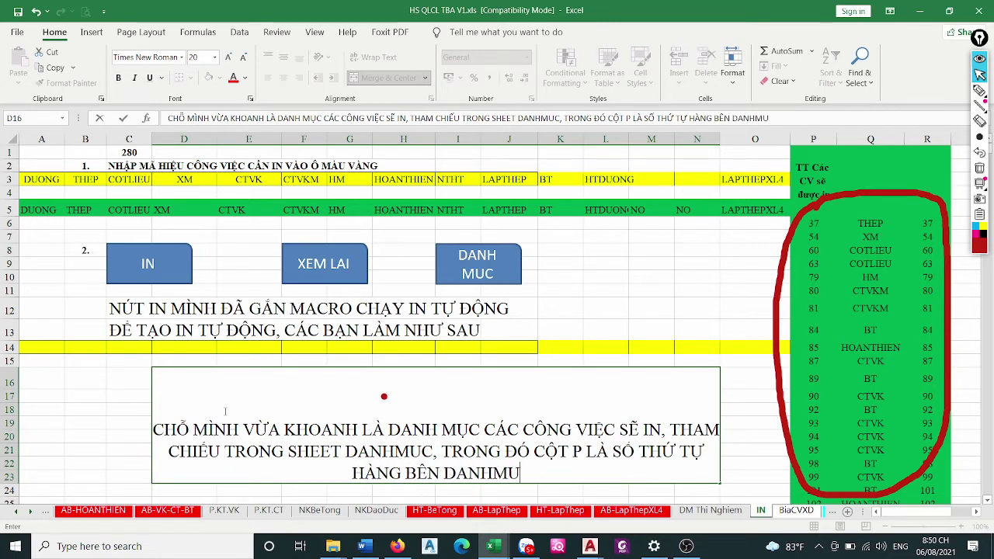
text(C)
key(Return)
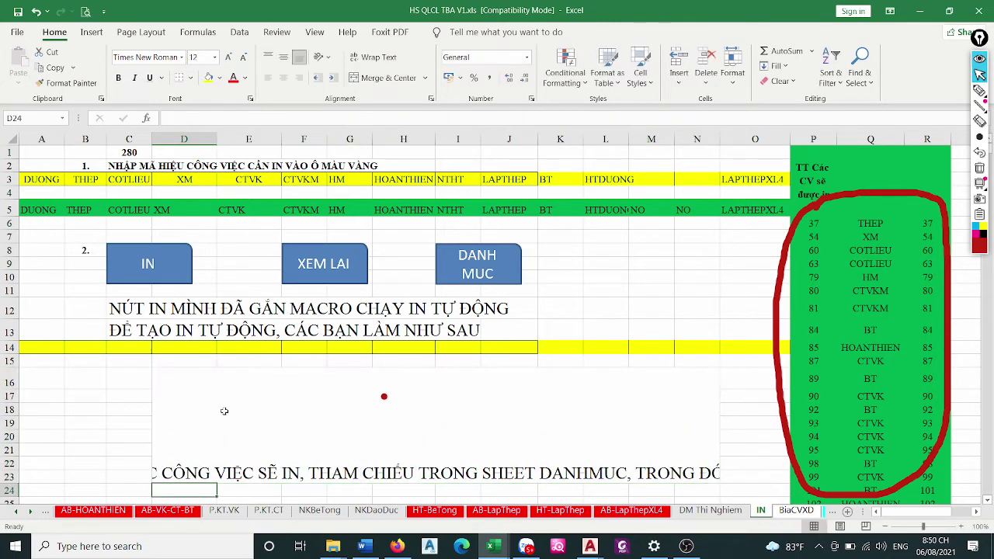
Turn on Wrap text for the merged note cell in Format Cells so it wraps onto three lines
double_click(225, 422)
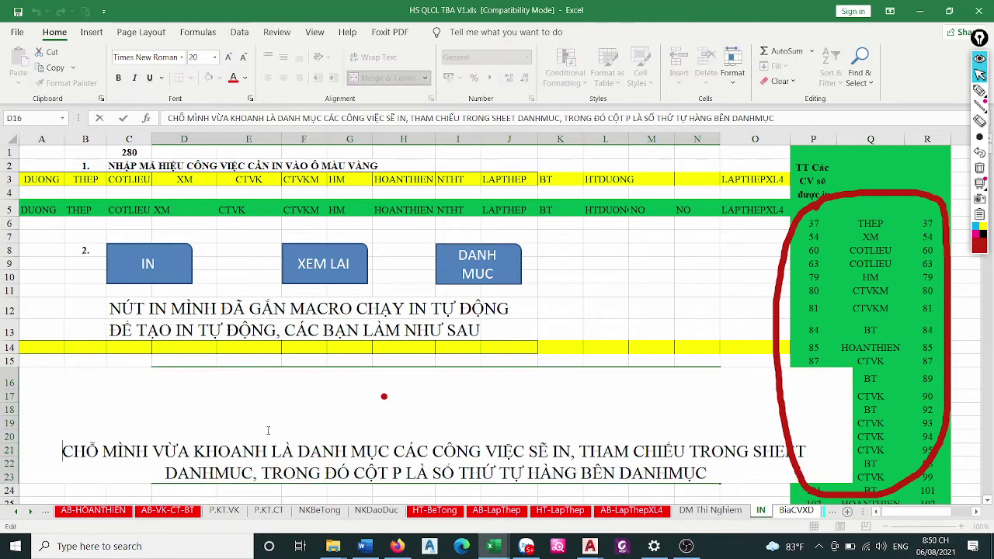
key(Escape)
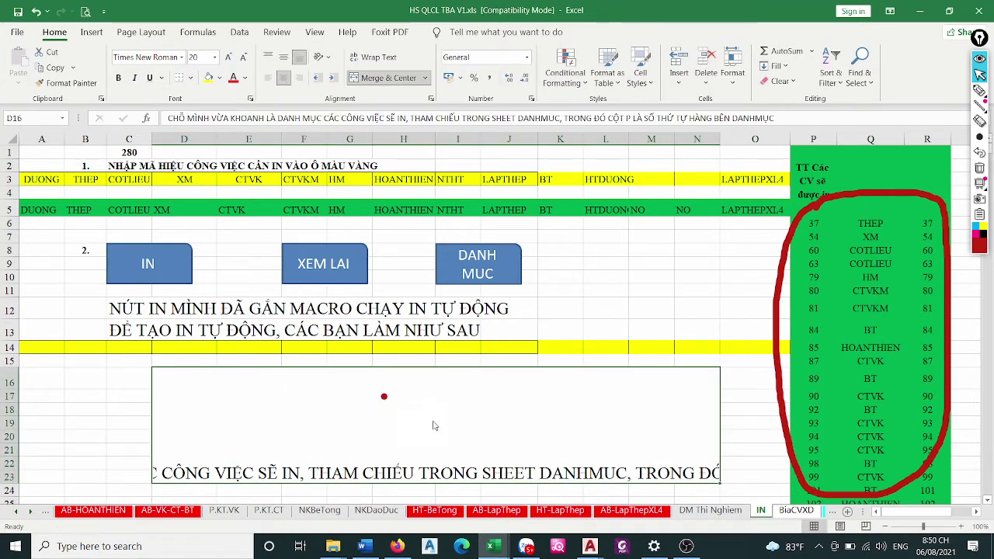
key(ctrl+1)
click(514, 239)
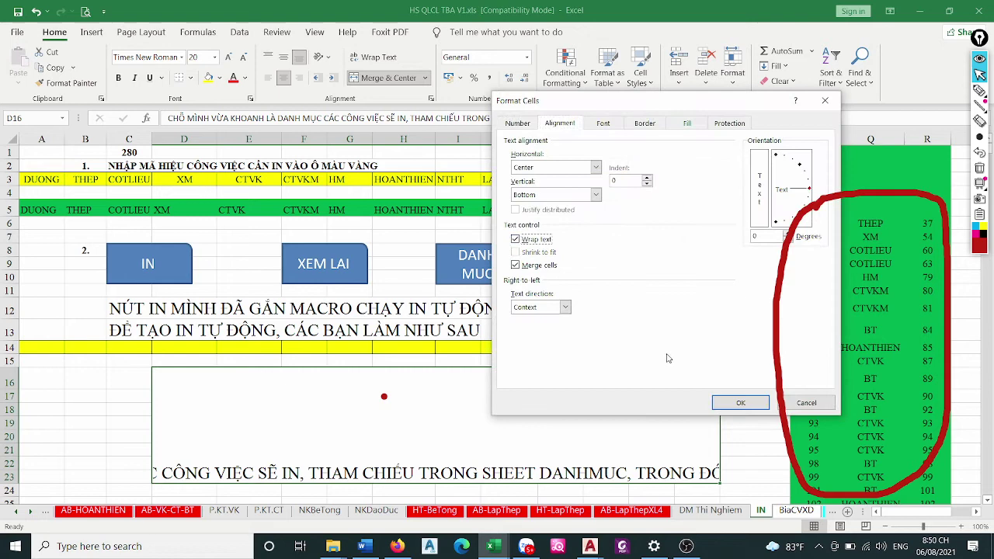
click(738, 403)
click(697, 311)
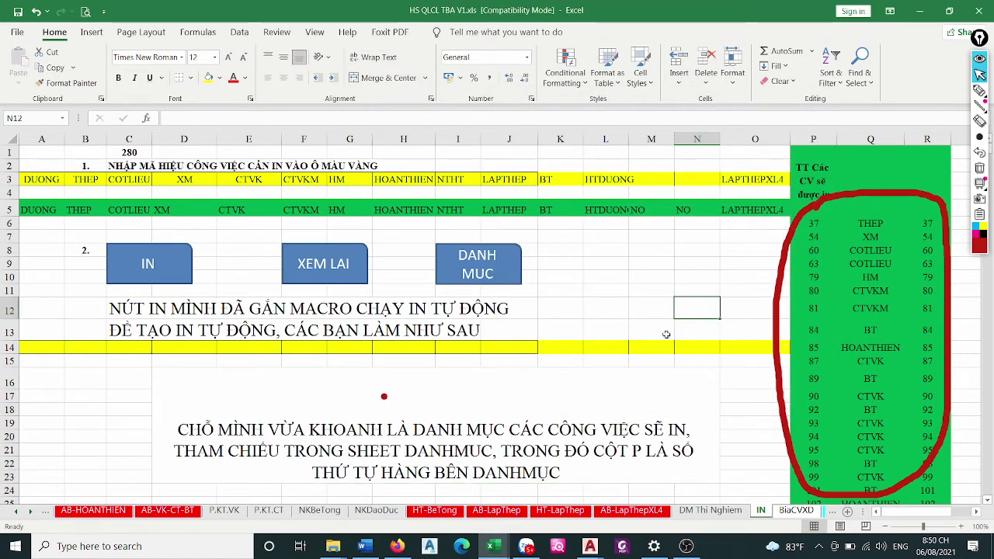
Label cell N6 with 'SỐ 37'
click(815, 224)
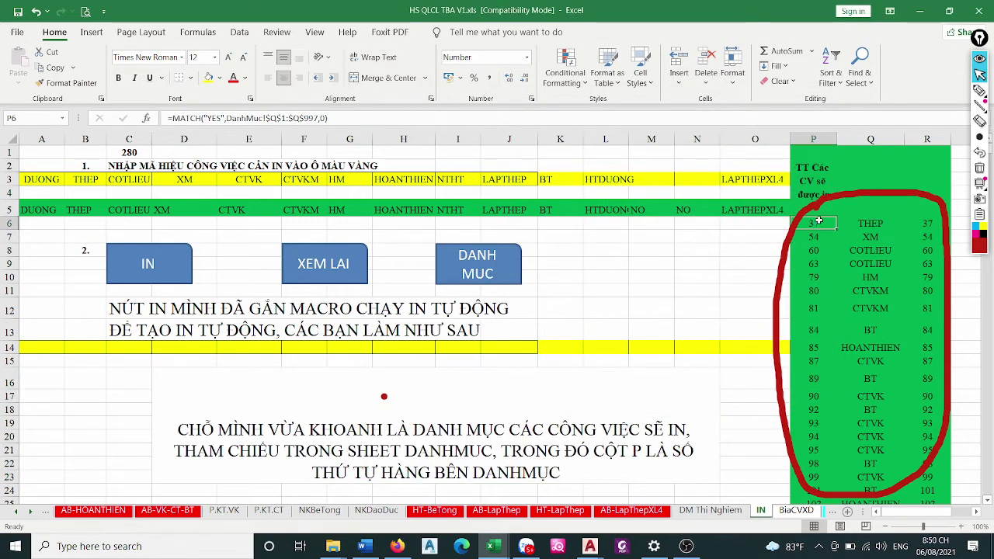
click(745, 224)
click(706, 224)
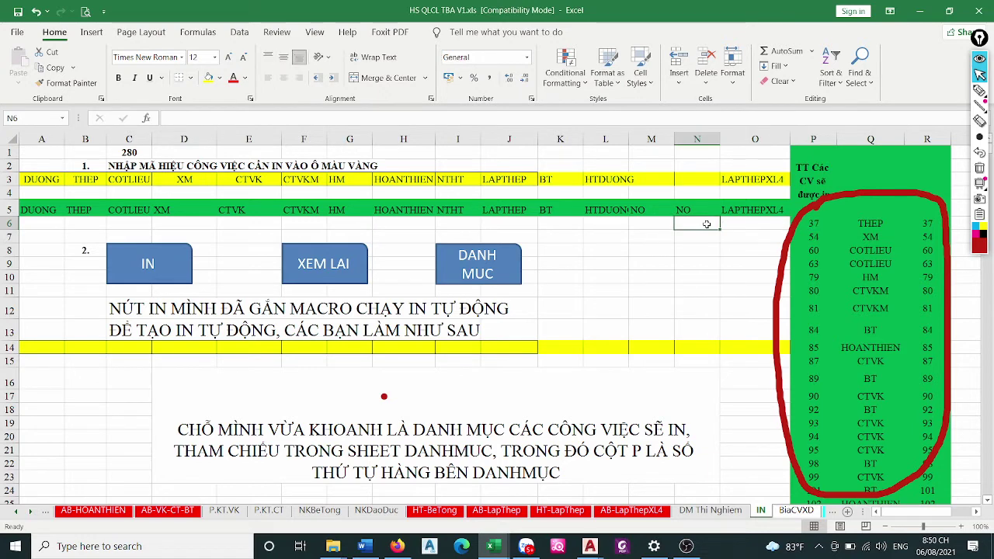
text(SỐ 3)
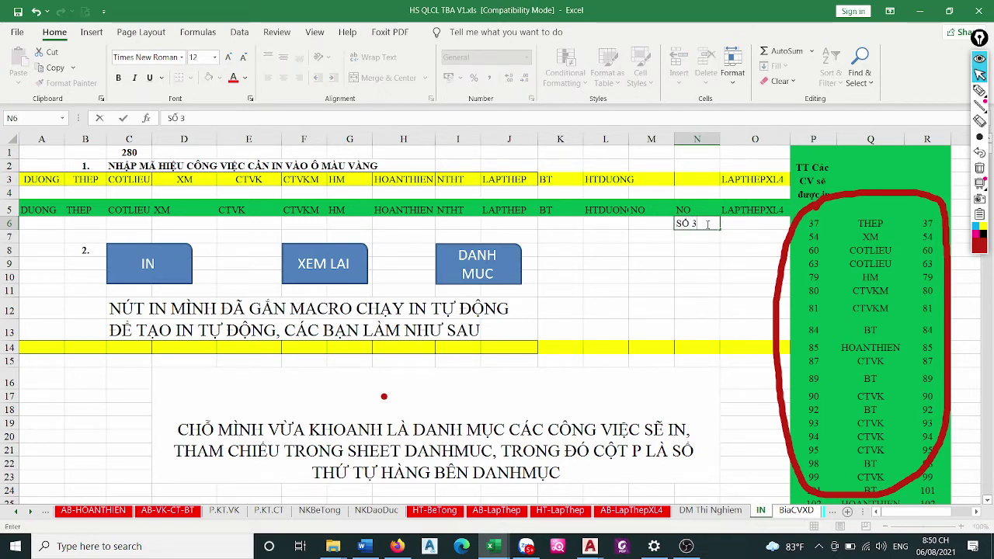
text(7)
key(ctrl+Return)
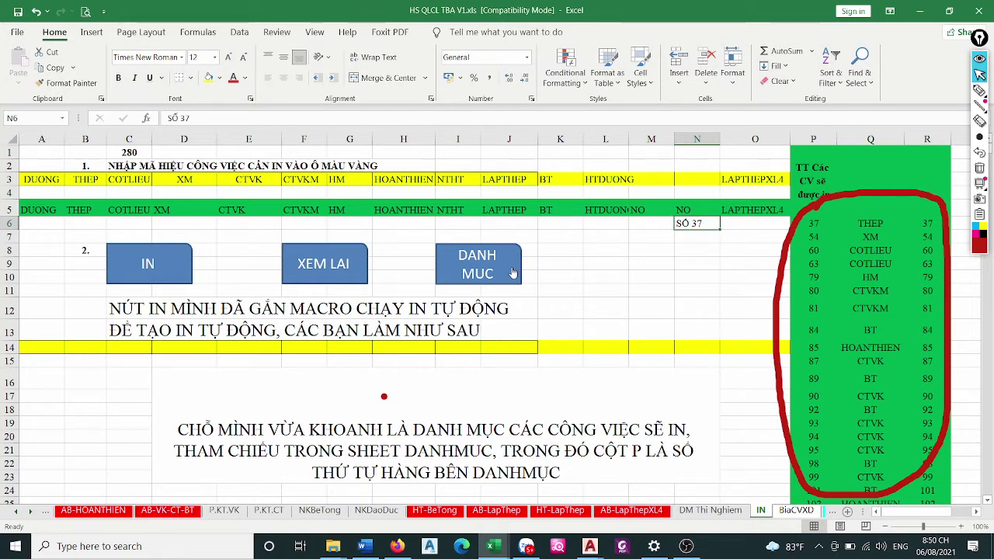
Add the K9 note 'BẤM VÀO NÚT DANH MỤC ĐỂ TRỞ VỀ DANH MỤC' and jump to DanhMuc
click(551, 265)
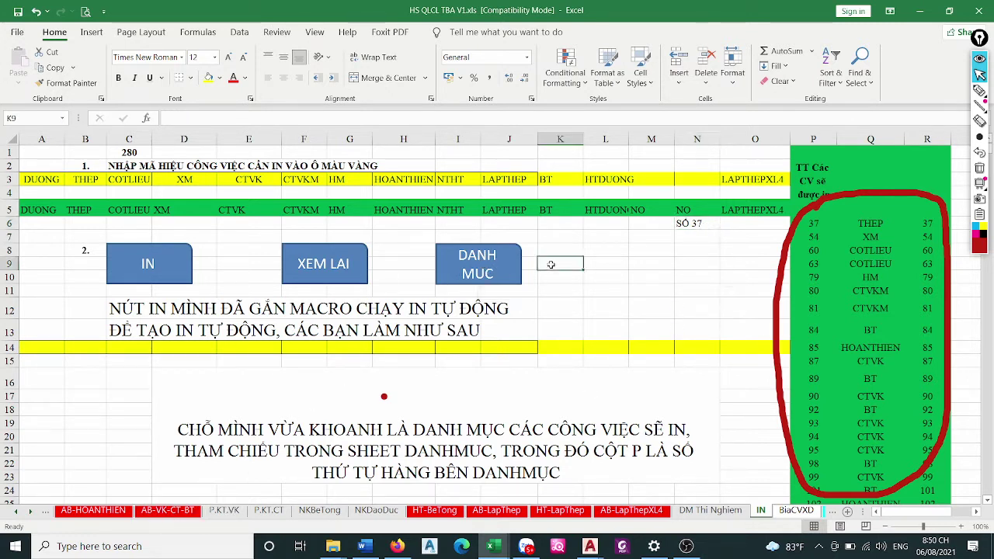
text(BẤM)
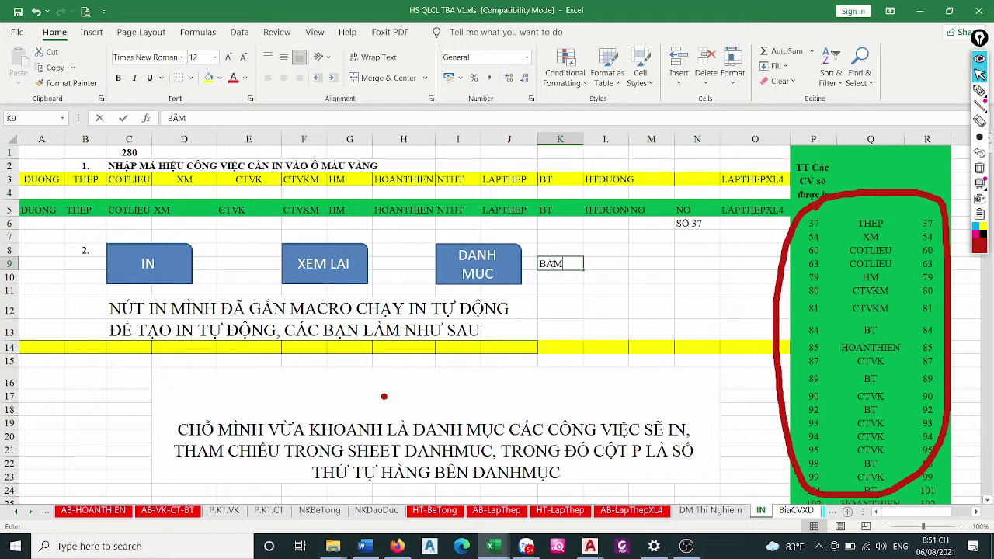
text( VÀO NU)
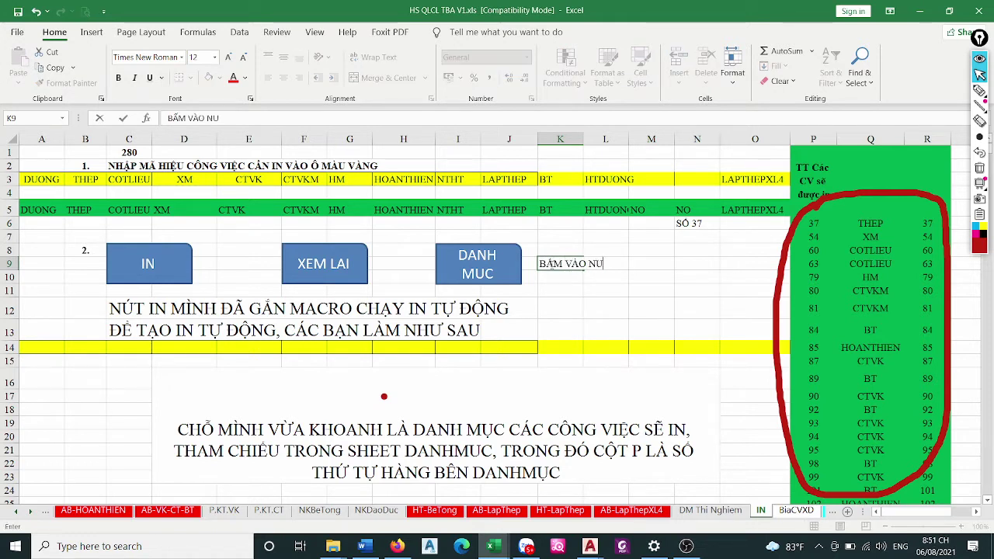
key(BackSpace)
text(ÚT DANH MUC)
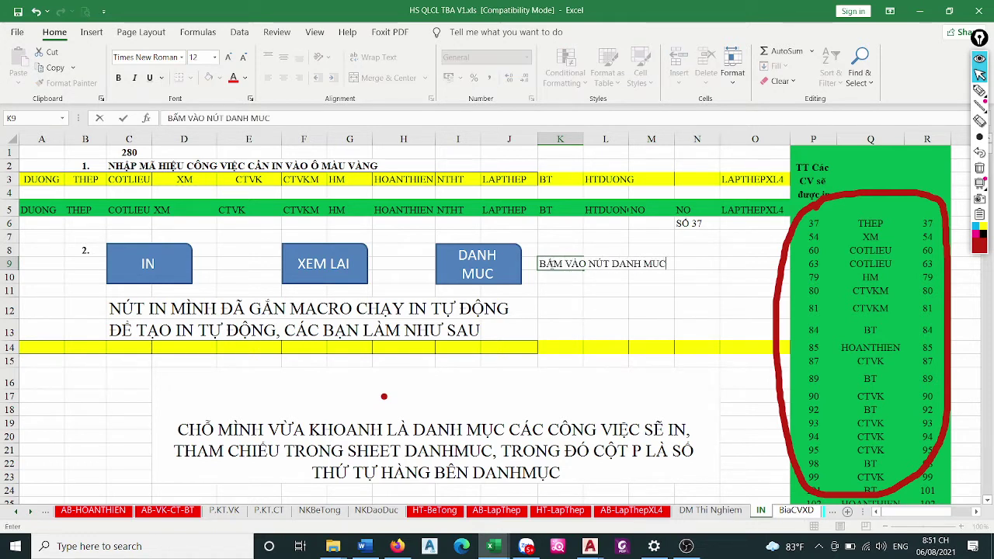
key(BackSpace)
key(BackSpace)
text(ỤC ĐỂ)
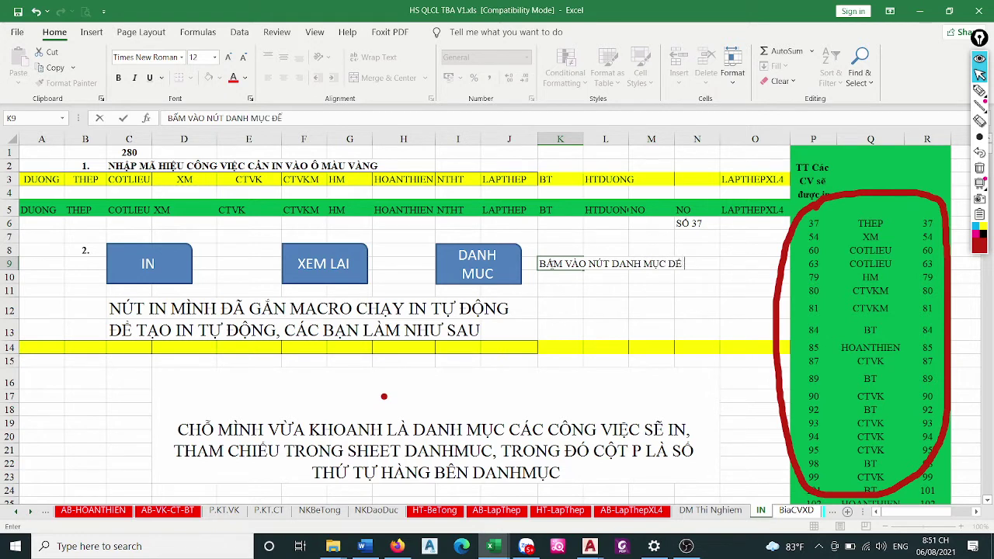
text(TRỞ VỀ)
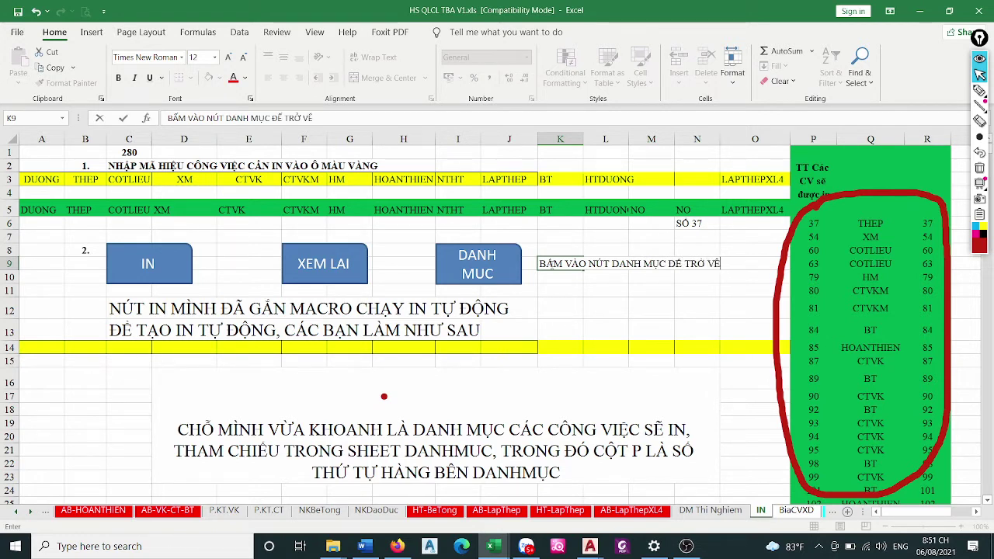
text(ANH MỤ)
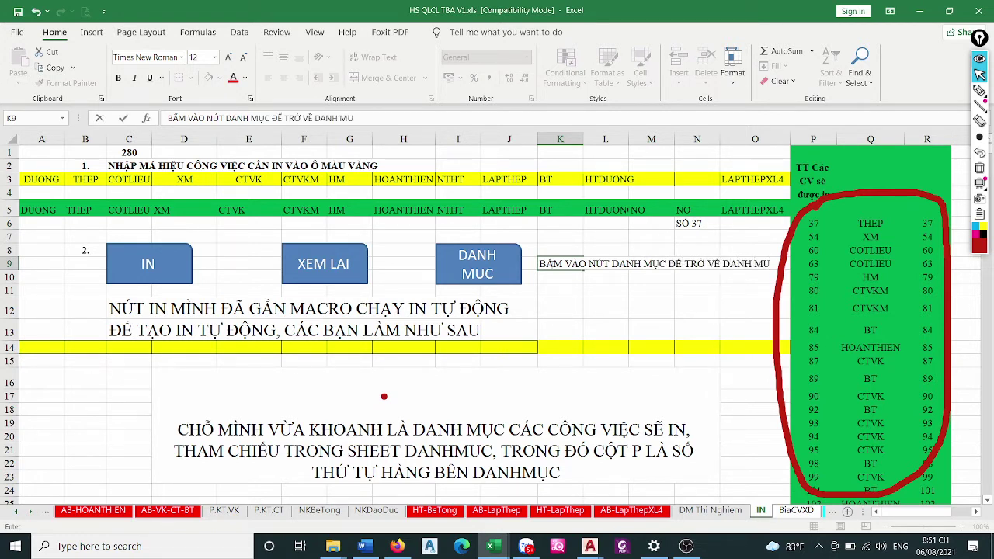
text(C)
key(Return)
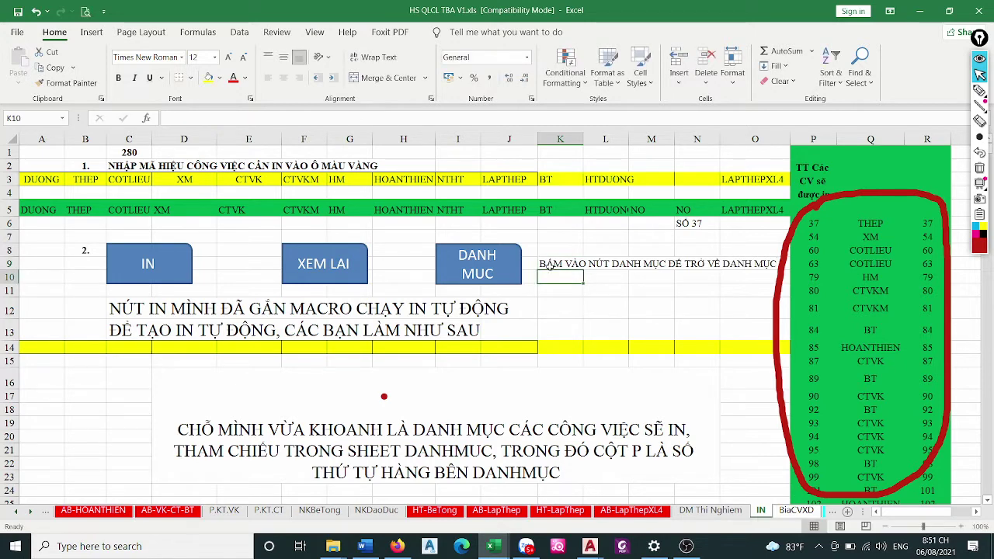
click(474, 264)
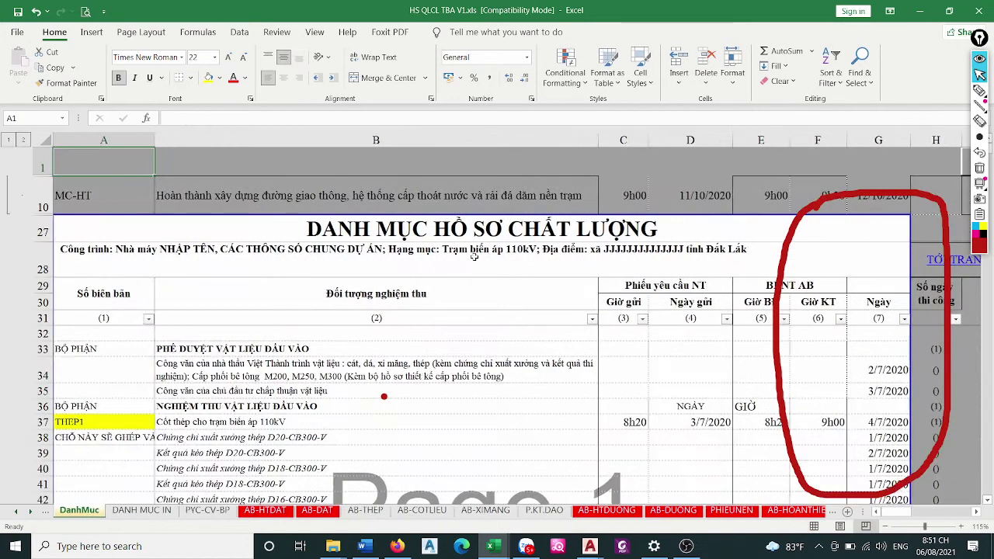
Check the =ROW() formula in I37 and circle its value 37 with an on-screen annotation
click(979, 169)
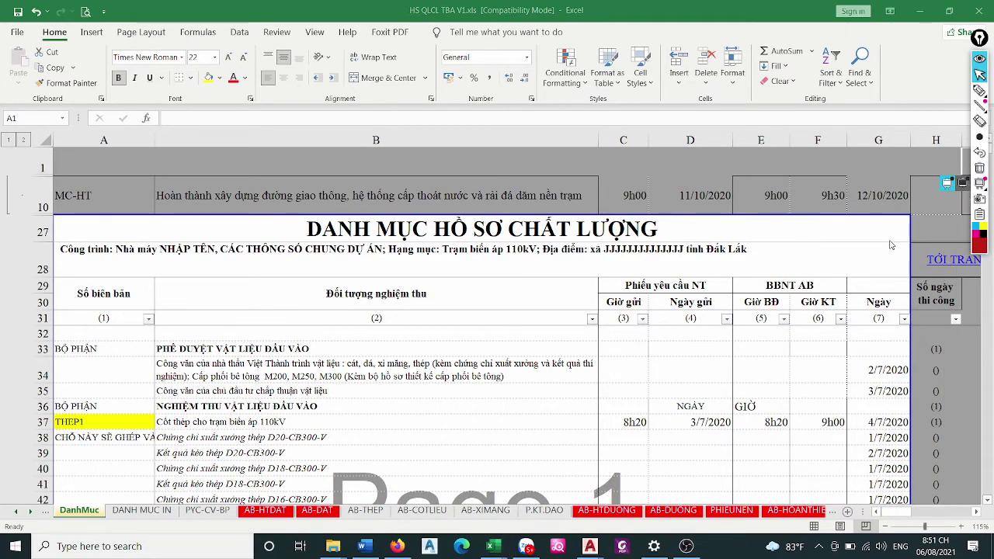
scroll(892, 221, down, 3)
scroll(891, 221, down, 2)
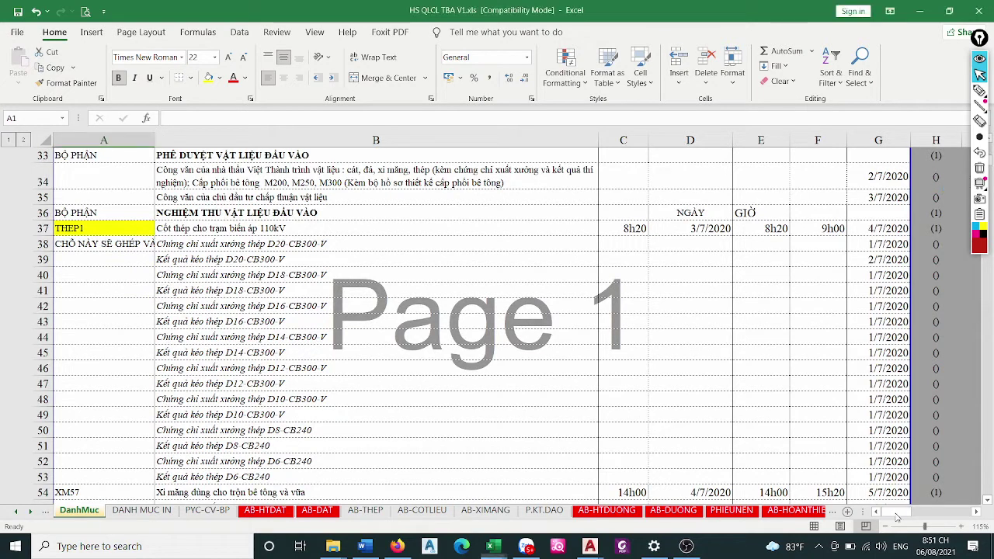
mouse_move(900, 518)
mouse_down()
mouse_move(908, 514)
mouse_move(898, 514)
mouse_up()
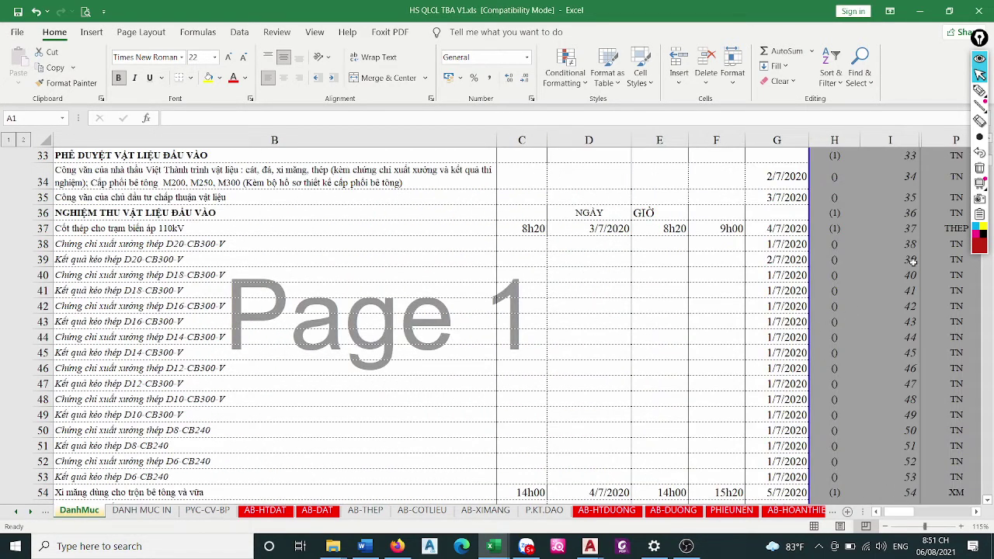
click(906, 231)
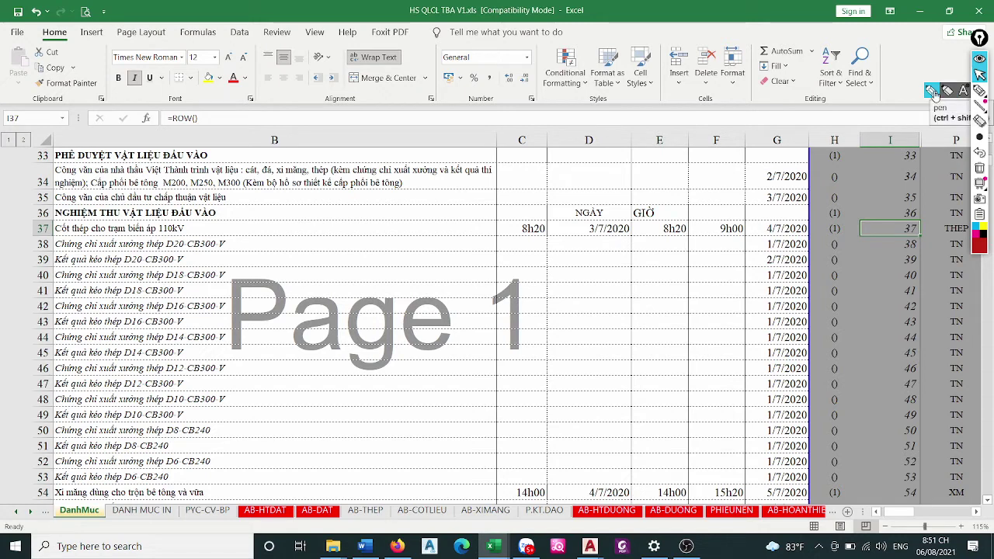
click(980, 90)
mouse_move(917, 215)
mouse_down()
mouse_move(886, 218)
mouse_move(918, 224)
mouse_up()
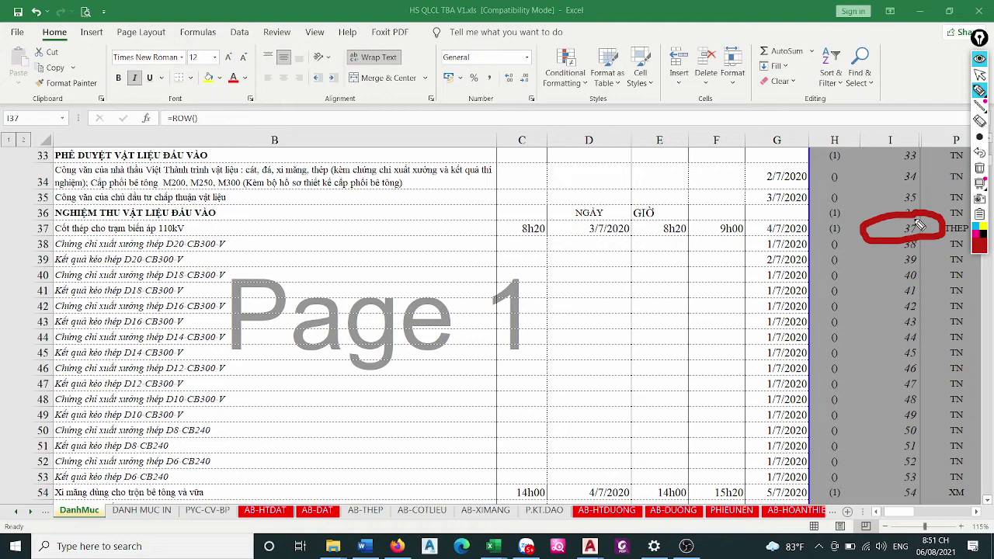
key(ctrl+F1)
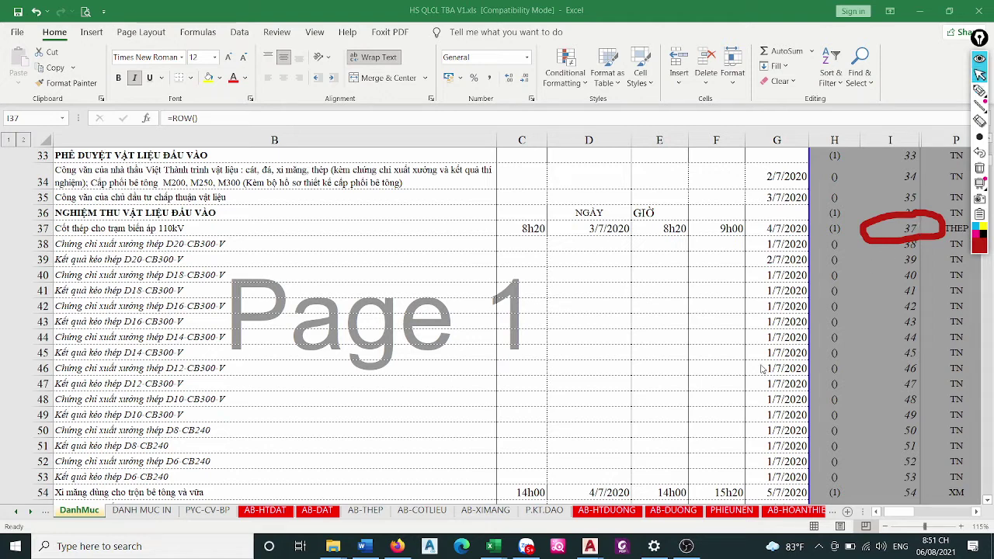
Zoom out, switch DanhMuc to Normal view, and select row 37 from I37 to P37
click(910, 515)
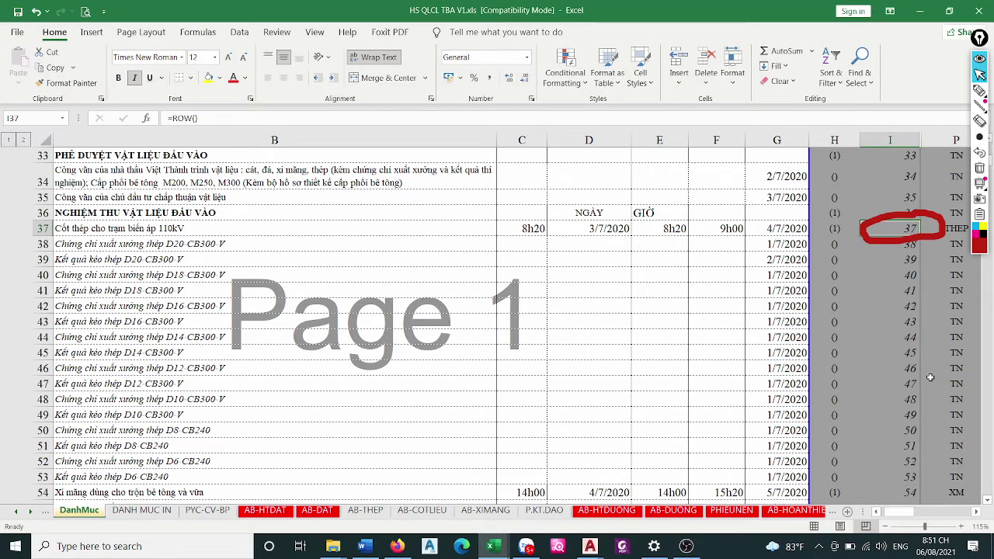
drag(923, 527, 905, 526)
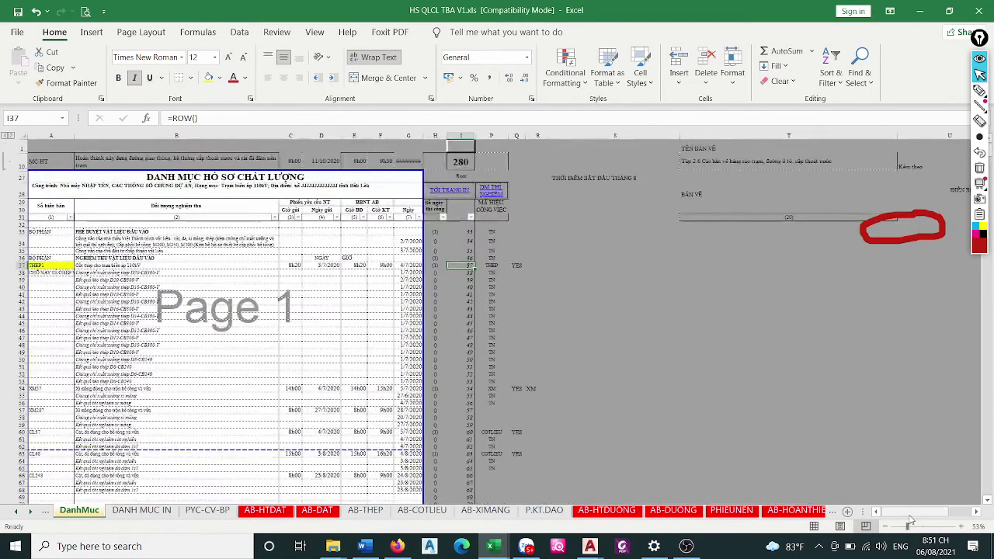
click(814, 526)
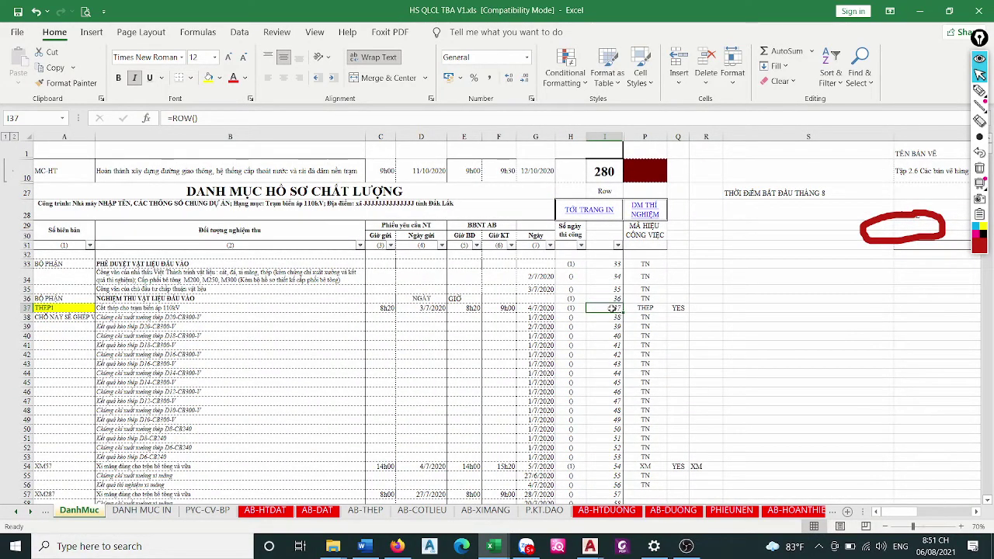
drag(612, 308, 641, 309)
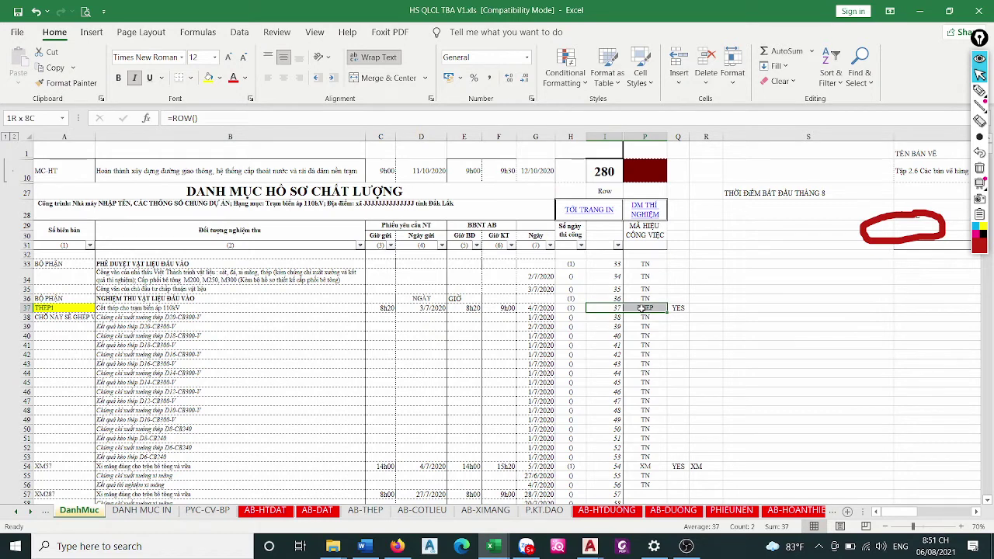
Write a note in S37 stating that row 37's task code is THEP
click(733, 308)
text(N)
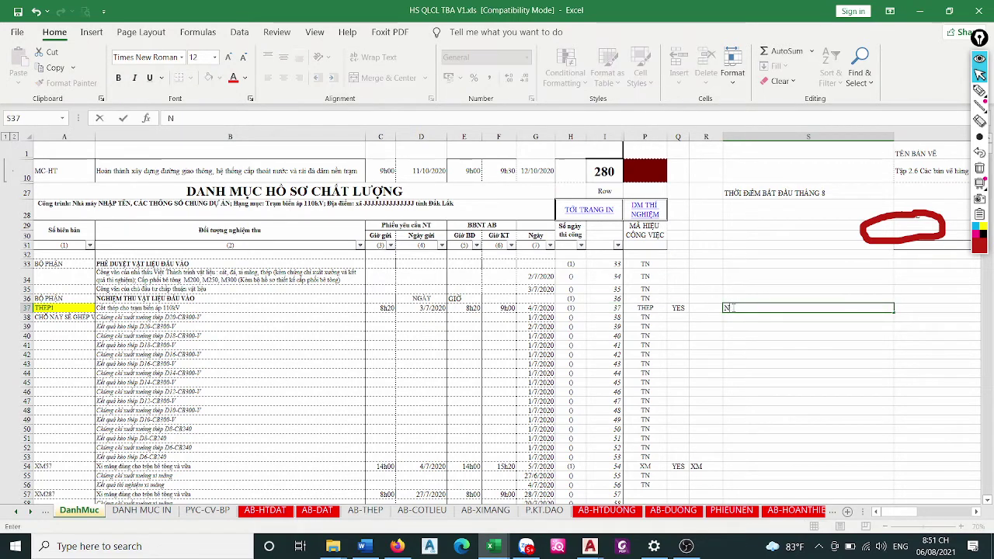
double_click(732, 307)
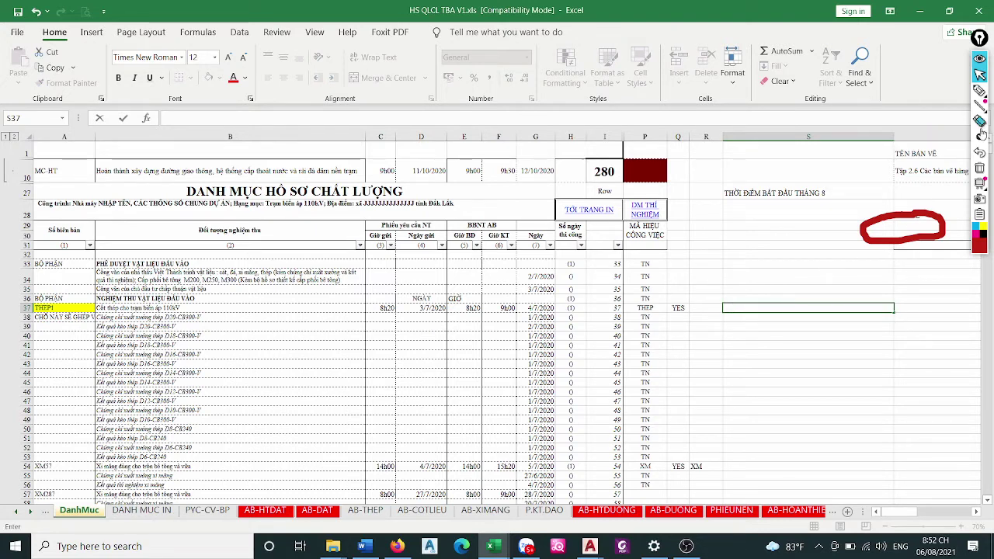
click(979, 156)
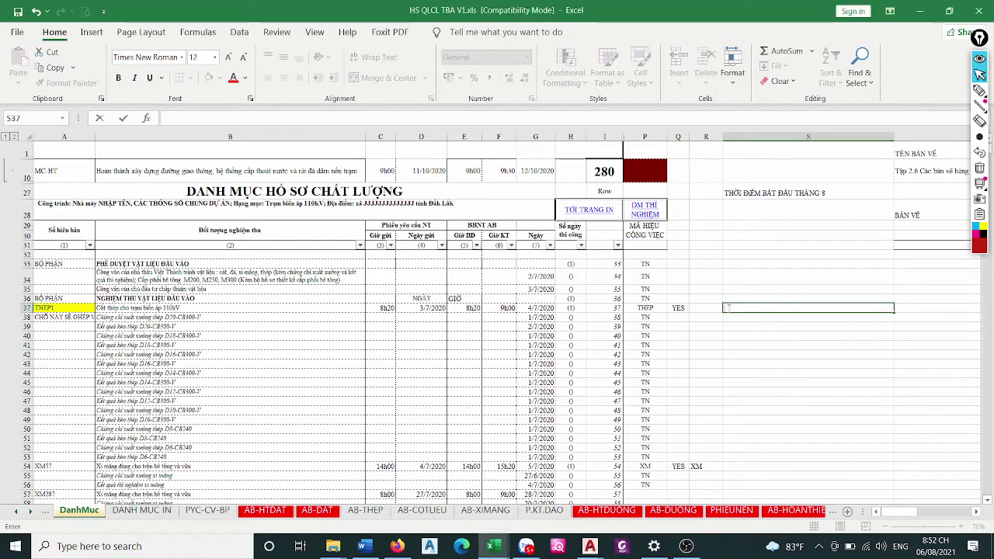
click(744, 328)
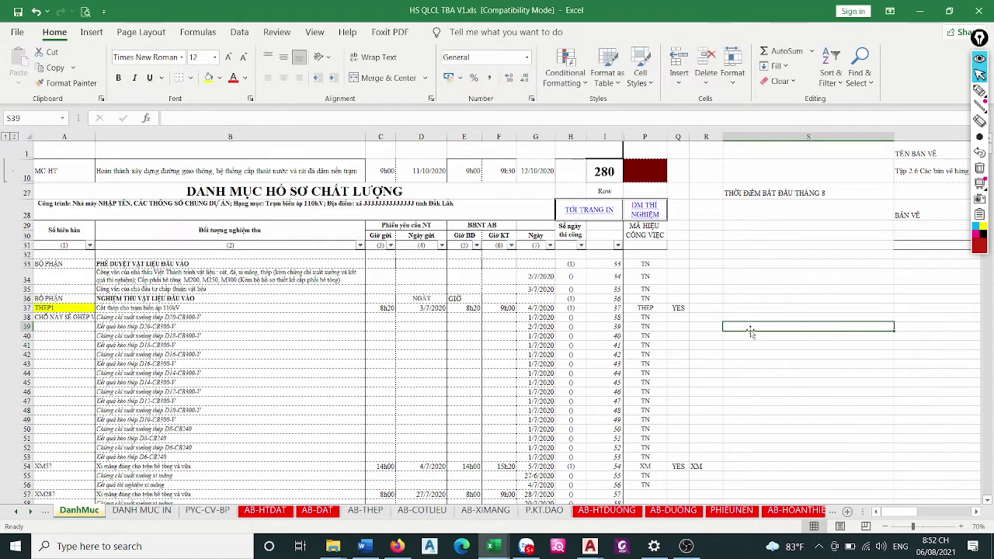
ctrl+scroll(759, 325, up, 3)
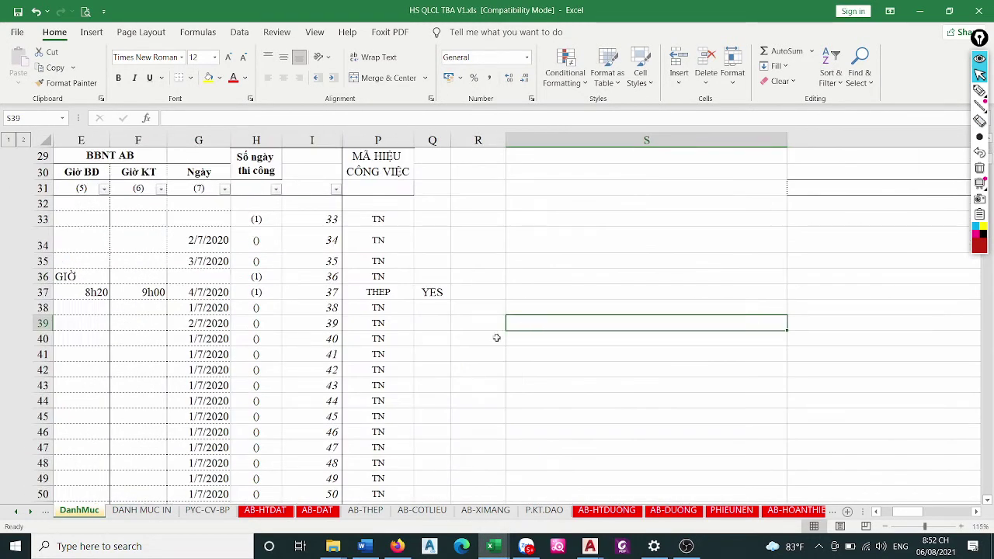
click(513, 292)
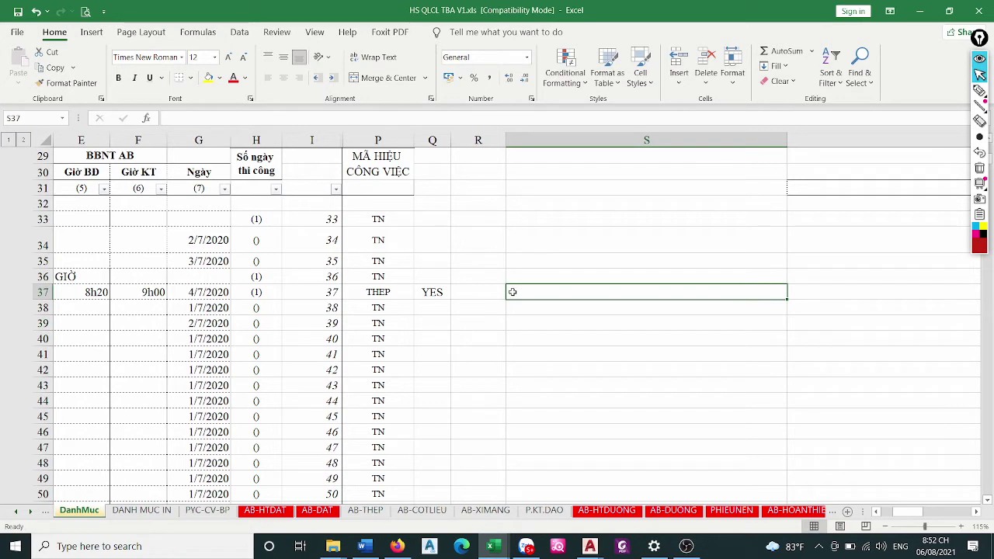
text(NÓ )
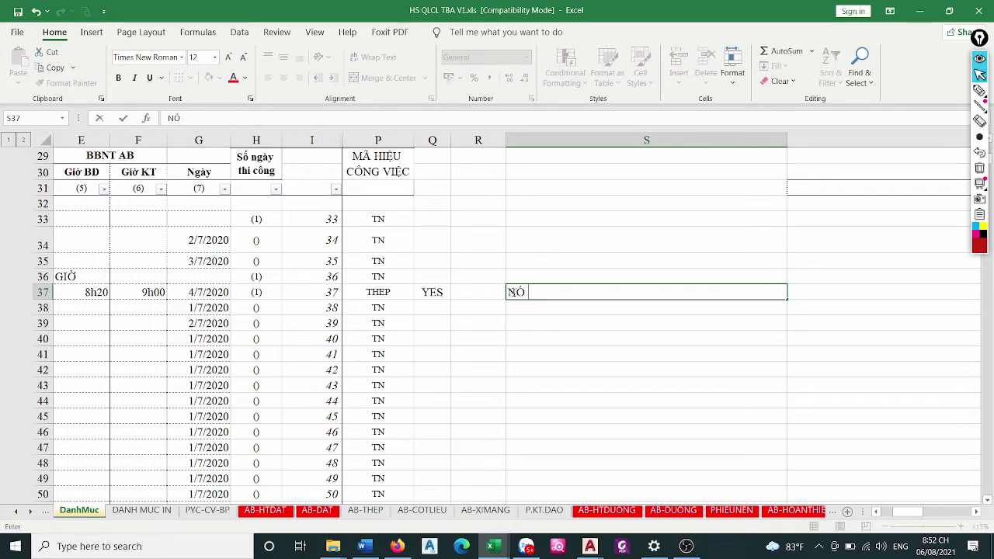
text(ESE)
text(IN H)
text(ÀNG 37)
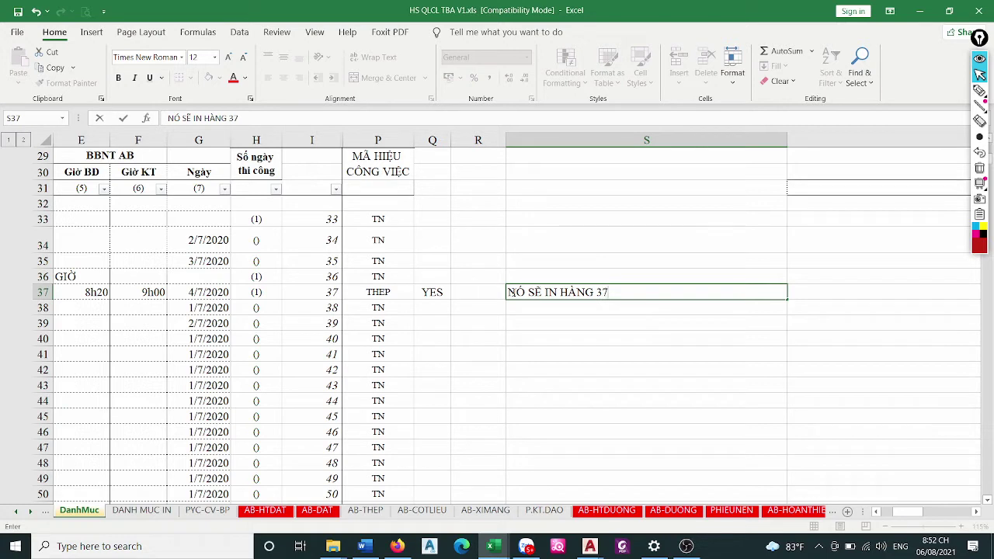
text(, MÃ HIỆU)
text( C)
text(ÔNG VIỆC)
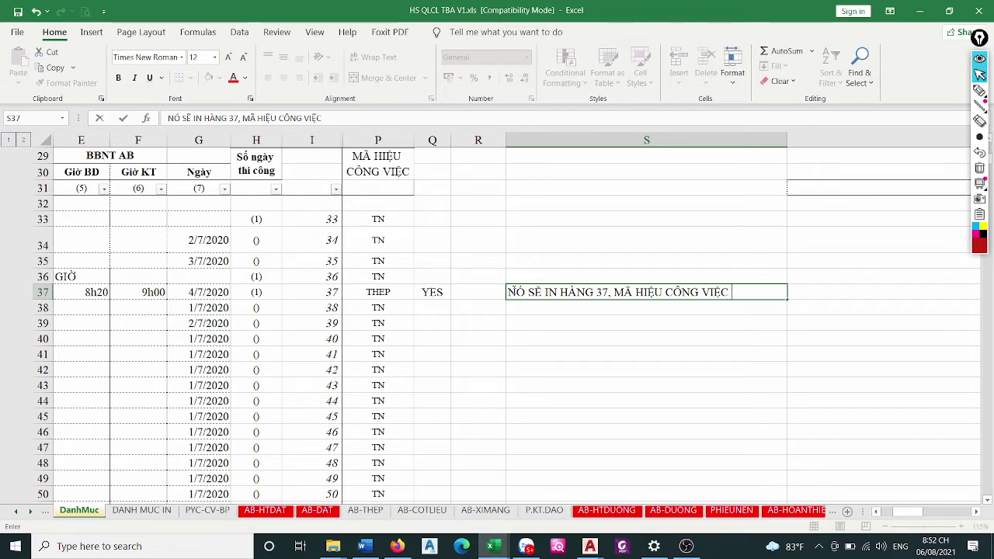
text( LÀ)
text( THEP)
click(700, 318)
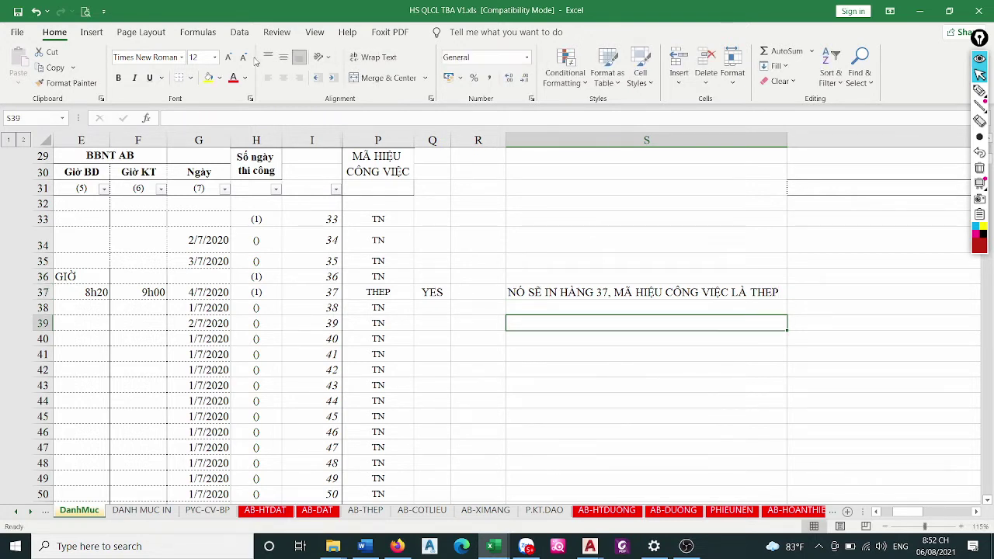
Add a large 'THEP' label in 20-point font below the note
click(198, 57)
text(20)
key(Return)
text(THEP)
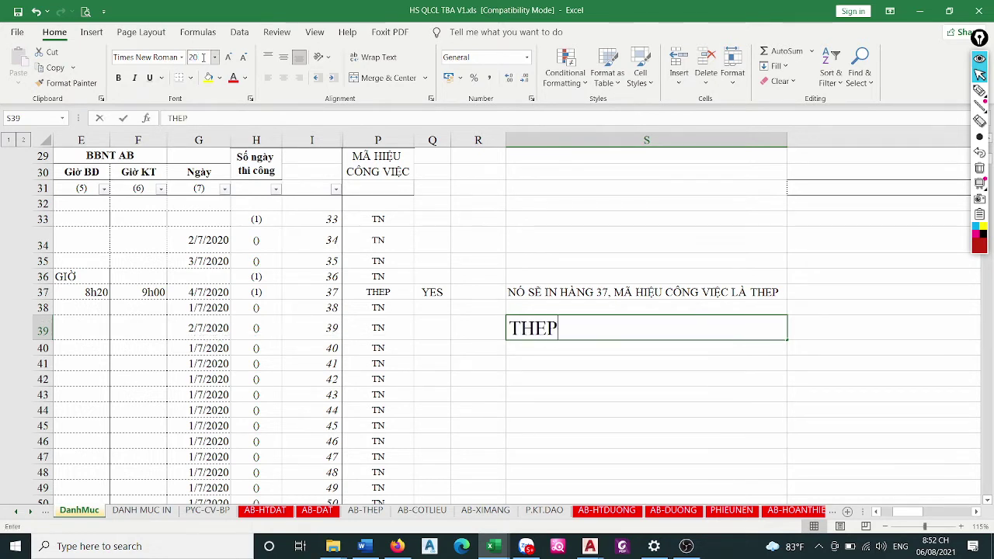
click(535, 359)
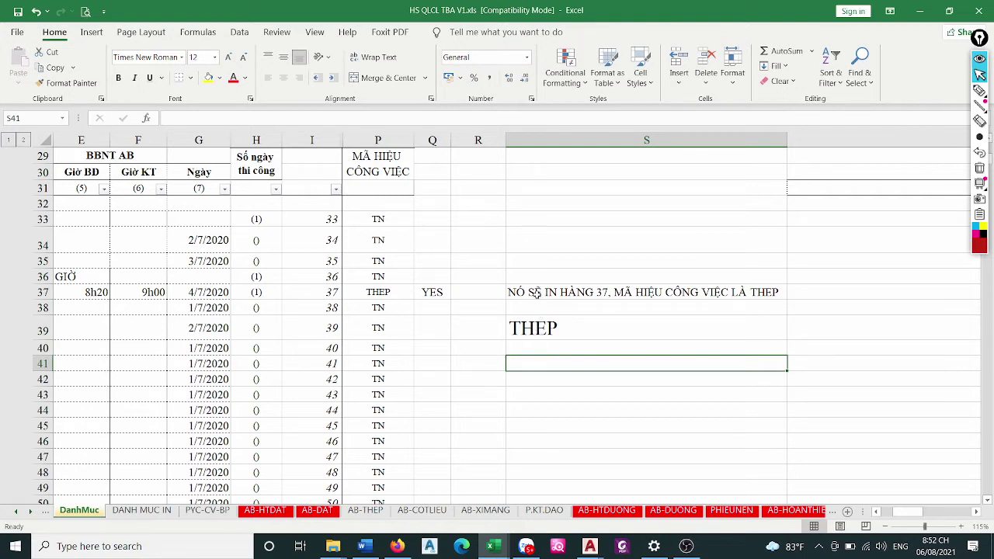
Clear the temporary notes in S37:S39 and switch back to the VBA editor
drag(536, 293, 536, 331)
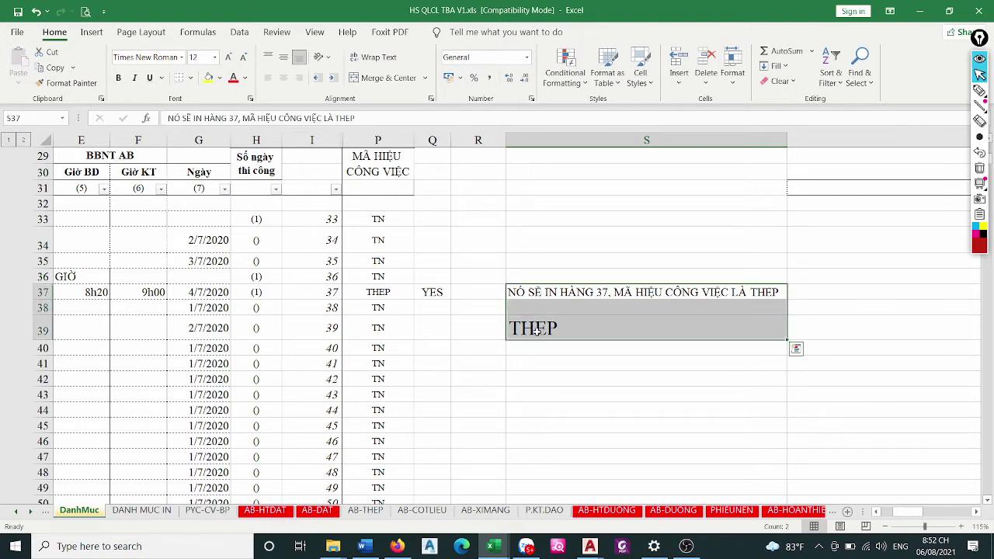
key(Delete)
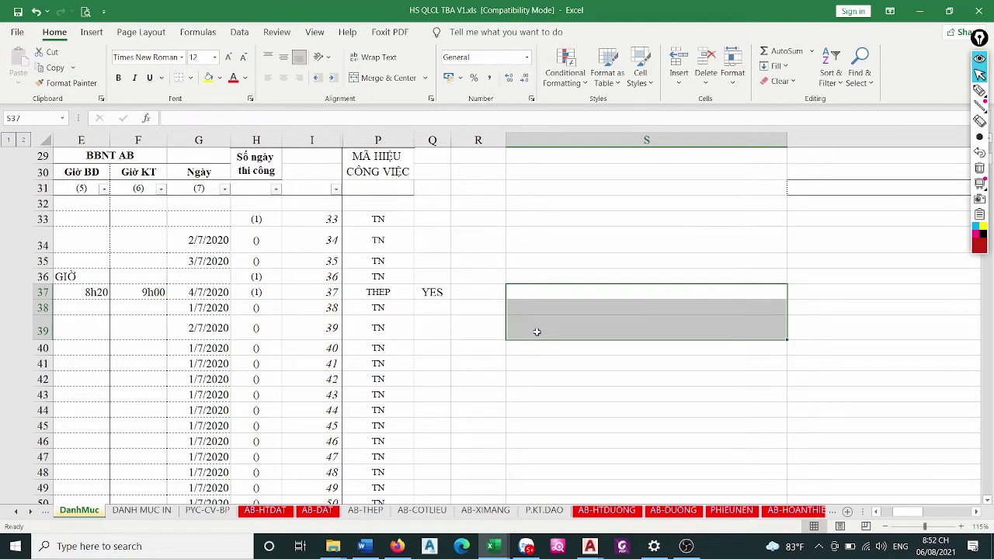
click(500, 548)
click(552, 486)
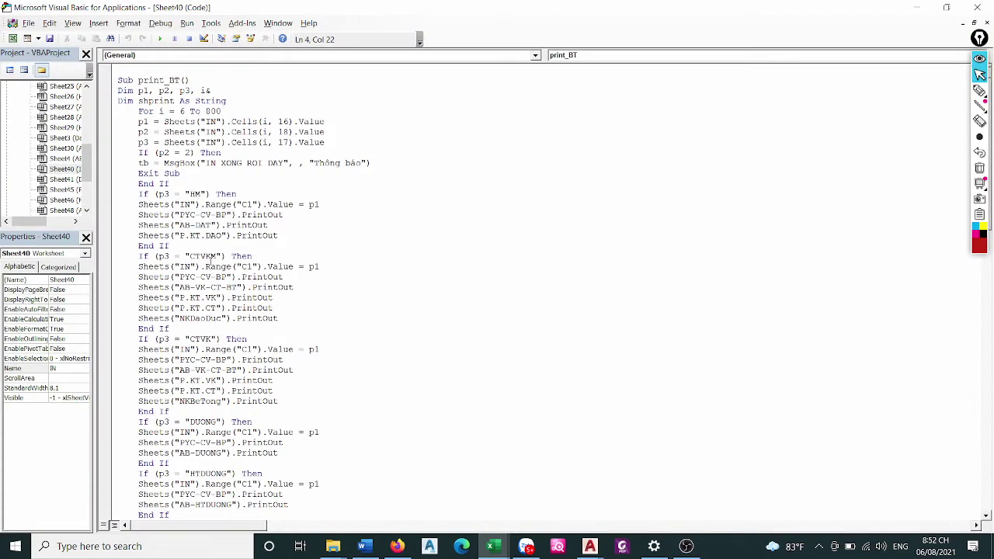
Scroll down print_BT and select the If (p3 = "THEP") … End If block
scroll(230, 328, down, 1)
scroll(231, 330, down, 2)
scroll(233, 333, down, 1)
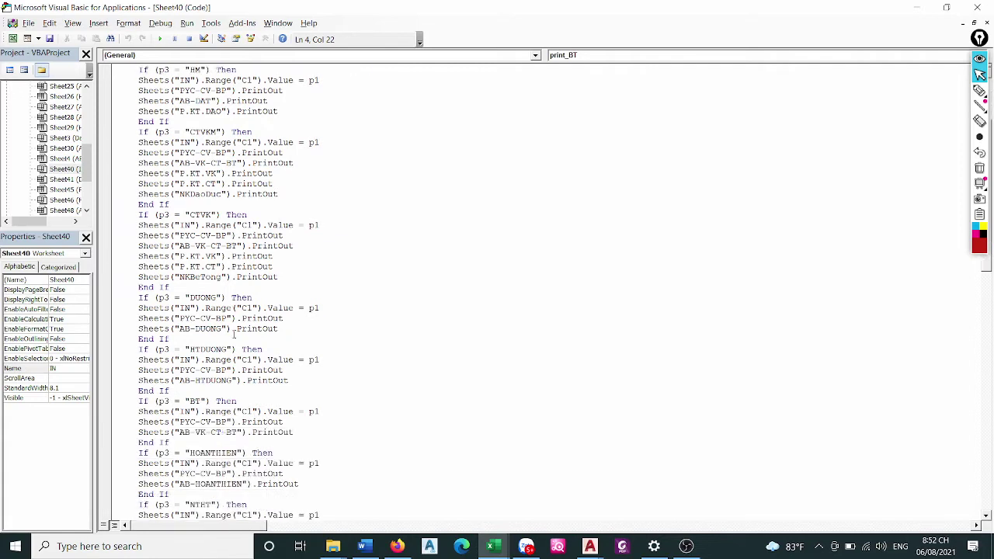
scroll(235, 334, down, 2)
scroll(235, 334, down, 1)
scroll(235, 336, down, 3)
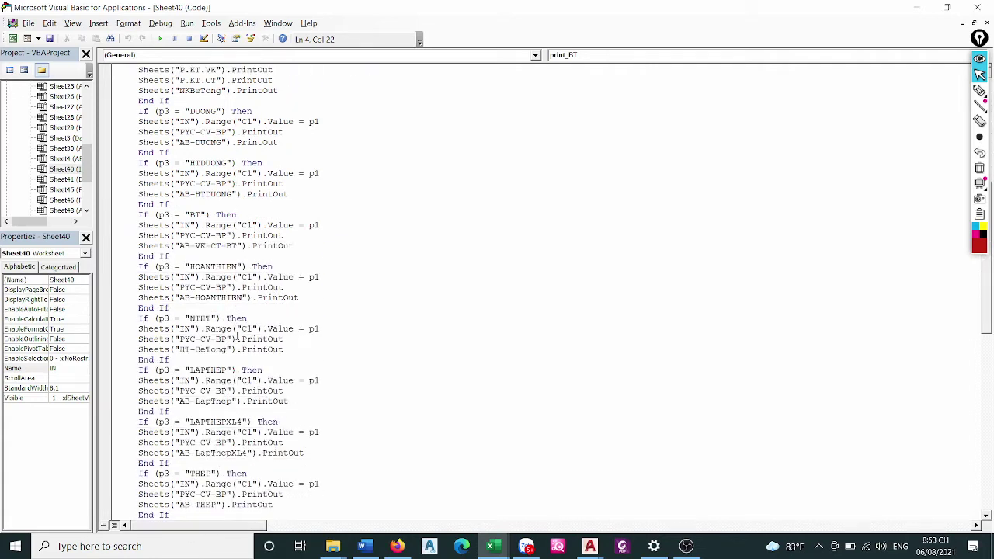
scroll(237, 338, down, 2)
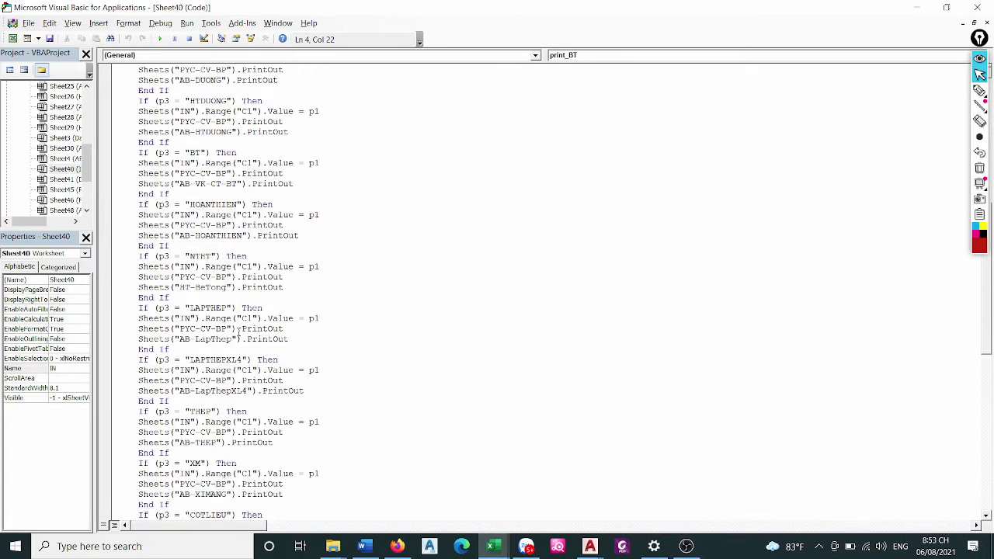
drag(169, 452, 115, 409)
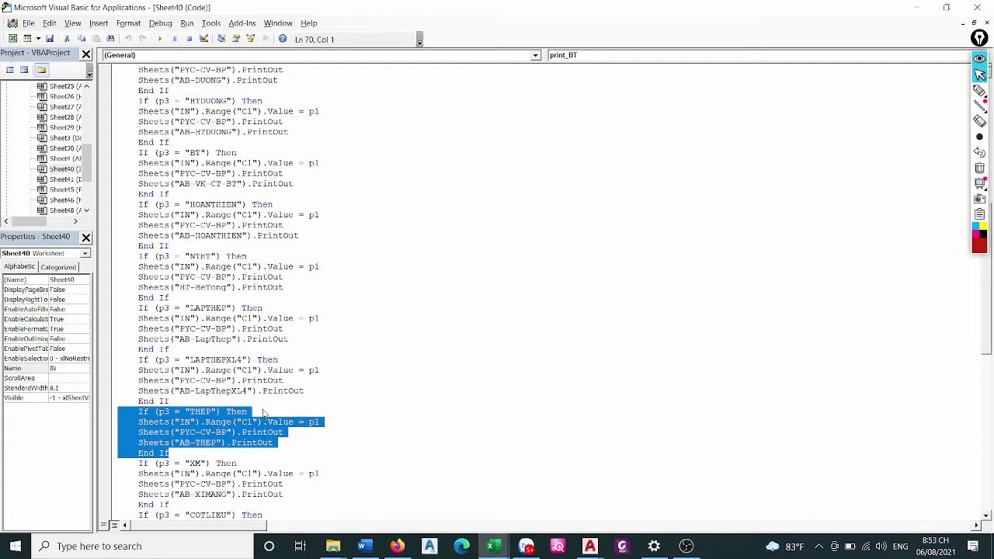
Append 'NEU ' MA CAN IN LA THEP' after Then and 'GAN CELL C1 = P1' on the C1 line
click(263, 411)
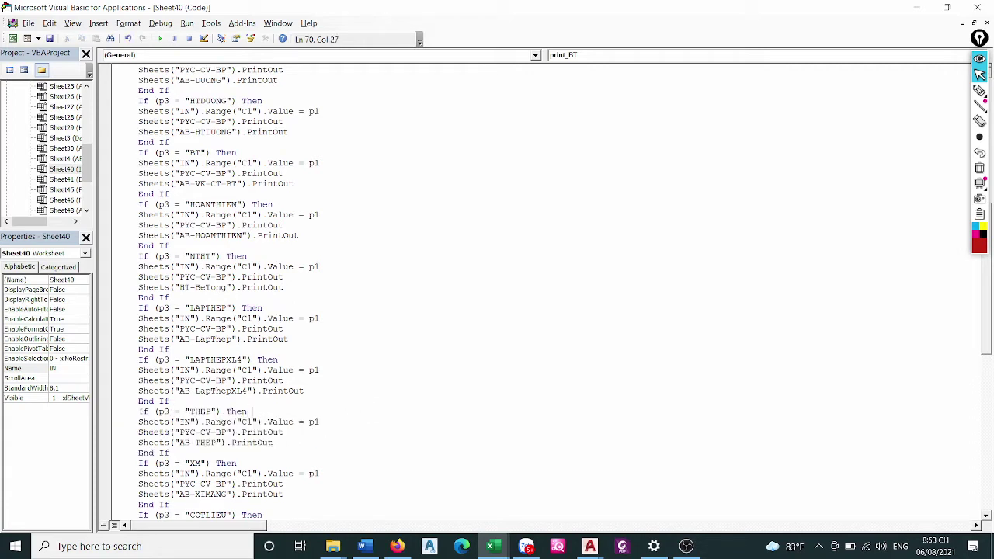
text(N?U)
key(BackSpace)
key(BackSpace)
text(EU' )
text(MA CAN)
text( IN LA )
text(THEP)
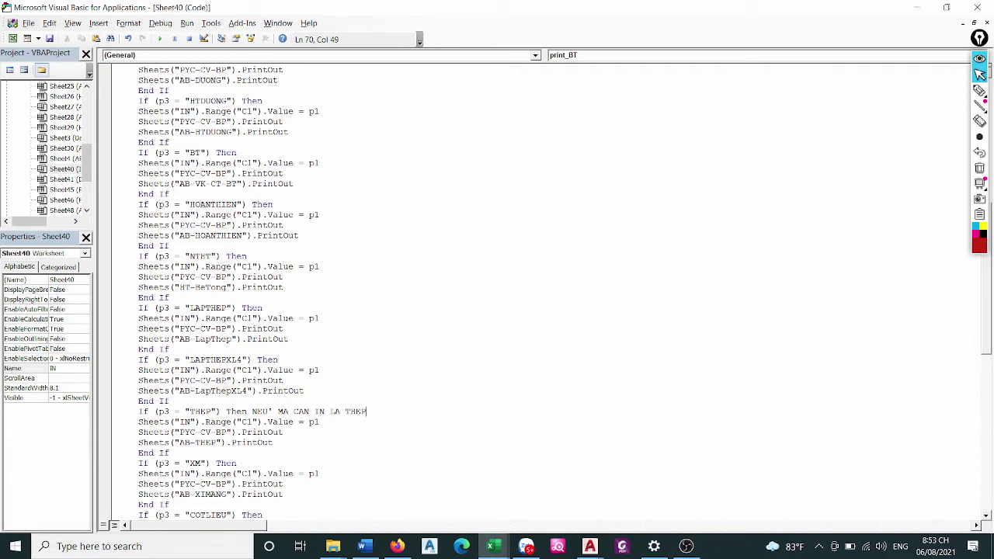
click(330, 423)
text(G)
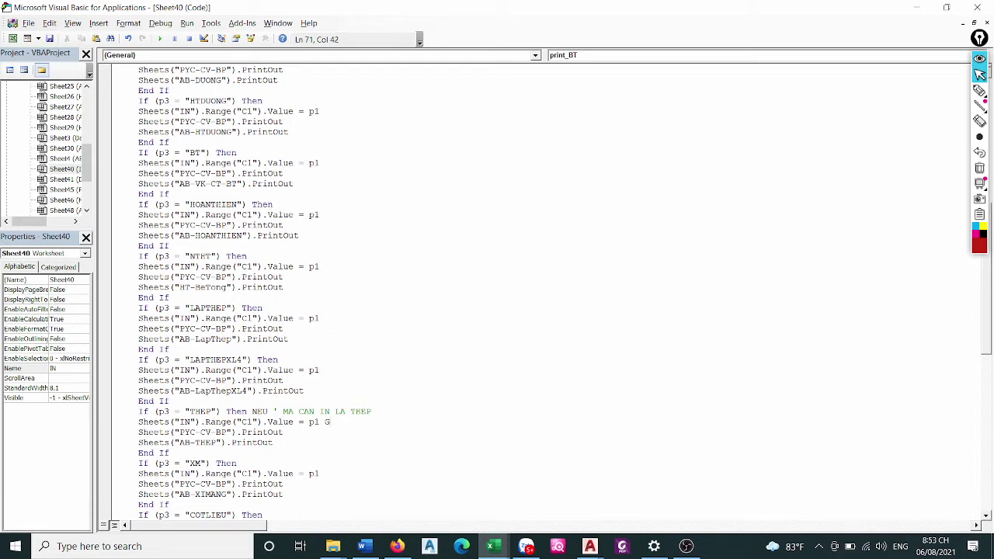
text(AN)
text(CELL C1 )
text(= )
text(P1)
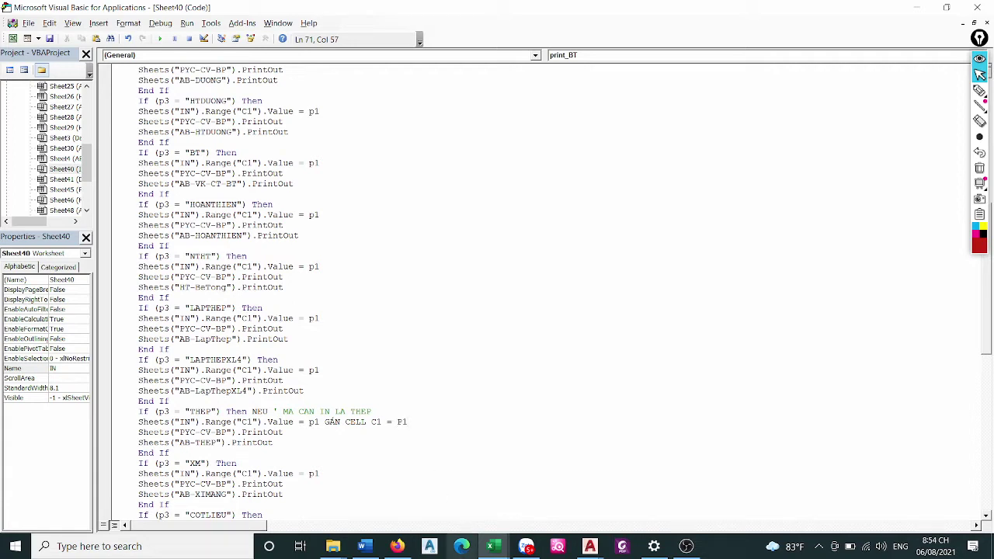
Return to Excel's IN sheet and inspect the SỐ 37 label in N6 and the MATCH formula in P6
mouse_move(492, 546)
click(430, 487)
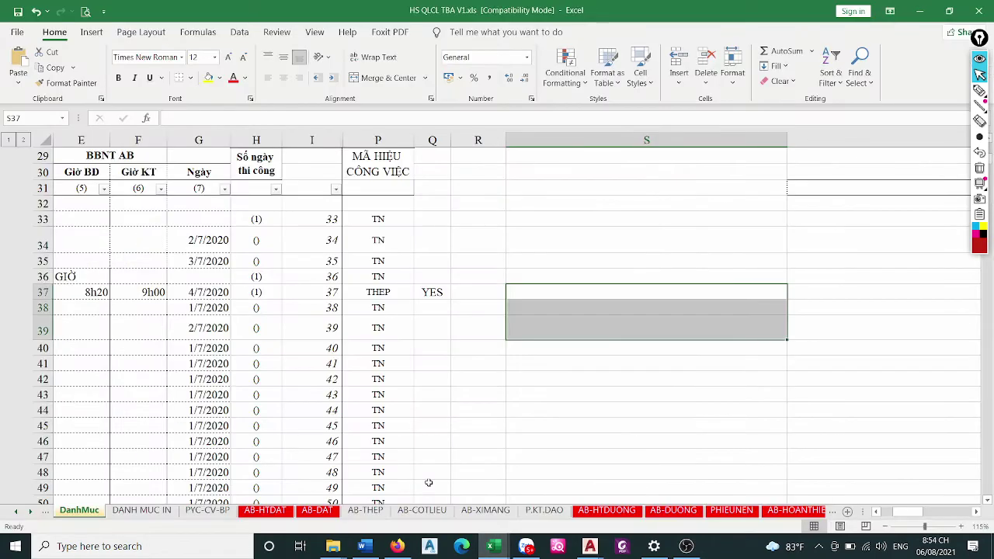
scroll(701, 347, up, 3)
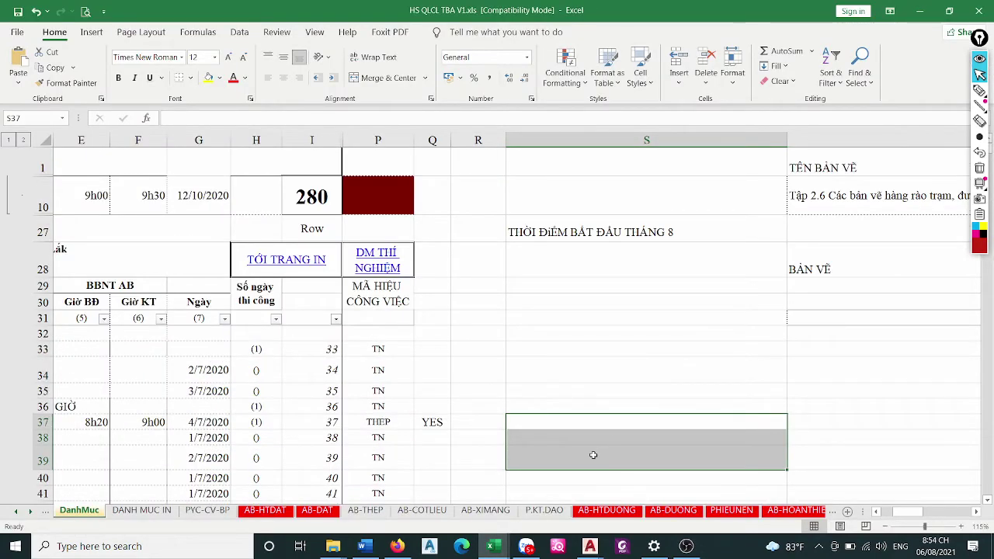
click(282, 268)
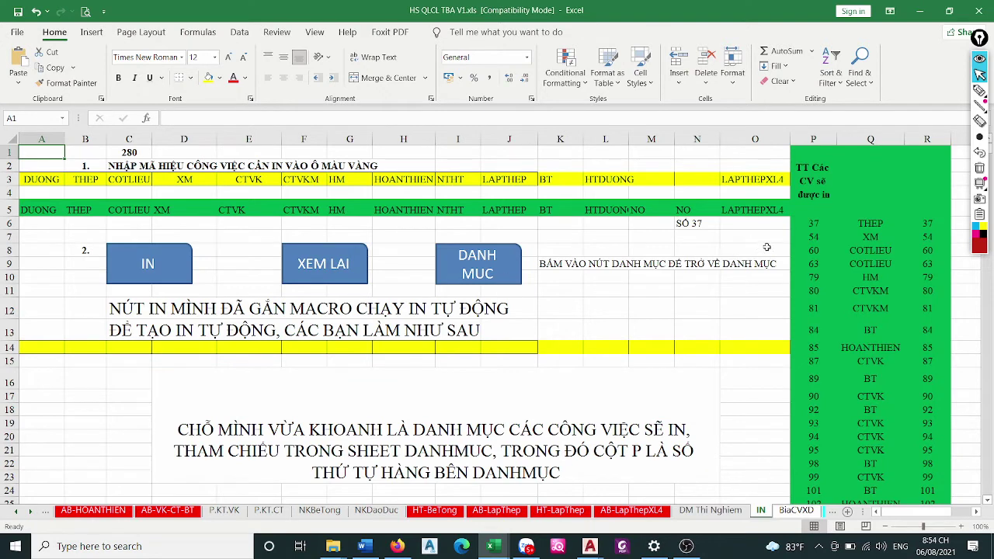
click(697, 224)
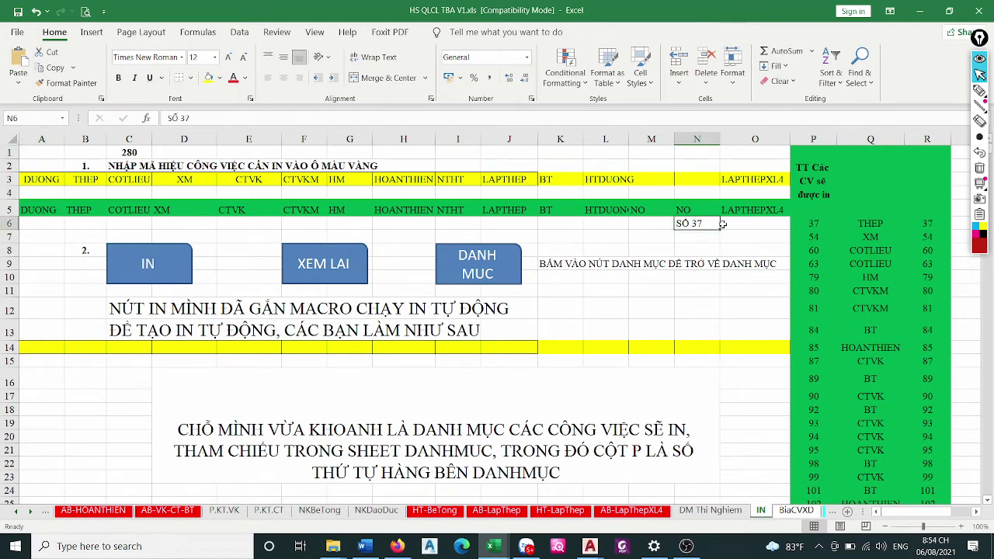
click(809, 224)
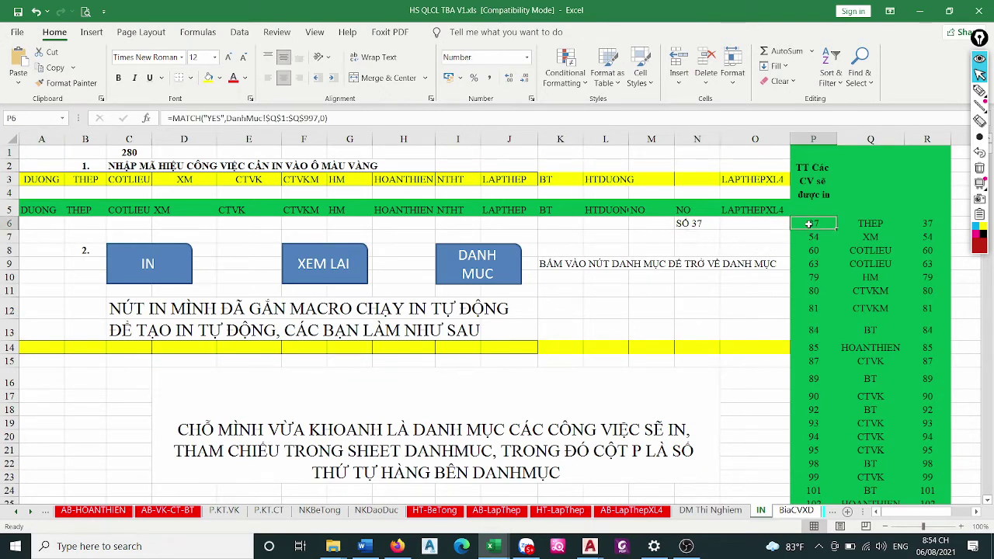
Check the P1 header and the value 280 in C1, recheck P6, then return to the VBA editor
click(810, 157)
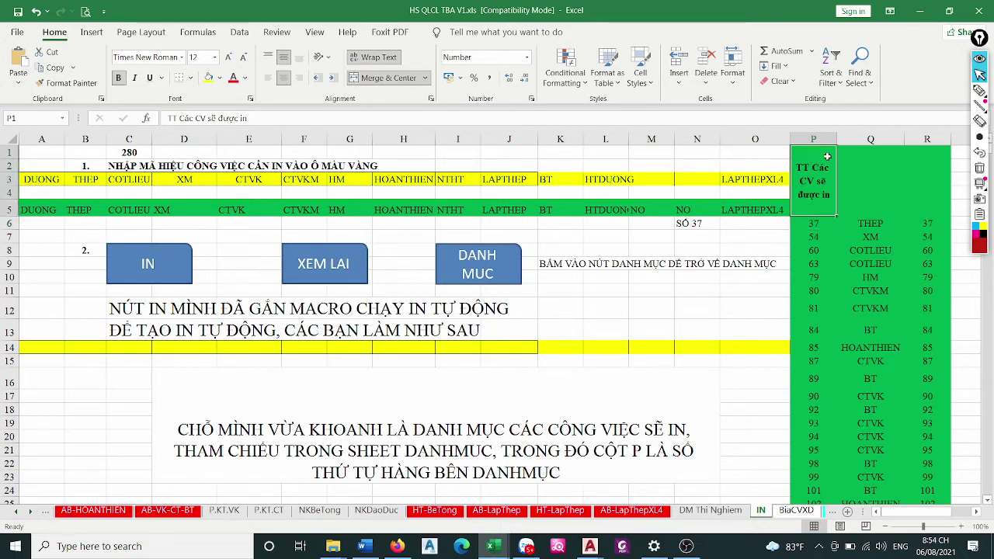
click(134, 155)
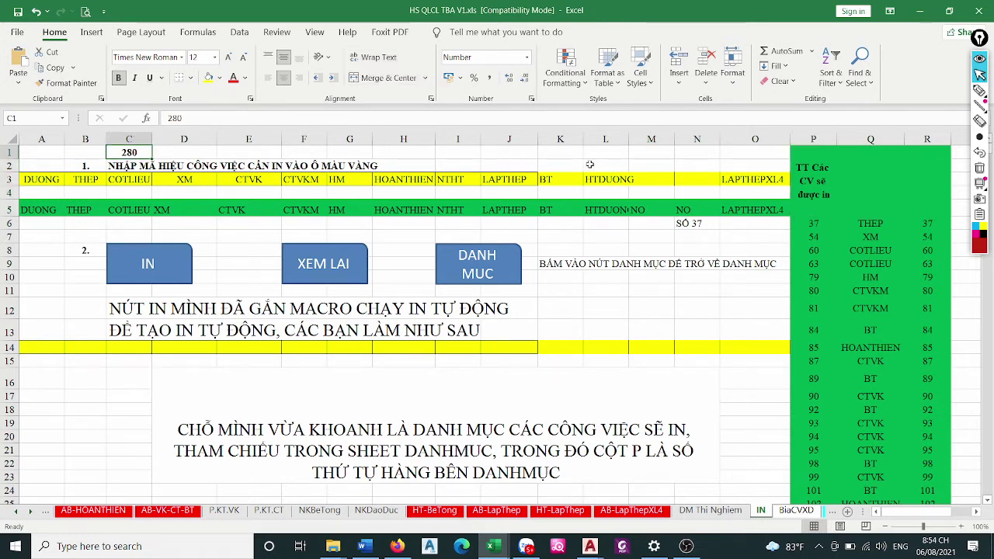
click(809, 156)
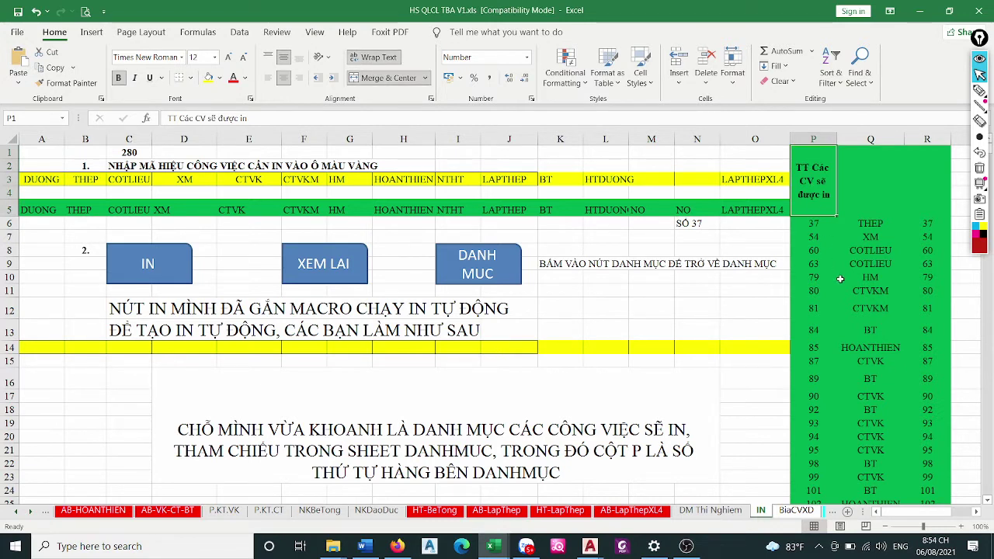
click(812, 224)
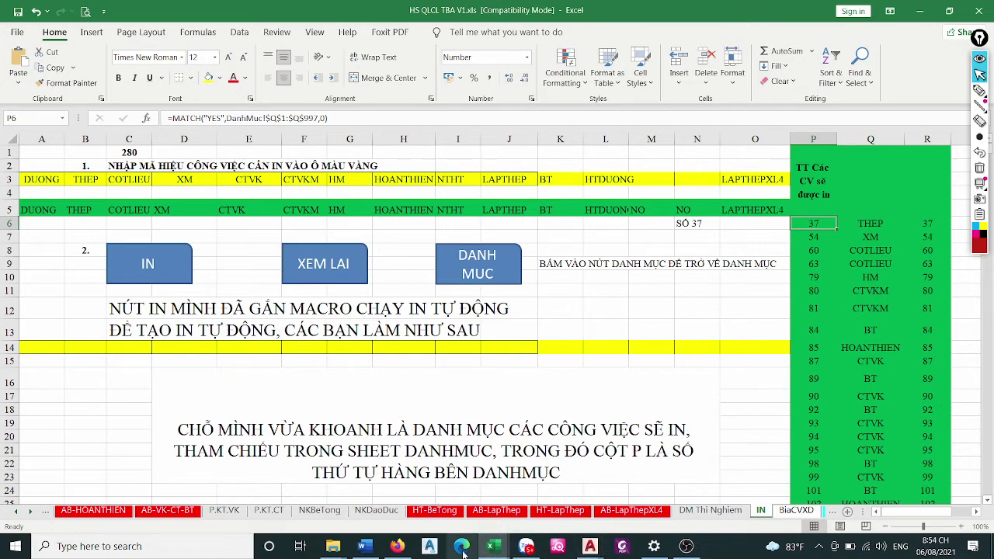
click(494, 546)
click(580, 493)
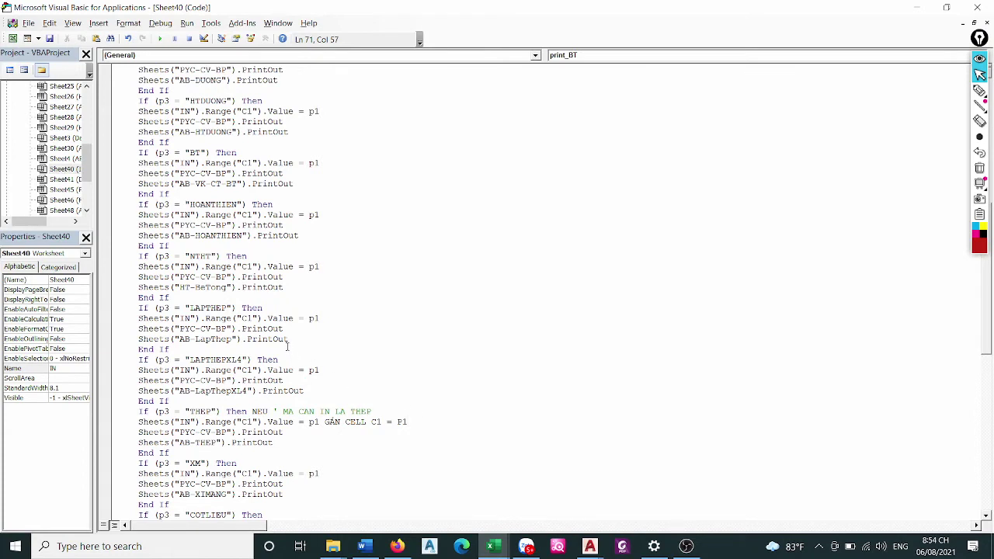
Scroll to the top of print_BT and dismiss the THEP line's compile error
scroll(287, 347, up, 2)
scroll(295, 327, up, 4)
scroll(311, 295, up, 4)
scroll(322, 271, up, 2)
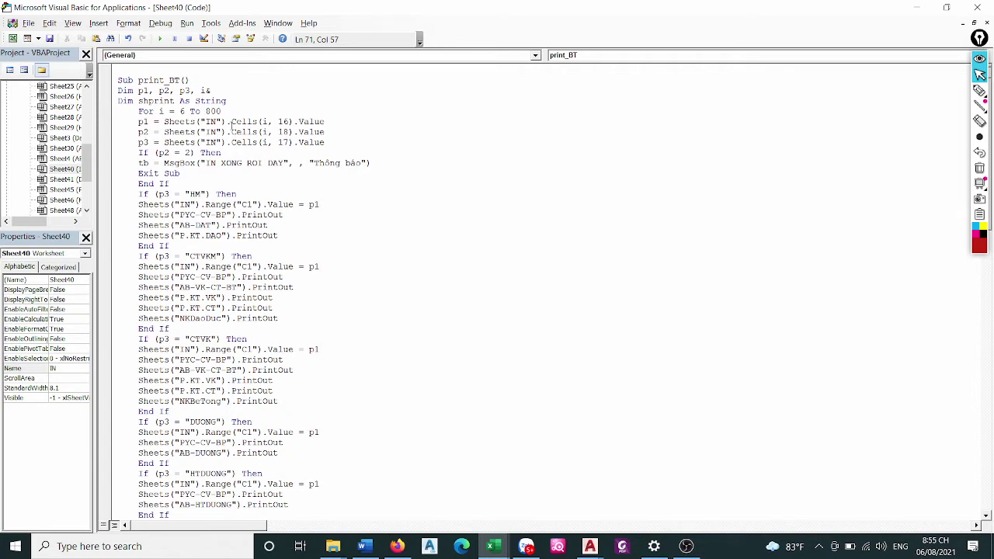
click(138, 122)
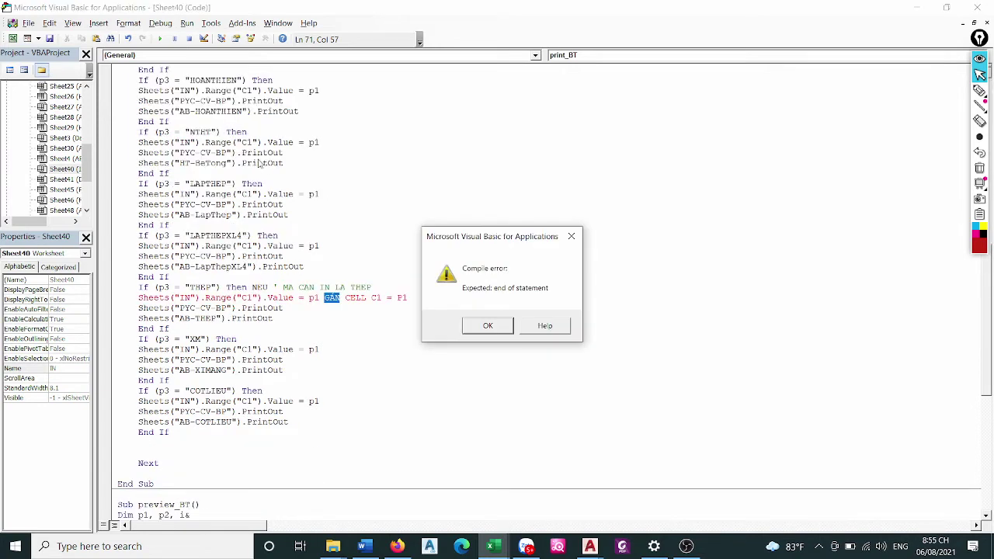
click(570, 236)
Highlight the p1–p3 assignment lines and the loop counter i in Cells(i, 16)
scroll(258, 128, up, 4)
scroll(257, 121, up, 5)
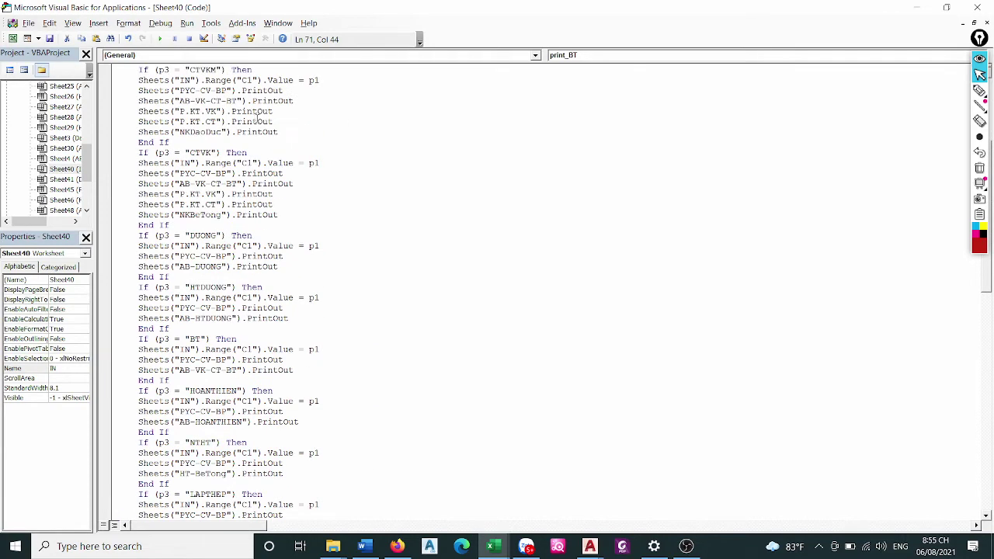
scroll(261, 116, up, 5)
click(140, 122)
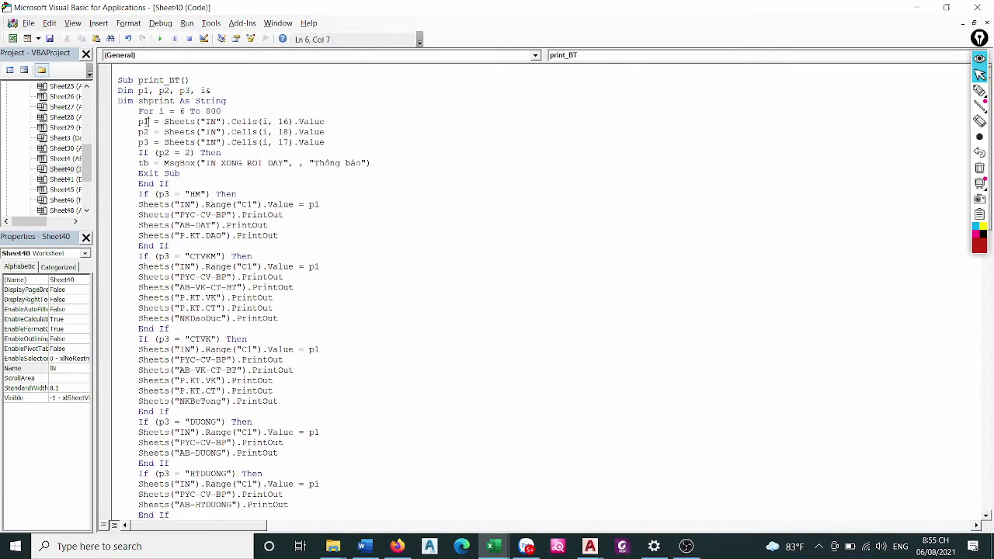
drag(139, 122, 324, 122)
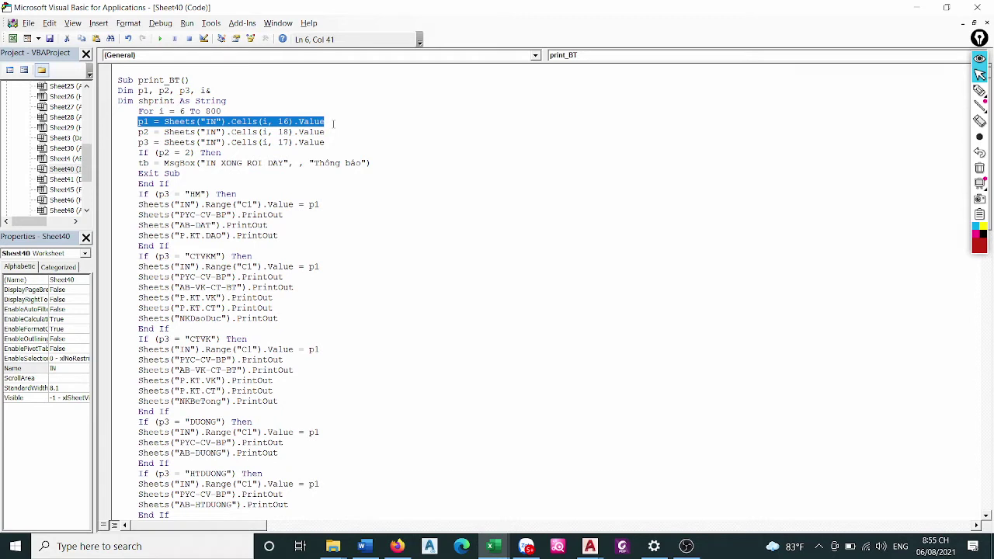
click(334, 123)
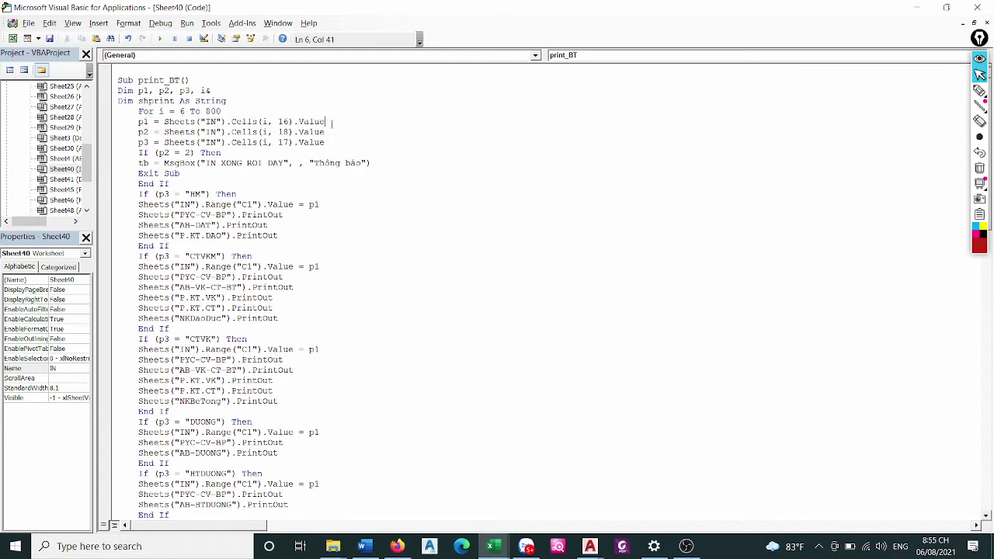
drag(333, 122, 117, 130)
drag(326, 142, 122, 124)
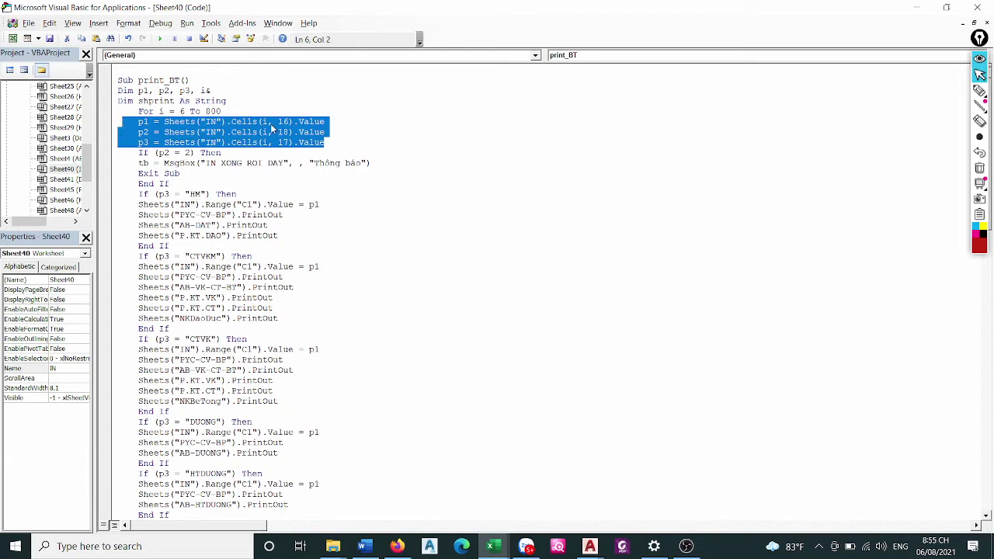
double_click(265, 122)
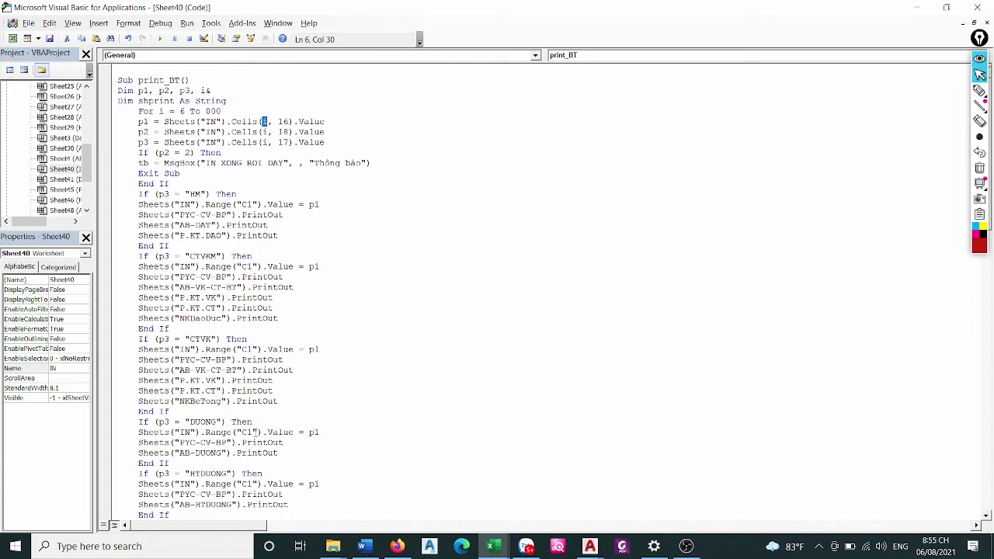
Delete the inline notes 'NEU ' MA CAN IN LA THEP' and 'GÁN CELL C1 = P1' from lines 70–71
scroll(302, 349, down, 6)
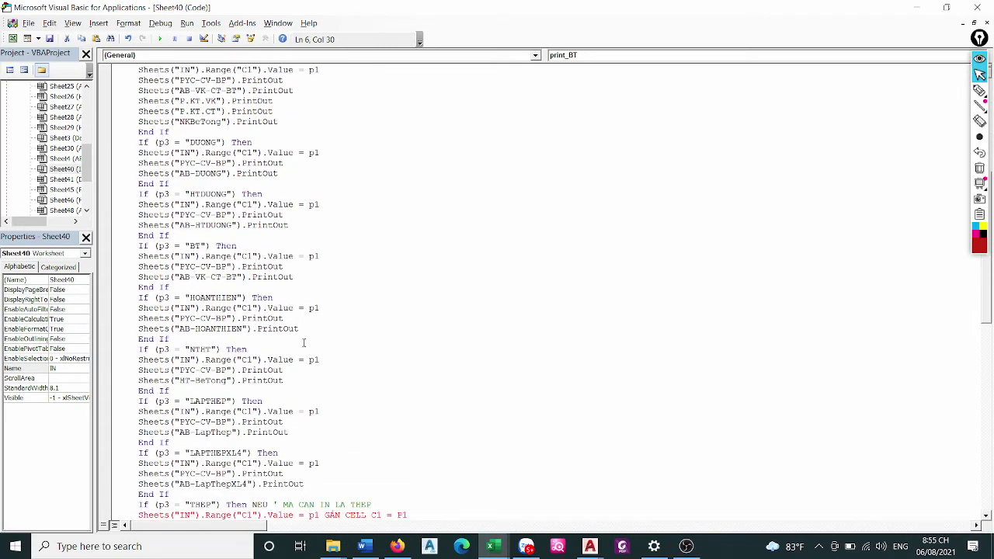
scroll(302, 348, down, 2)
scroll(301, 345, down, 4)
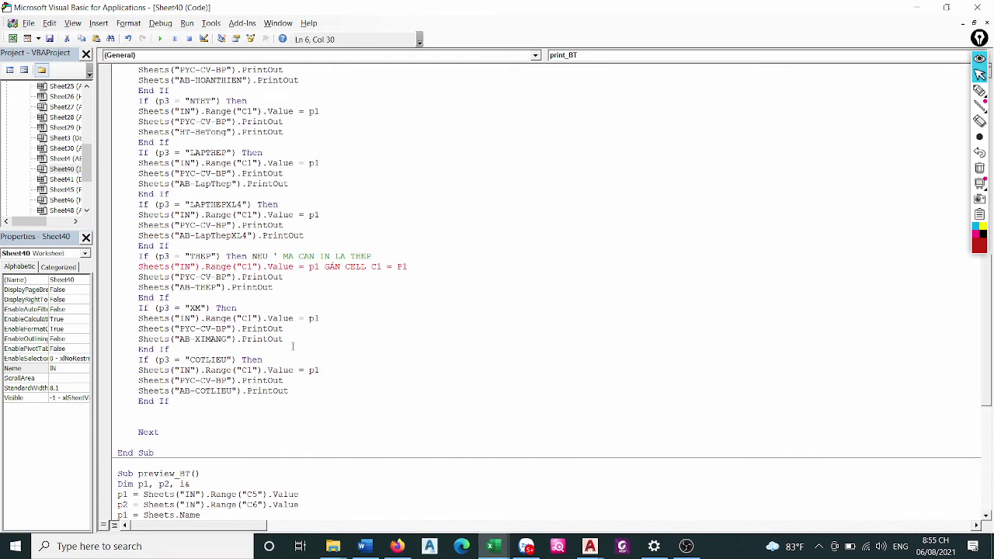
scroll(293, 347, down, 4)
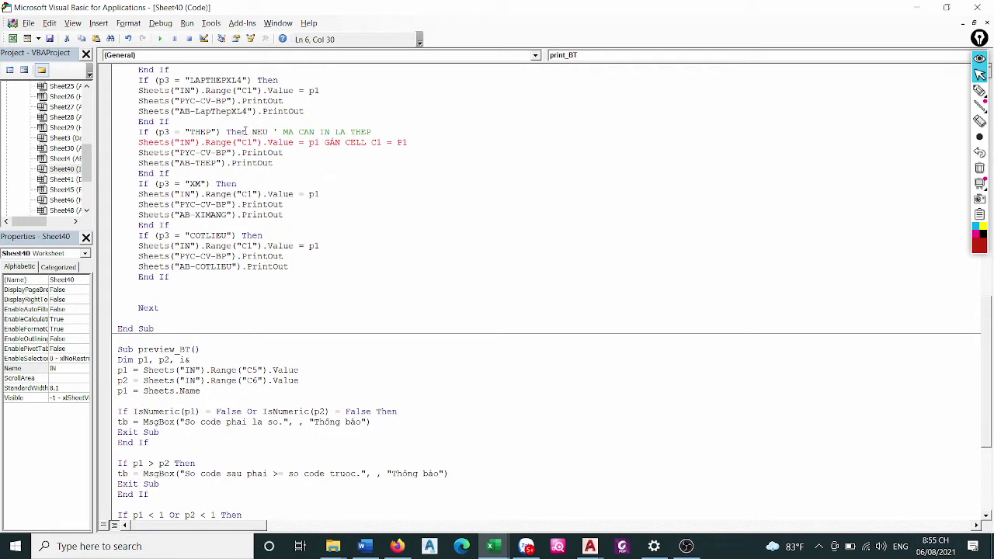
drag(251, 132, 376, 132)
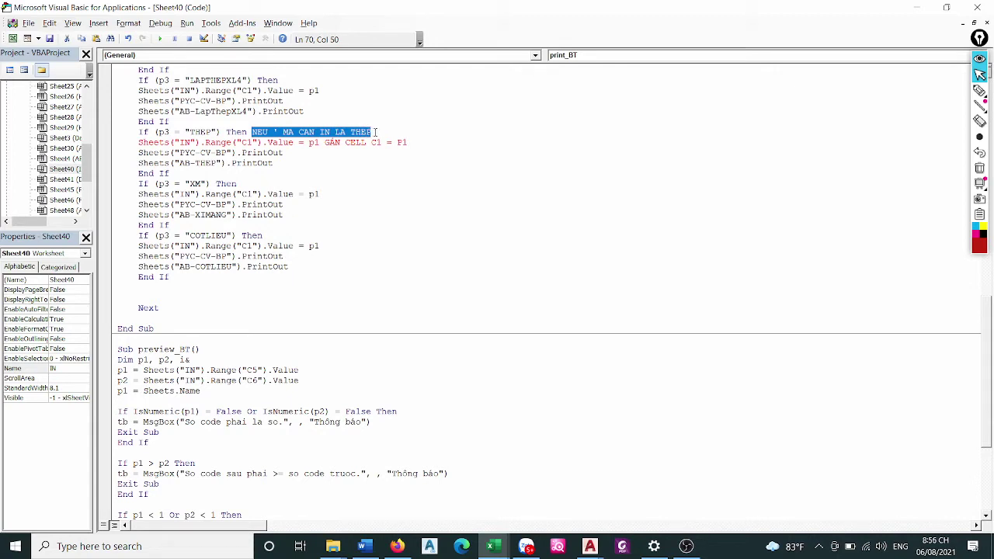
key(Delete)
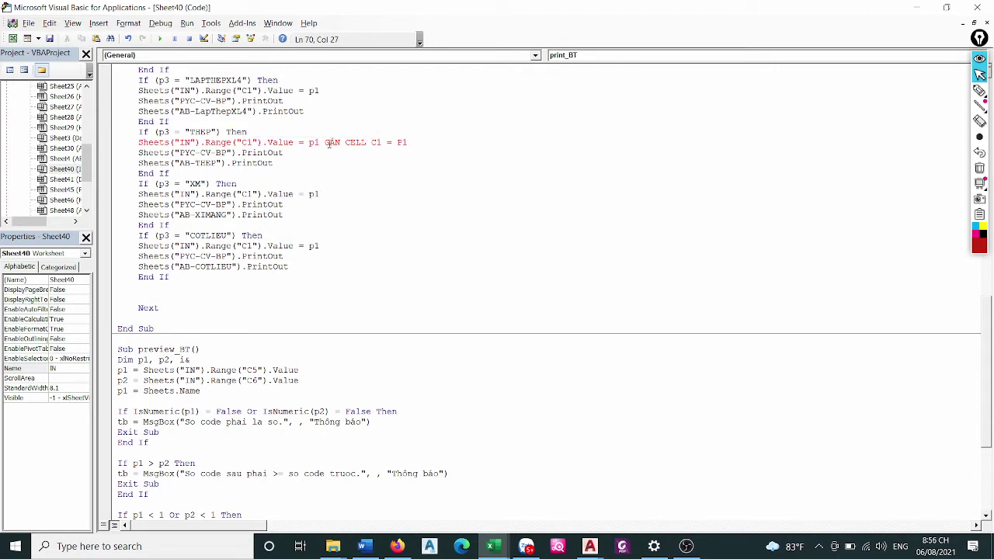
drag(324, 142, 410, 142)
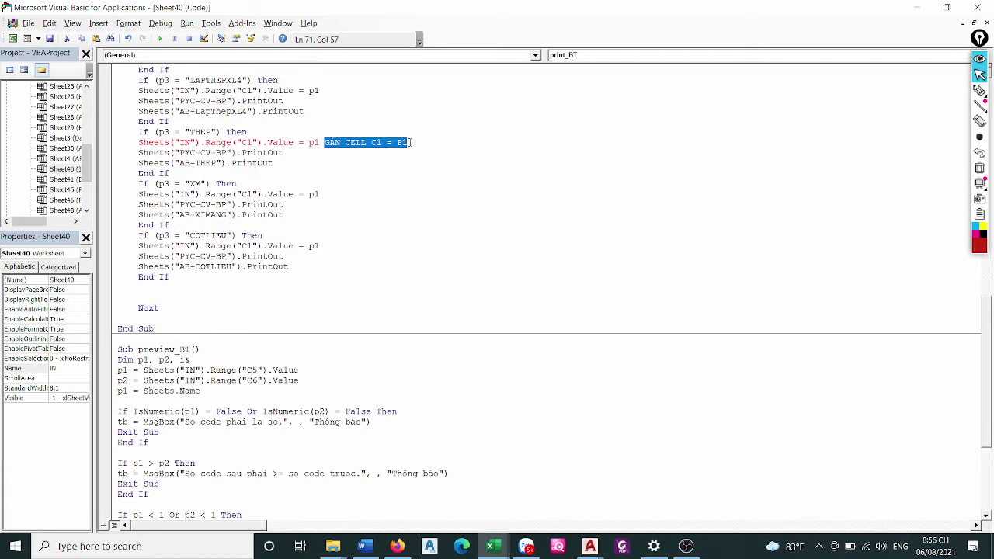
key(Delete)
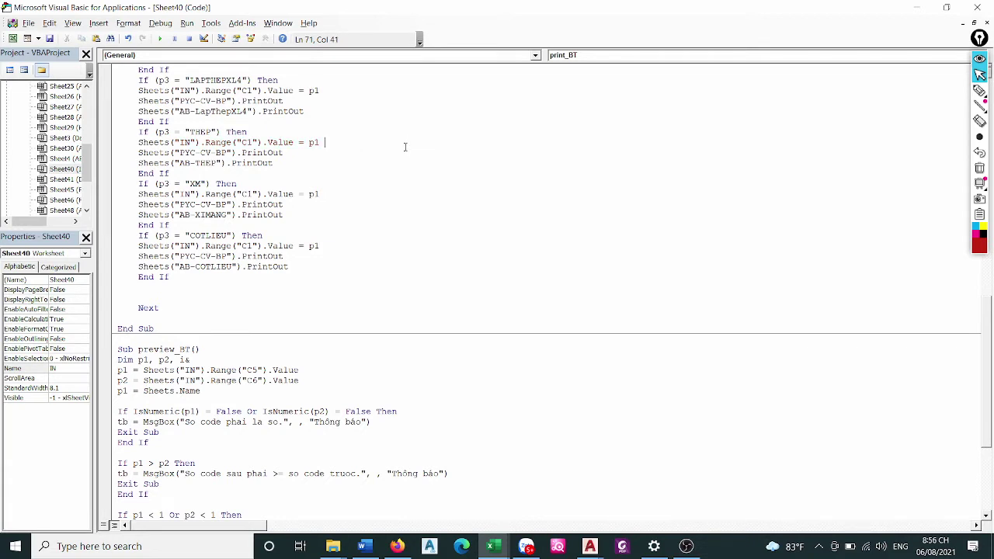
Scroll through the cleaned print_BT macro to review its THEP block
scroll(404, 146, down, 3)
scroll(404, 149, down, 1)
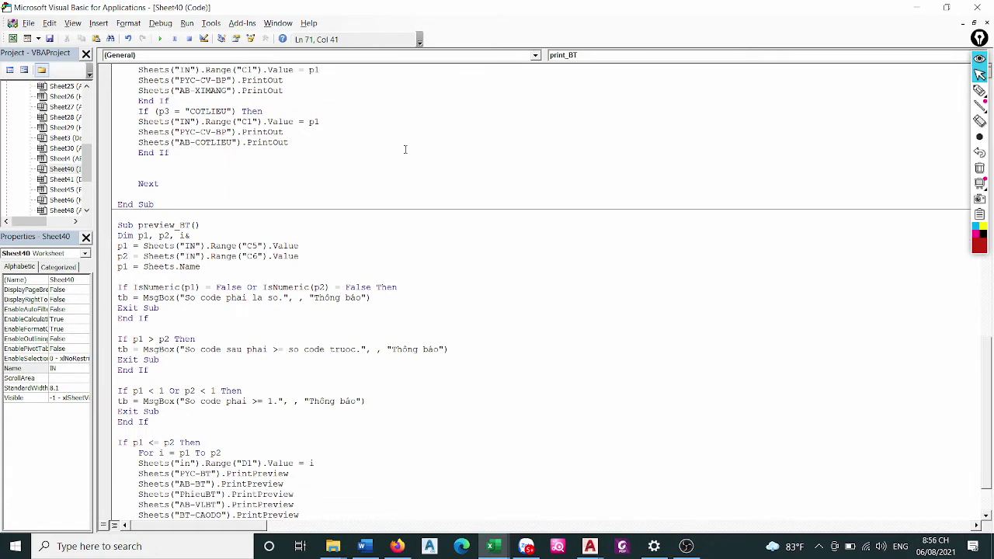
scroll(405, 149, up, 1)
scroll(406, 148, up, 3)
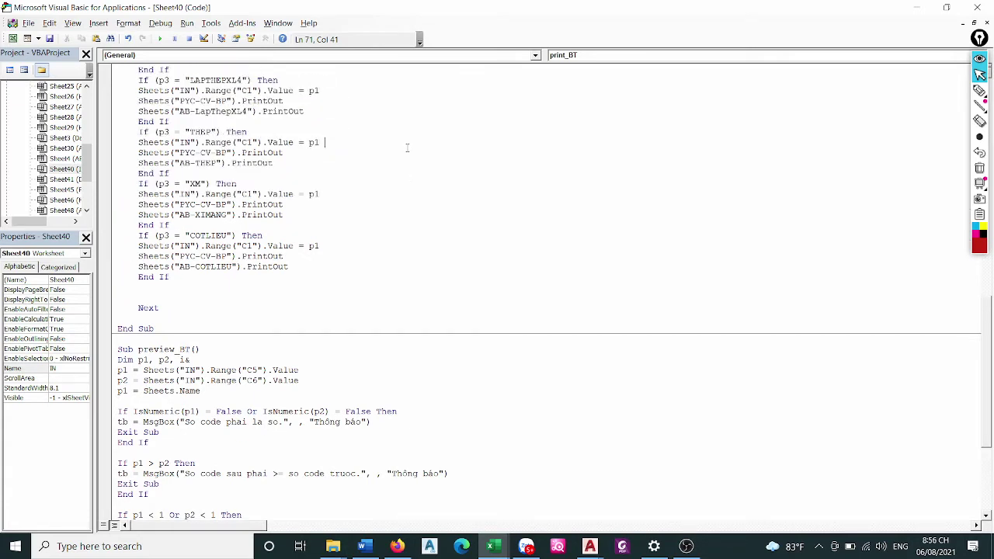
scroll(407, 147, up, 1)
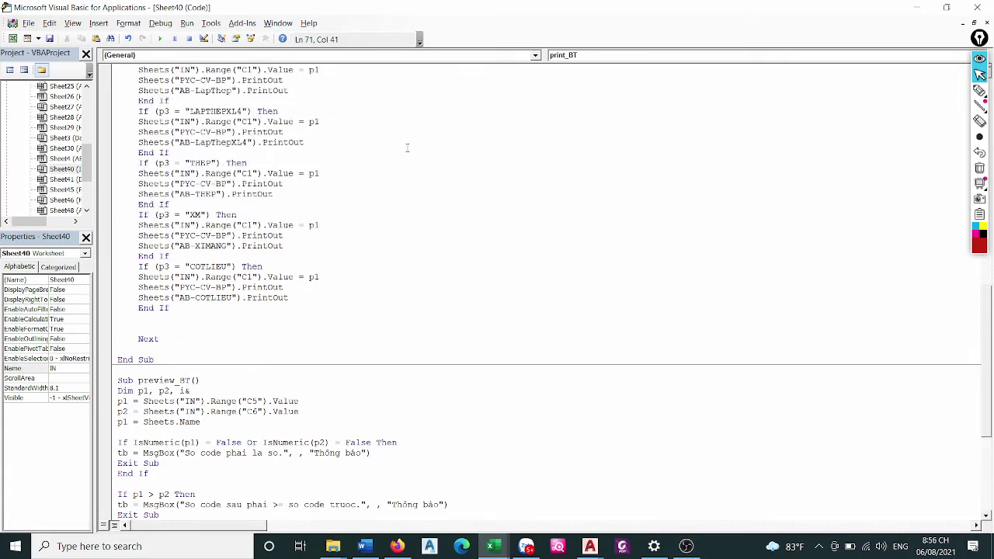
scroll(407, 147, up, 1)
scroll(407, 147, up, 2)
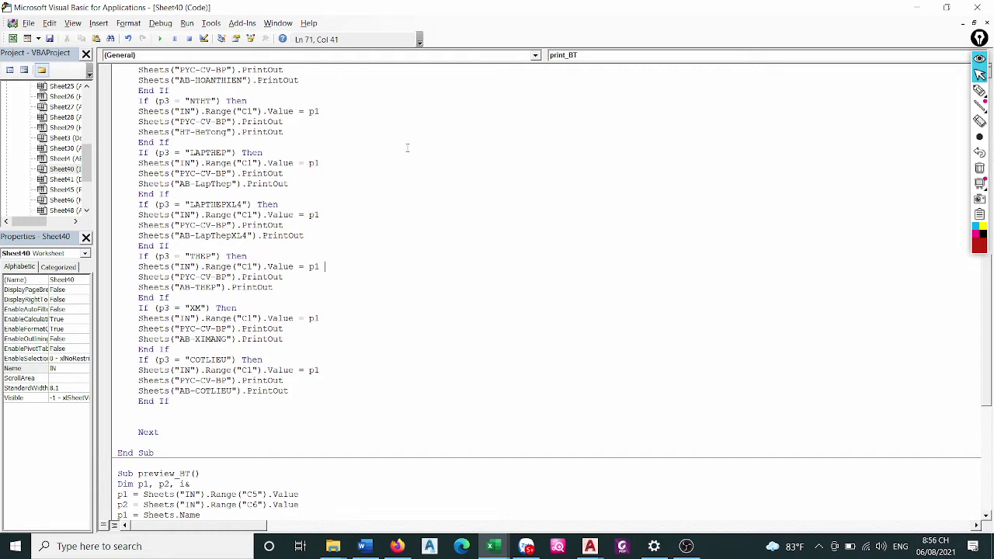
Return to the top of print_BT and bring up the OBS Studio window
scroll(407, 148, up, 4)
scroll(407, 147, up, 4)
scroll(410, 149, up, 4)
scroll(412, 149, up, 3)
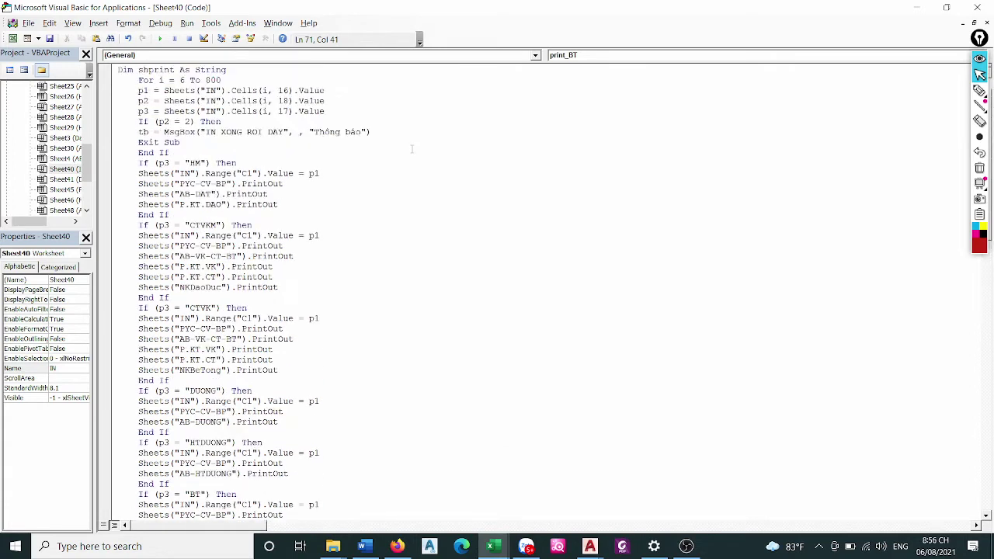
scroll(411, 149, up, 1)
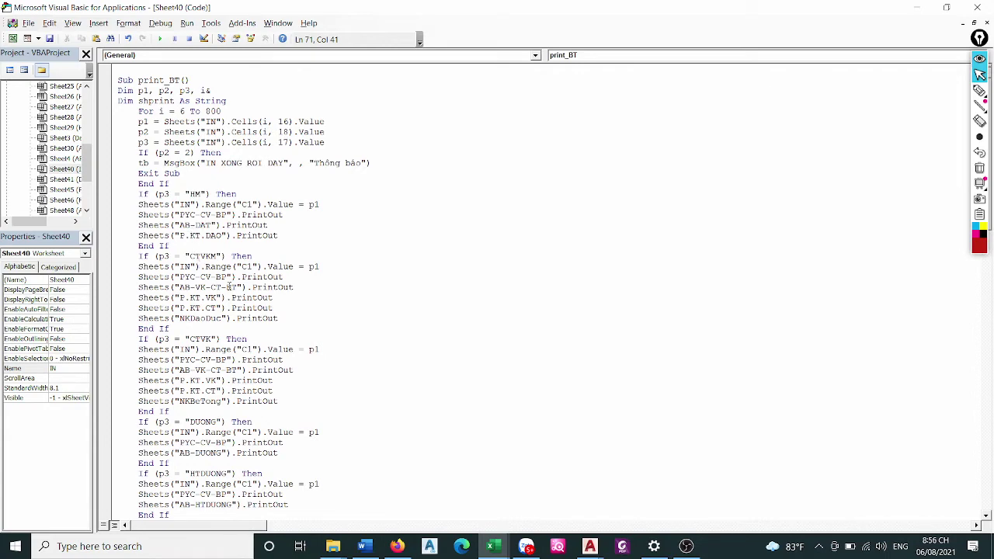
click(687, 546)
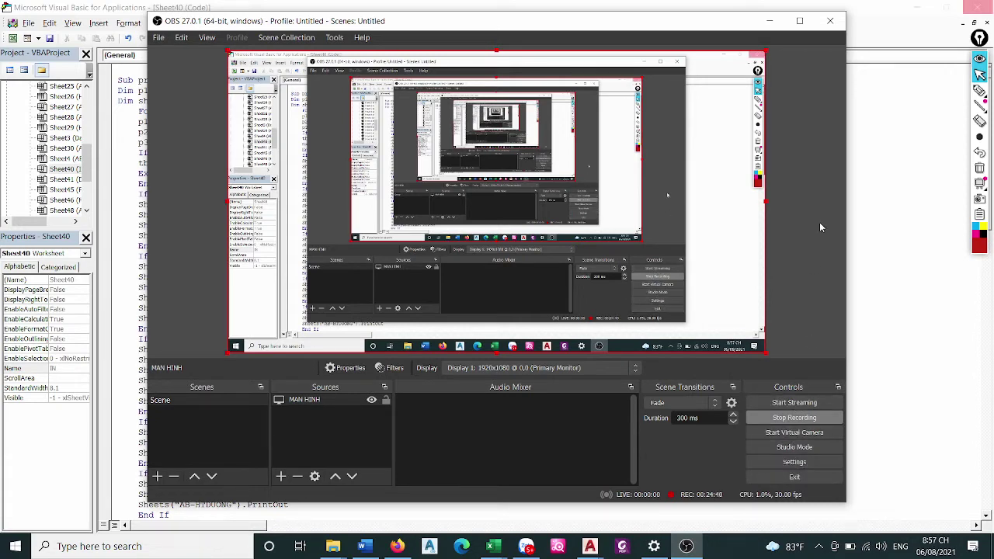
Minimize OBS Studio to show the print_BT code in the Visual Basic editor again
click(764, 24)
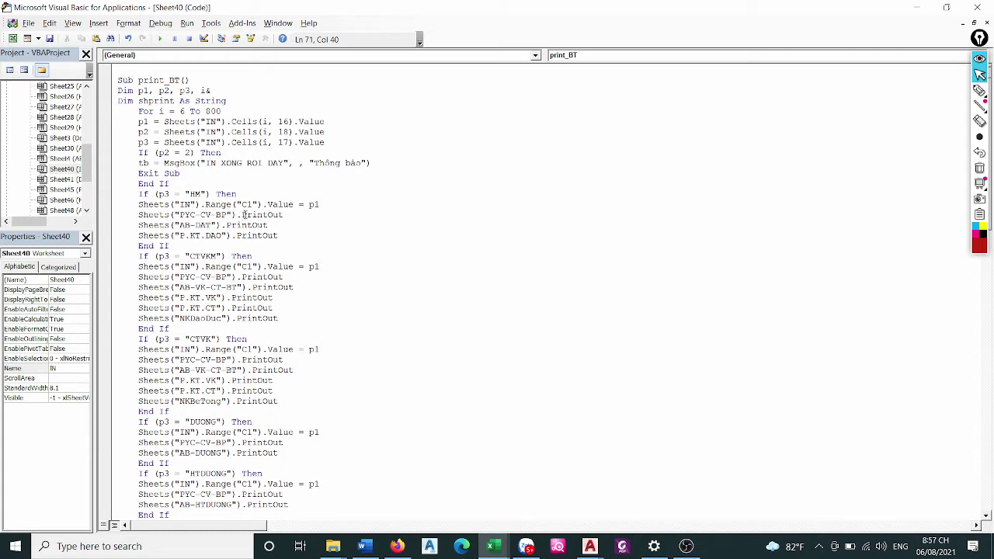
Scroll through the macro code and highlight the loop running from 6 to 800
scroll(245, 213, down, 1)
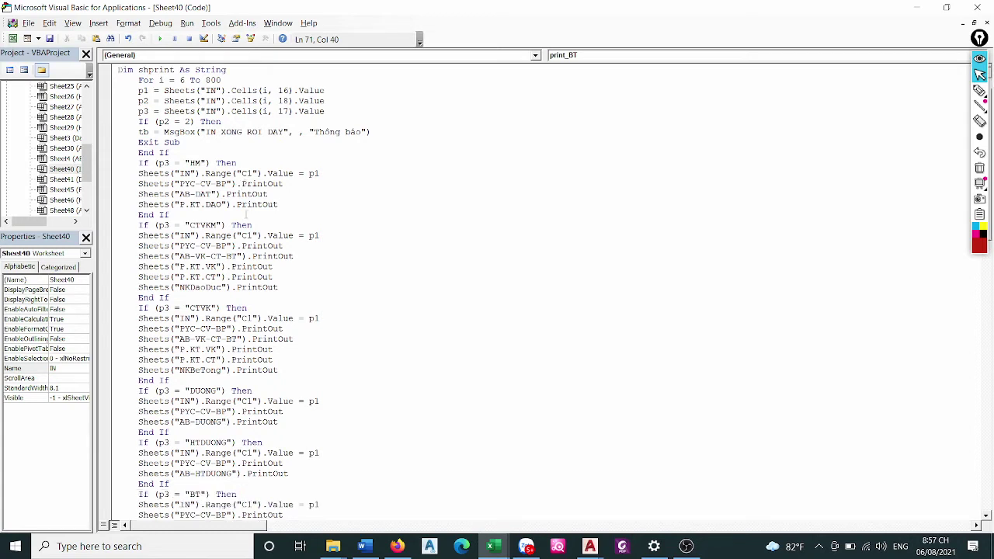
scroll(246, 213, down, 1)
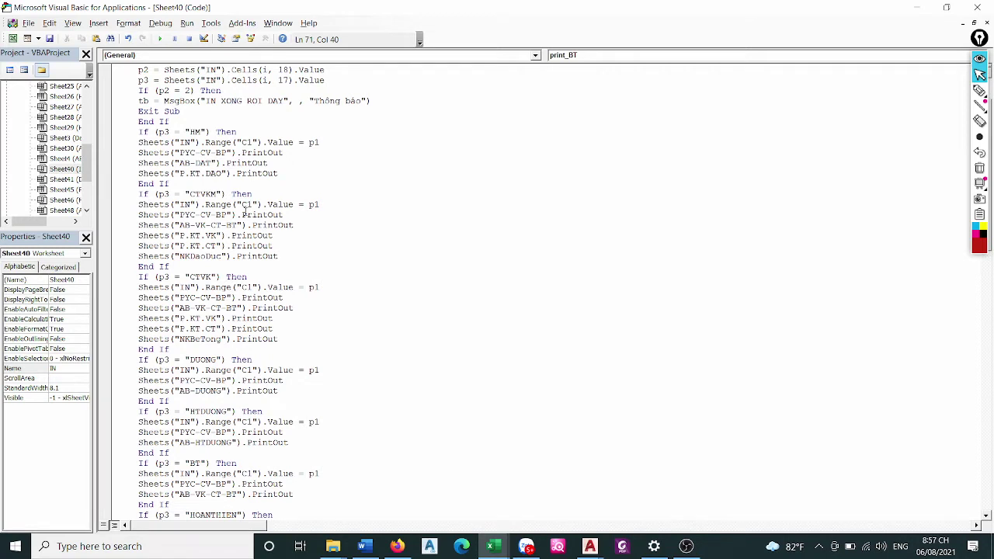
scroll(245, 212, down, 2)
scroll(246, 211, down, 1)
scroll(245, 211, down, 2)
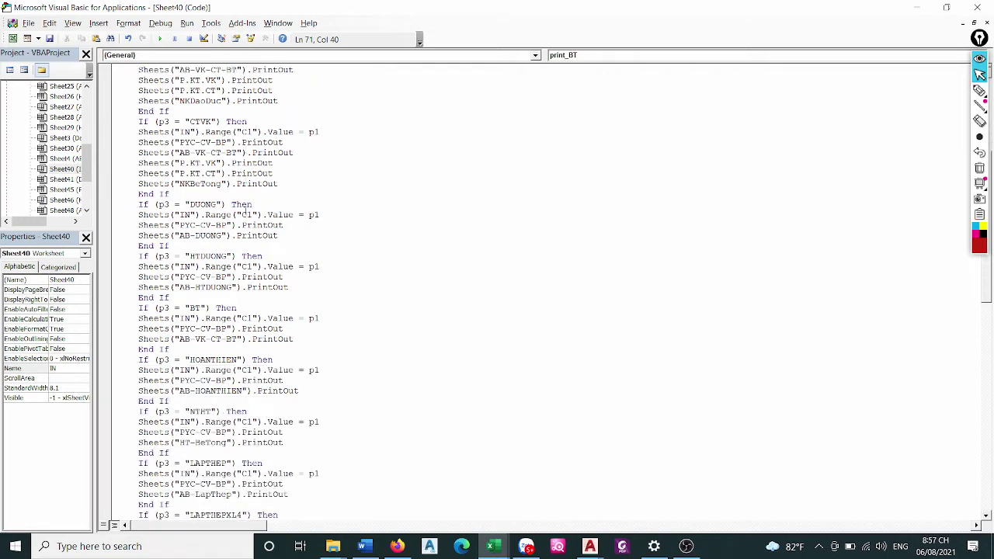
scroll(245, 211, down, 2)
scroll(245, 211, down, 1)
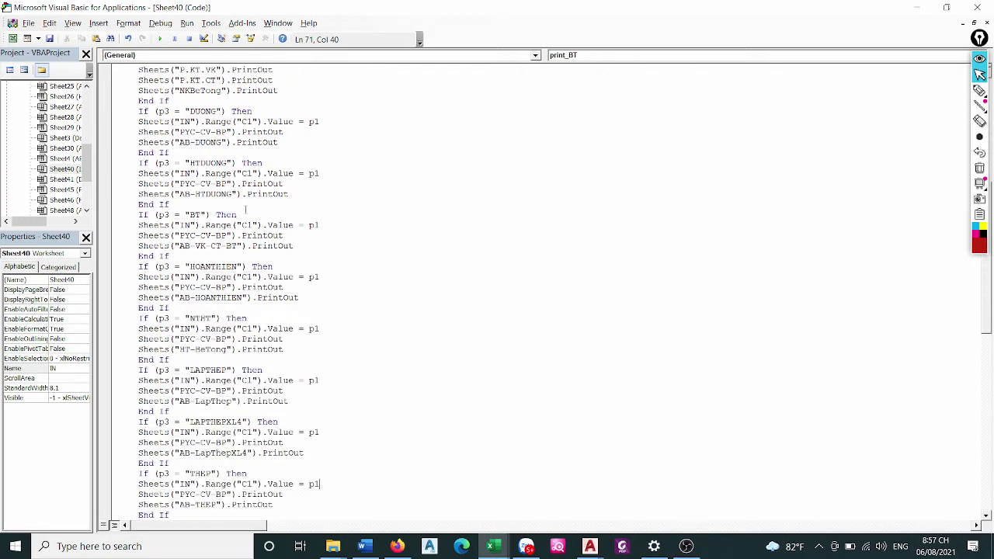
scroll(245, 212, down, 3)
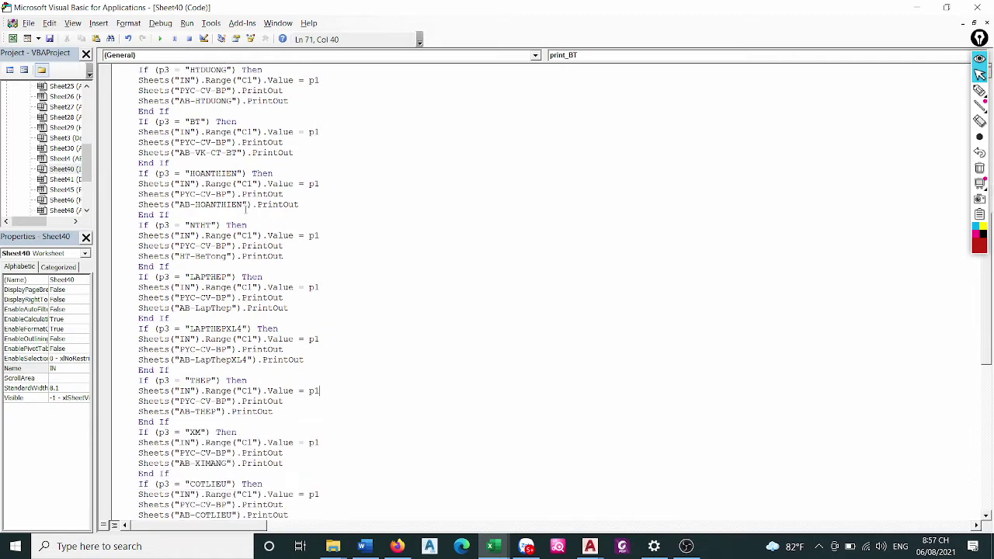
scroll(246, 211, down, 2)
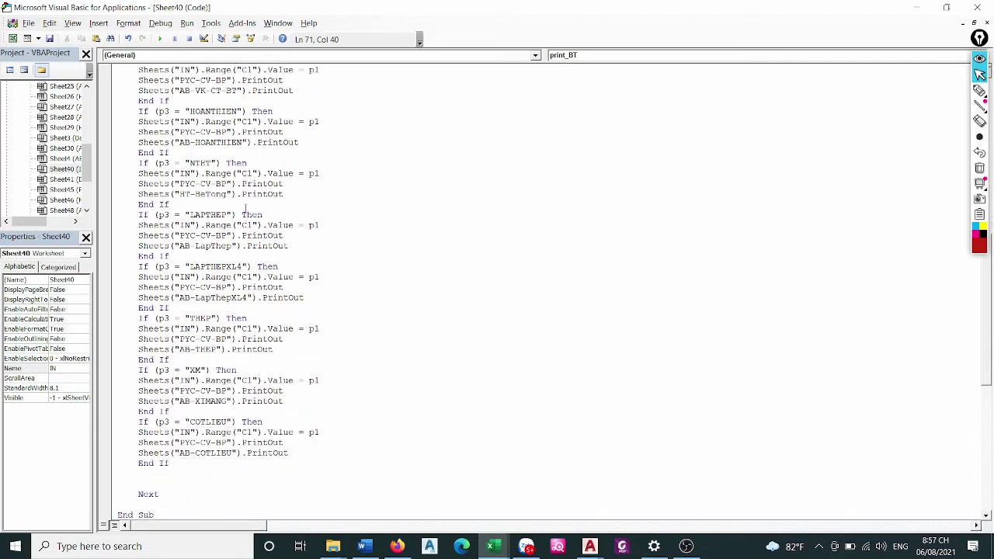
scroll(245, 210, up, 3)
scroll(245, 210, up, 3)
scroll(246, 210, up, 3)
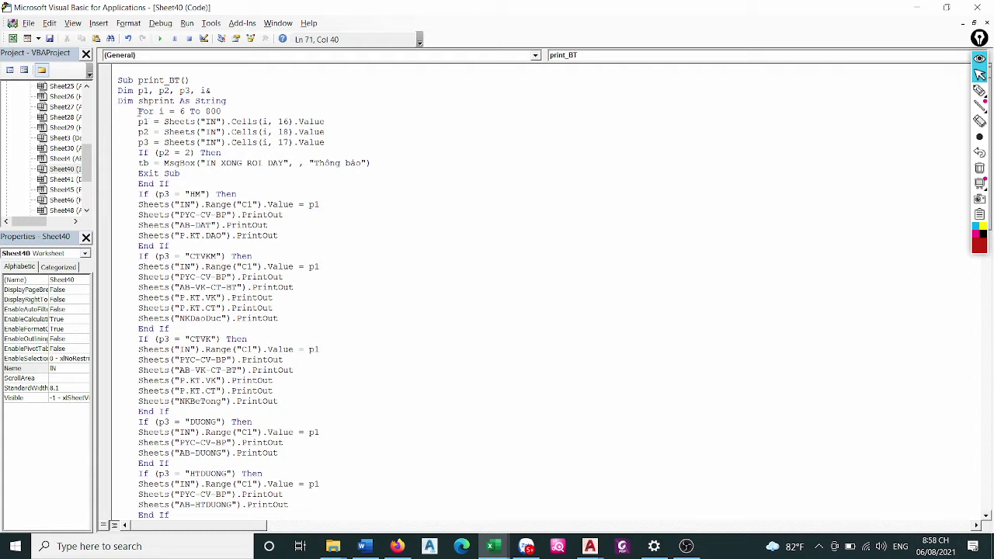
drag(138, 112, 236, 115)
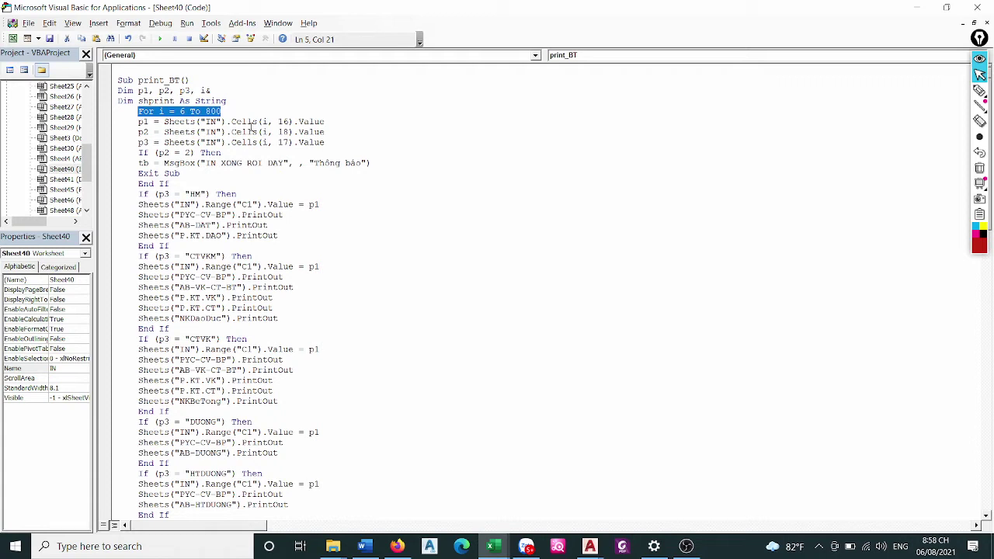
Switch to the Excel workbook and circle cell P6 with the pen
click(492, 546)
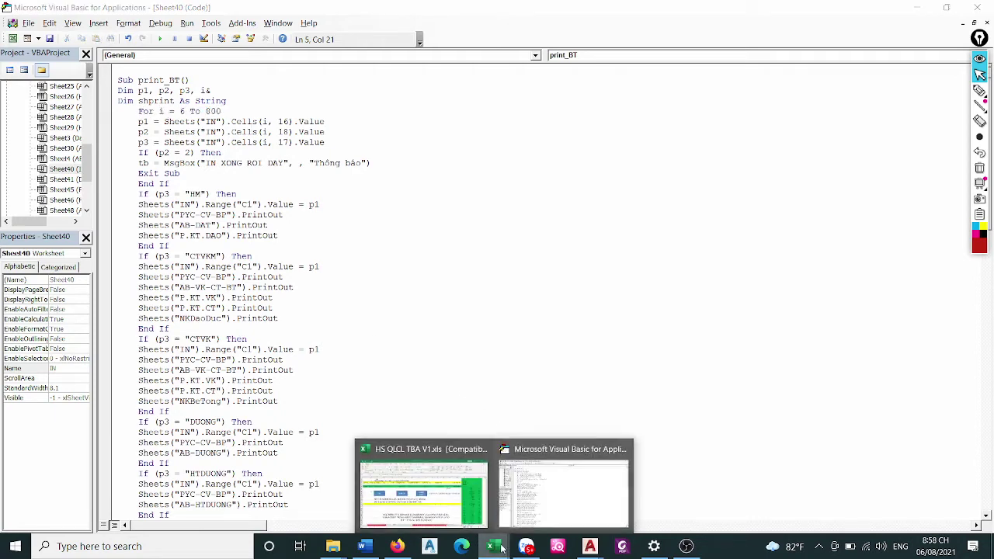
click(423, 481)
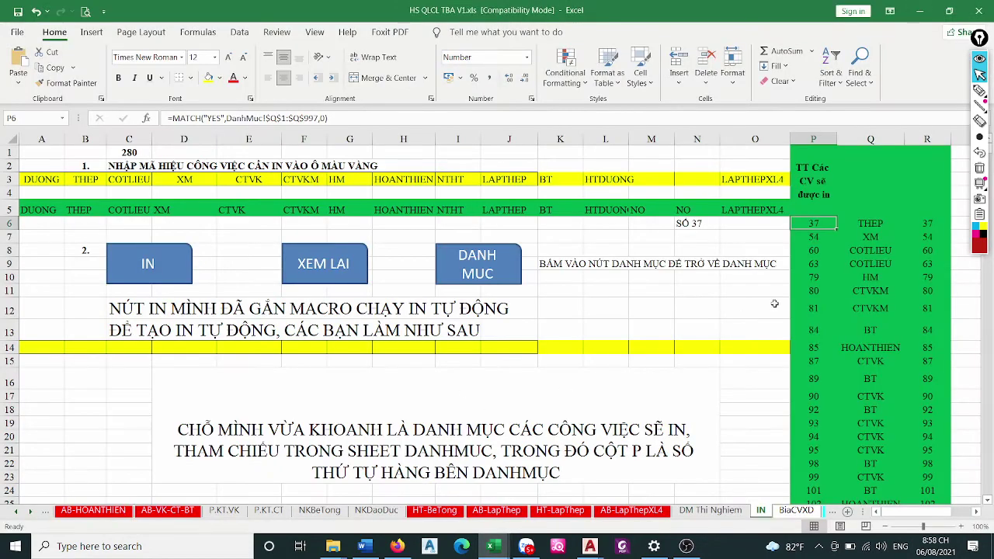
click(840, 210)
click(816, 222)
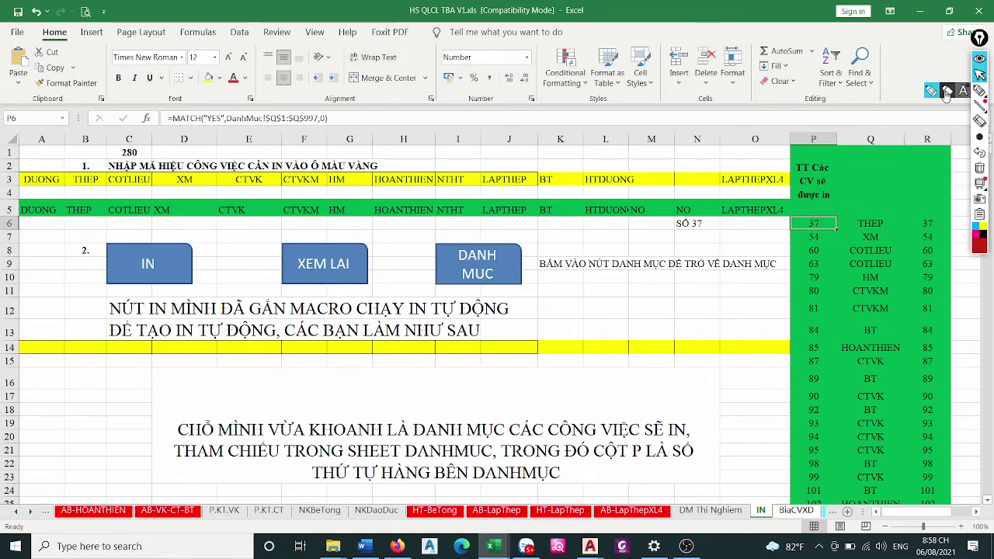
click(932, 91)
click(931, 91)
drag(823, 208, 817, 205)
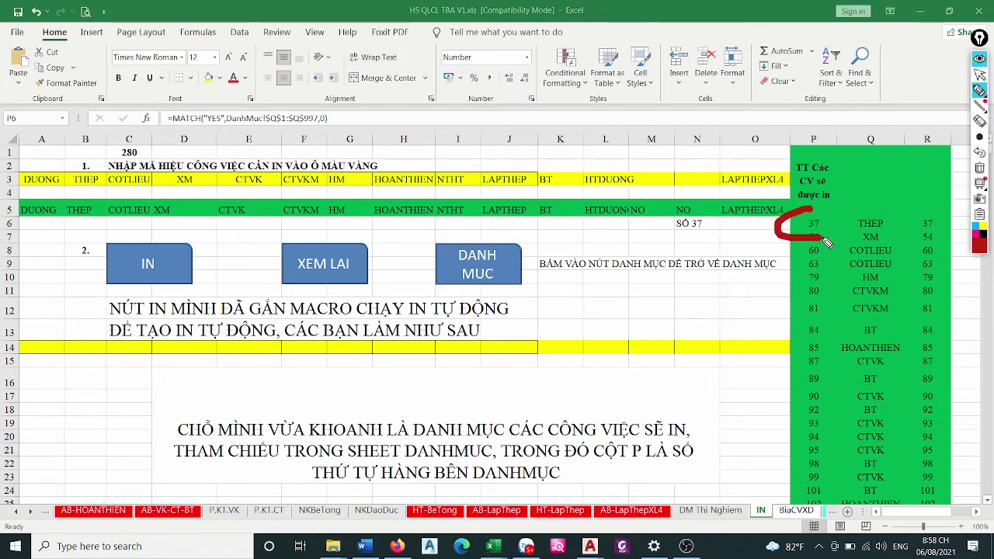
key(Escape)
Start a note in O6 saying P1 is column P, rows 6 to 800, then discard it
click(755, 223)
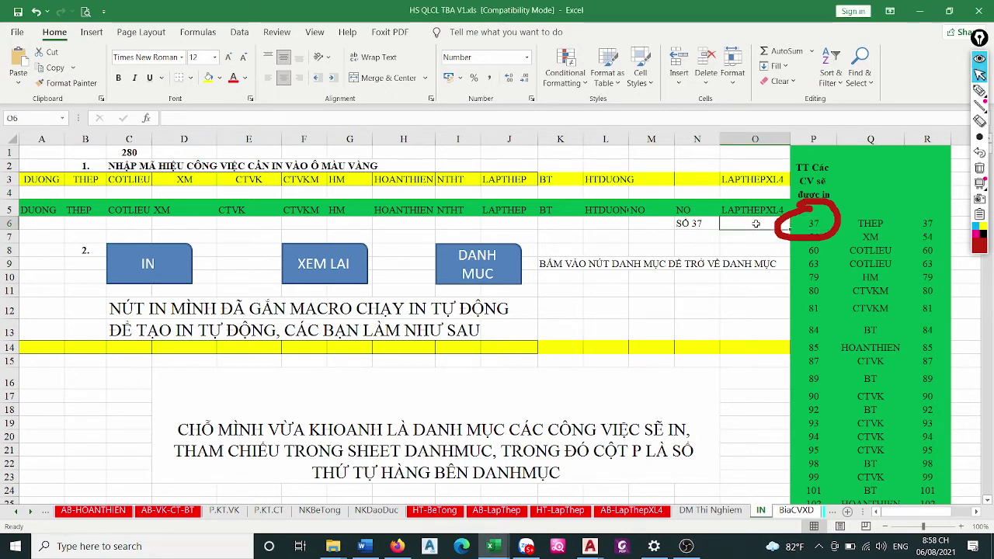
text(P)
text(1)
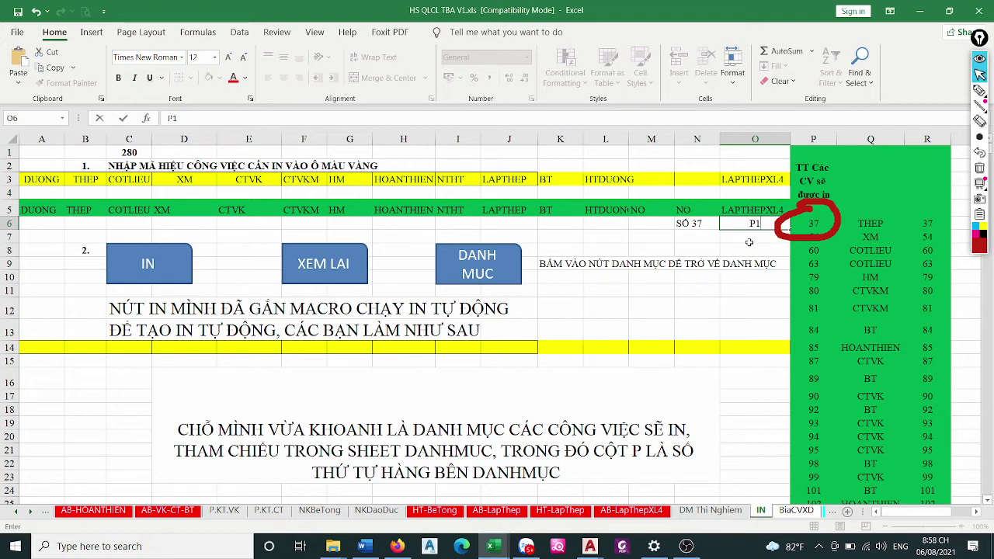
text( LÀ CỘ)
text(T P)
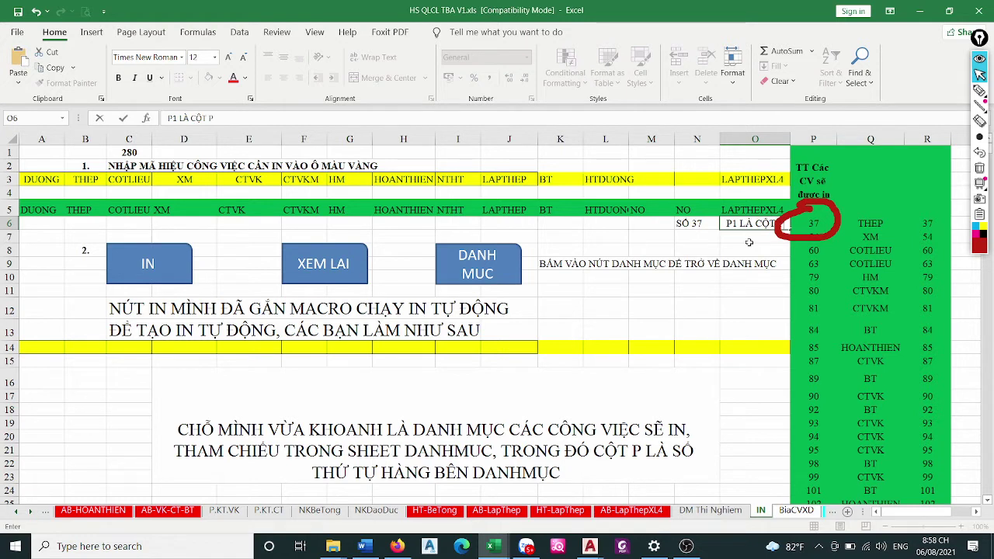
text(,)
text( TỪ 6 )
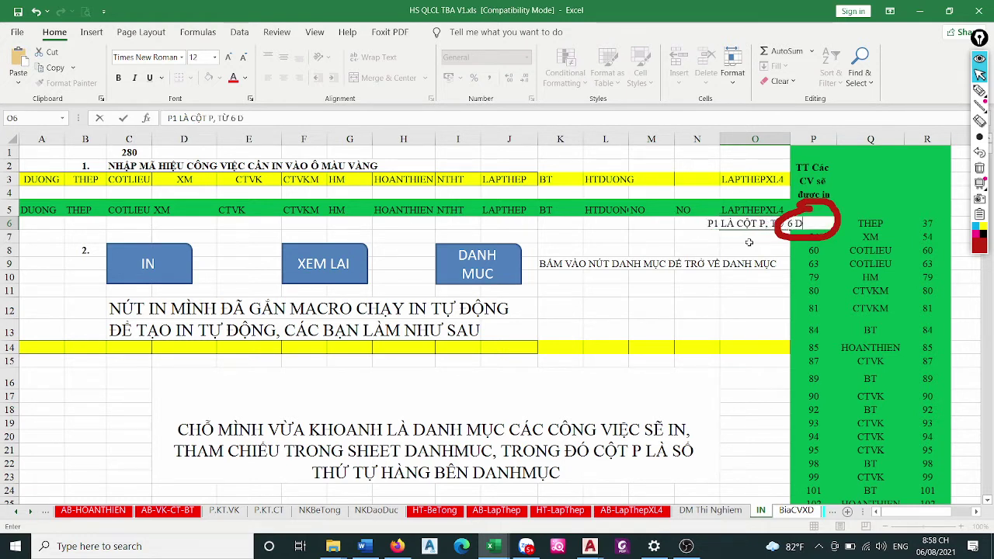
text(ĐẾN)
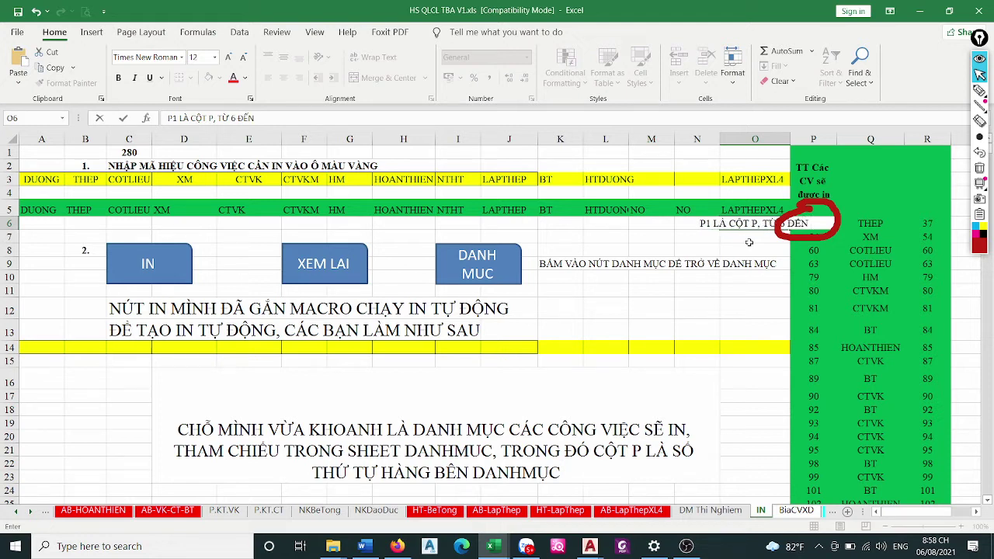
text( 800)
text( Đ)
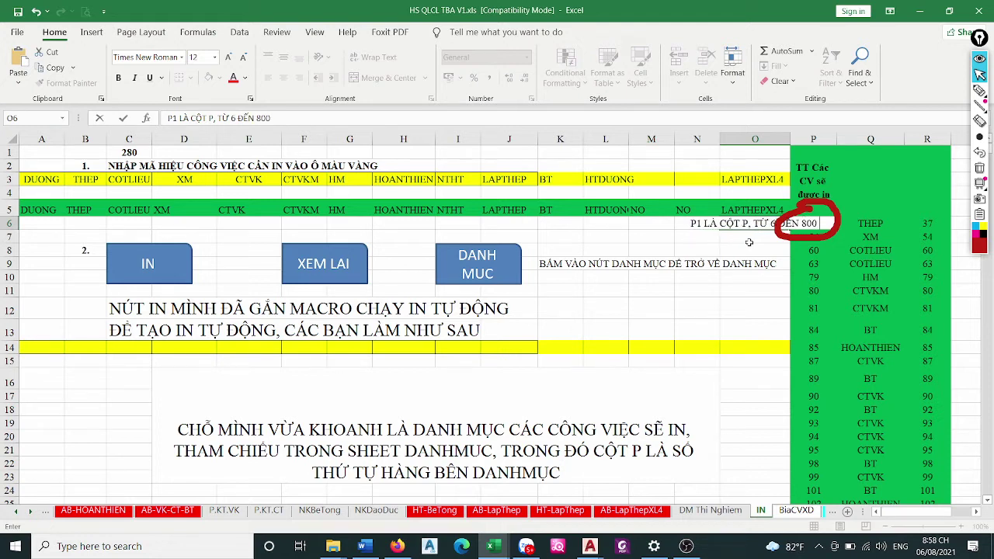
text(ẾN)
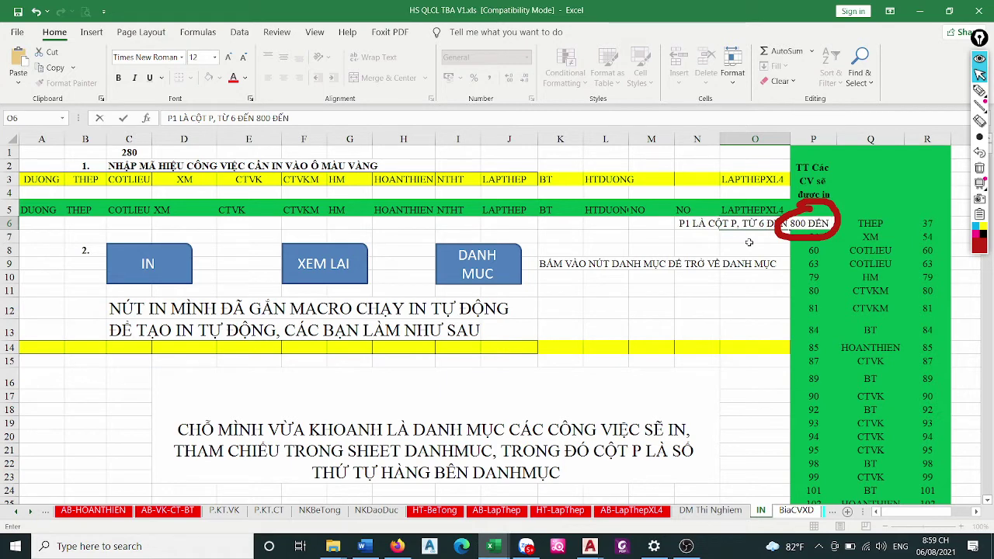
key(Escape)
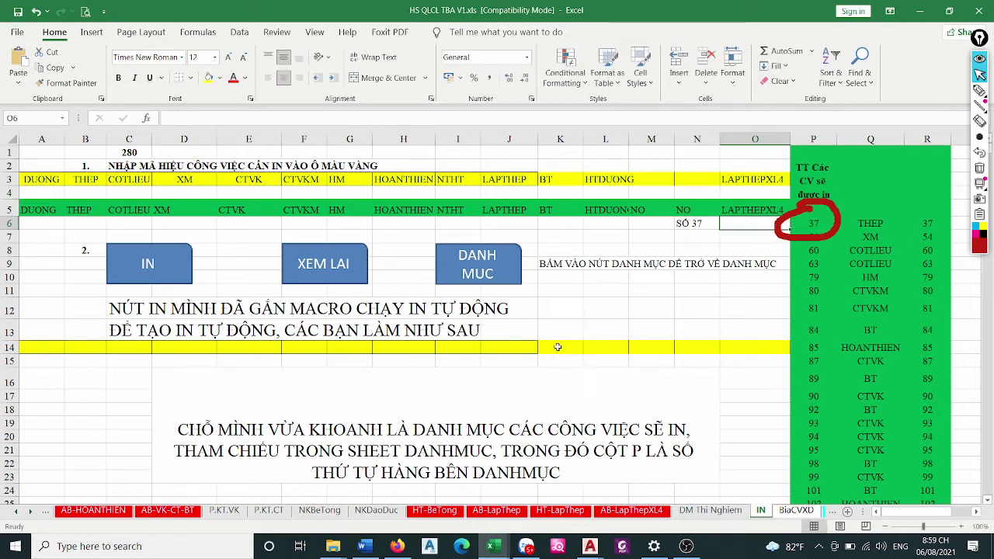
Type 'P1 LÀ CỘT P, TỪ DÒNG 6 ĐẾN DÒNG 800 ĐẾN KHI NÀO HẾT BIÊN BẢN CẦN IN THÌ THÔI' in D16 and add a new line
click(477, 397)
text(P)
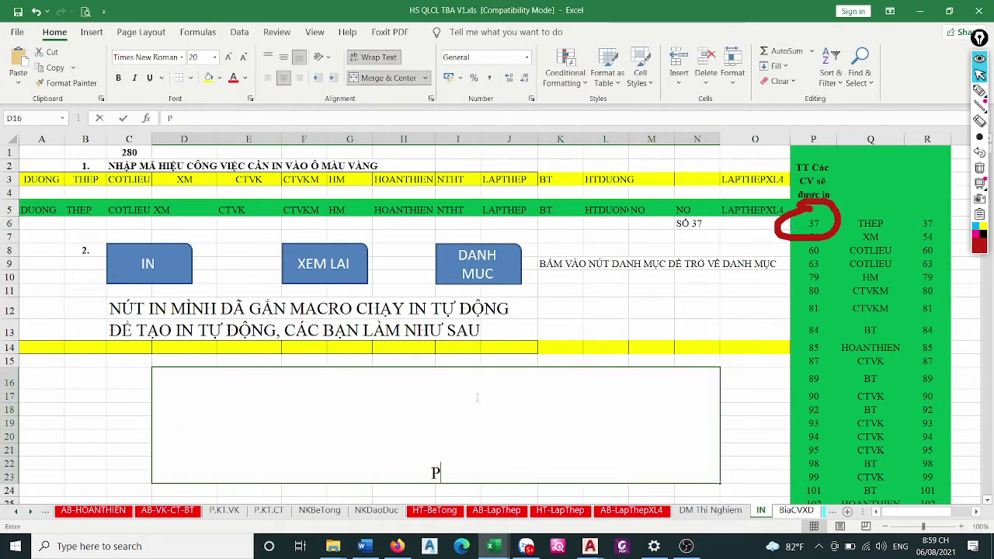
text(1 LA)
text( C)
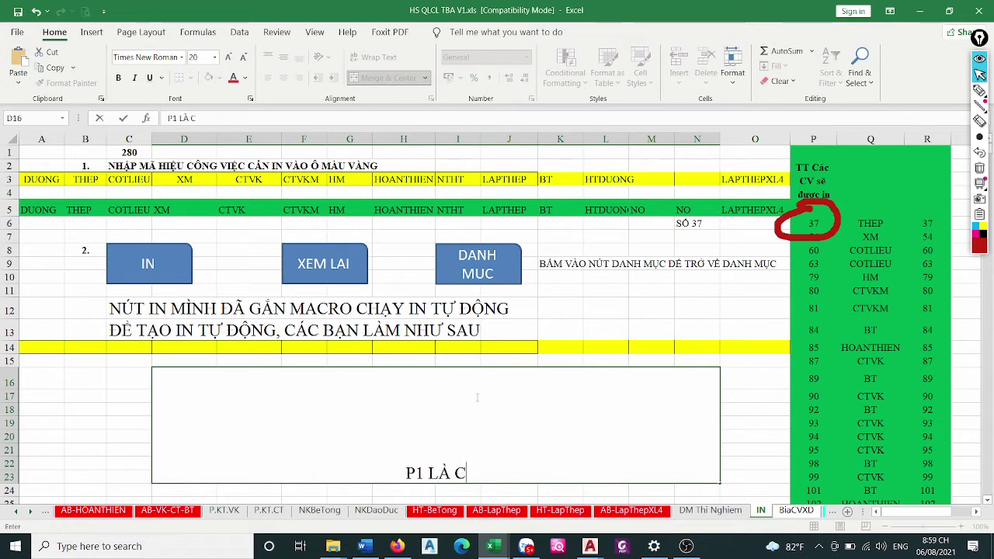
text(ỘT P)
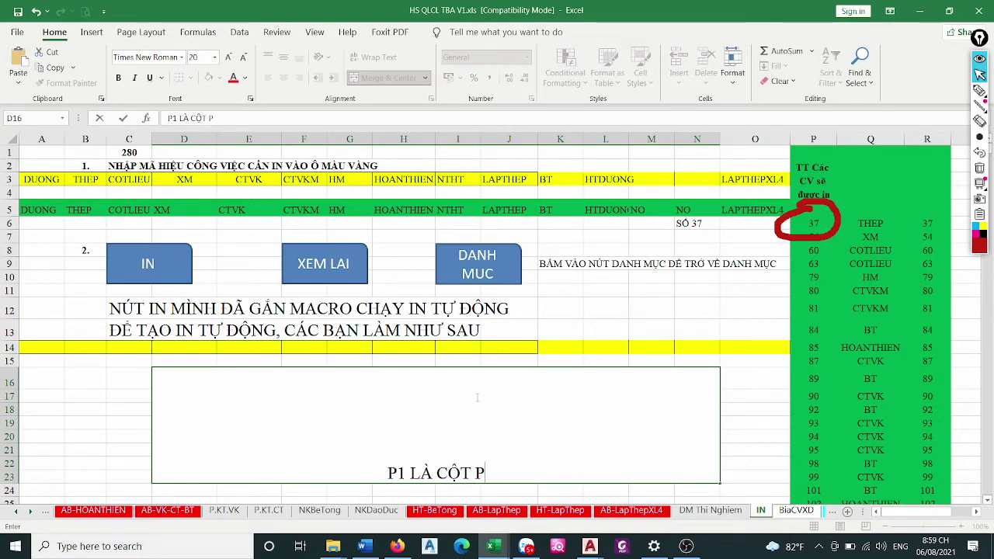
text(, )
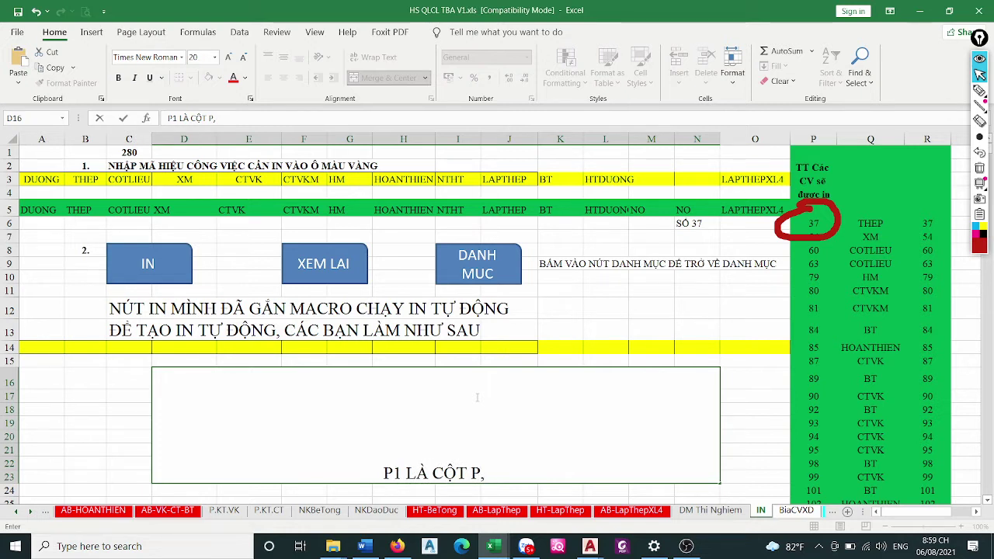
text(TƯf)
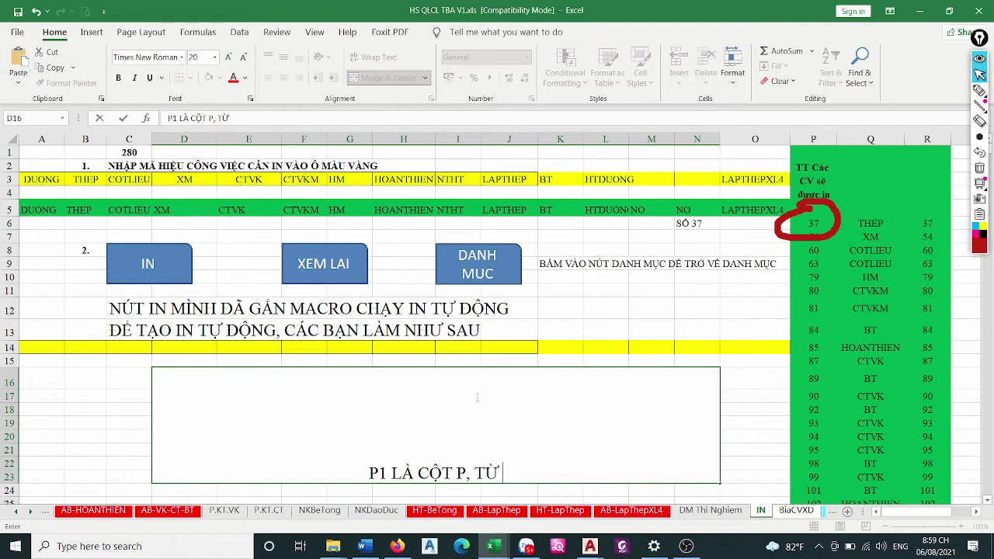
text(D)
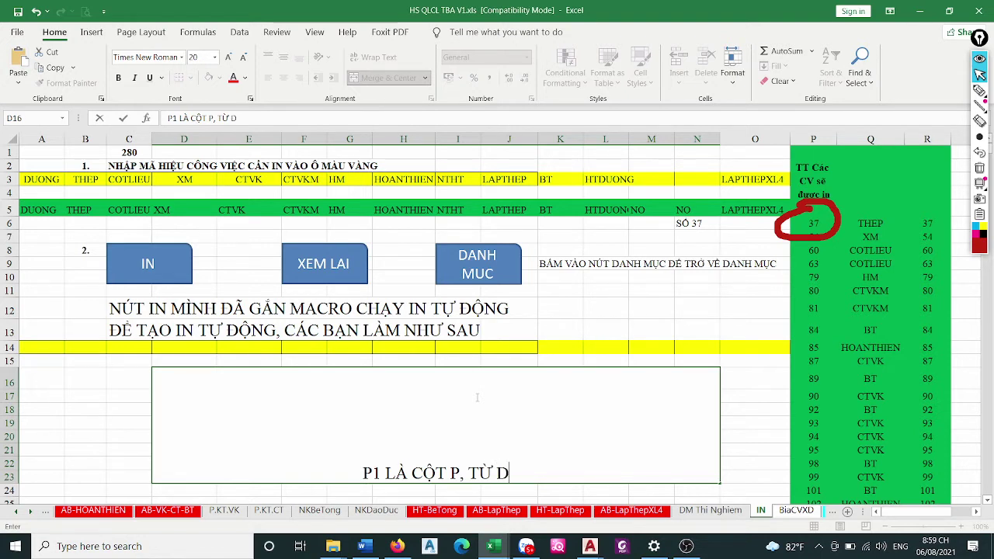
text(ÒNG 6)
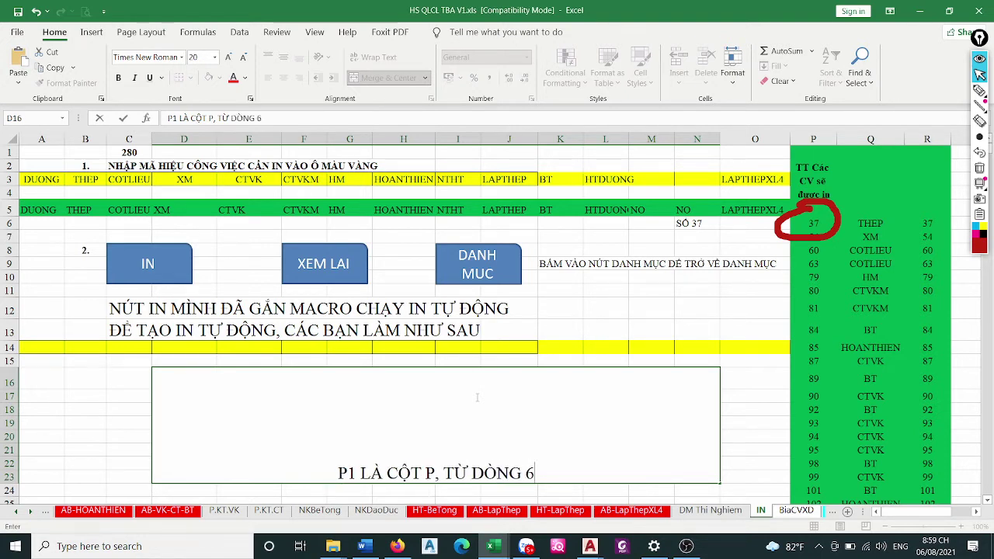
text( ĐẾN)
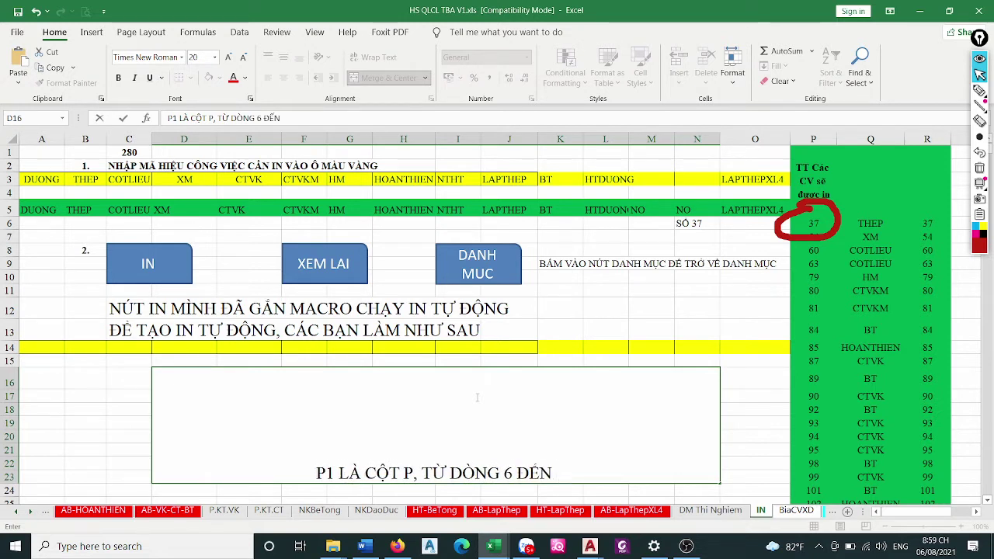
text( DÒNG 800 )
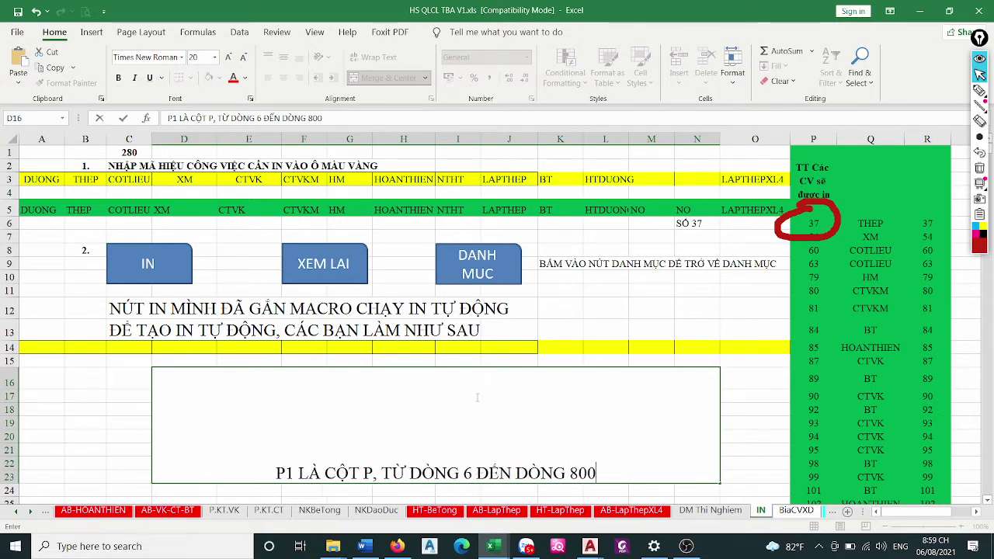
text(ĐẾN K)
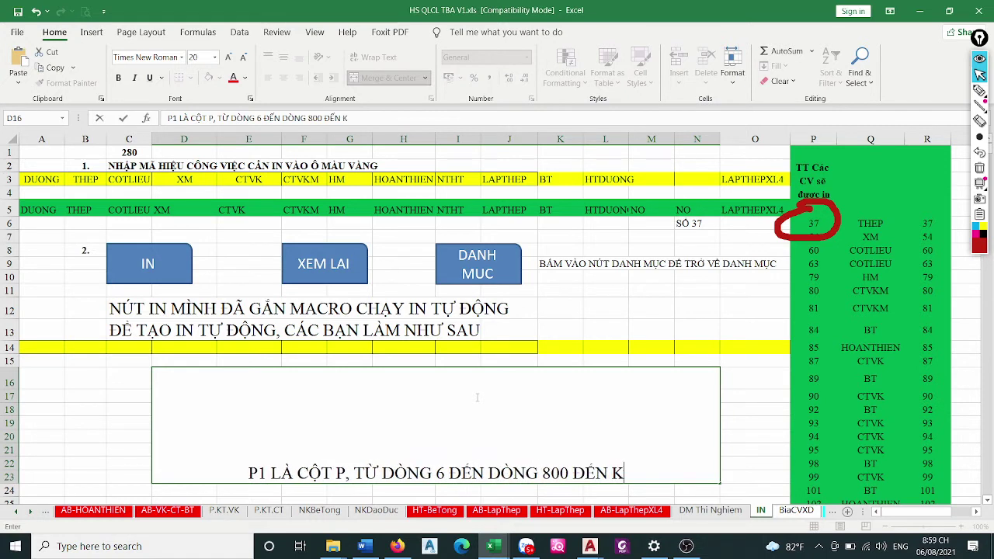
text(HI NÀO )
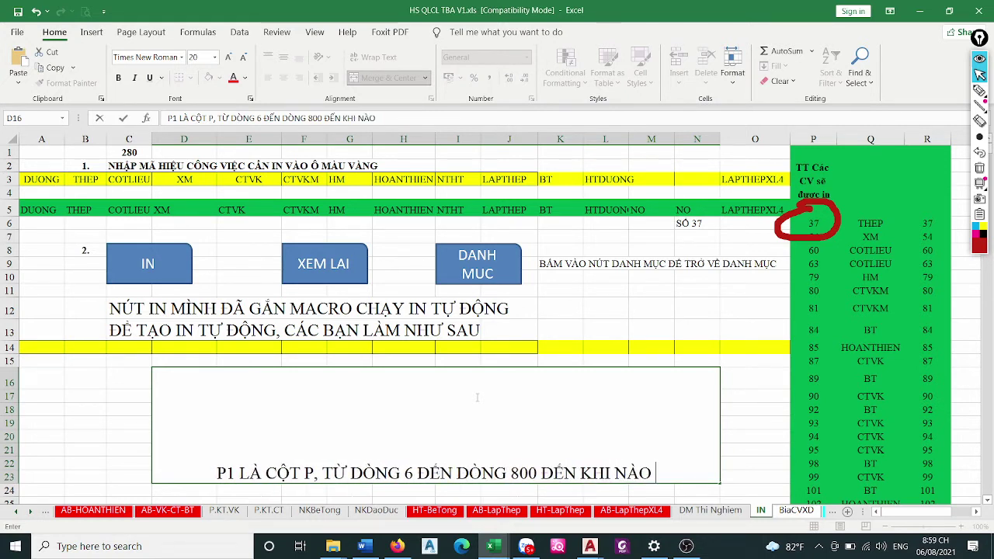
text(HẾT)
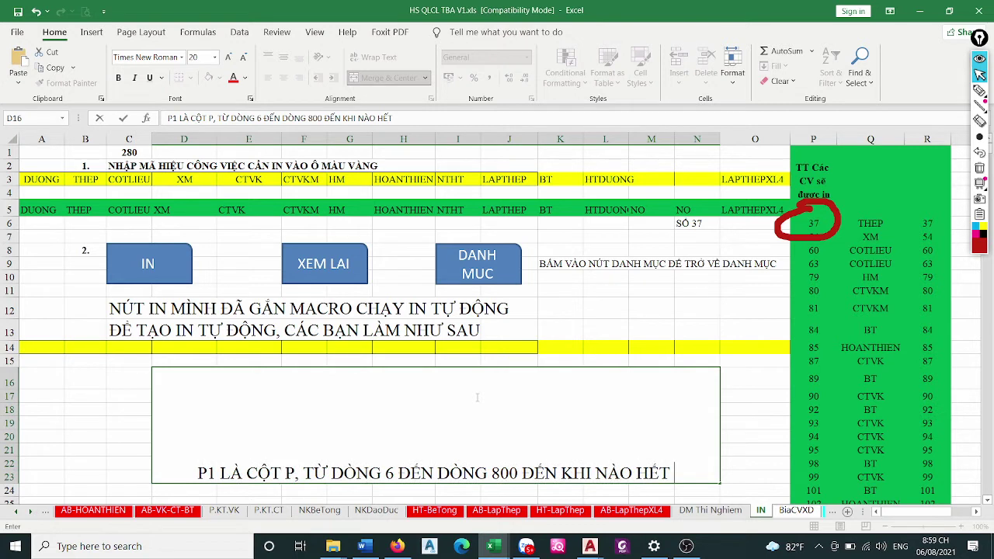
text( BIÊ)
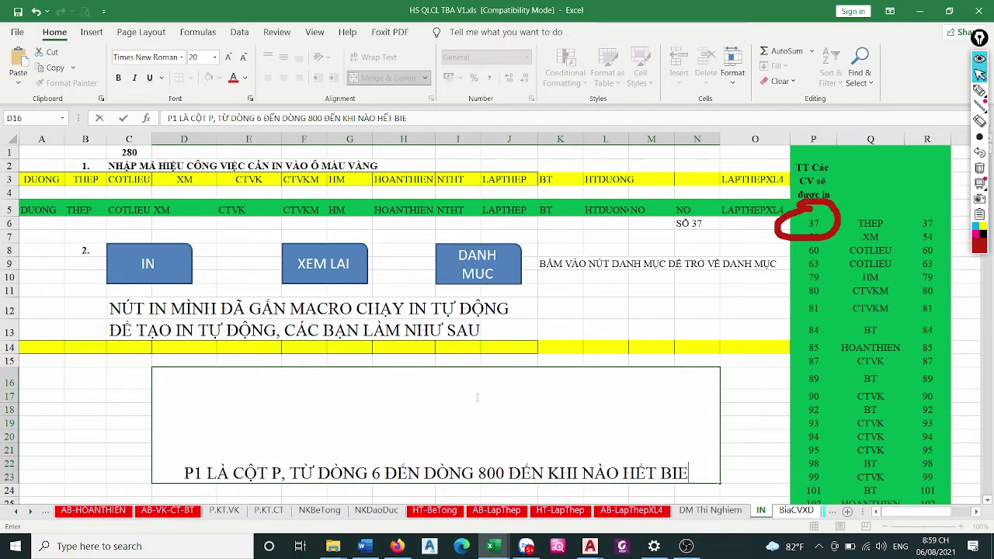
text(N BẢN CAẦN)
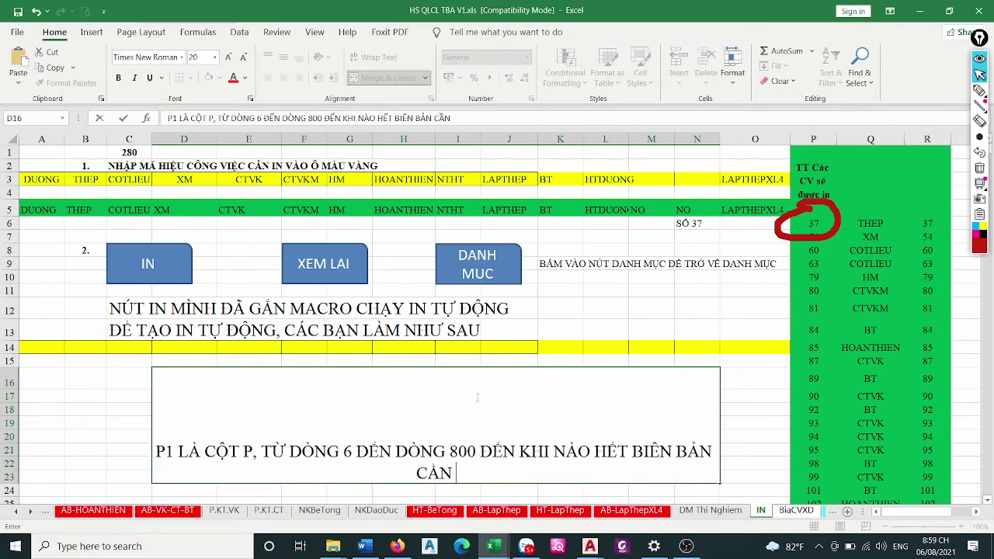
text( IN THÌ THO)
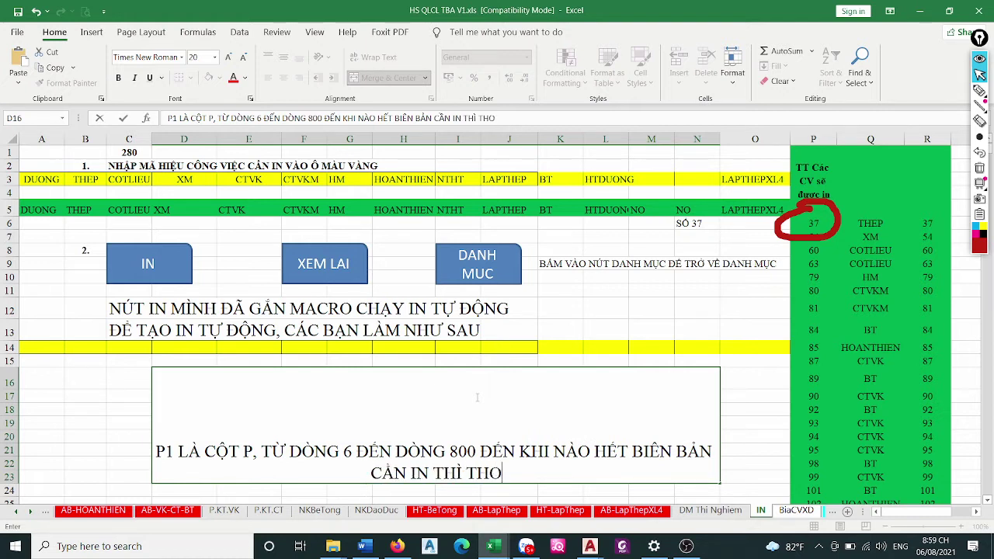
key(BackSpace)
text(ÔI)
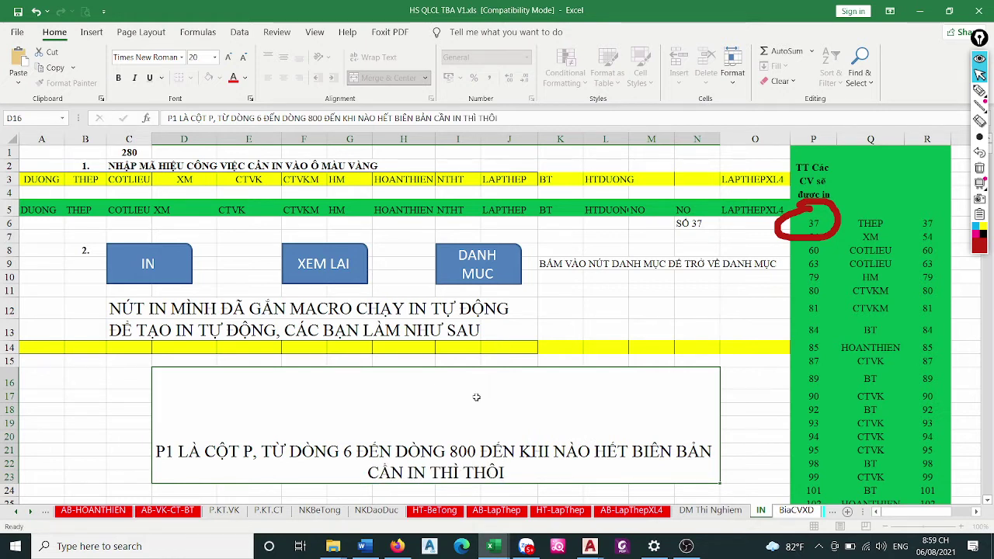
key(Return)
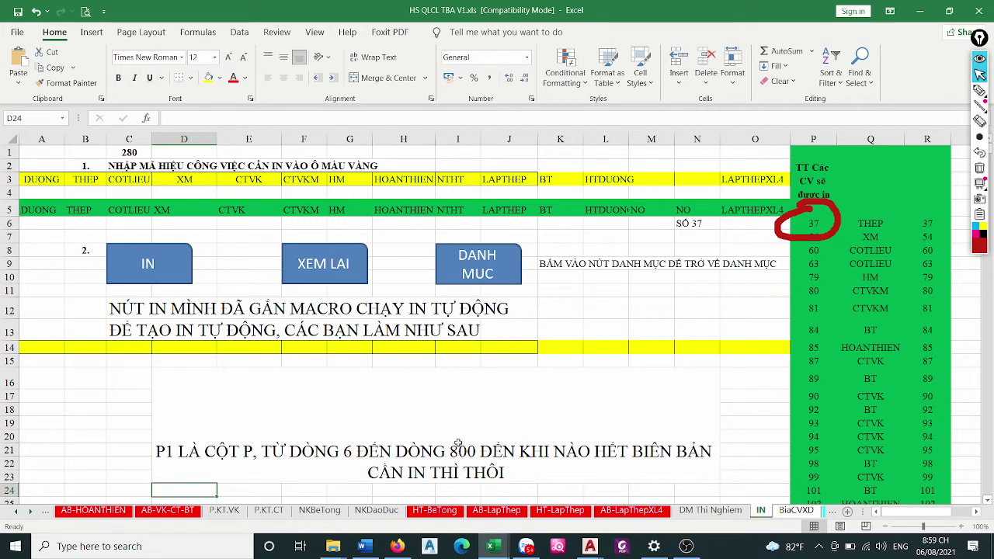
double_click(514, 476)
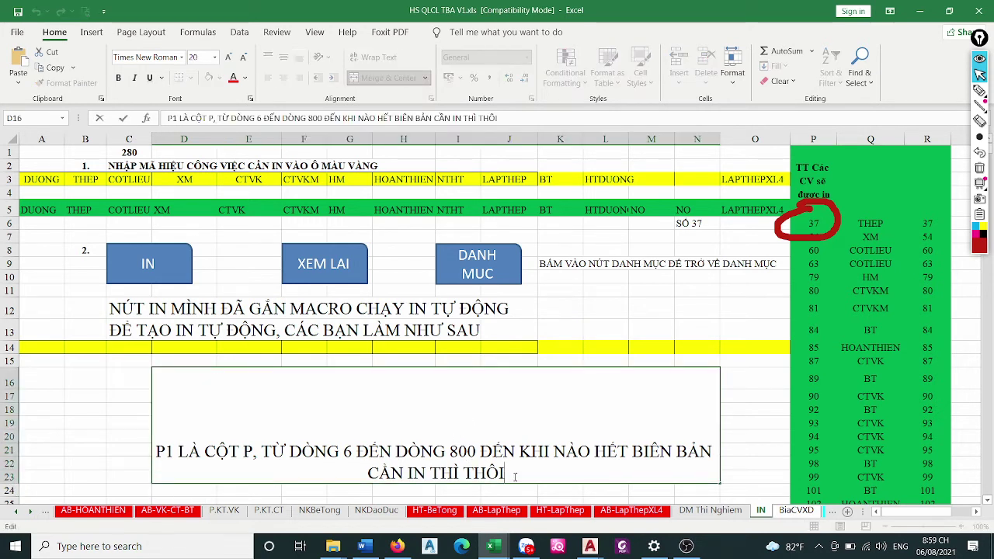
key(alt+Return)
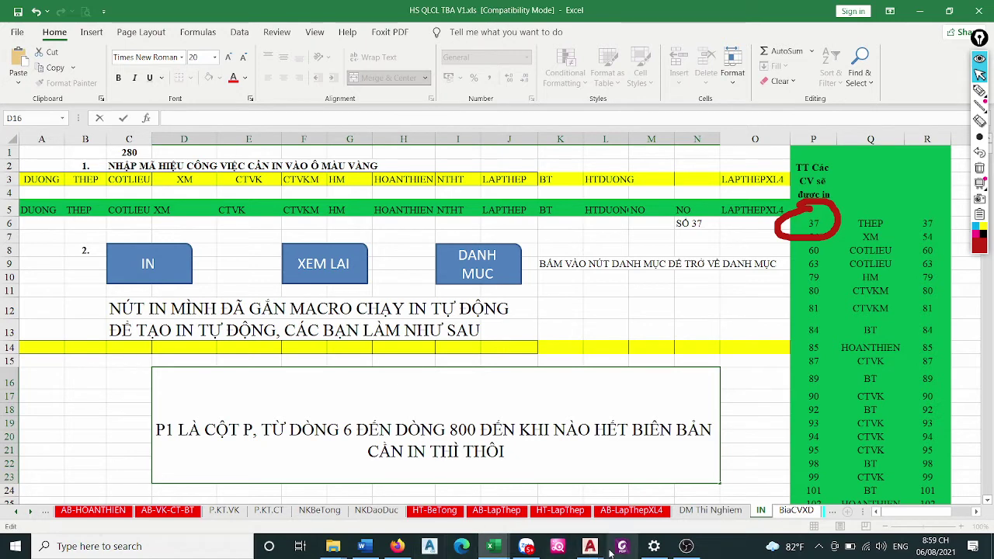
Bring the VBA editor forward showing print_BT's For i = 6 To 800 loop
mouse_move(493, 552)
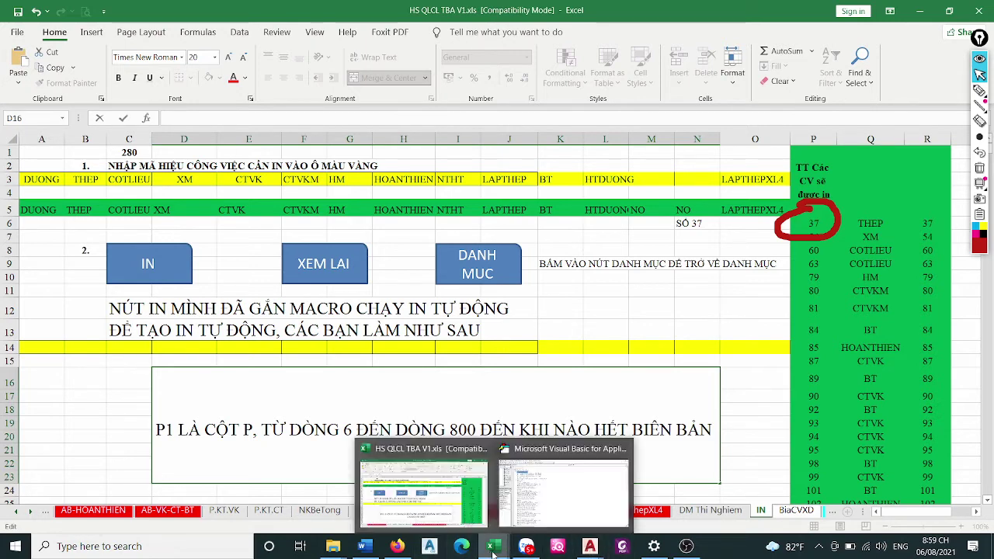
click(527, 513)
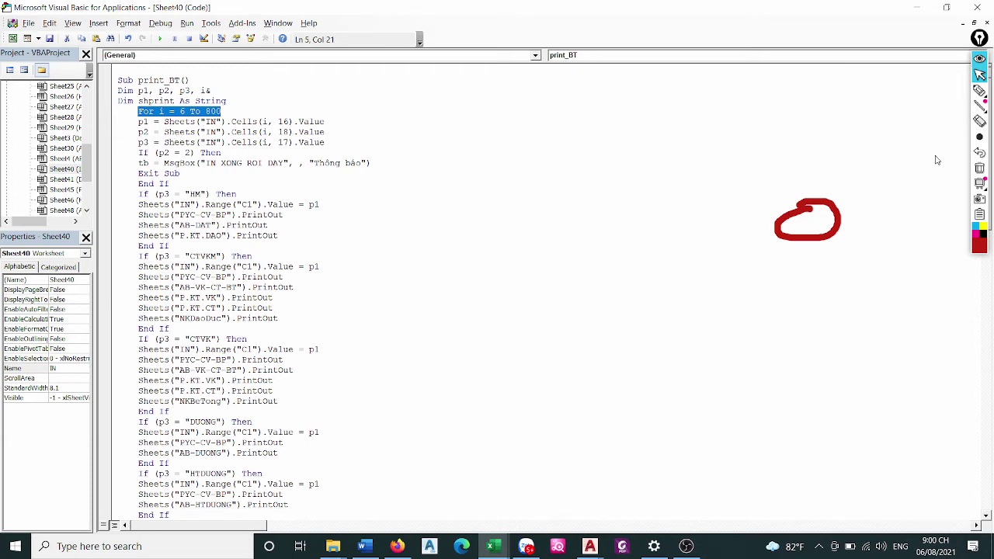
click(980, 168)
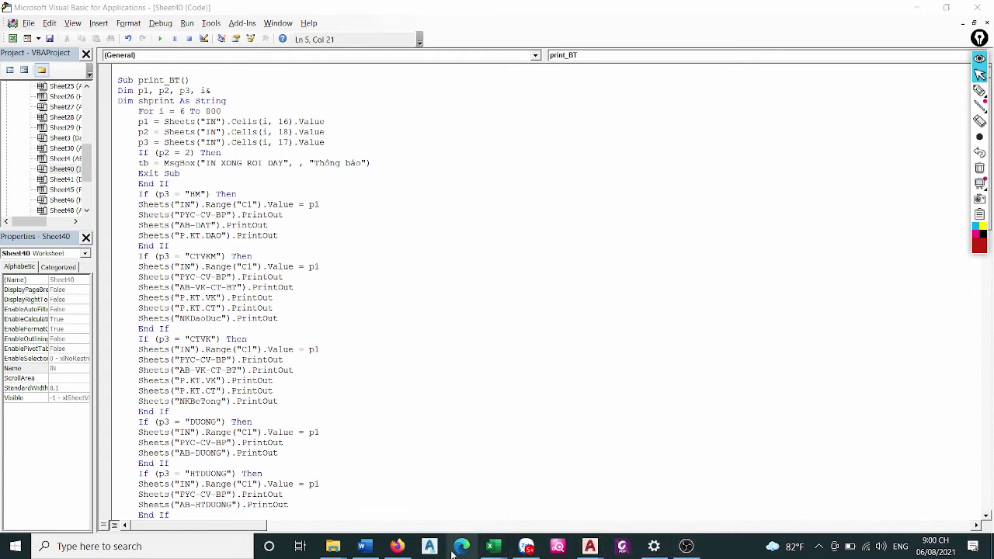
mouse_move(495, 551)
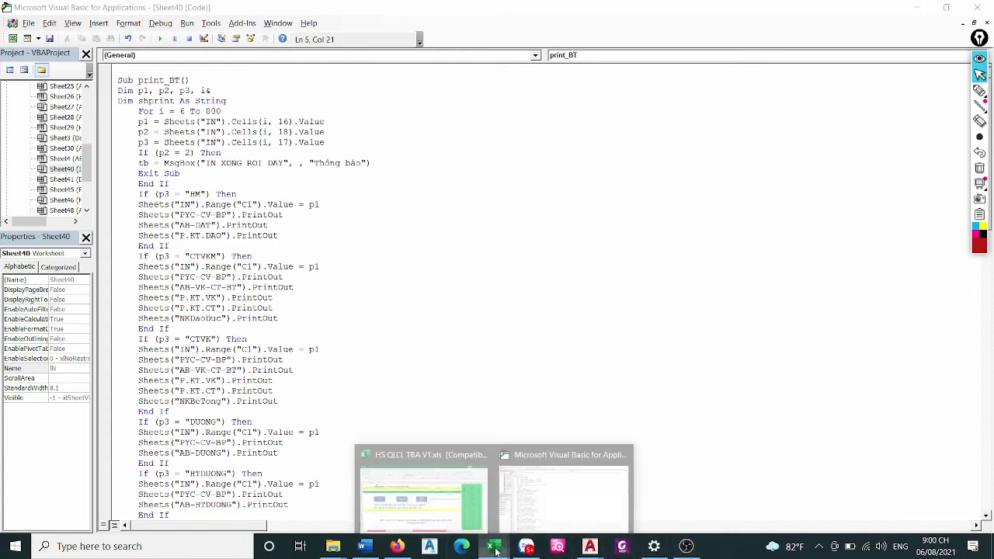
click(549, 515)
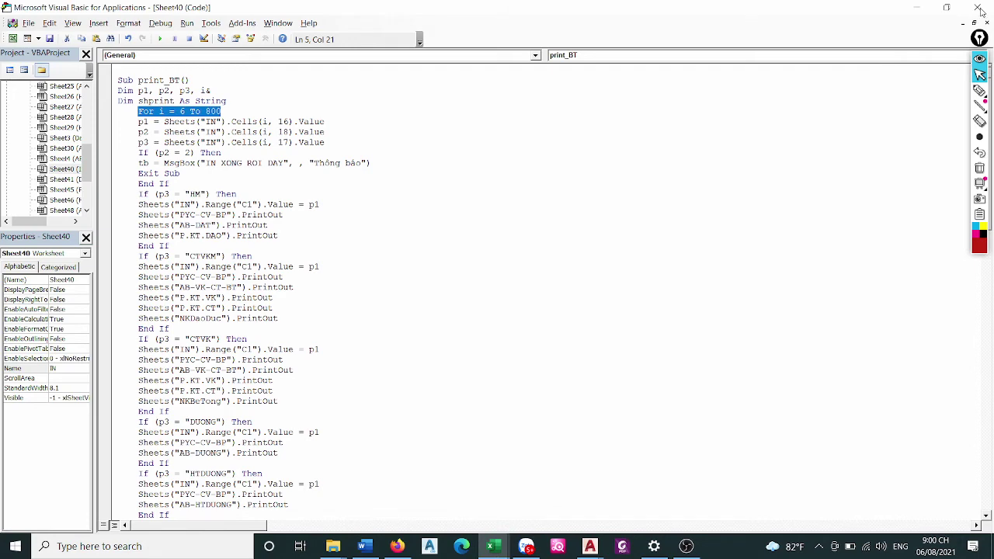
click(492, 546)
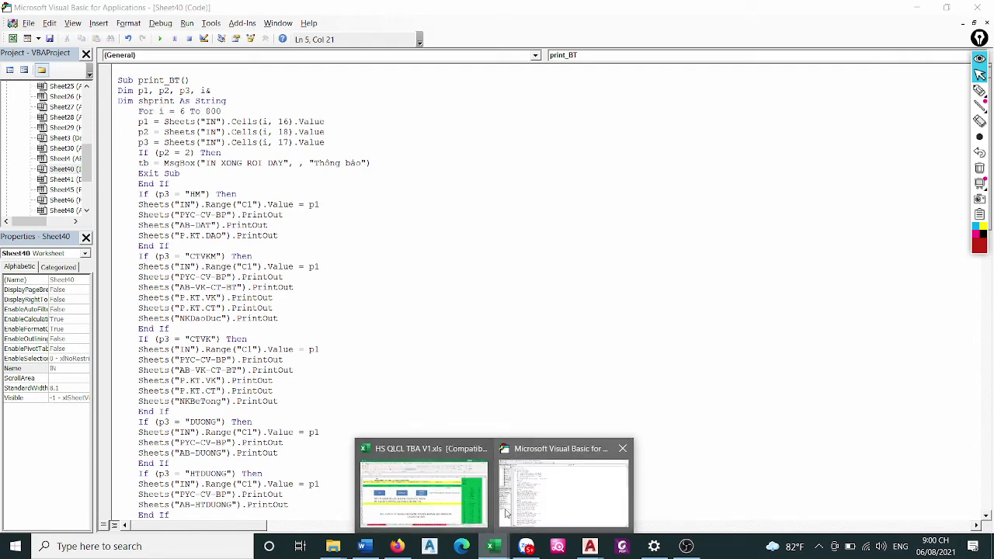
Add a D16 note line: P3 is column Q, and the macro prints THEP-related reports from row 6
click(623, 448)
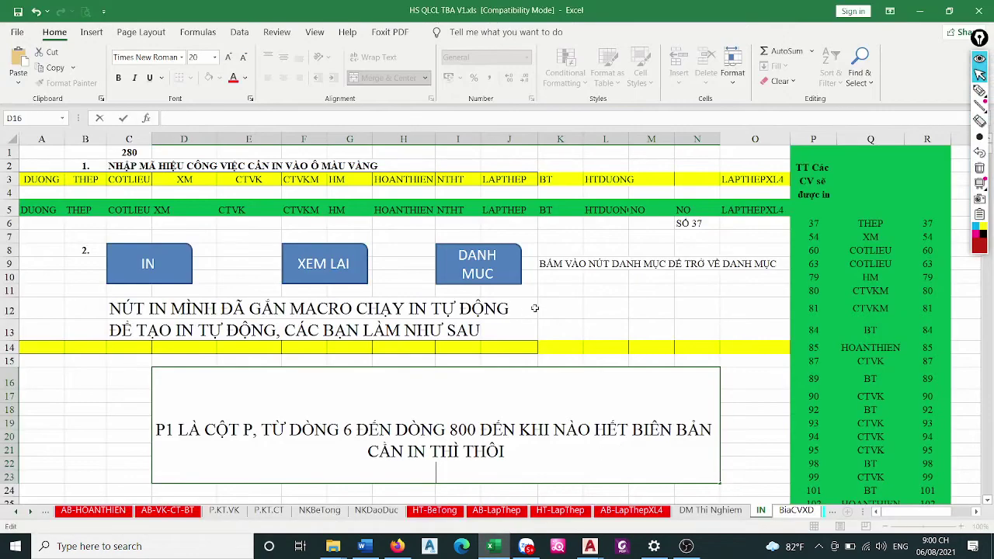
click(486, 451)
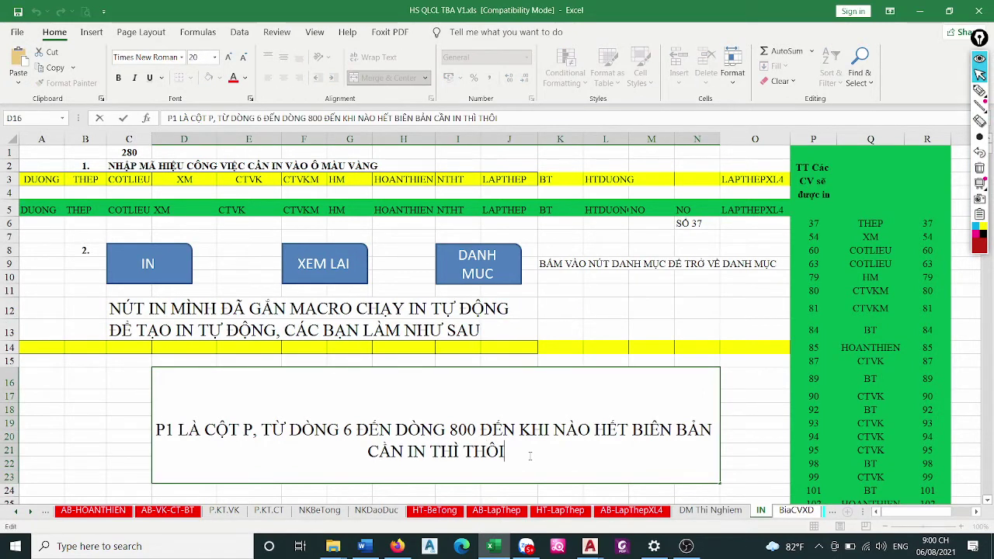
key(alt+Return)
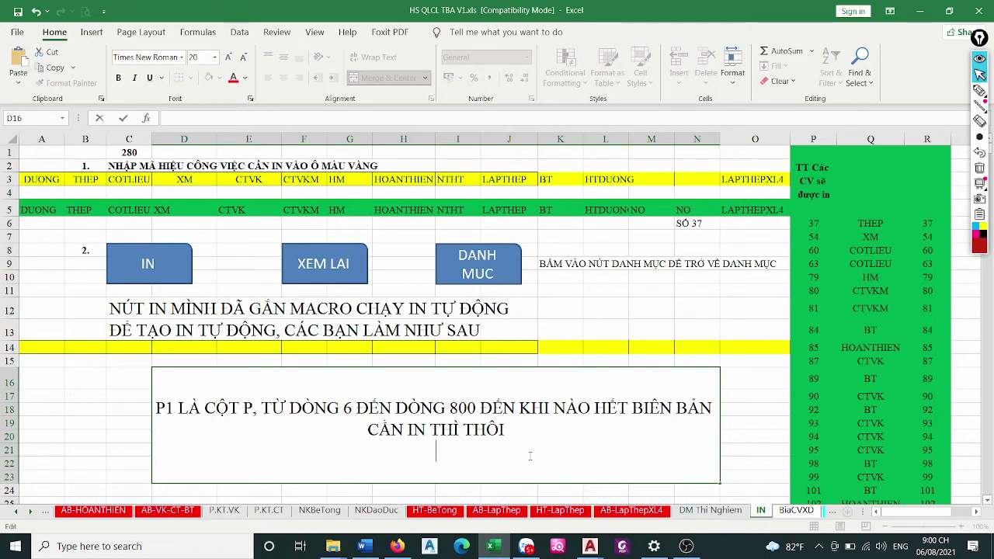
text(P3)
text( LÀ )
text(CÔ)
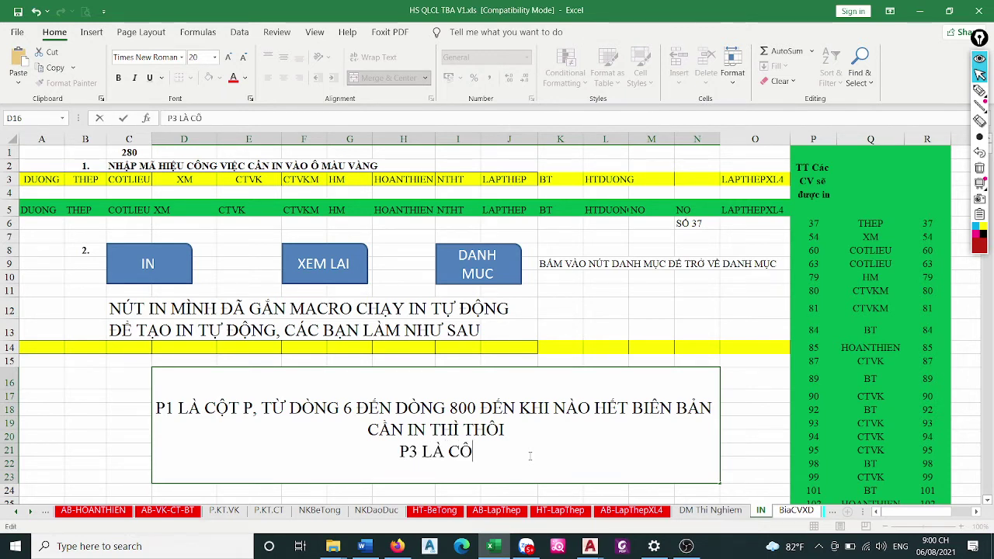
key(BackSpace)
text(ỘT Q,)
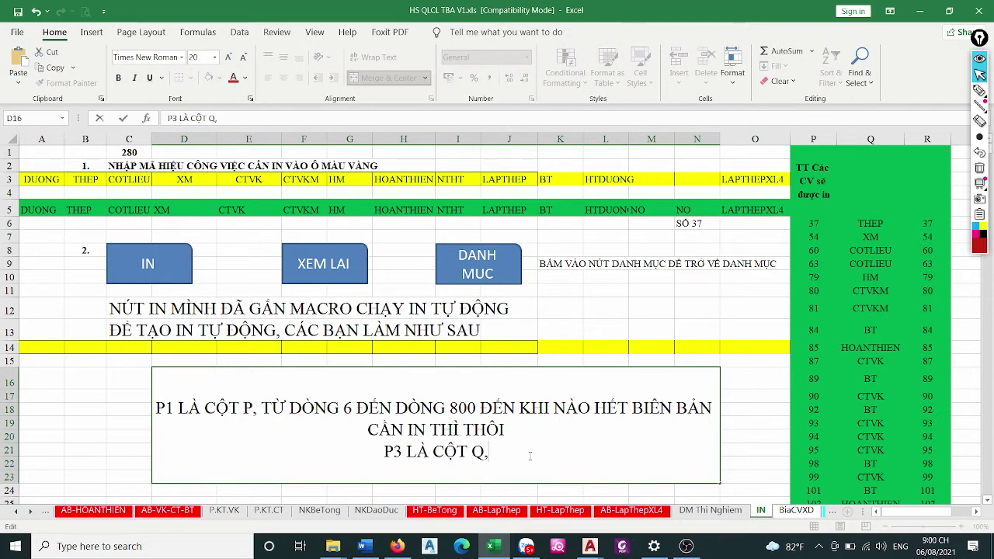
text( TƯƠNG)
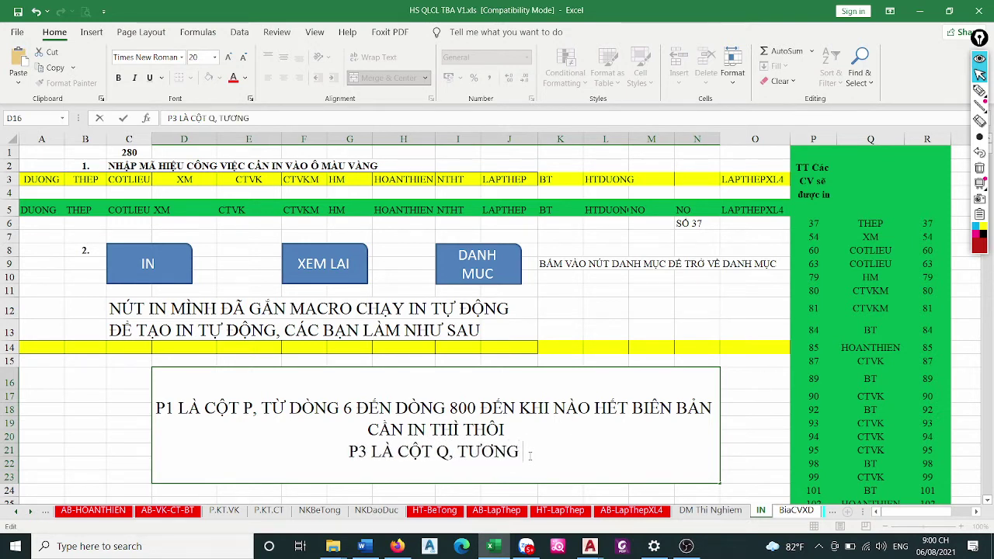
text( TỰ)
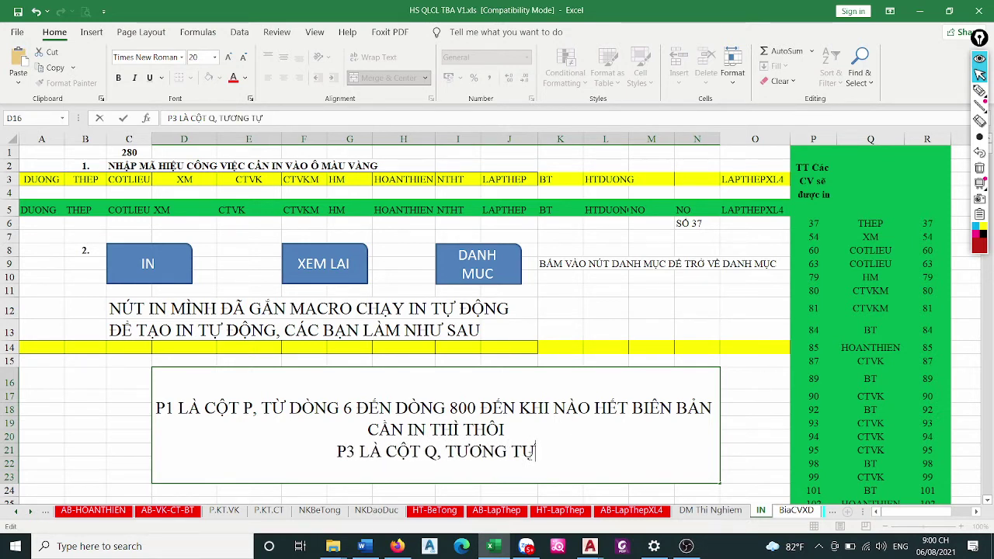
text(,)
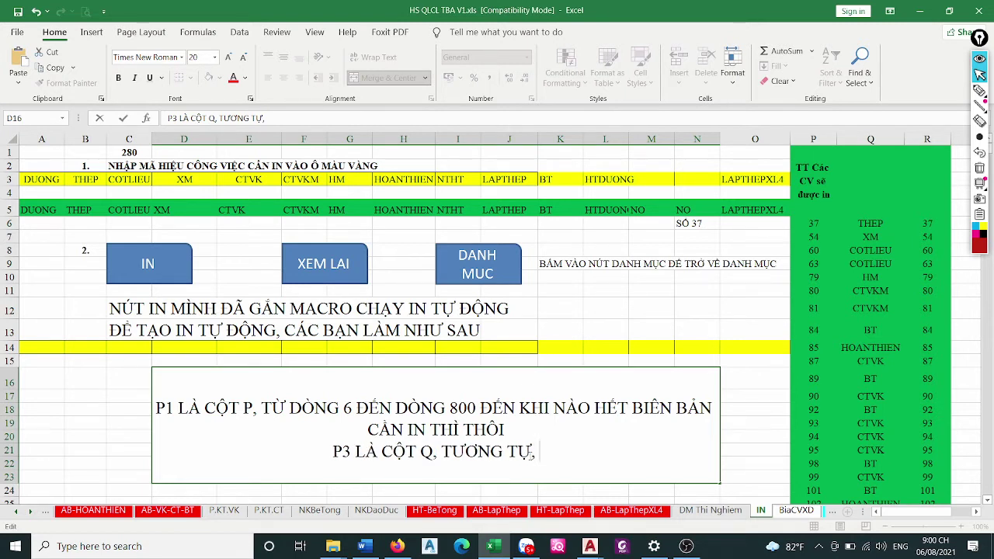
text( HÀM)
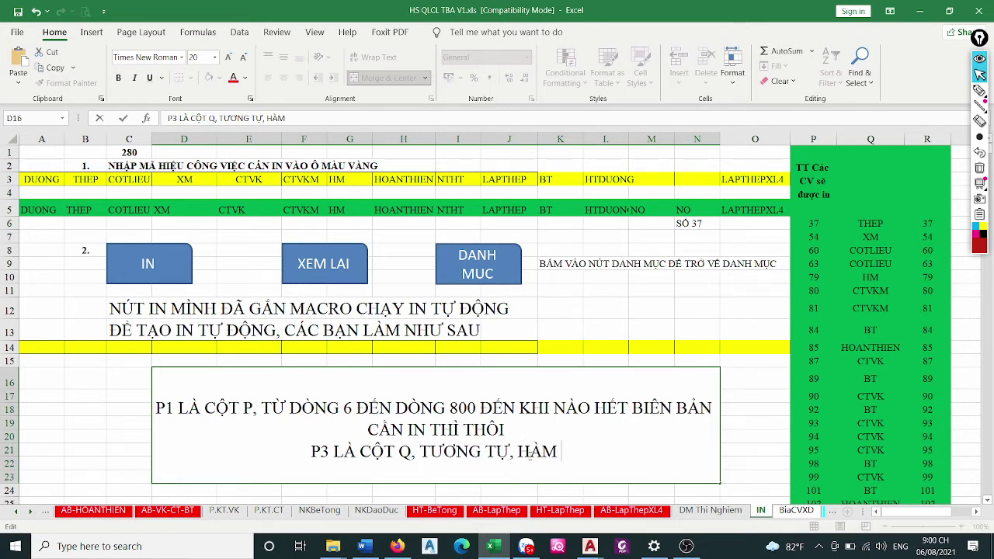
key(BackSpace)
key(BackSpace)
key(BackSpace)
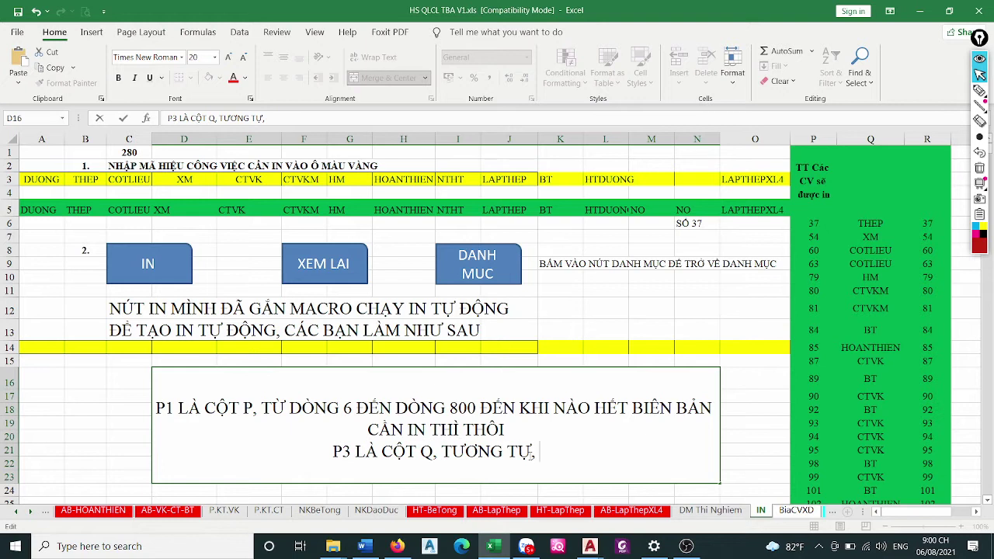
text(MACR)
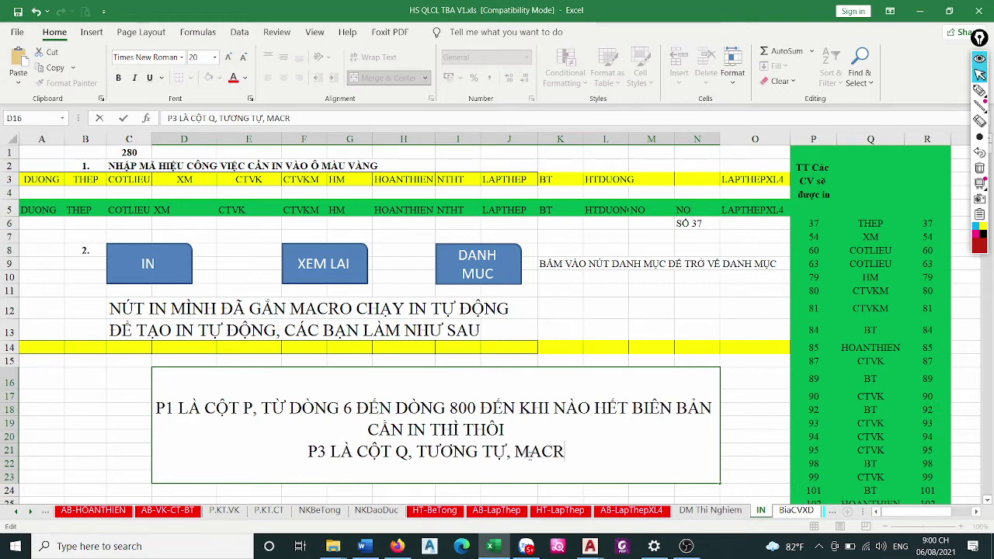
text(O SẼ)
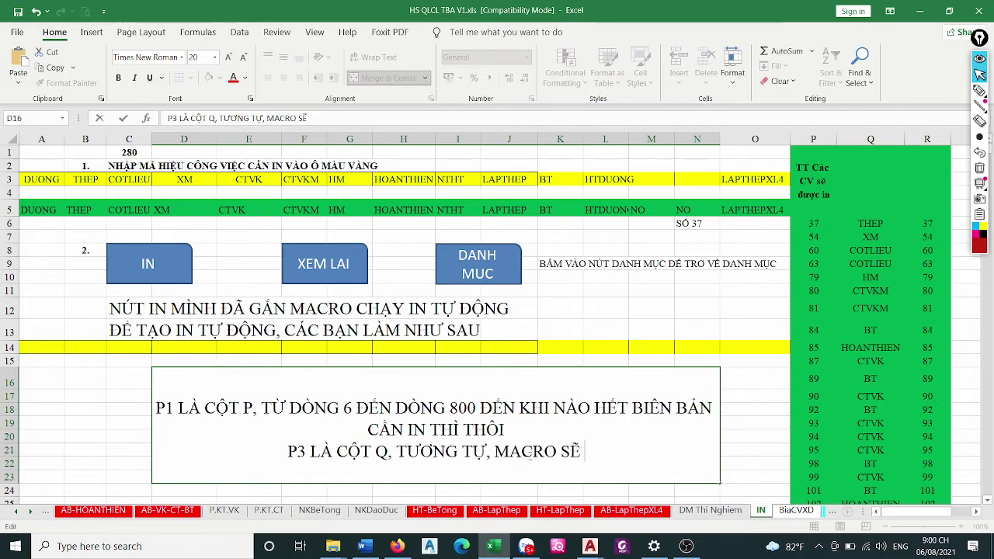
text( CHAY T)
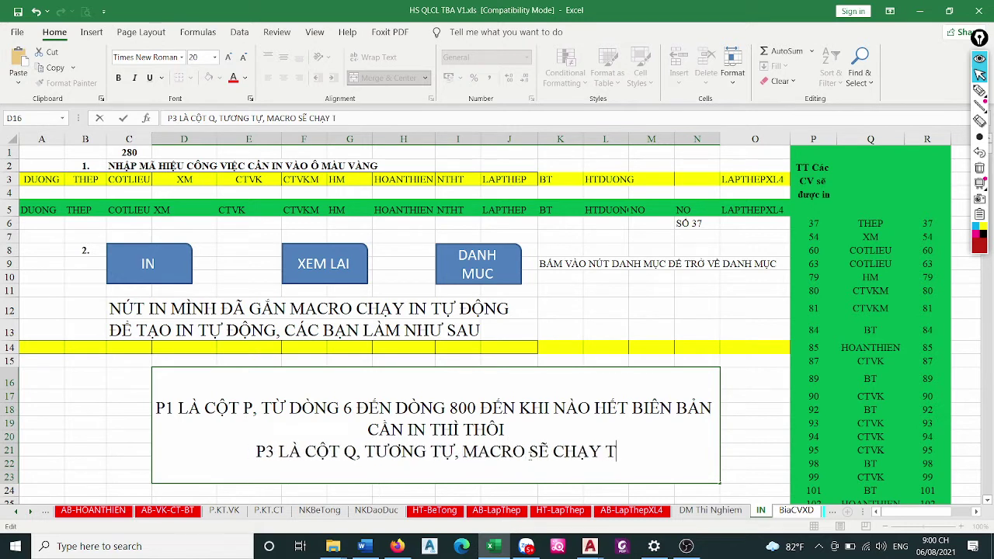
text(Ừ )
text(6)
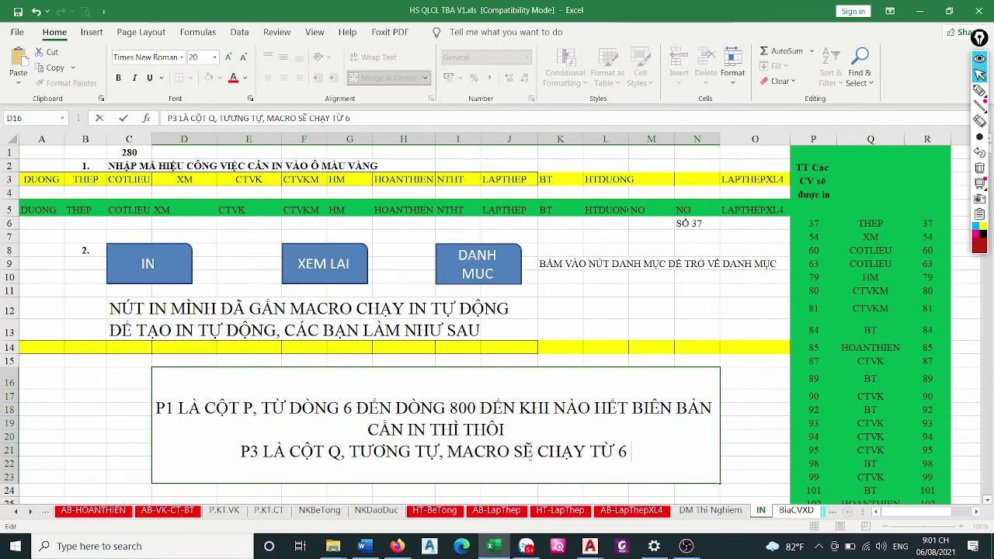
text( ĐẾN H)
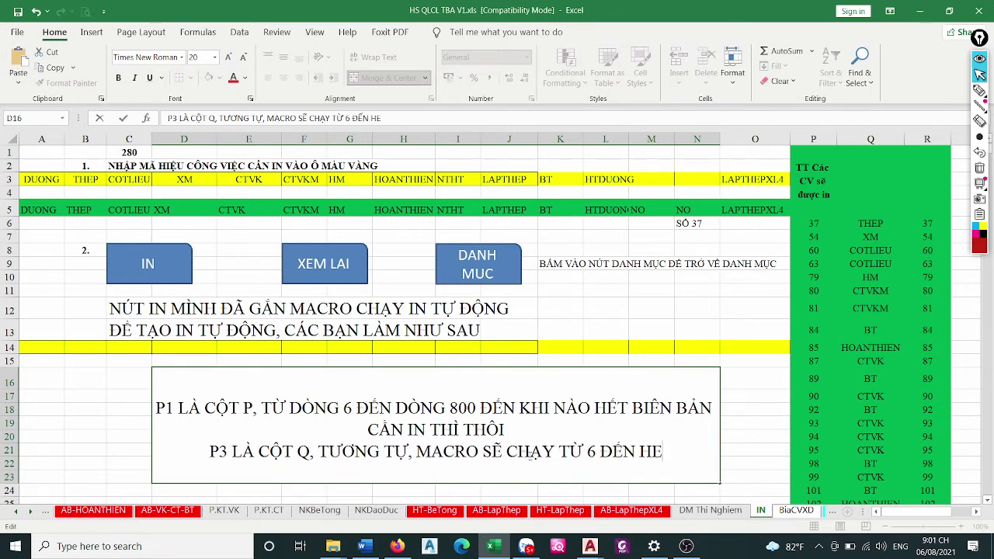
text(ẾT, G)
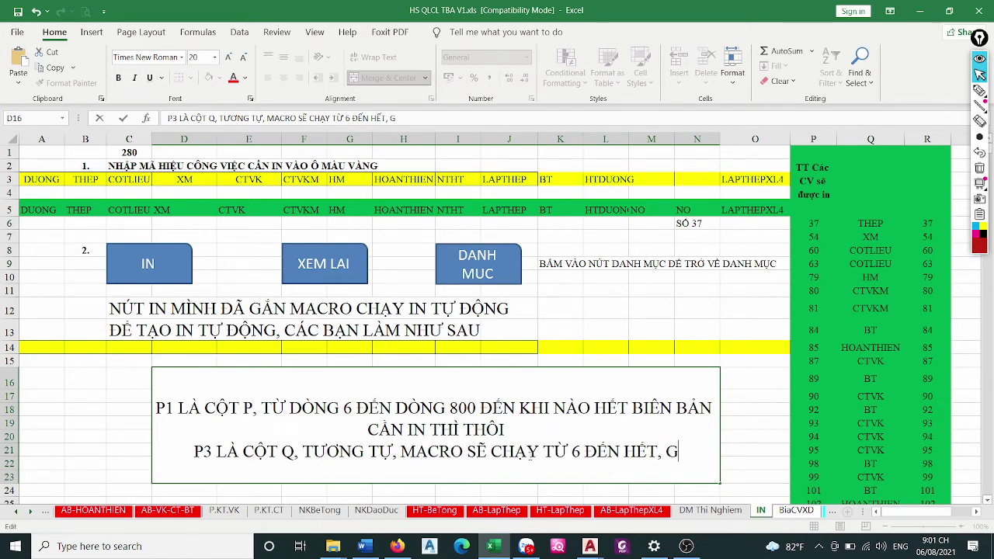
text(ẶP )
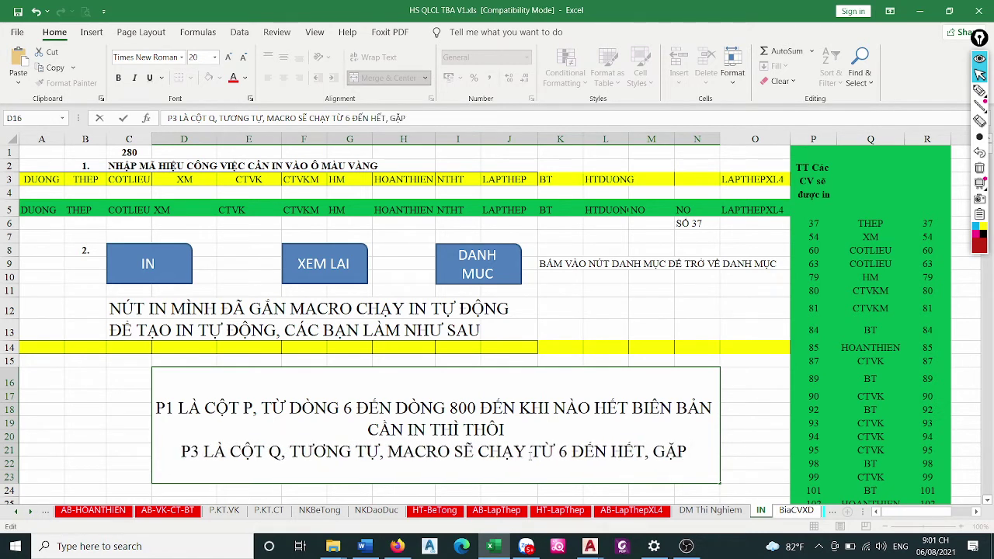
text(CO)
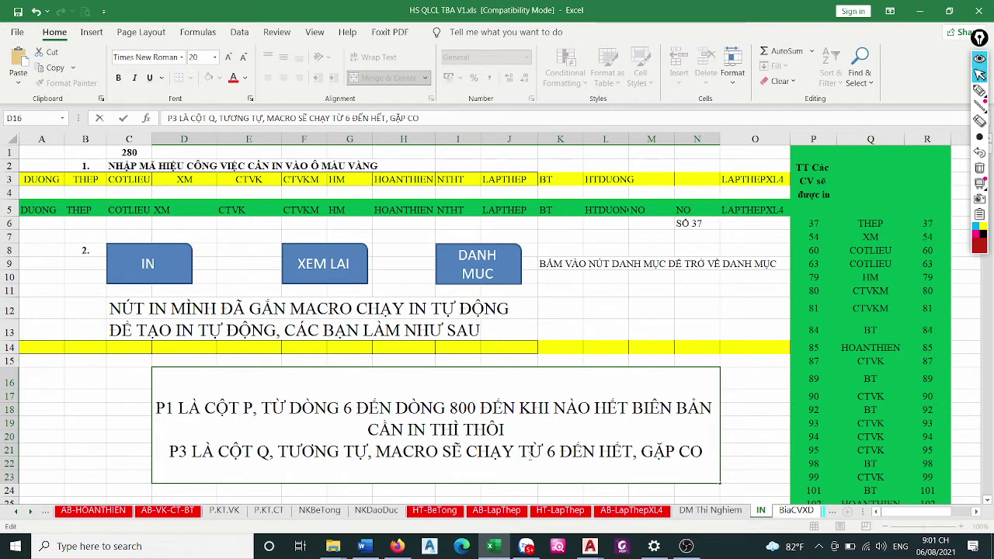
key(BackSpace)
text(ỘT LÀ)
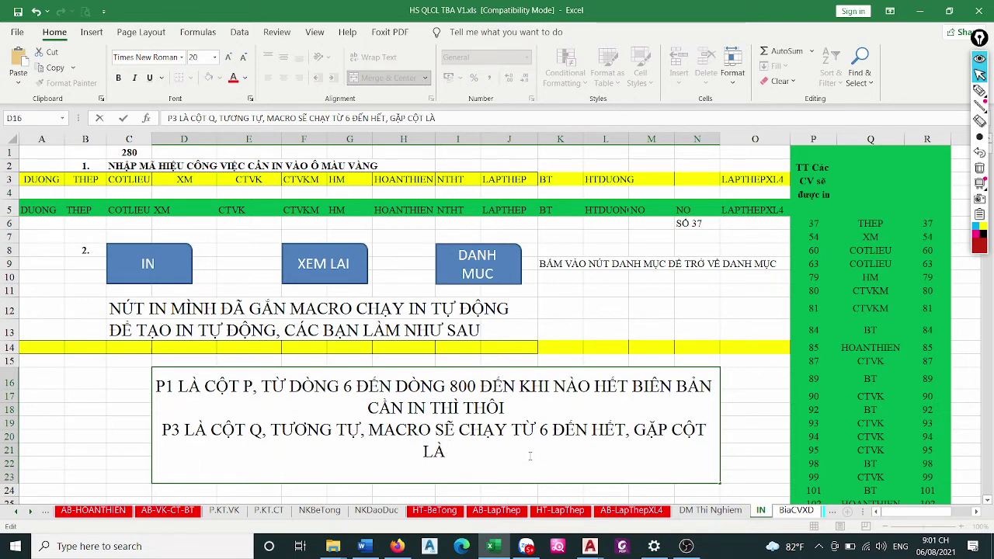
text( THEP)
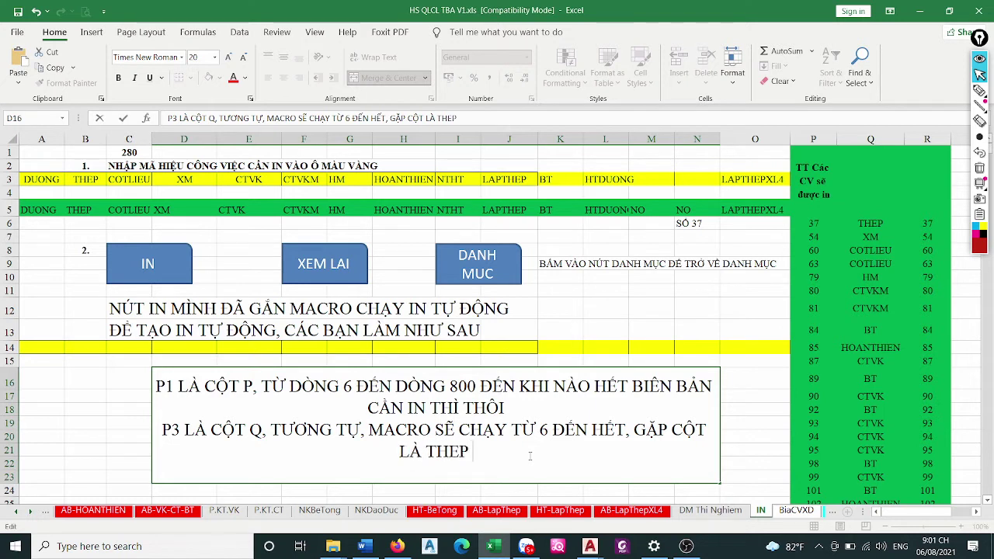
text( THÌ NÓ S)
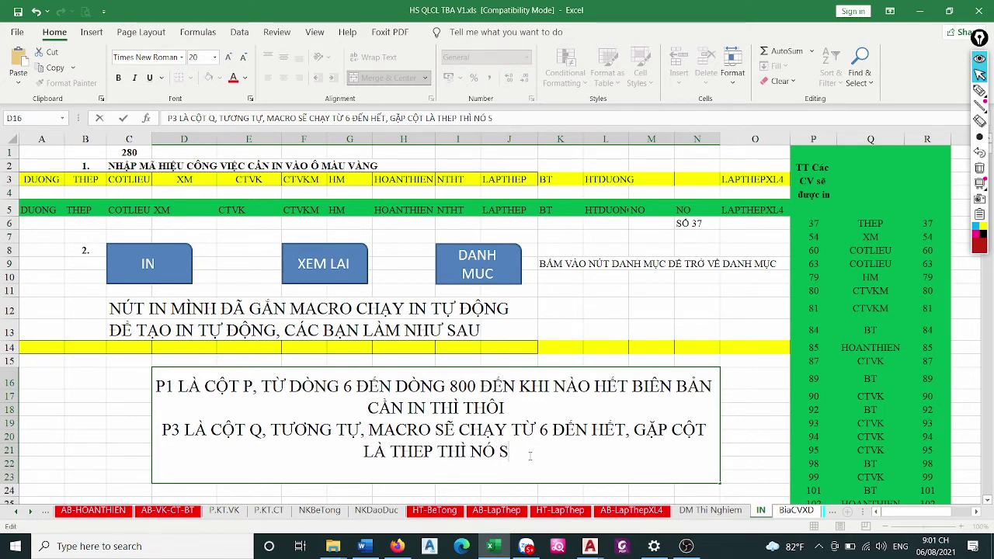
text(Ẽ IN C)
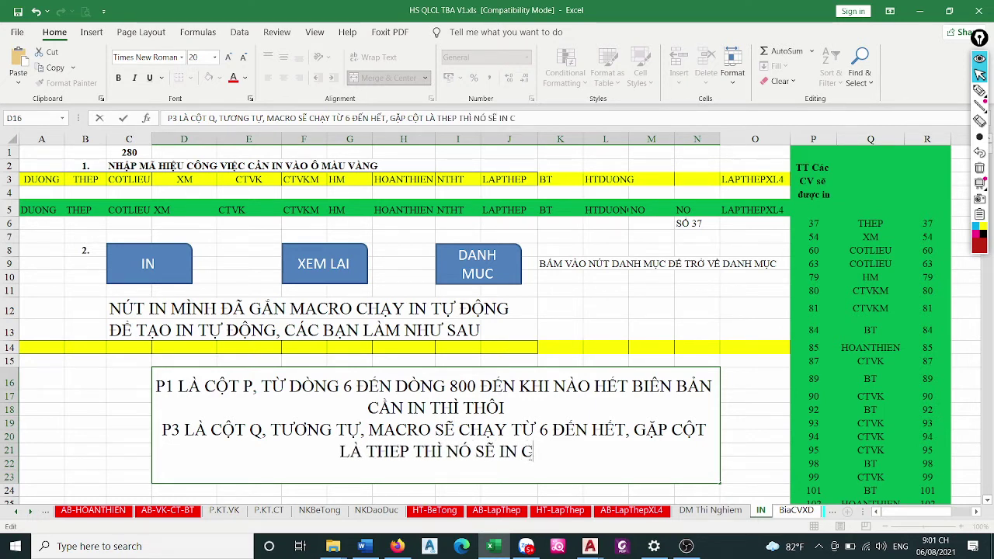
text(ÁC B)
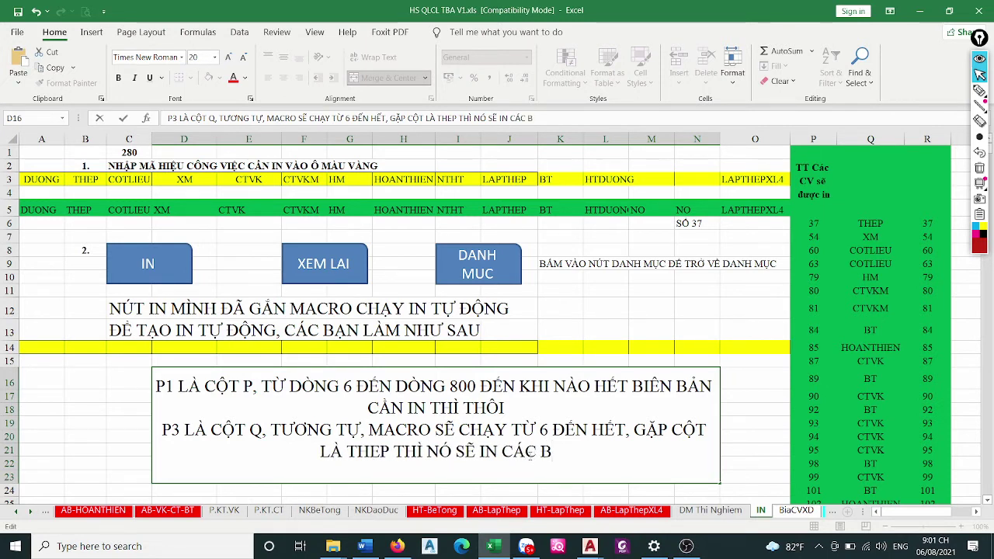
text(IÊN BẢN)
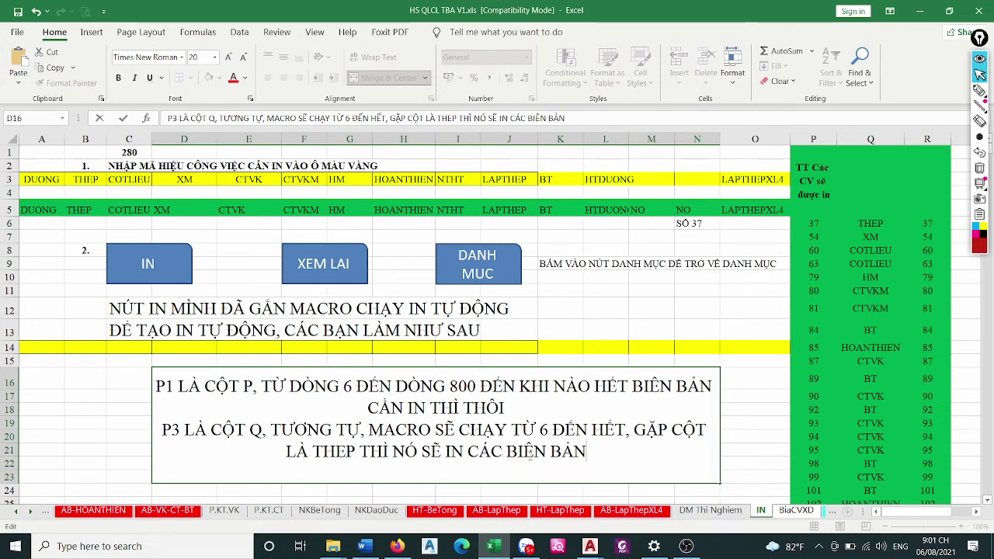
text( LIÊN QUAN)
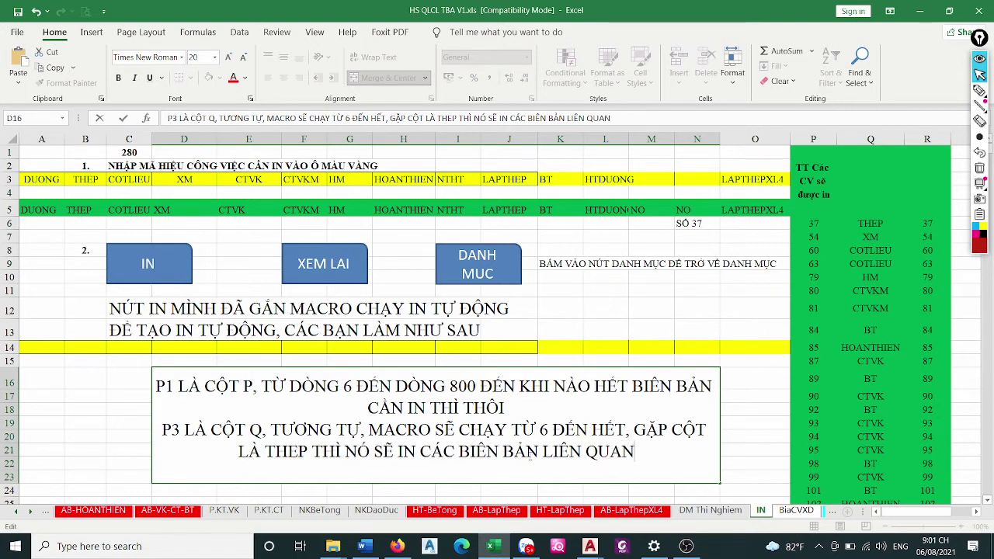
text( ĐEN T)
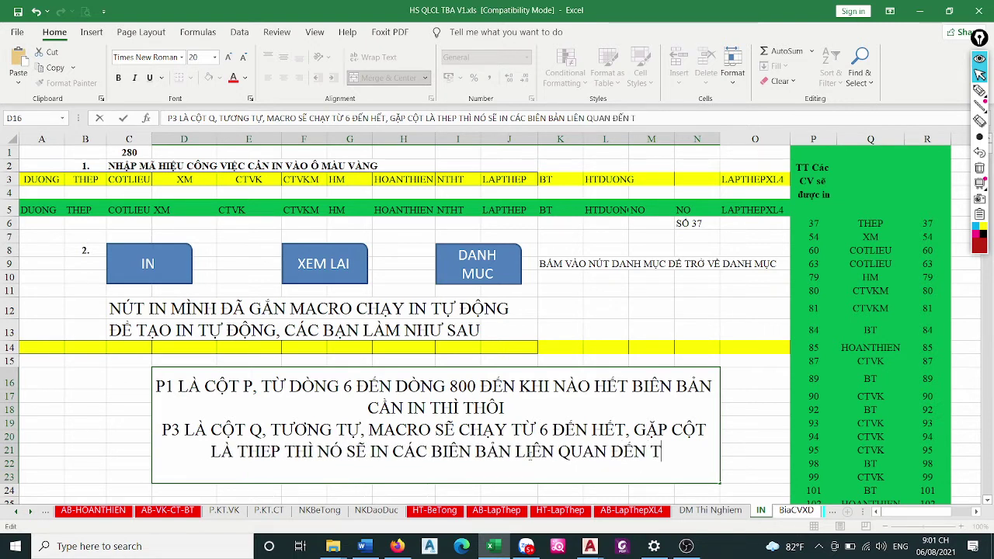
text(HEP)
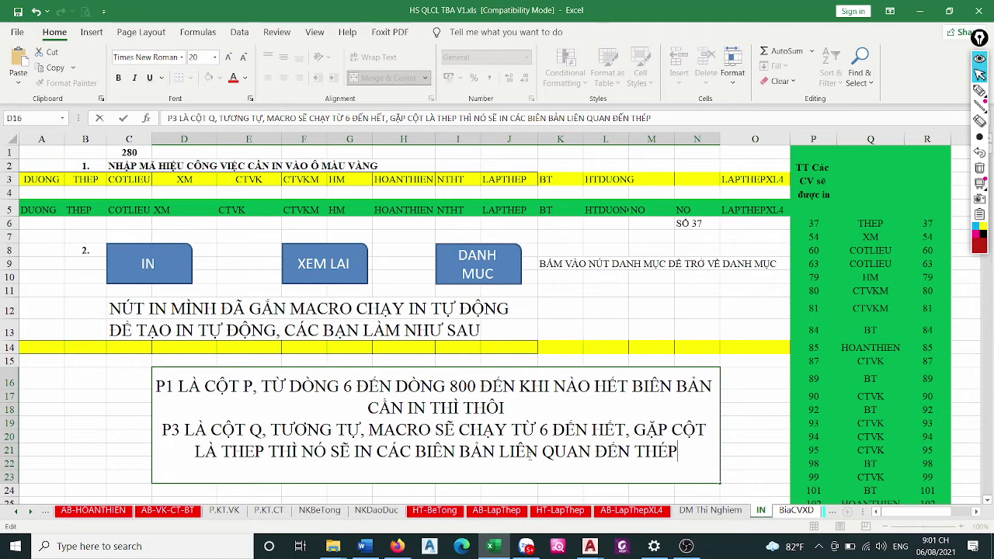
text(. )
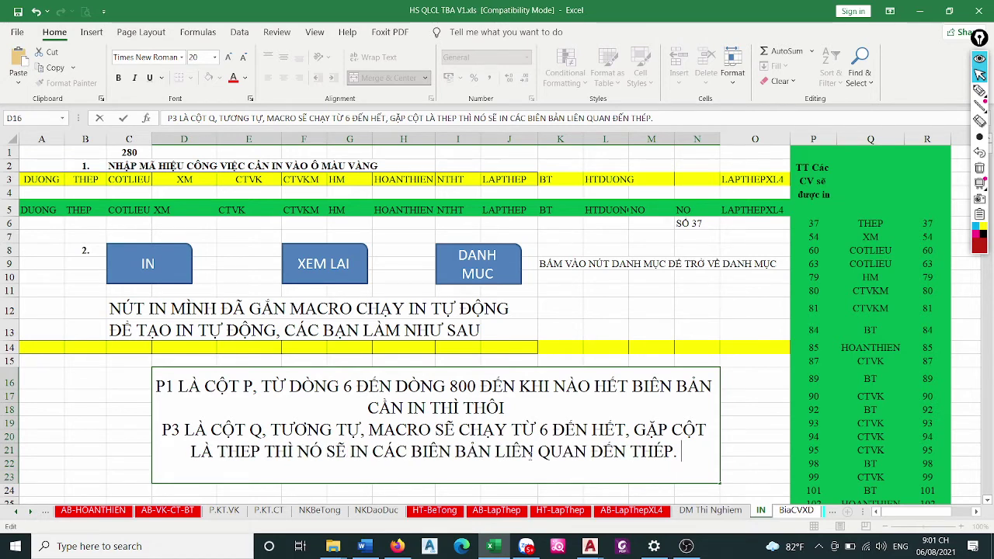
text(CÁI)
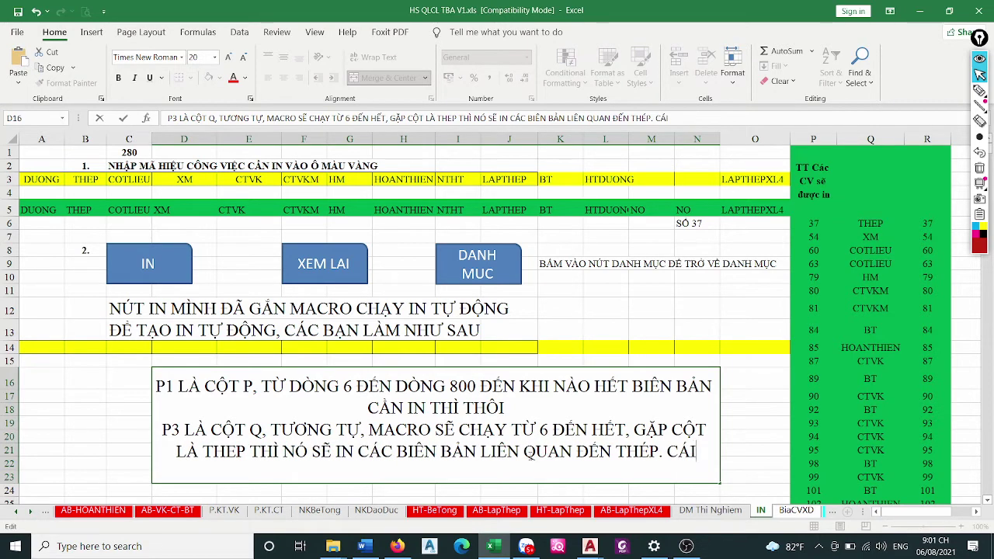
text( NAY MÌNH)
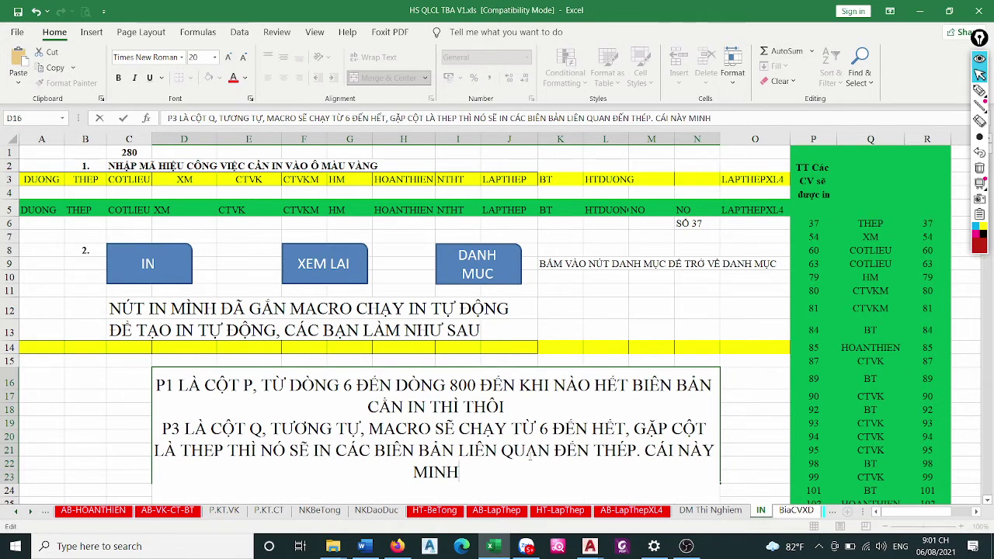
text( TUỰ KHAI)
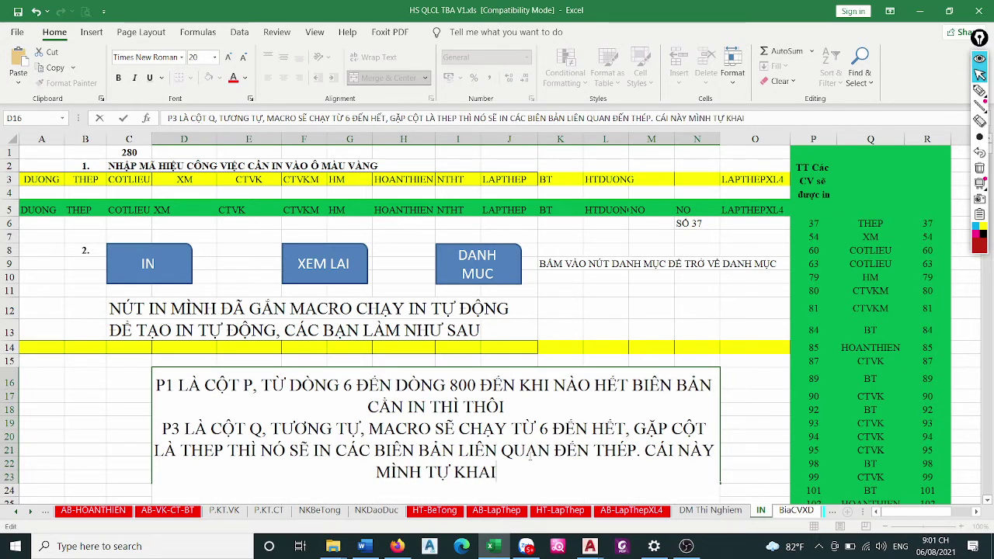
text( BÁO)
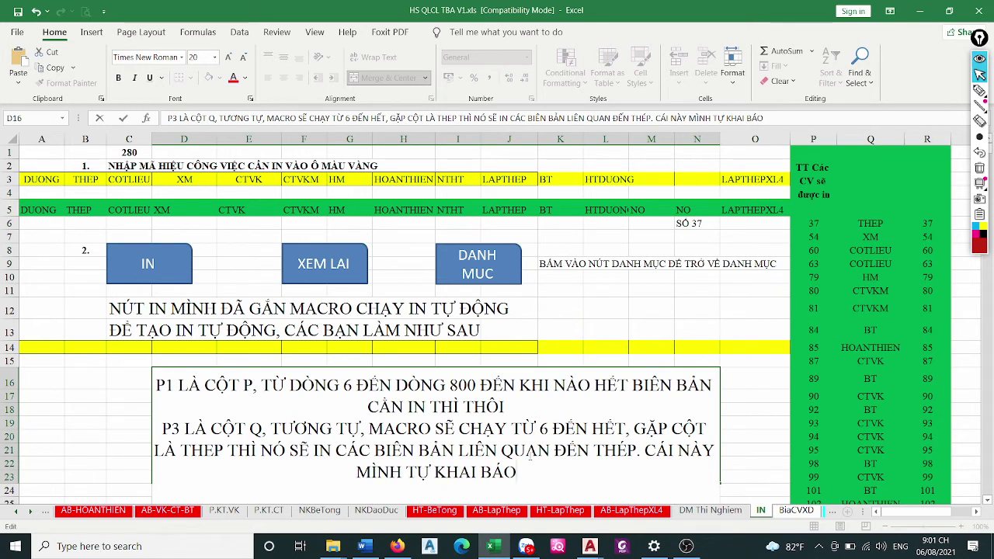
key(Return)
click(529, 454)
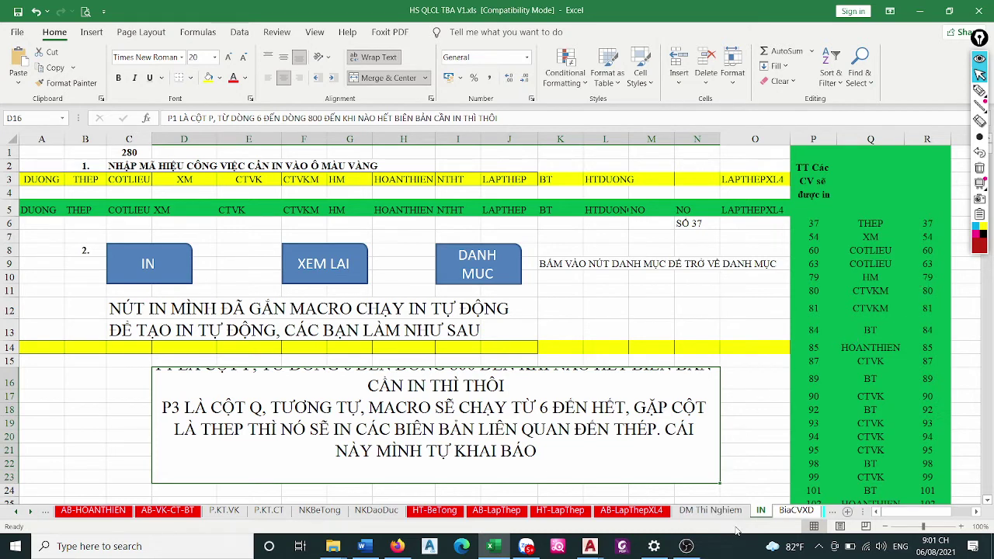
Open the IN shape's assigned print_BT macro for editing through Assign Macro
right_click(160, 266)
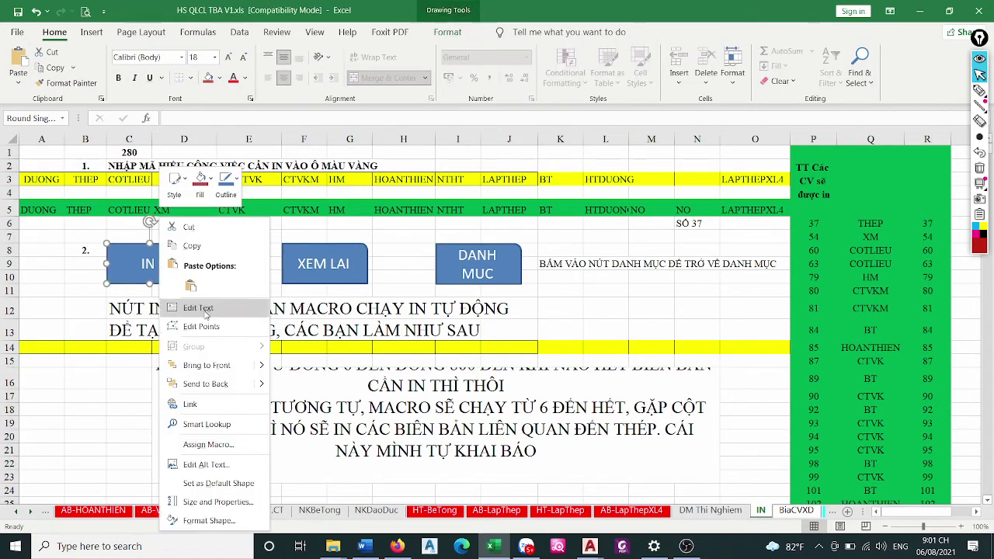
click(226, 451)
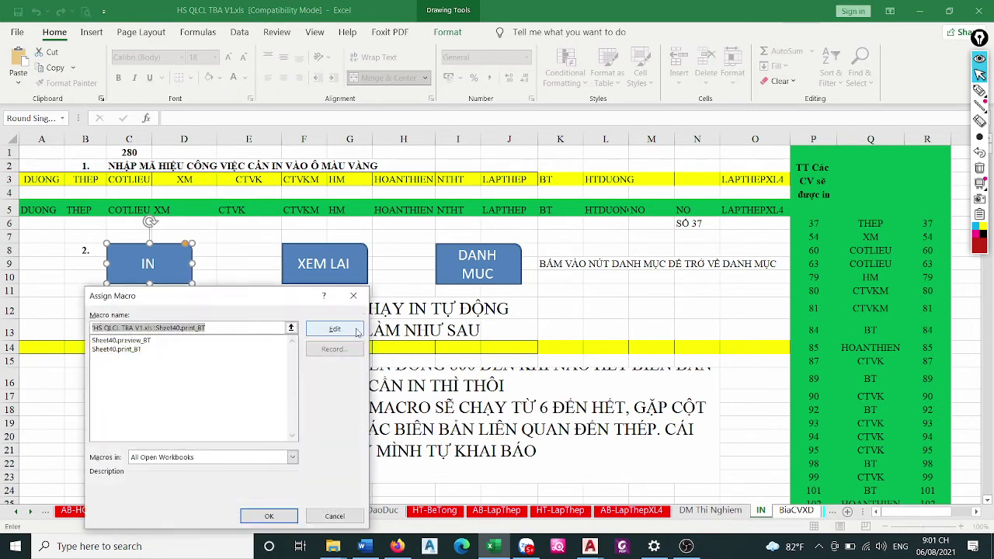
click(332, 329)
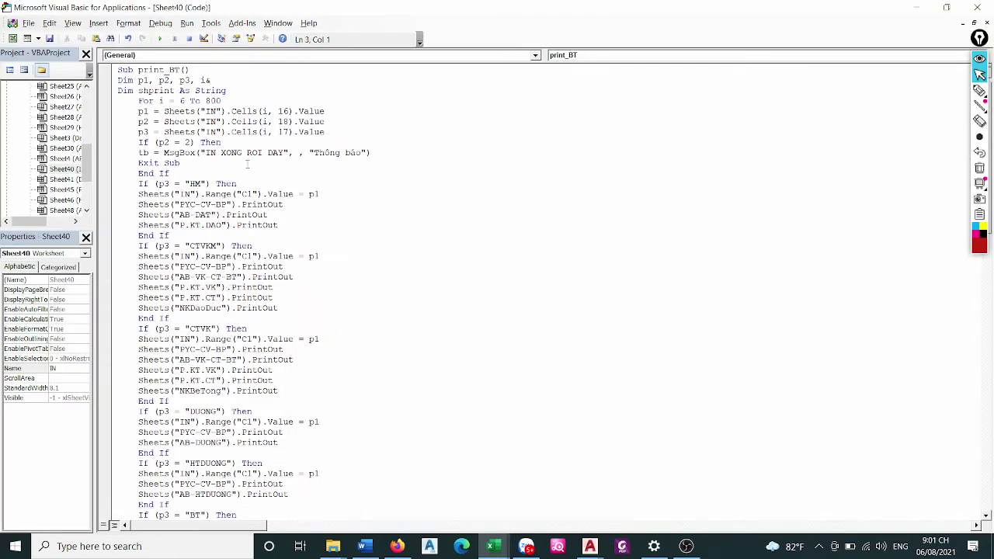
Comment the If (p3 = "HM") Then line with 'HM = HO' MÓNG'
click(172, 187)
mouse_move(139, 183)
mouse_down()
mouse_move(320, 194)
mouse_move(272, 215)
mouse_move(285, 229)
mouse_up()
click(247, 184)
text(HM = )
text(HO' MÓNG)
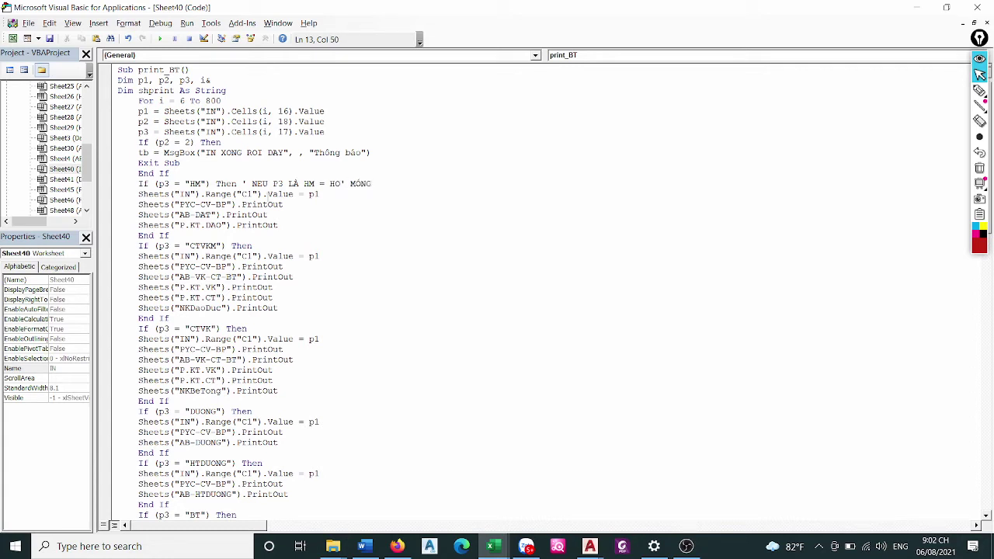
Comment the C1 assignment line as assigning C1 the value of variable P1
click(340, 194)
text(GÁN )
text(O)
key(BackSpace)
text(CH)
text(LL)
text(C1)
text( B?N)
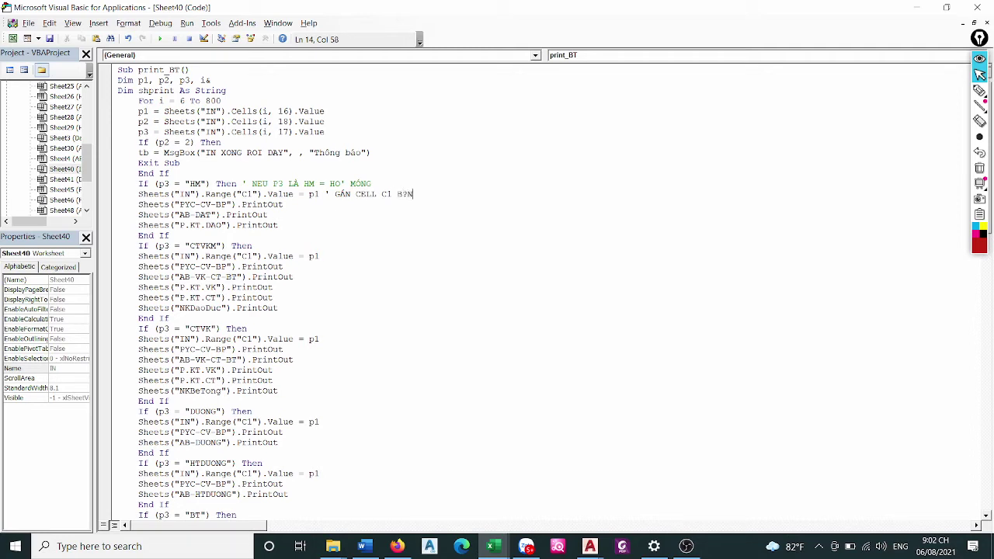
text(G)
key(BackSpace)
key(BackSpace)
key(BackSpace)
text(ANG` P)
text(1)
key(BackSpace)
key(BackSpace)
text(GI)
text(A)
text( TRI)
text( BIEN )
text(P1)
Comment the three printouts: 'IN PHIEU YEU CAU', 'IN SHEET AB-DAT', 'IN PHIEU KIEM TRA DAO'
click(301, 205)
text(I)
text(N)
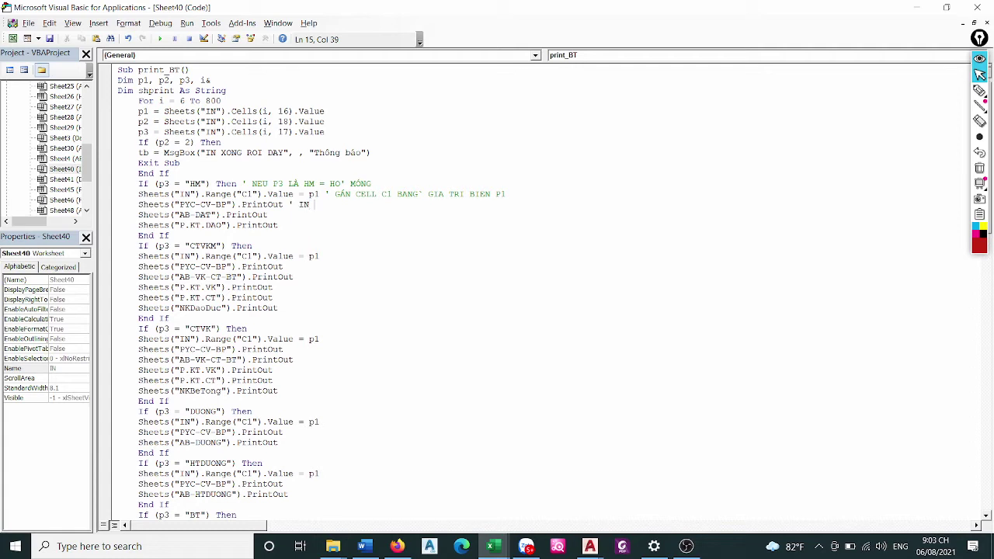
text( PHIEU)
text( YEU CAU)
click(288, 218)
text(IN SH)
text(EET )
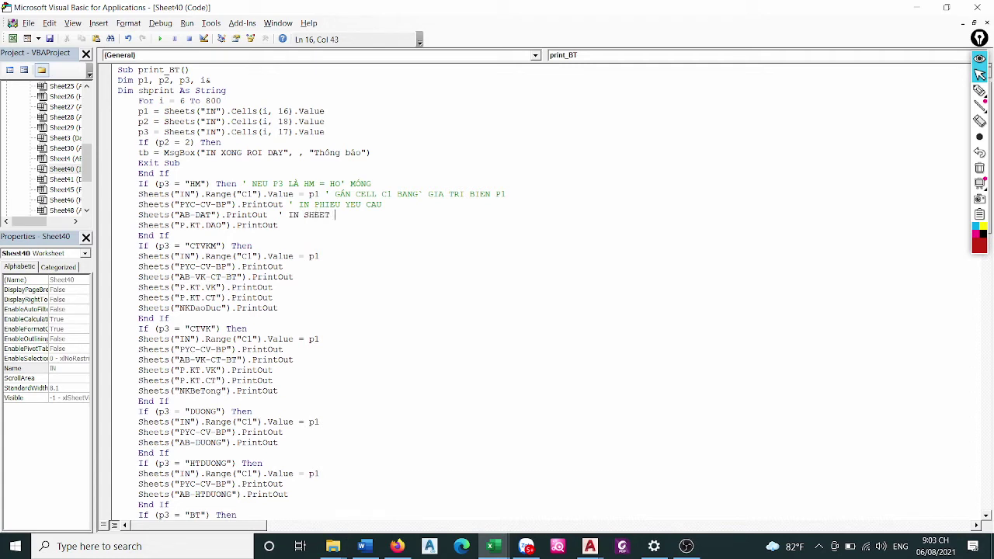
text(AB-)
text(DAT)
click(298, 224)
text(IN)
text(PHIEU)
text( KIEM TRA D)
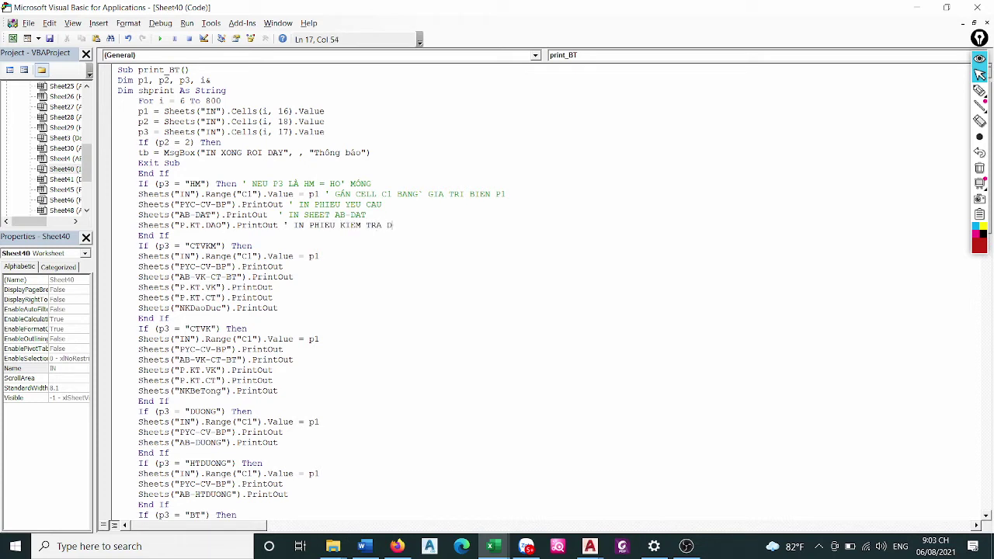
text(AO)
Comment End If: 'TIEP TUC IF VOI CAC MA CONG VIEC KHAC, HET THI i+1, lai tiep tuc'
click(273, 234)
text(' )
text(TIEP)
text( TUC  )
text(IF)
text( VOI CA)
text(CMA)
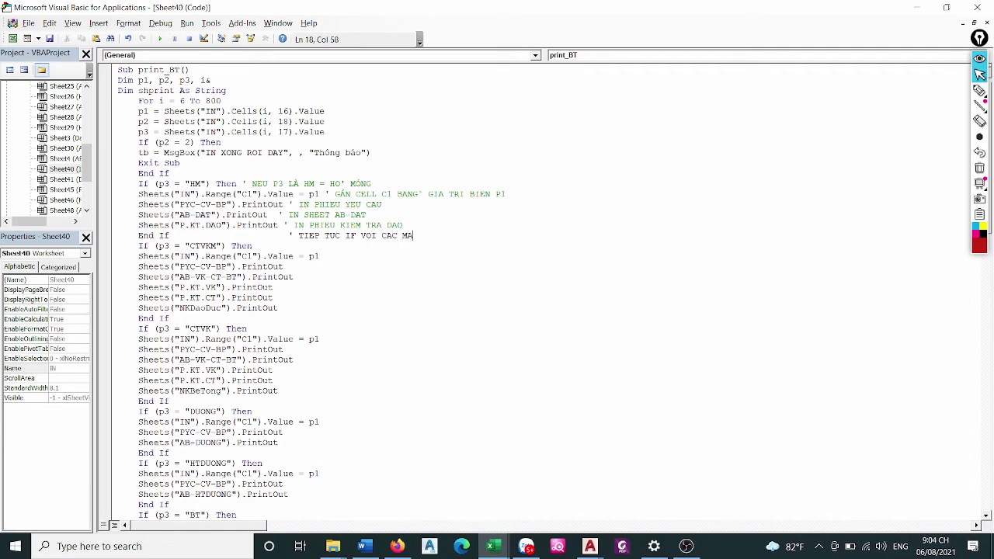
text( CONG)
text( VIEC KHA)
text(C)
text(,)
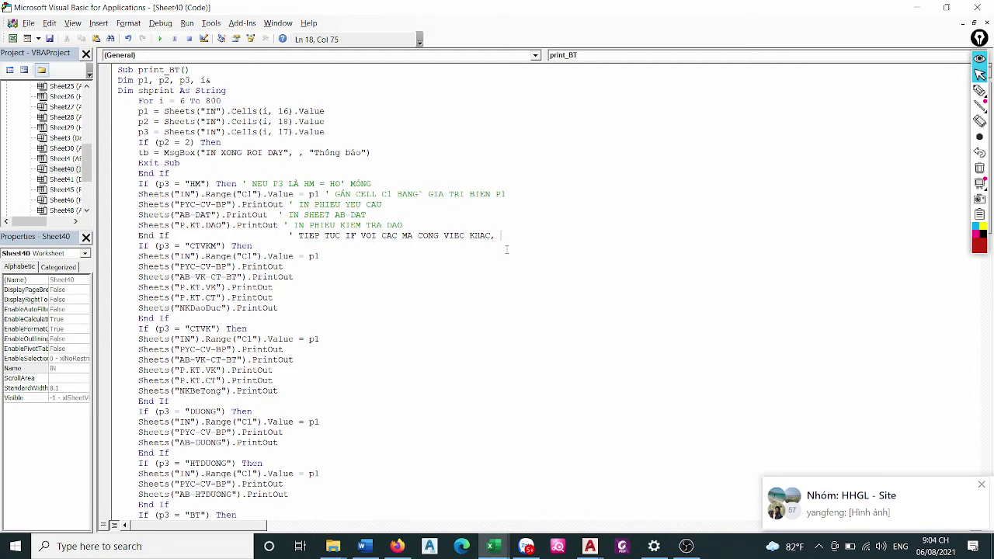
text(HET)
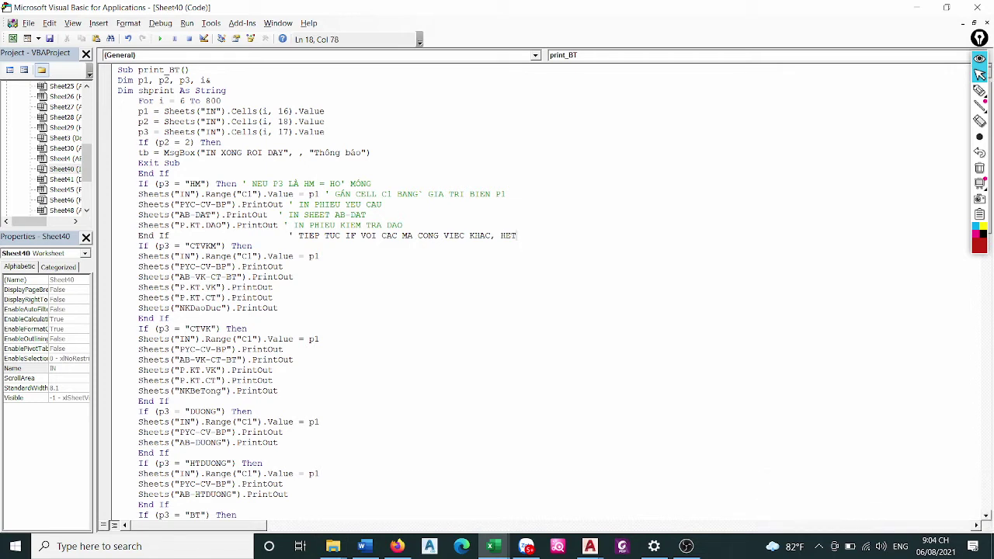
text(THI)
text(I)
text(N)
double_click(544, 236)
text(i+1)
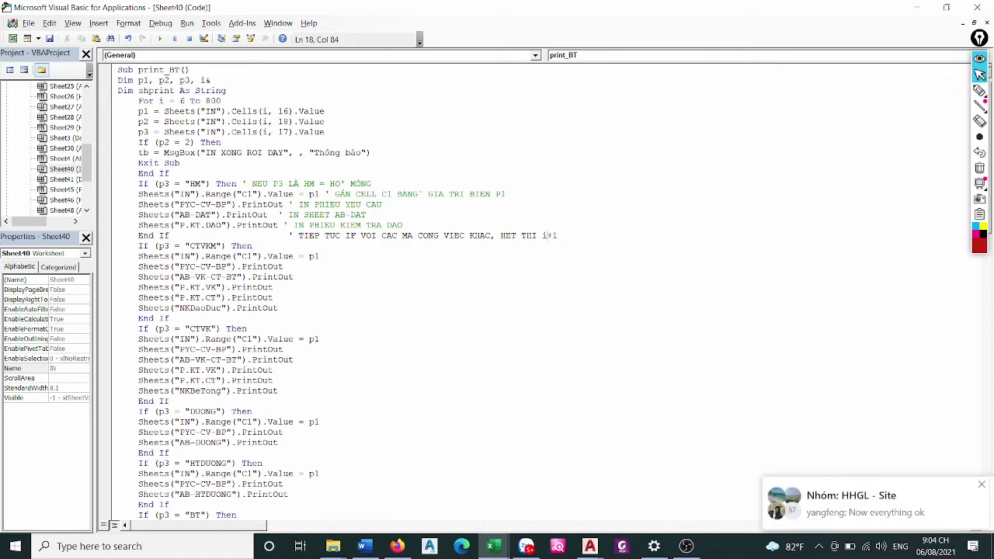
click(585, 235)
text(, lai )
text(tiep tuc)
click(476, 266)
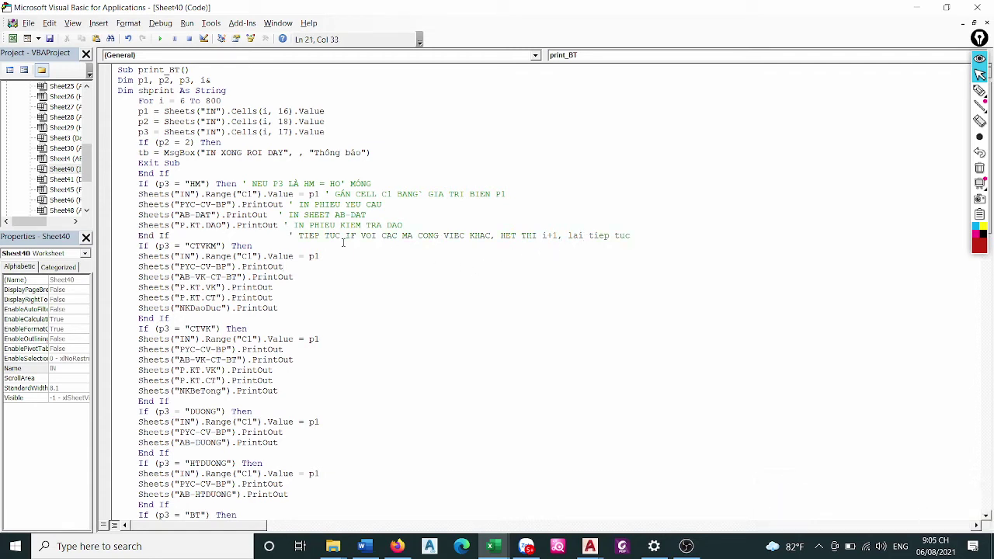
Comment the CTVK If line as a formwork (VAN KHUON) example and the assignment 'GAN C1=p1'
click(265, 327)
text(' )
text(D)
key(BackSpace)
text(MIN)
text(H` VI' )
text(DU T)
text(HEM)
text(: )
text(DAY LA)
text( C)
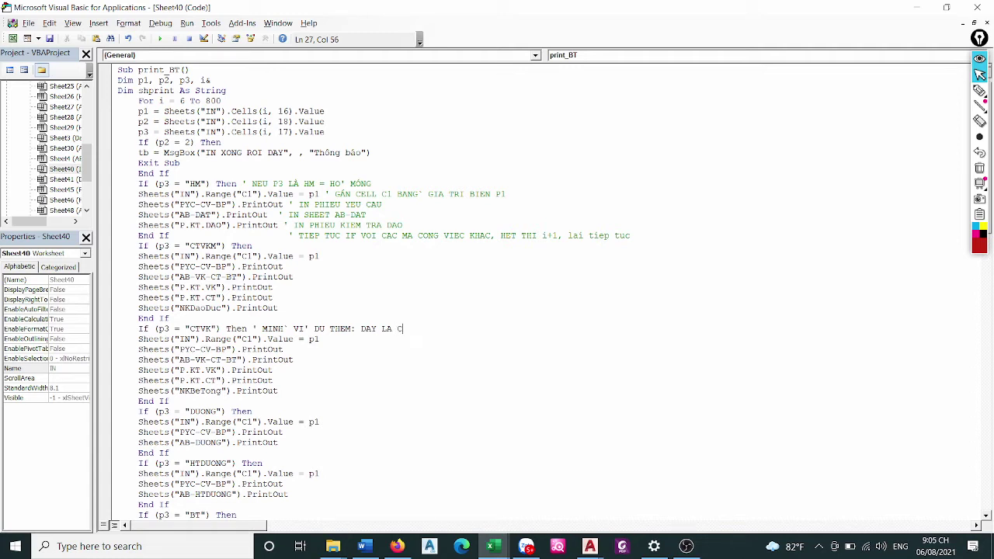
text(ONG TAC V)
text(AN KHUON)
click(335, 338)
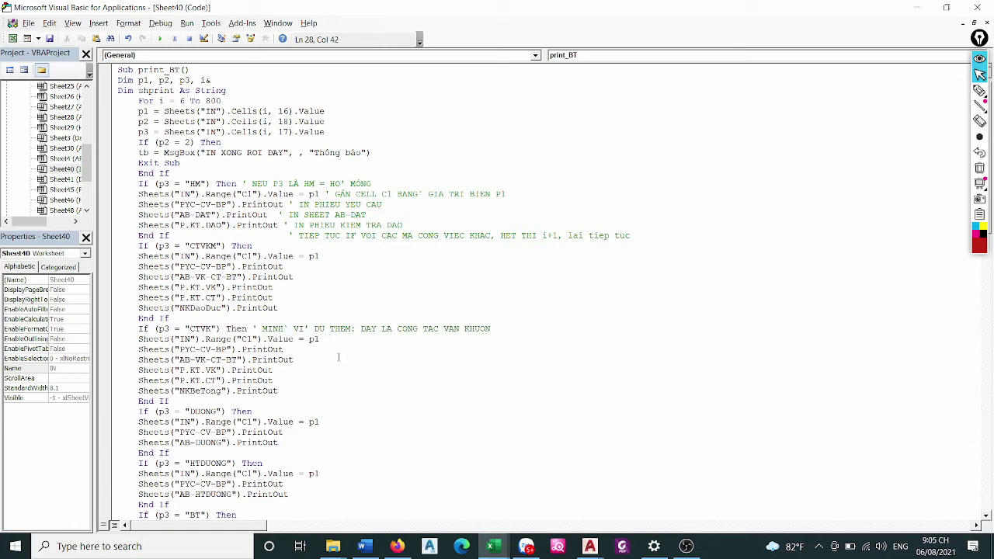
text(' GA)
text(N)
text(C)
text(1=p)
text(1)
Comment the first two CTVK print lines 'IN PHIEU YEU CAU' and 'IN SHEET AB-VK-CT-BT'
click(315, 348)
text(IN )
text(PHIEU YE)
text(U CA)
text(U)
click(309, 370)
text(' )
text(IN )
text(SHE)
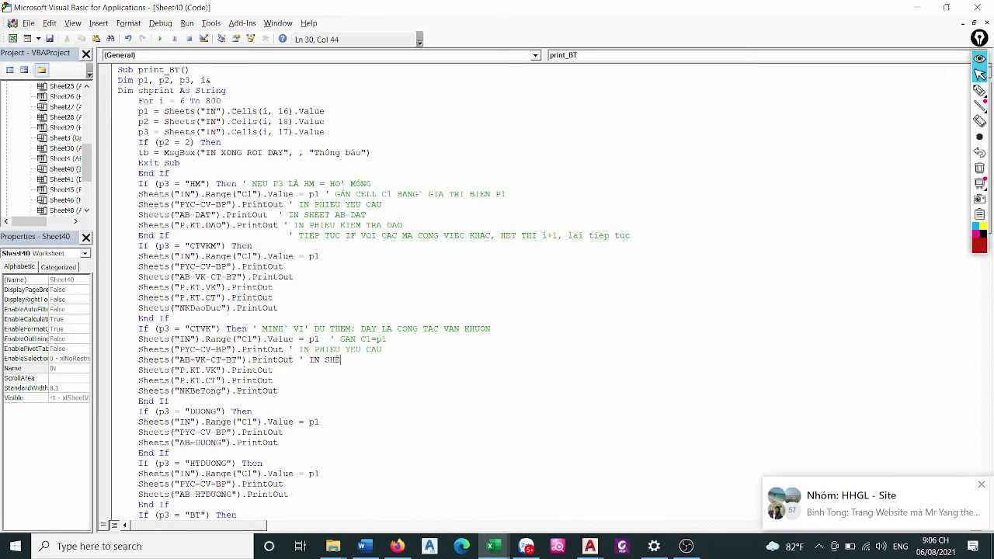
text(ET )
text(AB)
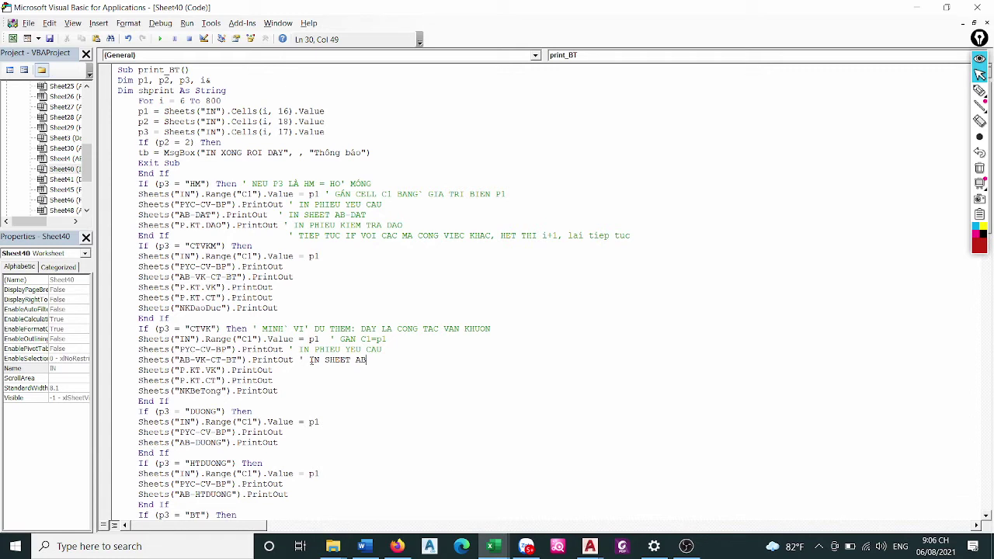
text(-)
text(VK-)
text(CT-BT)
Comment the P.KT.VK, P.KT.CT and NKBeTong lines as formwork, rebar inspection and concrete log printouts
key(Return)
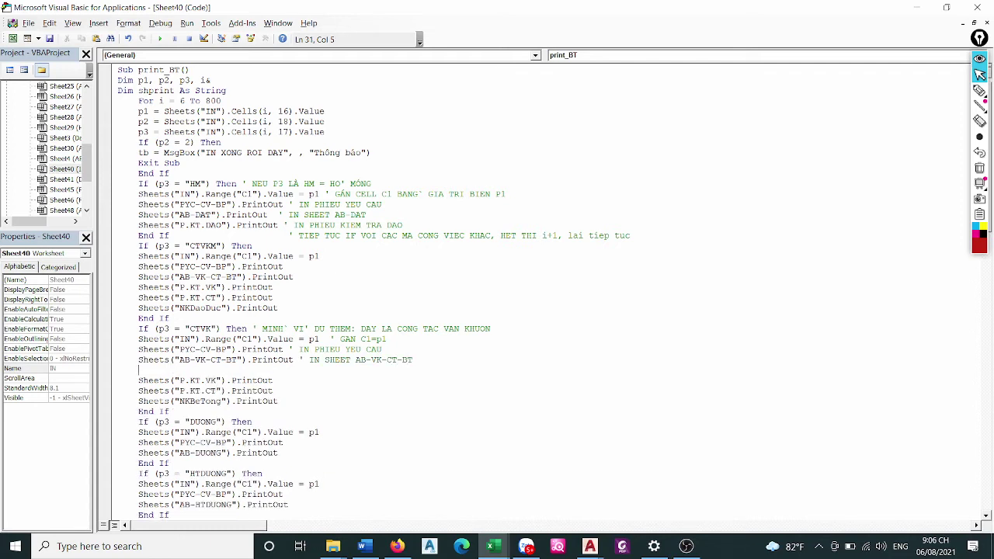
key(BackSpace)
key(BackSpace)
key(BackSpace)
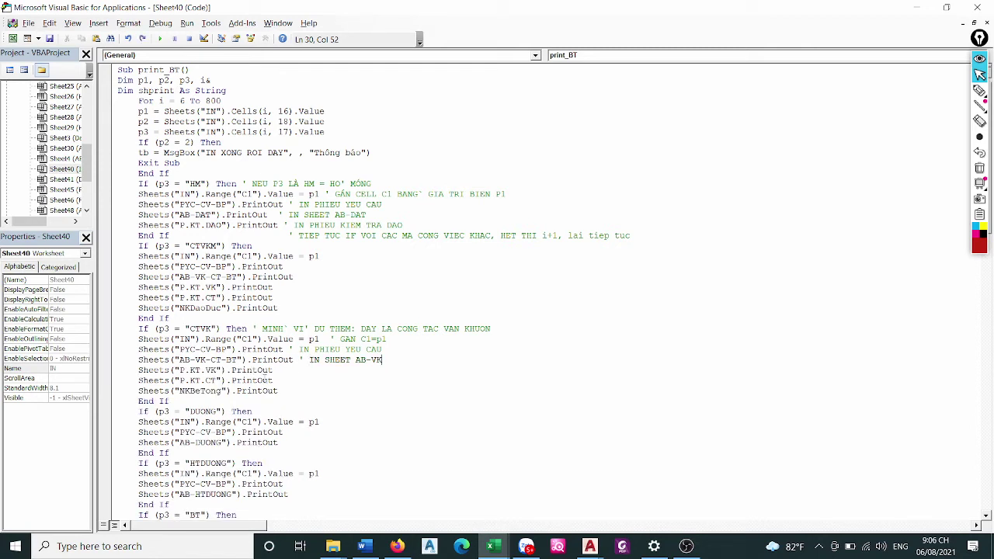
click(276, 371)
text(IN P)
text(HIEU KIEM T)
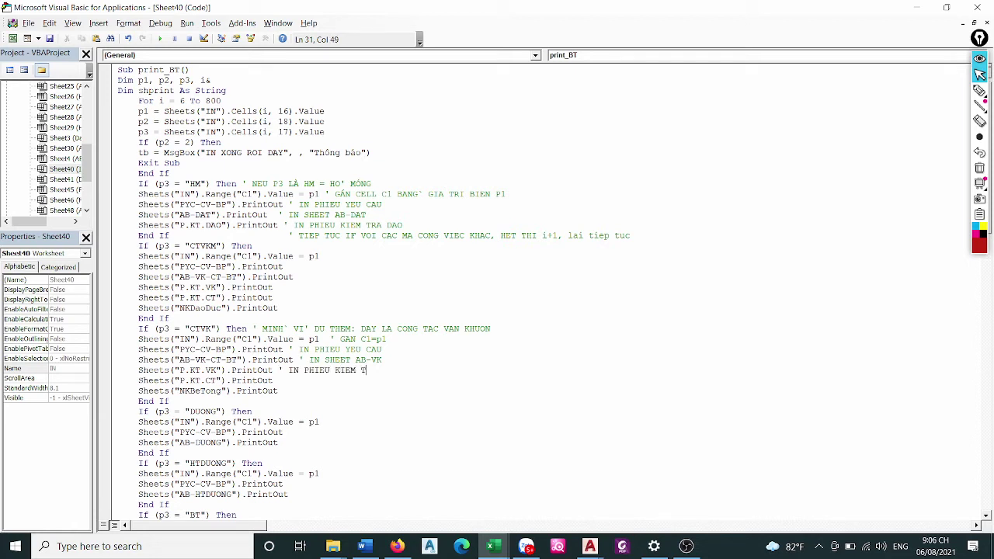
text(RA VAN K)
text(HUON)
click(295, 387)
text(N )
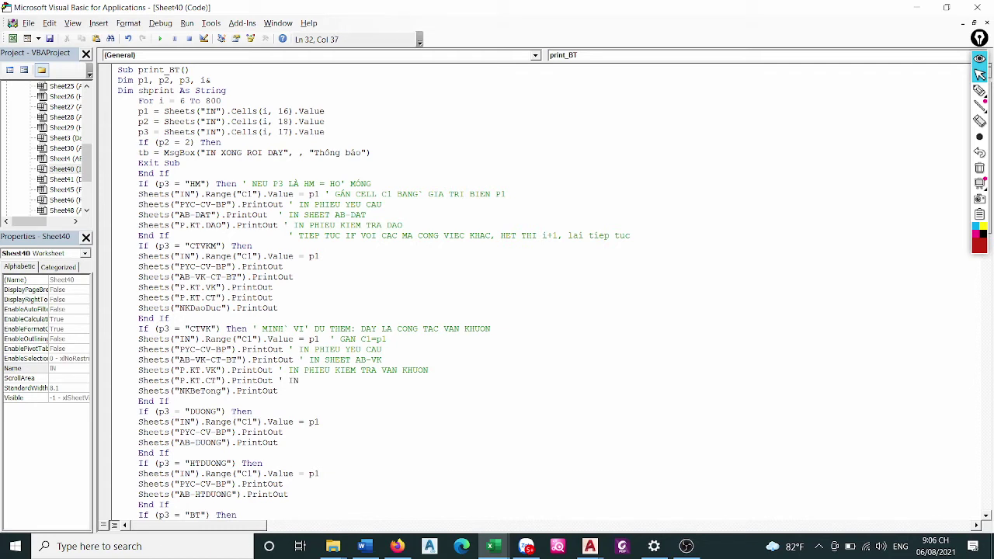
text(PH)
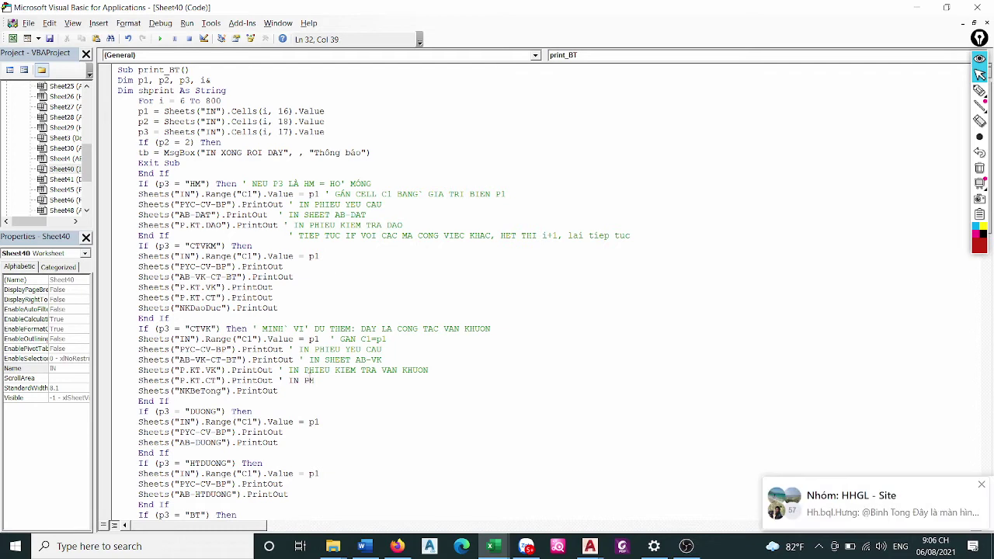
text(IEU KIEM TR)
text(A COT THE)
text(P)
click(318, 396)
text(' I)
text(N)
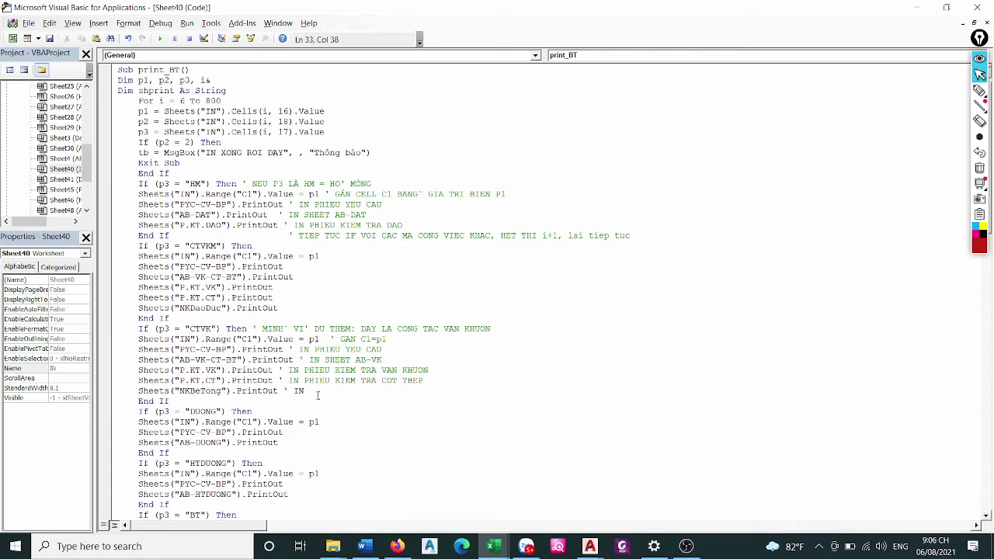
text(NHAT KY DO)
text( BA)
text(TON)
text(G)
click(318, 410)
Scroll through print_BT's remaining If blocks and back up to the concrete log comment
scroll(309, 431, down, 1)
scroll(314, 430, down, 5)
scroll(327, 426, down, 3)
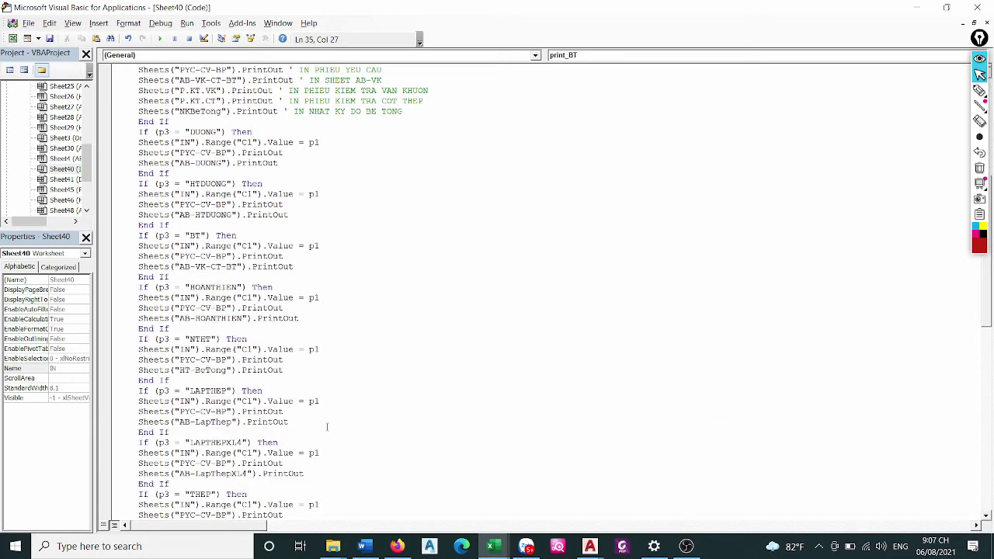
scroll(331, 415, down, 5)
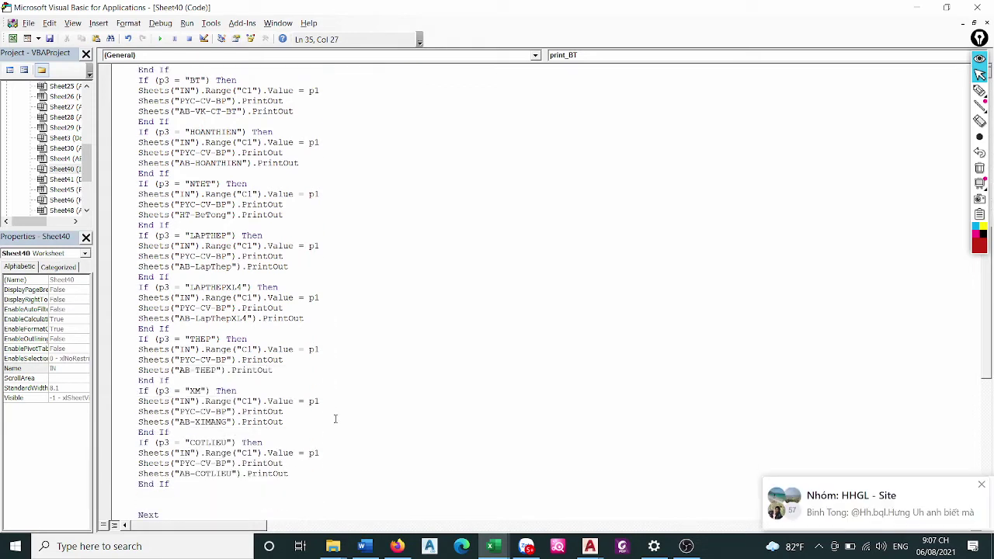
scroll(342, 420, up, 6)
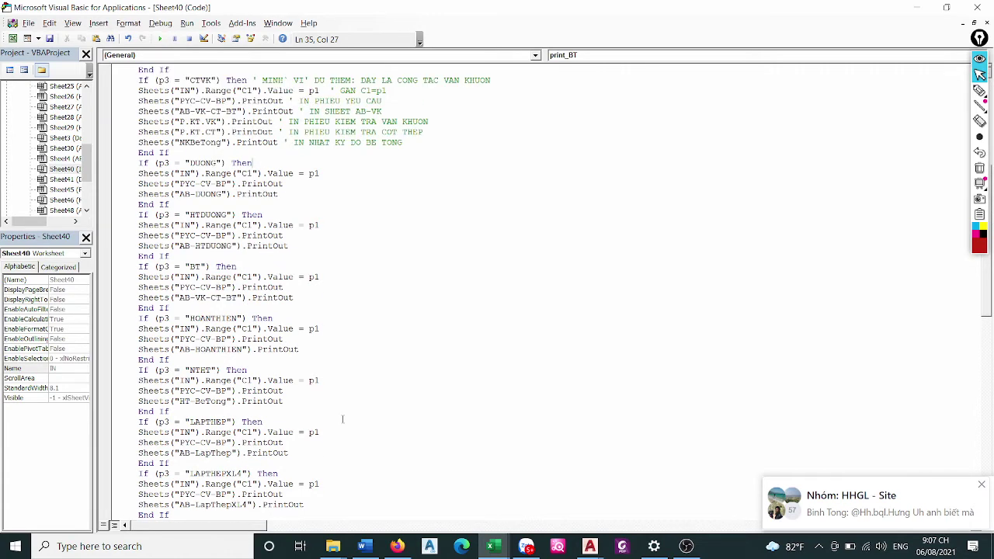
scroll(343, 419, up, 6)
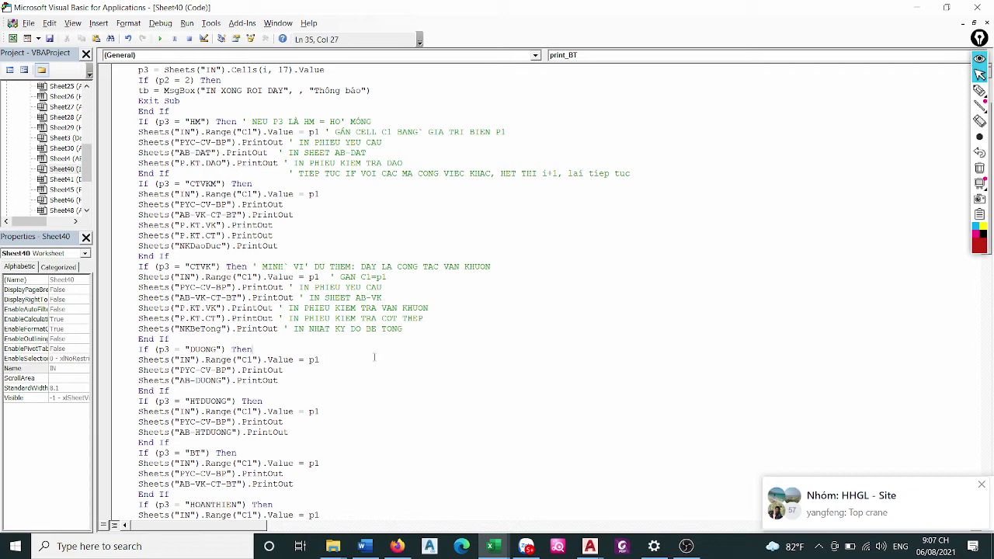
click(451, 327)
scroll(466, 315, up, 2)
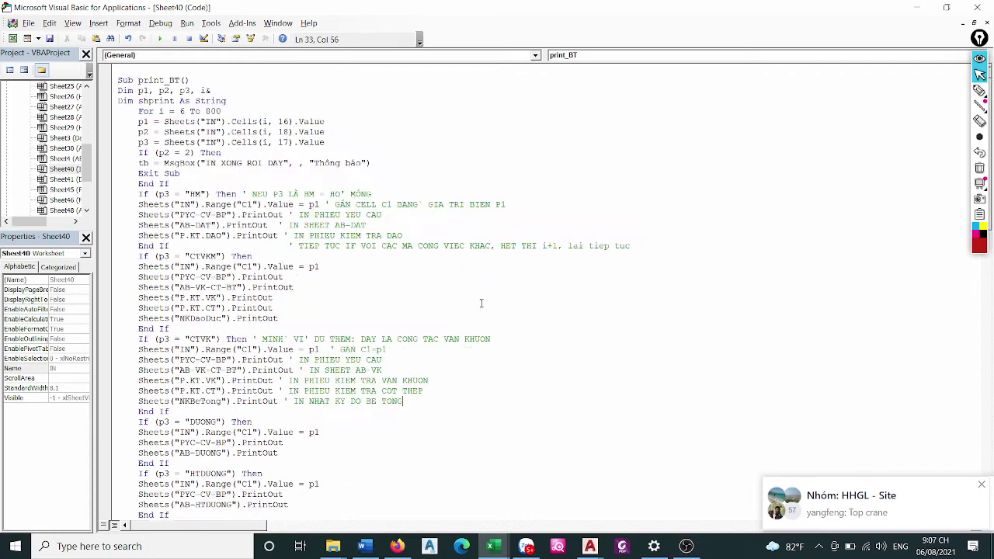
Close the macro editor, deselect the IN shape, and select the yellow code row A3:O3
click(977, 7)
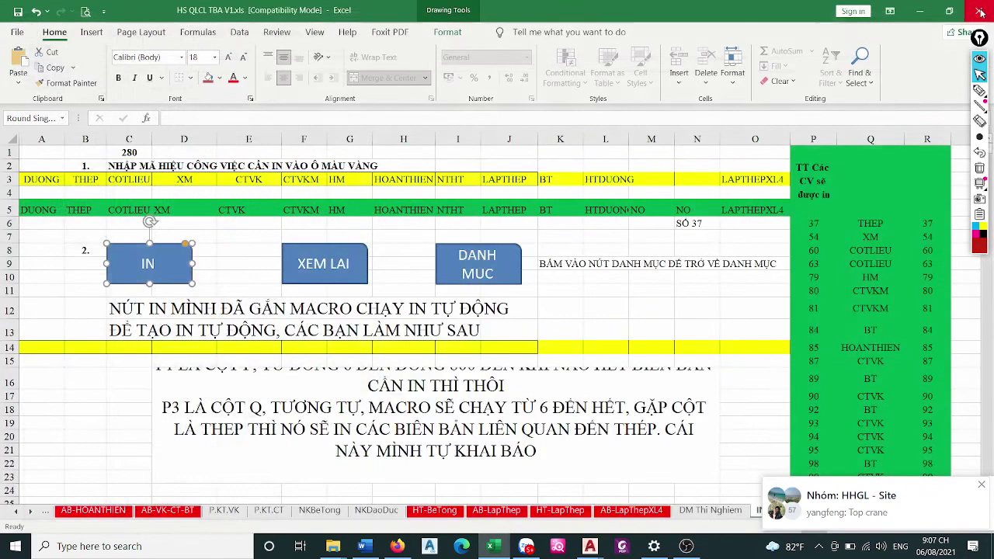
click(564, 247)
click(564, 236)
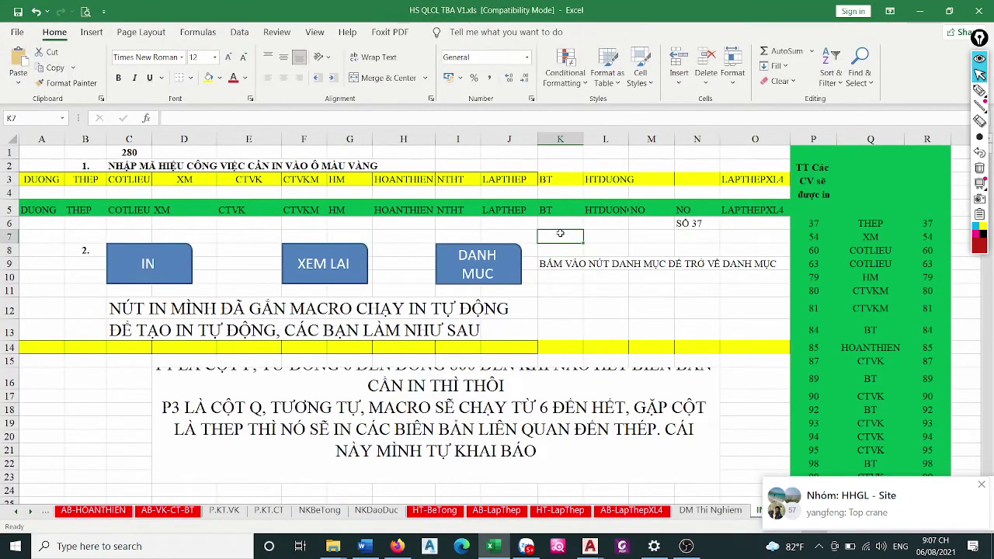
click(564, 225)
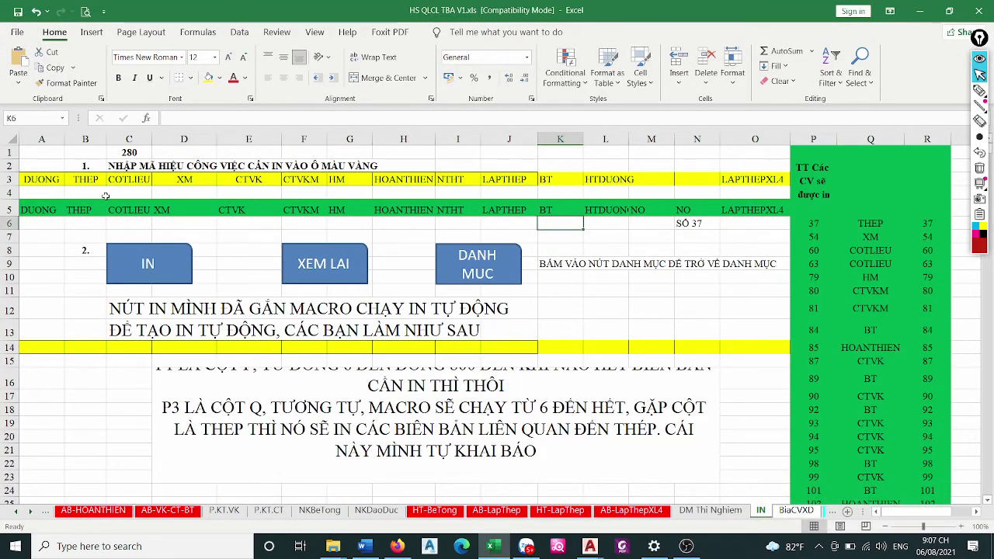
drag(31, 180, 734, 183)
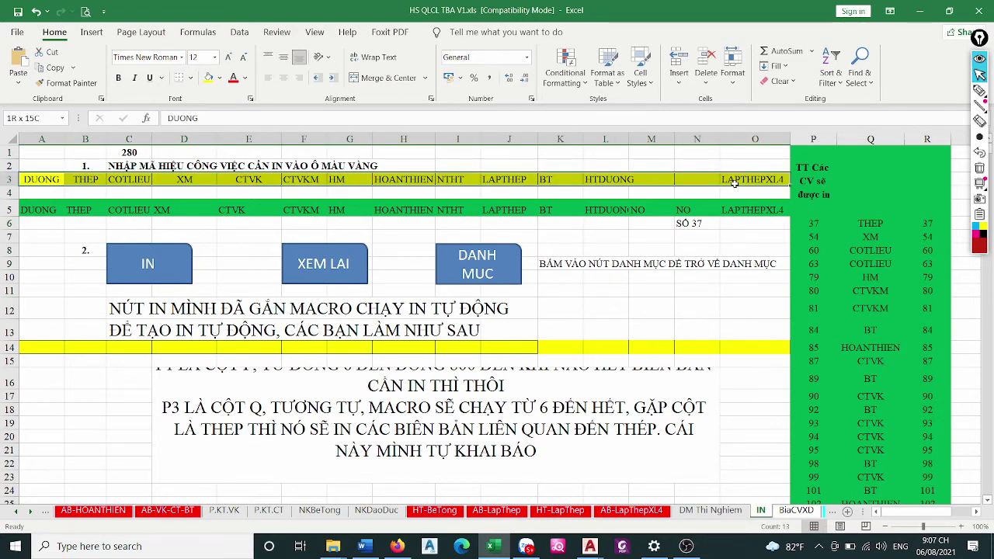
click(222, 403)
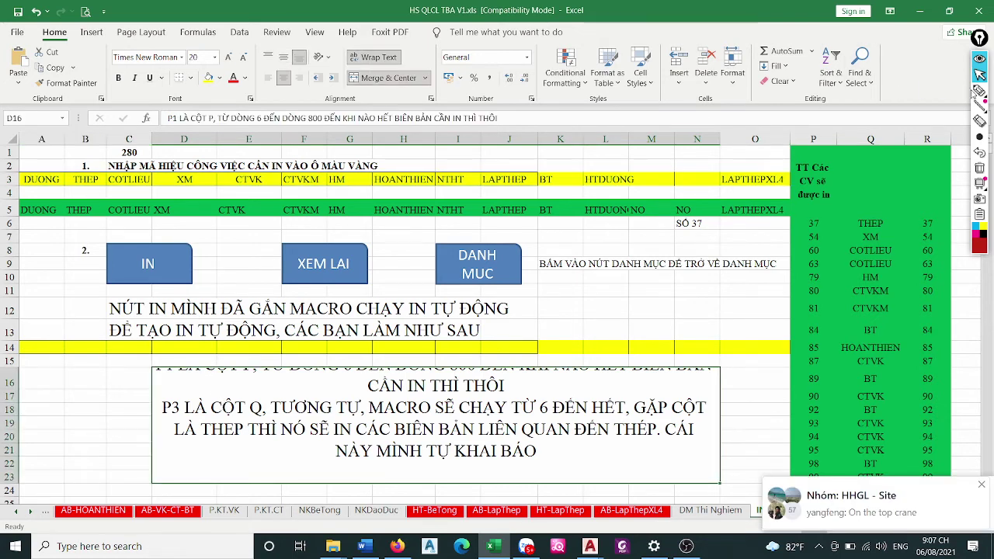
click(980, 90)
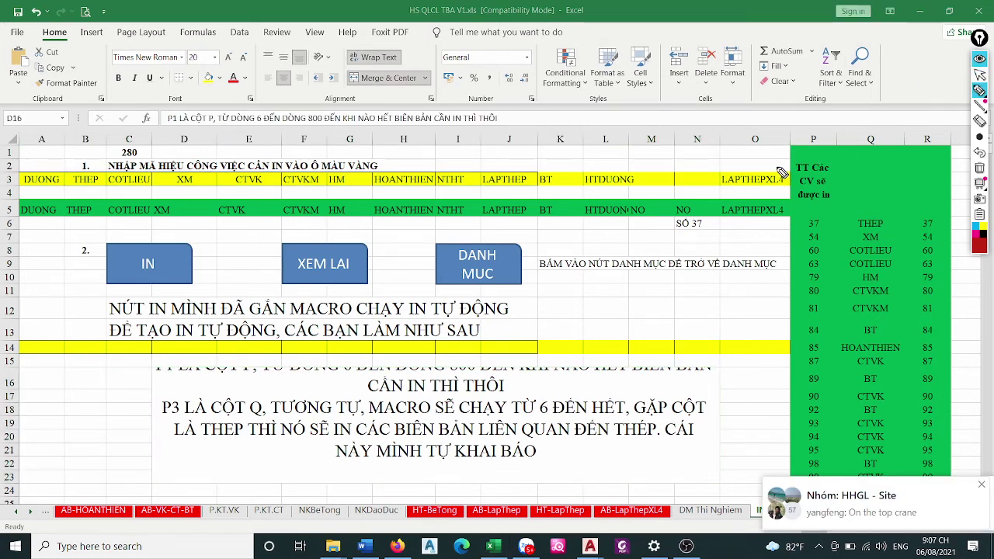
mouse_move(780, 172)
mouse_down()
mouse_move(76, 168)
mouse_move(796, 191)
mouse_move(773, 164)
mouse_up()
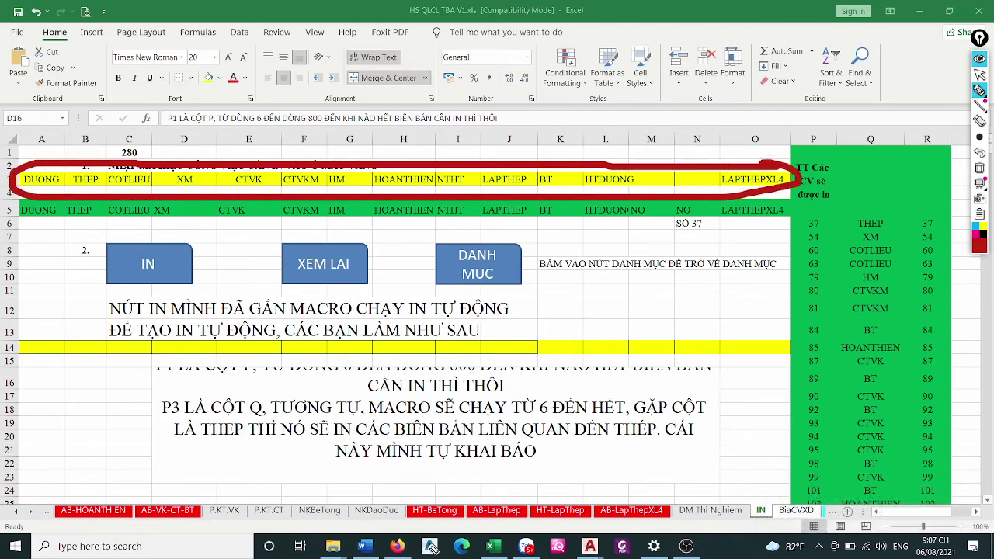
Extend the D16 note: yellow cells hold the codes to print, ending 'NHƯ LÚC NÀY MÌNH CÓ MÃ'
key(Escape)
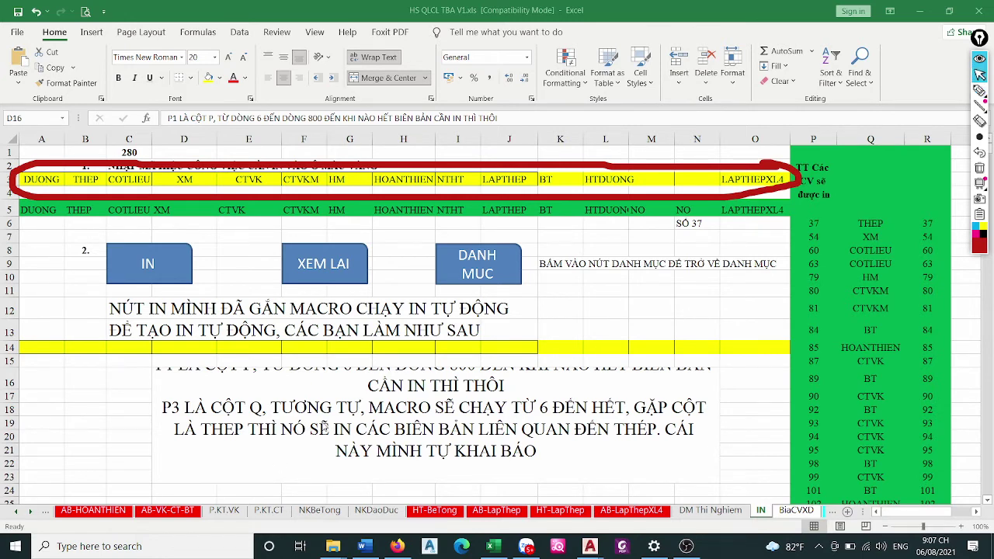
click(342, 426)
text(CHỖ)
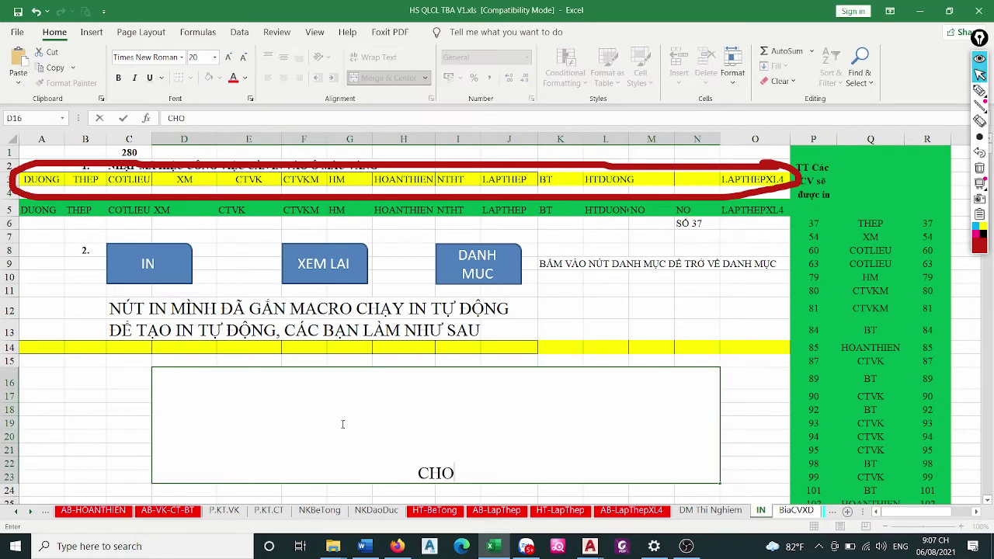
text( M)
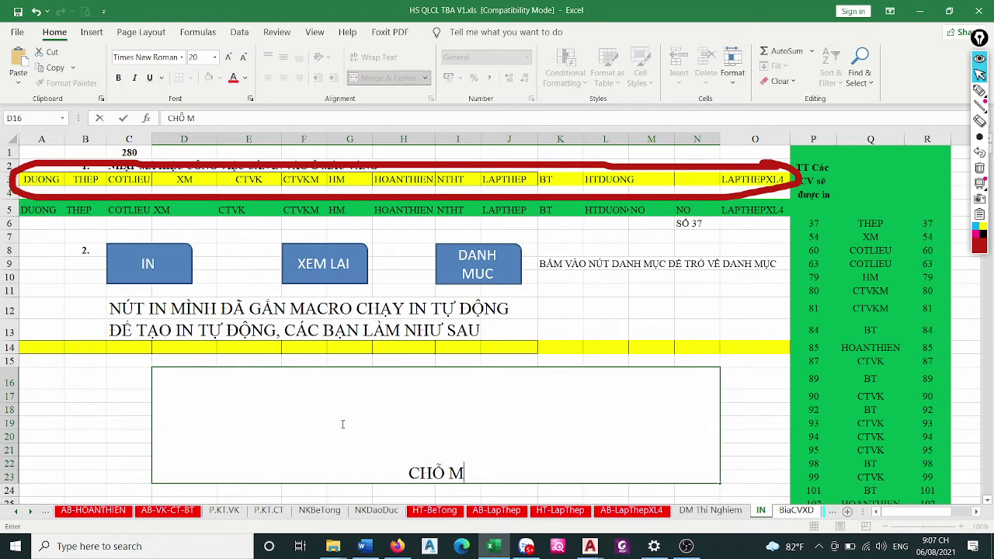
text(ÀU)
text( VANG)
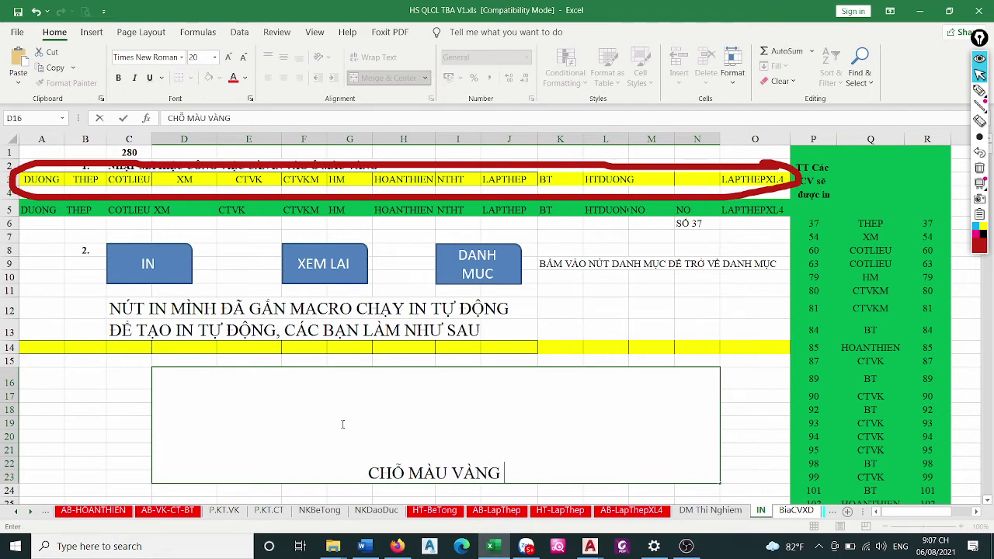
text( CÁC BAN )
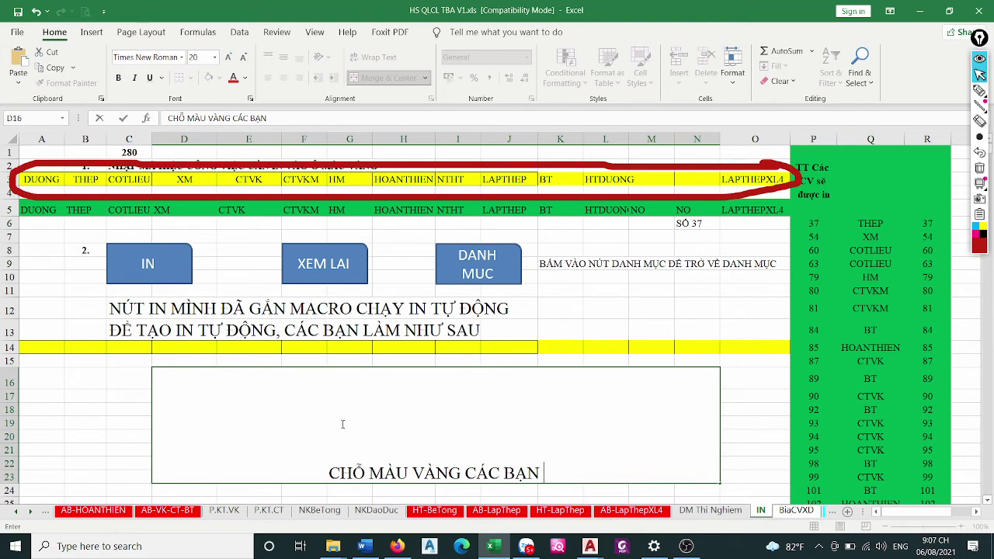
text(GHI CÁC MA)
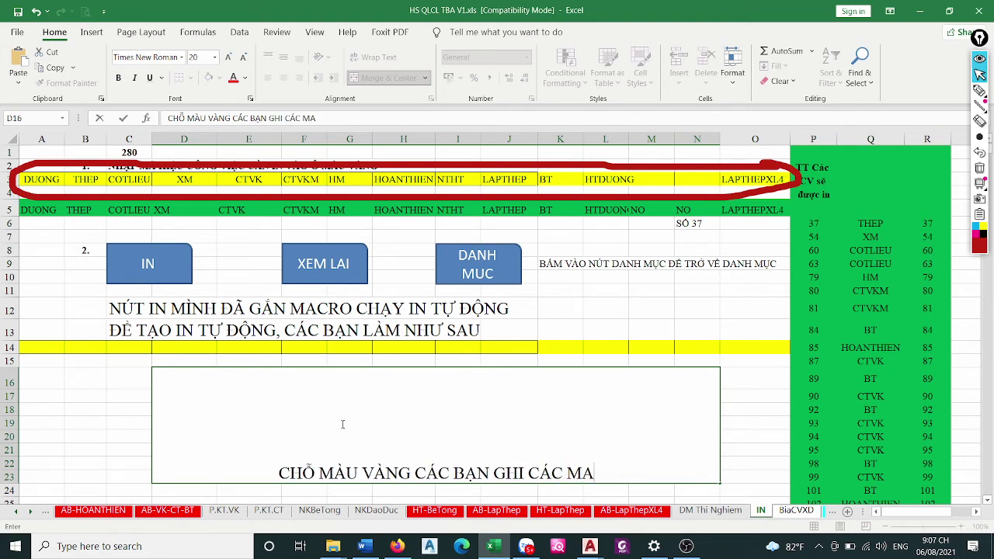
key(BackSpace)
text(Ã HIỆU)
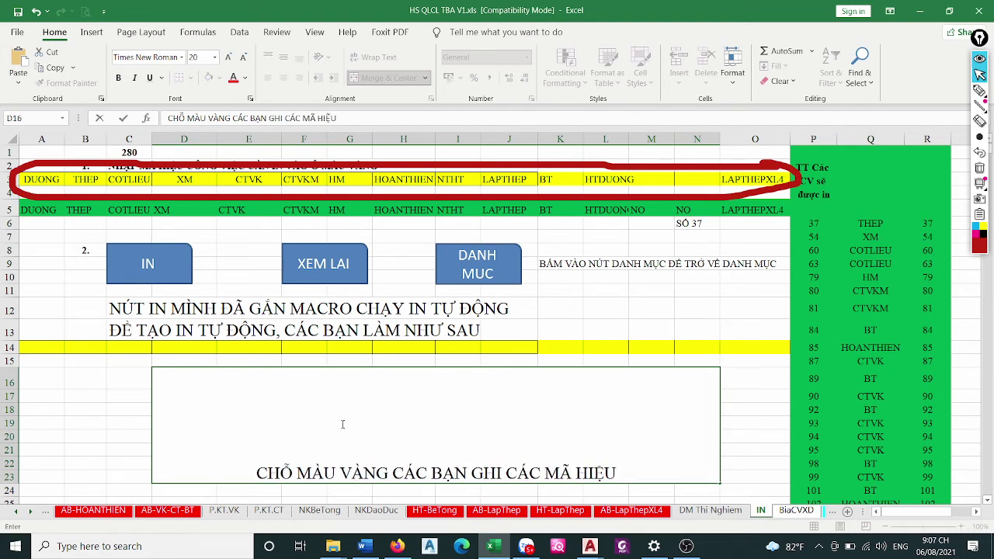
text( CẦN IN)
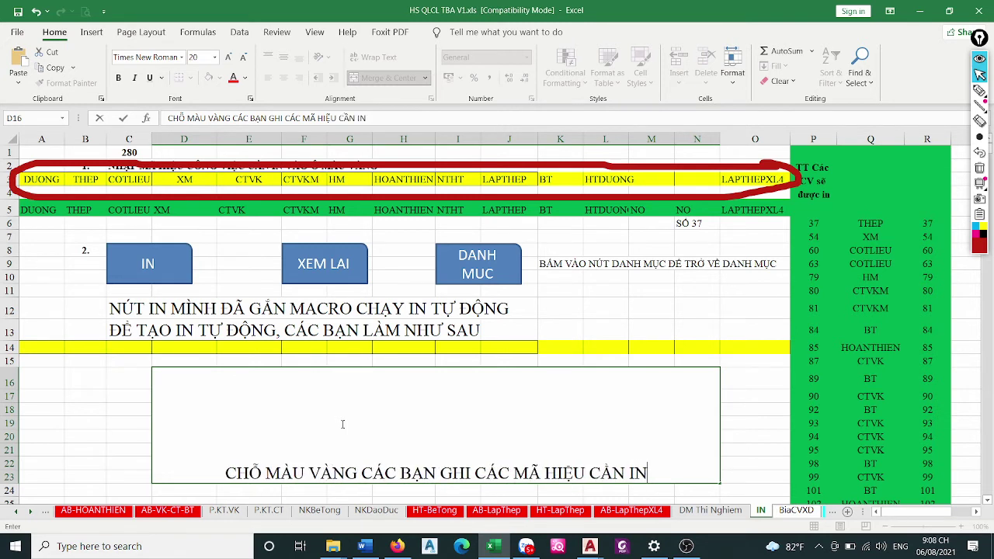
text(, NHƯ)
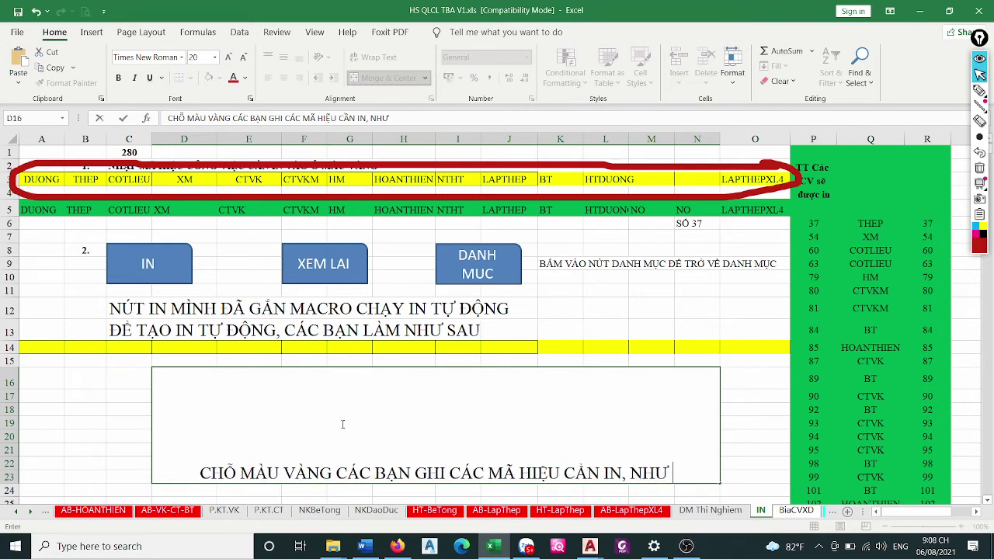
text( LUC)
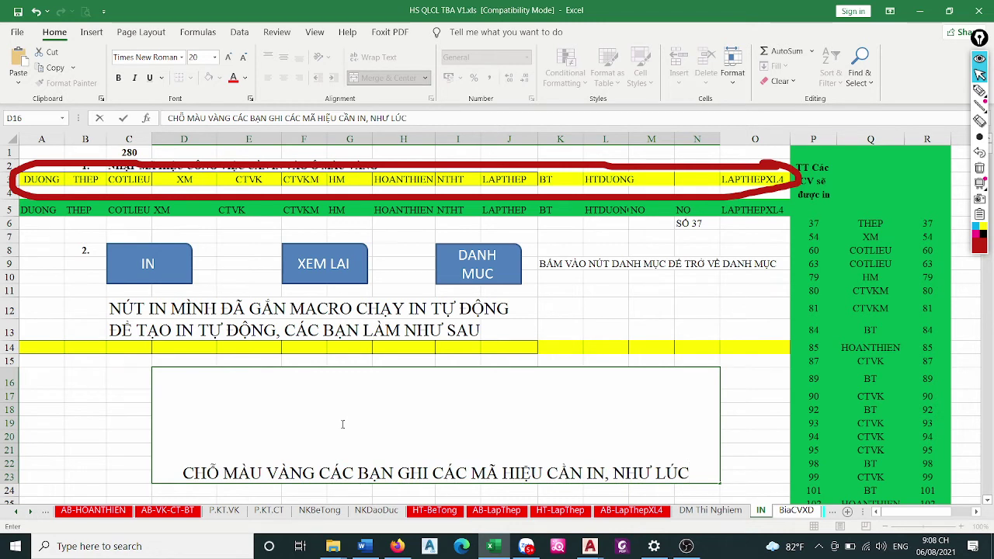
text( NÀY MINH)
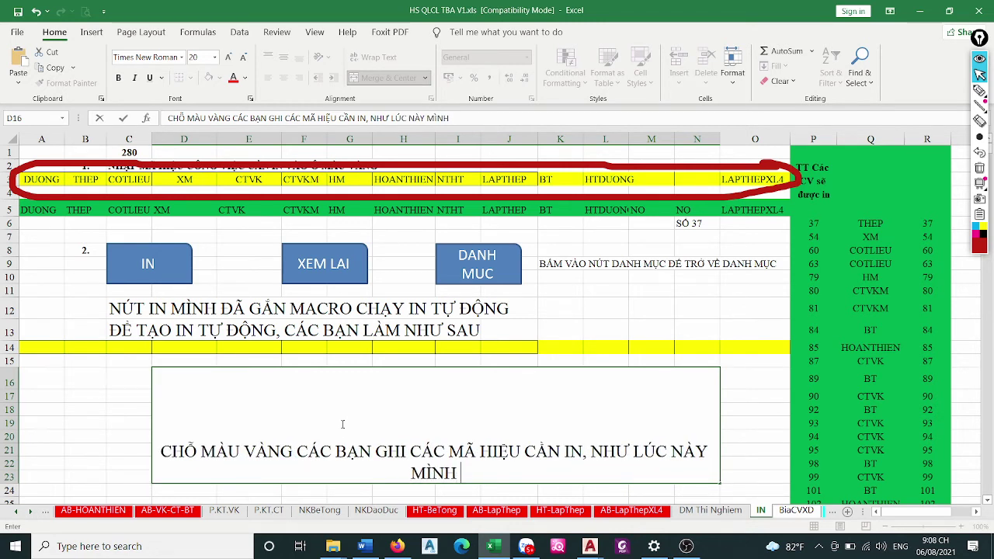
text( CÓ )
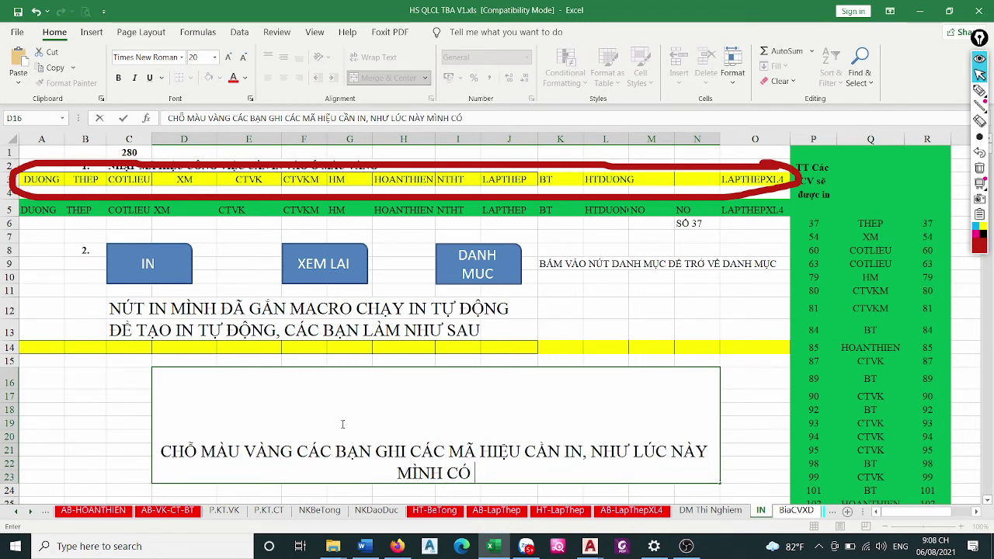
text(MÃ)
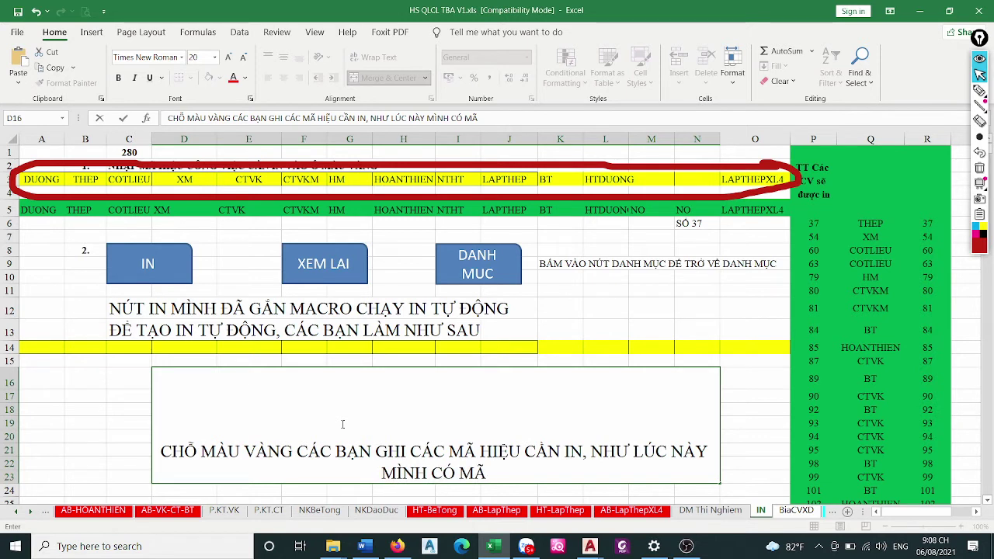
text( TH)
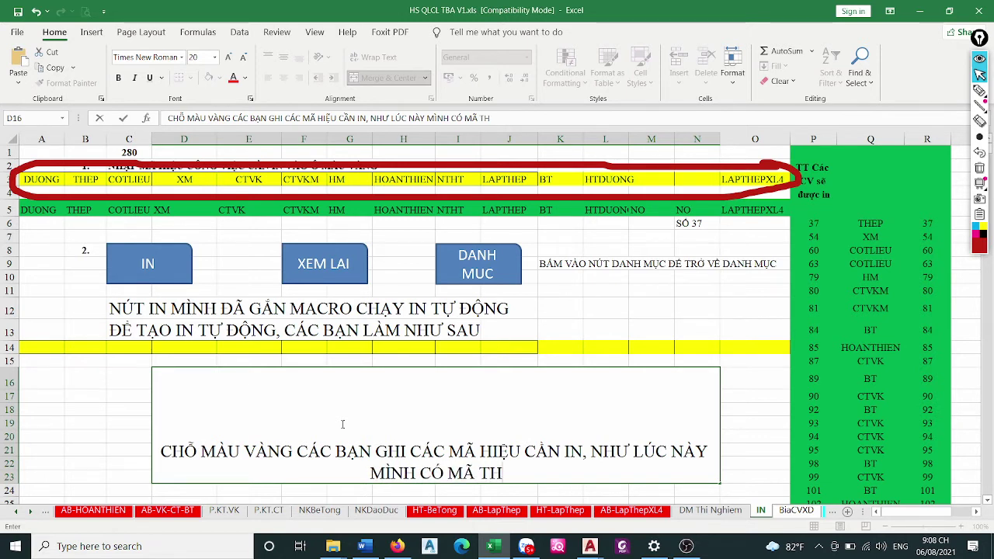
key(ctrl+Return)
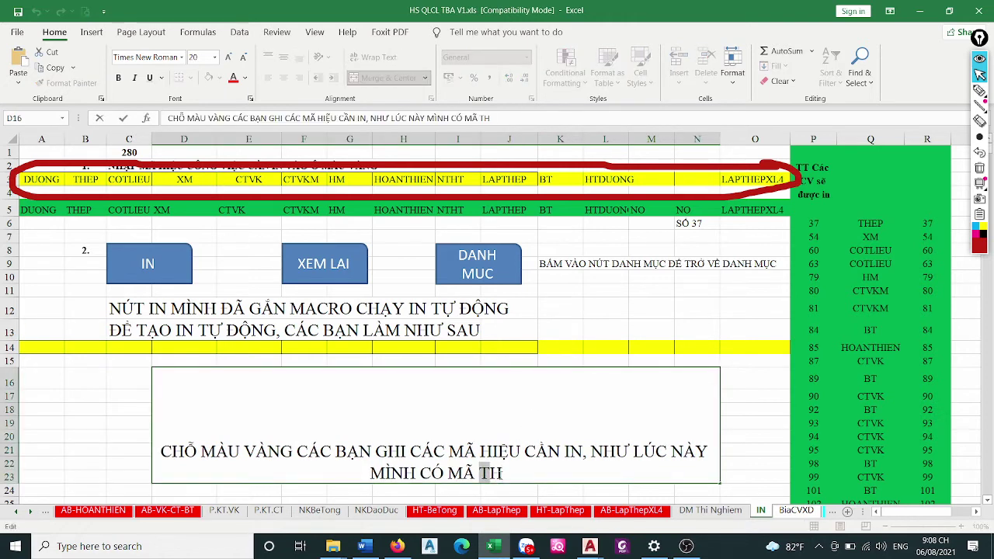
double_click(496, 472)
key(BackSpace)
click(567, 342)
On the DanhMuc sheet, select the TN codes in P33:P35, then return to the IN sheet
click(461, 268)
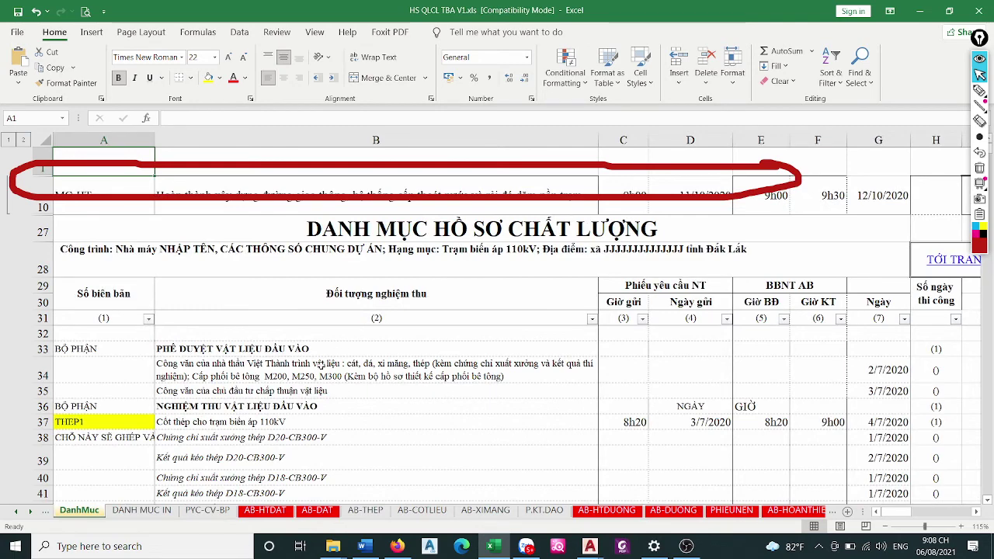
click(285, 420)
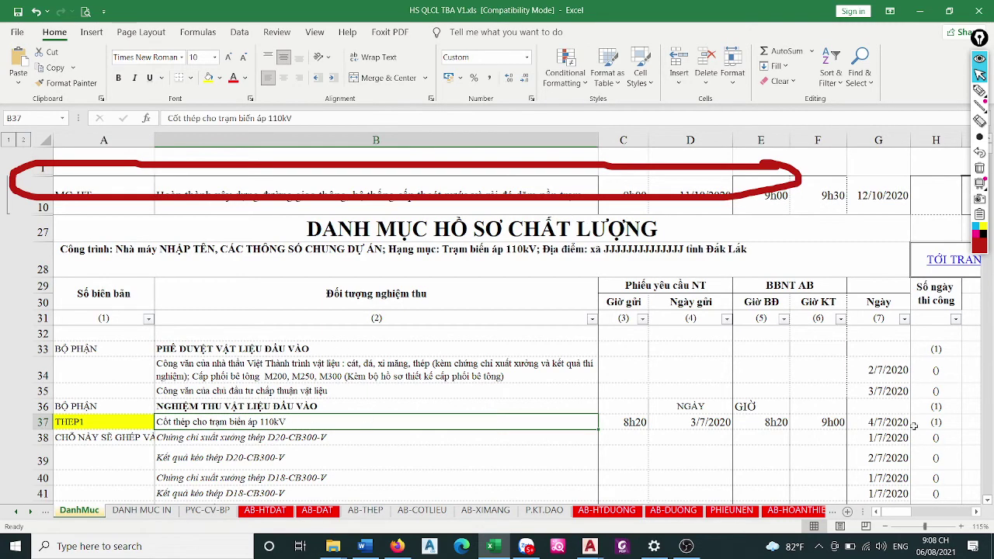
scroll(870, 451, down, 1)
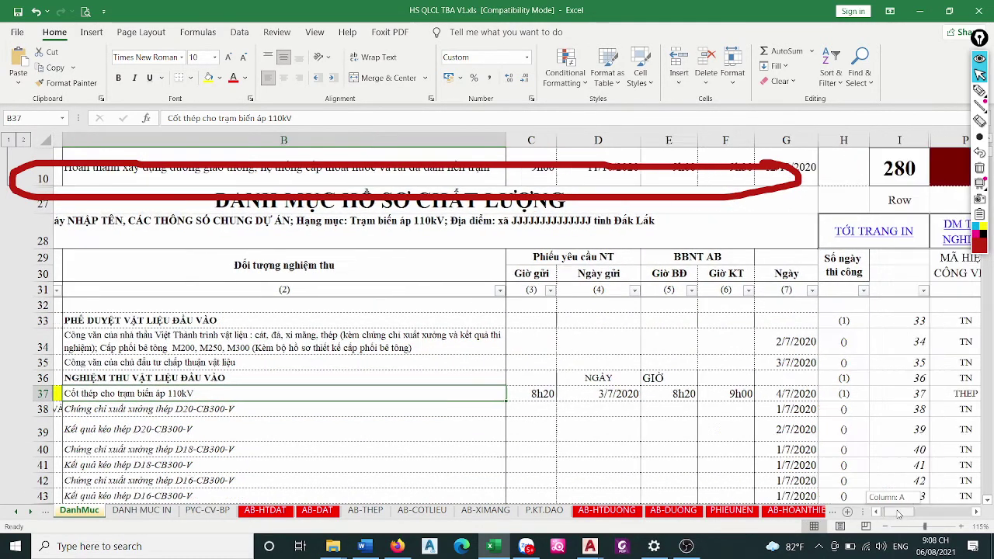
scroll(885, 513, right, 5)
click(535, 324)
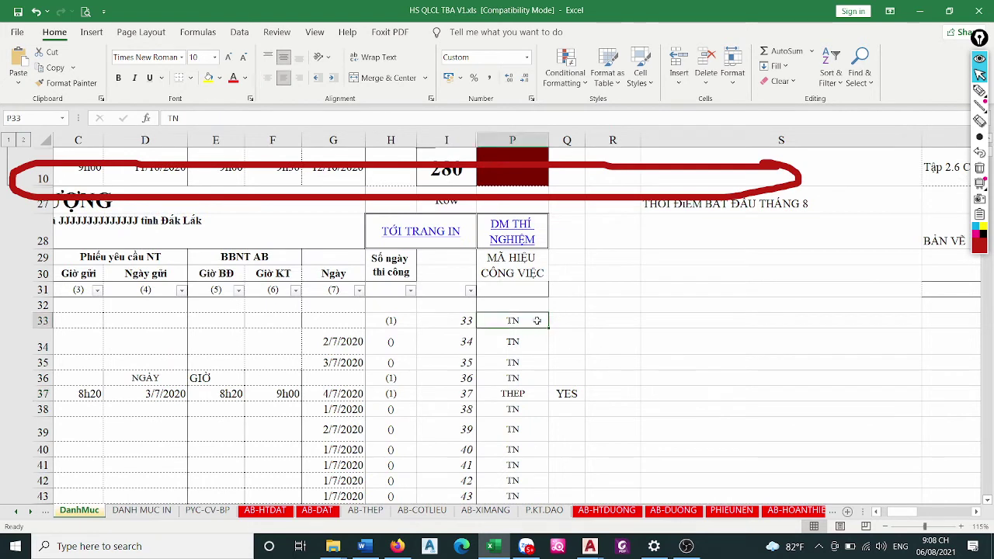
mouse_move(546, 323)
mouse_down()
mouse_move(544, 346)
mouse_move(525, 362)
mouse_up()
click(516, 320)
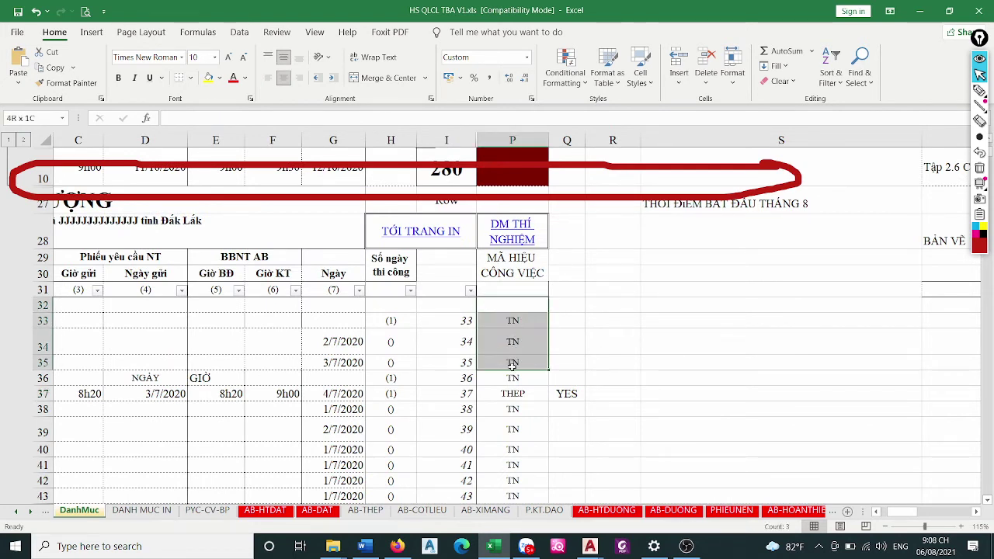
mouse_move(520, 320)
mouse_down()
mouse_move(525, 362)
mouse_move(516, 303)
mouse_move(513, 362)
mouse_up()
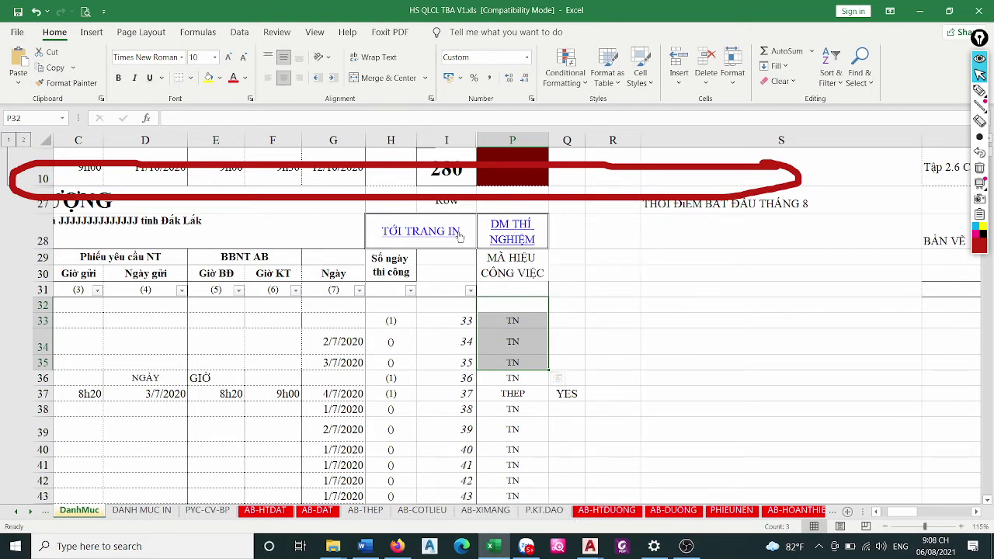
click(421, 238)
Append ' TN, LÀ THÍ NGHIỆM, MÌNH KO IN RA THÌ KHÔNG GHI VÀO ĐÂY' to the D16 note
double_click(493, 468)
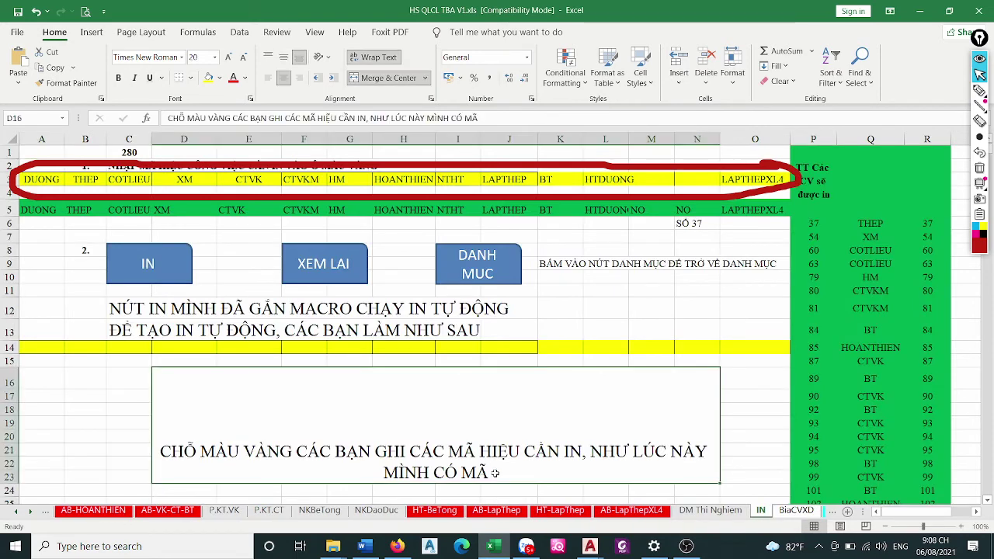
text(T)
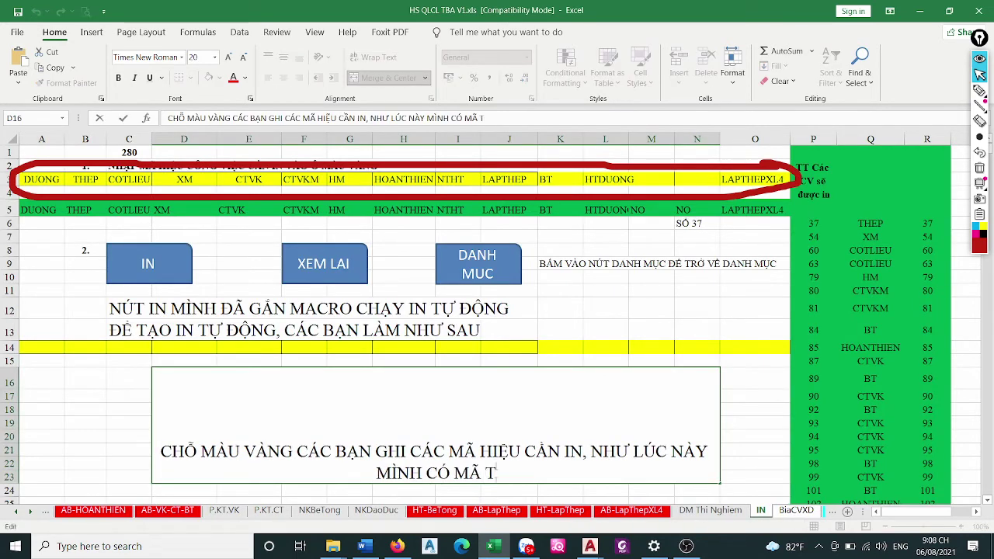
text(N, )
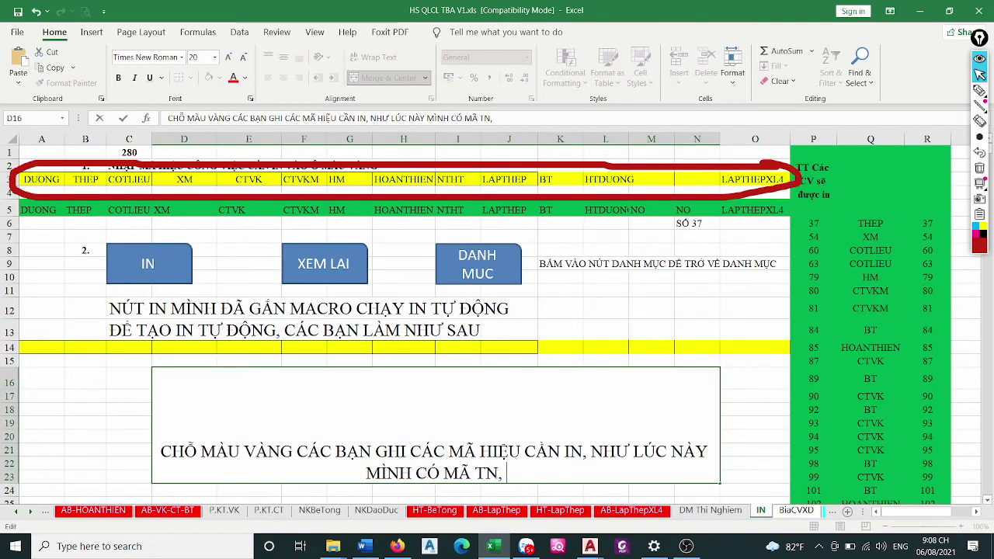
text(LÀ THÍ NGHI)
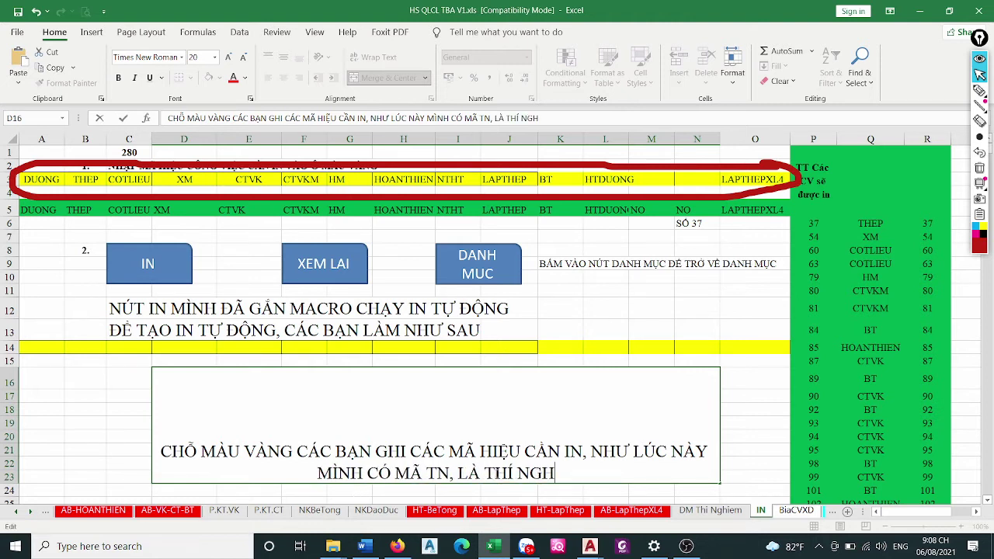
text(ỆM)
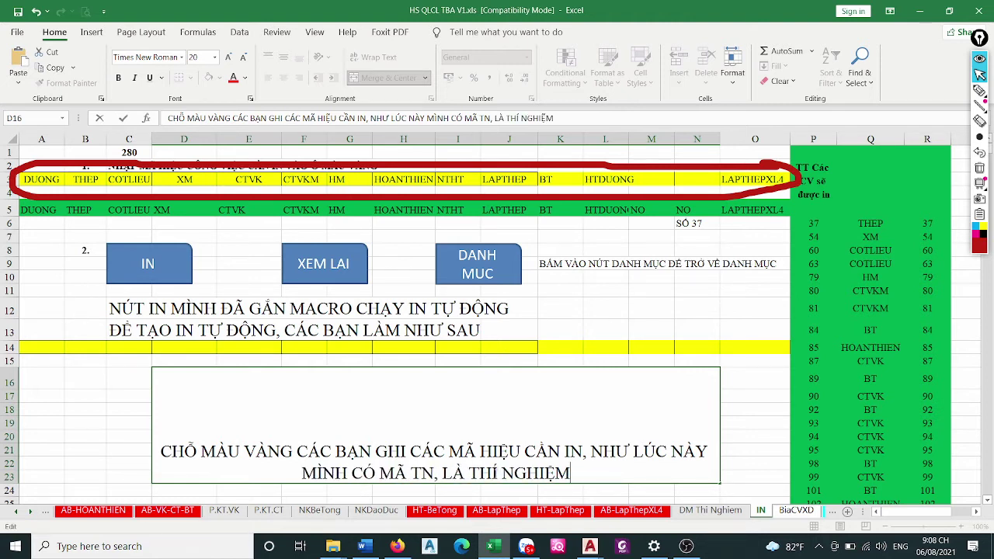
text(, MÌNH KO )
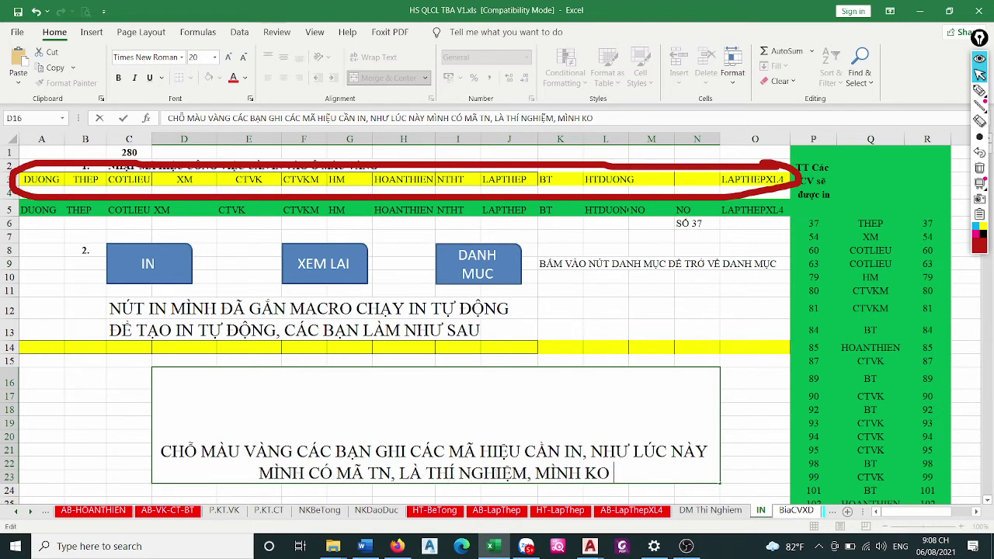
text(IN RA T)
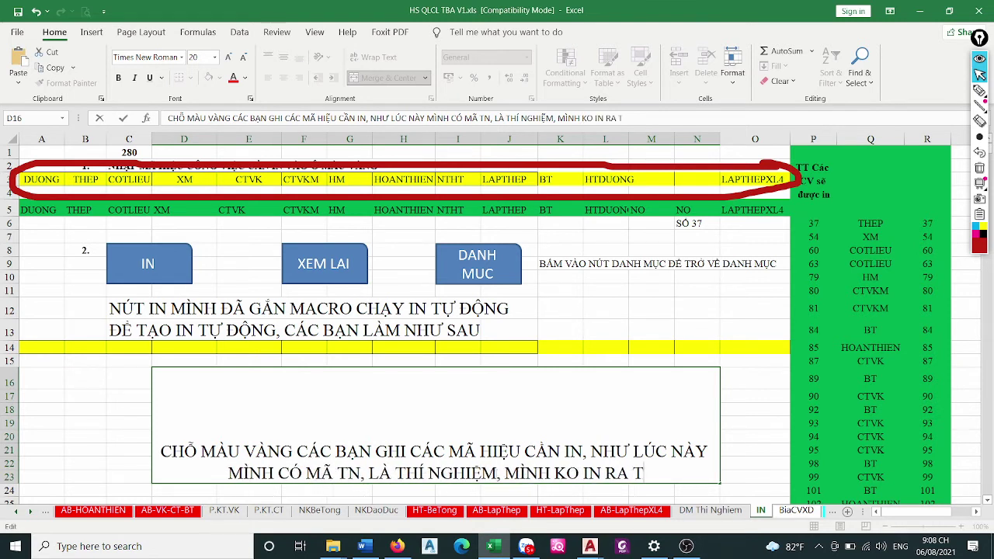
text(HÌ KHÔNG)
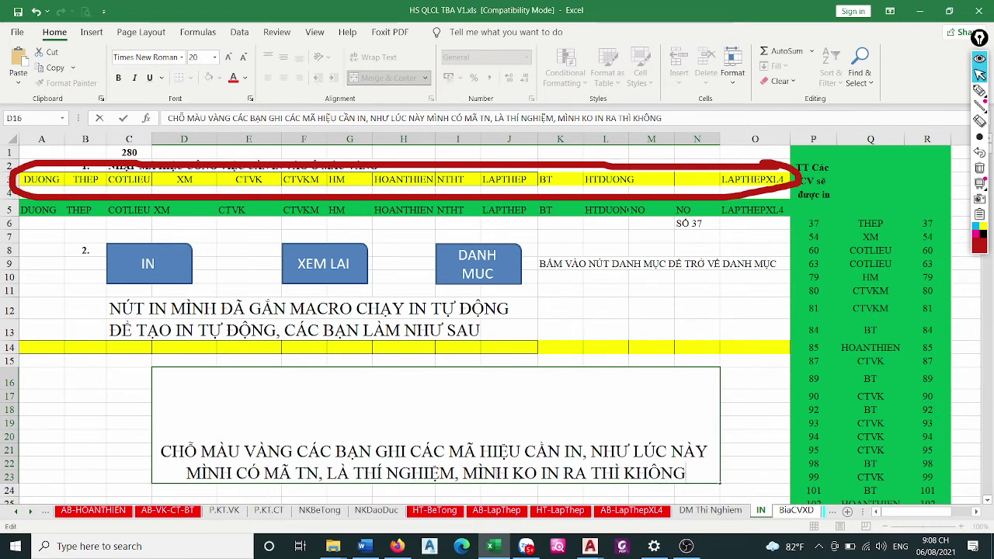
text( GHI)
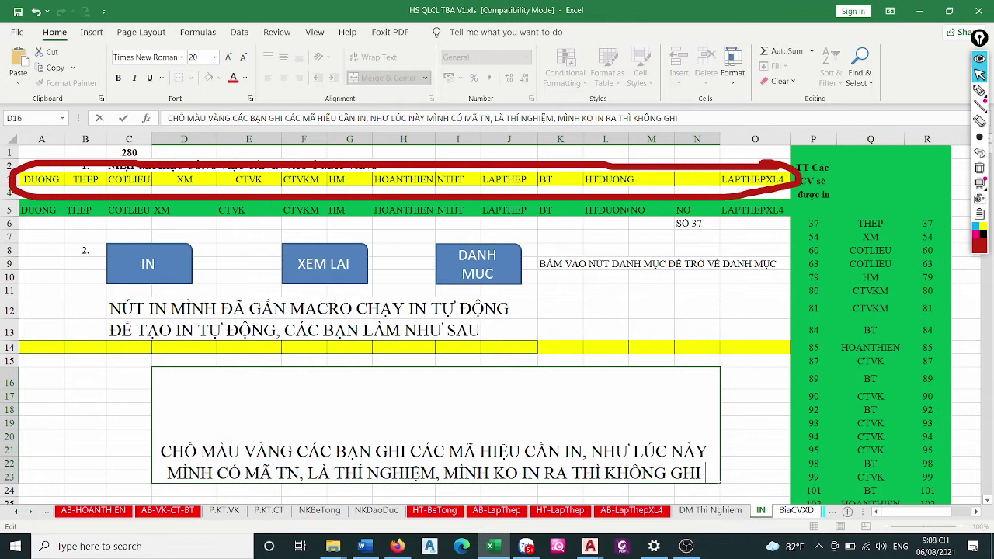
text( VAI)
text(O)
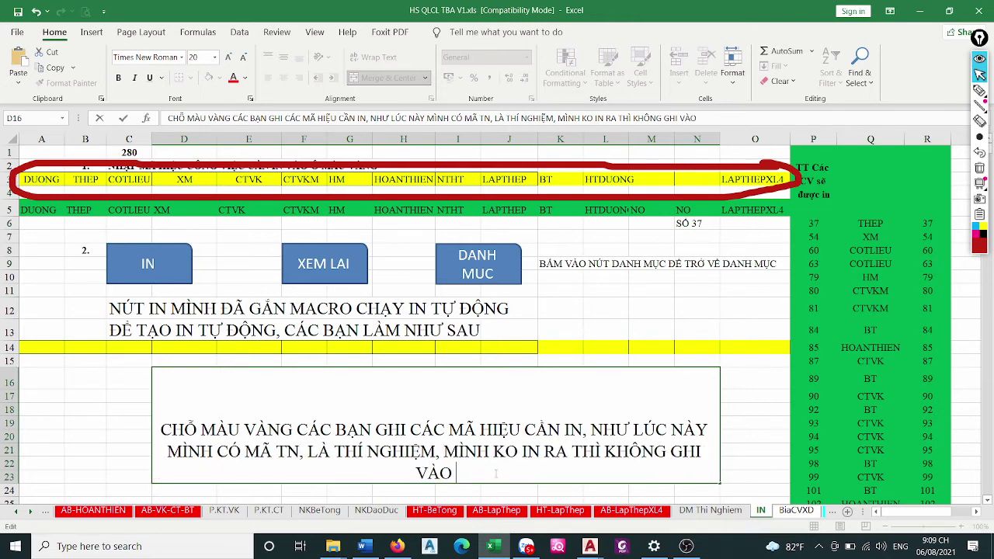
text( ĐÂY)
key(Return)
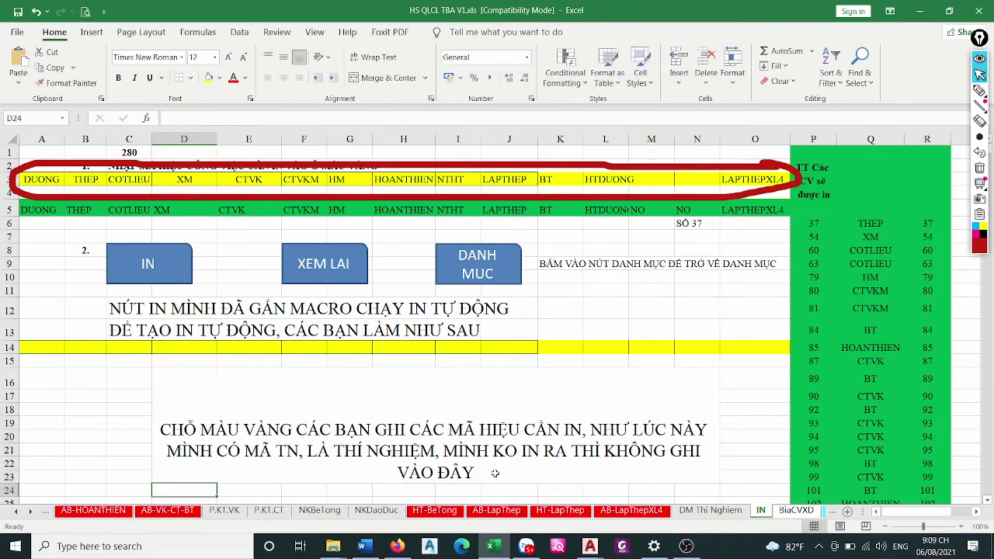
click(485, 474)
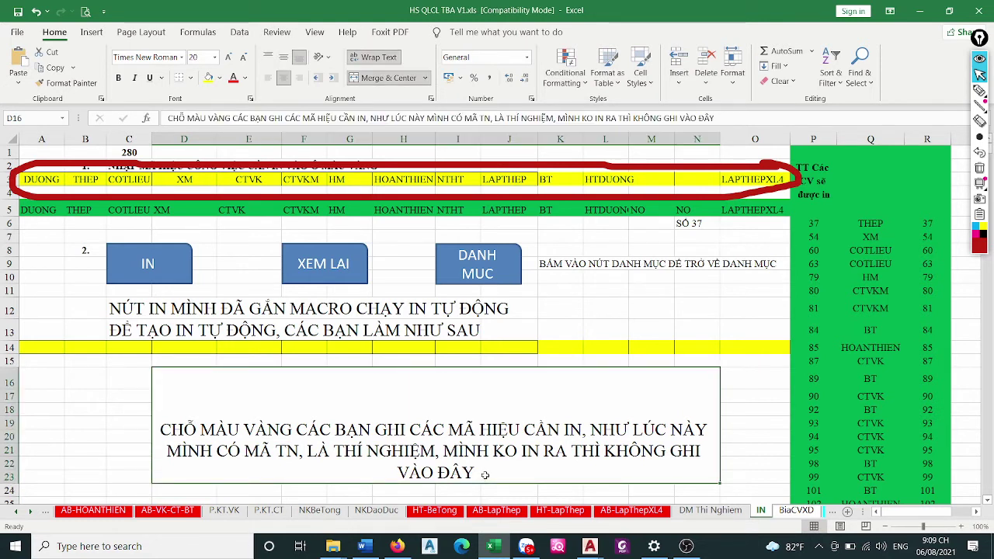
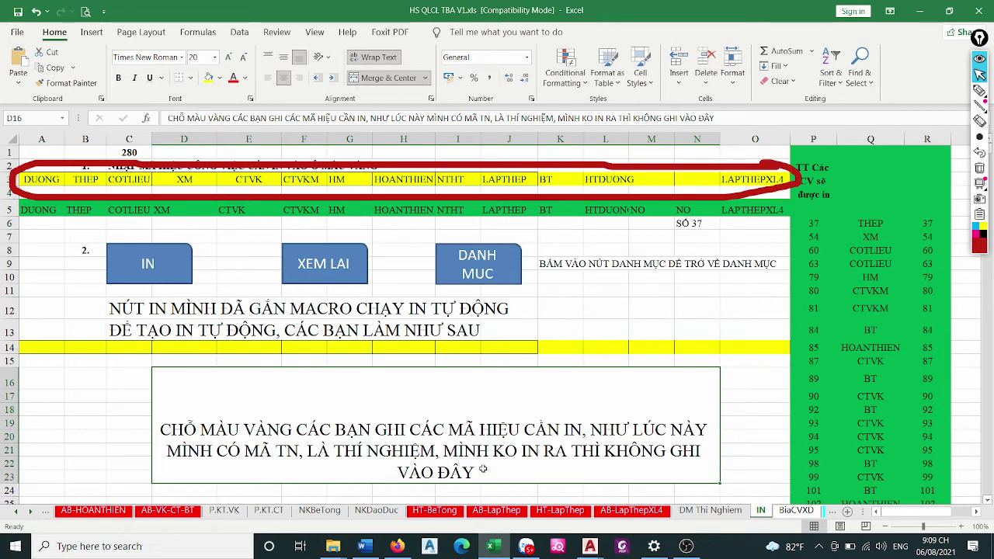
Add a second line to the D16 note: codes entered here show YES in DANHMUC column Q
double_click(483, 470)
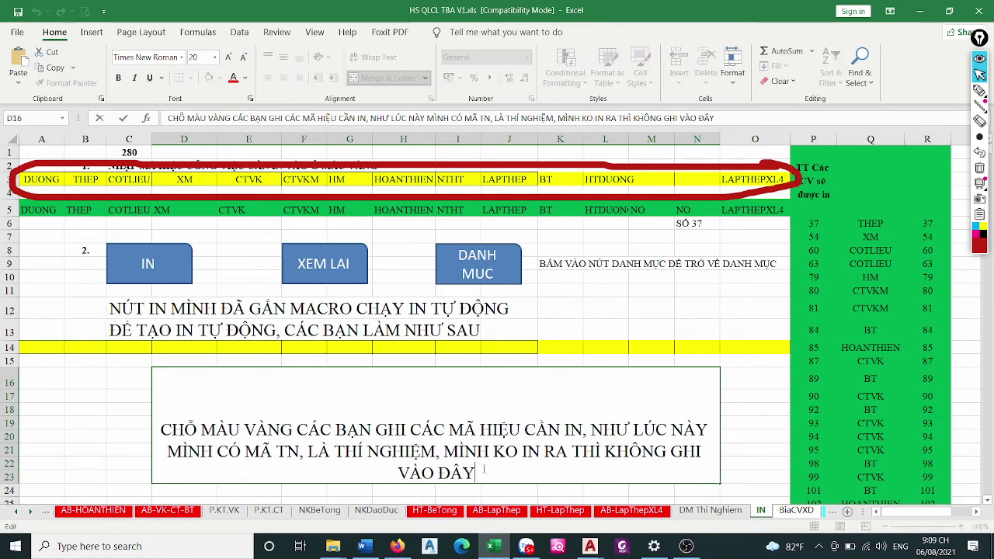
key(alt+Return)
text(NHỮNG )
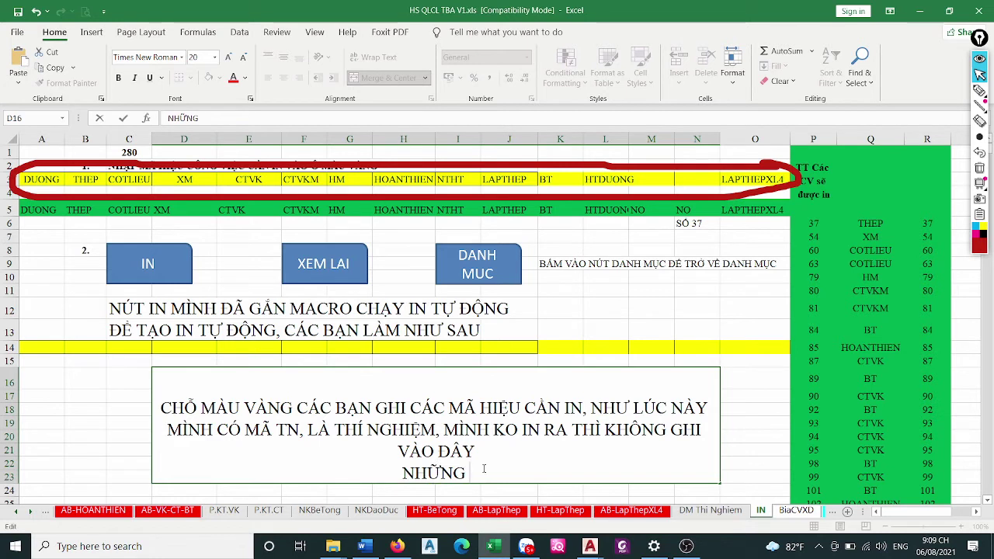
text(MÃ HIỆ)
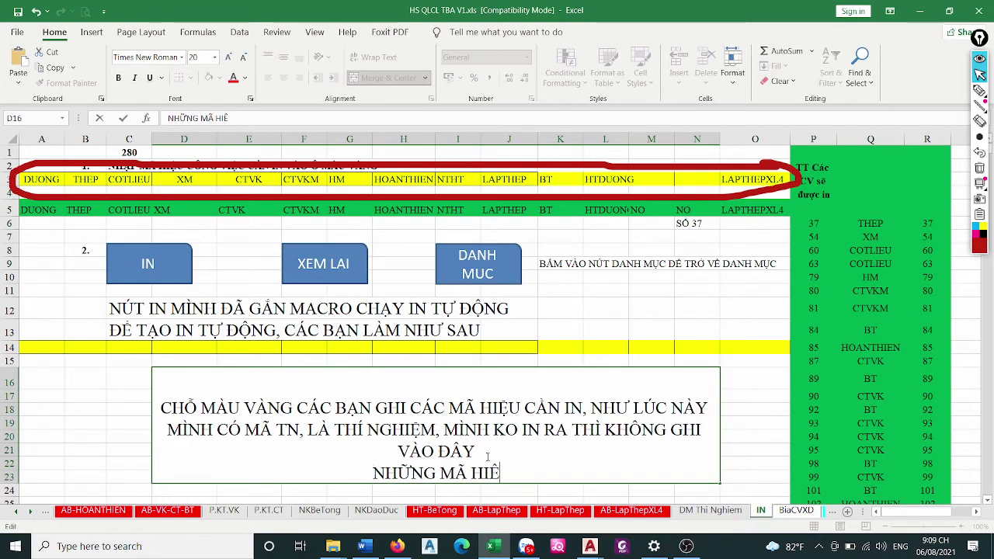
text(U MÌNH)
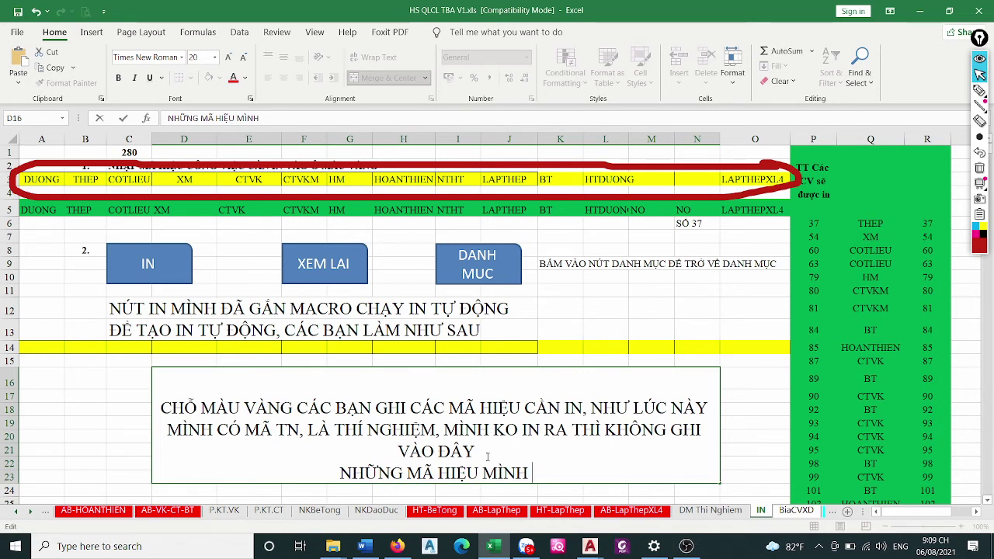
text( GHI VÀO)
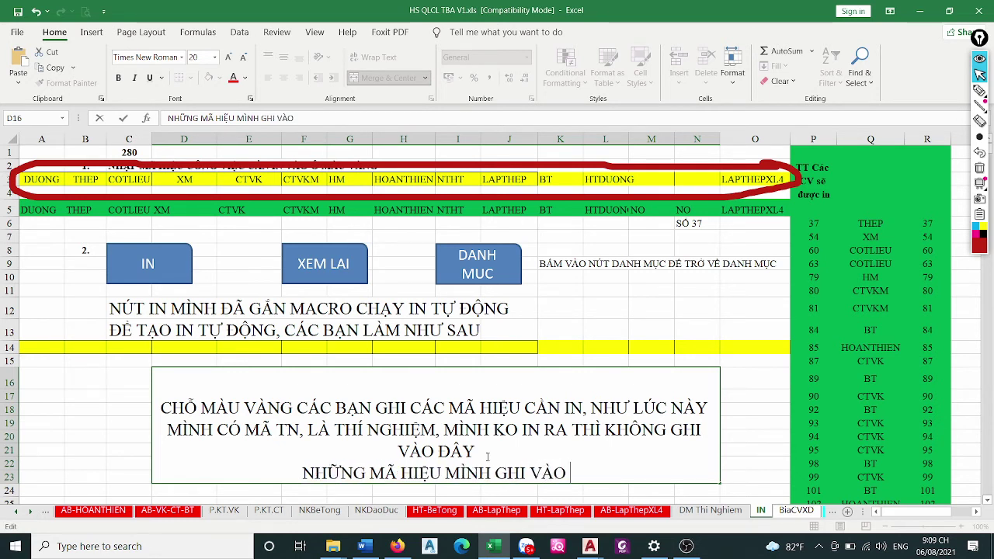
text( DAÂY, )
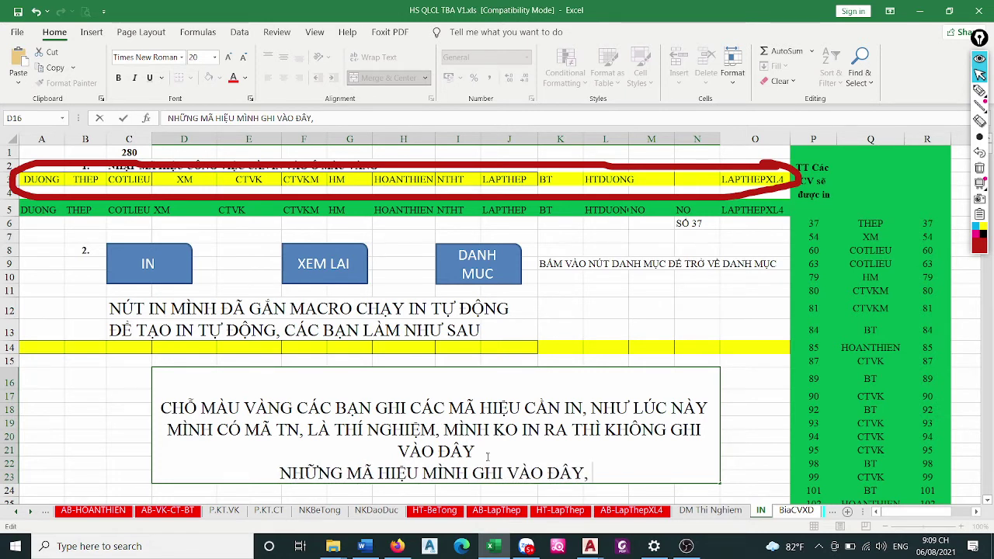
text(CH)
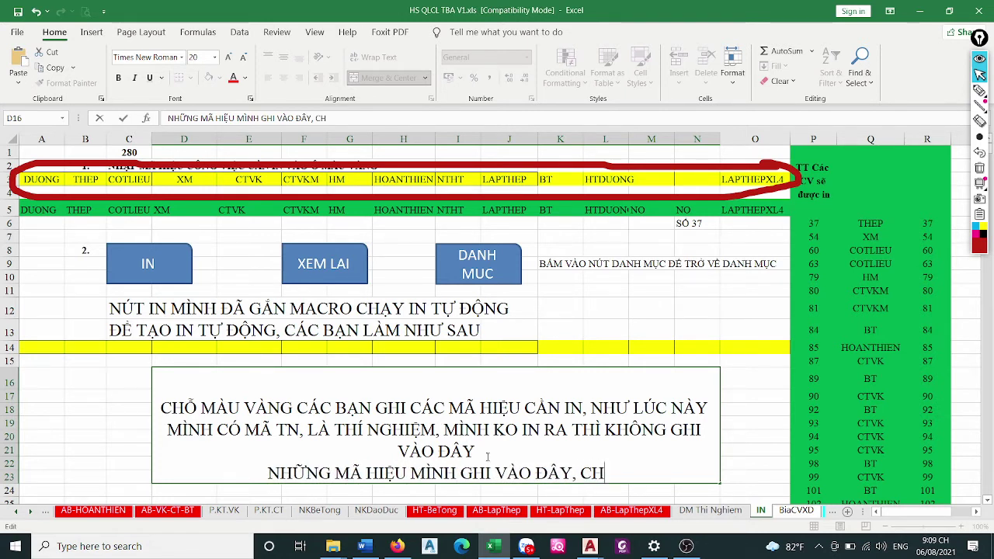
text(Ỗ CÔTj )
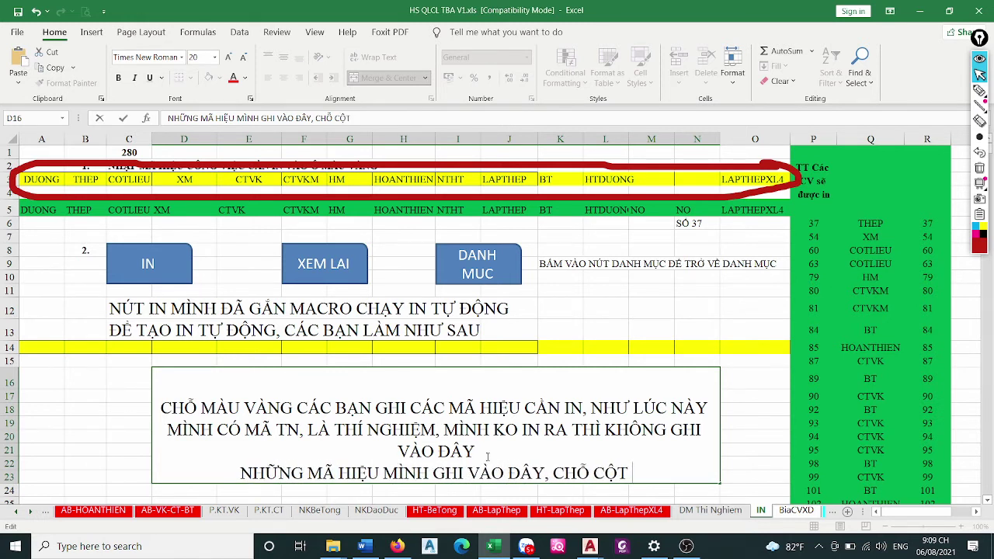
text(Q)
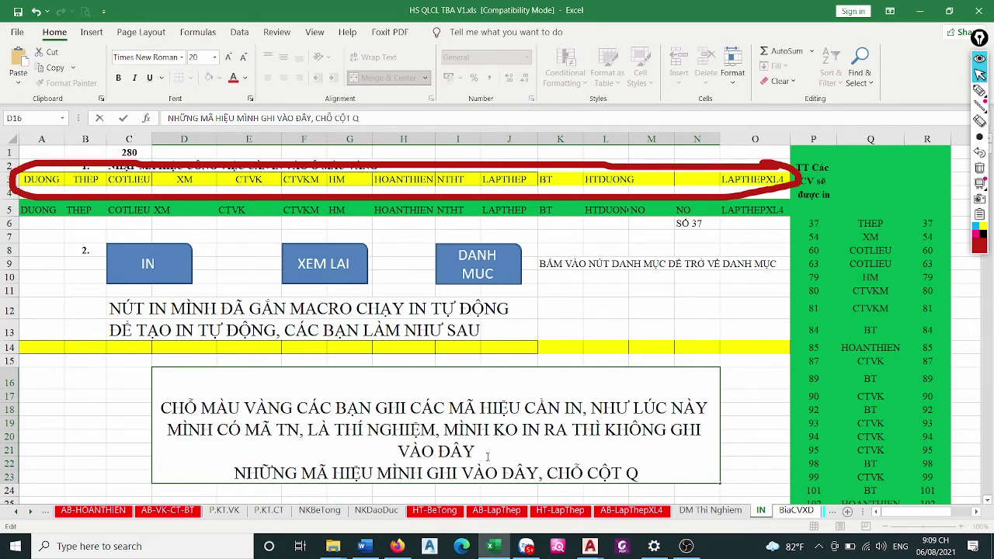
text( SHE)
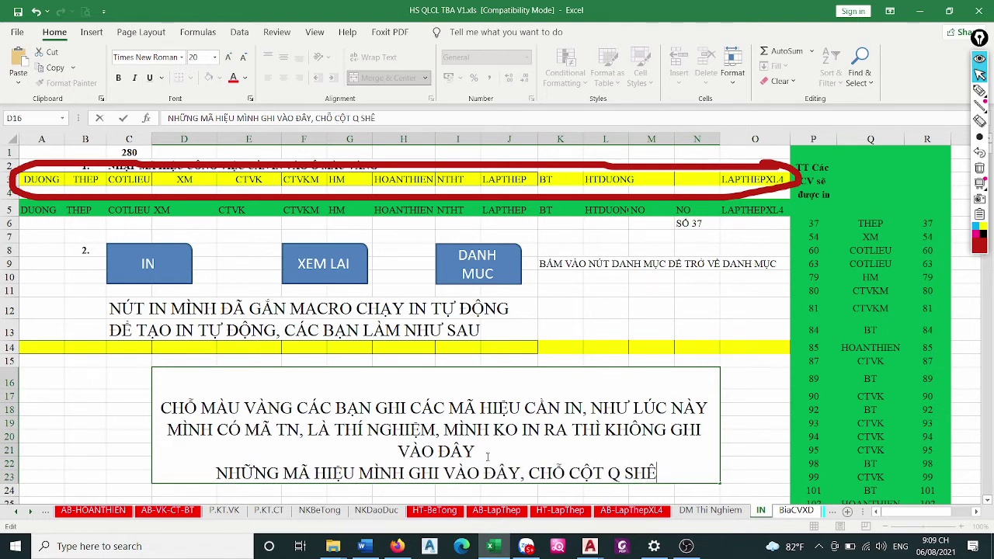
text(ET )
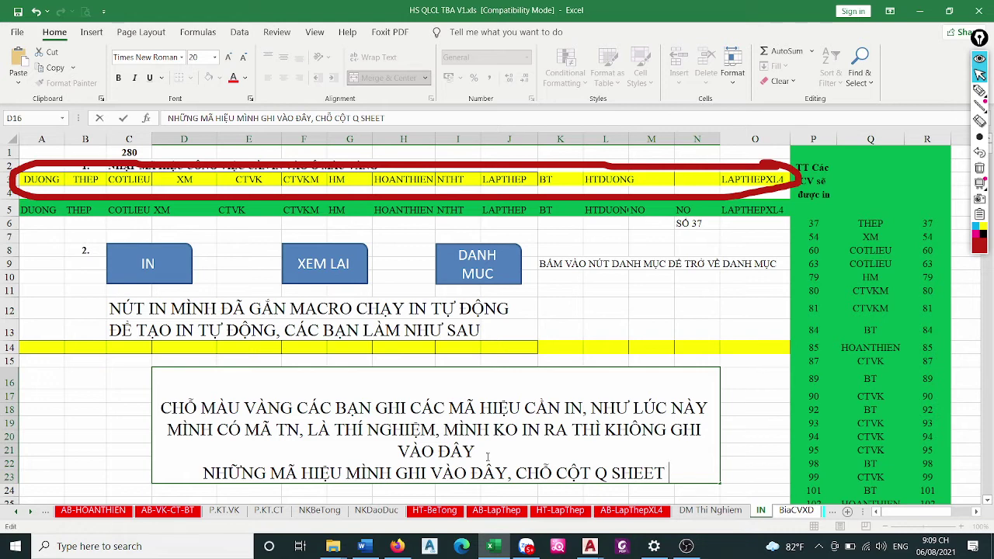
text(DANHMUC)
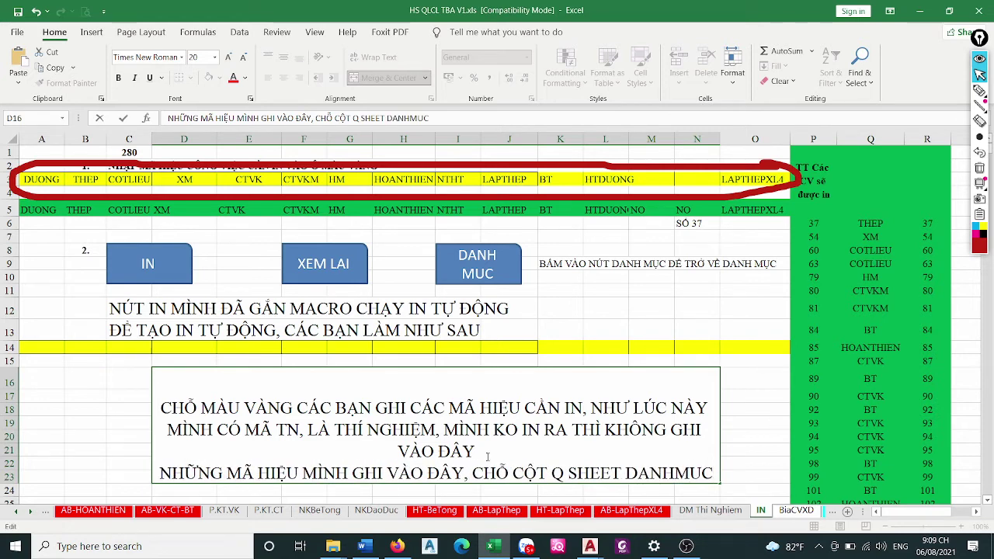
text( SE)
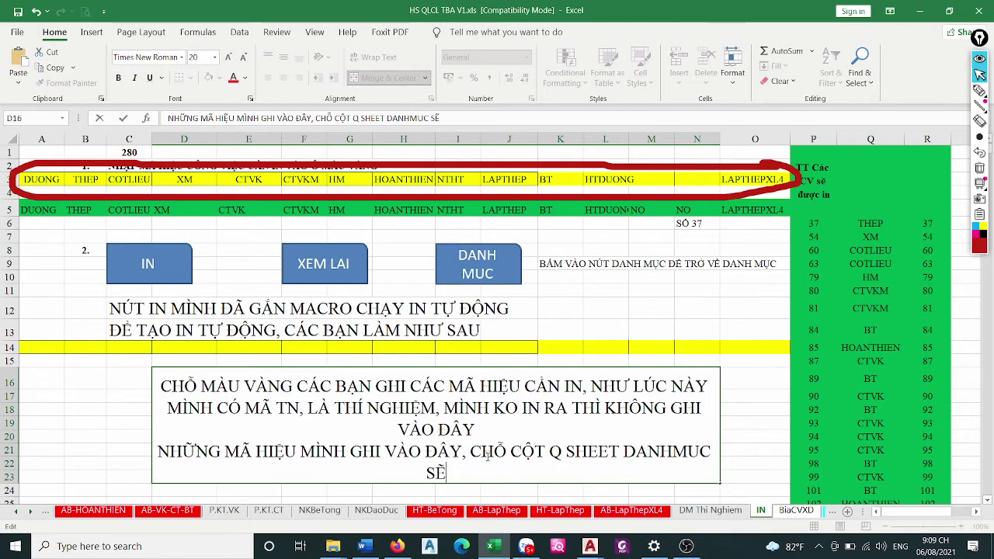
text( H)
text(IEN CHƯ)
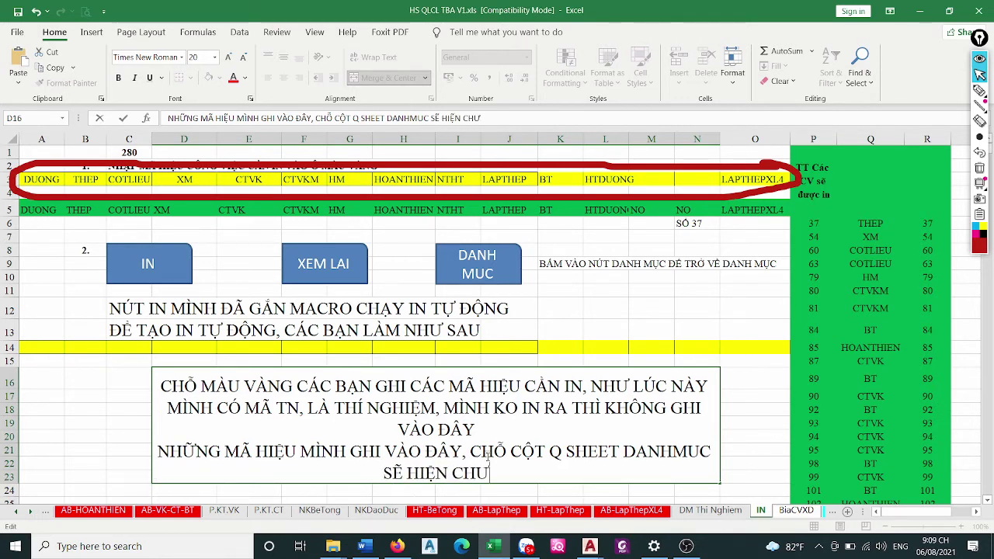
text( YES)
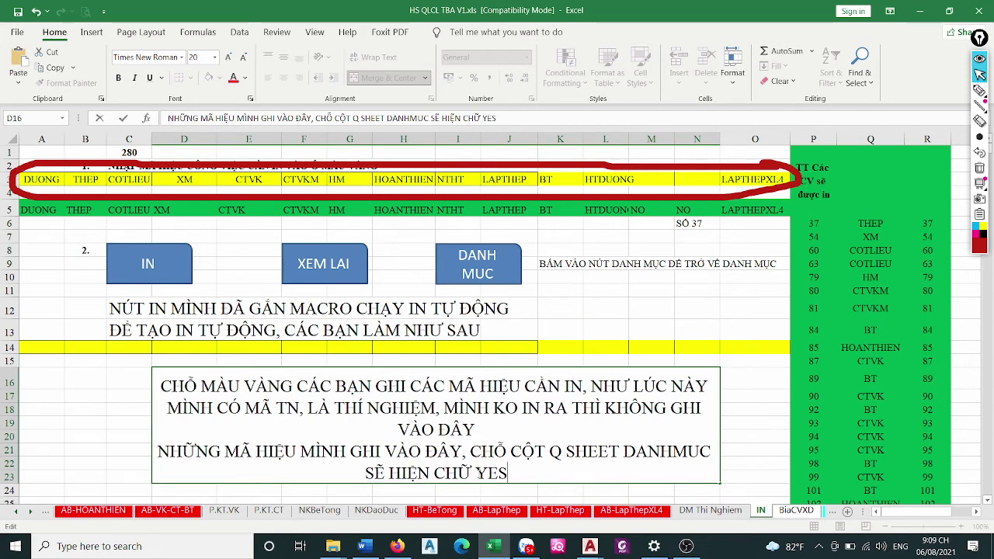
double_click(492, 472)
click(569, 310)
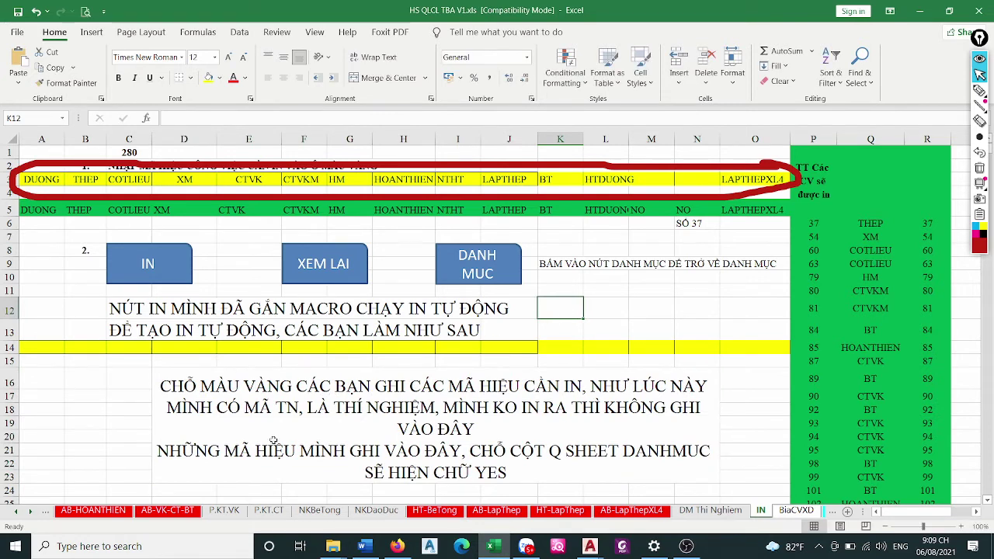
click(462, 271)
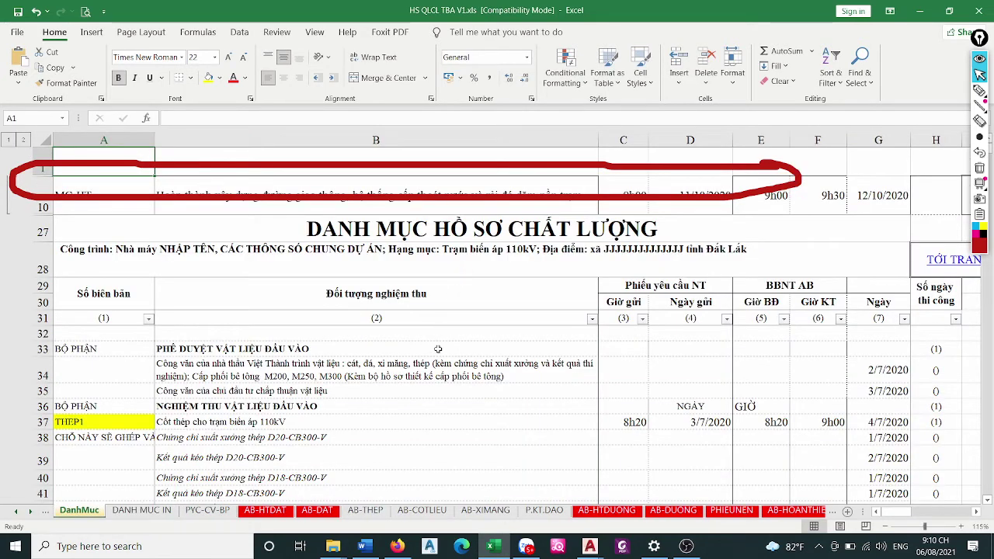
scroll(823, 434, right, 3)
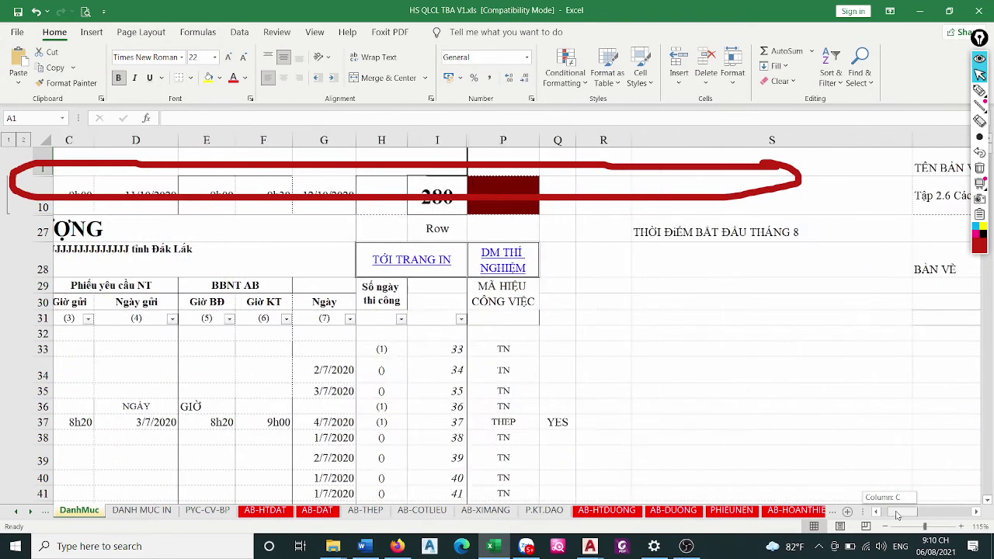
click(980, 120)
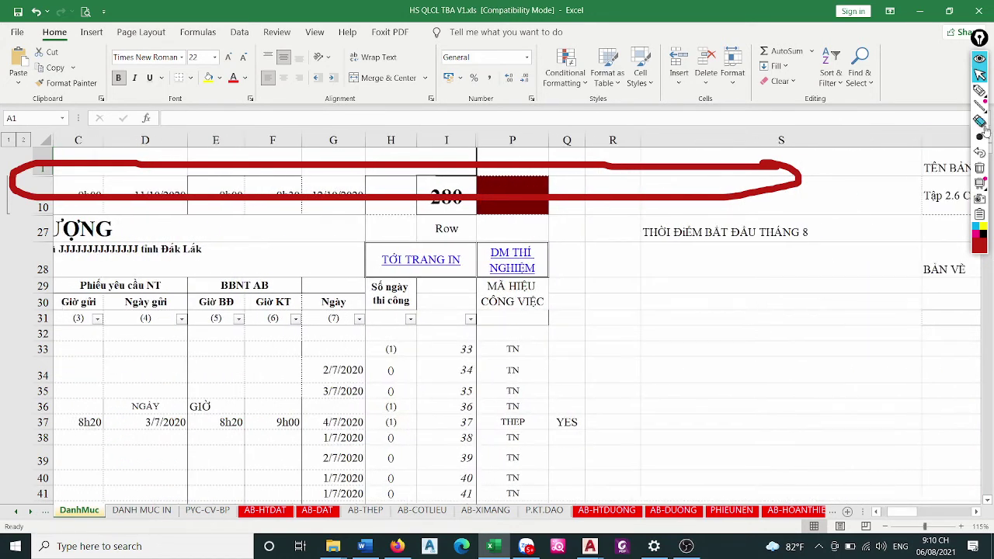
click(759, 194)
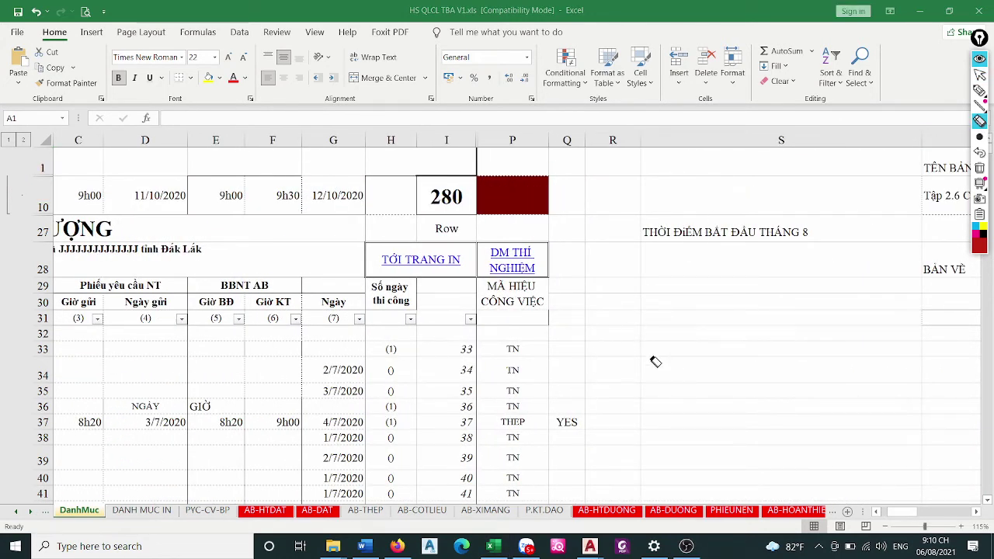
click(980, 90)
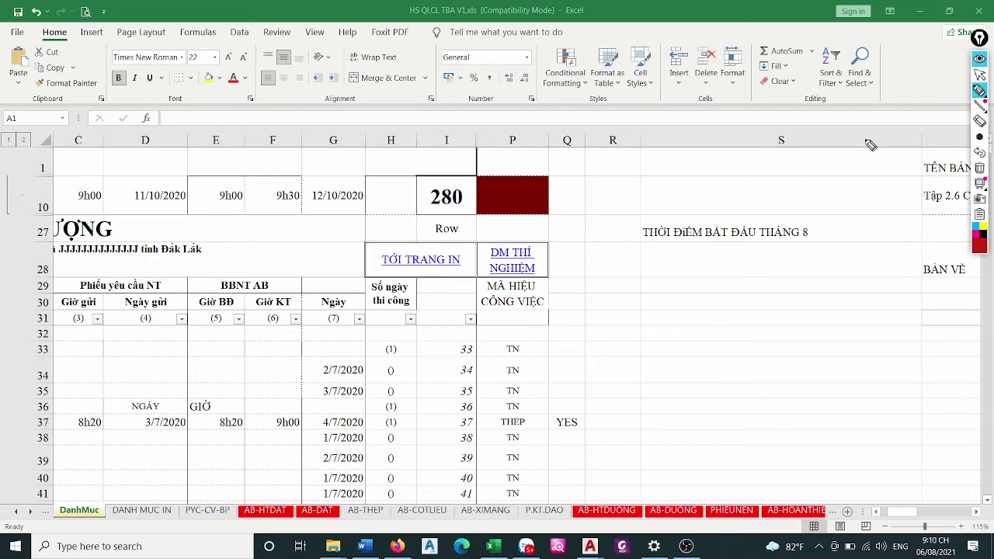
drag(577, 411, 600, 414)
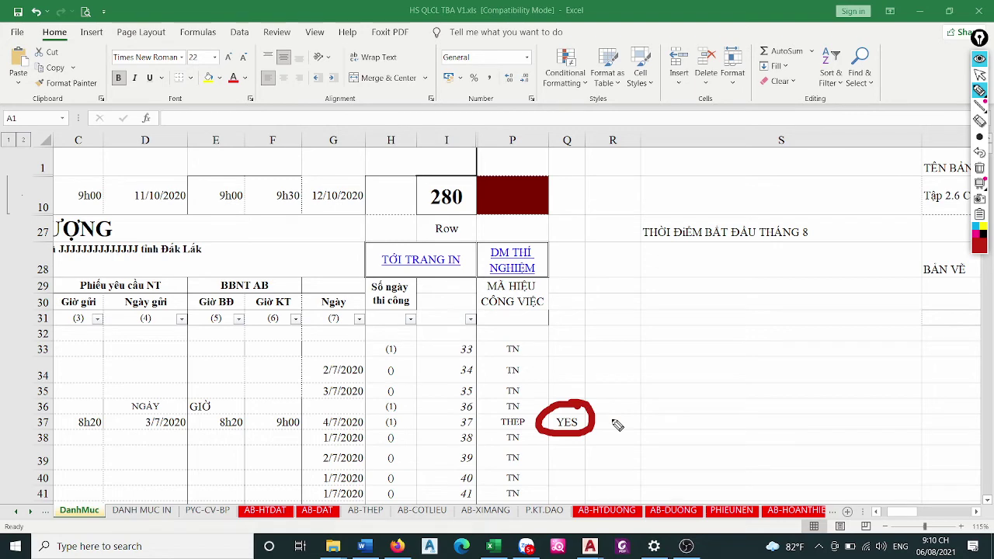
key(Escape)
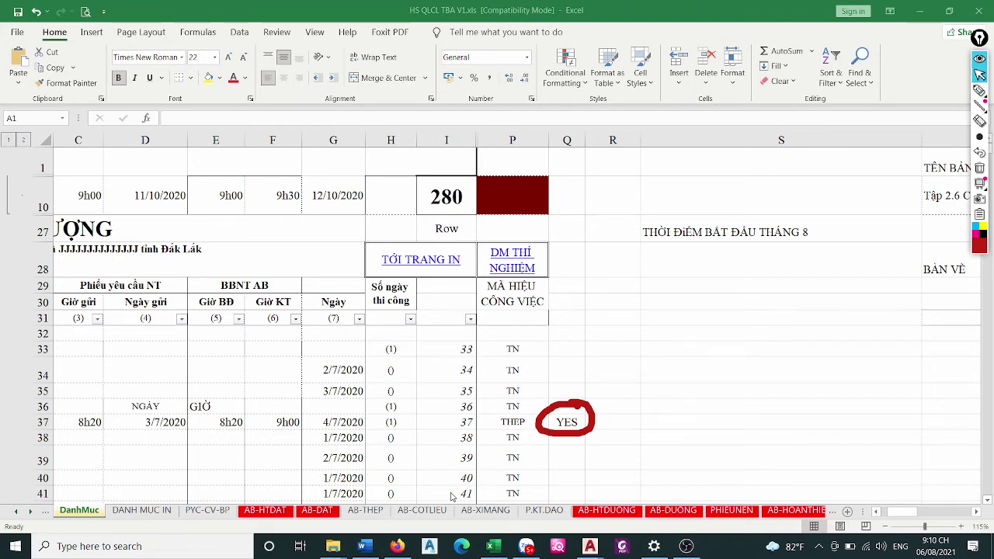
click(435, 268)
Write the D16 example note 'VÍ DỤ BÂY GIỜ MÌNH THÊM TN VÀO NHÉ'
click(980, 167)
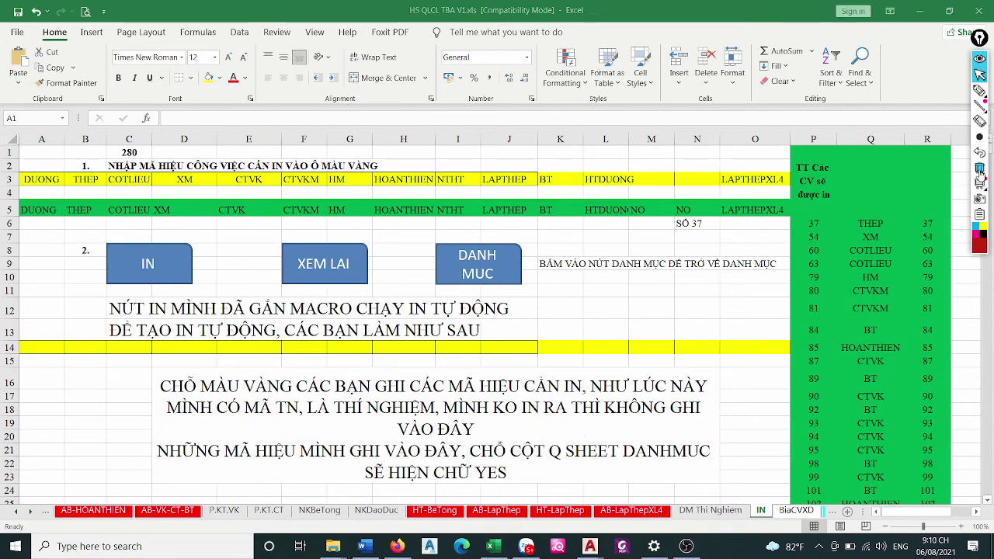
click(492, 456)
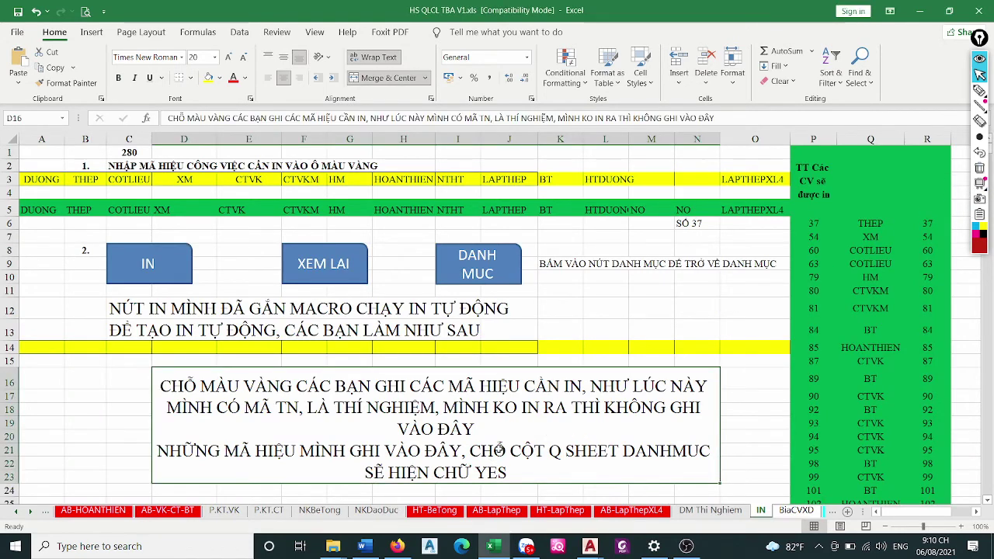
text(VÍ DỤ B)
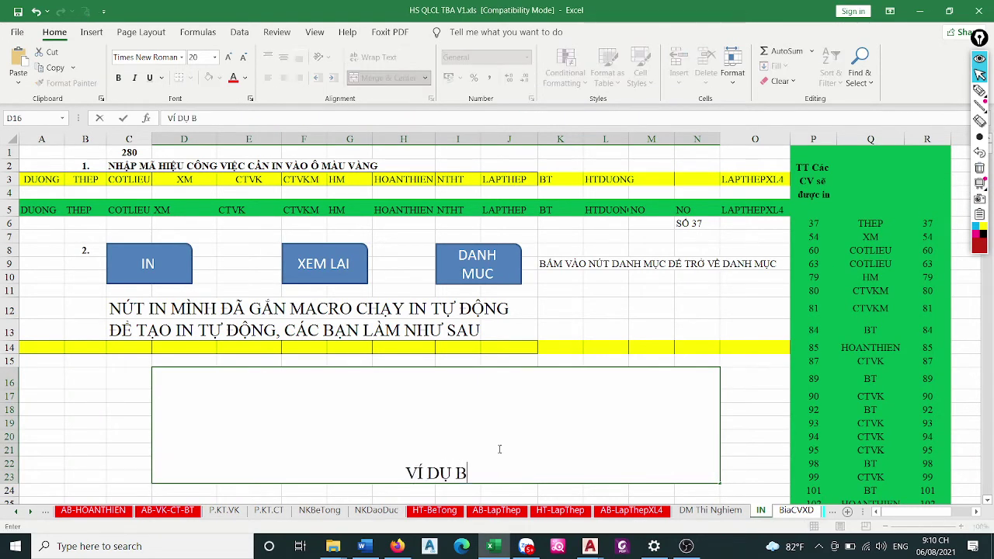
text(ÂY GIỜ MI)
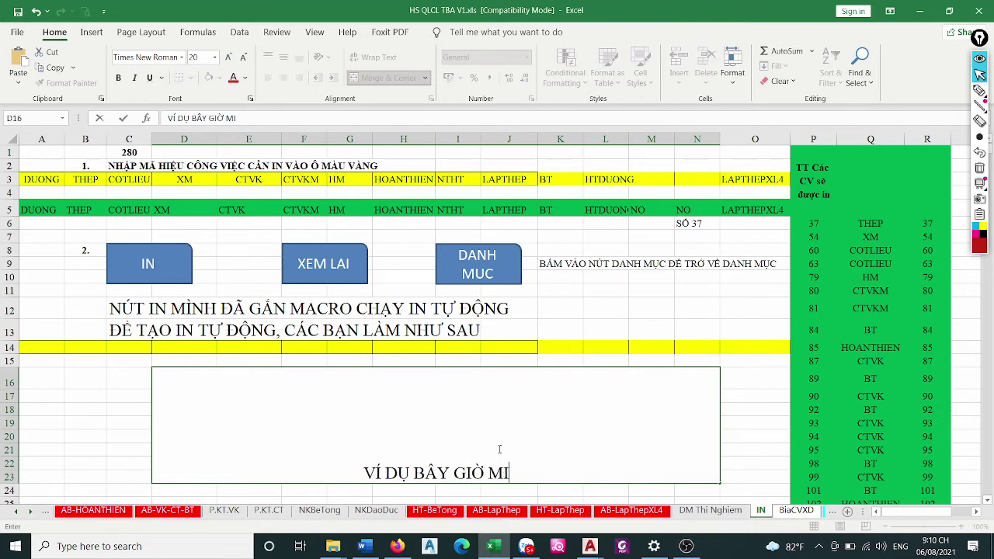
key(BackSpace)
text(ÌNH THÊ)
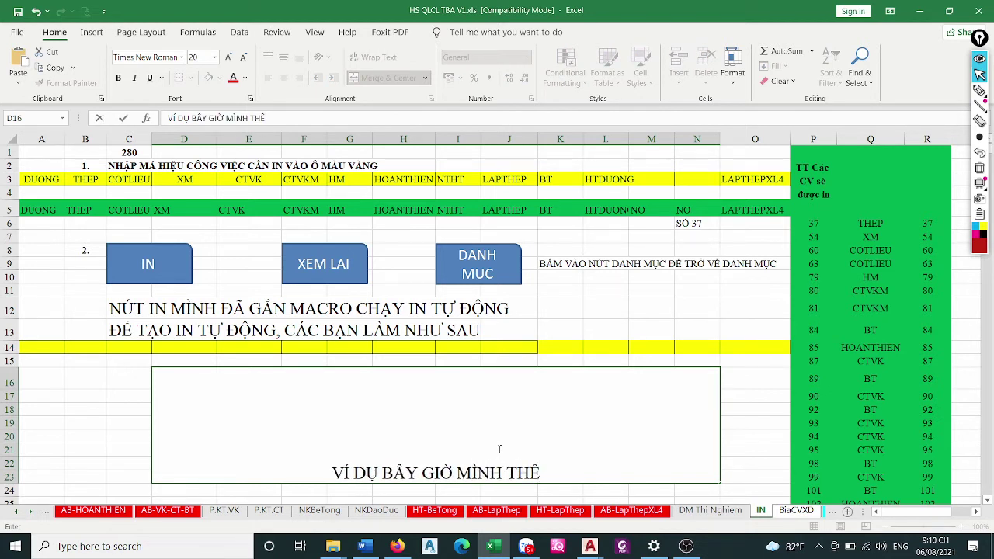
text(M TN)
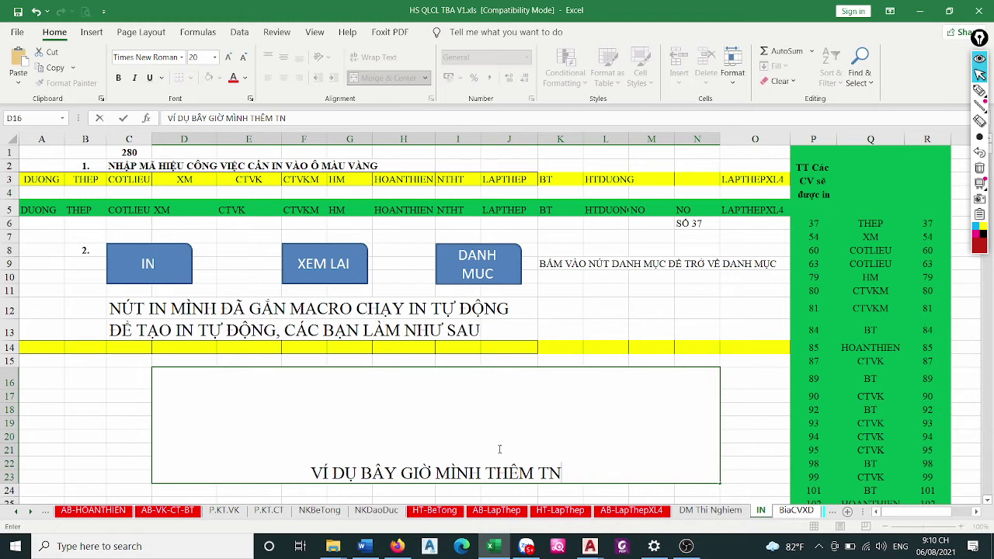
text( VÀO)
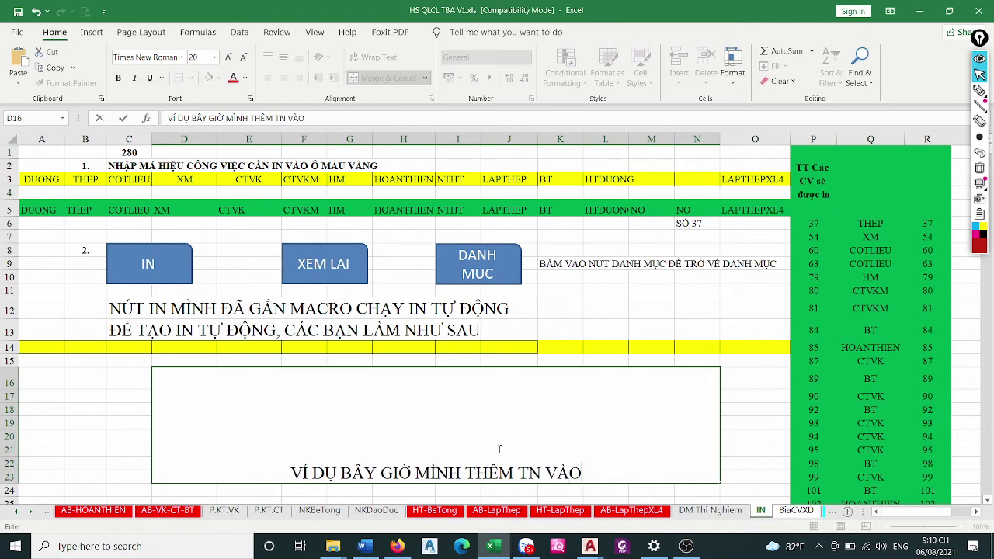
text( NHÉ)
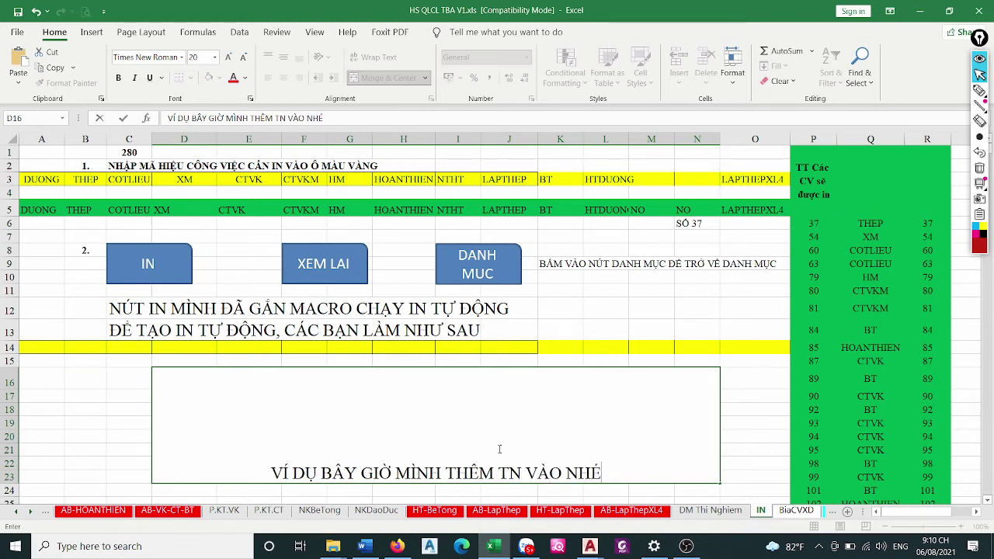
key(Return)
Change the code in K3 from BT to TN
click(552, 181)
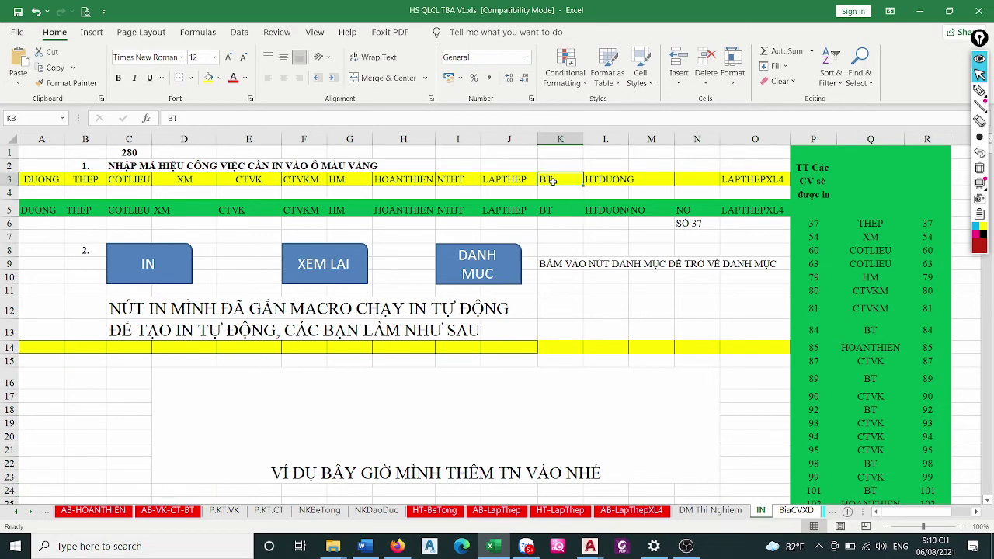
text(T)
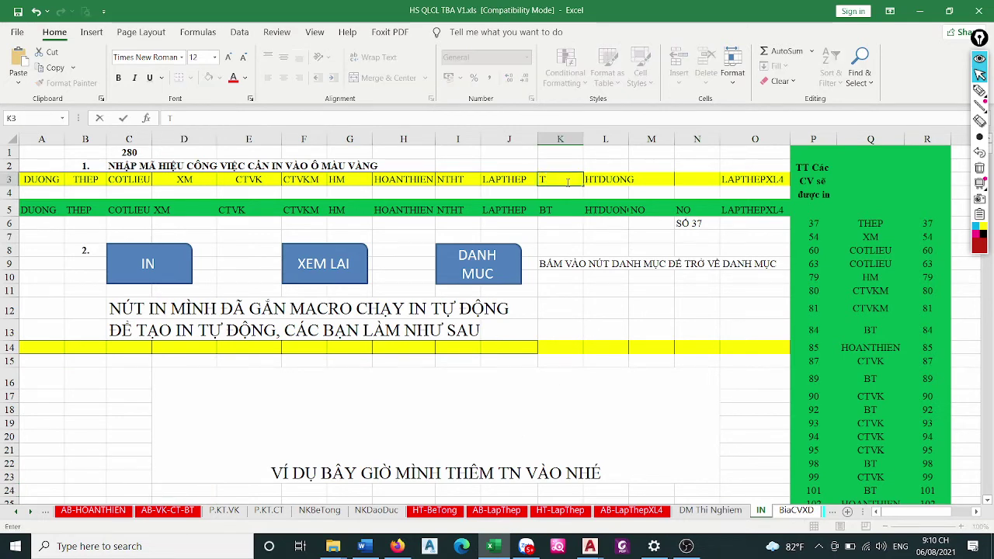
click(608, 222)
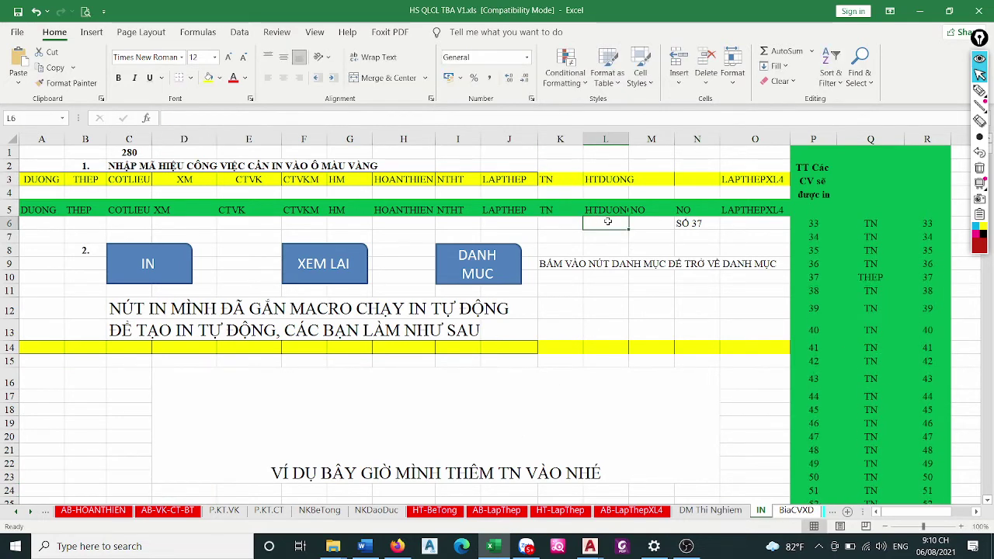
click(483, 267)
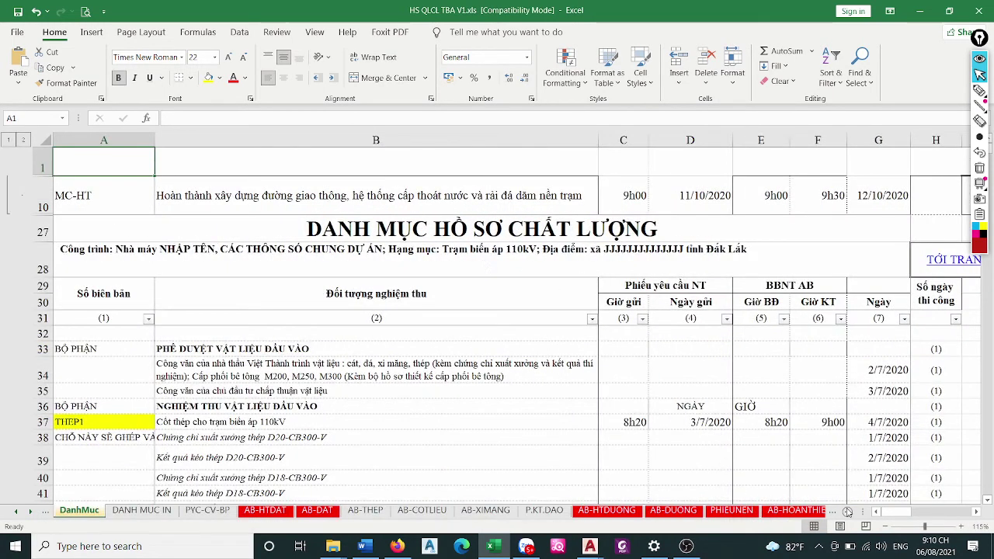
drag(893, 511, 901, 511)
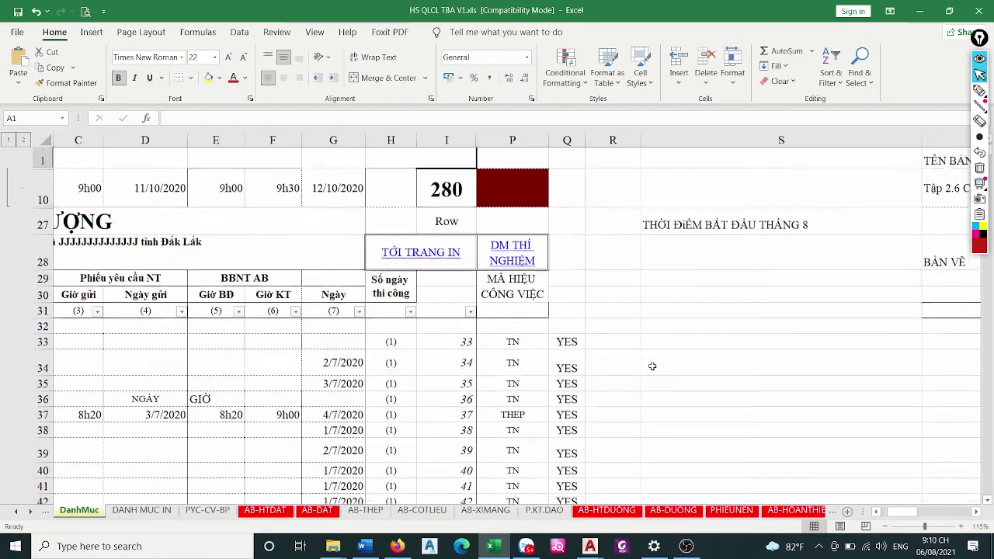
scroll(653, 366, down, 1)
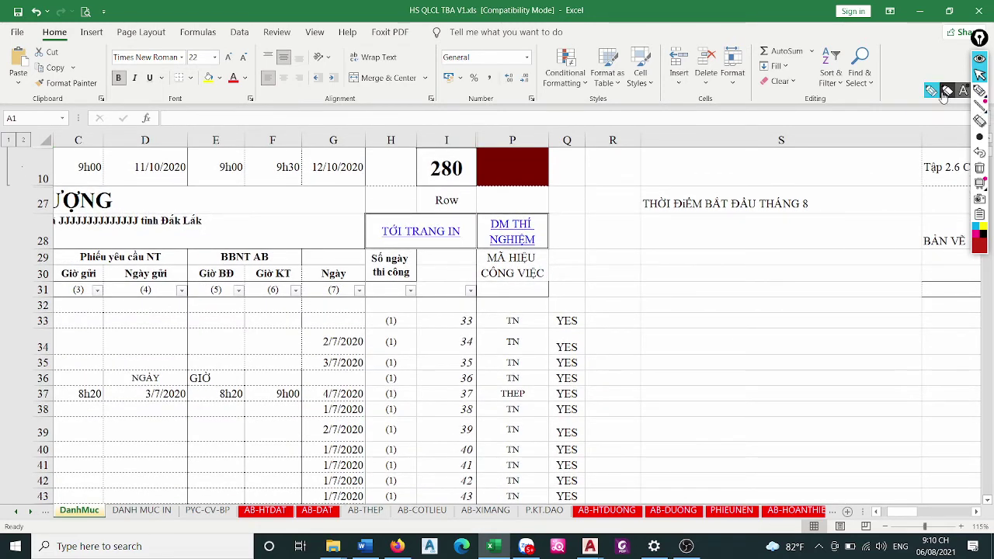
click(980, 90)
mouse_move(591, 301)
mouse_down()
mouse_move(525, 420)
mouse_move(628, 400)
mouse_move(548, 292)
mouse_up()
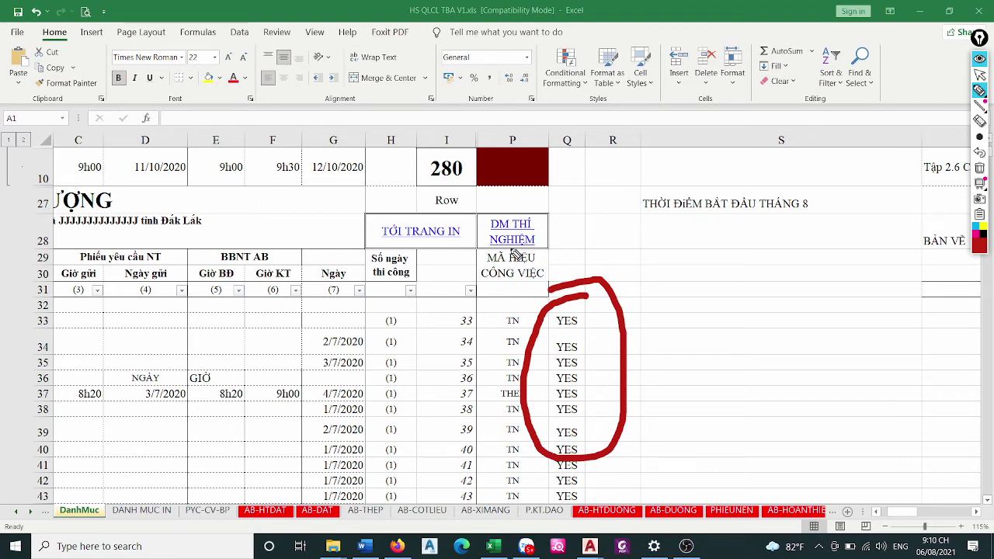
Append ', BÂY GIỜ SAU TN CŨNG ĐÃ CÓ CHỮ YES' to the D16 note on the IN sheet
click(449, 237)
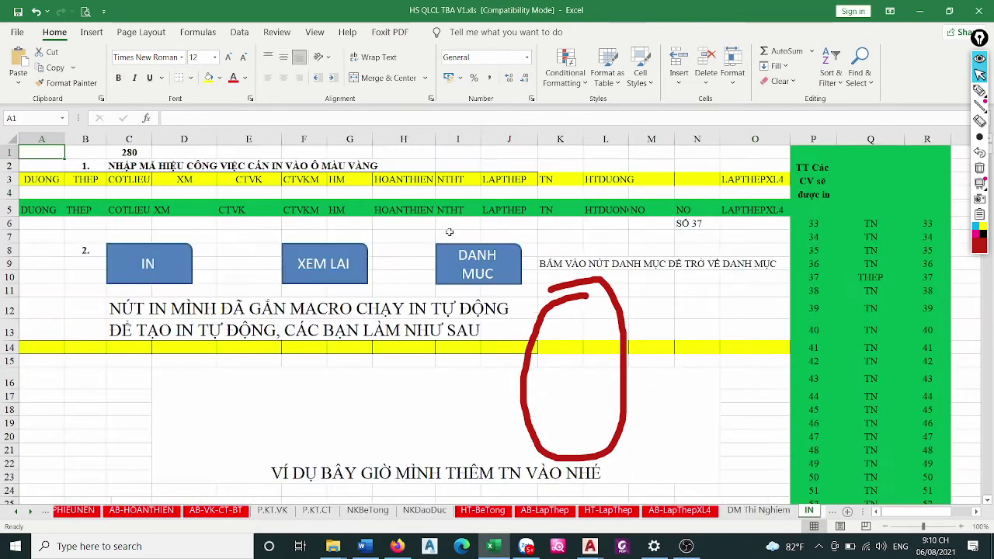
click(978, 168)
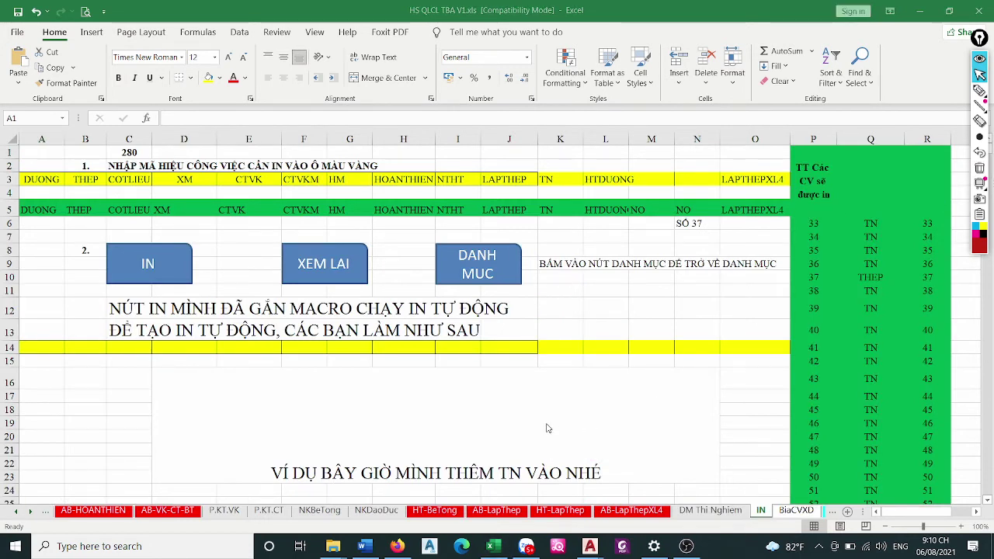
click(511, 432)
double_click(616, 458)
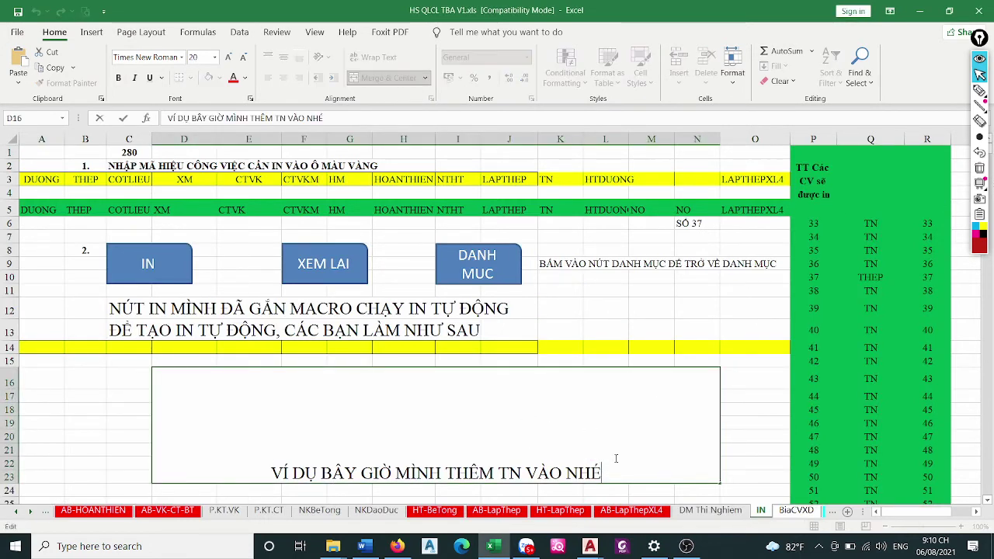
text(, BÂY)
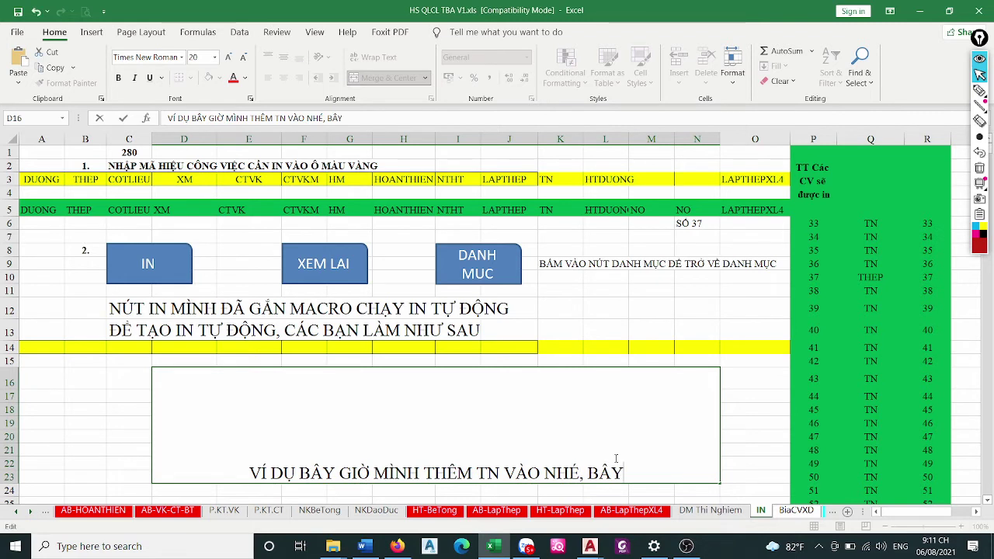
text( GIỜ S)
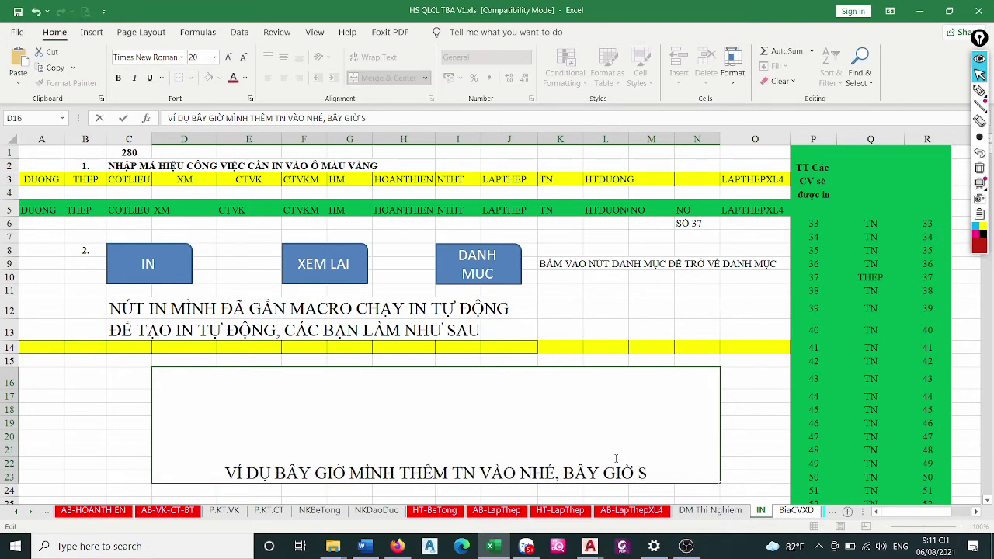
text(AU T)
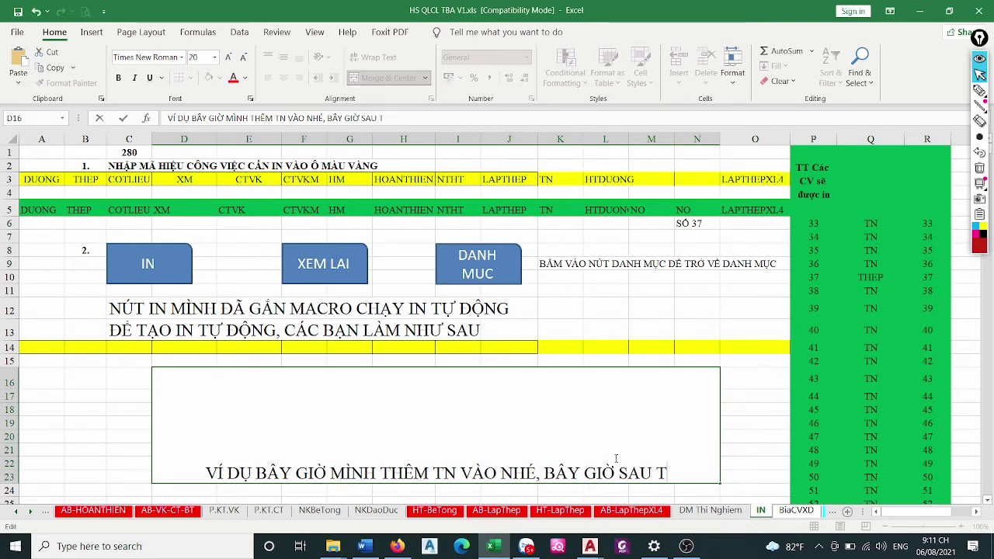
text(N CŨNG)
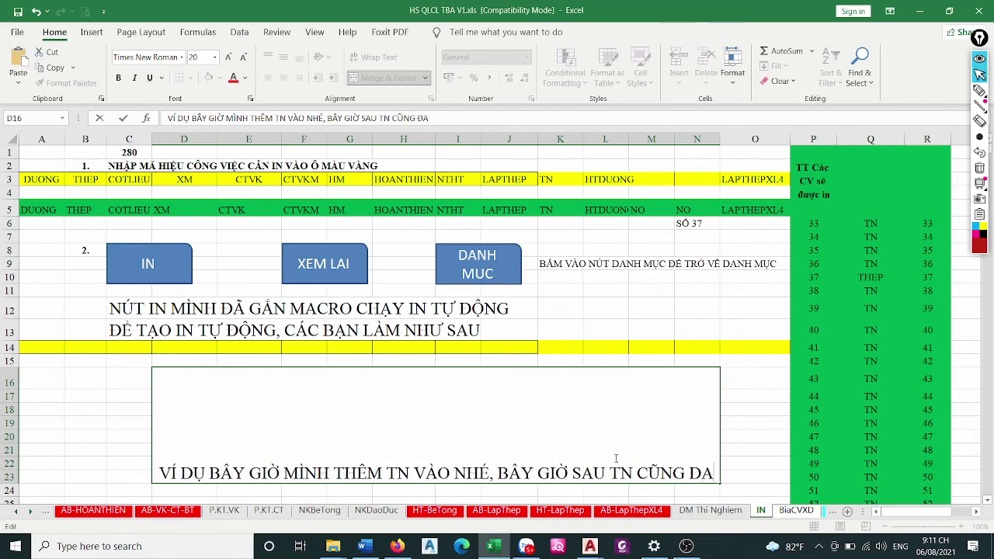
text( ĐÃ CÓ CHƯ)
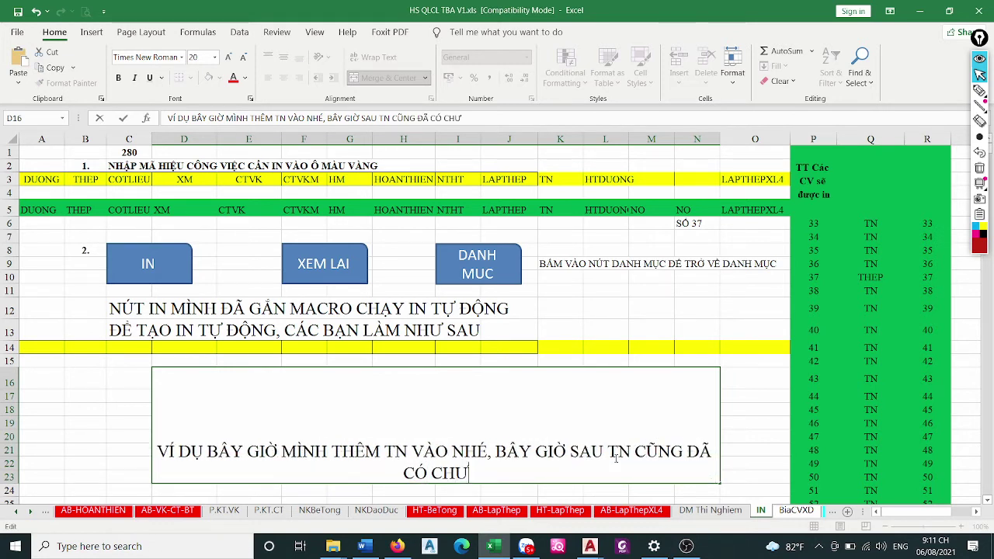
key(BackSpace)
text(Ữ YES)
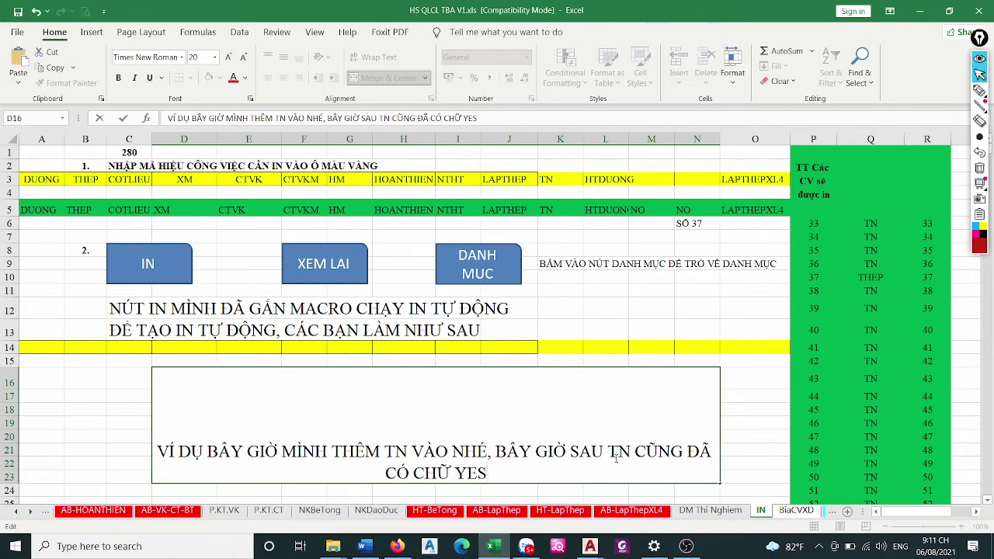
key(Return)
click(125, 392)
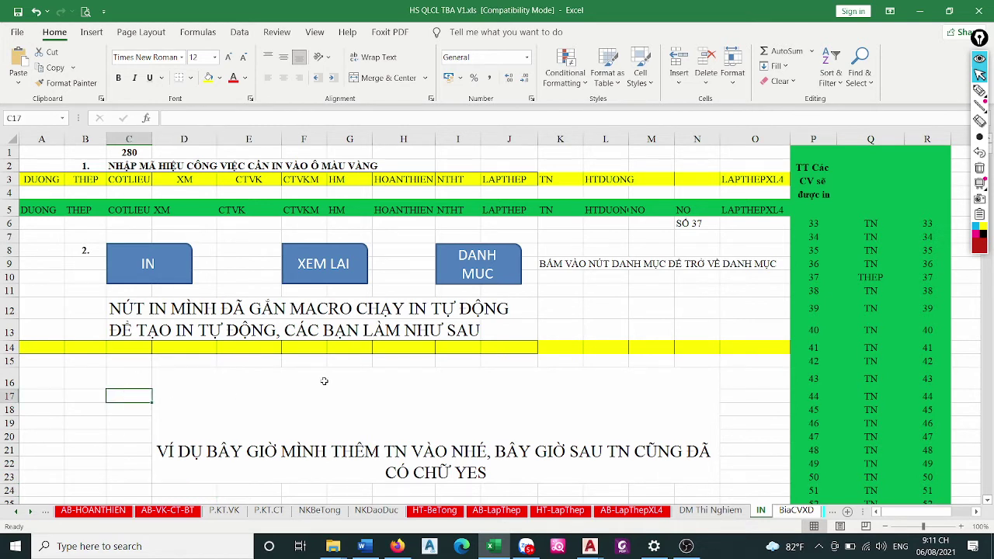
click(414, 433)
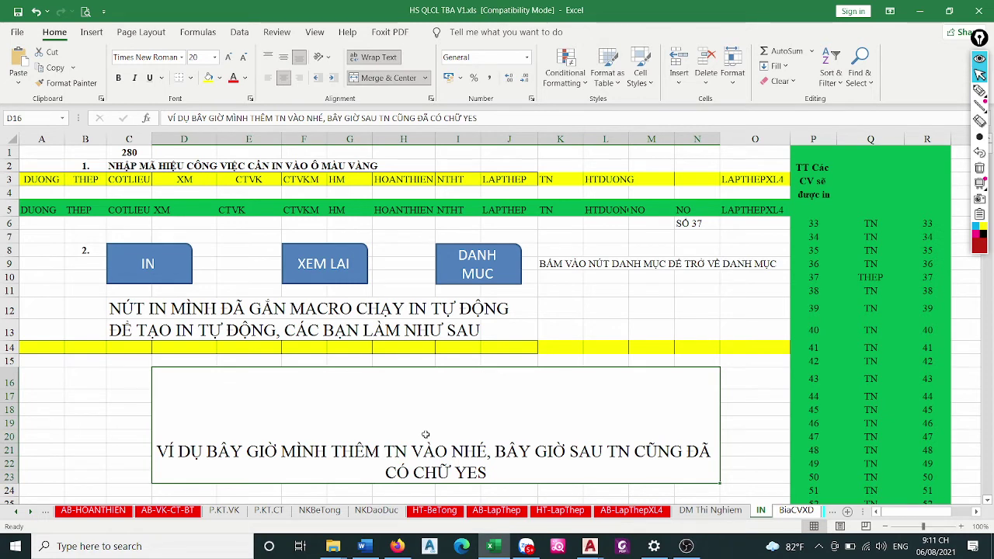
scroll(427, 433, down, 1)
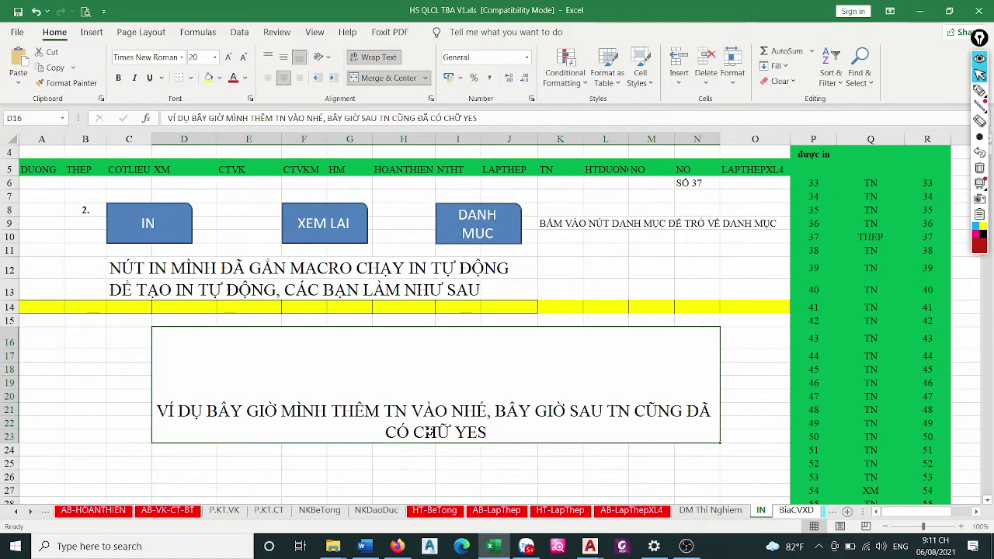
Add a D16 line saying YES-tagged codes get listed in column Q of this IN sheet
double_click(489, 434)
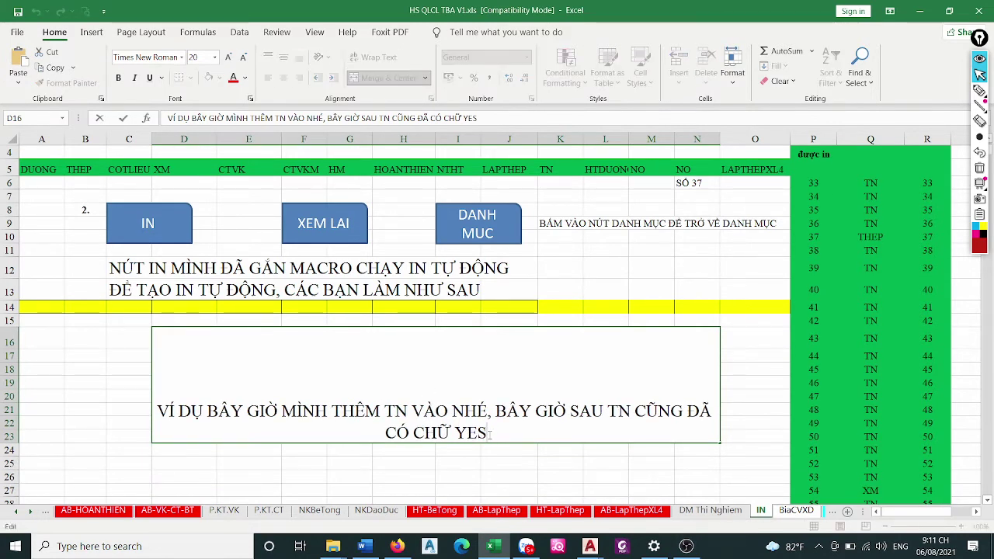
key(alt+Return)
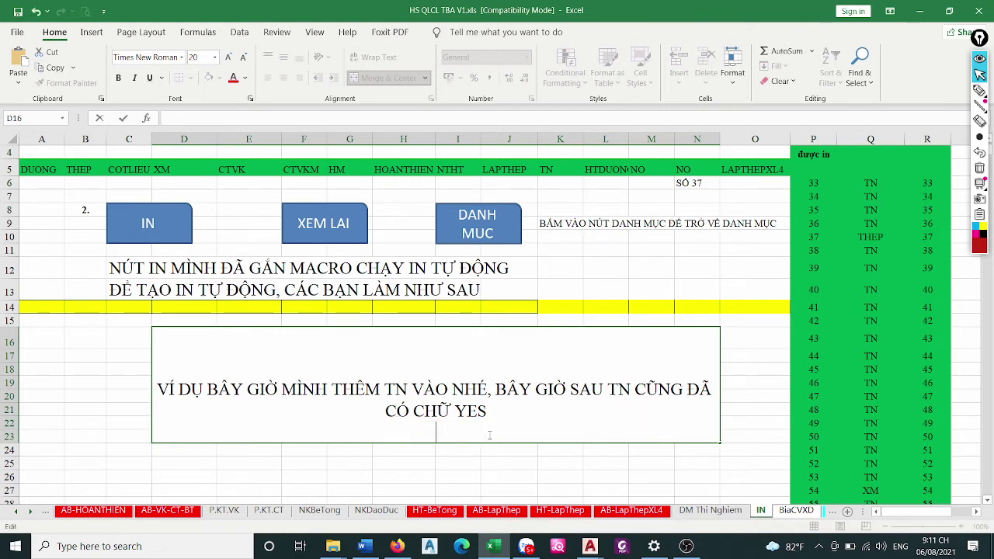
text(TẤT )
text(CÁC CÁC M)
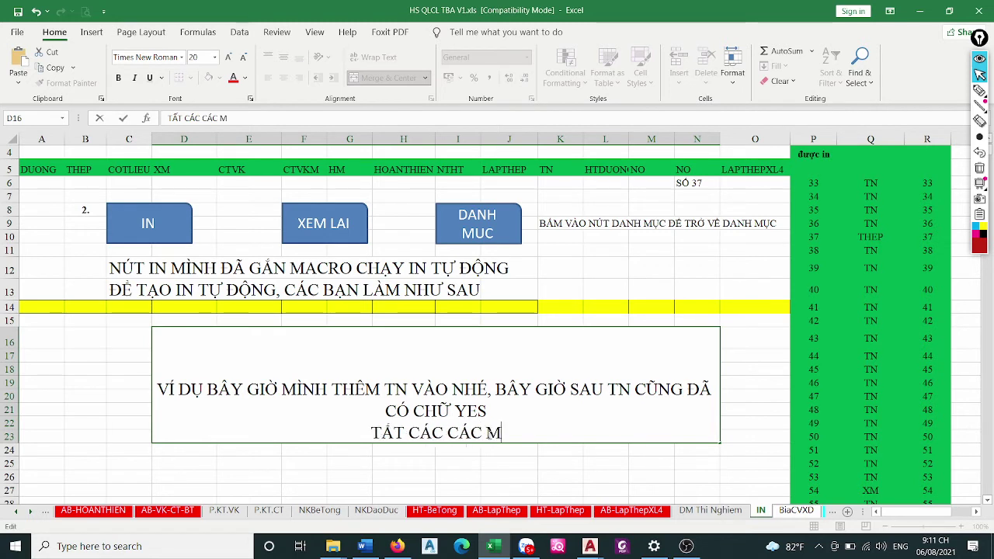
text(Ã HIỆU C)
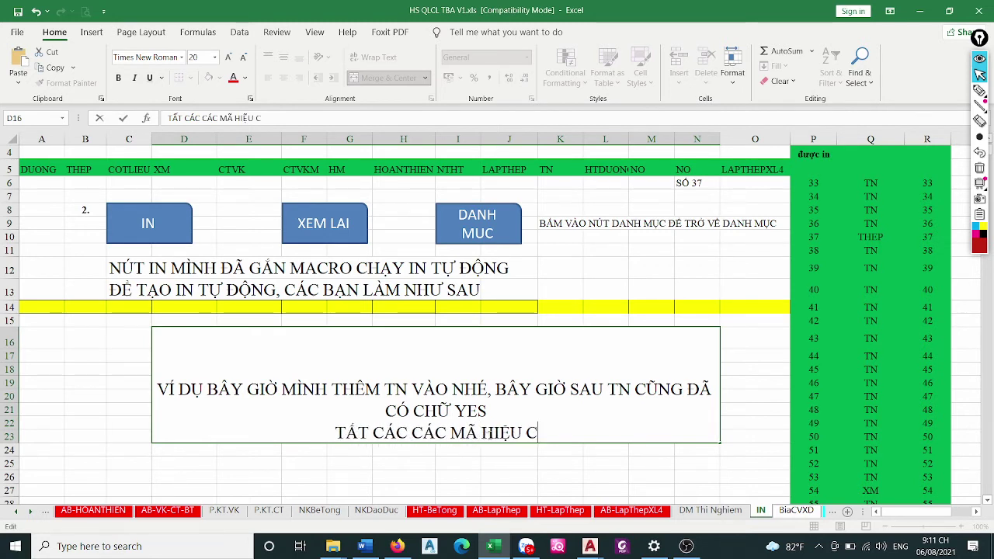
text(Ó CHƯỮ)
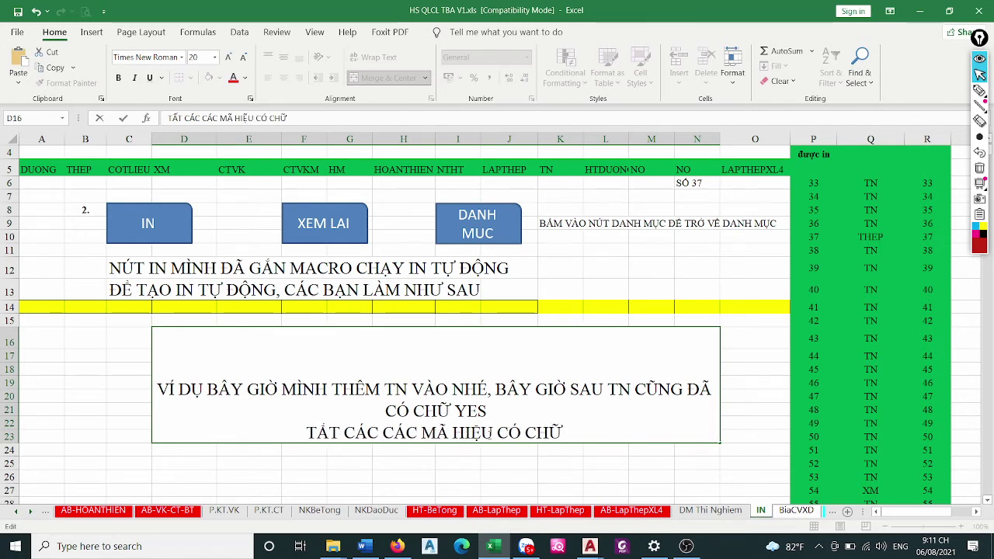
text( YES)
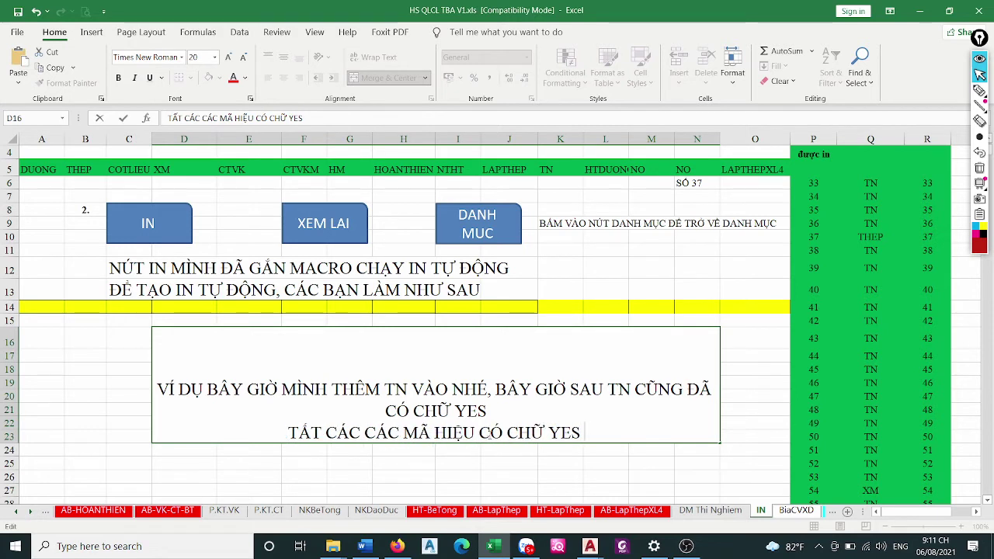
text( D)
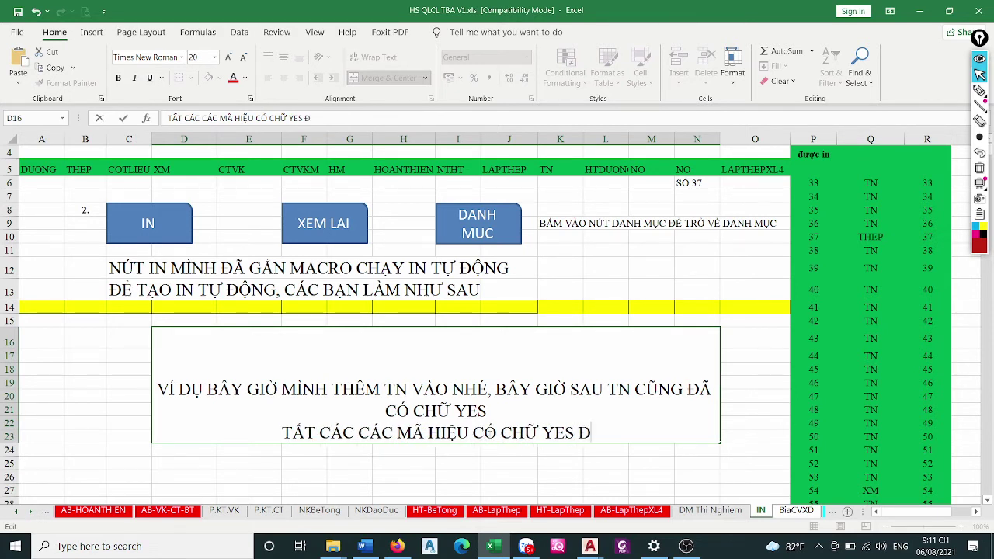
text(ĂNG SAU)
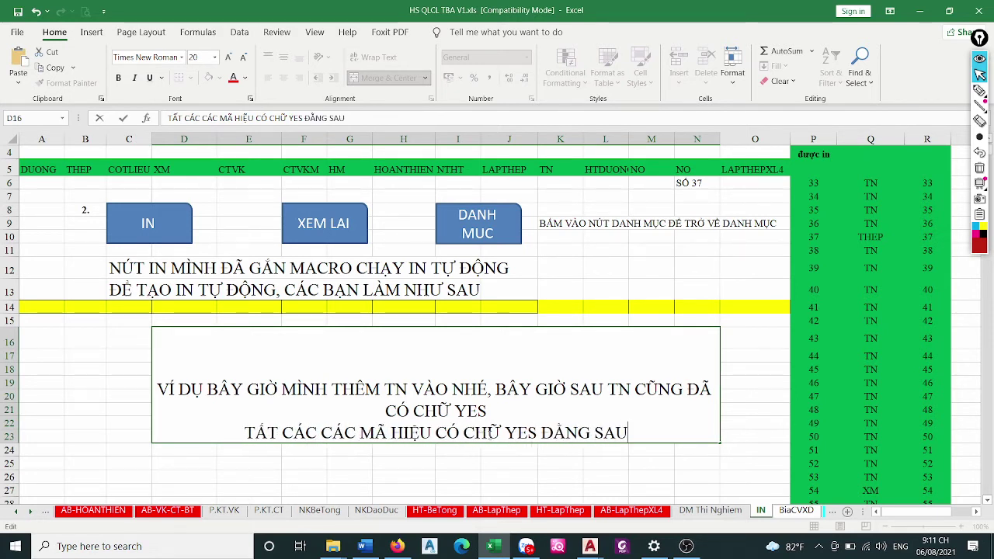
text( SẼ Đ)
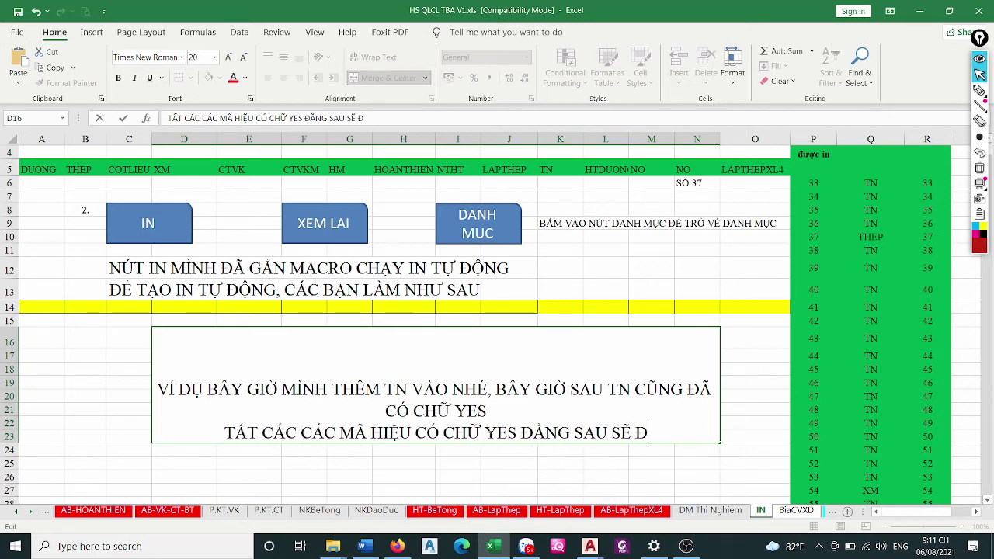
text(ƯƠC LIỆ)
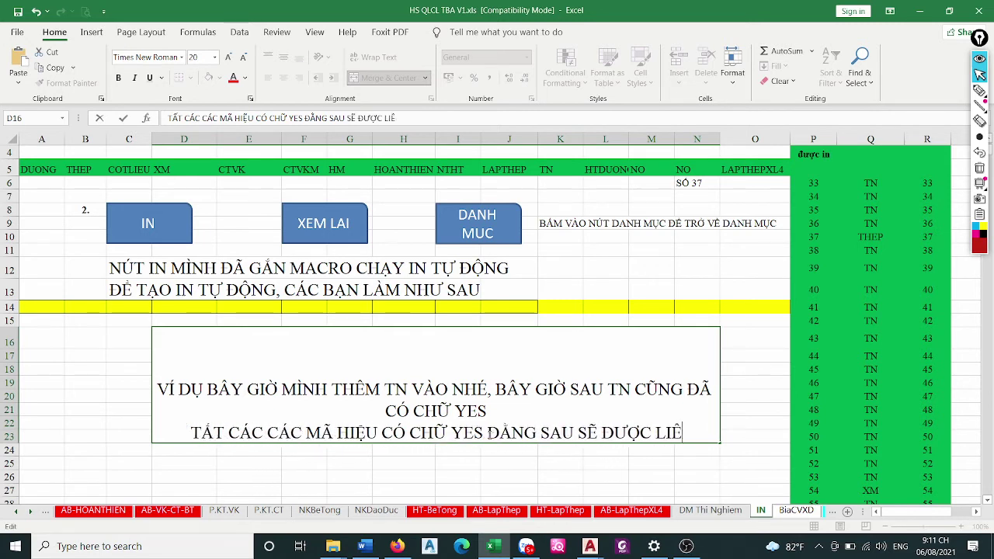
text(T KÊ)
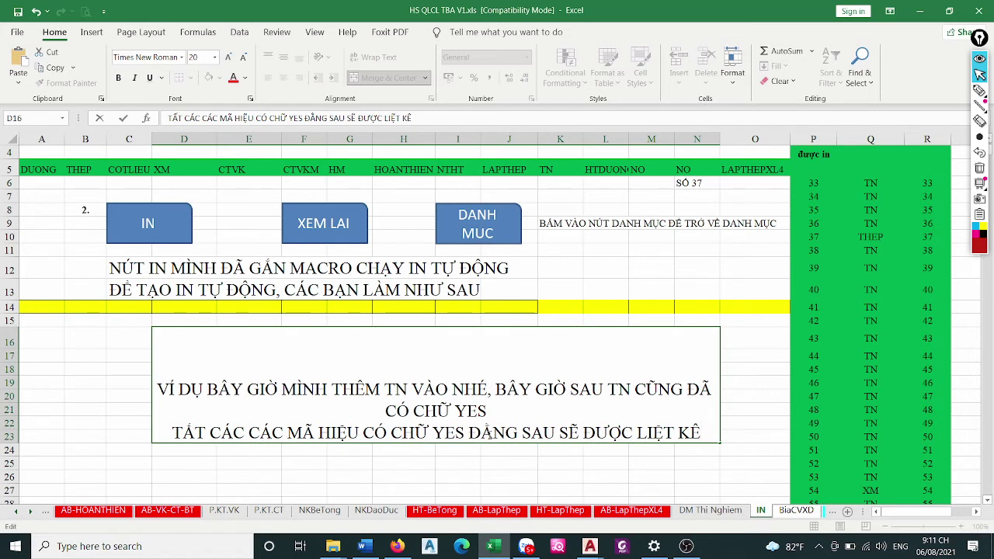
text( VÀO)
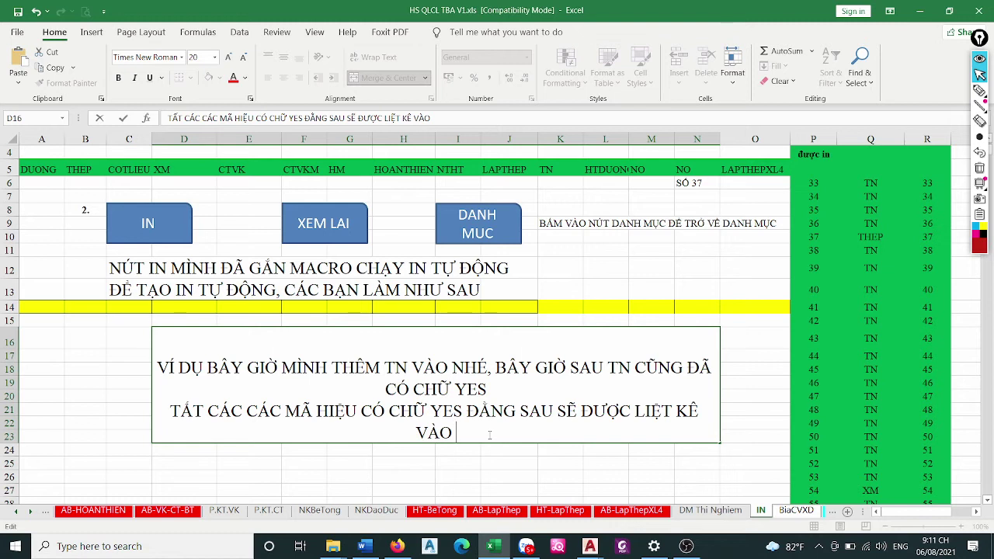
text(CÔ)
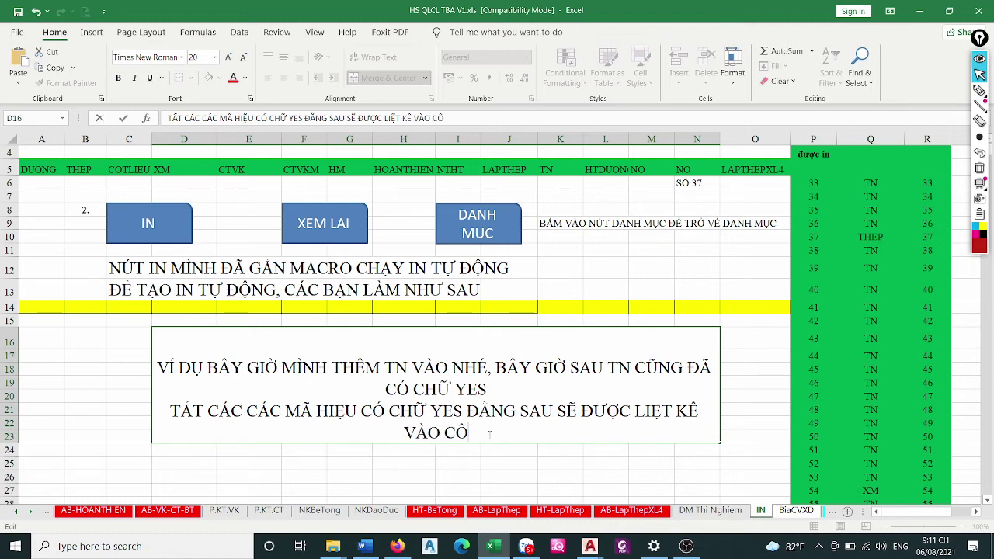
key(BackSpace)
text(ỘT Q)
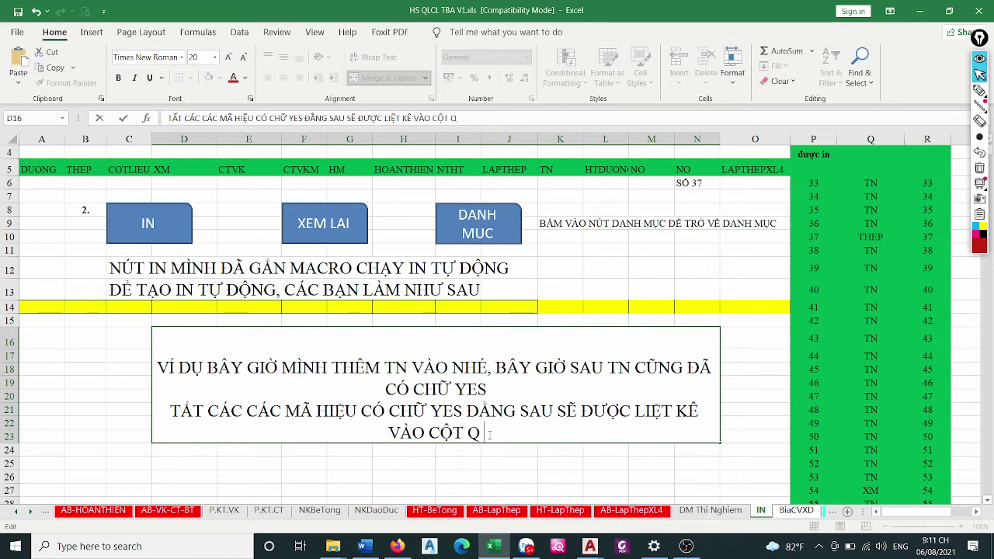
text( CỦA SHÊ)
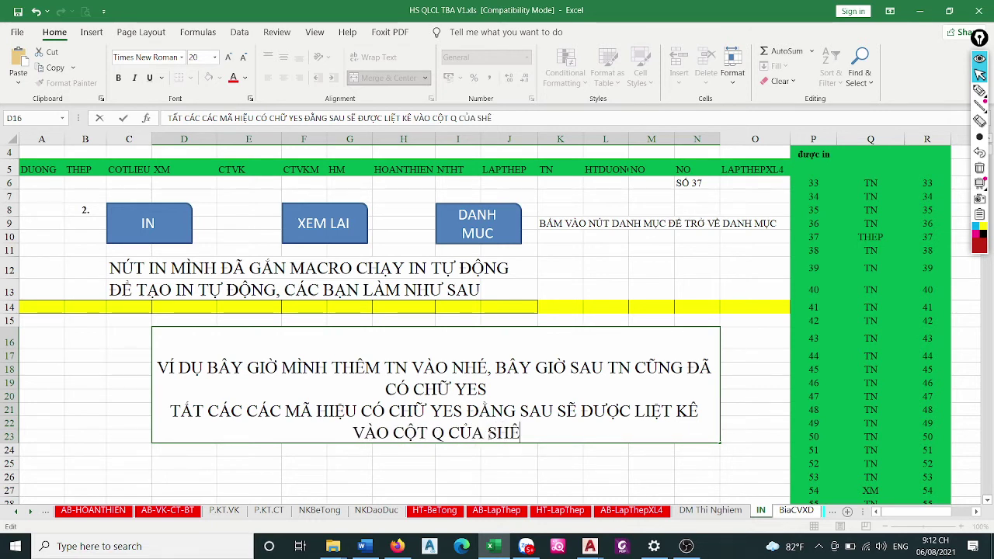
text(T)
key(BackSpace)
key(BackSpace)
text(ÊE)
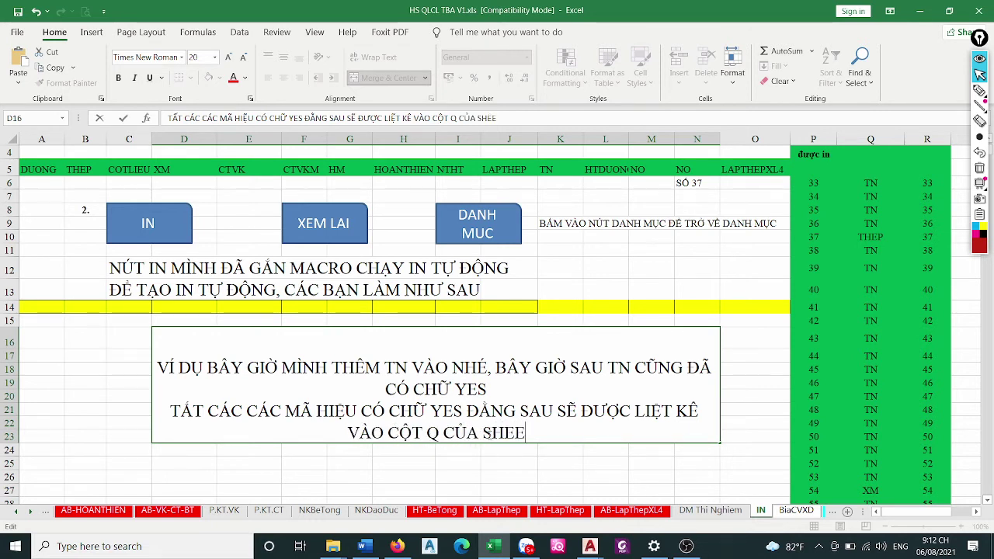
text(T IN NAY)
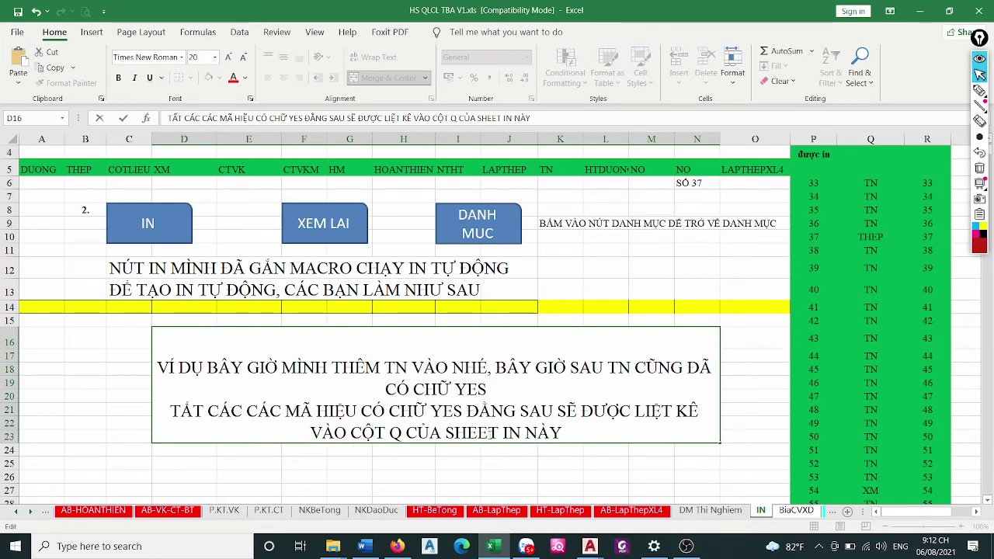
scroll(773, 375, up, 1)
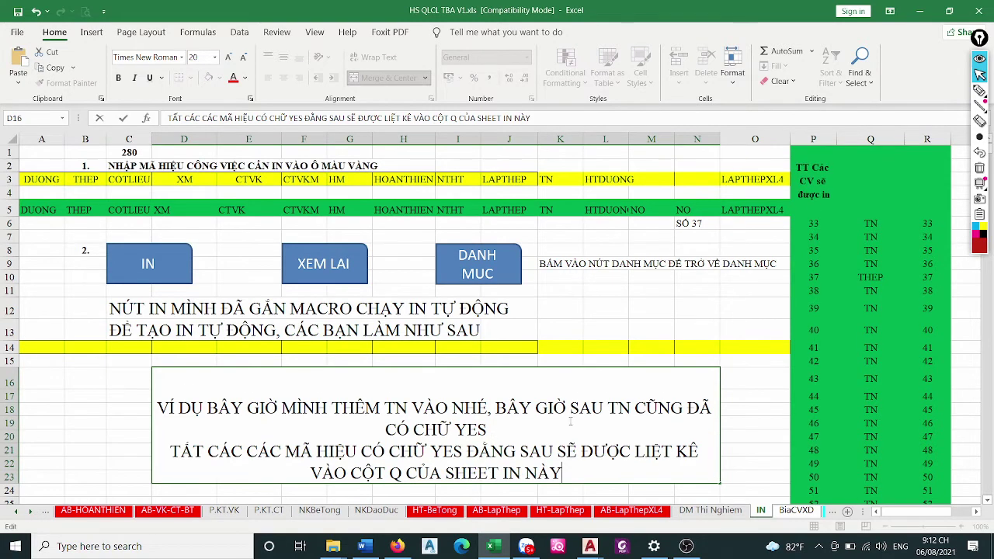
Commit the note, circle column Q's code list in red ink, then reselect D16
click(734, 389)
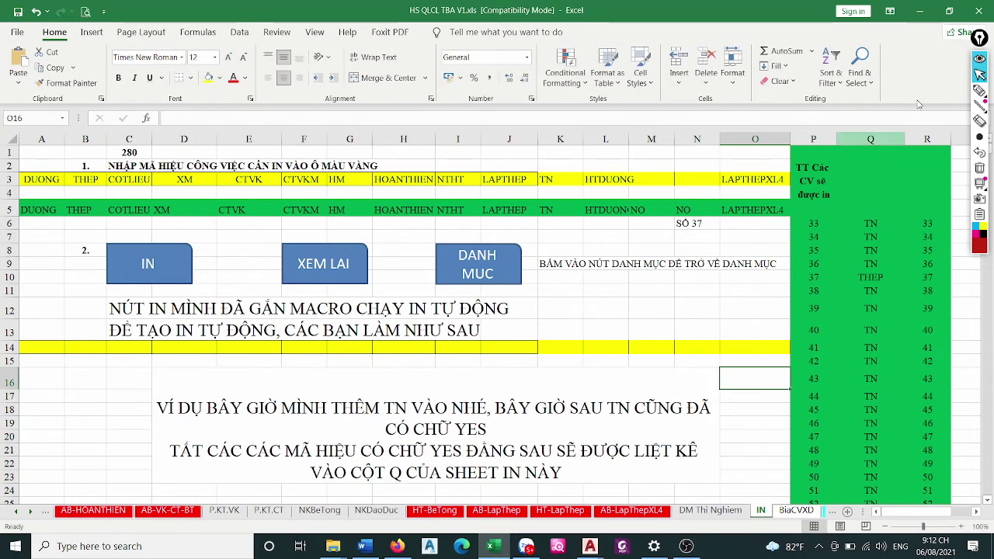
click(979, 91)
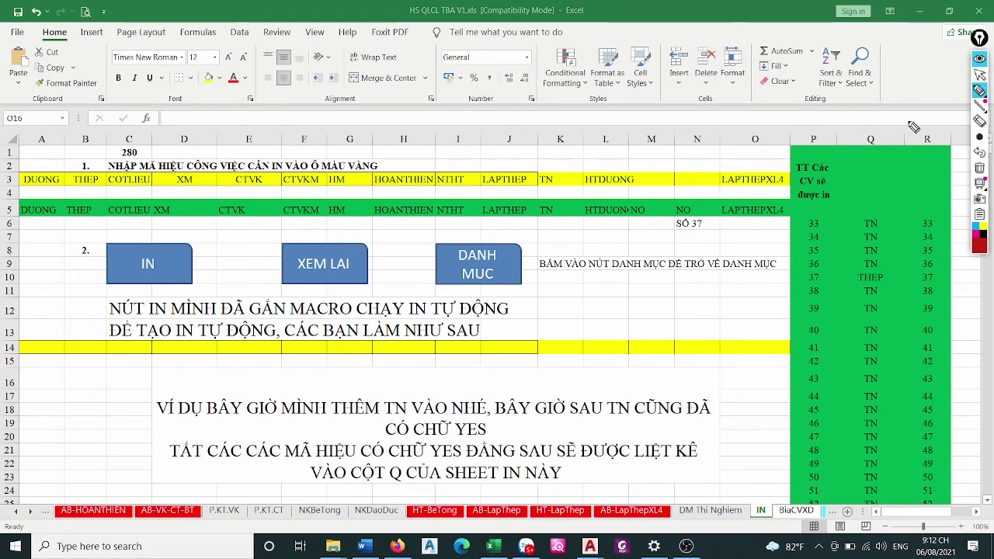
mouse_move(896, 196)
mouse_down()
mouse_move(881, 201)
mouse_move(885, 192)
mouse_up()
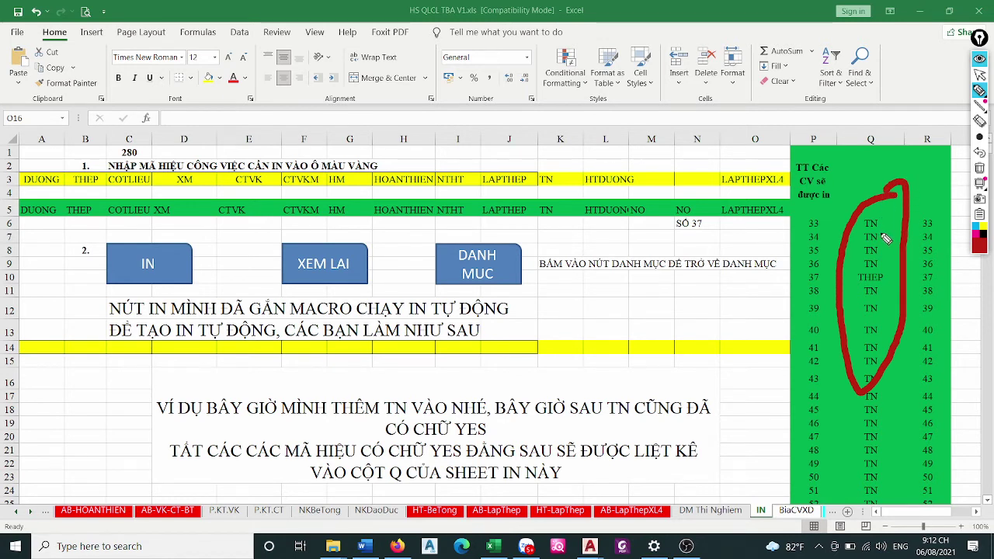
key(Escape)
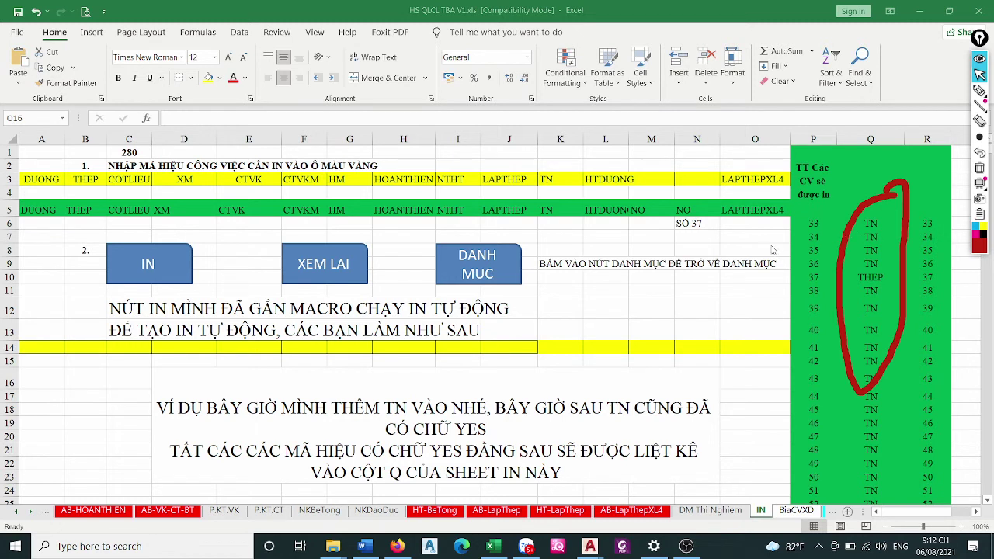
click(530, 439)
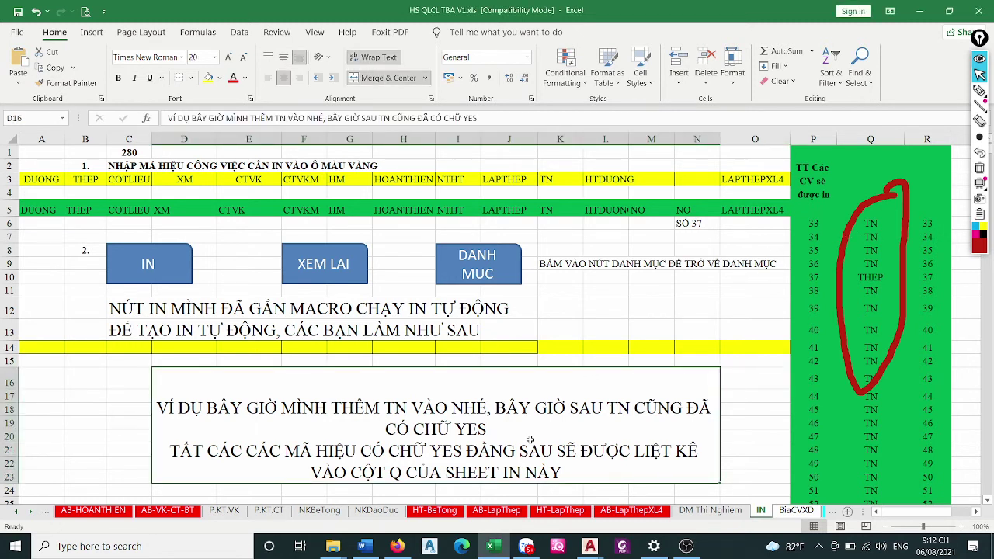
Add a D16 line saying that once TN is removed, TN codes are no longer listed
double_click(563, 471)
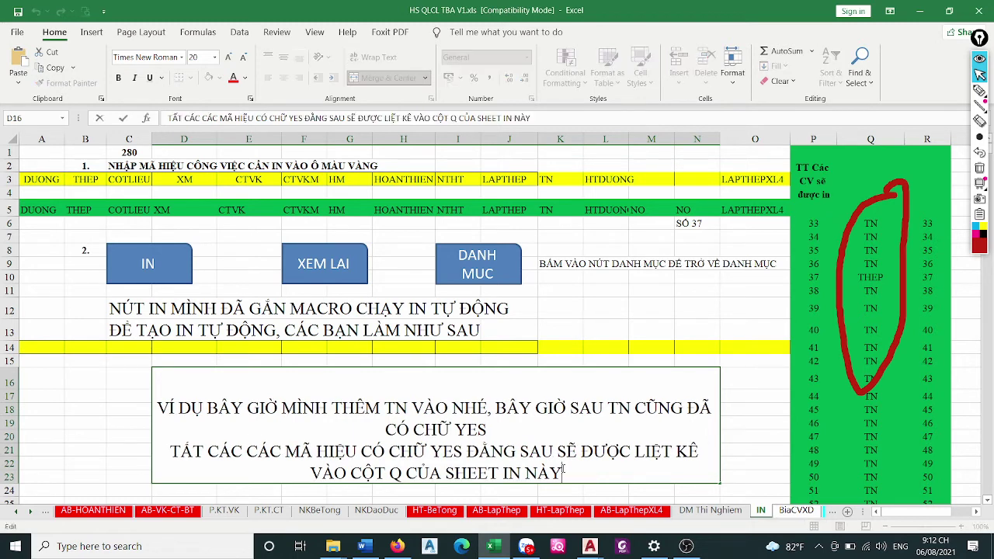
key(alt+Return)
text(B)
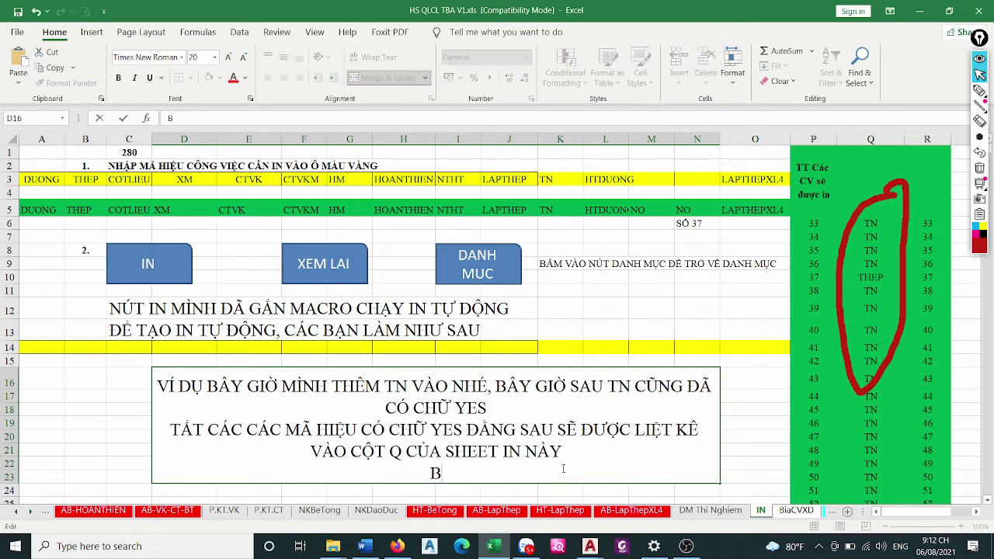
text(ÂY GIOỜ)
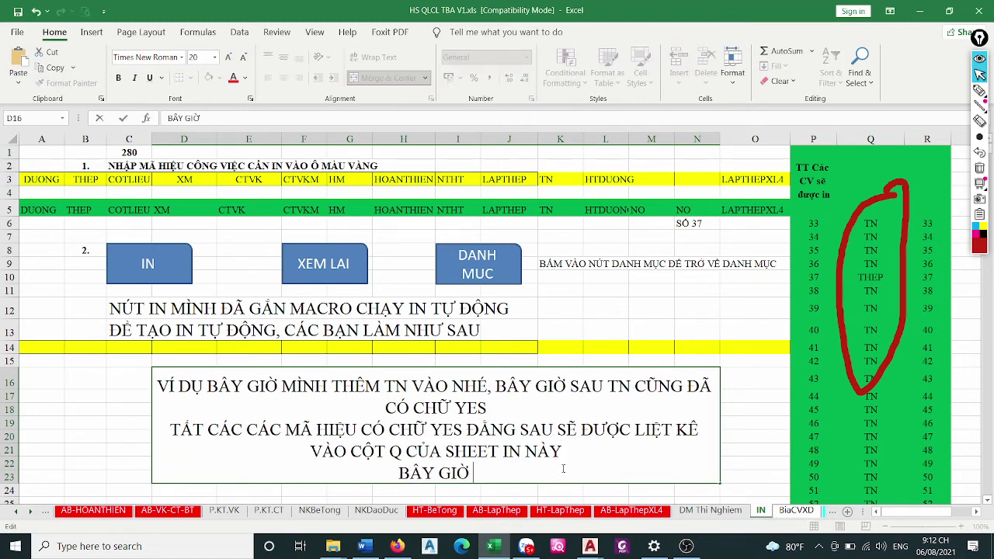
text( MINH BỎ)
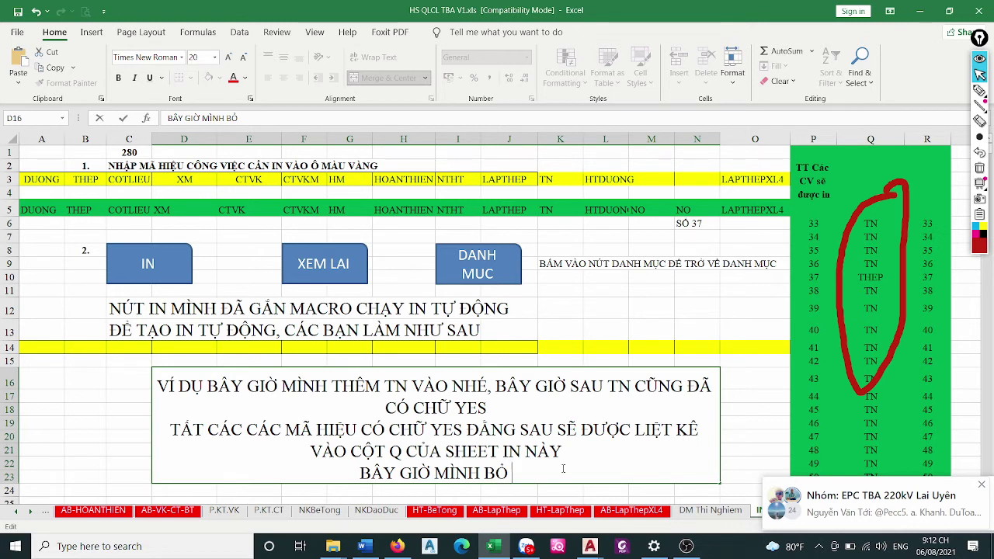
text( TN)
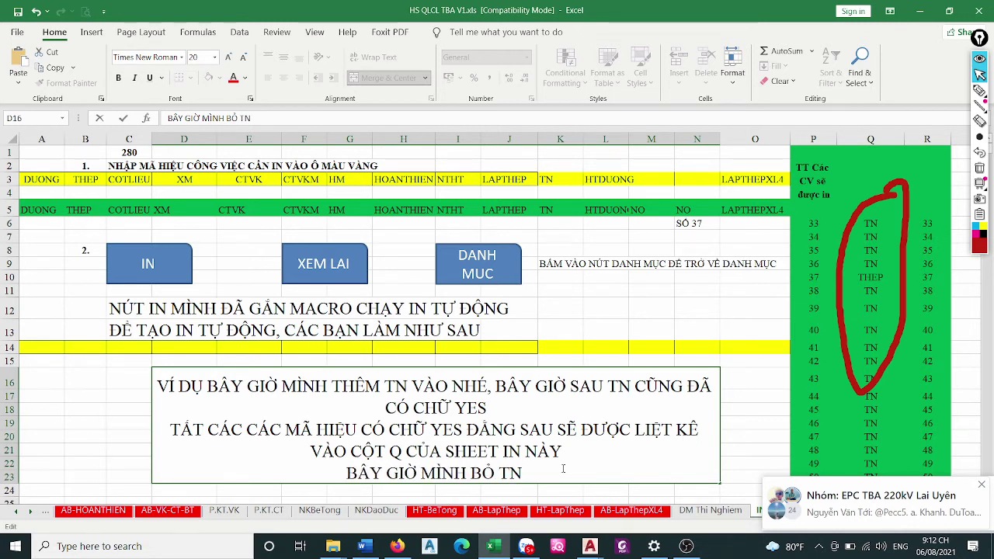
text( DI)
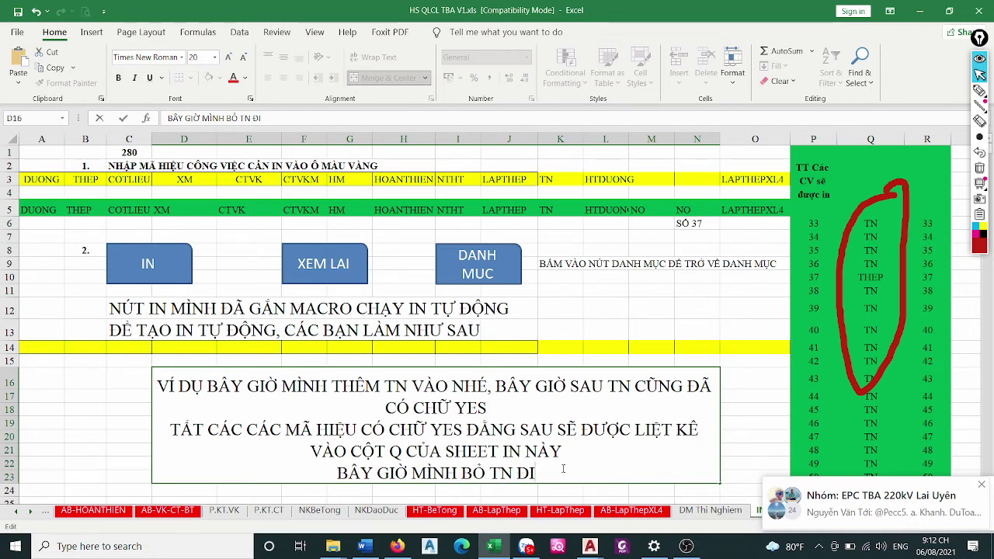
text(, CÁ CAC)
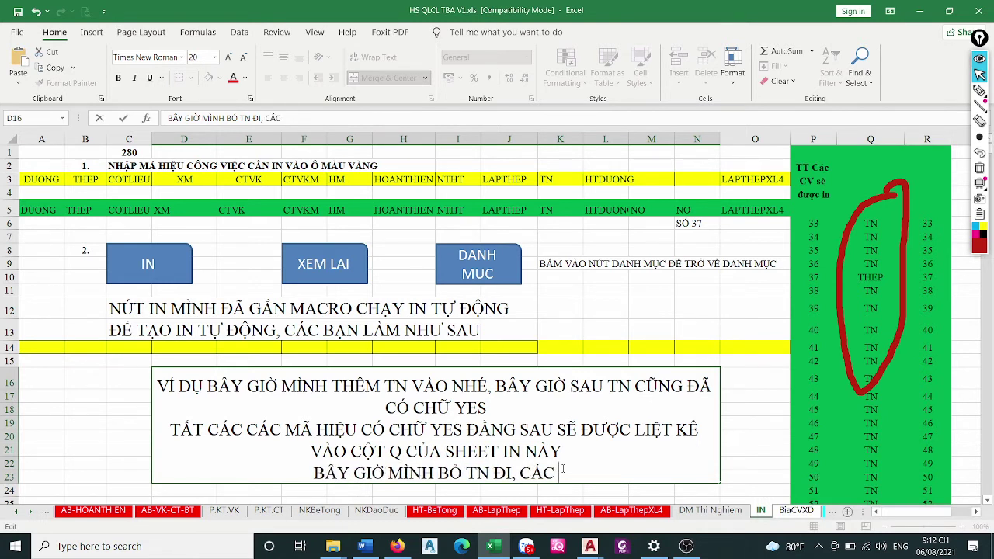
text( MÃ)
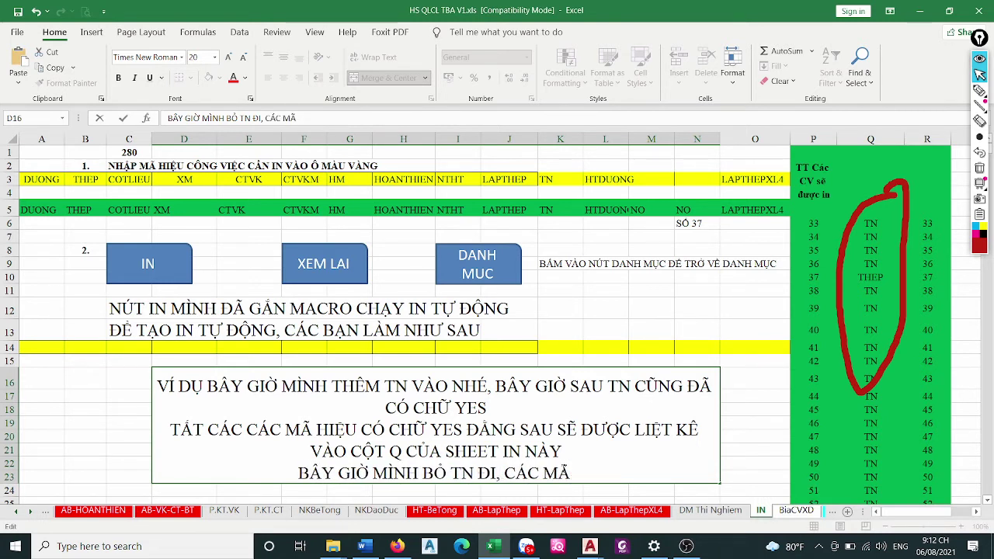
text( TN SẼ )
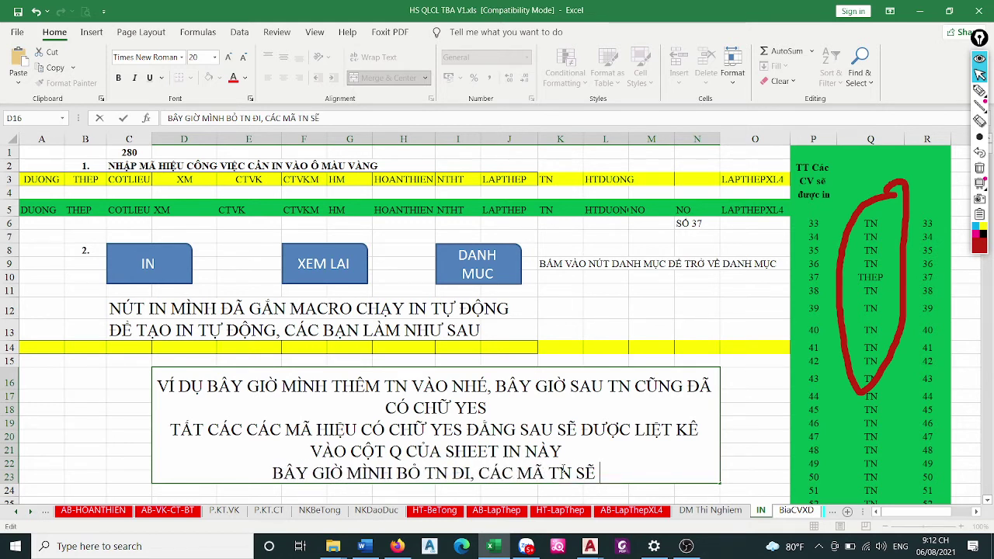
text(KHÔNG DU)
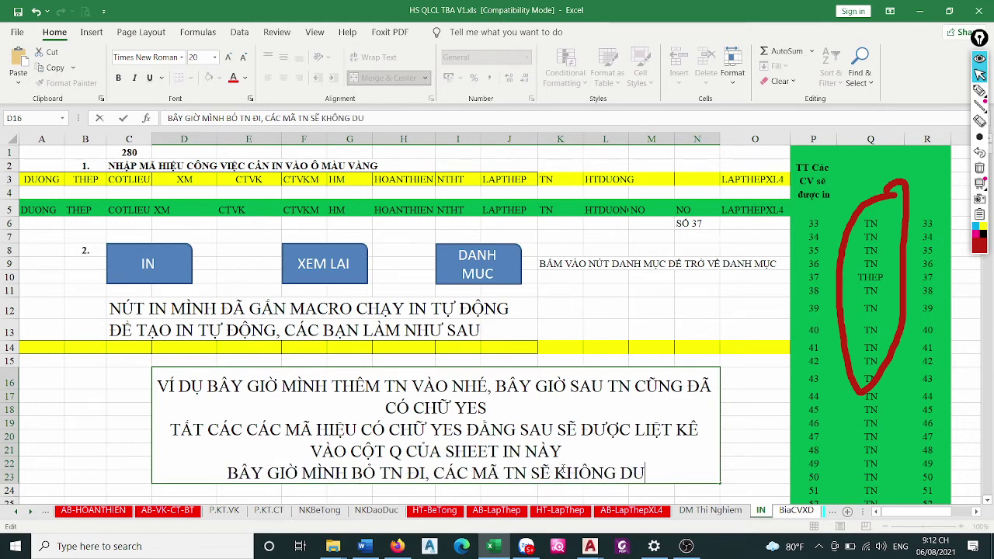
key(BackSpace)
text(ƯỢC LIỆT)
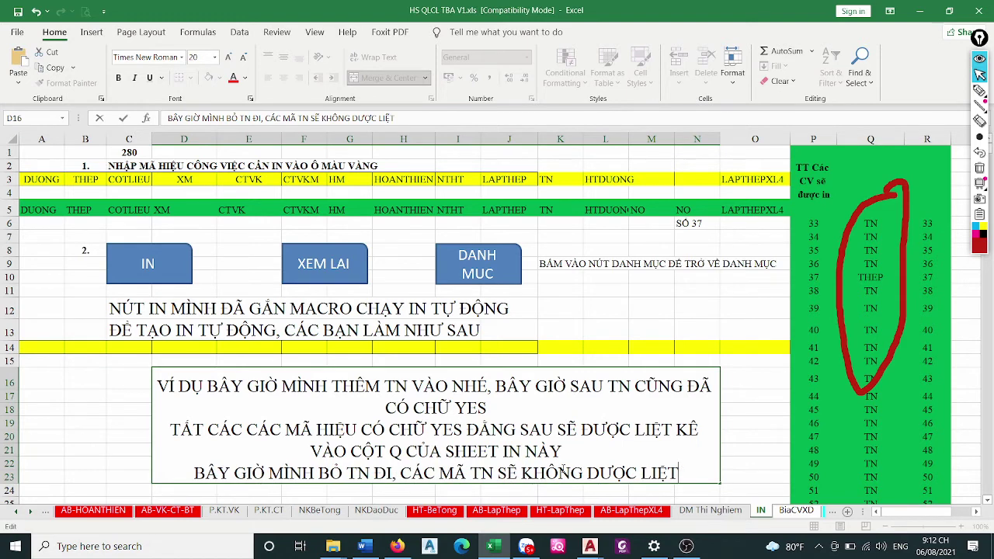
text( KÊ NỮA)
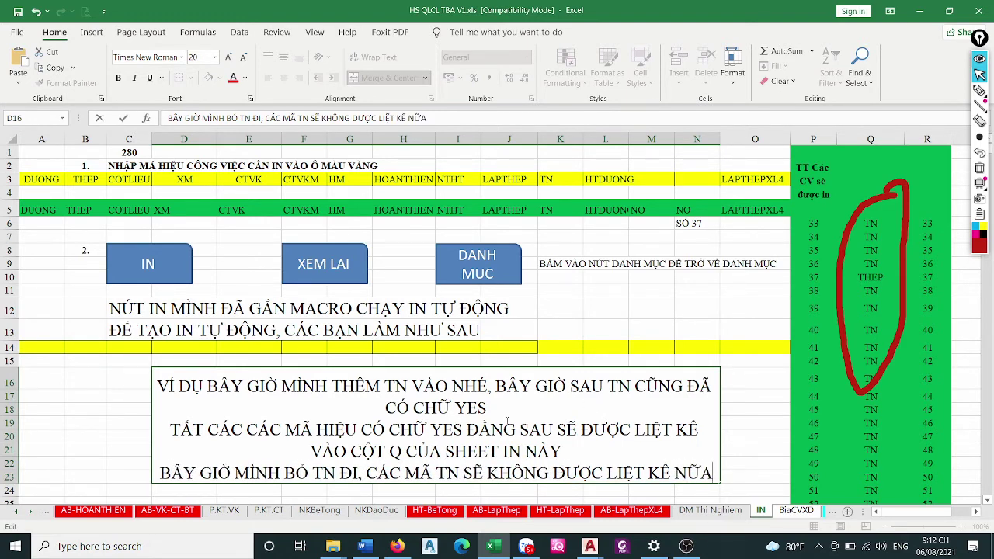
text(V)
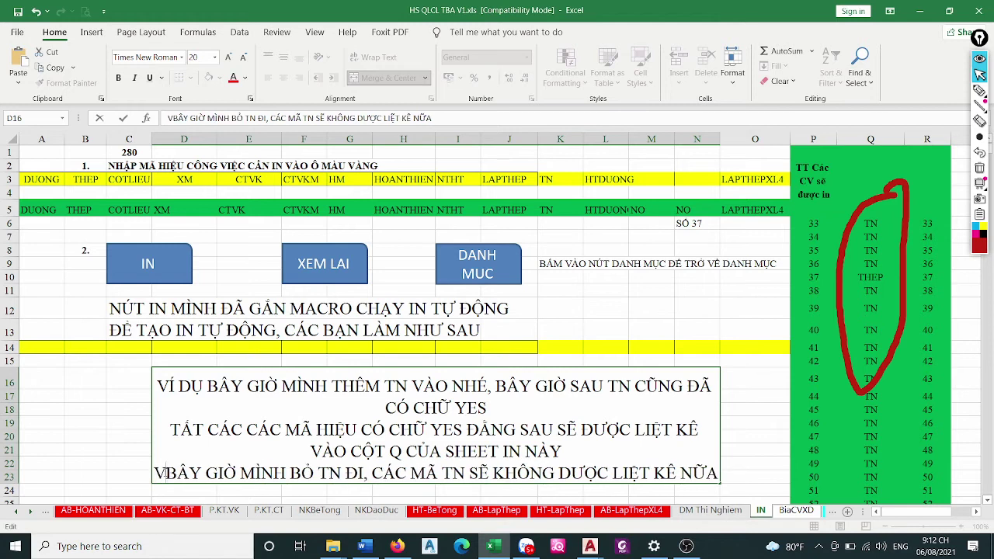
text(Í DỤ)
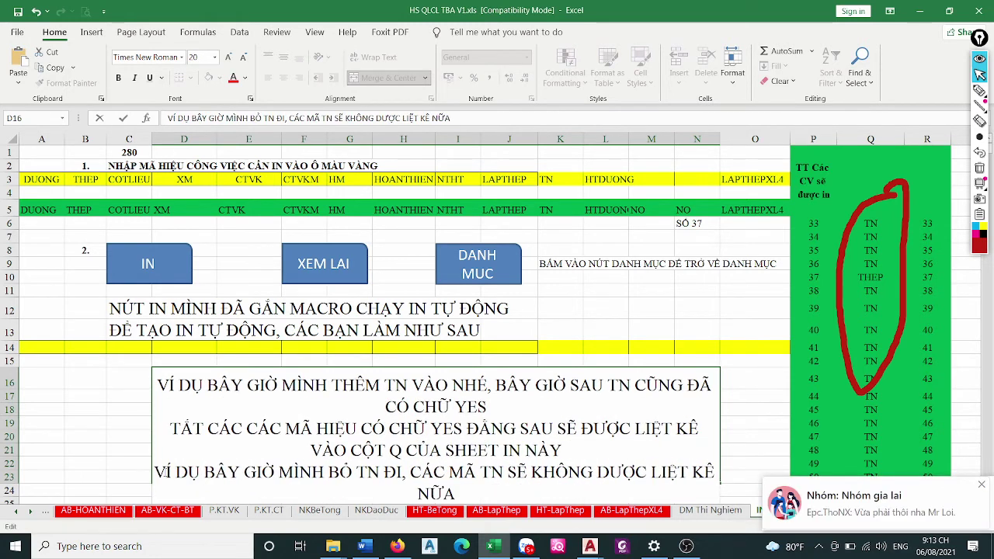
Change the K3 code from TN to DUONG, then bring up the Word guide
click(372, 428)
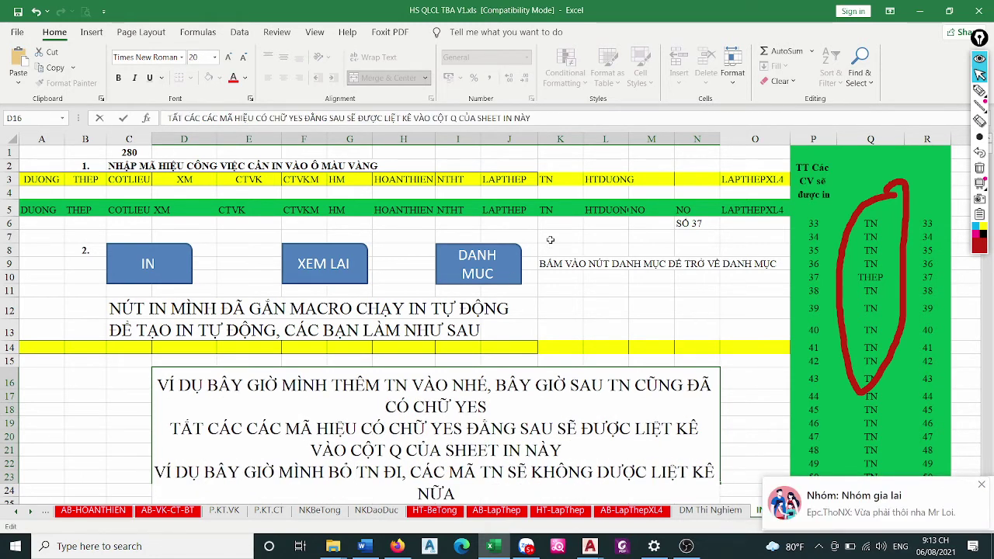
click(546, 183)
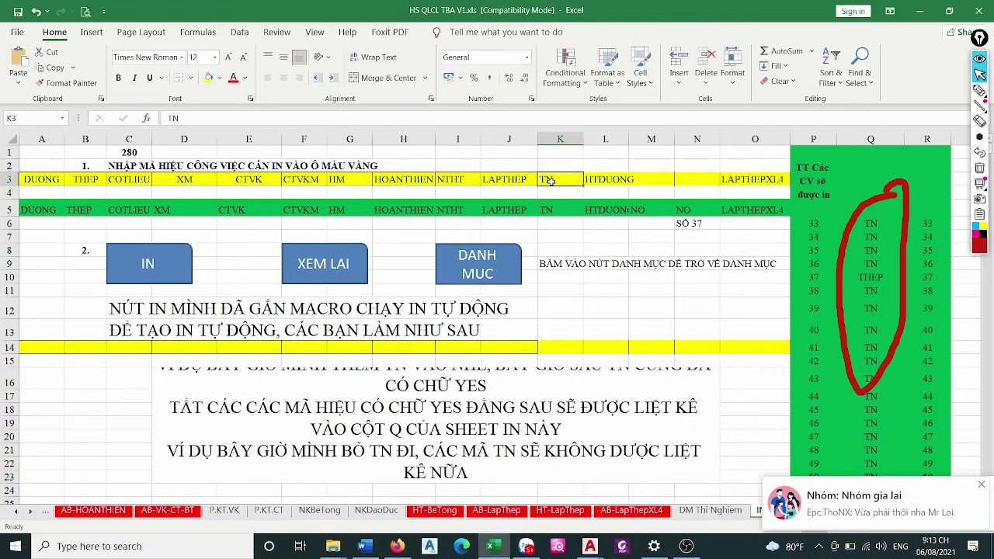
text(DUONG)
key(Return)
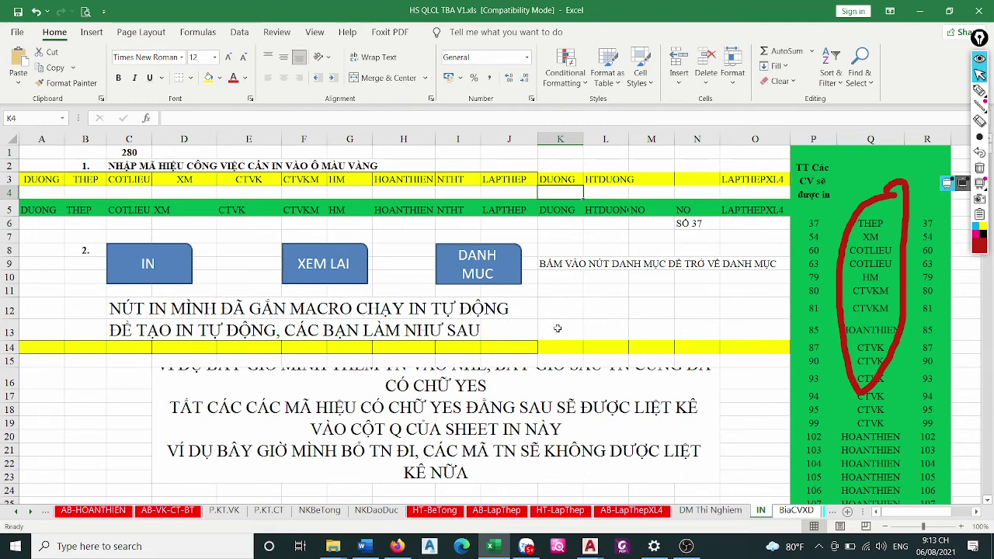
click(366, 548)
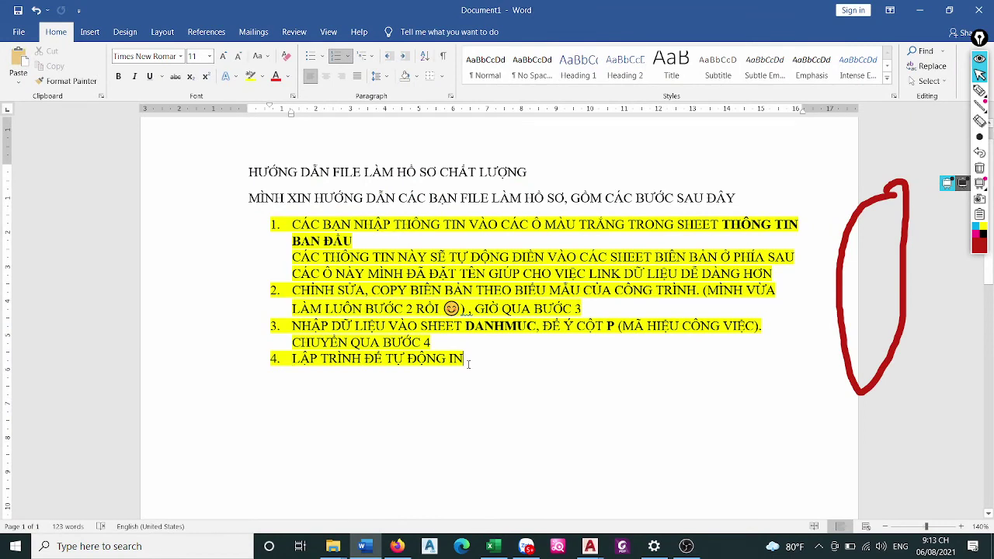
Add step 5 'CUỐI CÙNG MÌNH IN THỬ CHO CÁC BẠN XEM' to the Word guide, then minimize Word
click(468, 364)
key(Return)
text(C)
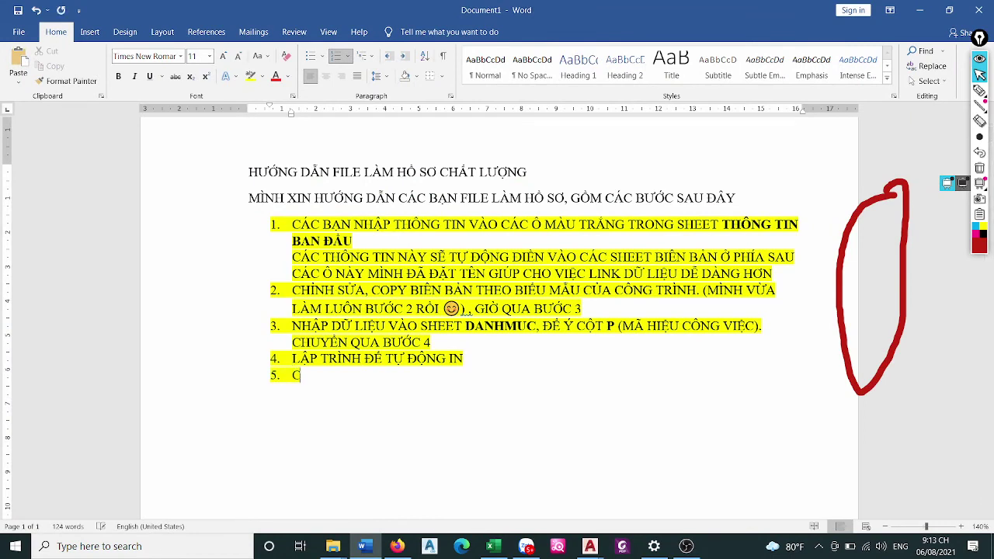
text(UO)
text(CUÙNG MI)
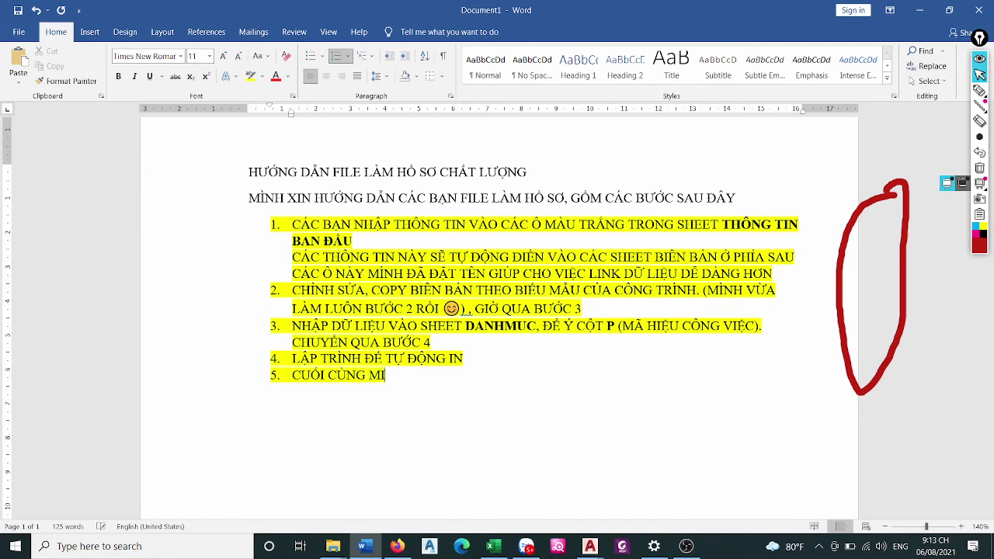
text(ÌNH IN THỬ)
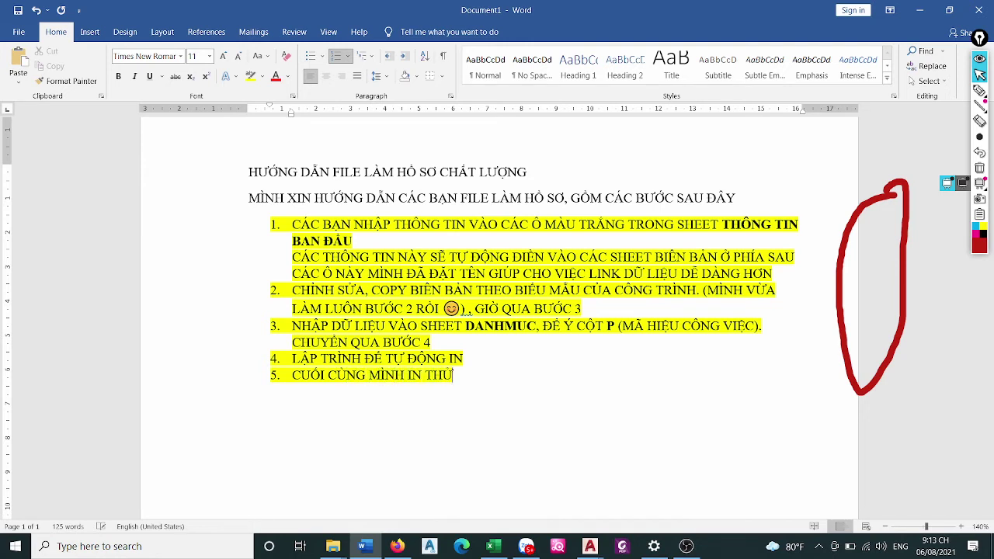
text( CHO CÁC)
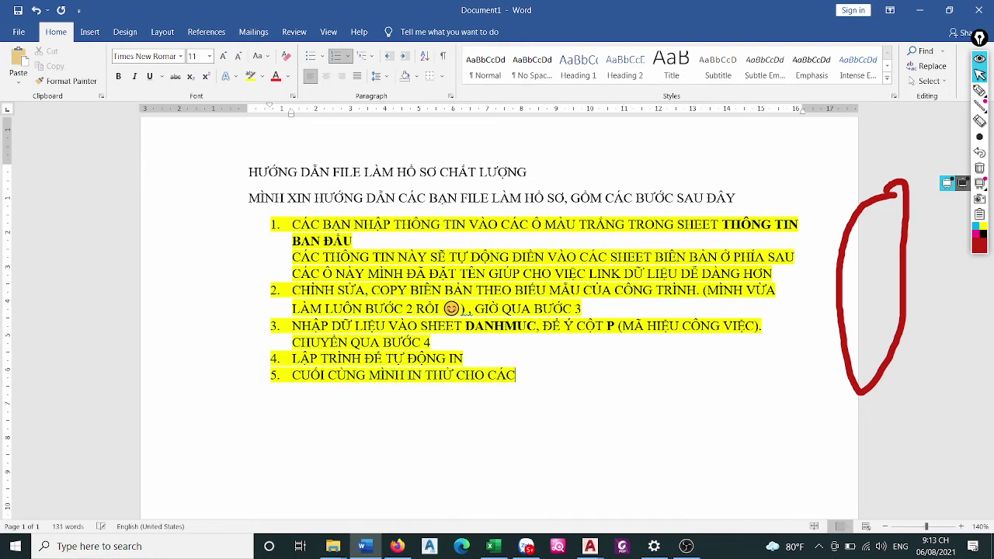
text( BẠN XEM)
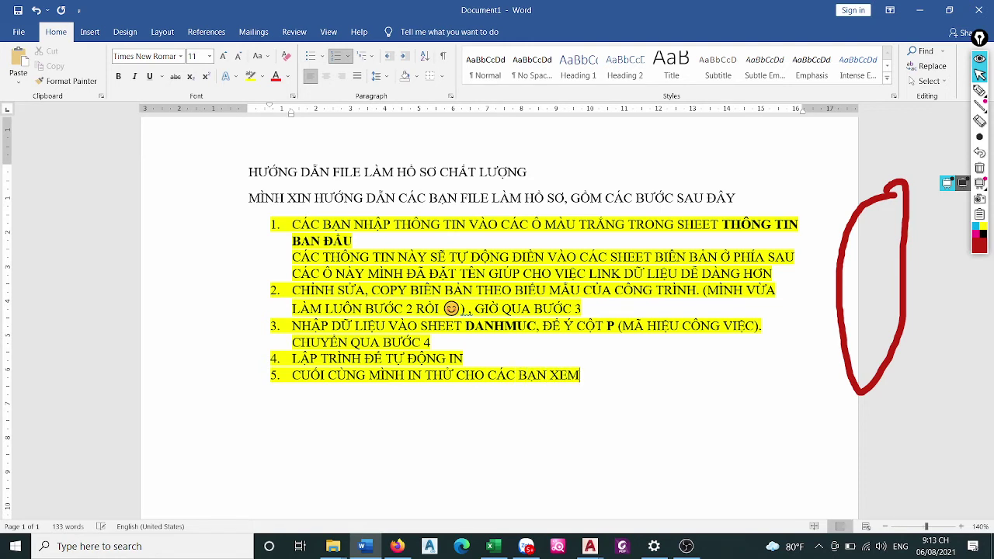
drag(583, 383, 587, 381)
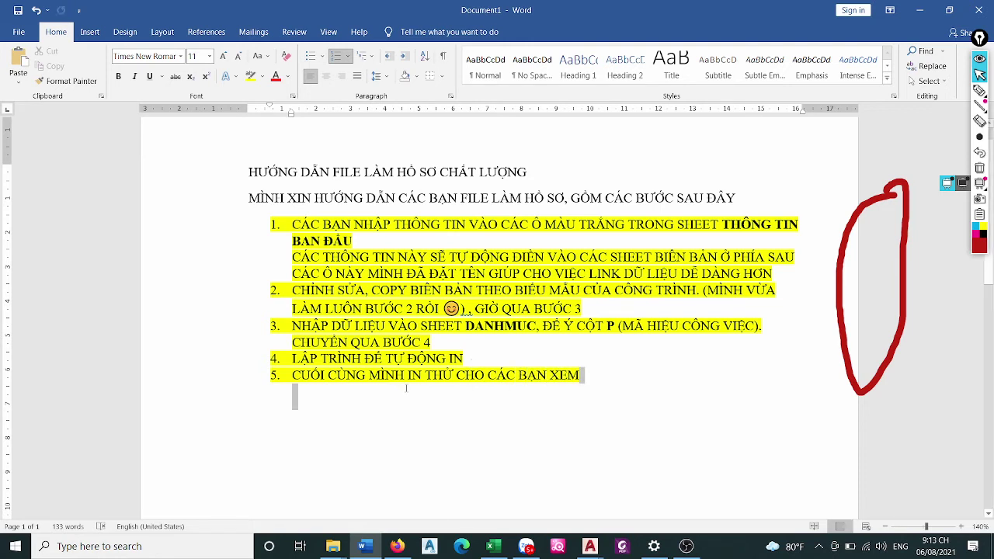
click(918, 11)
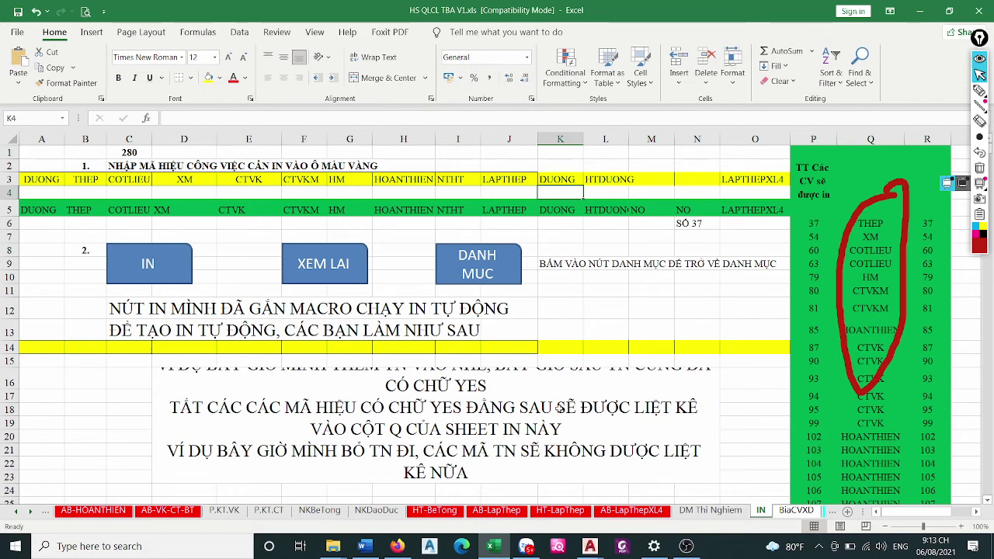
Back in Excel, clear the text from the large D16 note box
click(502, 547)
click(502, 548)
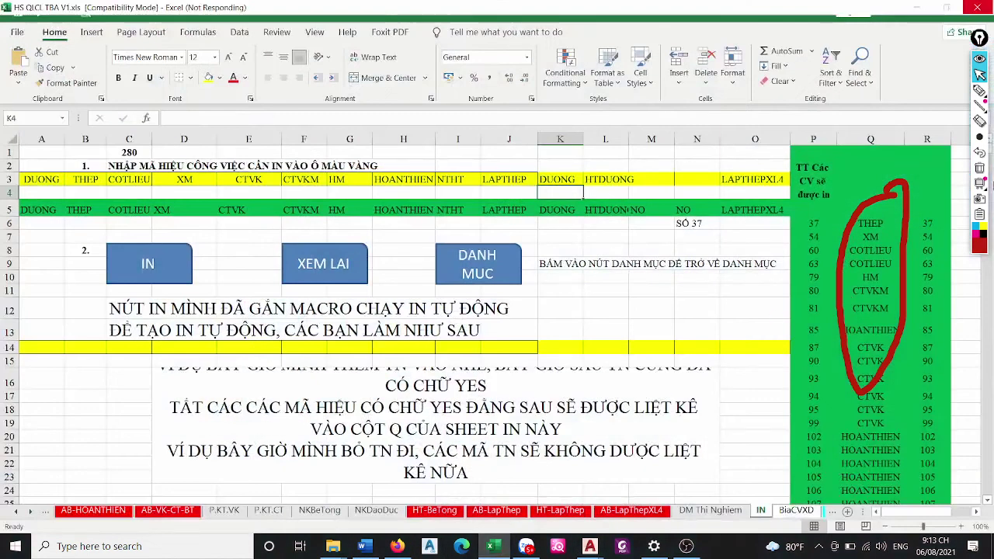
click(979, 168)
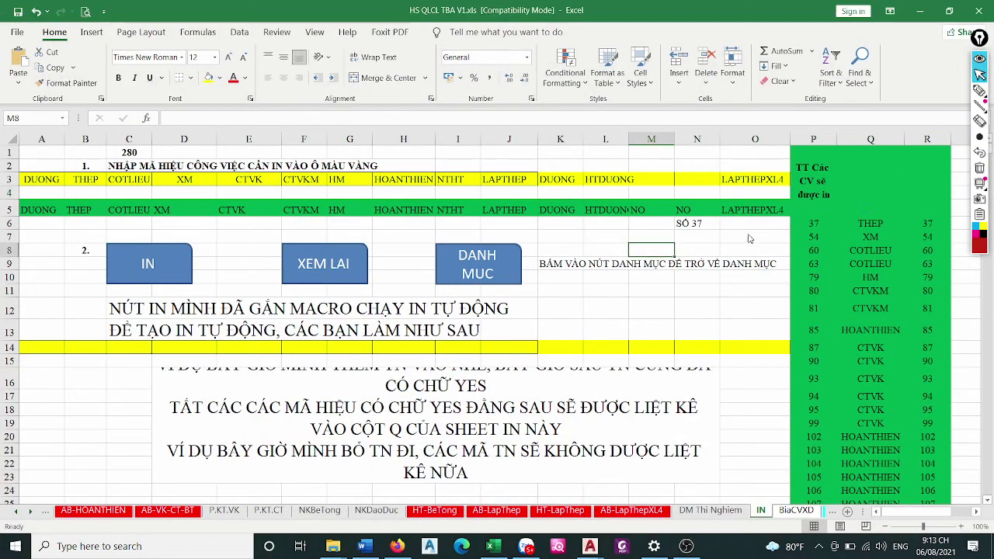
scroll(750, 238, down, 6)
click(644, 233)
scroll(637, 251, up, 5)
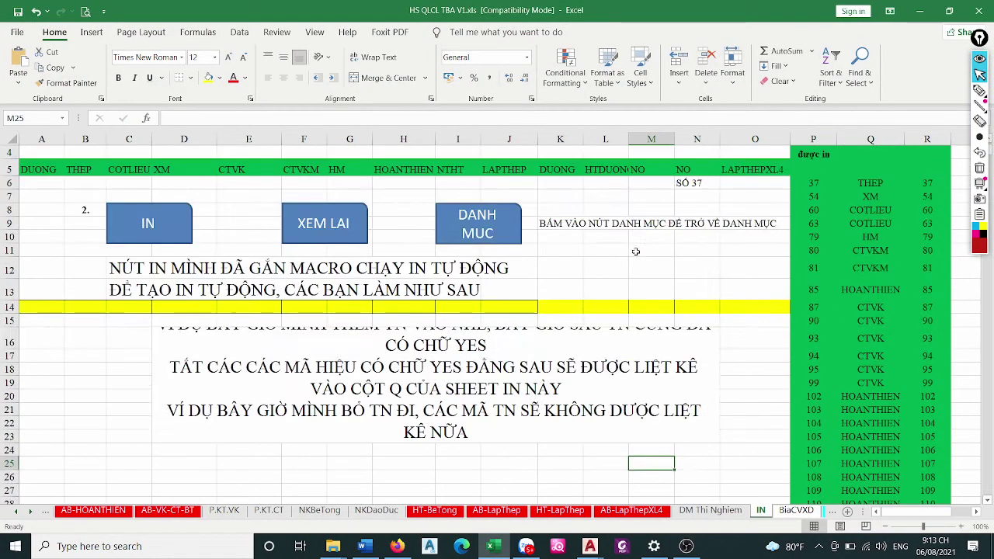
scroll(635, 252, up, 1)
click(456, 410)
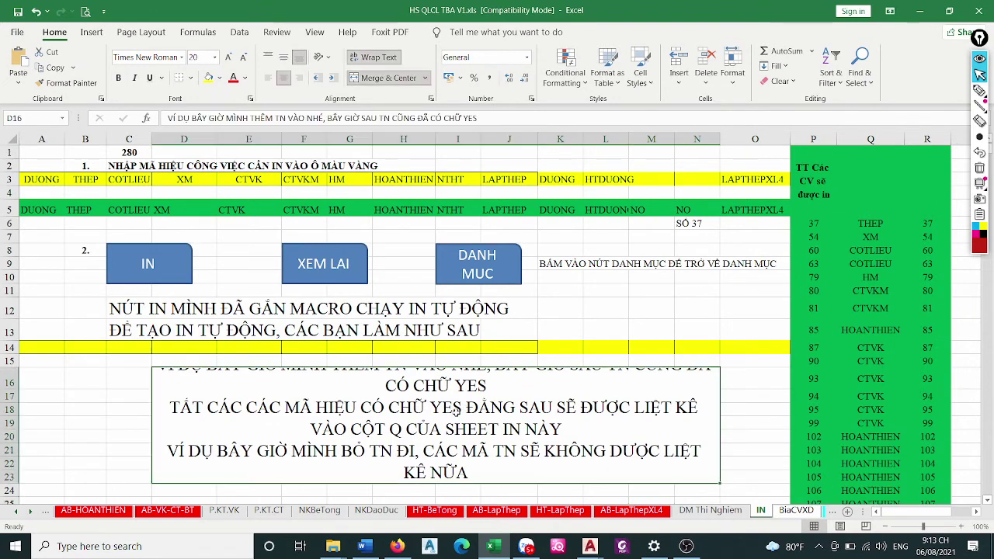
key(Delete)
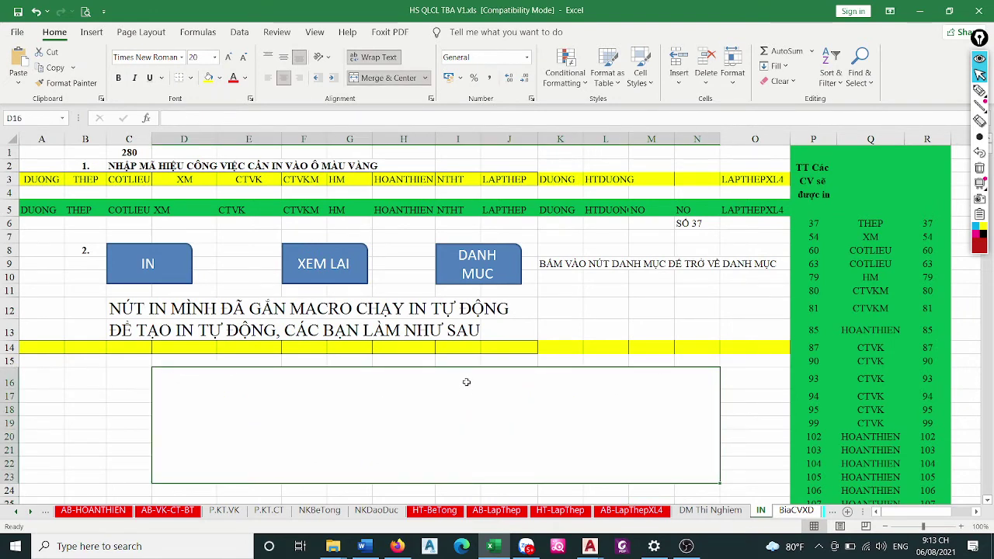
Delete the explanatory notes in C12 and C13
click(439, 314)
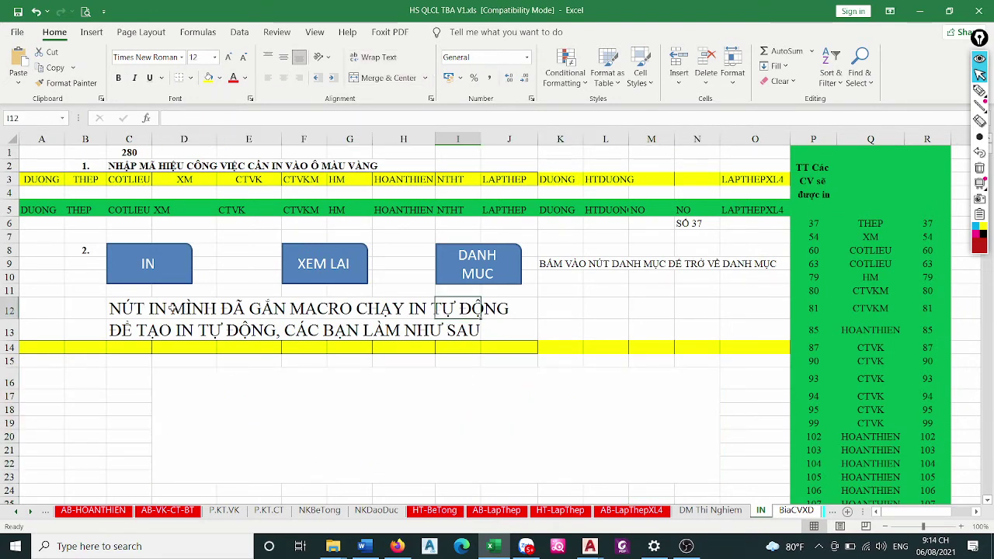
click(132, 306)
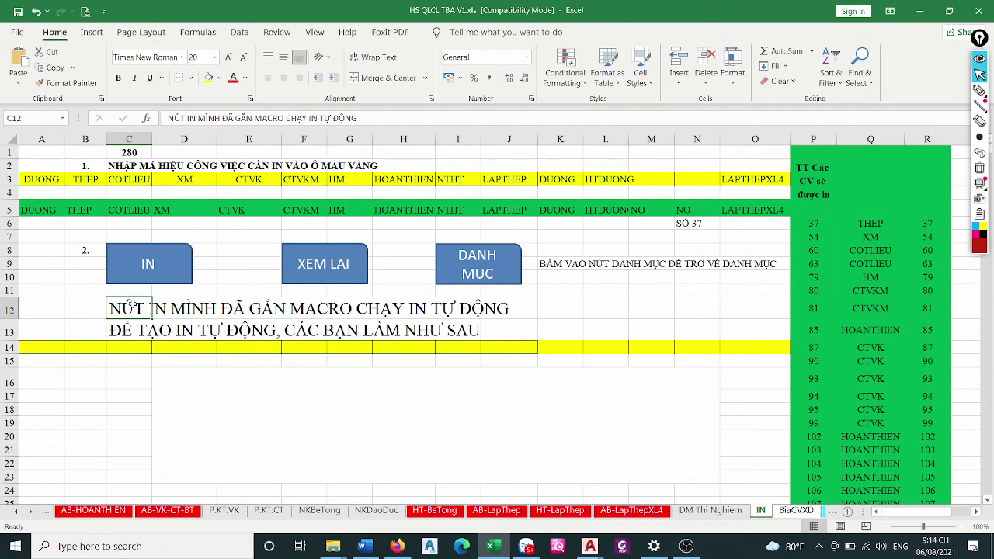
key(Delete)
click(122, 333)
key(Delete)
click(225, 406)
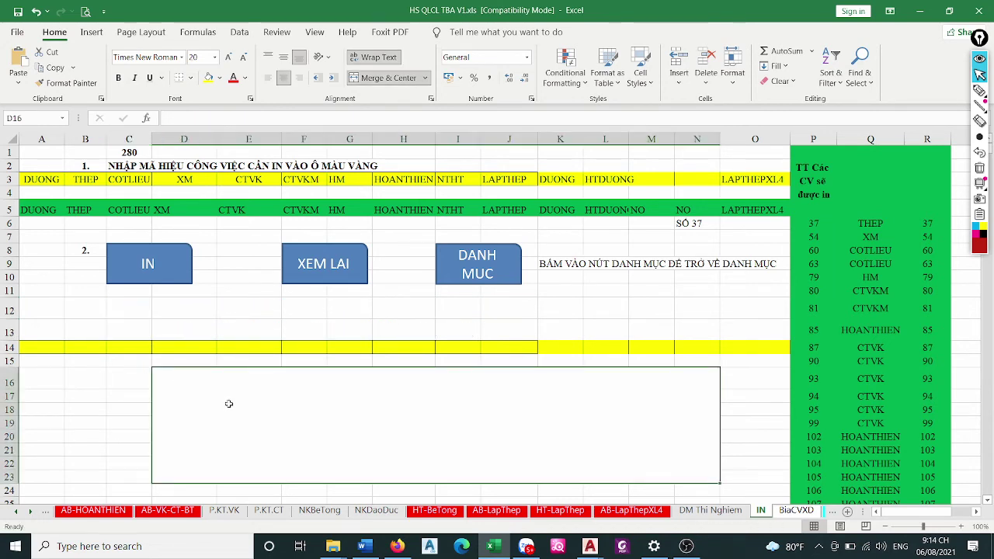
Inspect the formulas in R118, R119 and P117 at the end of the list
scroll(229, 403, down, 1)
scroll(229, 404, down, 12)
scroll(909, 271, down, 7)
scroll(909, 270, down, 15)
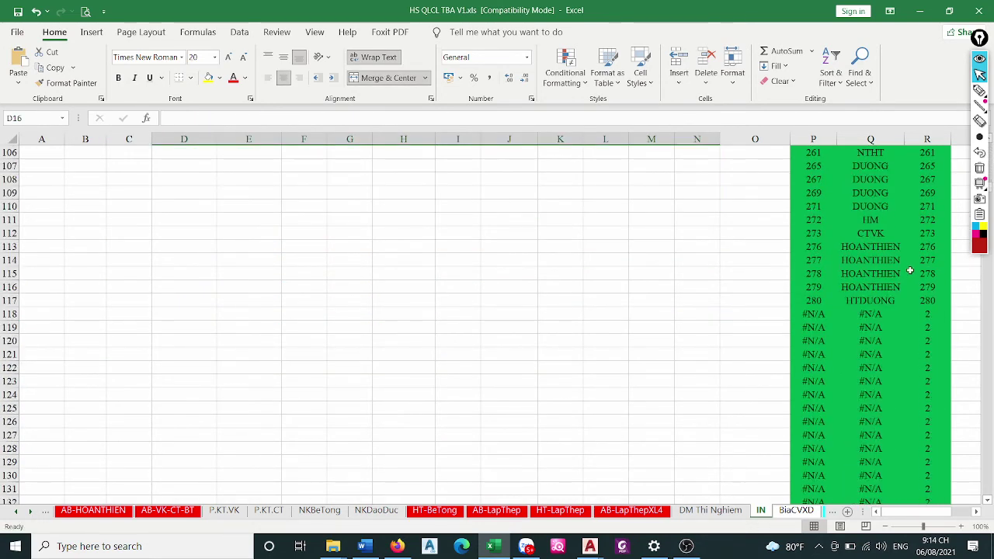
scroll(910, 270, down, 7)
scroll(907, 262, up, 6)
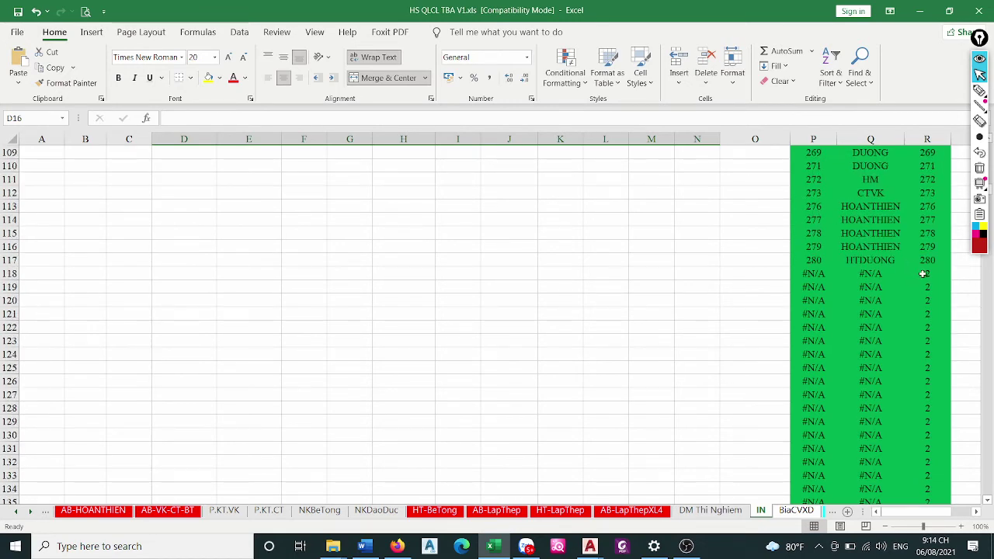
click(923, 274)
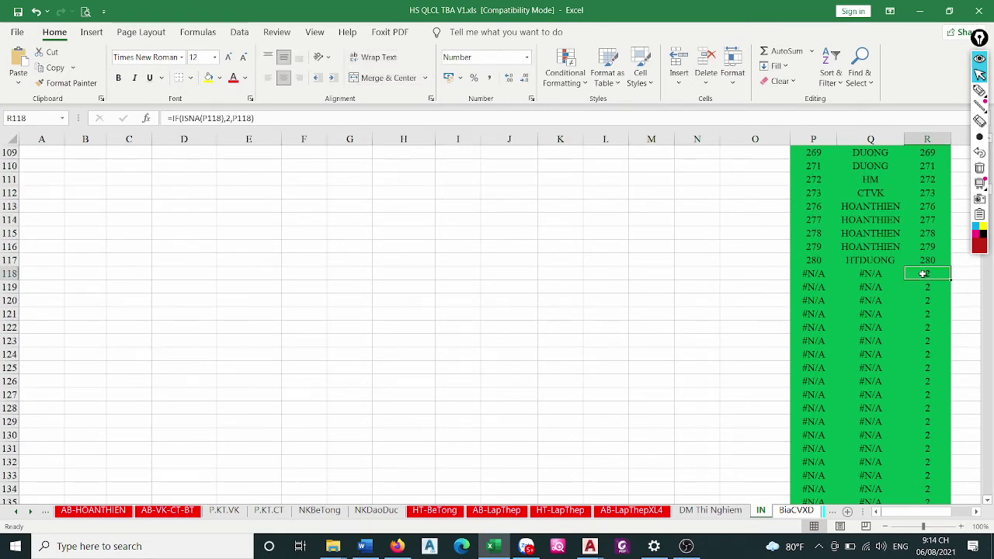
click(928, 287)
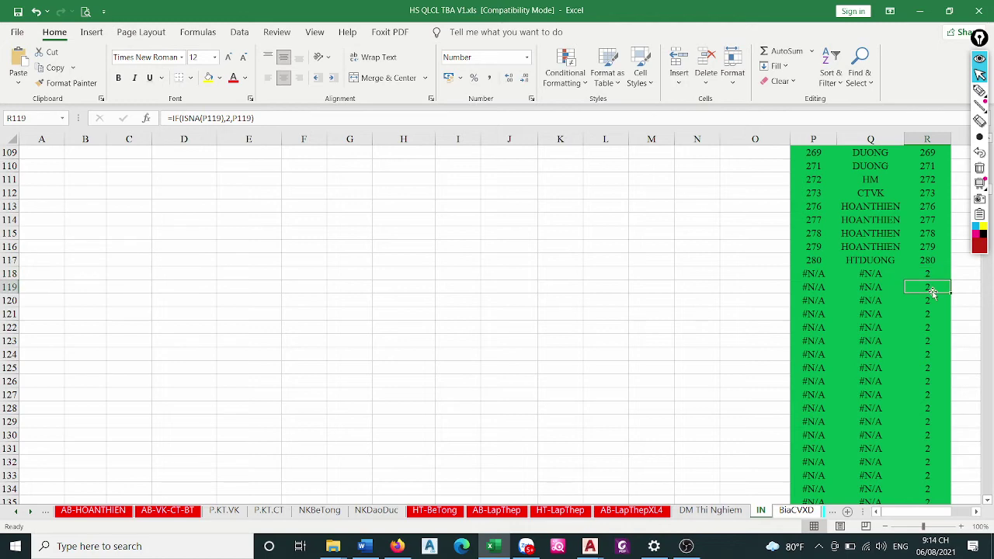
scroll(932, 284, up, 6)
scroll(937, 281, up, 8)
scroll(937, 281, up, 7)
scroll(936, 281, down, 12)
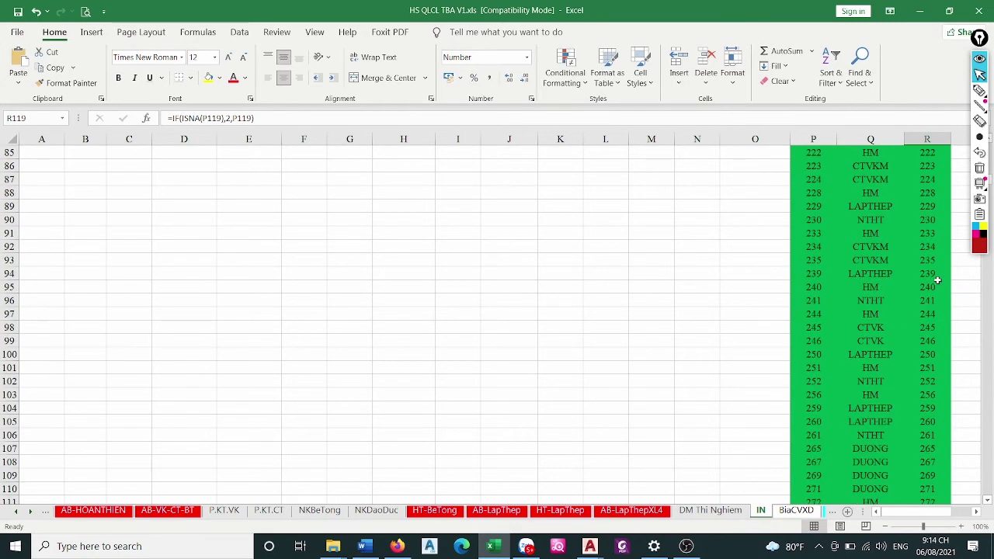
scroll(932, 283, down, 7)
scroll(878, 286, down, 2)
click(815, 261)
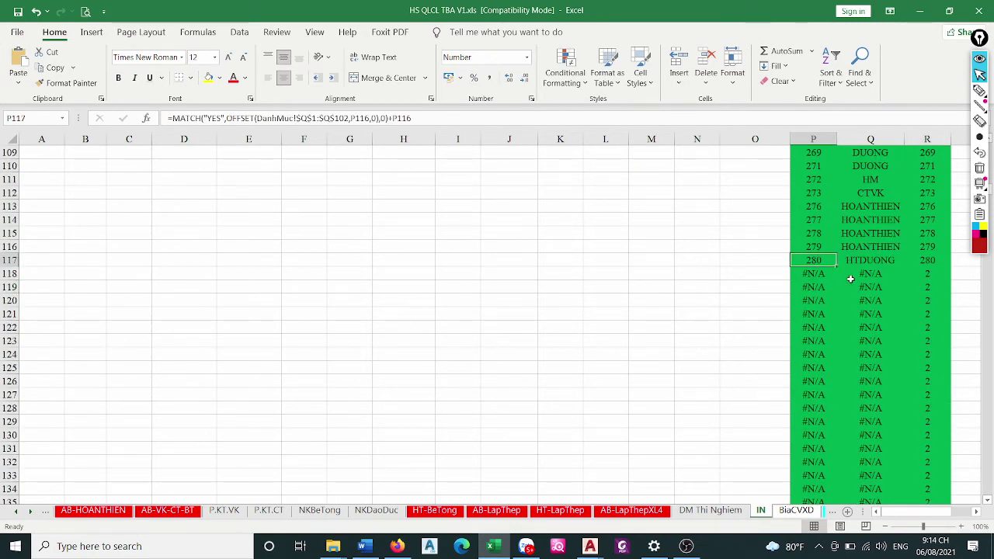
scroll(865, 279, up, 7)
scroll(870, 276, up, 16)
scroll(874, 274, up, 7)
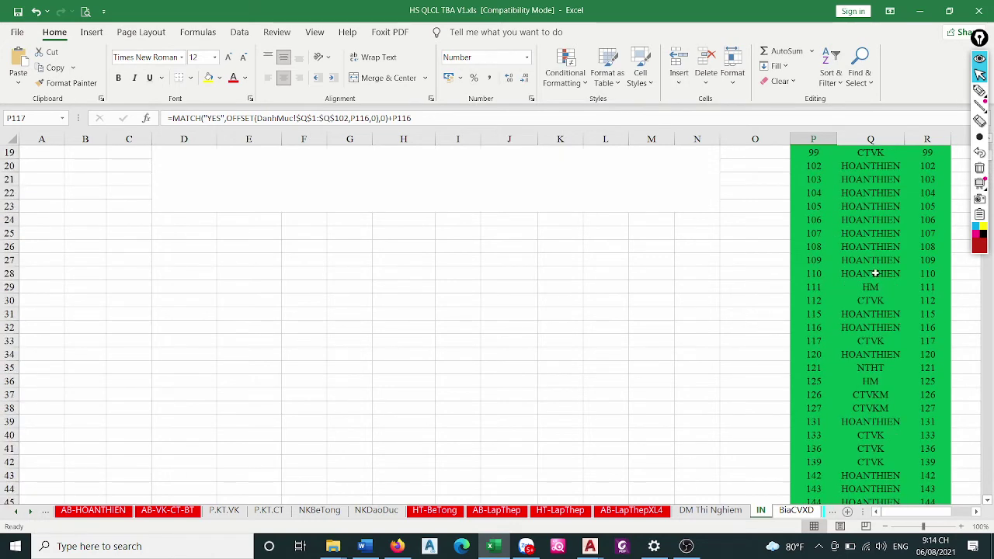
scroll(875, 273, up, 6)
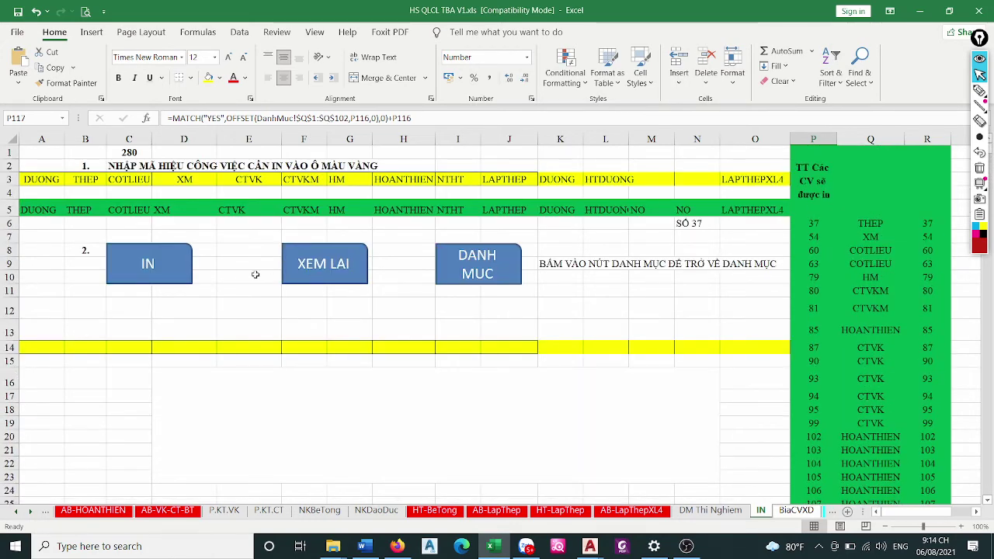
Enter 'GIẢM BỚT MÃ HIỆU CHO NHANH' as the D16 note
click(174, 402)
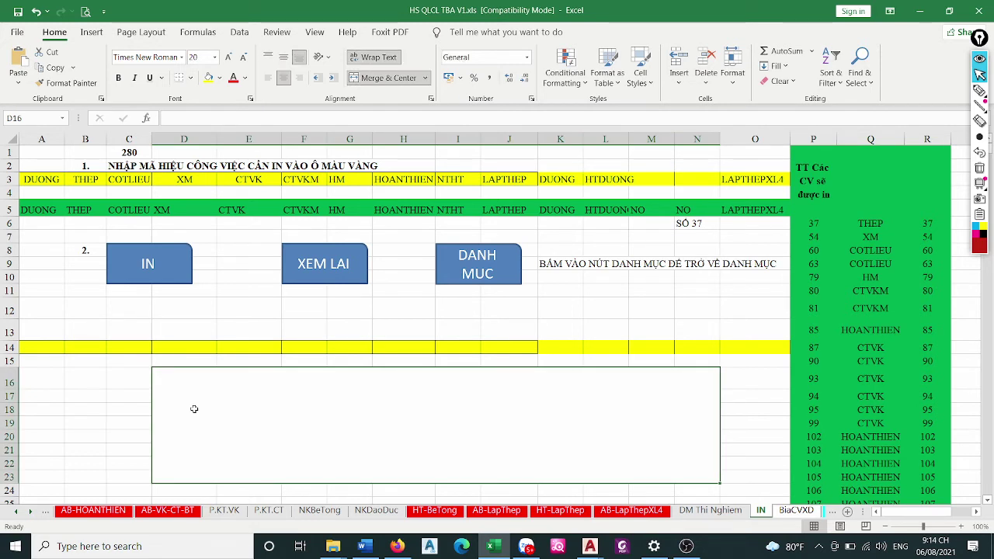
text(GIẢM)
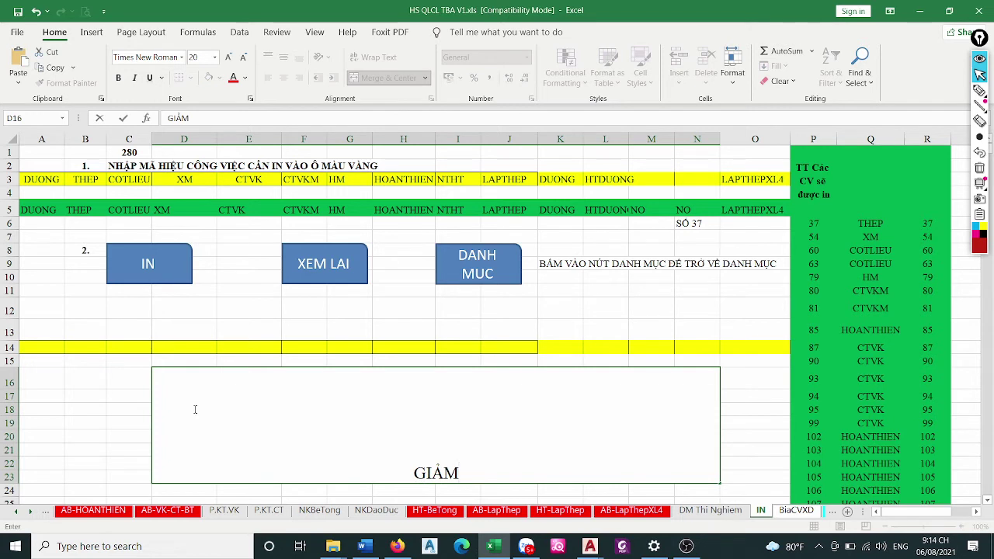
text( BỚT M)
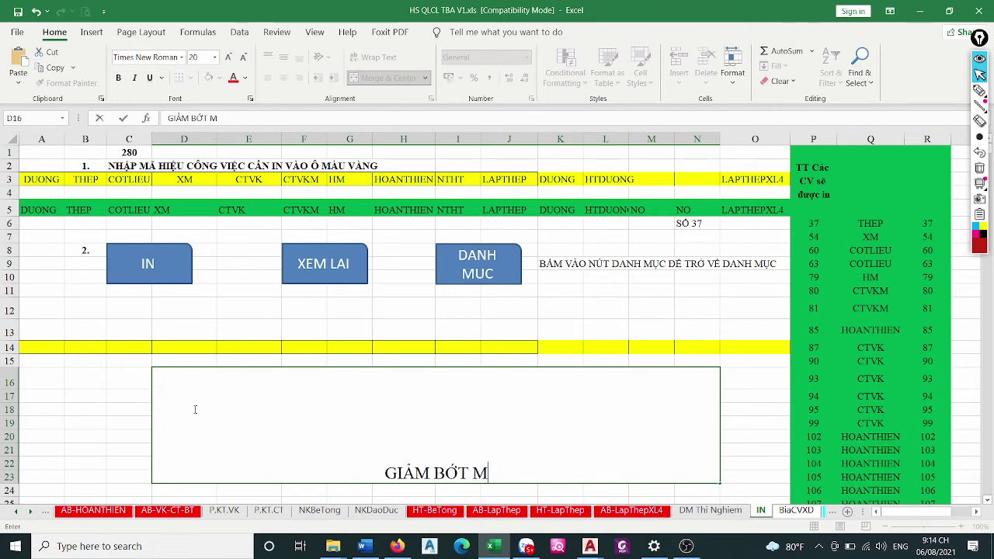
text(Ã HIEỆU CH)
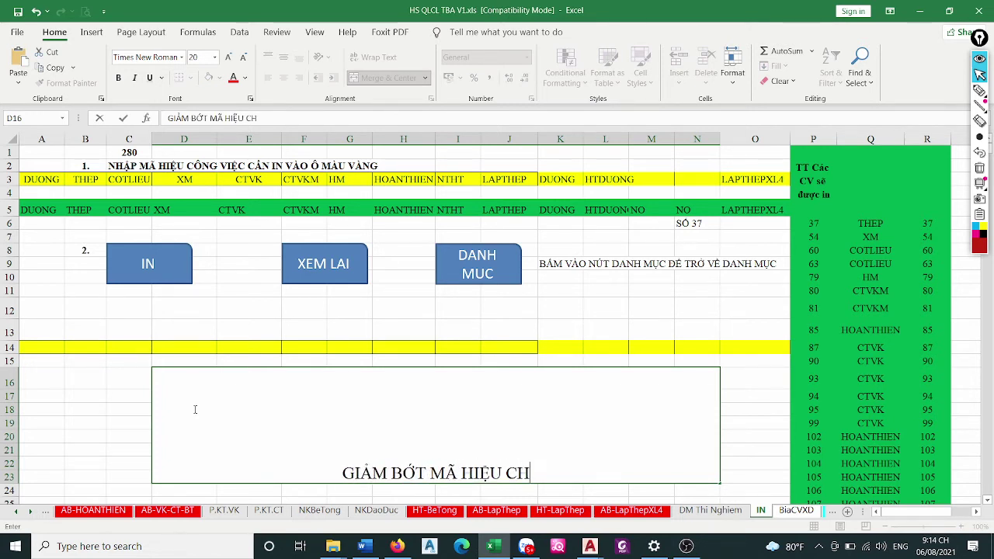
text(O NHANH)
key(Return)
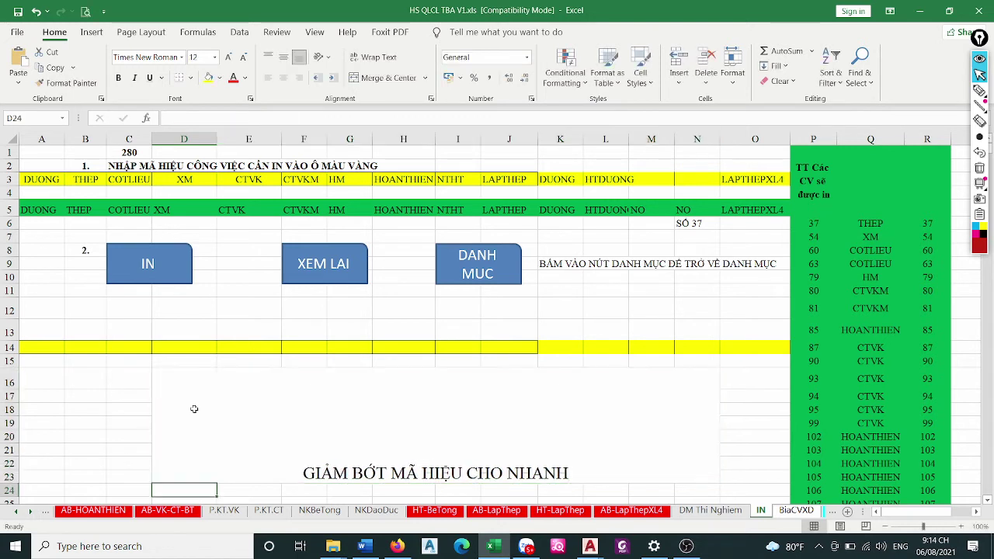
Clear the codes in F3:O3 to shorten the column Q print list
drag(735, 184, 316, 179)
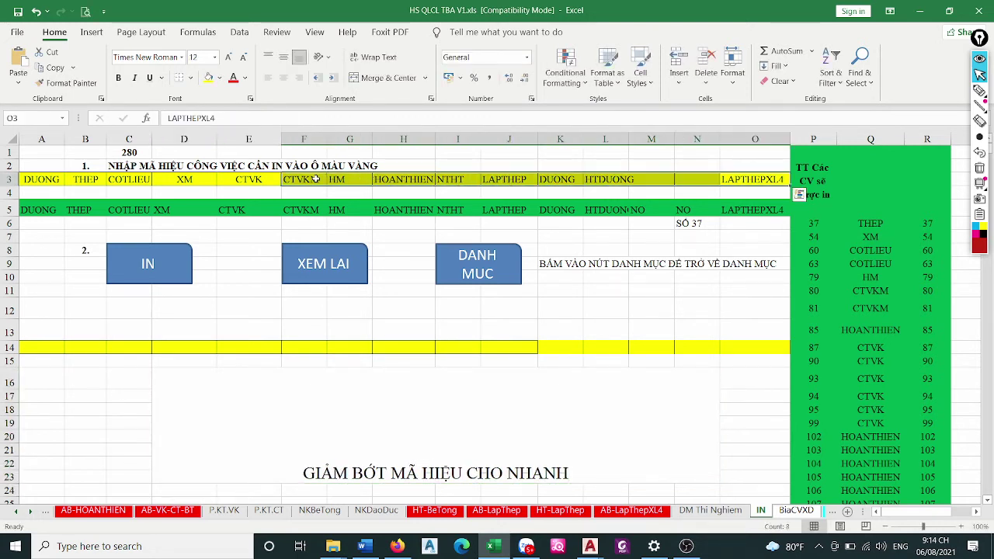
key(Delete)
scroll(851, 257, down, 9)
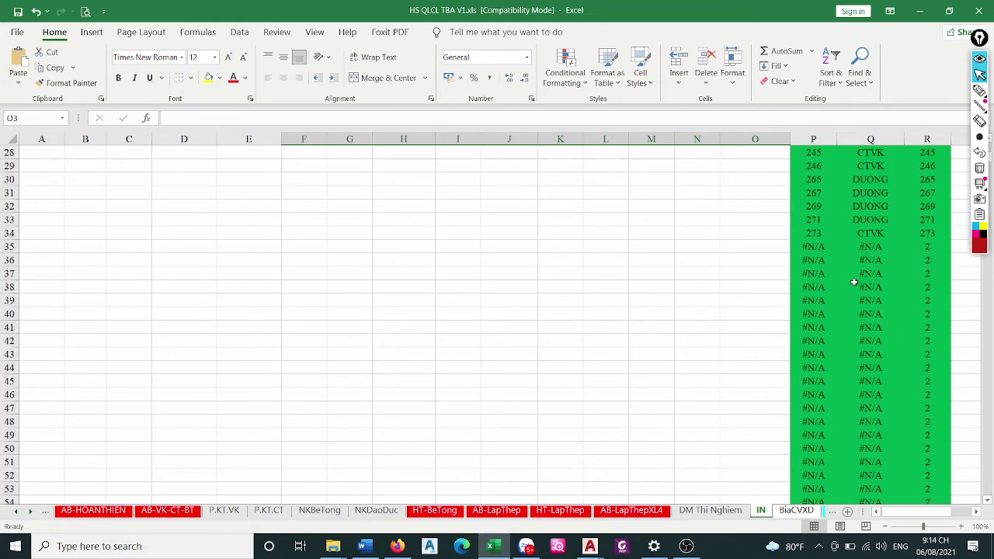
scroll(852, 264, up, 2)
scroll(854, 272, up, 7)
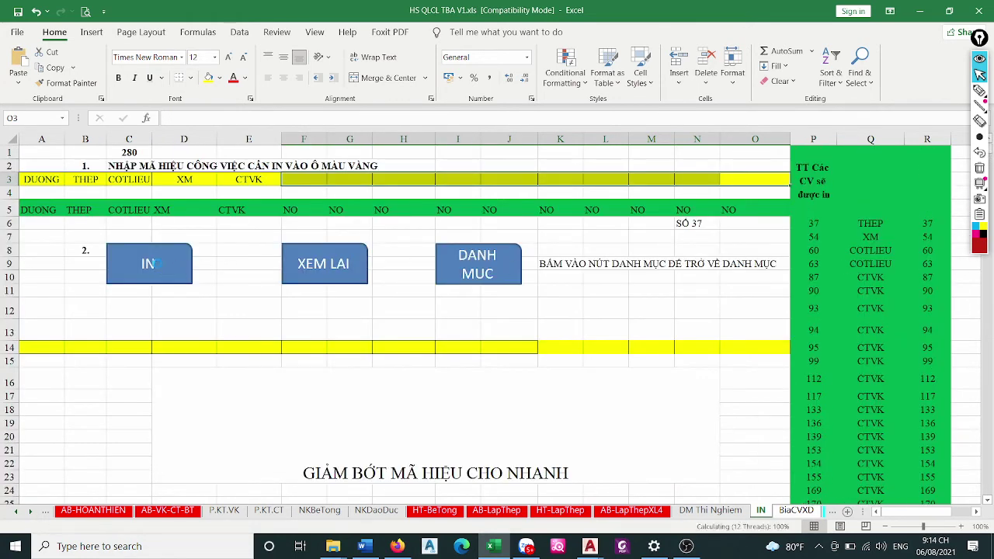
Run the IN macro button to print forms 87, 94, 95 and 99 on the HP LaserJet Pro M706
click(158, 268)
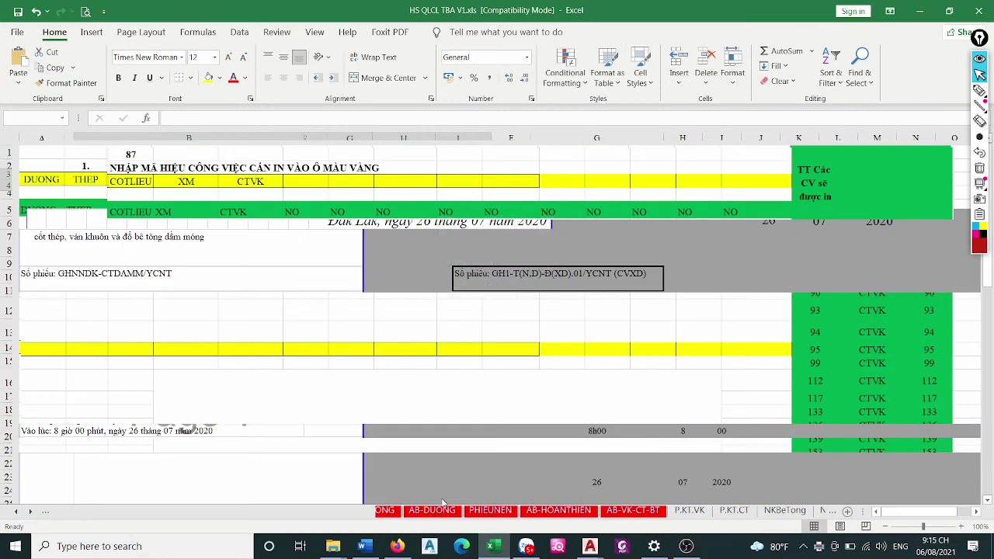
Add an unnumbered line under step 5 noting the default printer wasn't reset to PDF, ending with ':)'
click(363, 545)
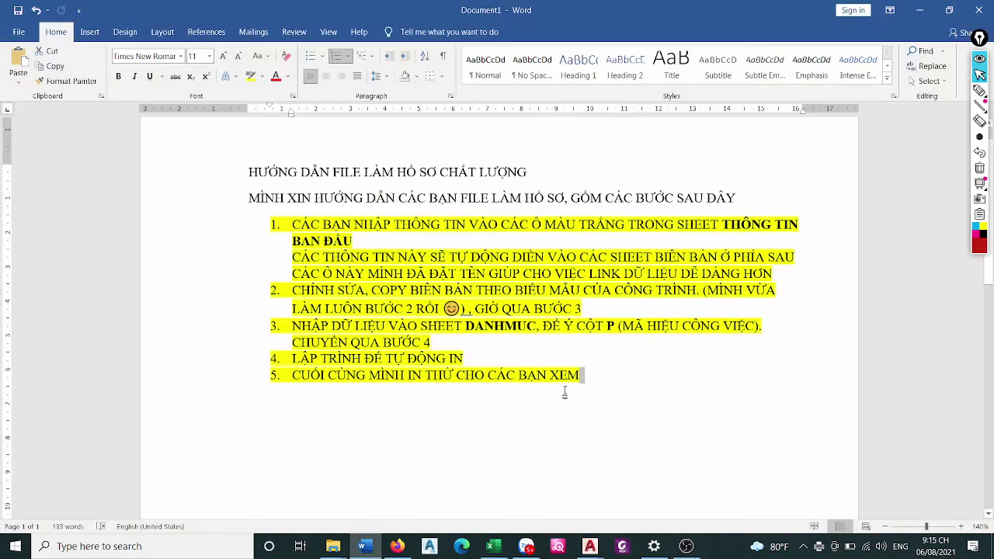
click(581, 376)
key(Return)
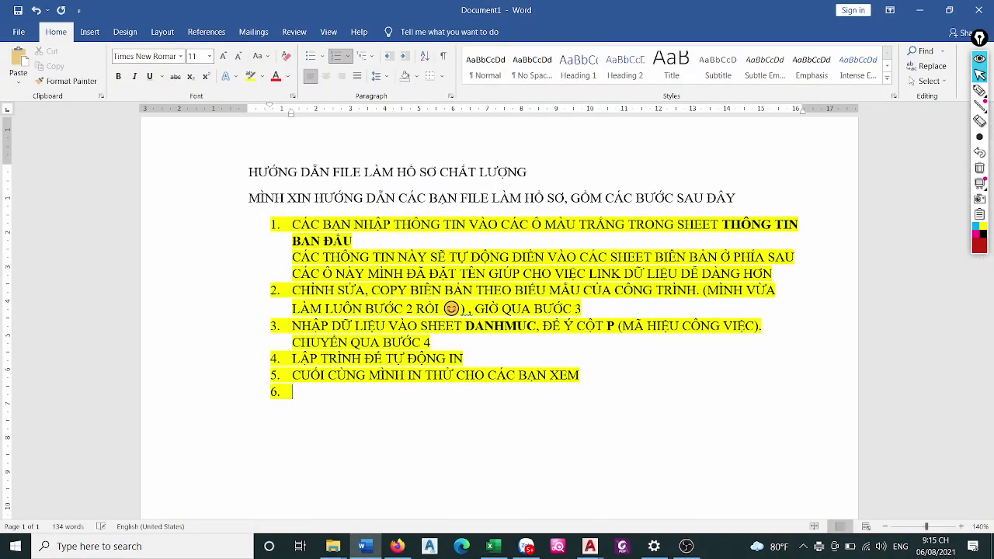
key(BackSpace)
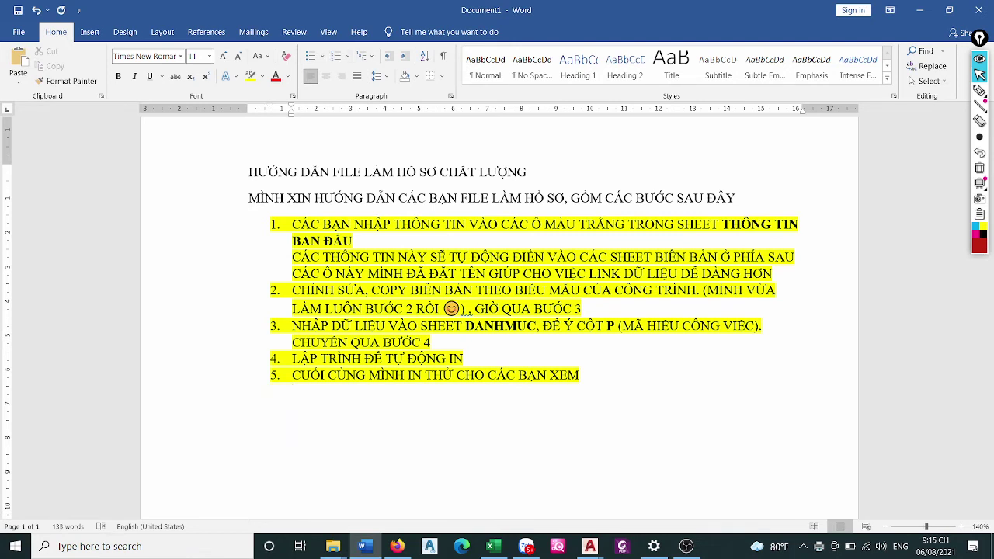
text(MÌNH QUÊN)
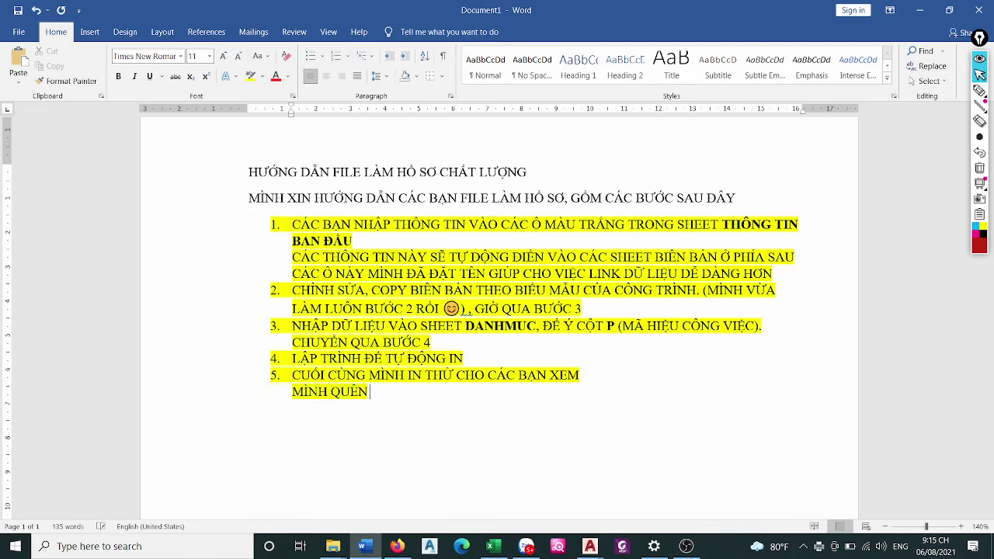
text( CÀI LẠI)
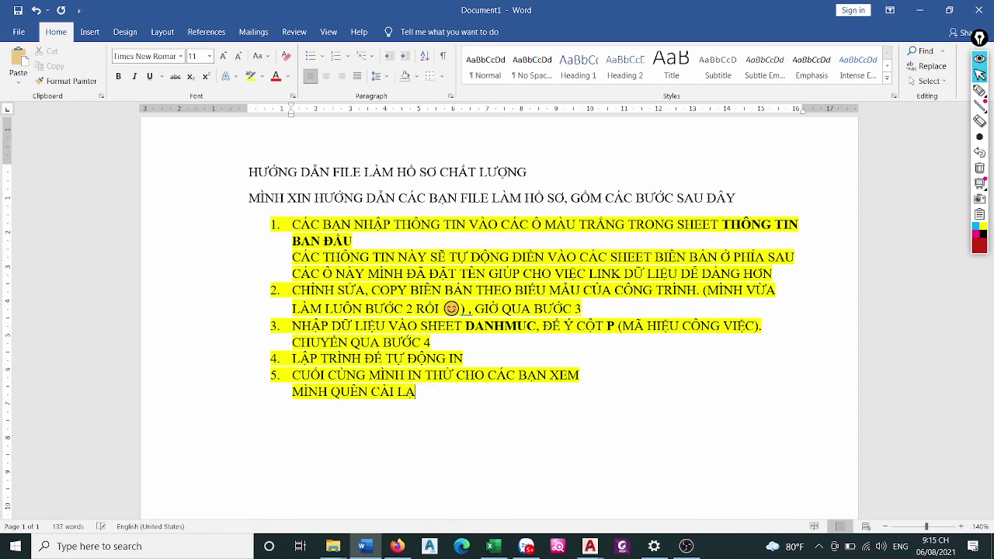
key(BackSpace)
key(BackSpace)
key(BackSpace)
key(BackSpace)
key(BackSpace)
key(BackSpace)
key(BackSpace)
text(Đ)
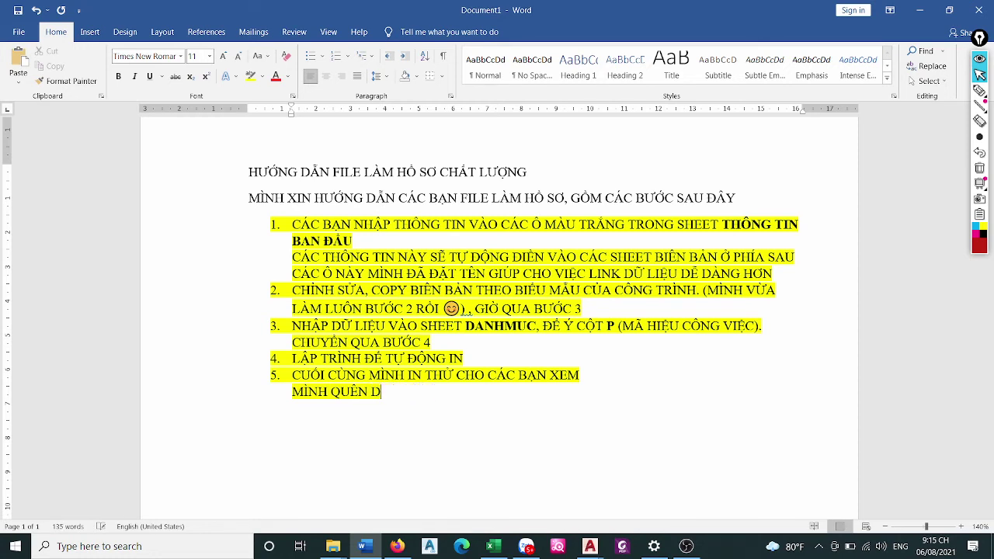
text(ẶTLẠI)
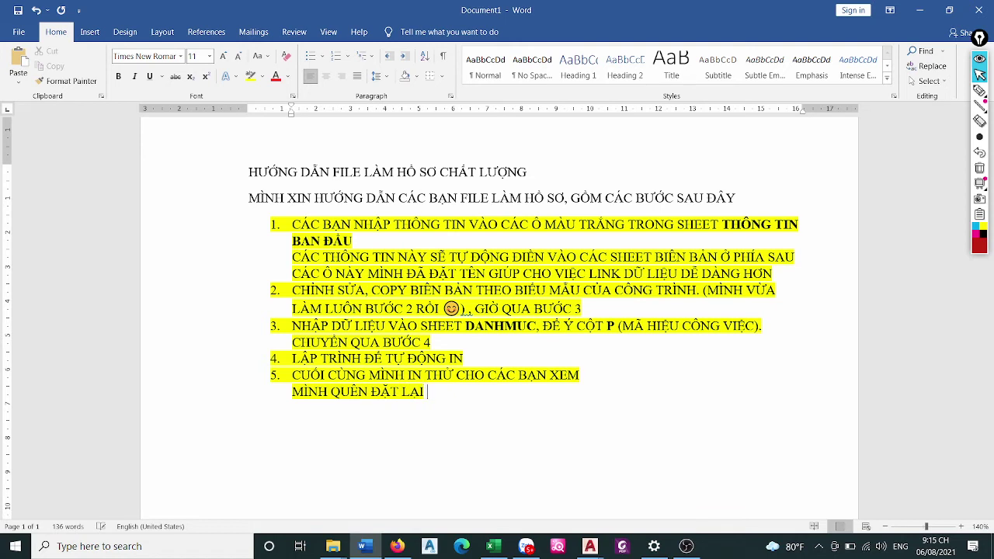
text(MAY)
text(N)
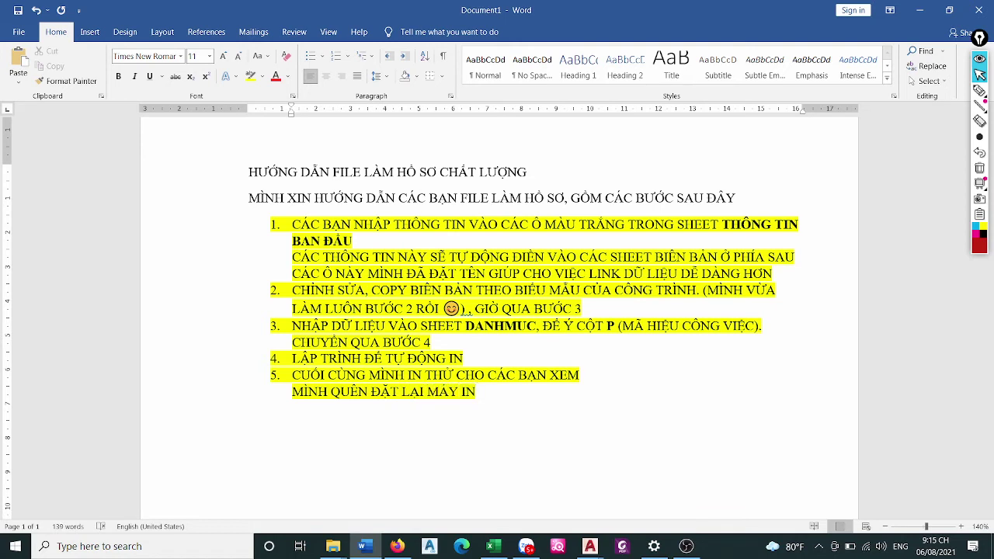
text( MẶC ĐỊNH)
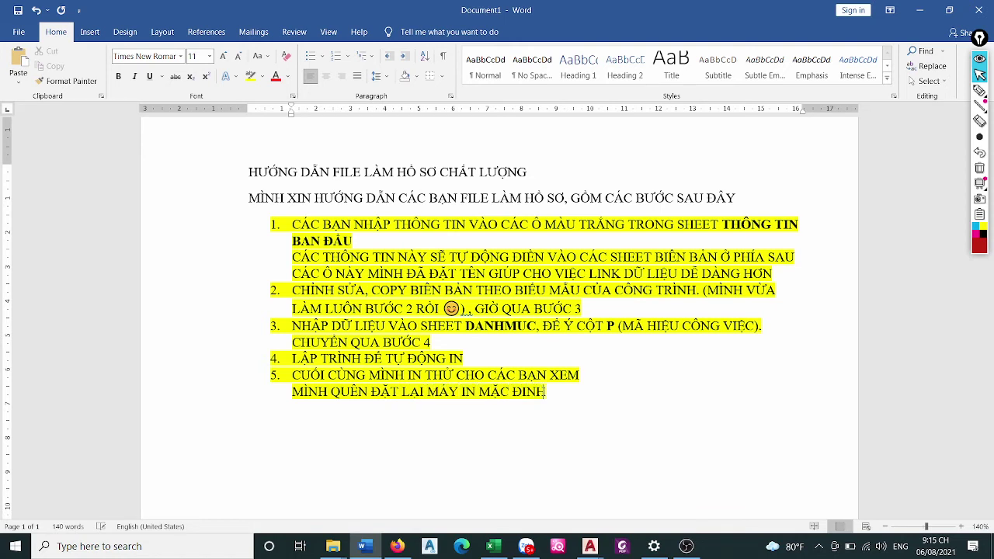
text( LÀ PDF :)
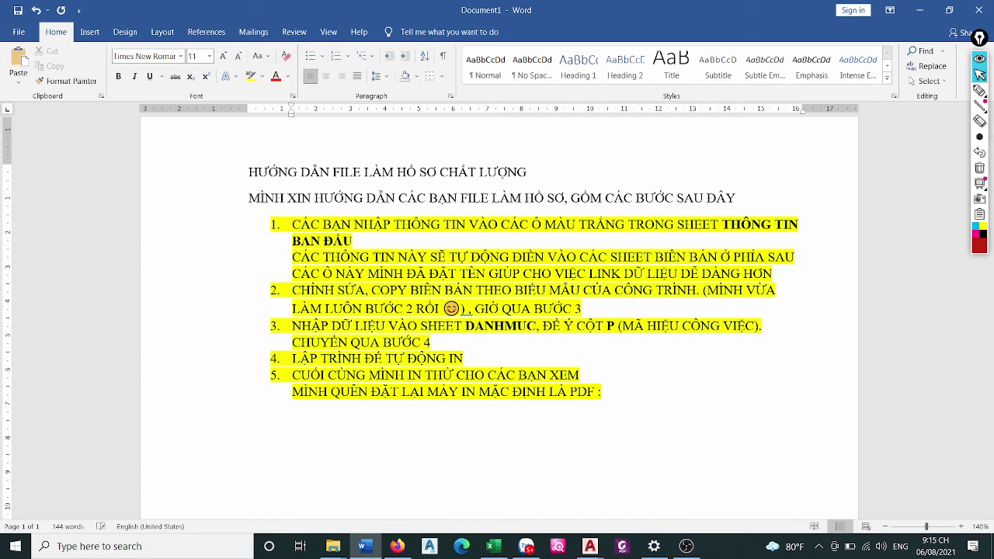
text())
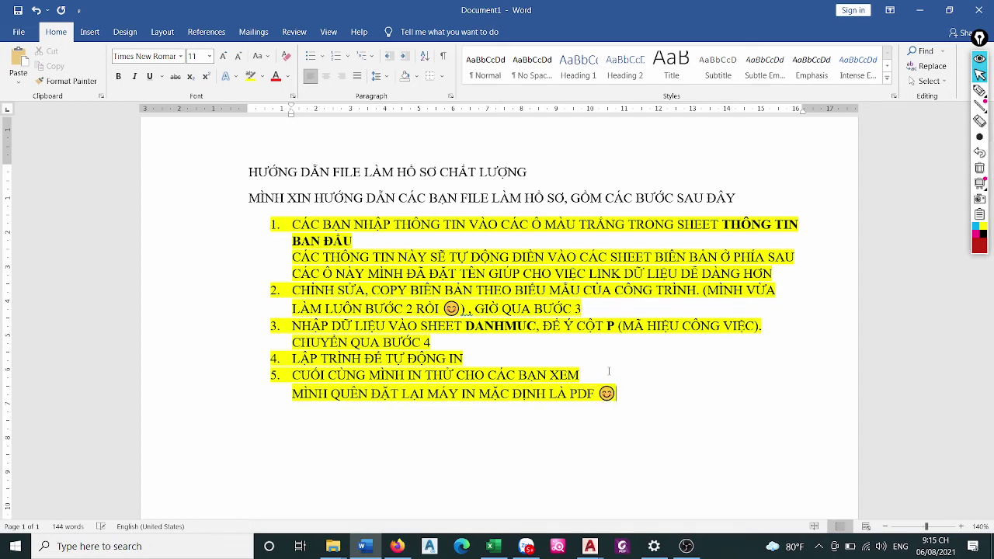
click(919, 10)
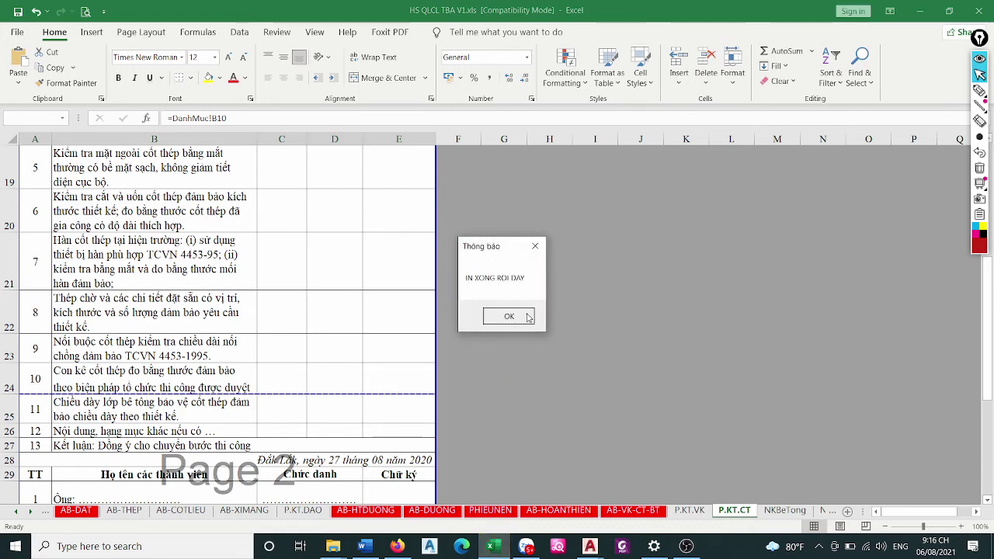
Dismiss the 'IN XONG ROI DAY' message and scroll to the top of the P.KT.CT form
click(508, 315)
click(576, 241)
scroll(564, 209, up, 1)
scroll(475, 217, up, 5)
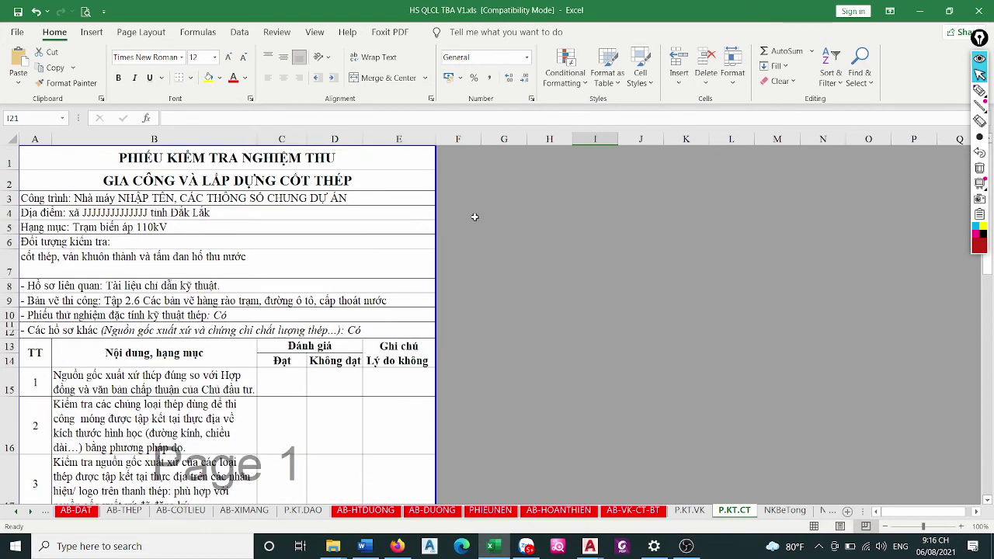
Print the P.KT.CT inspection form to pdfFactory Pro, producing a 2-page PDF
key(ctrl+p)
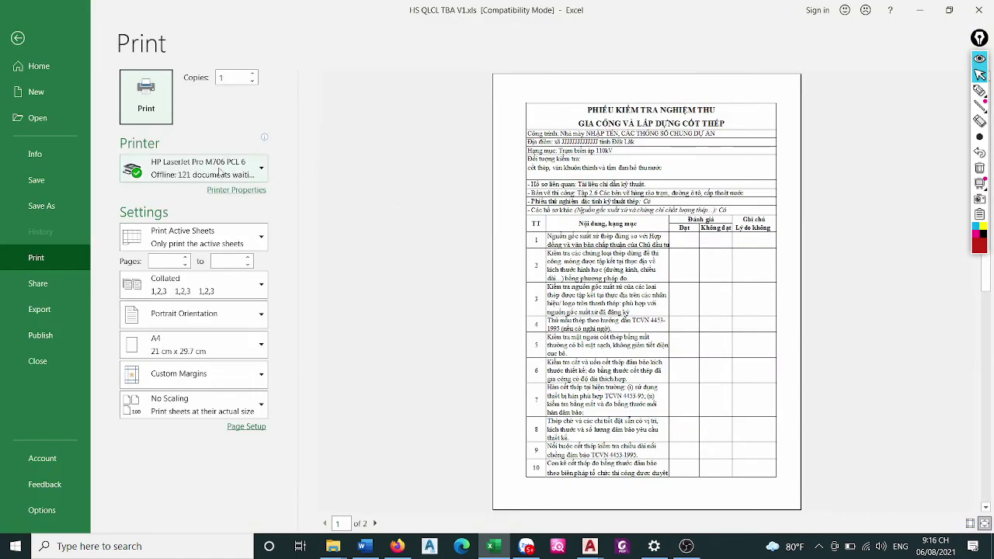
click(217, 170)
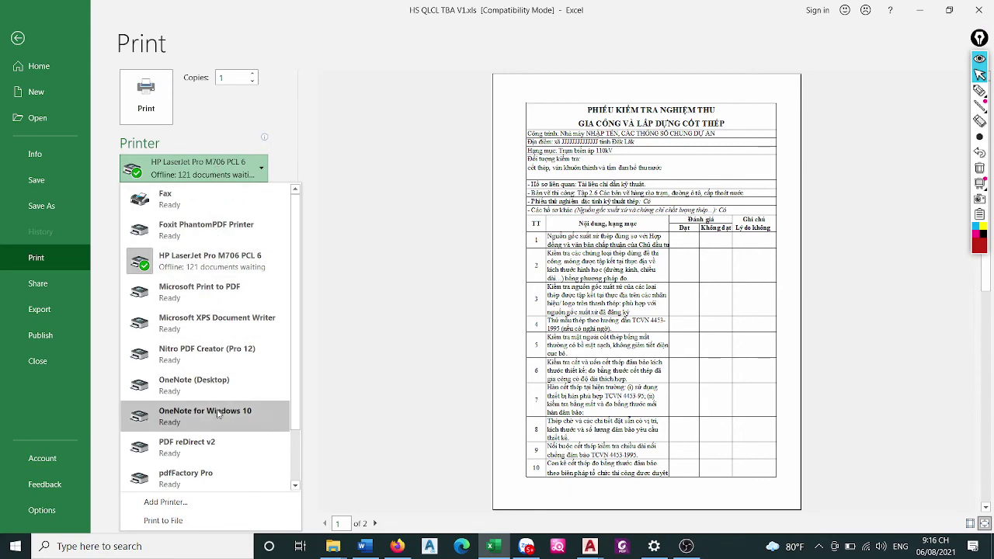
click(213, 478)
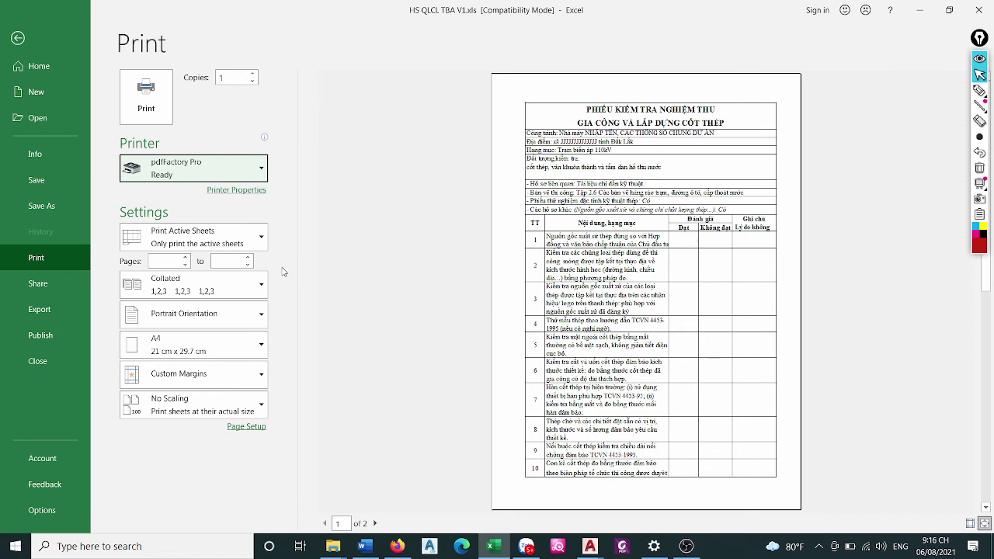
click(161, 103)
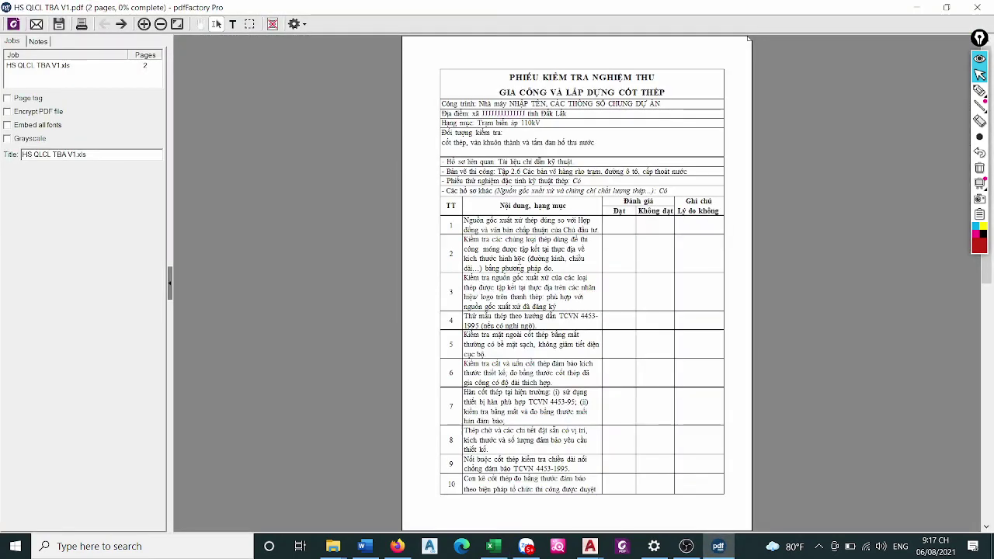
scroll(576, 241, down, 1)
Close the pdfFactory Pro preview and return to the Excel workbook
scroll(575, 239, up, 1)
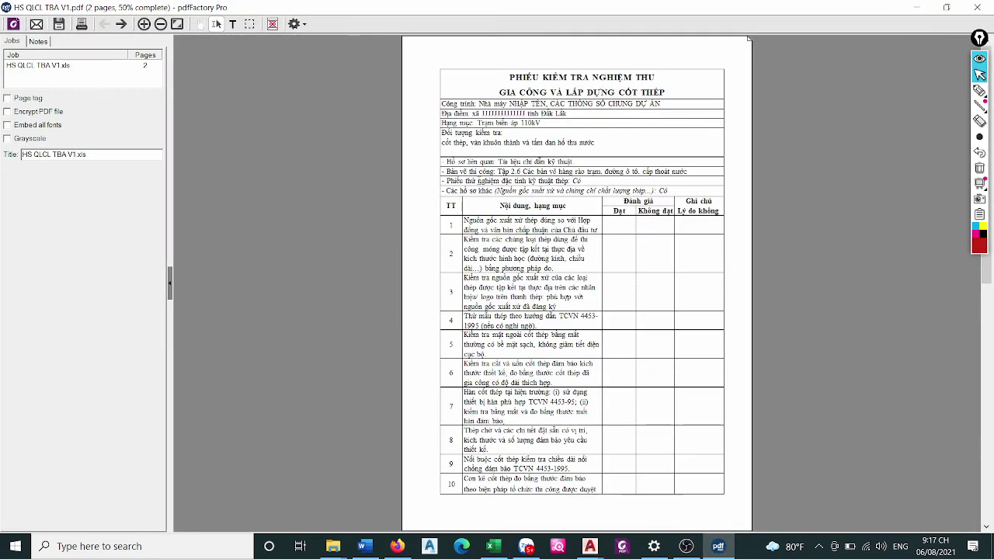
click(977, 8)
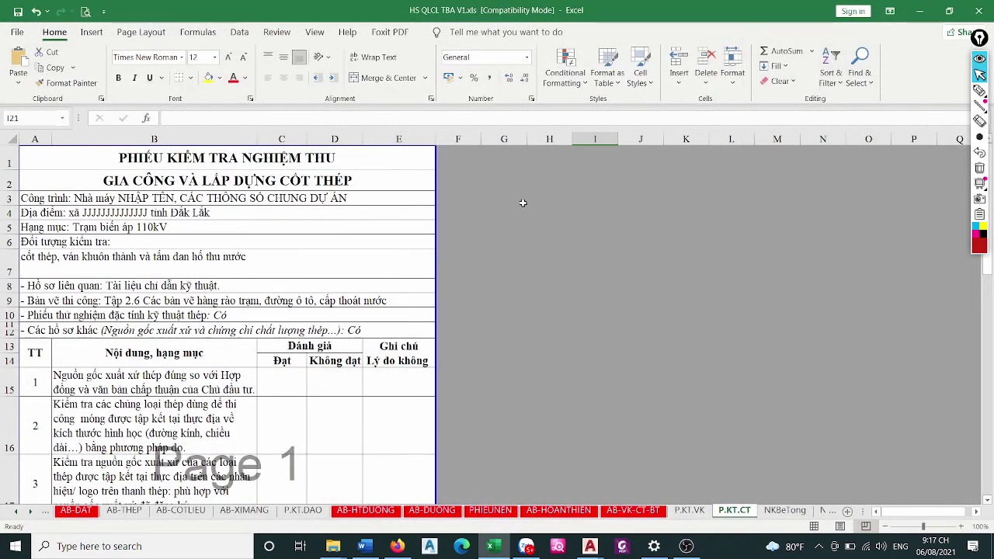
click(523, 203)
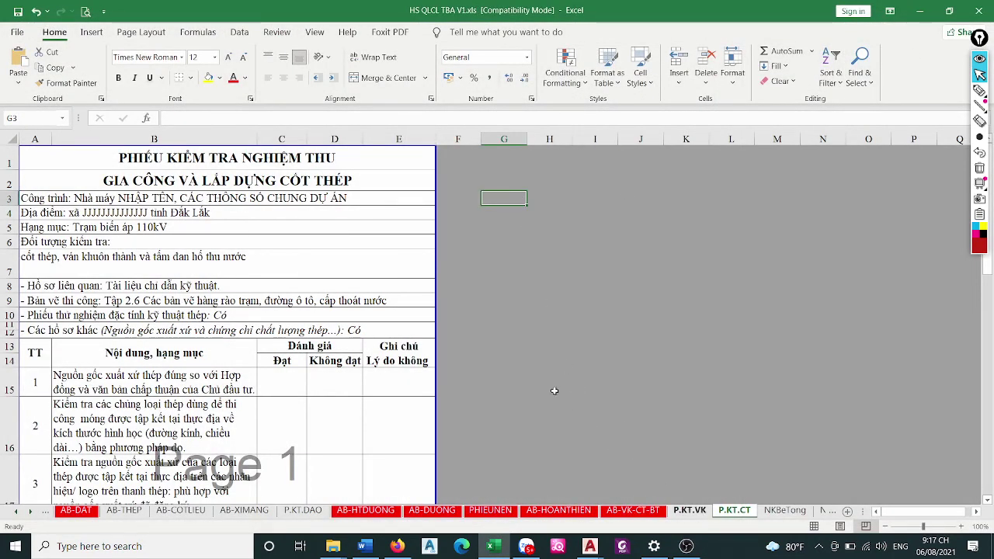
scroll(481, 332, down, 5)
scroll(528, 381, up, 5)
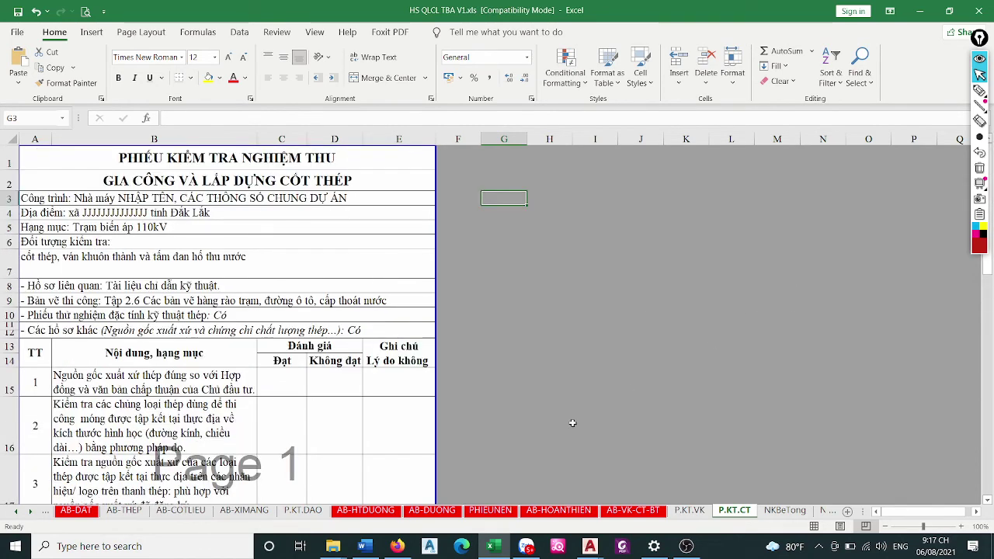
Go from the AB-THEP sheet through the DanhMuc index to the IN sheet
click(124, 511)
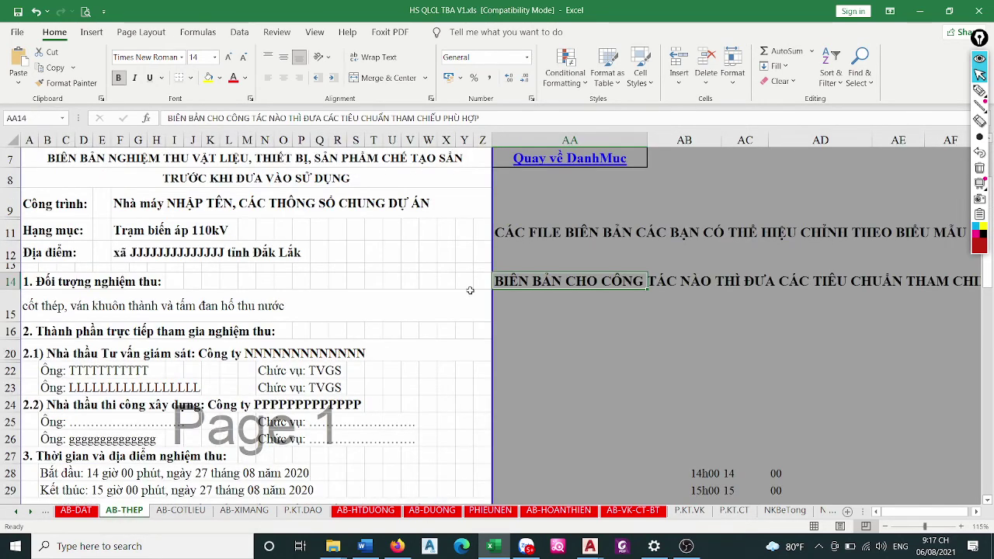
click(538, 159)
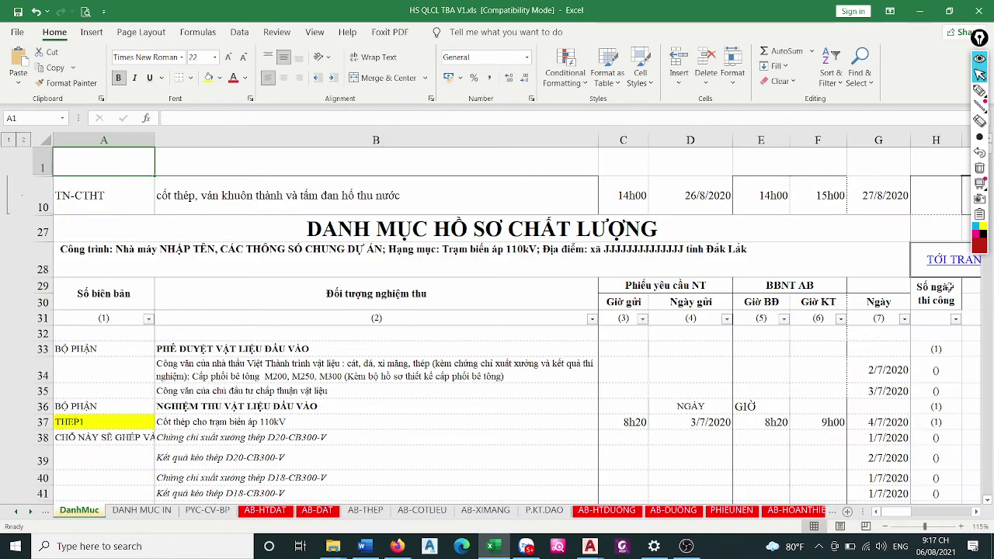
click(949, 262)
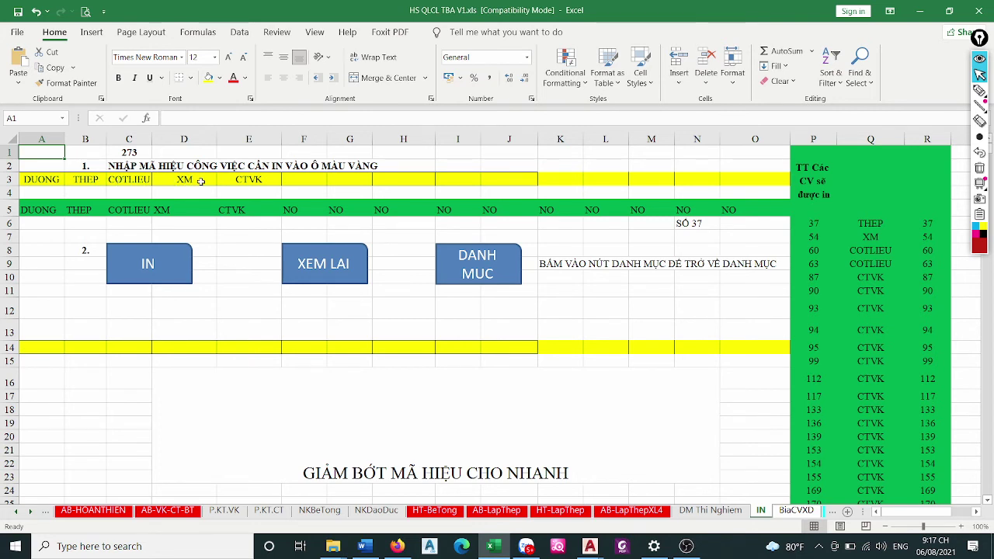
Clear the CTVK code from cell E3, then restore it with undo
click(239, 179)
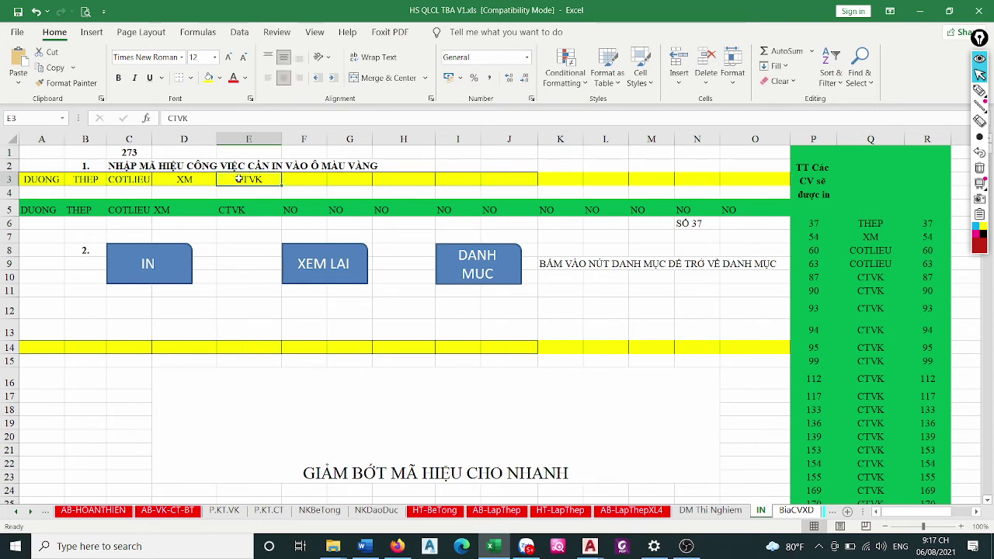
key(Delete)
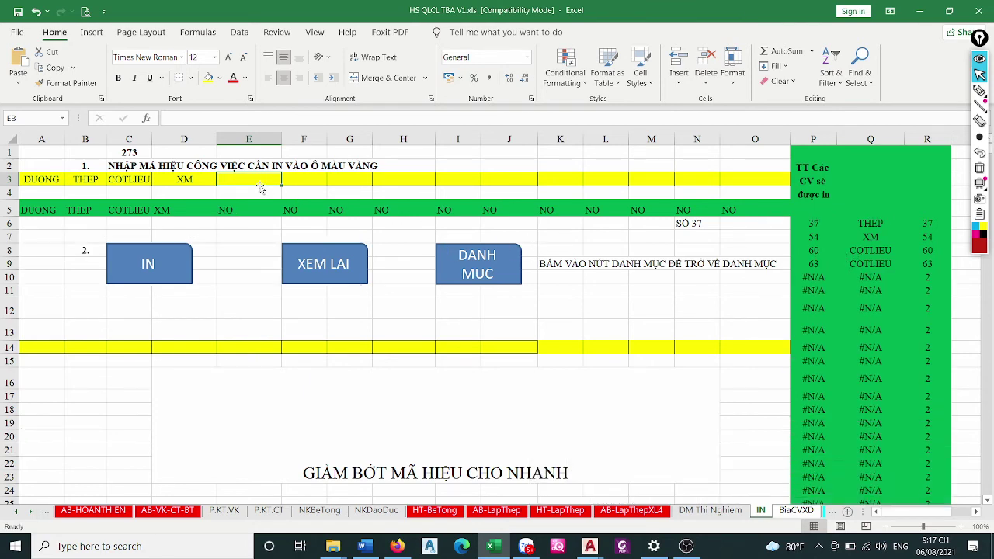
scroll(832, 315, down, 4)
scroll(832, 314, down, 3)
scroll(832, 314, up, 2)
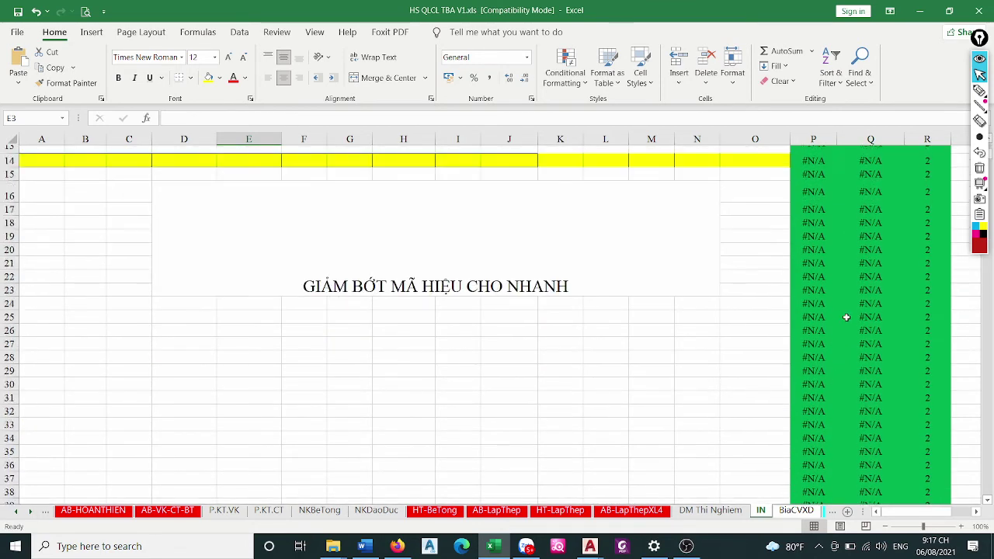
scroll(833, 309, up, 5)
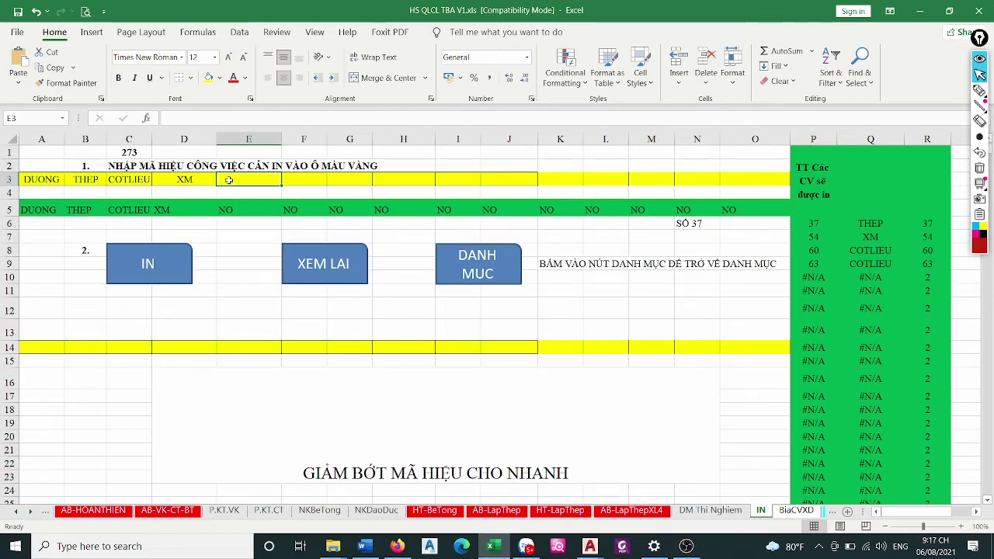
key(ctrl+z)
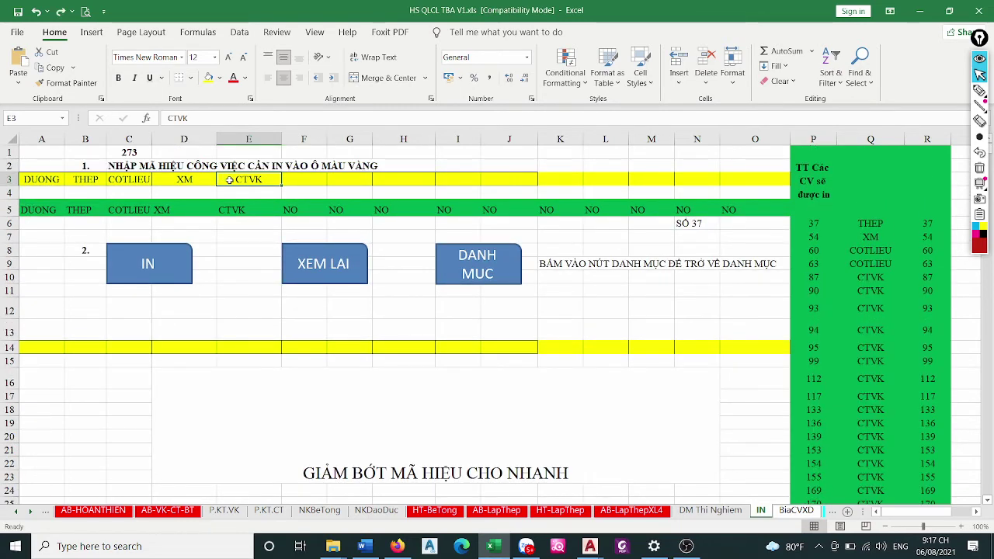
Run the IN macro to print the DUONG, THEP, COTLIEU, XM and CTVK forms into pdfFactory
scroll(818, 307, down, 6)
scroll(854, 314, down, 6)
scroll(854, 314, up, 5)
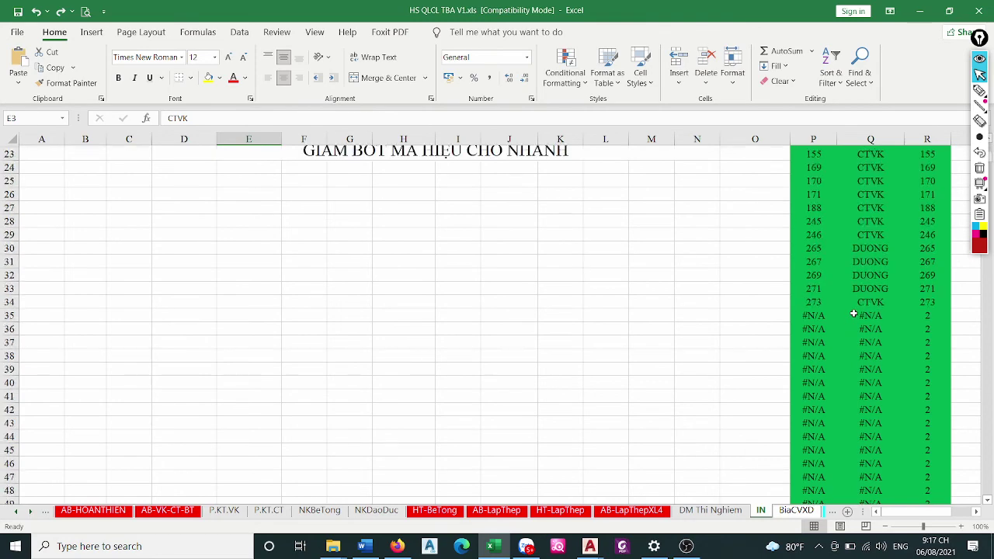
scroll(853, 314, up, 1)
scroll(853, 314, up, 1)
scroll(854, 313, up, 4)
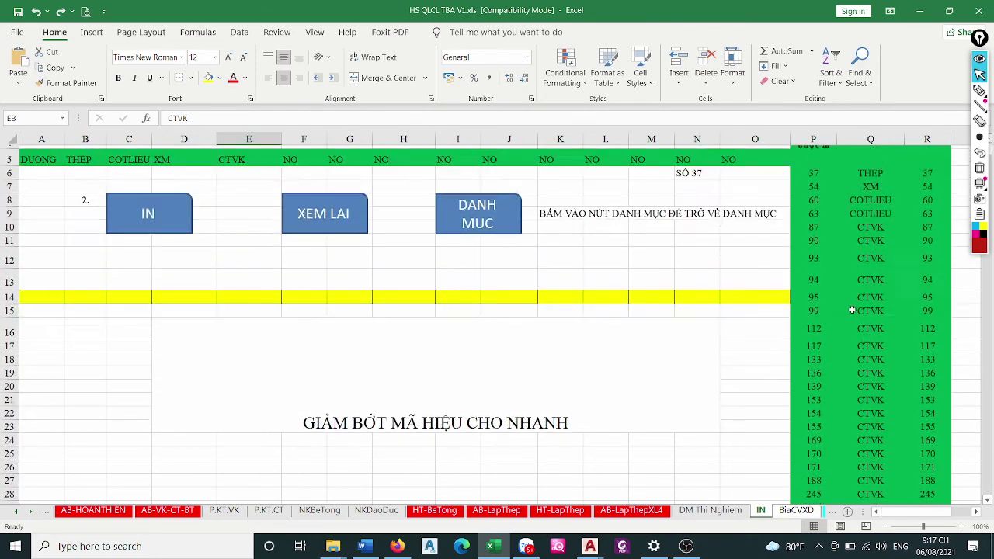
scroll(852, 309, up, 1)
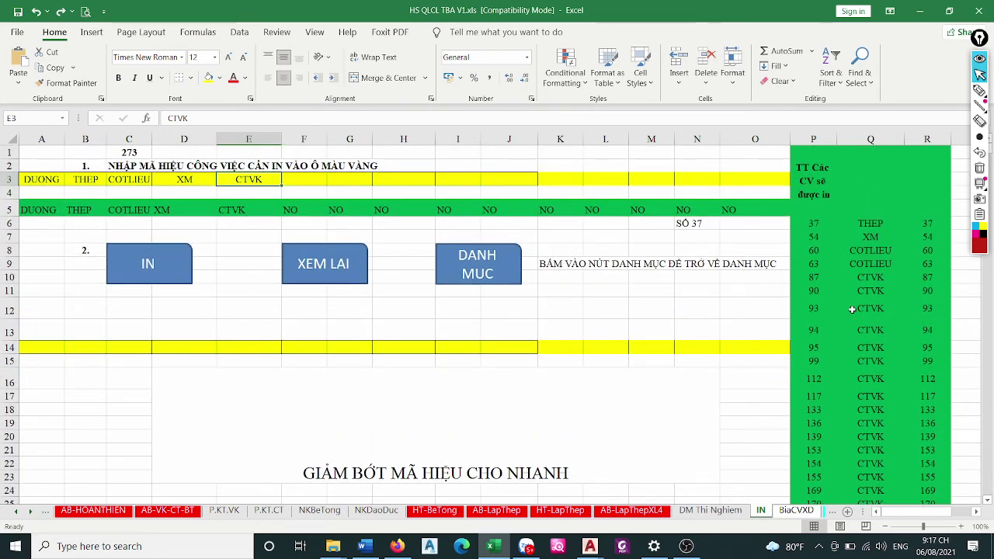
scroll(852, 309, down, 2)
scroll(852, 309, down, 1)
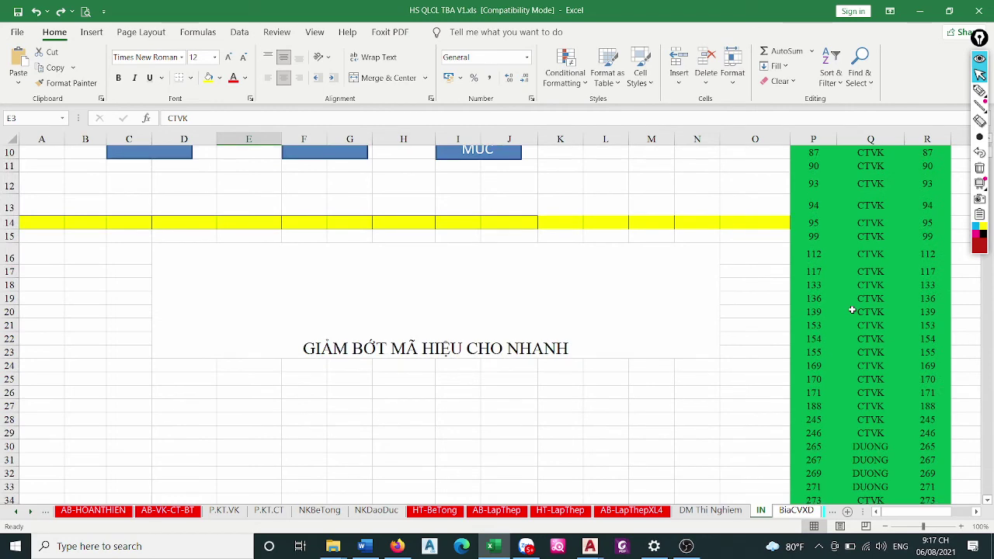
scroll(852, 310, up, 1)
scroll(842, 303, up, 2)
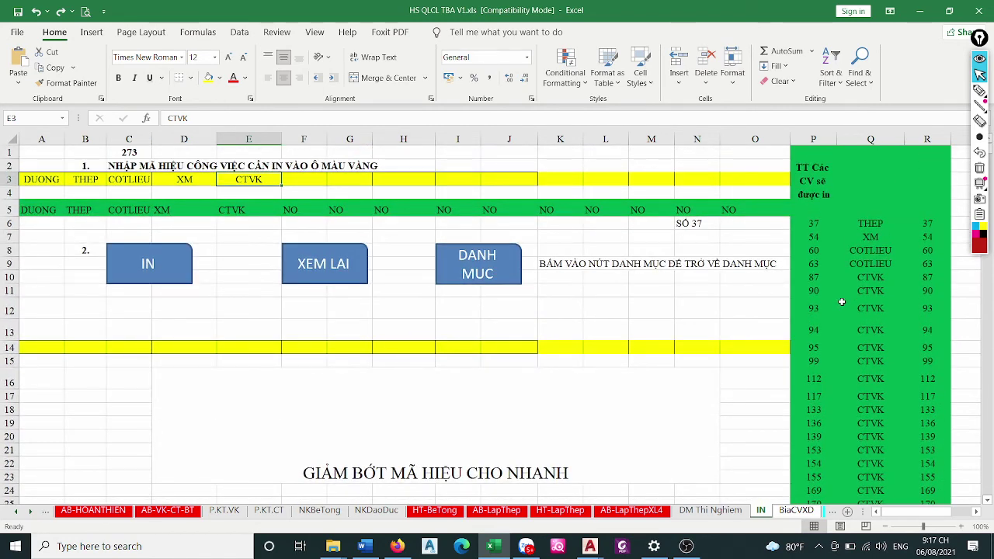
click(163, 275)
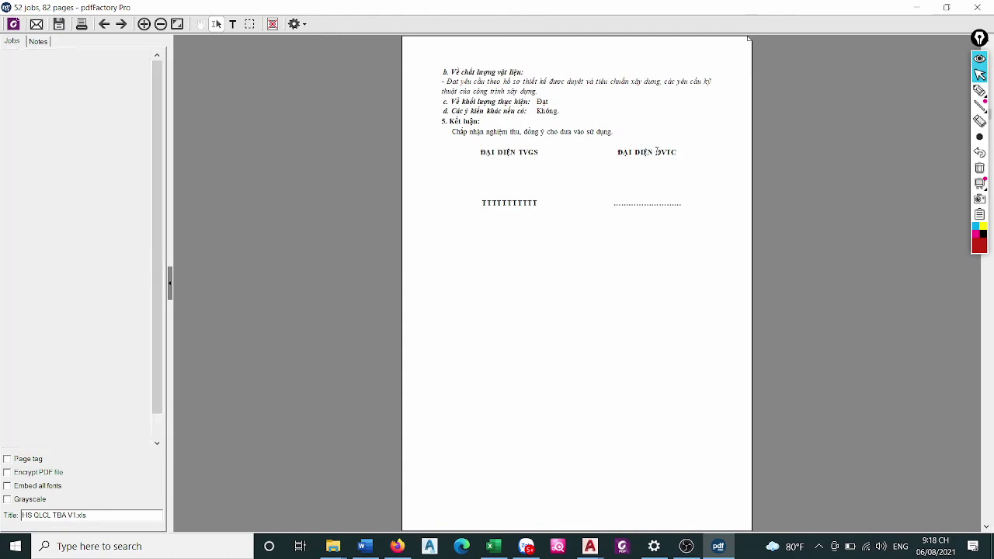
Minimize pdfFactory Pro while Excel keeps printing through form 273
click(917, 8)
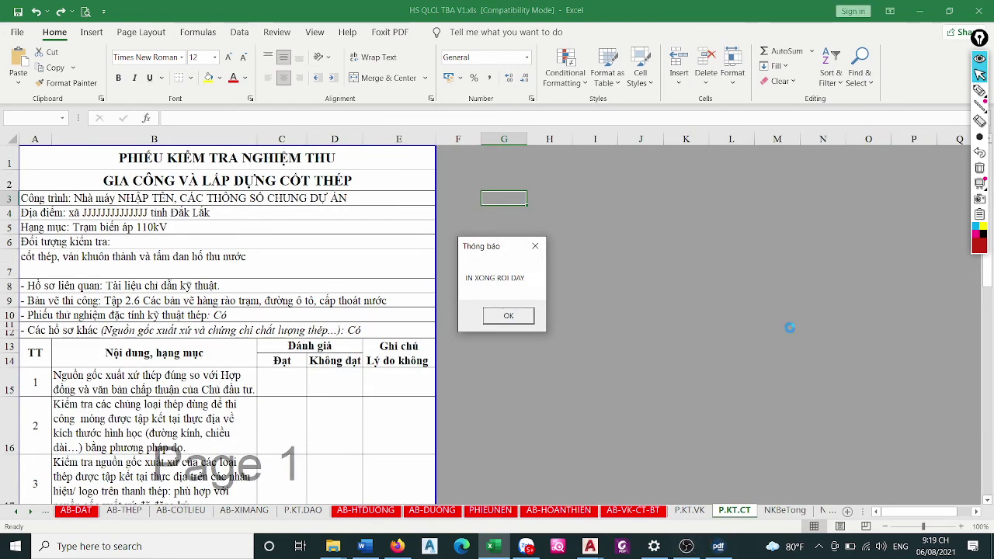
Save the combined 121-job PDF as HS QLCL TBA V1.pdf in Desktop\1. LINH TINH
click(519, 315)
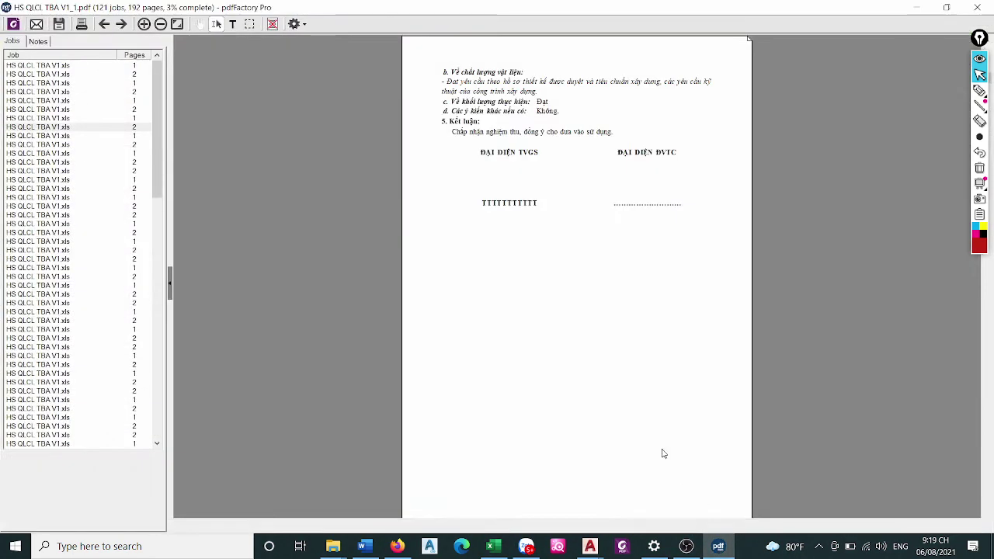
click(60, 25)
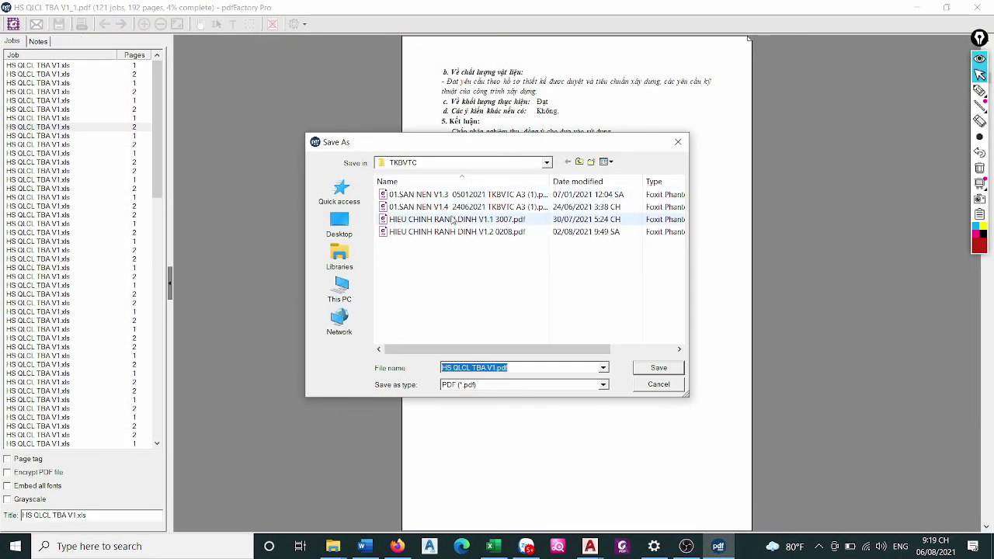
click(341, 220)
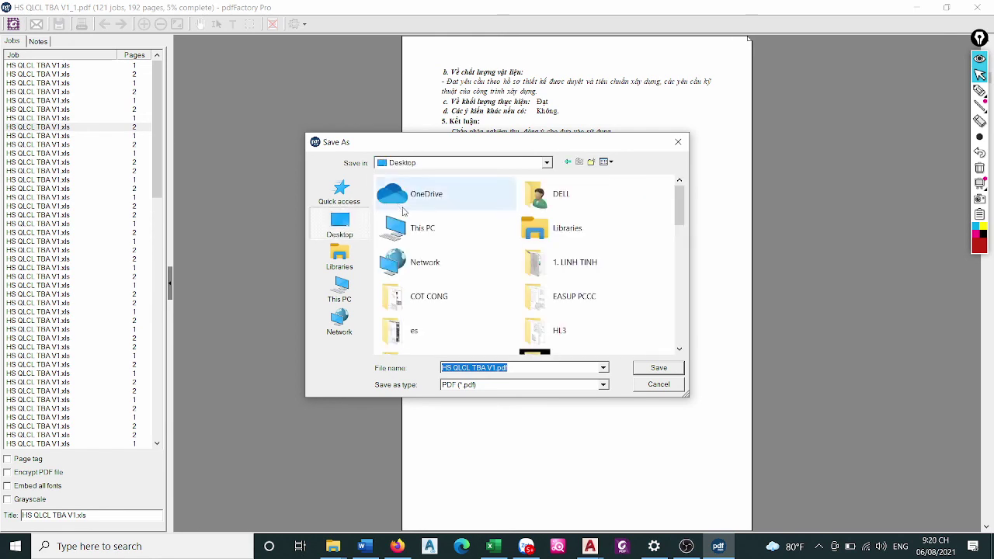
double_click(556, 263)
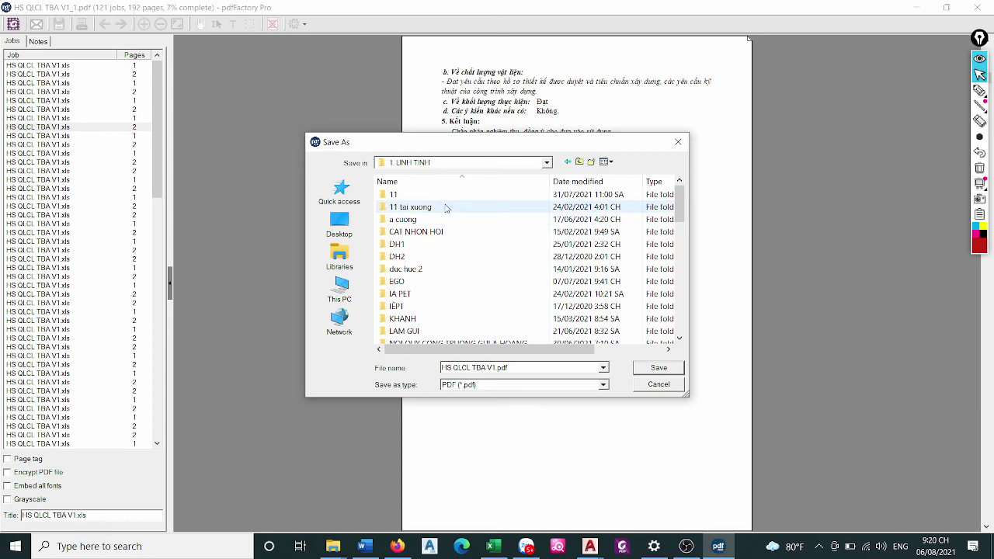
click(659, 368)
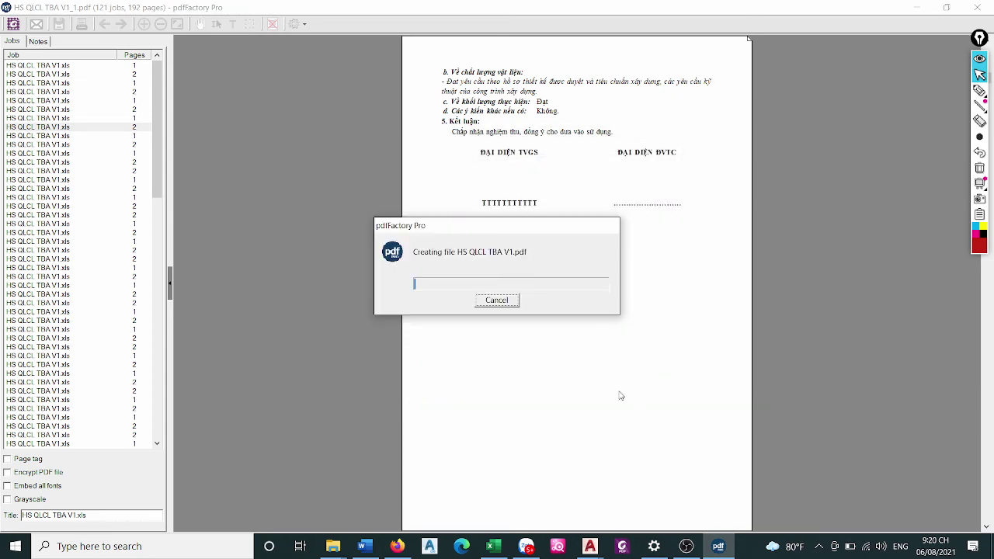
In the Word guide, add a closing line: print to PDF and check for errors before final printing
mouse_move(365, 550)
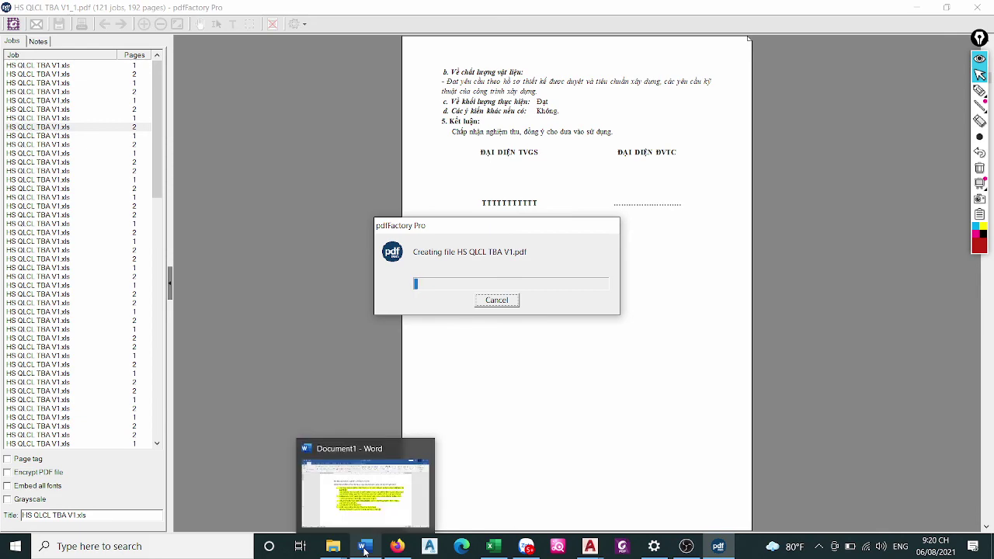
click(365, 548)
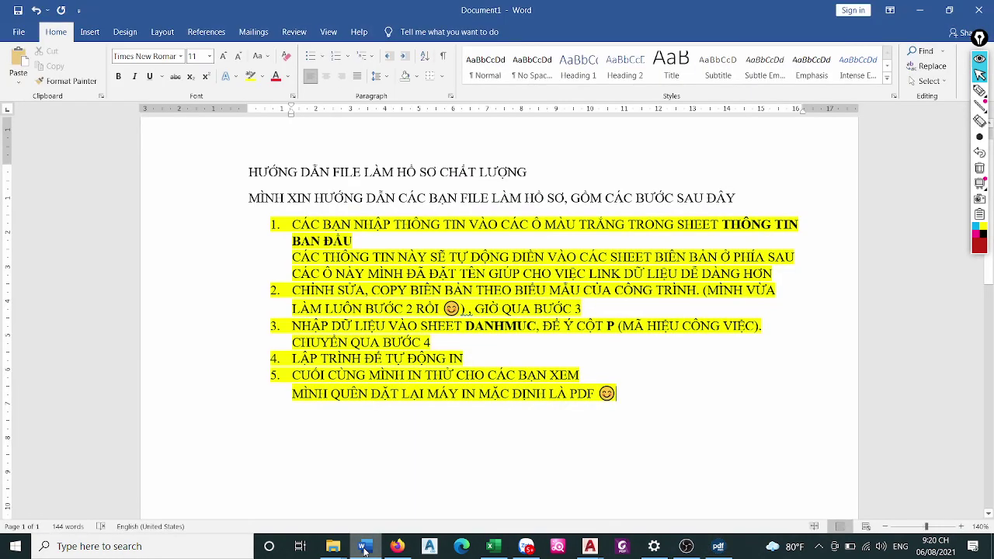
click(621, 393)
key(Return)
key(Return)
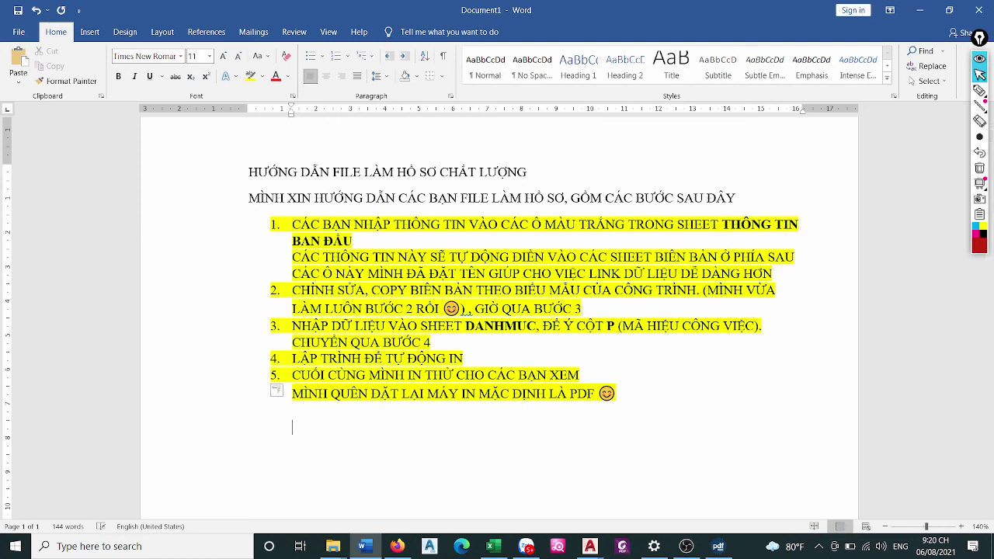
text(VẬ)
text(YLÀ X)
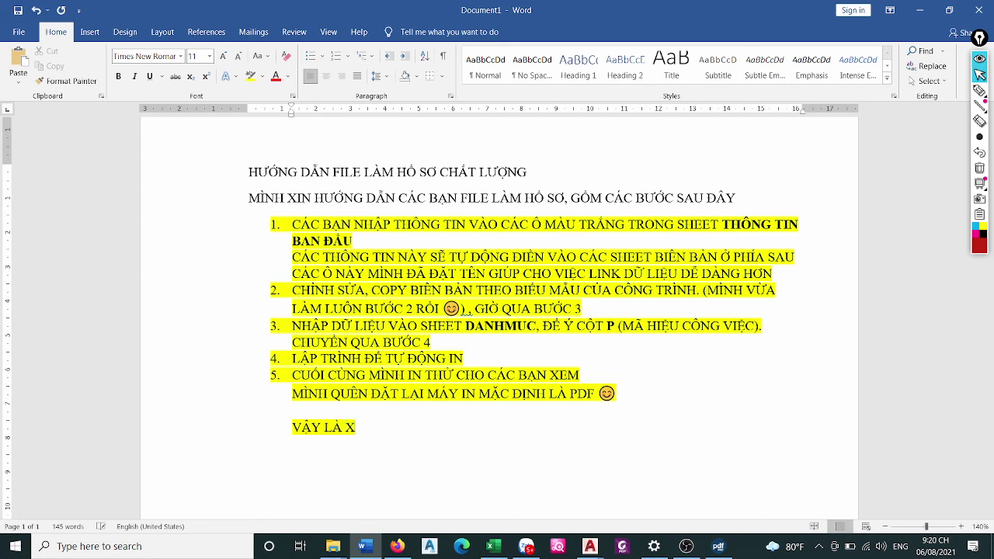
text(ONG NHÉ CẠC)
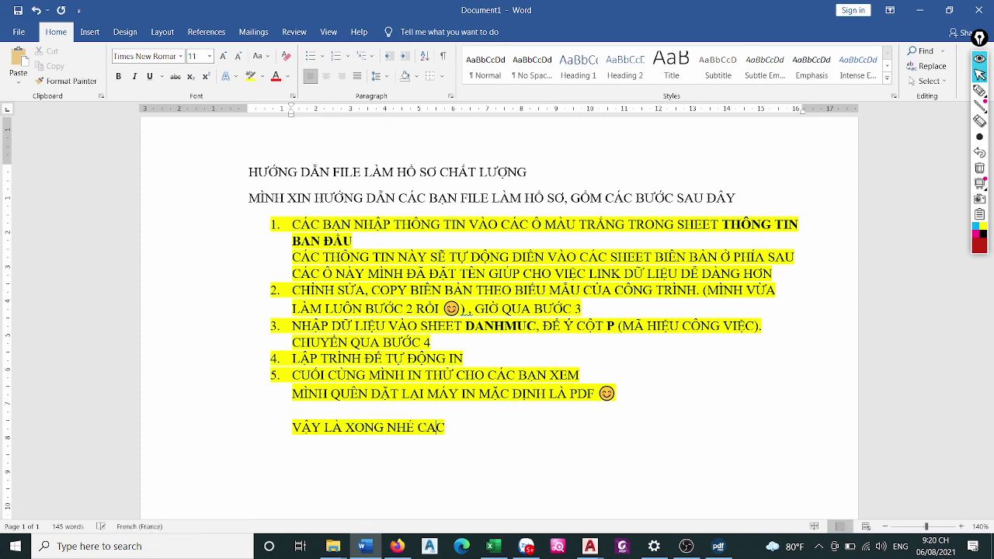
text(BẠN.)
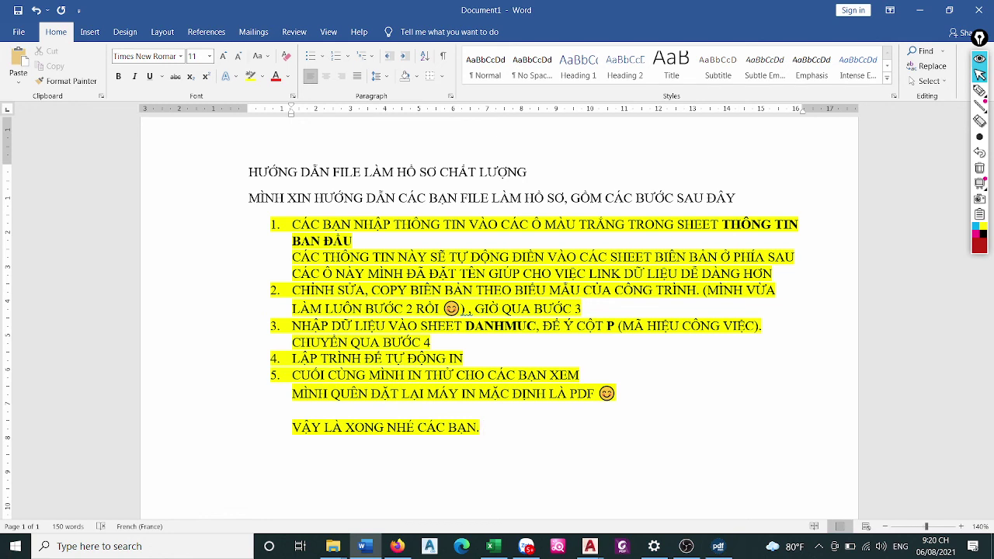
text( IN XONG)
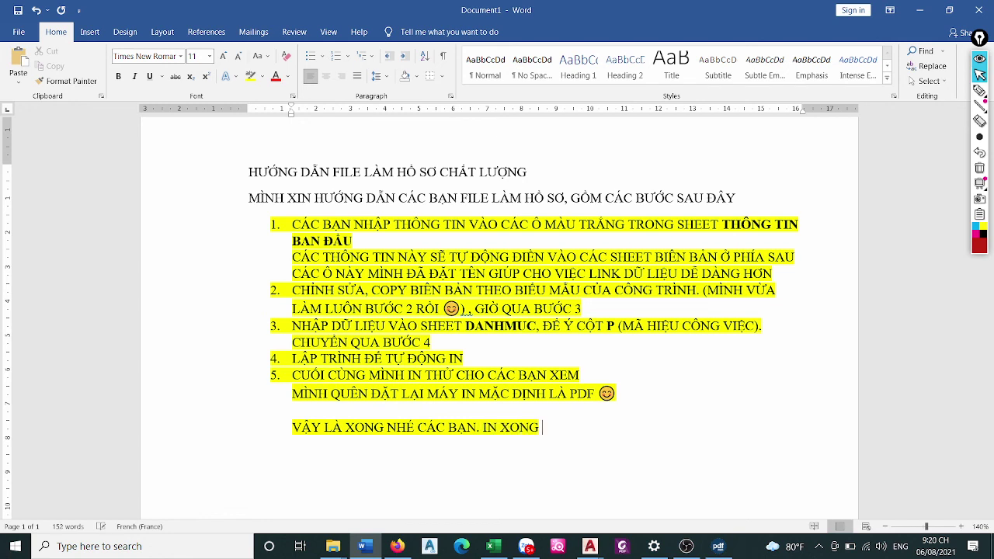
text(P)
key(BackSpace)
key(BackSpace)
key(BackSpace)
key(BackSpace)
key(BackSpace)
key(BackSpace)
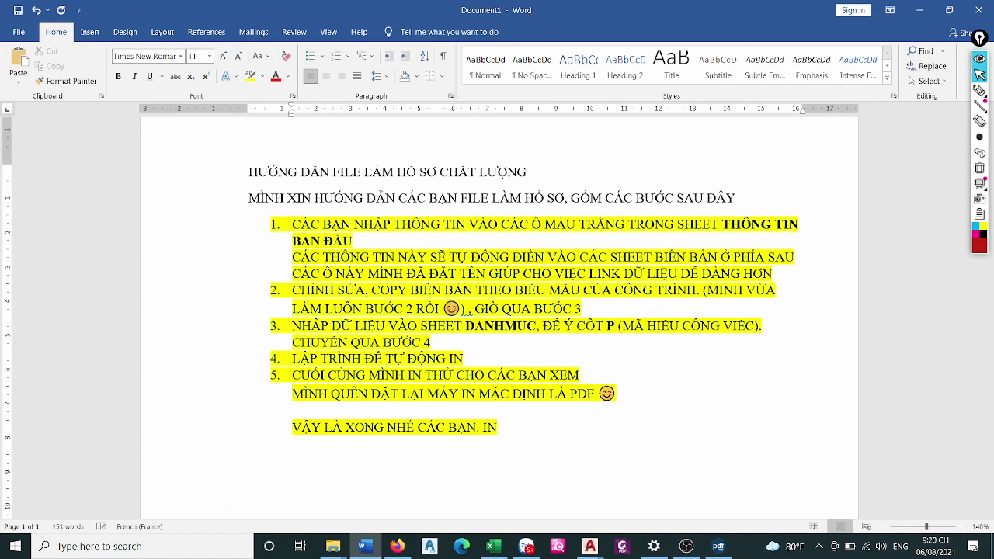
text( RA PDF)
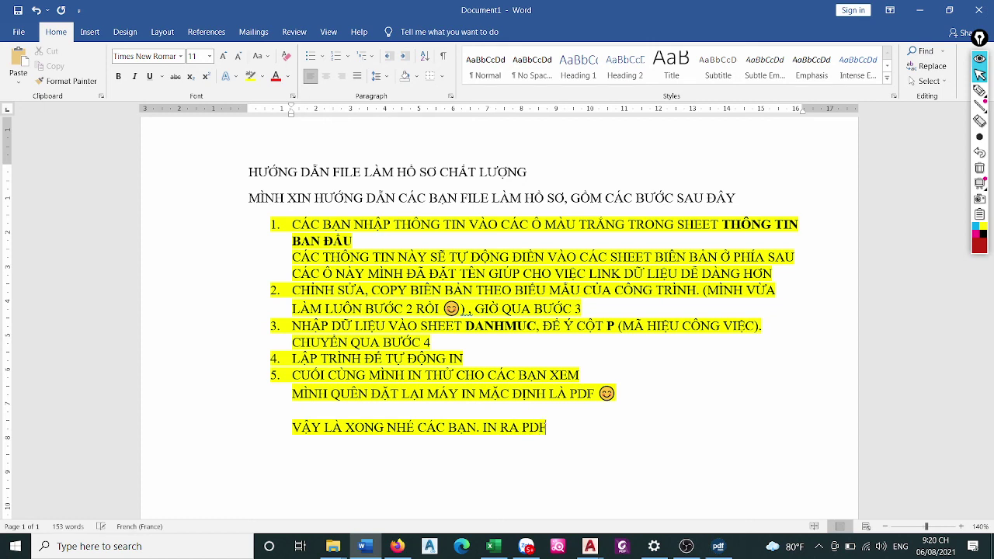
text(, KIỂ)
text(MTR)
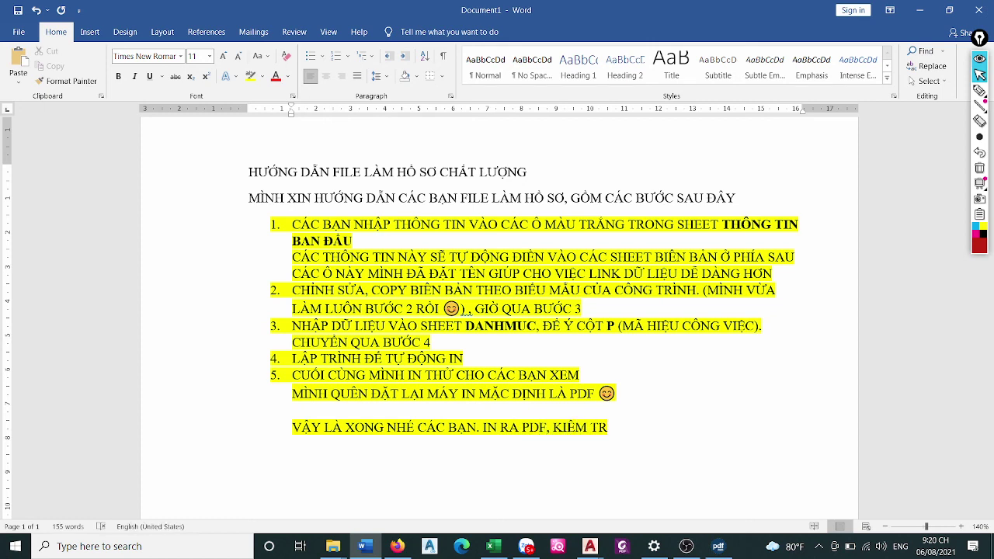
text(A XEM C)
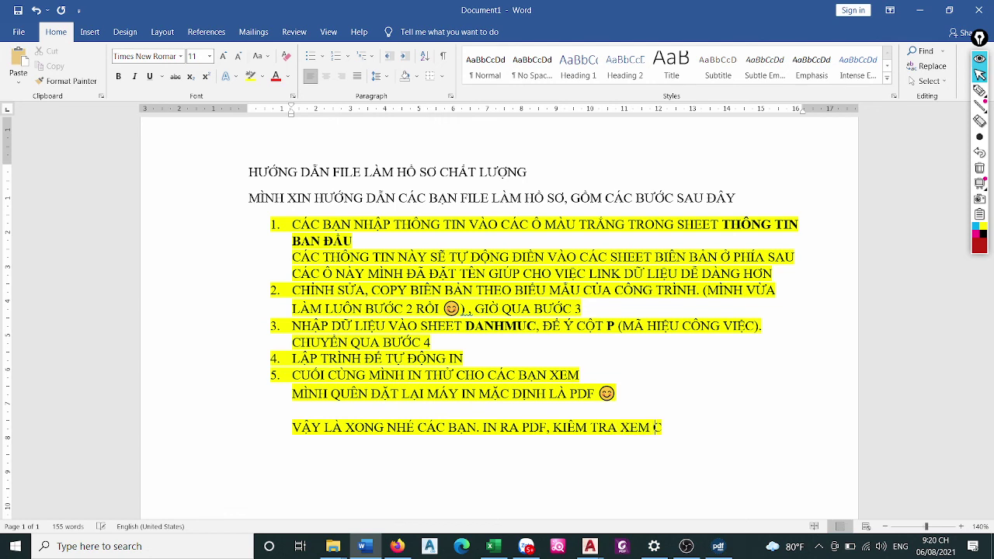
text(ÒN LOI)
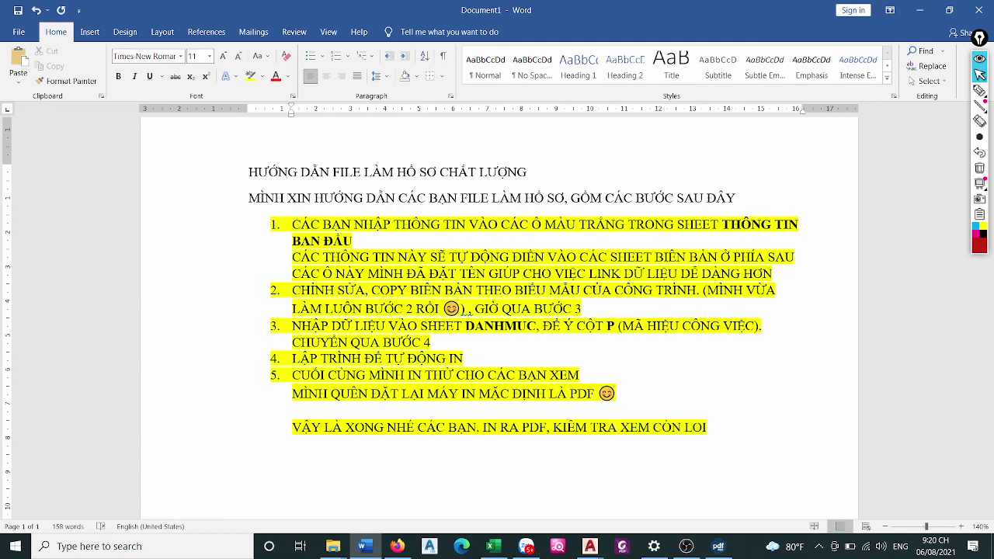
text(ỖI GÌ)
text( KO)
text(, HIỆU)
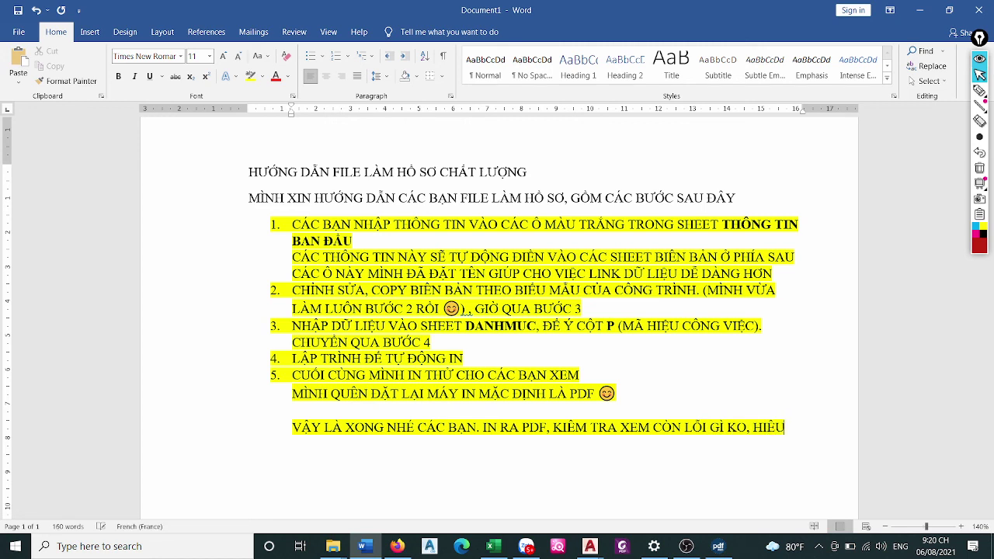
text( CHỈNH)
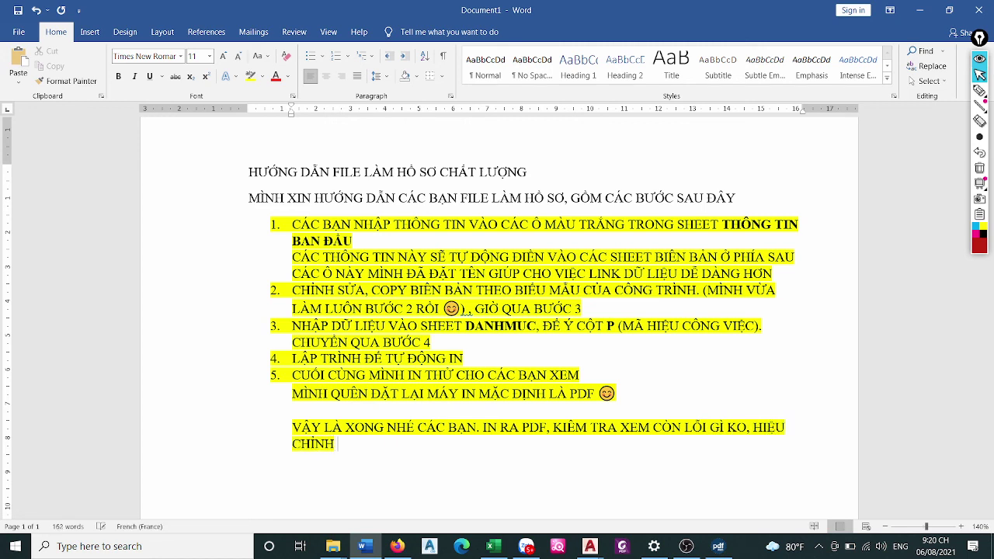
text( TRƯỚCKH)
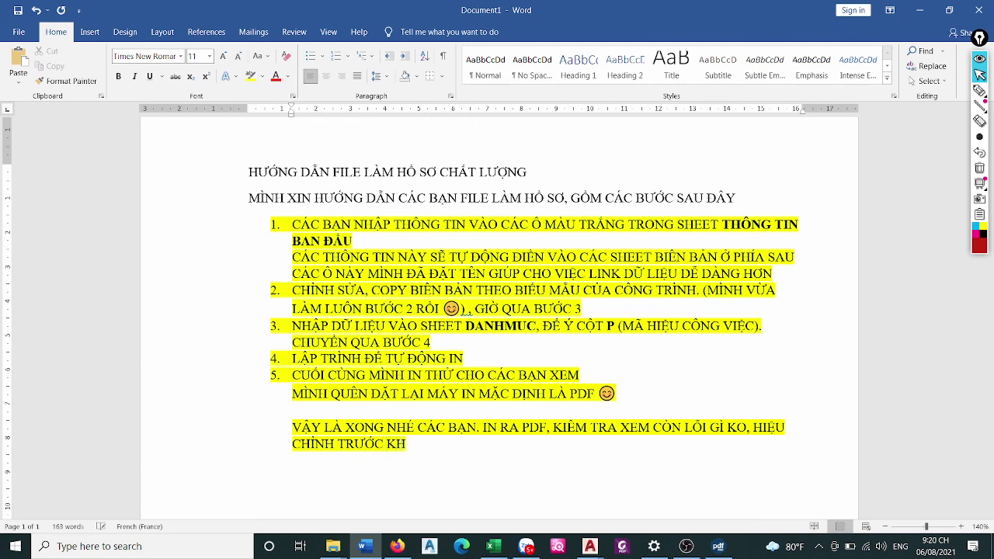
text(I IN CUỐI)
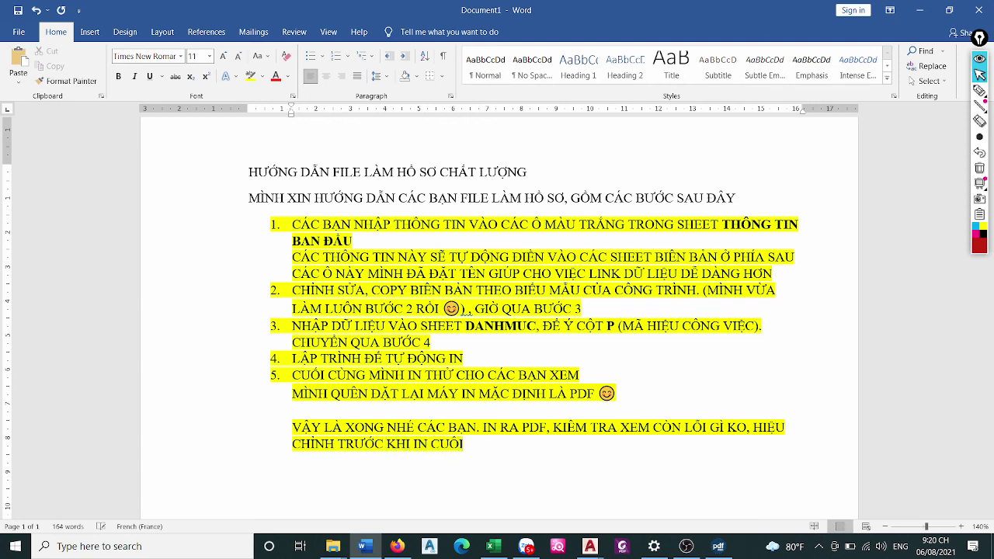
text( CUNG)
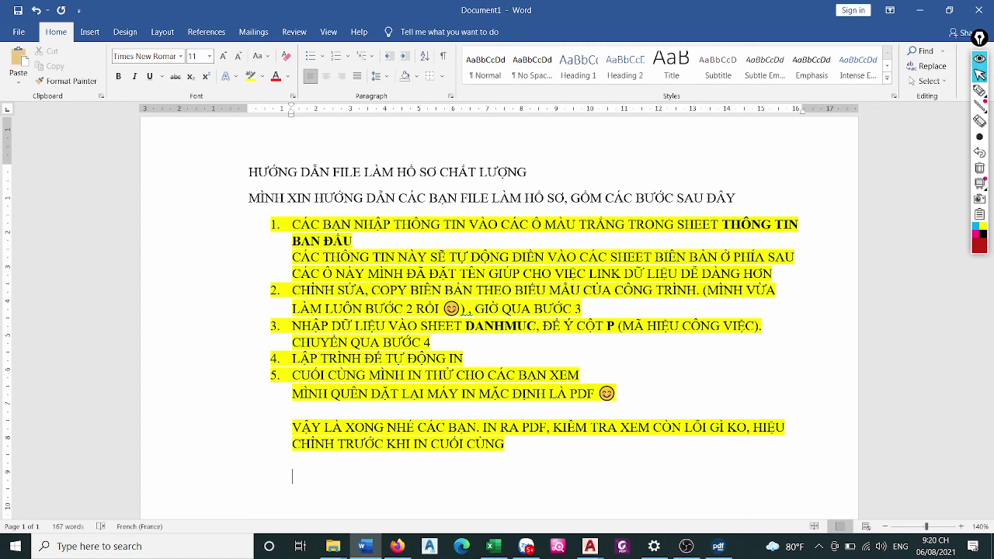
text(CA)
text( NA)
text(Y)
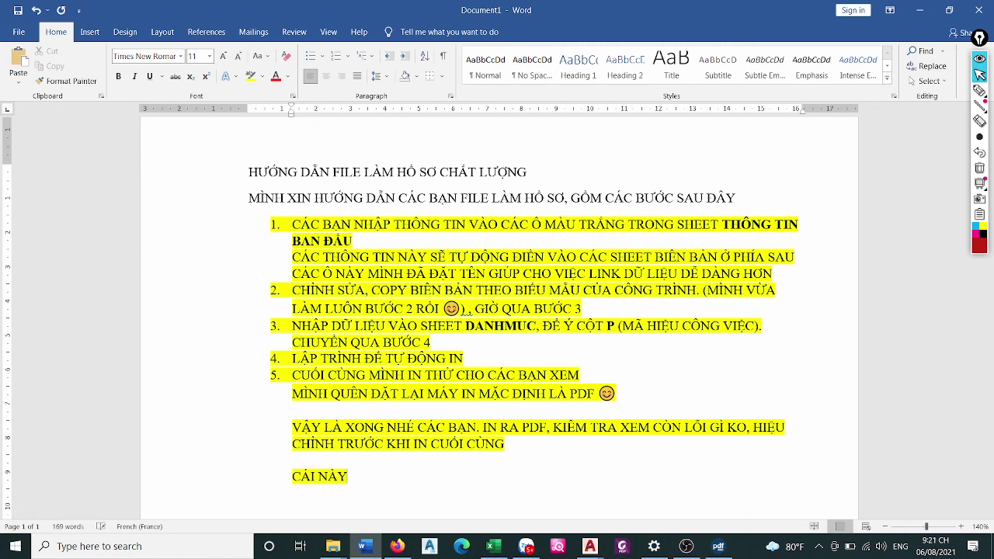
key(BackSpace)
key(BackSpace)
key(BackSpace)
key(BackSpace)
key(BackSpace)
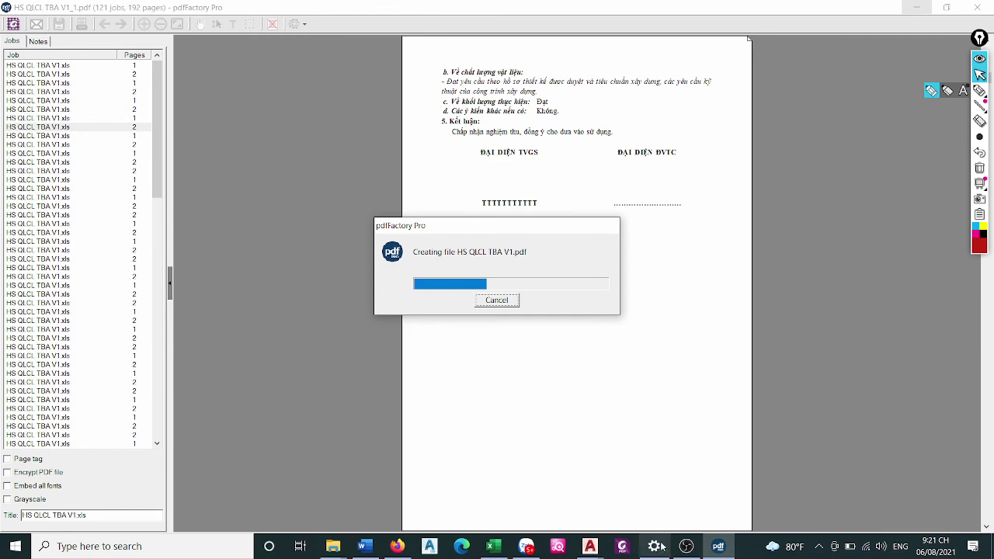
click(686, 547)
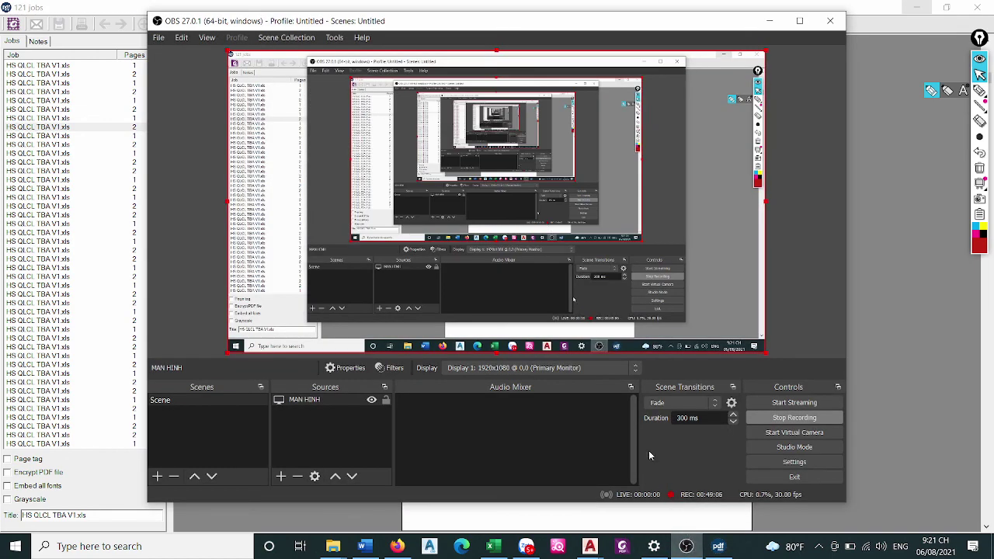